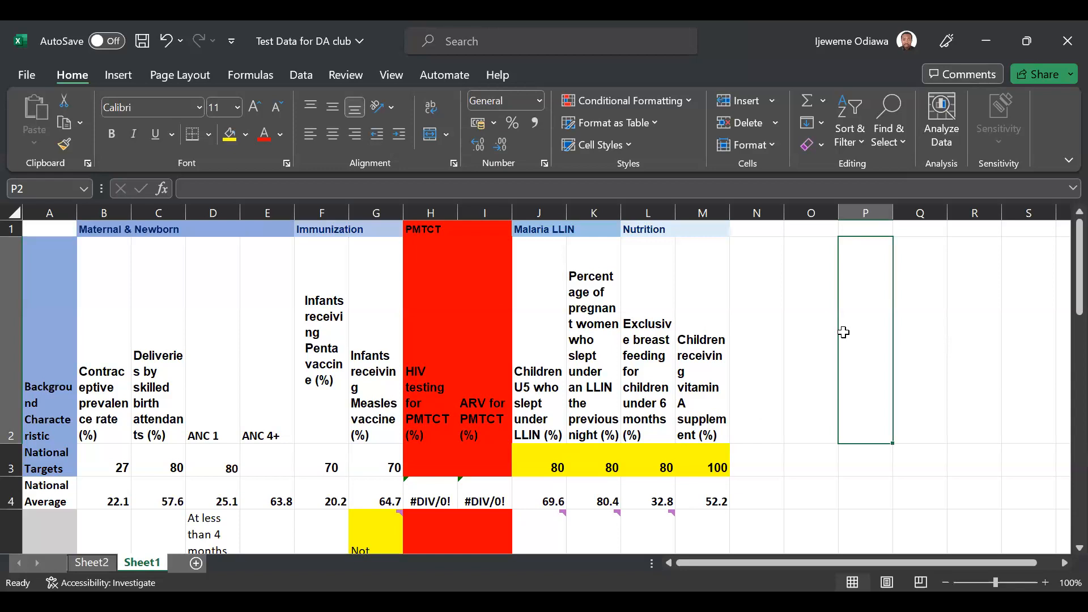
Step: Enter "Descriptive Analytics" in P3 and "What are we seeing." in Q3, and widen column P
scroll(874, 445, down, 2)
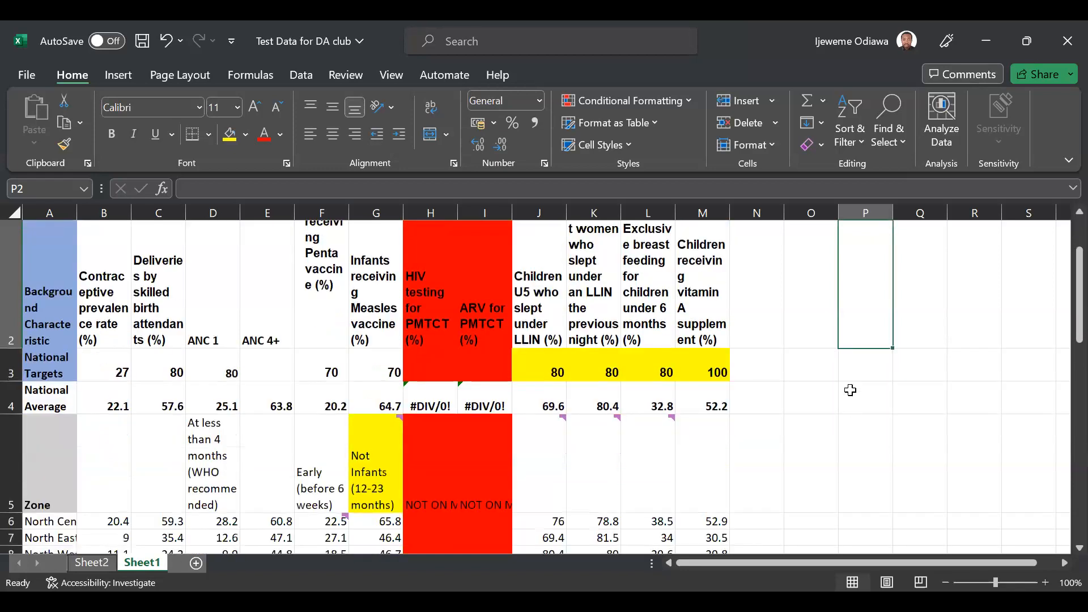
click(864, 357)
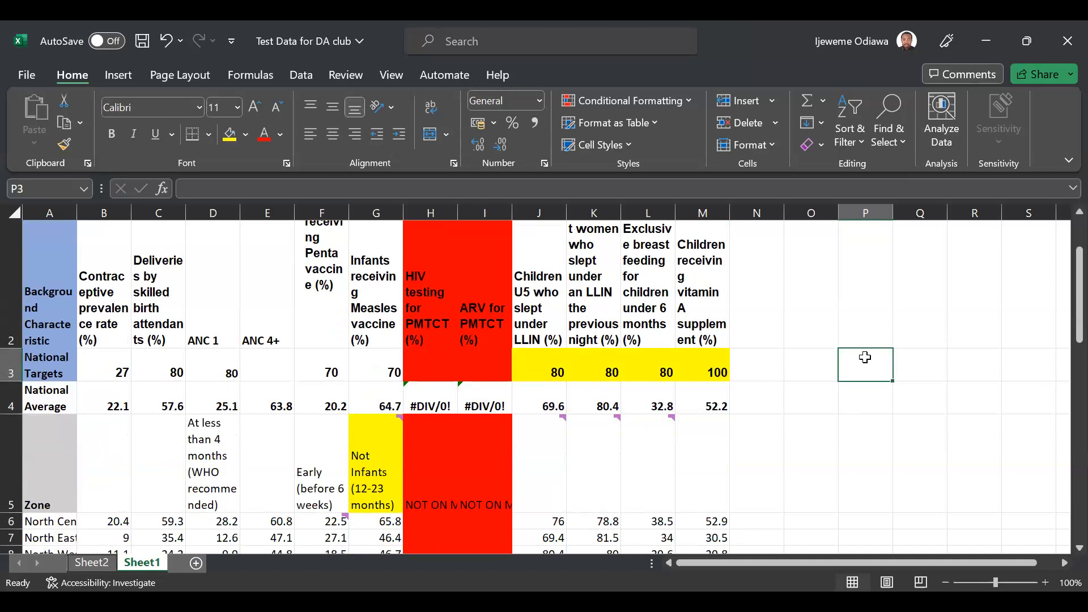
text(De)
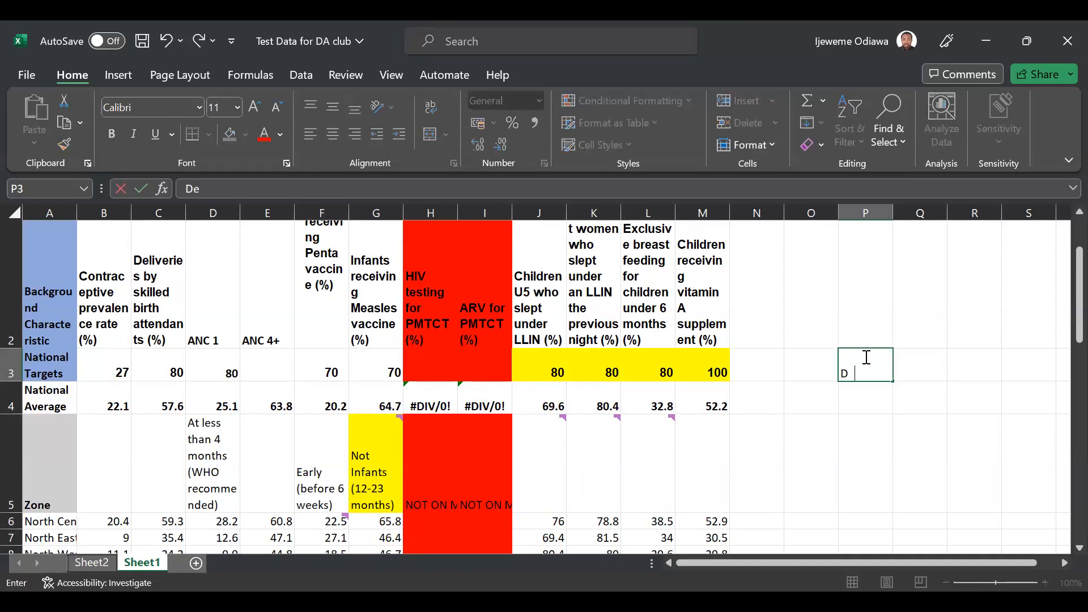
text(scriptive Analytics)
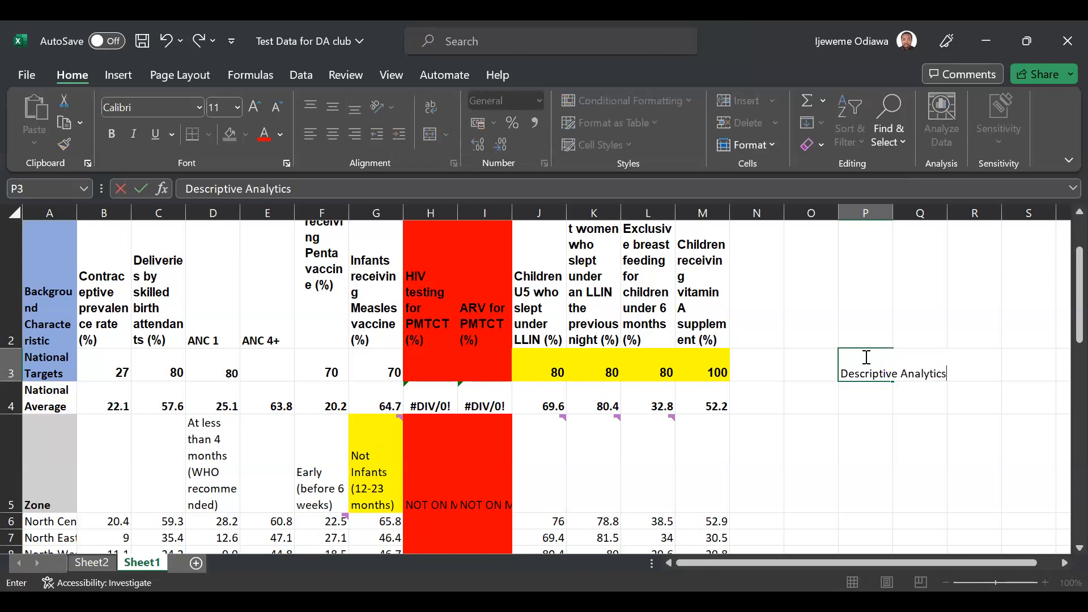
key(Tab)
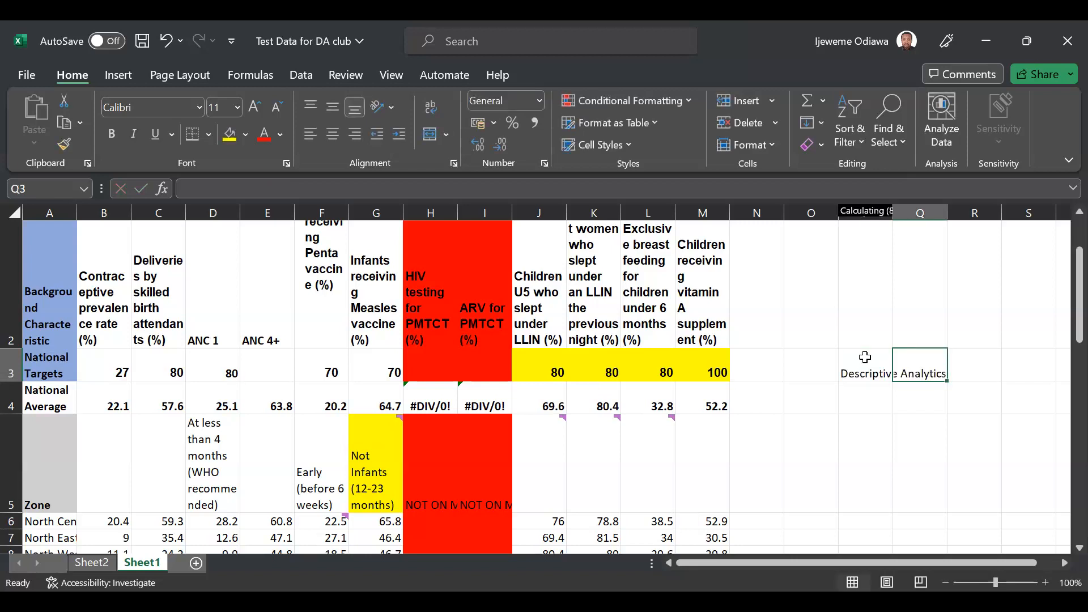
text(What are we)
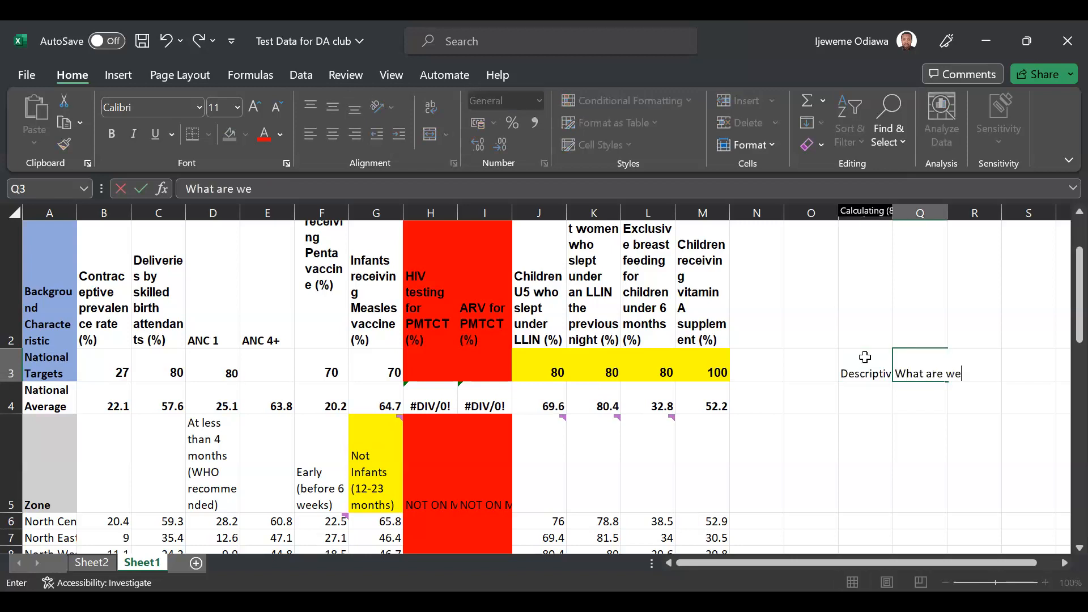
text( seeing.)
key(Return)
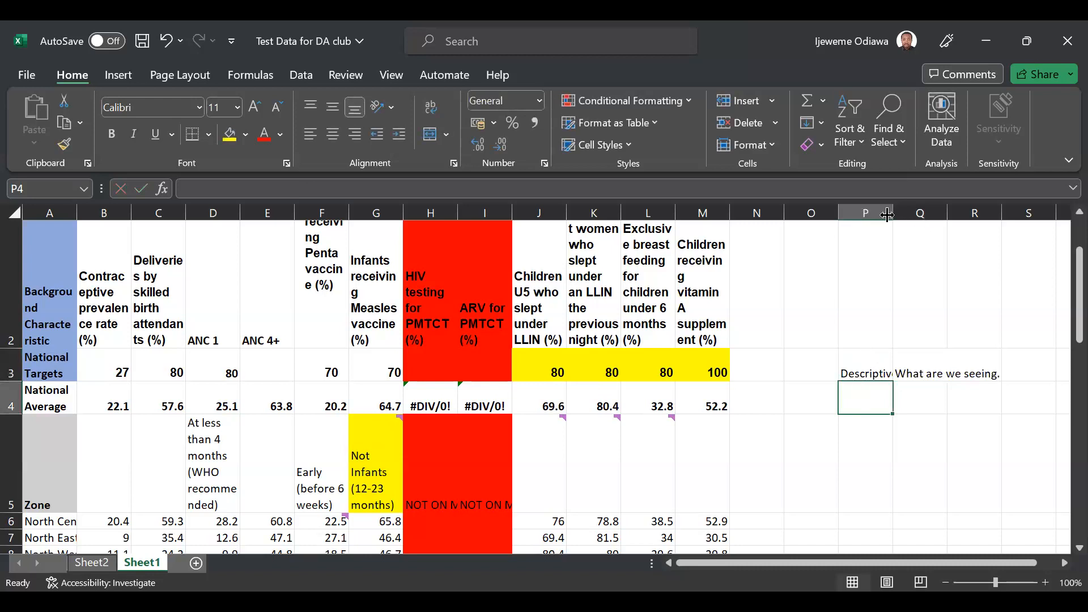
drag(893, 213, 941, 218)
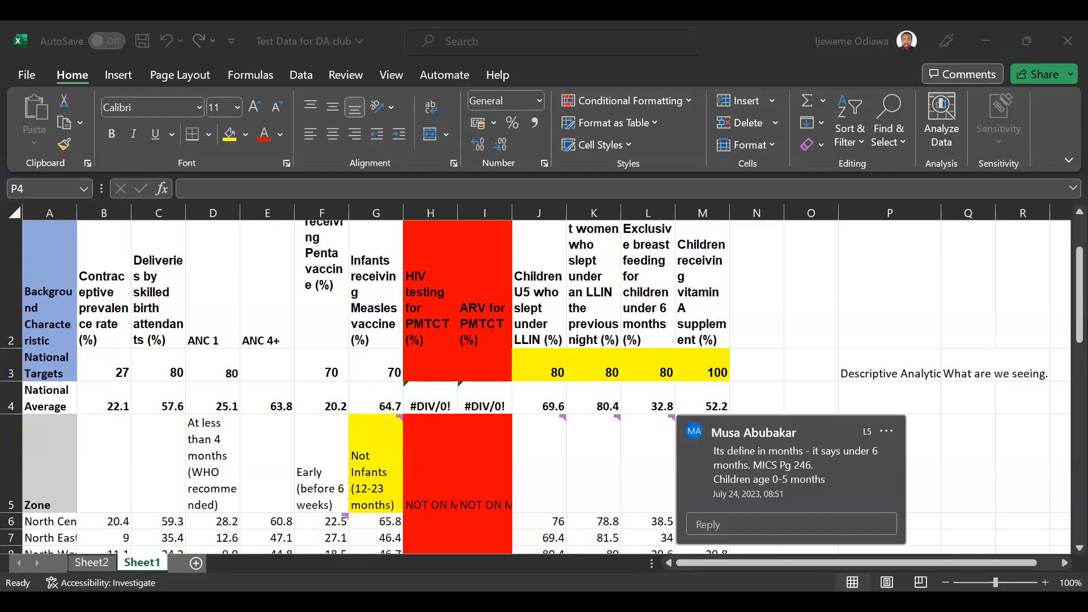
Step: Append "WHAT IS HAPPENING" to the existing text in cell Q3
click(968, 356)
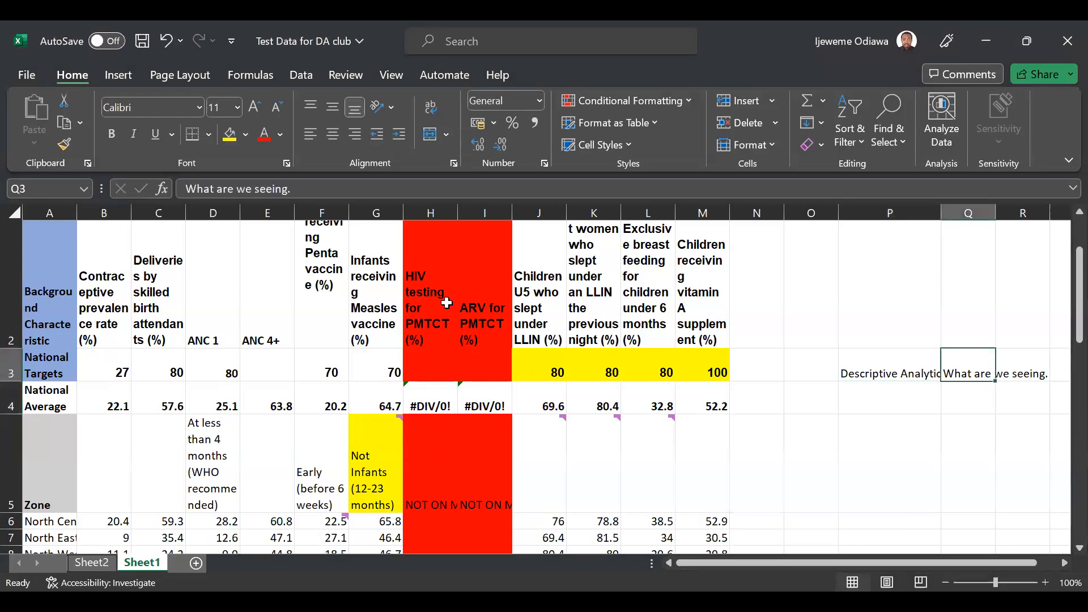
mouse_move(291, 187)
mouse_down()
mouse_move(225, 188)
mouse_move(311, 189)
mouse_up()
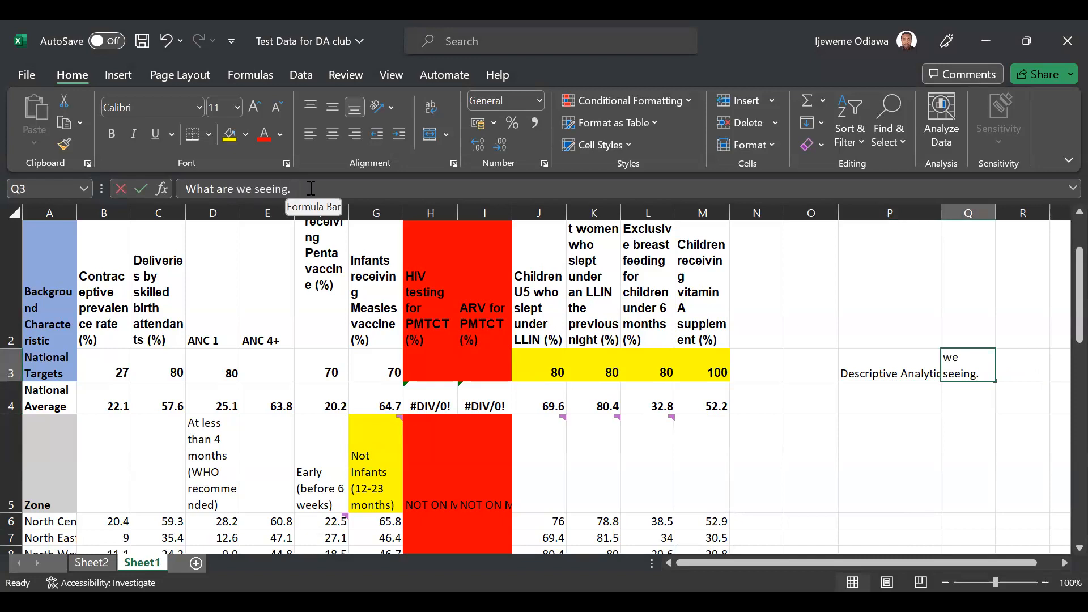
click(311, 188)
text(WHAT)
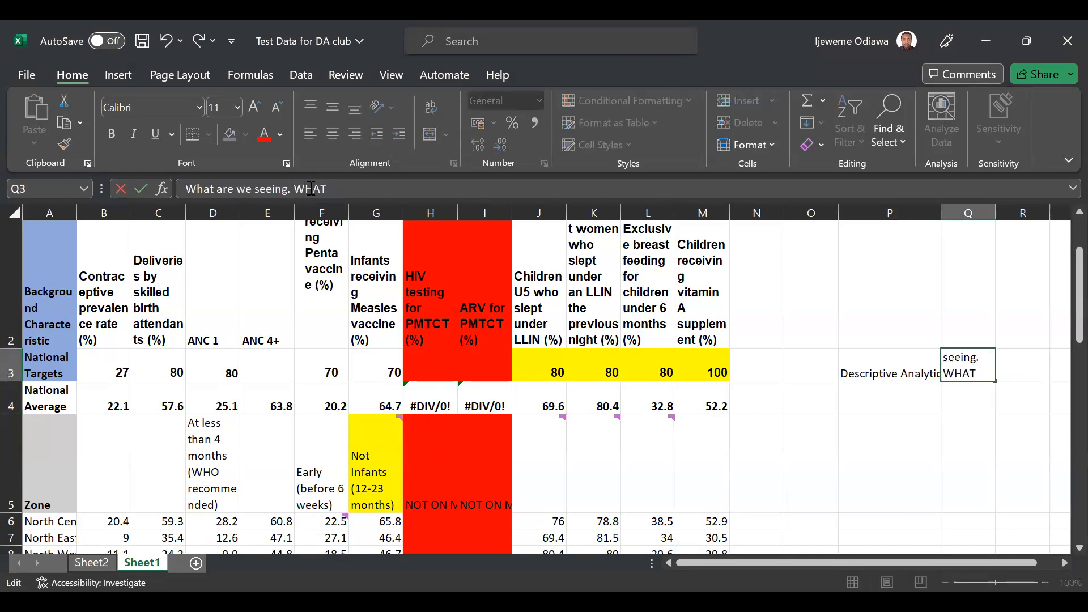
text( IS HAPPEN)
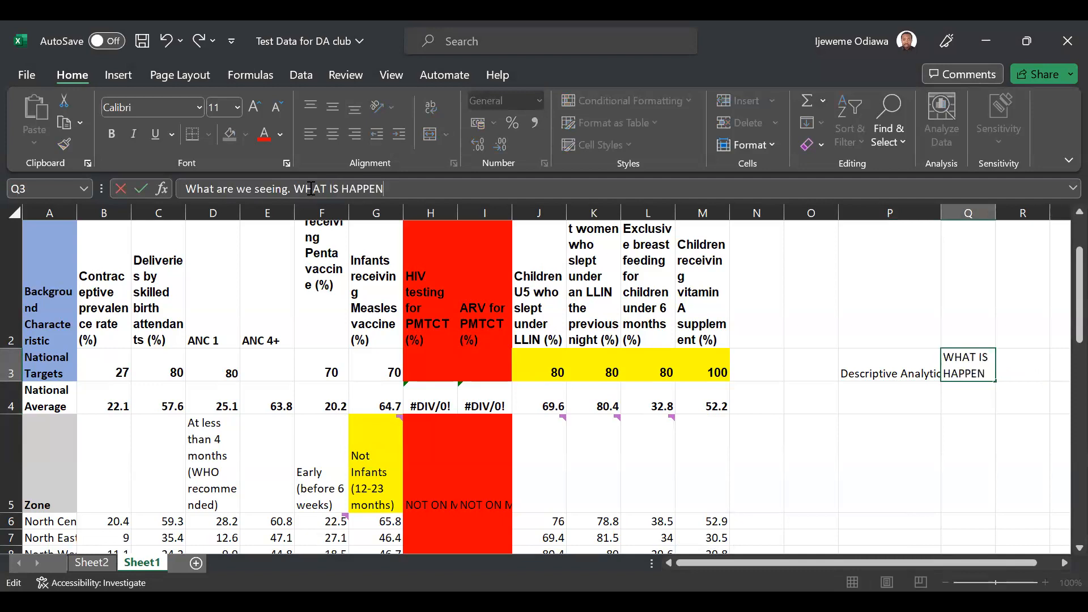
text(ING)
key(Return)
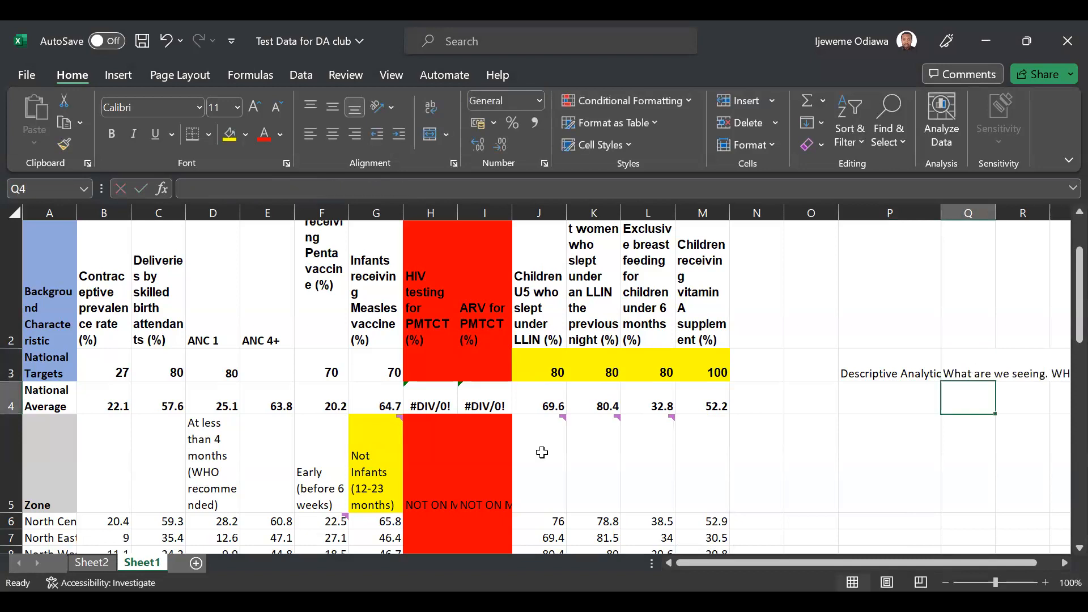
Step: Enter "Diagnostic Analytics" in P4 and widen column P to fit the analytics labels
click(915, 399)
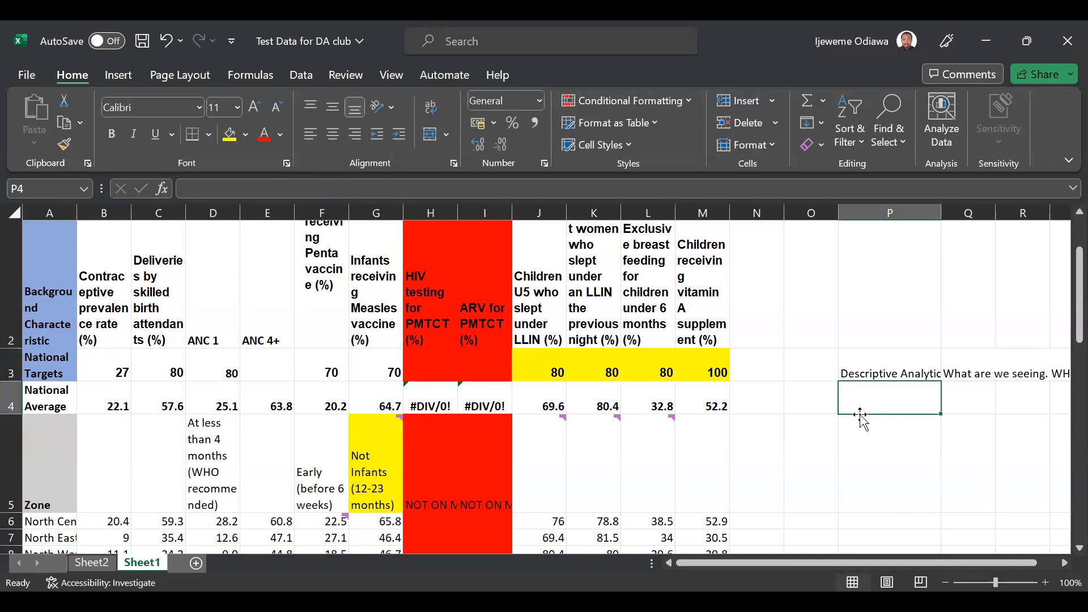
text(Diagn)
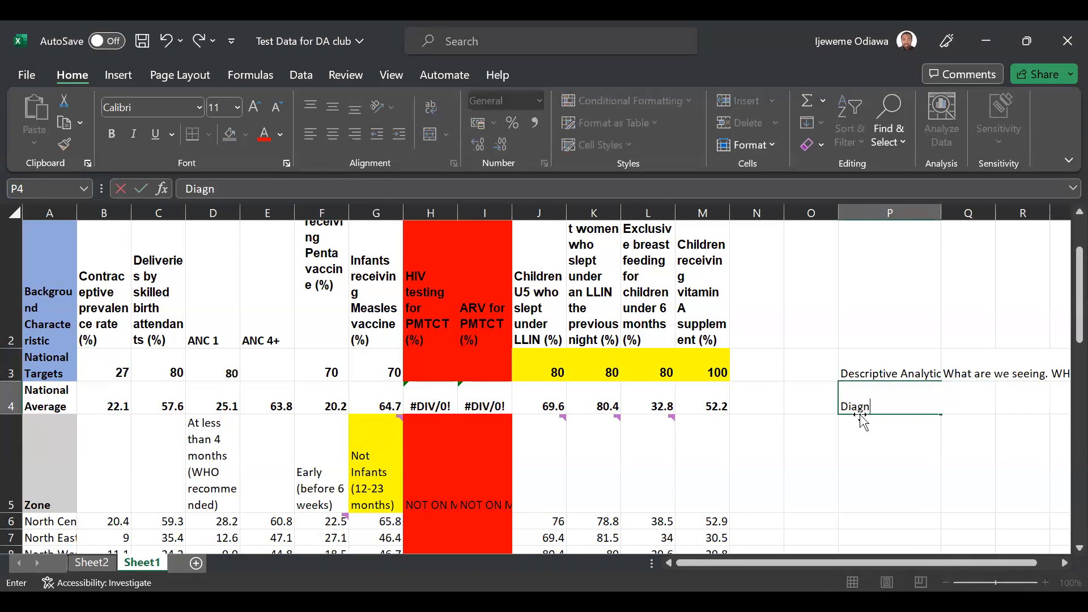
text(ostic Analytics)
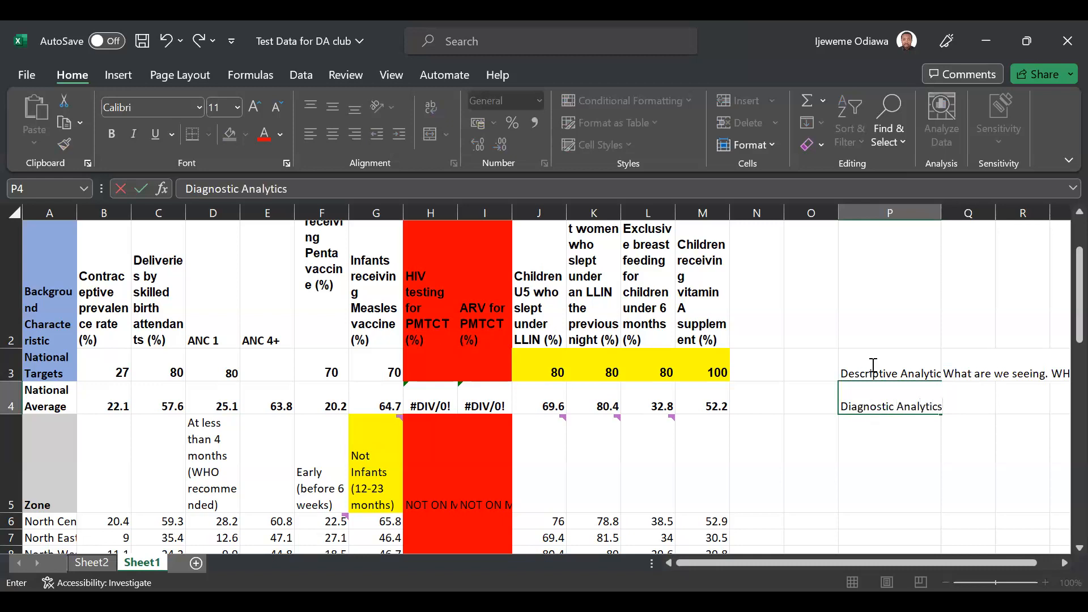
key(Tab)
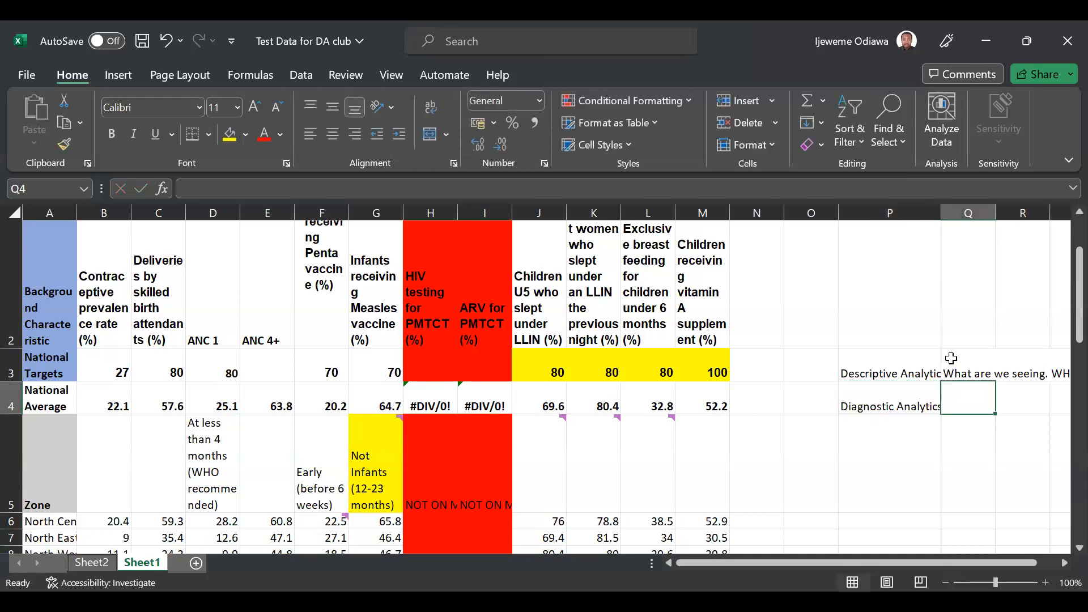
scroll(963, 406, right, 1)
scroll(962, 406, right, 3)
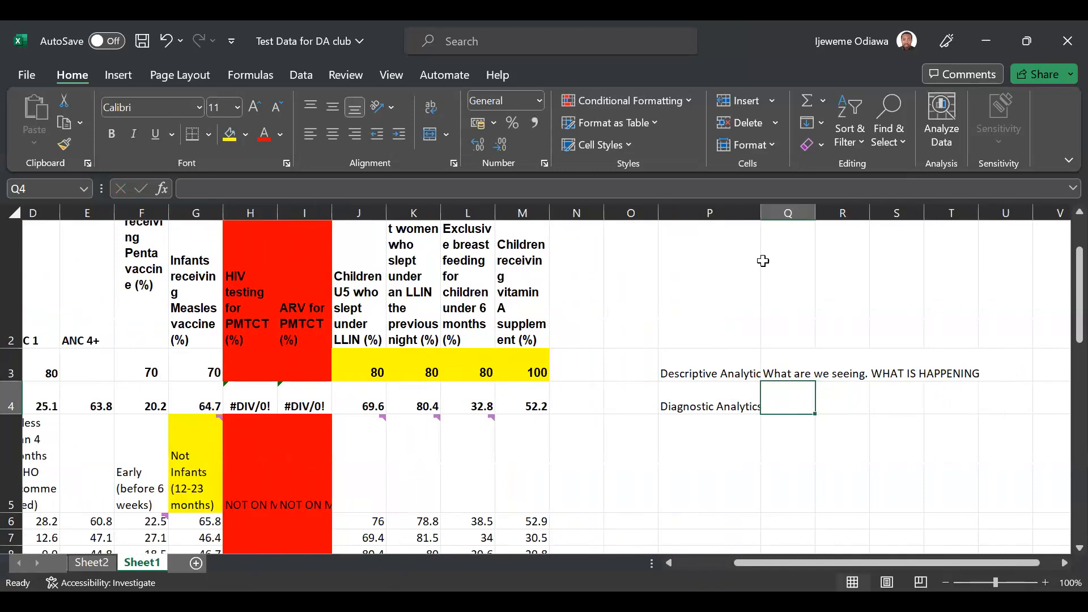
drag(761, 207, 793, 210)
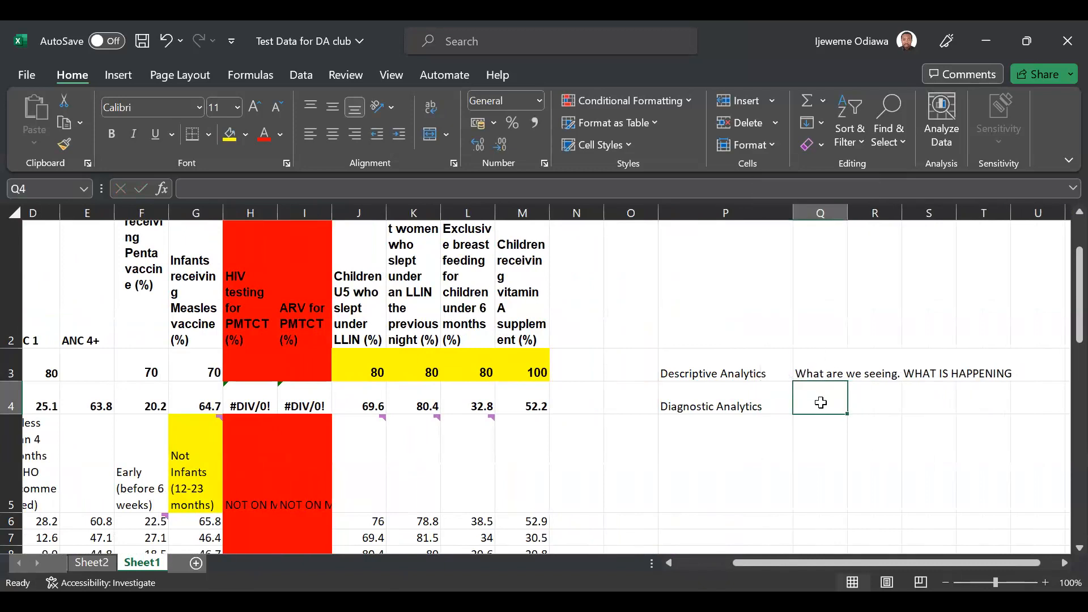
Step: Enter the question "WHY IS IT HAPPENING?" in Q4 beside the Diagnostic Analytics label
text(W)
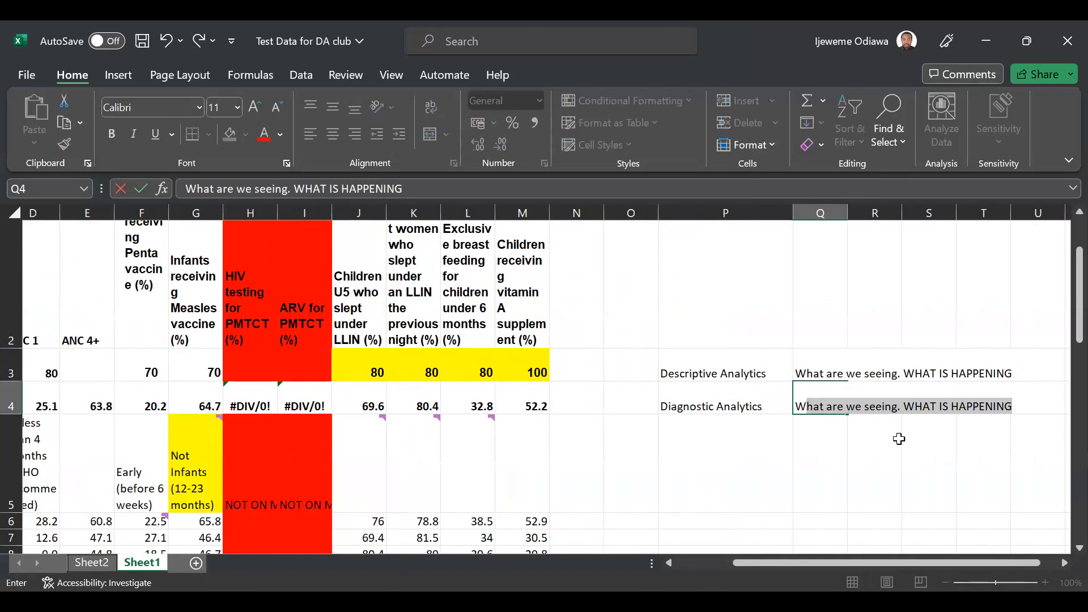
text(H)
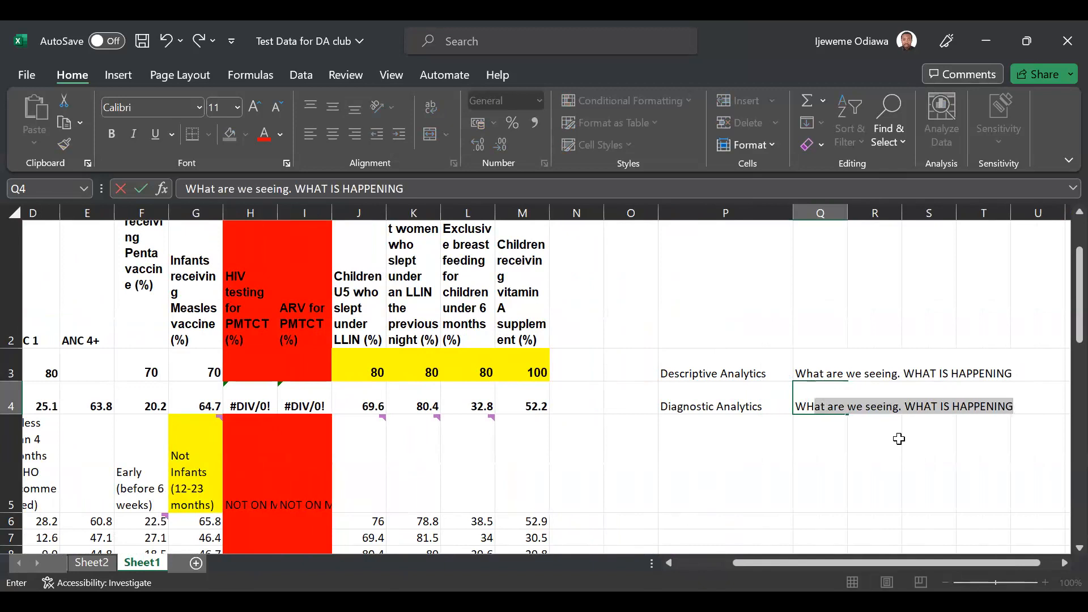
text(Y IS)
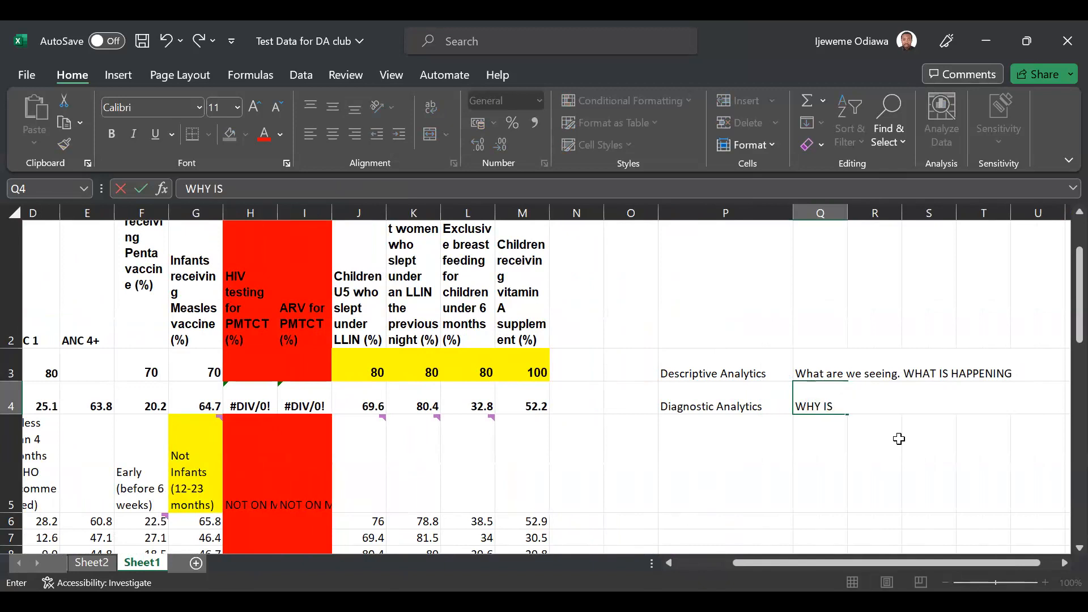
text( IT HAPPENING?)
key(Return)
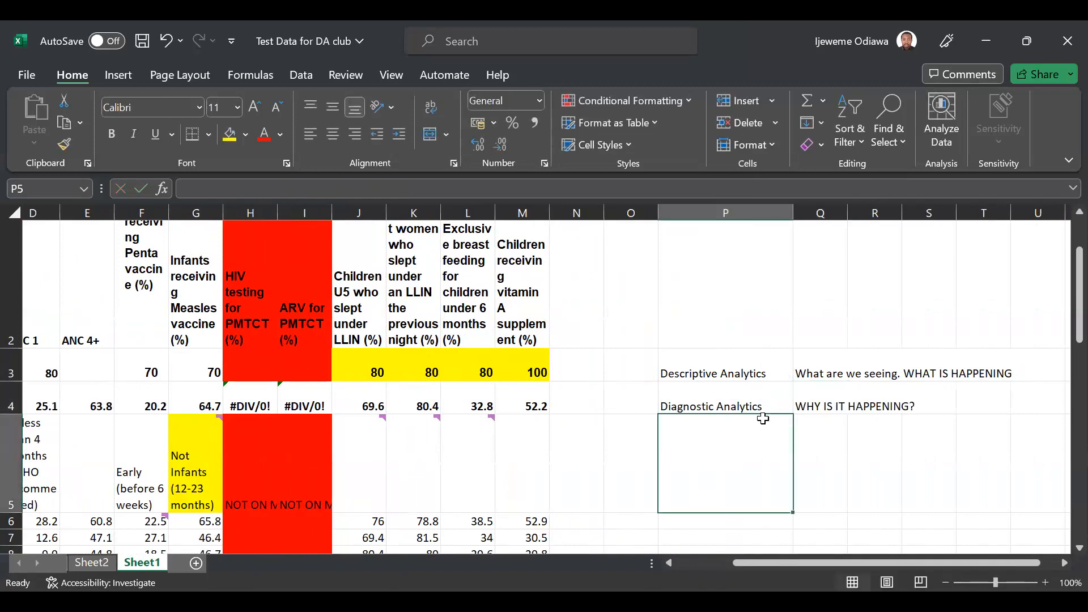
Step: Enter "Prescriptive Analytics" in P5 and select the adjacent cell Q5
text(Prescript)
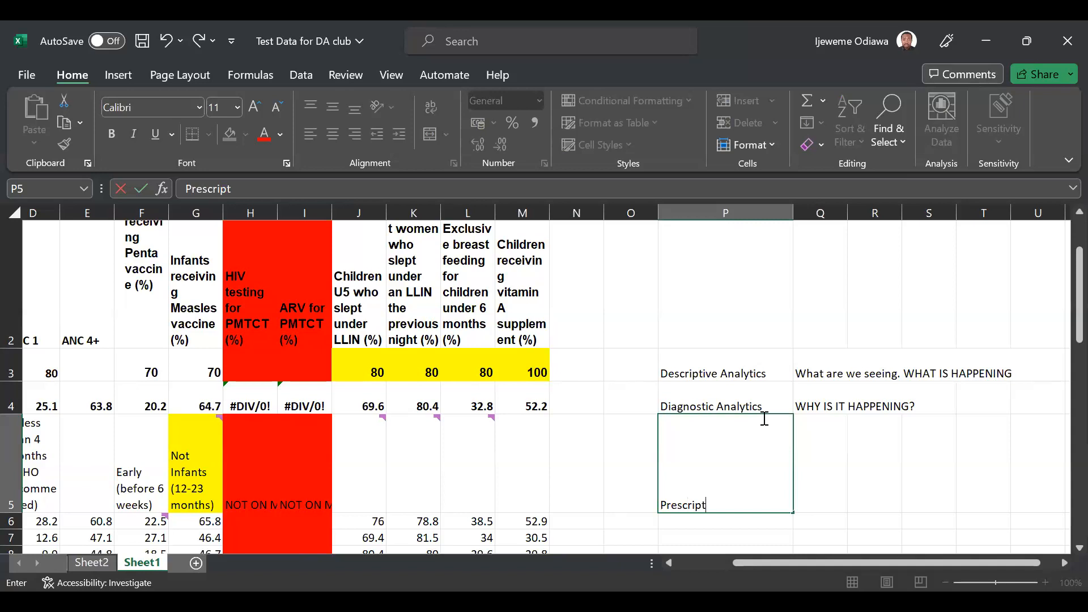
text(ive )
text(Anlytics)
key(BackSpace)
key(BackSpace)
key(BackSpace)
key(BackSpace)
key(BackSpace)
key(BackSpace)
text(alytics)
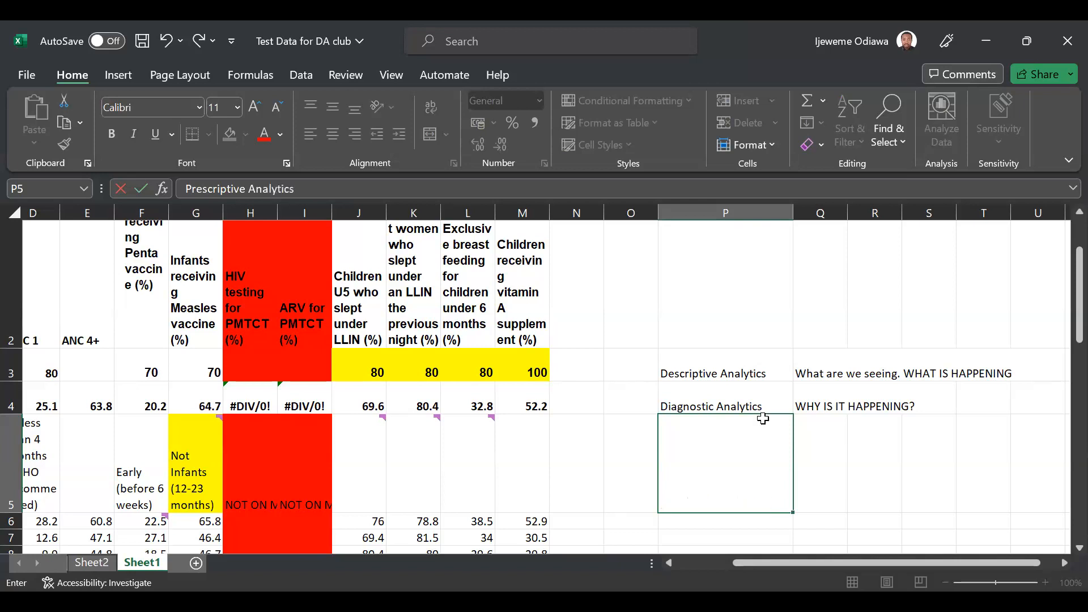
key(Return)
key(Right)
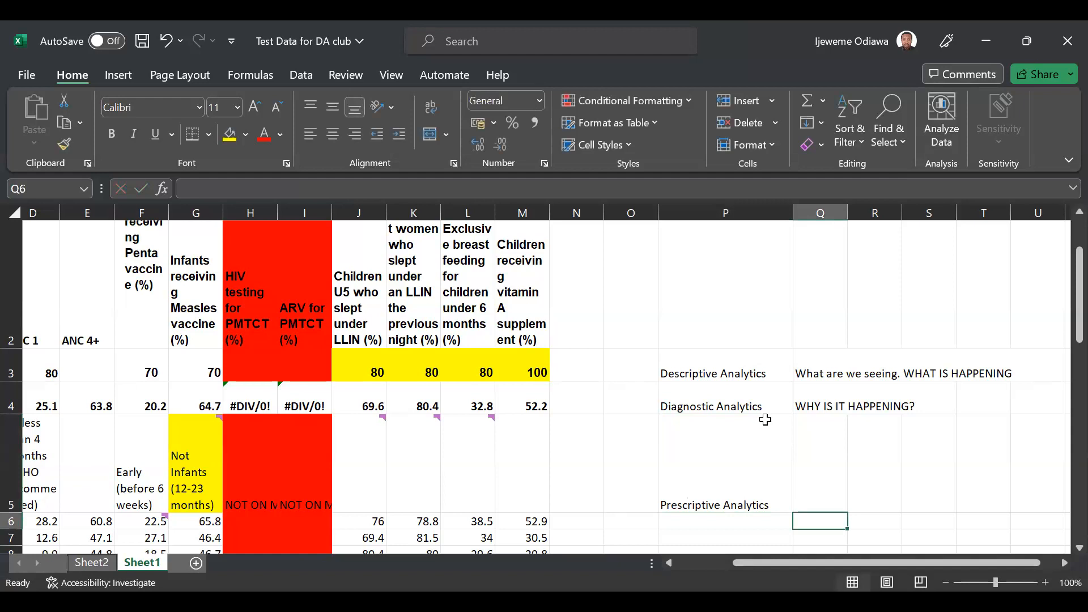
key(Up)
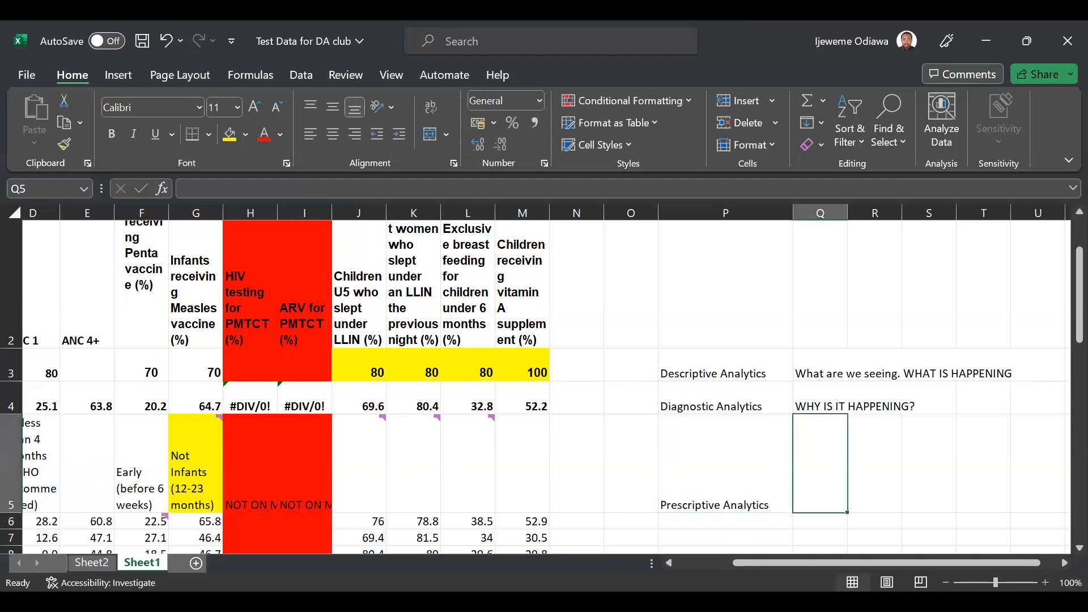
key(alt+Tab)
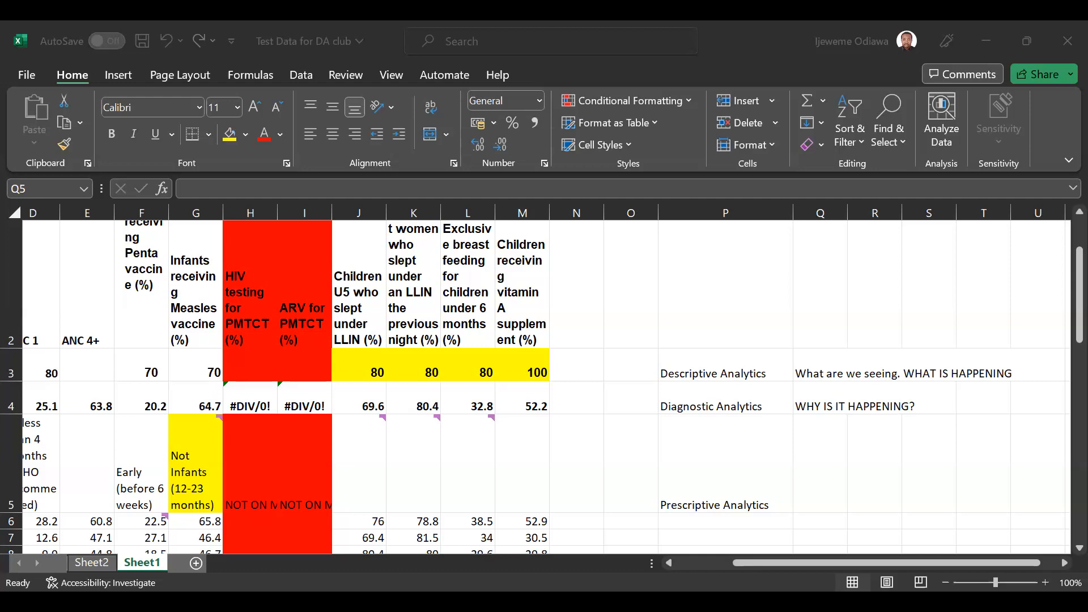
Step: Copy the "Prescriptive Analytics" label from P5 into P6
click(680, 503)
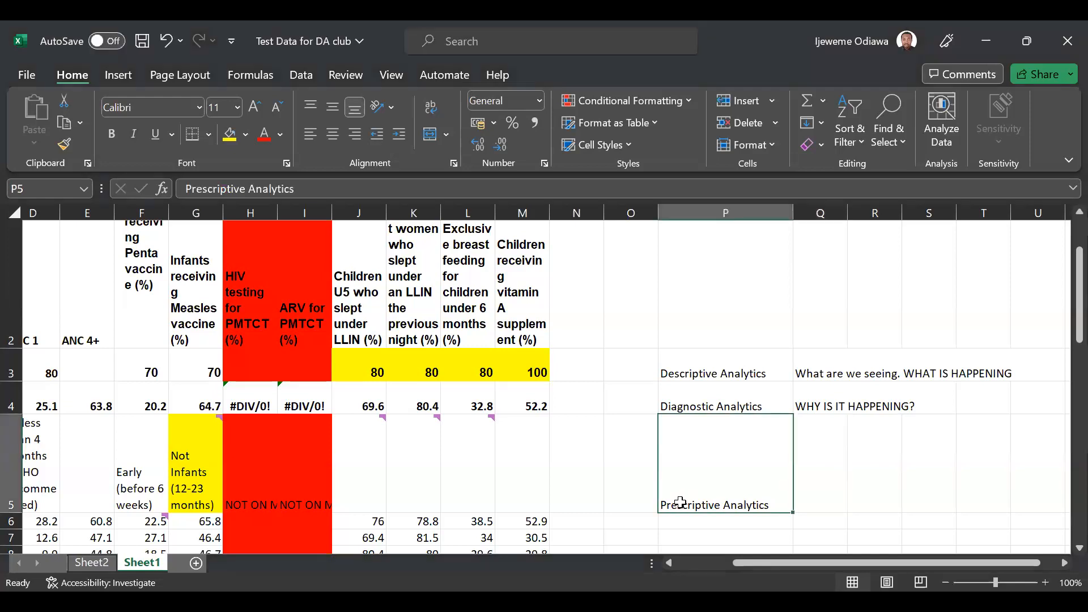
key(ctrl+c)
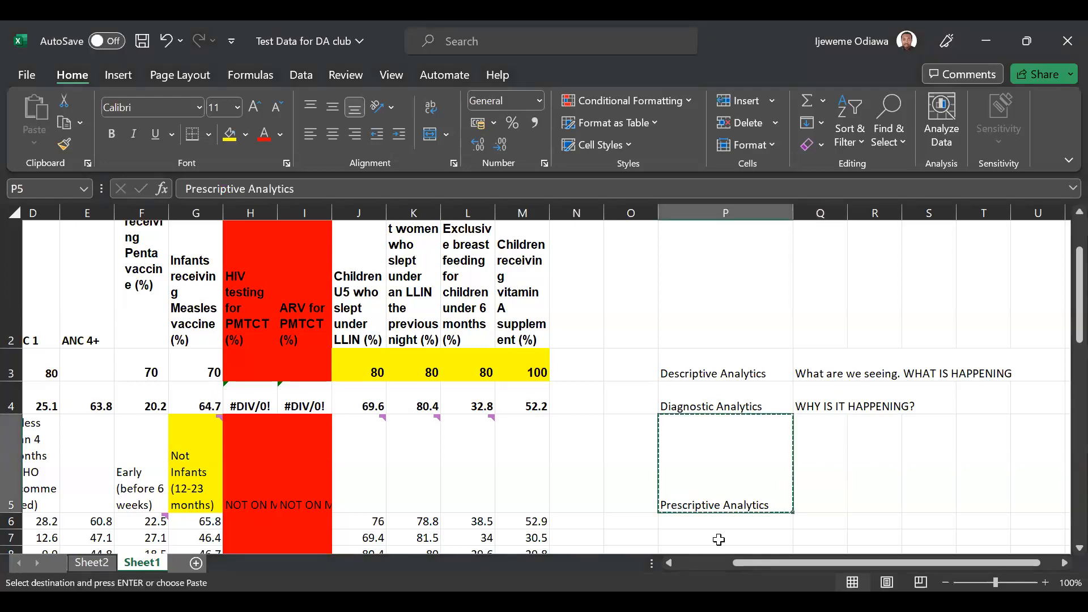
click(695, 524)
key(Return)
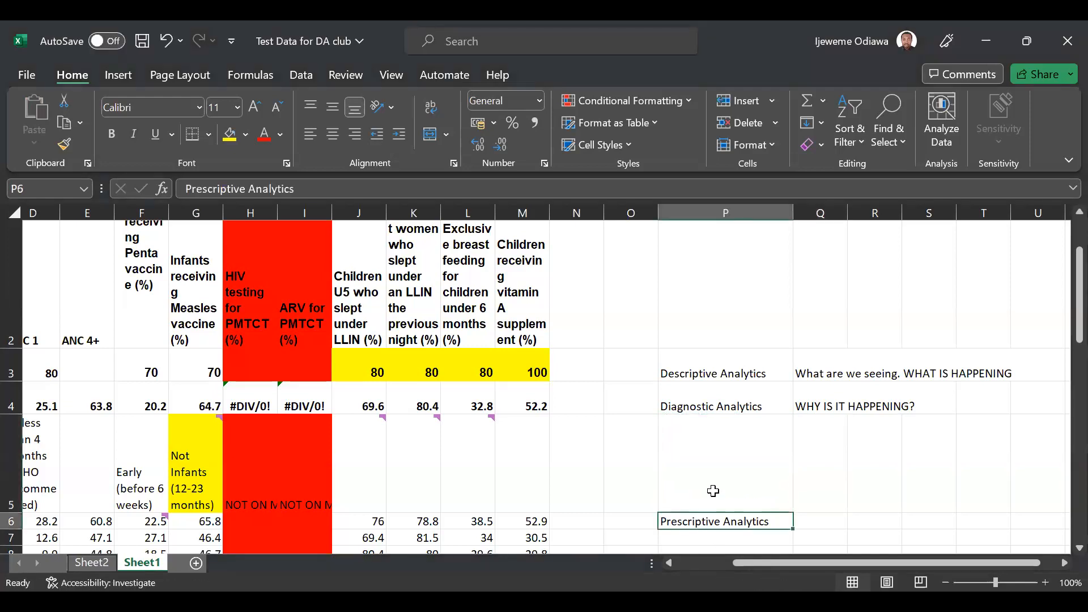
Step: Replace the label in P5 with "Predictive Analytics"
click(712, 490)
text(Predict)
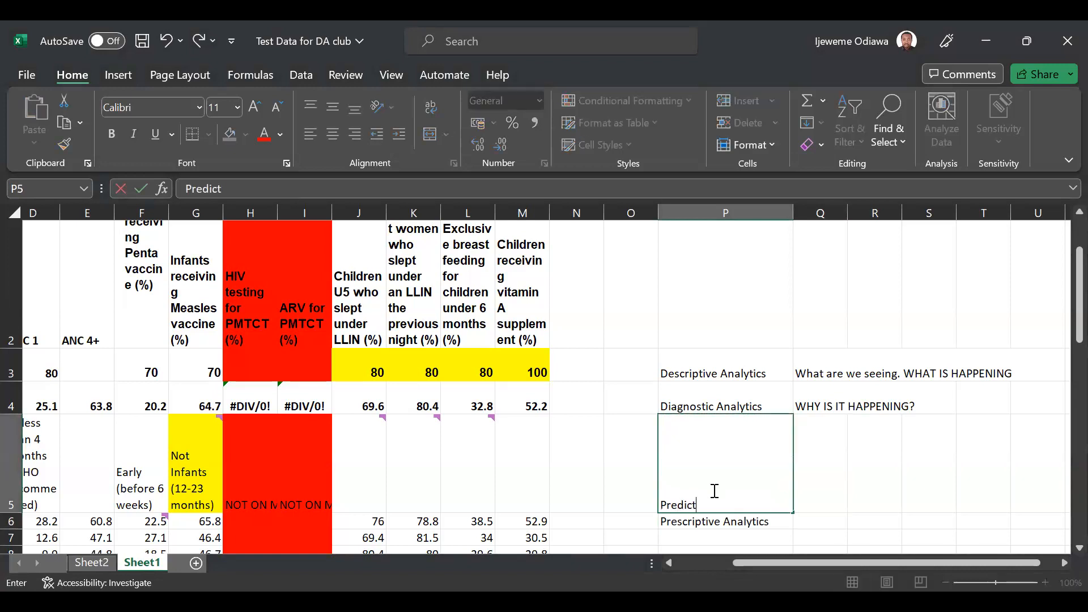
text(ive Analytics)
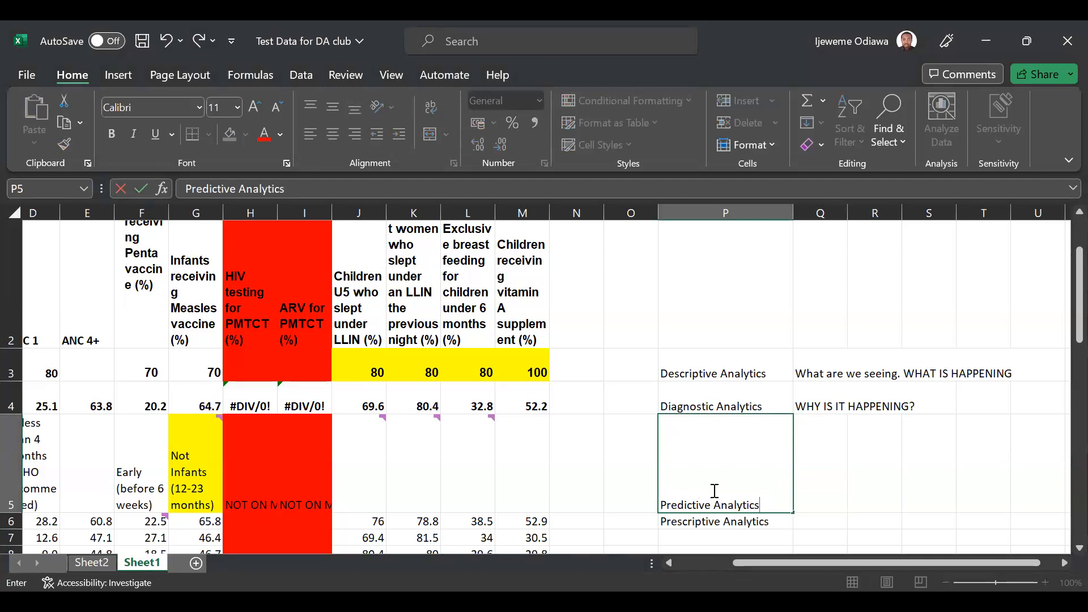
key(Return)
Step: Enter the label "Autonomous/Adaptive Analytics" in P7 below Prescriptive Analytics
key(Return)
text(A)
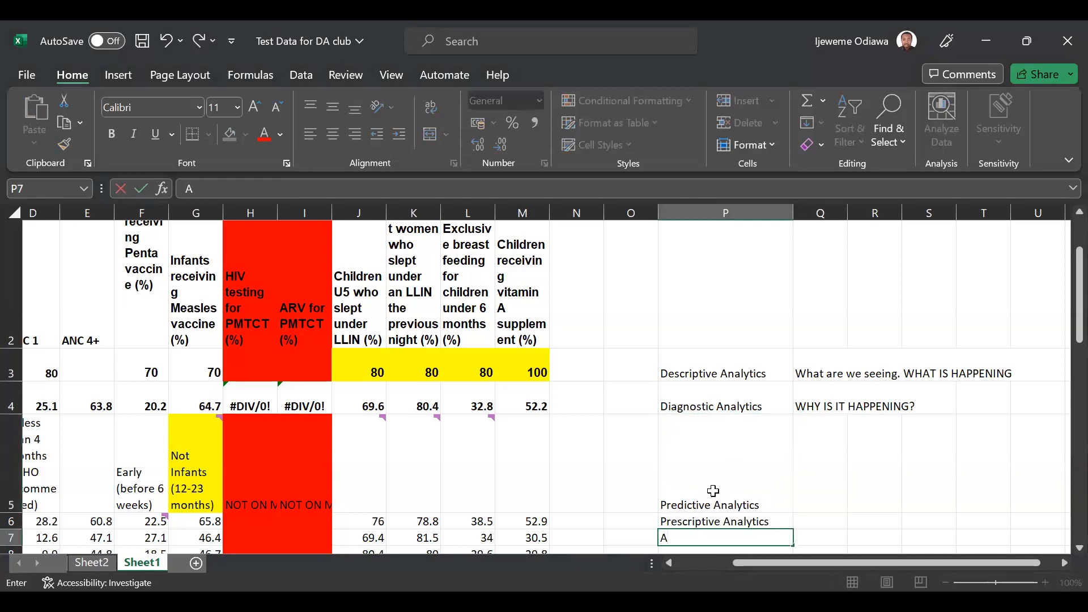
text(utonomous/)
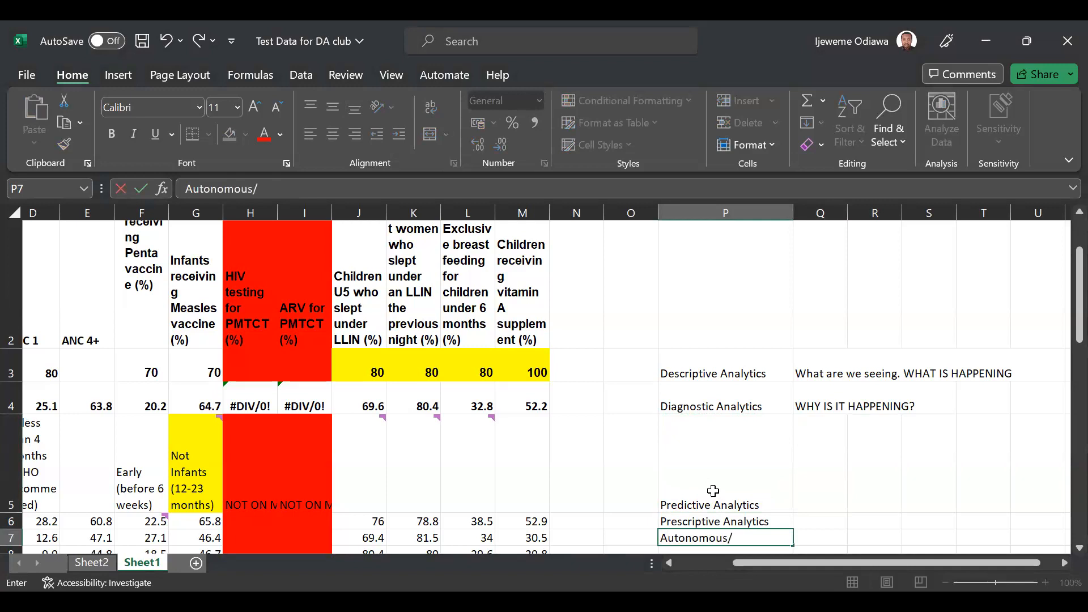
text(Adaptive Analytics)
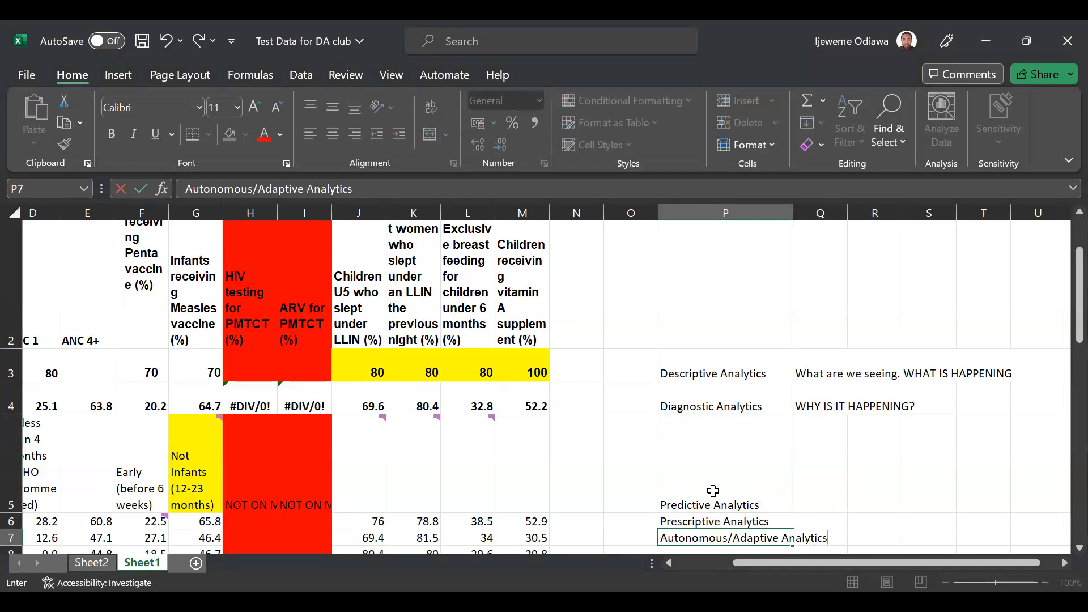
key(Return)
Step: Remove the words "What are we seeing." from Q3, keeping "WHAT IS HAPPENING" beside the Descriptive Analytics label
scroll(806, 417, down, 2)
scroll(807, 418, up, 1)
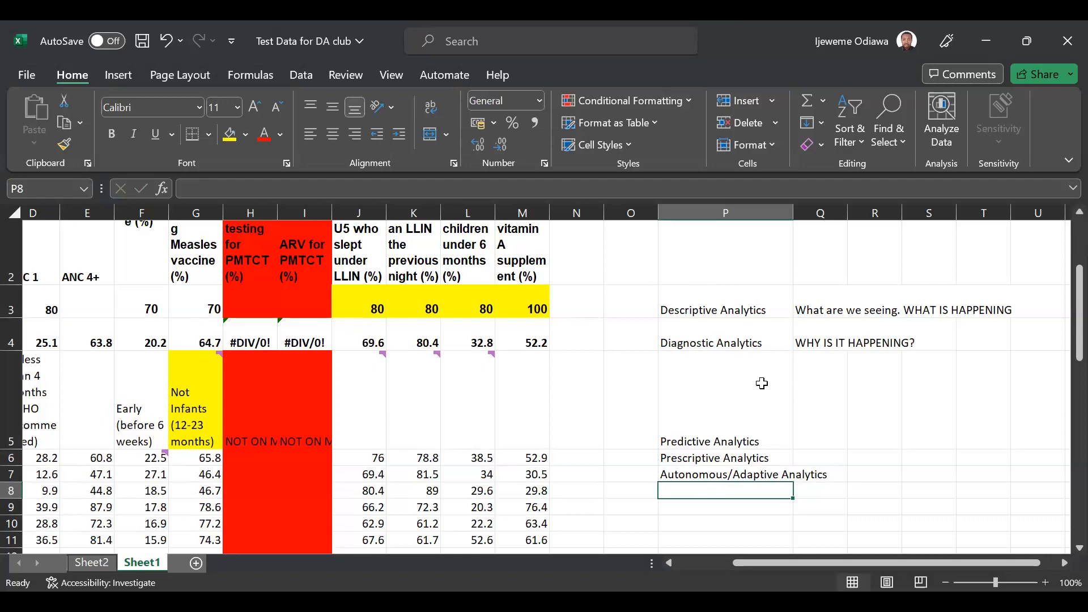
scroll(761, 384, left, 3)
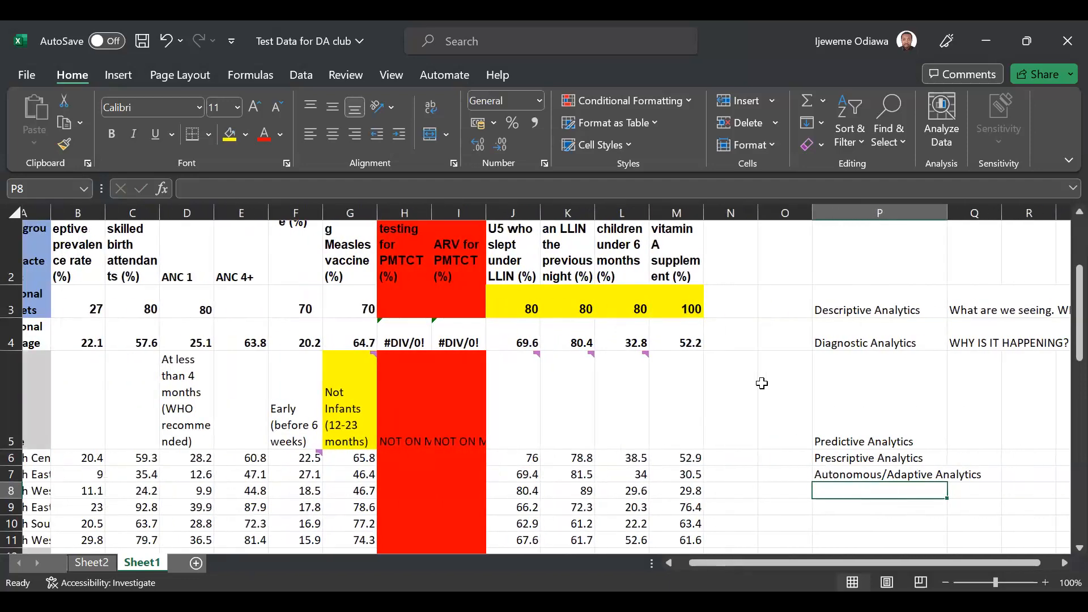
scroll(762, 384, right, 6)
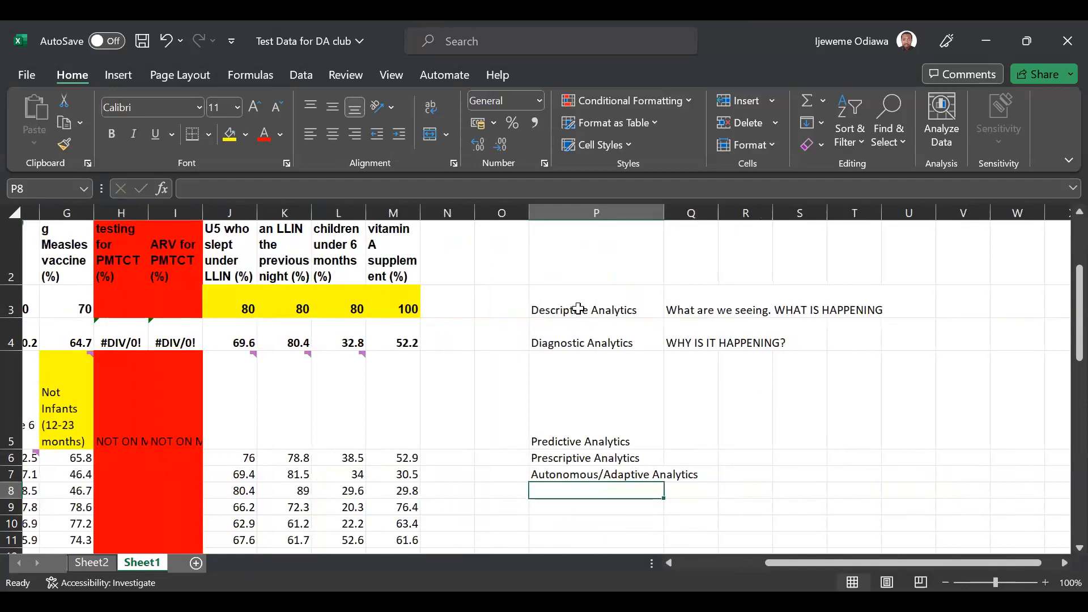
click(578, 309)
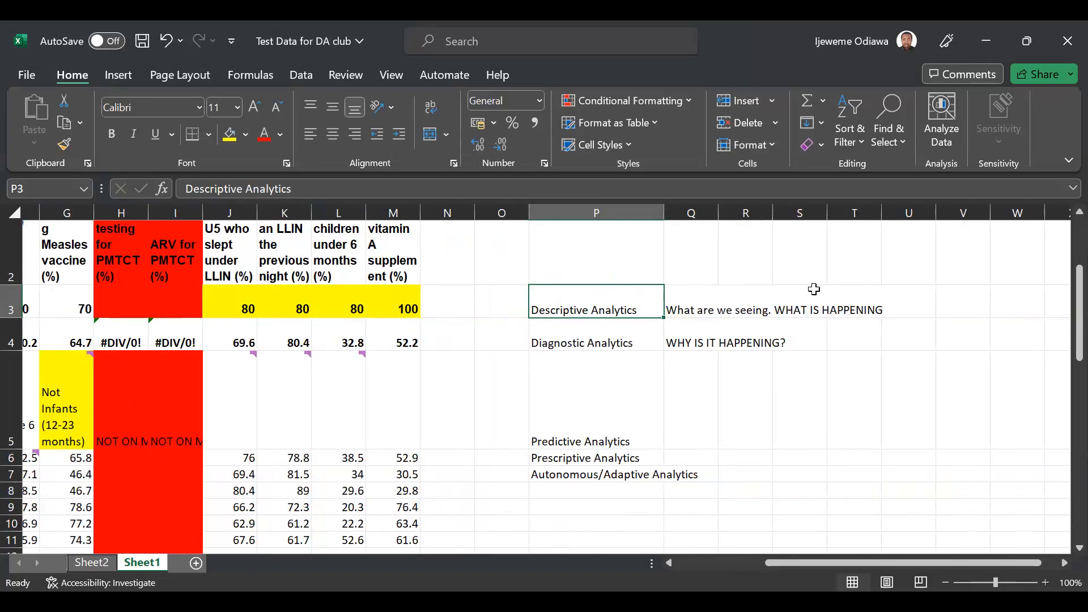
click(692, 301)
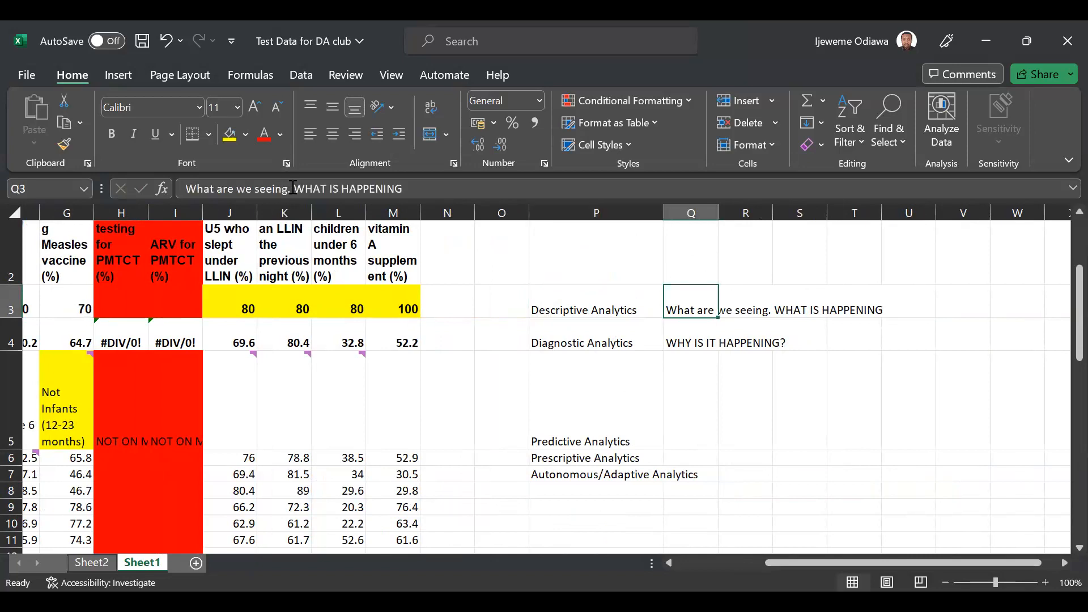
drag(292, 188, 187, 189)
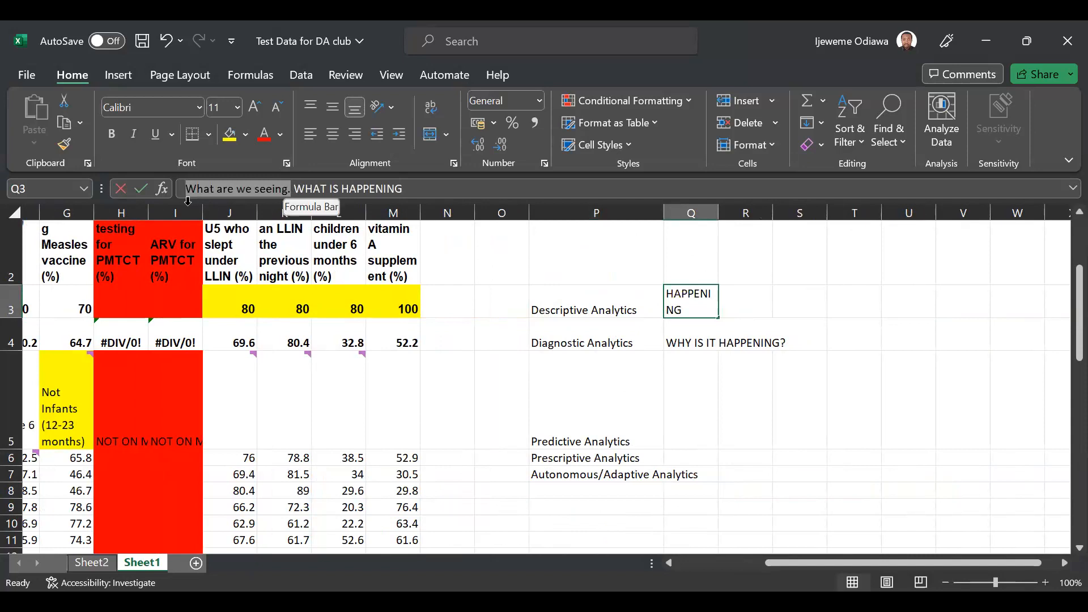
key(BackSpace)
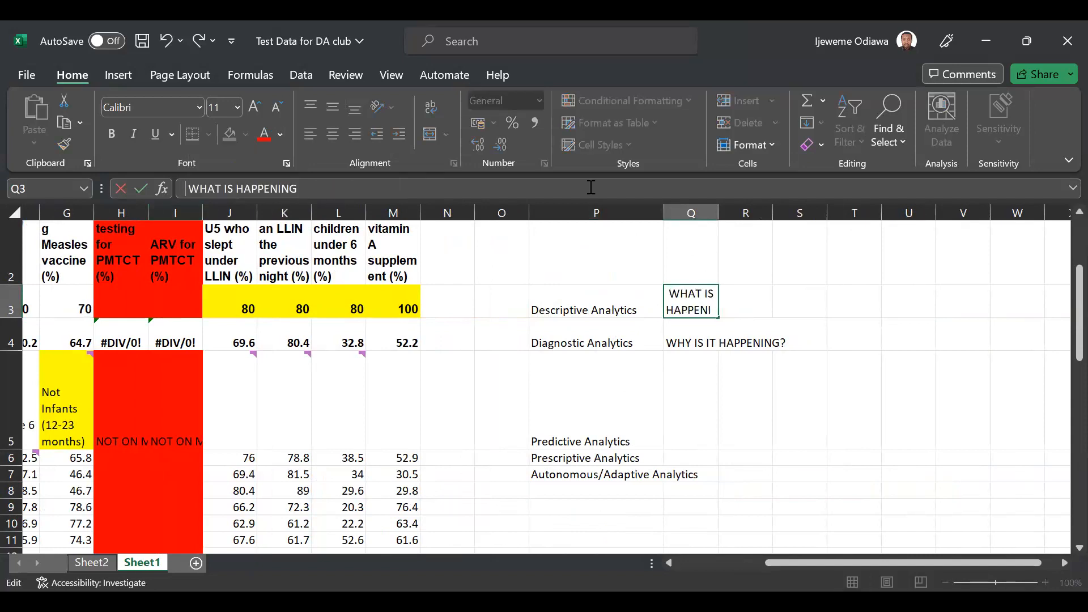
key(Return)
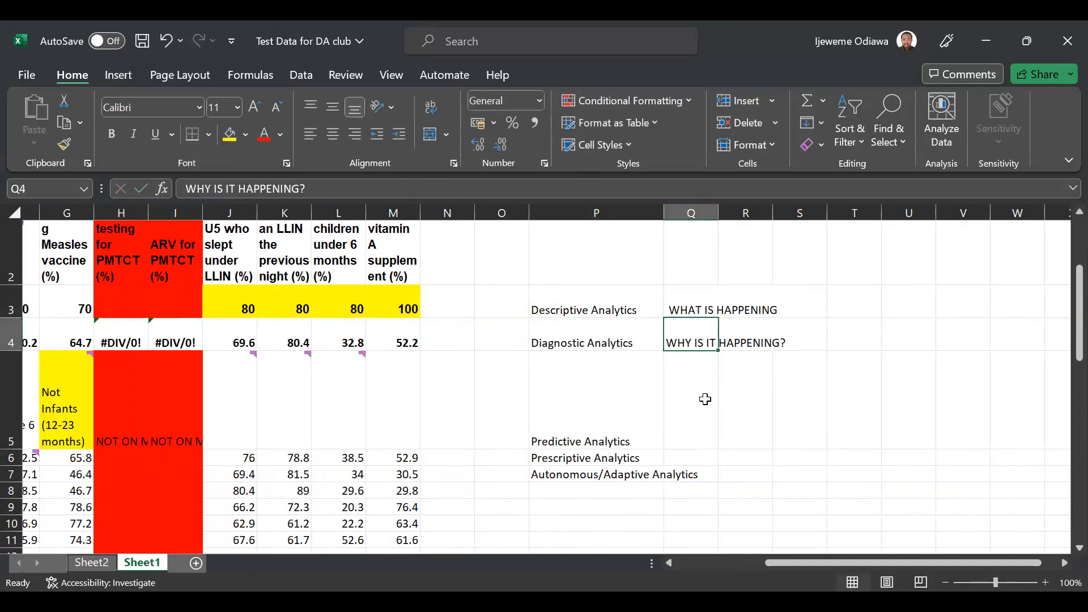
Step: Enter the question "What will happen?" in Q5 beside the Predictive Analytics label
click(679, 401)
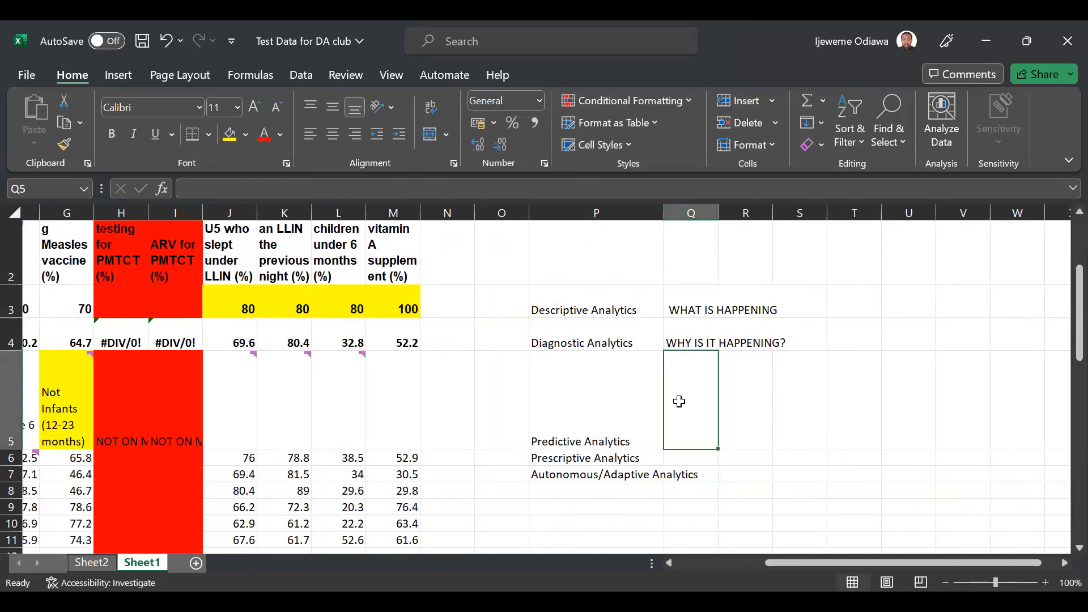
text(W)
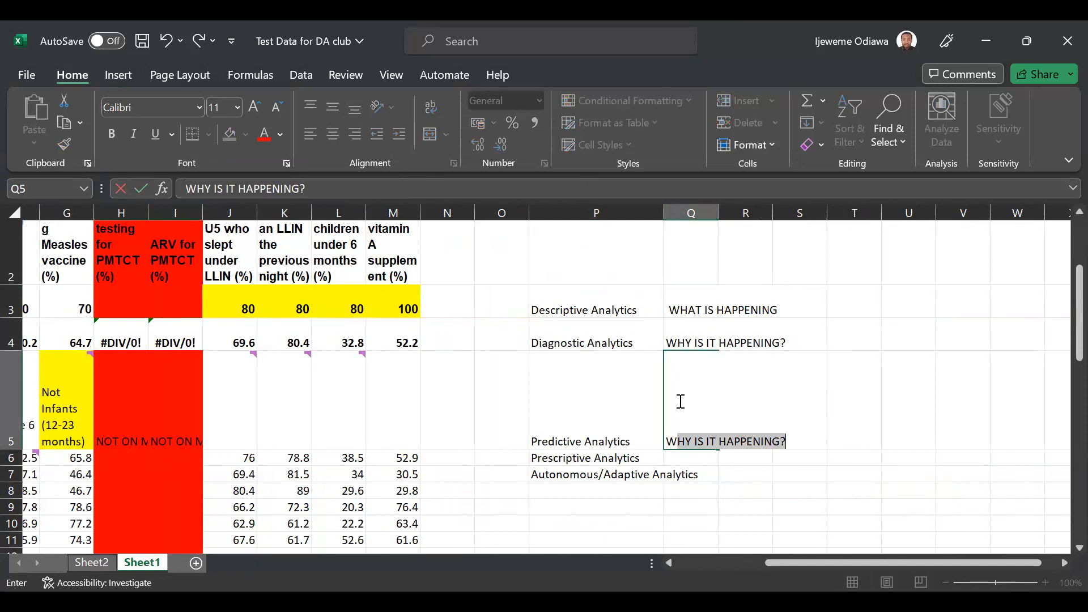
key(BackSpace)
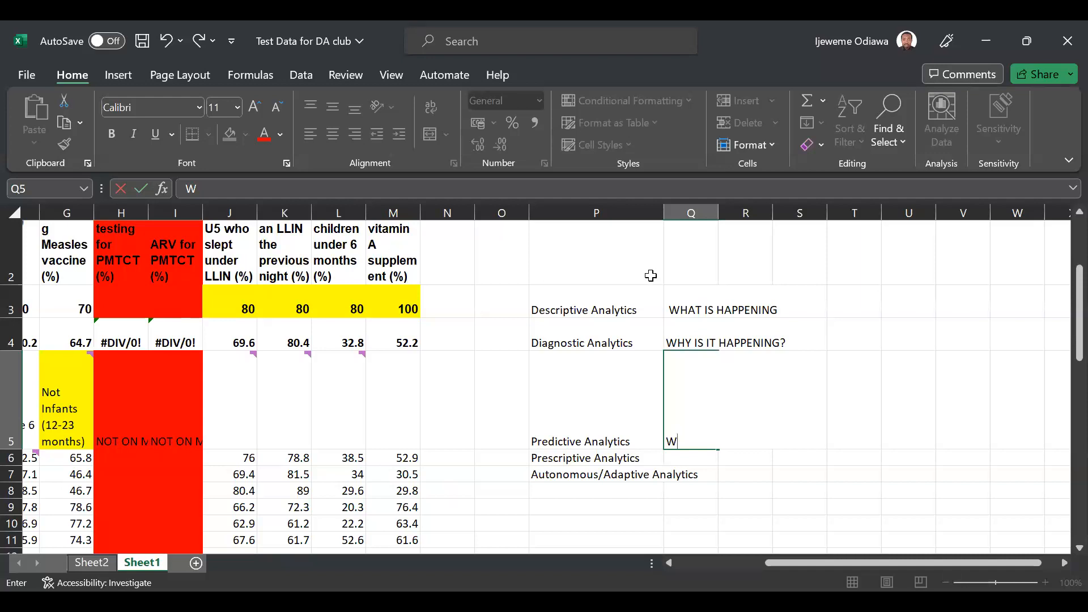
text(h)
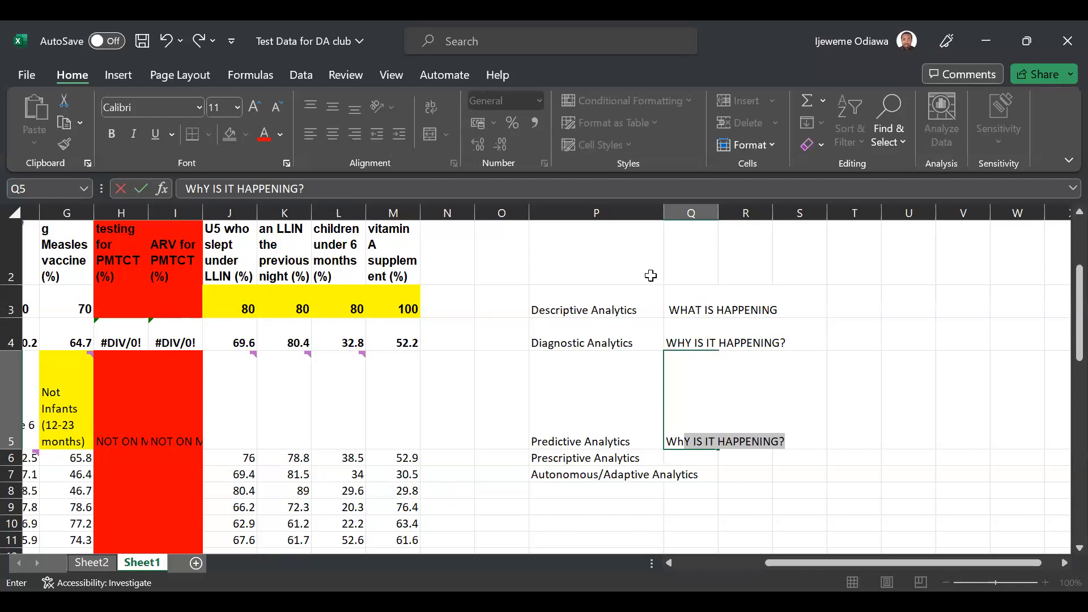
key(BackSpace)
text(at will happen)
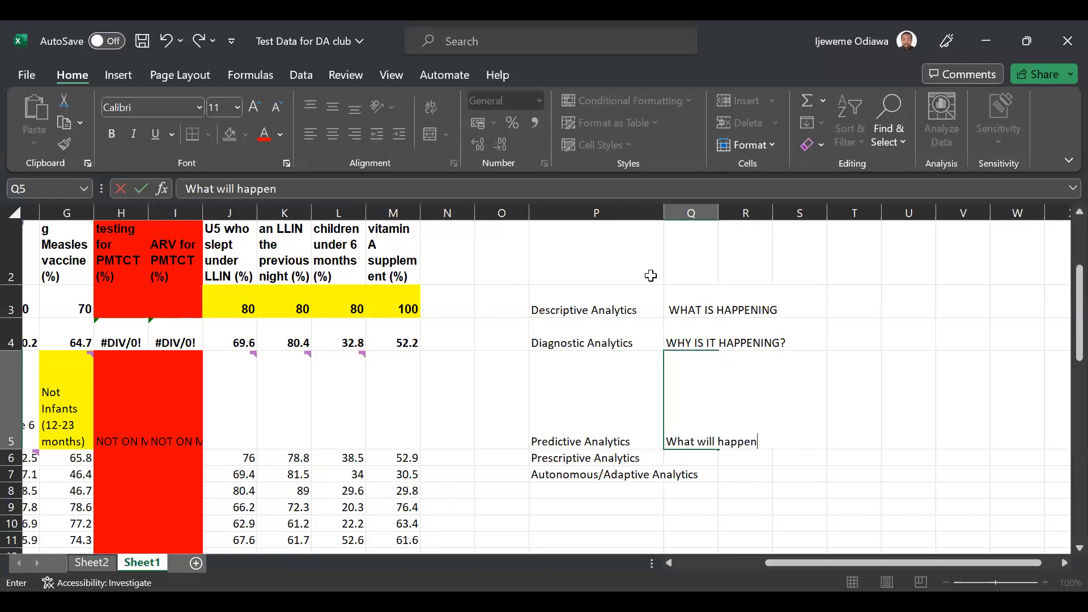
text(?)
key(Return)
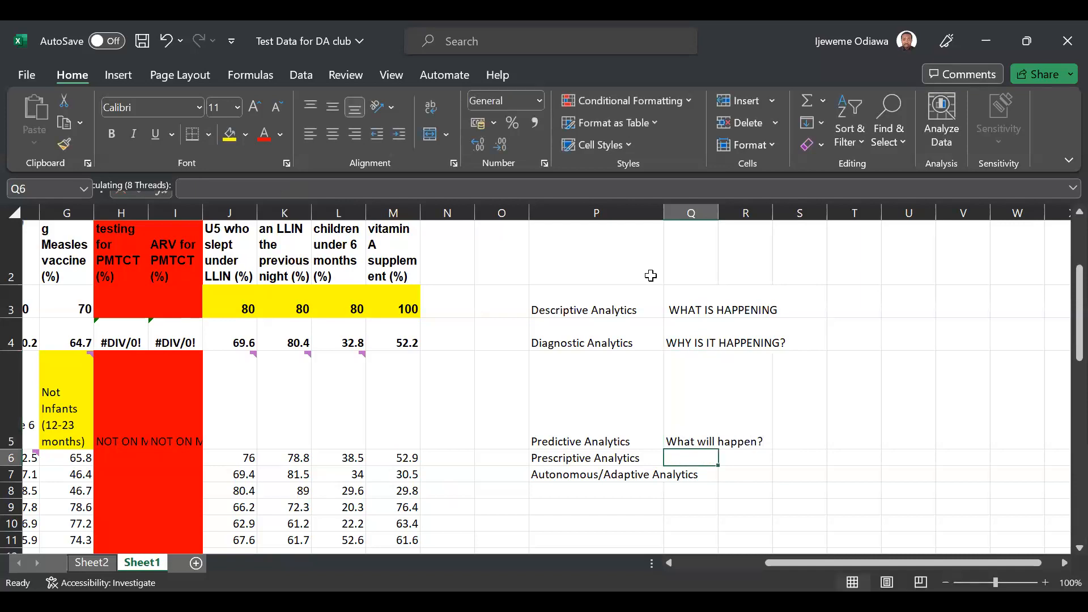
Step: Enter the question "What should we do?" in Q6 beside the Prescriptive Analytics label
text(W)
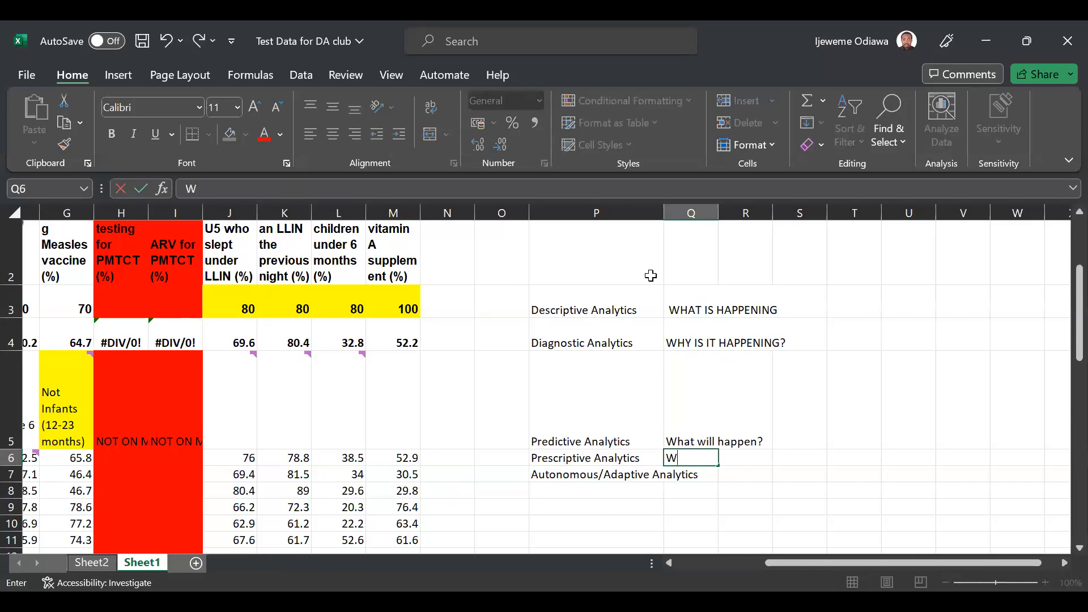
text(hat wshould sh)
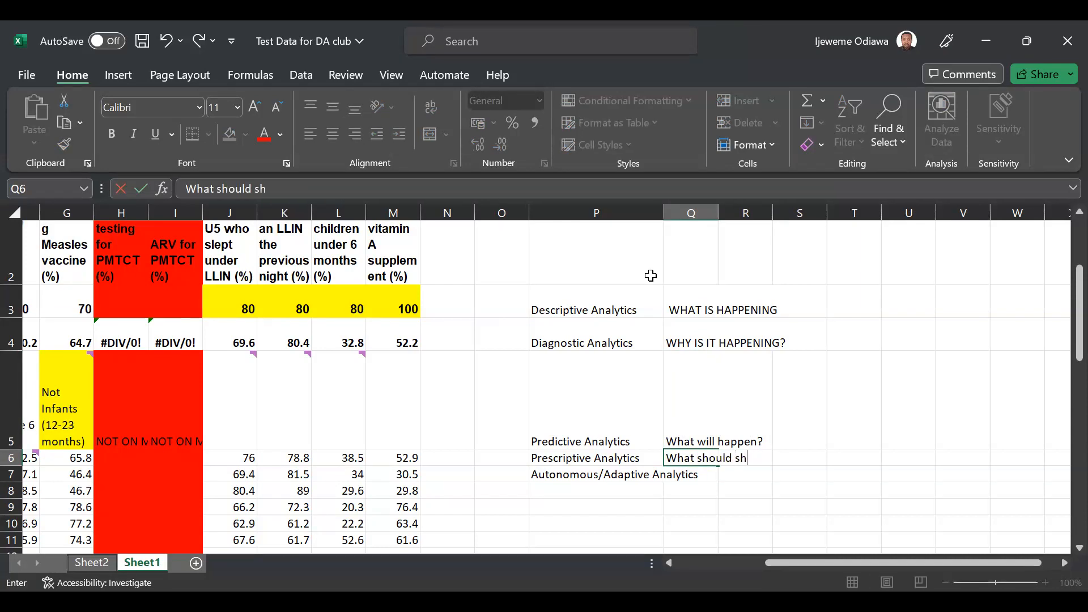
key(BackSpace)
key(BackSpace)
text(we do?)
key(Return)
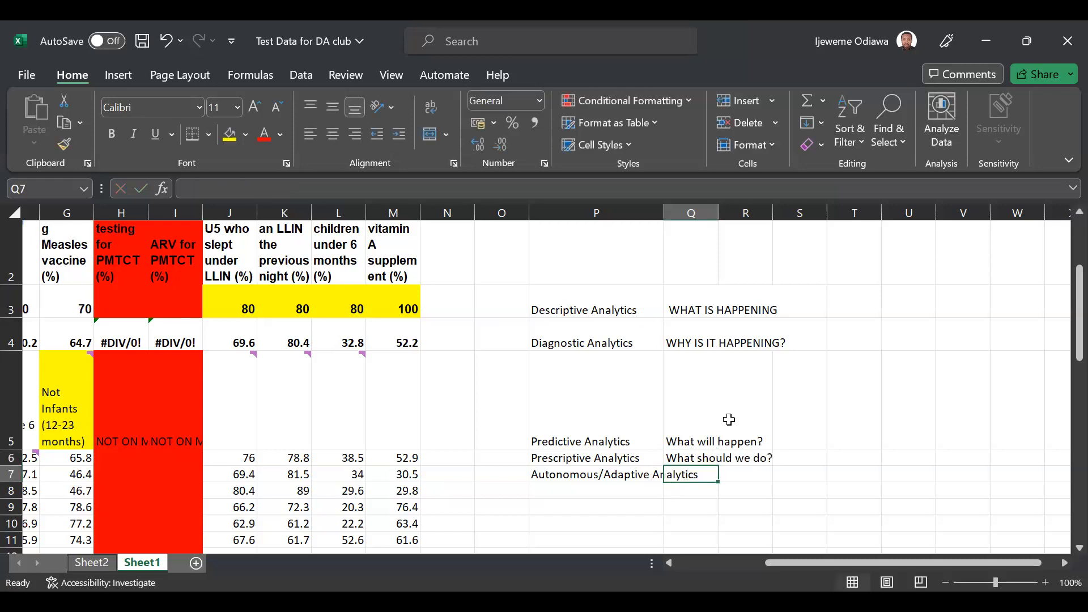
Step: Enter "What to we automate" in Q7 beside the Autonomous/Adaptive Analytics label
text(How)
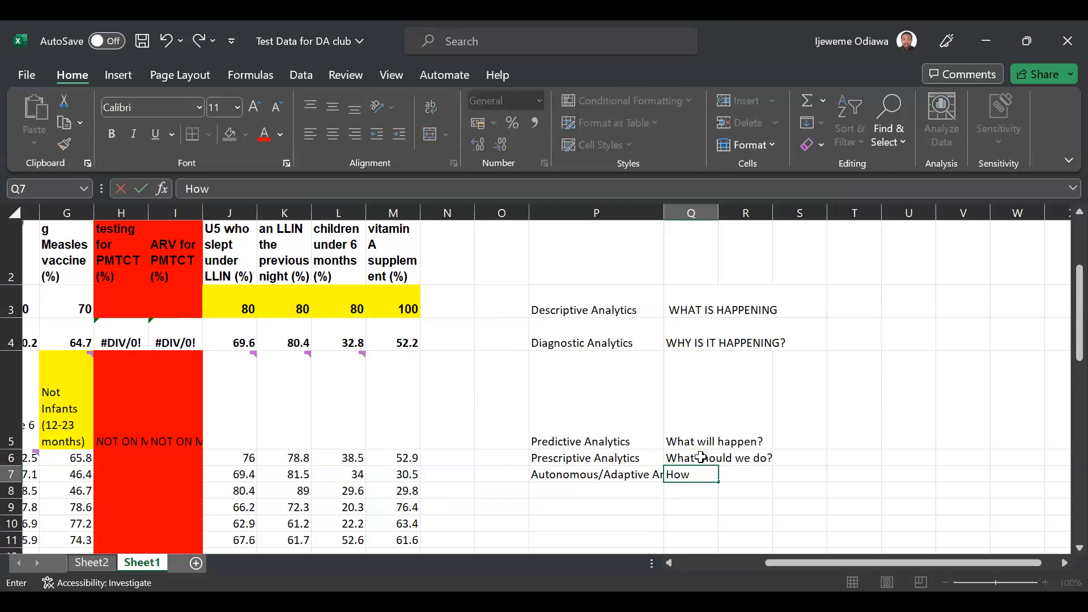
text( do)
key(BackSpace)
key(BackSpace)
key(BackSpace)
key(BackSpace)
key(BackSpace)
key(BackSpace)
text(What to we automo)
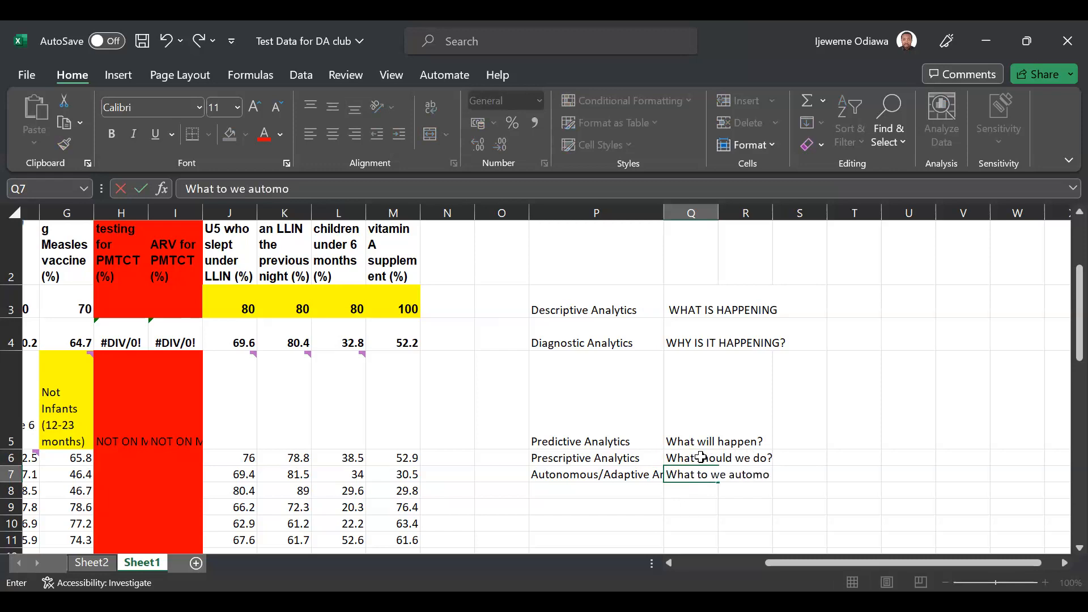
key(BackSpace)
text(ate)
key(Return)
Step: Examine the health indicator headings in row 2, including vitamin A supplement and exclusive breast feeding, with their national targets and averages
scroll(701, 457, left, 6)
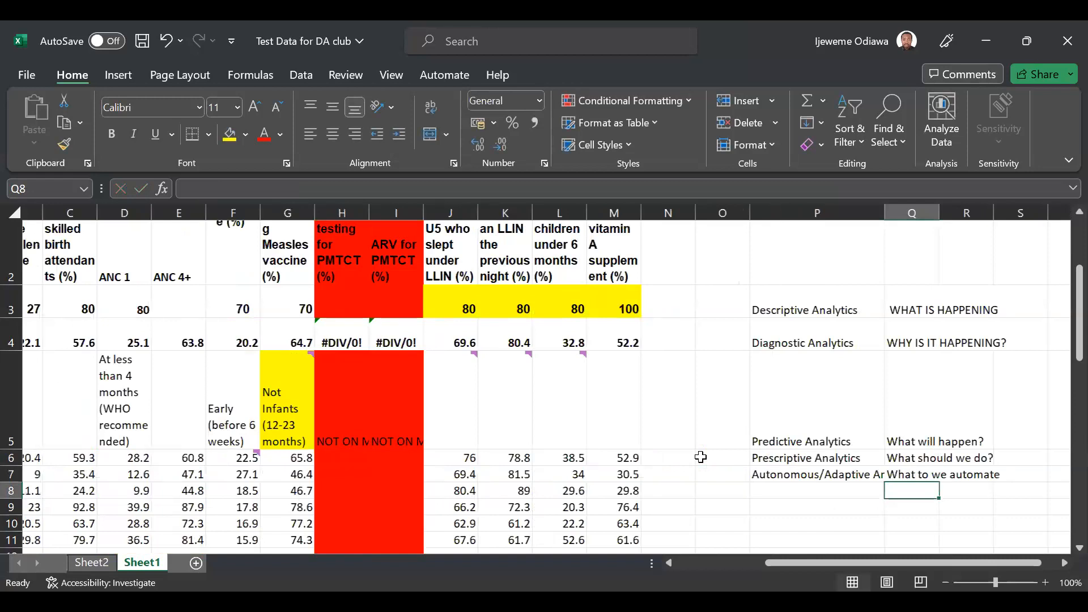
scroll(701, 457, up, 3)
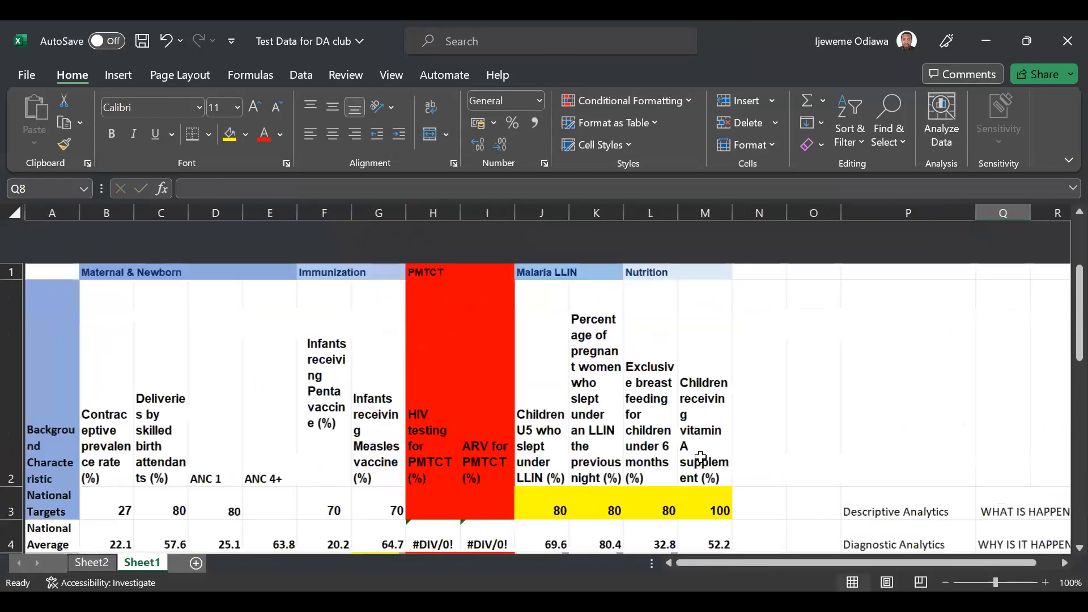
scroll(716, 382, down, 1)
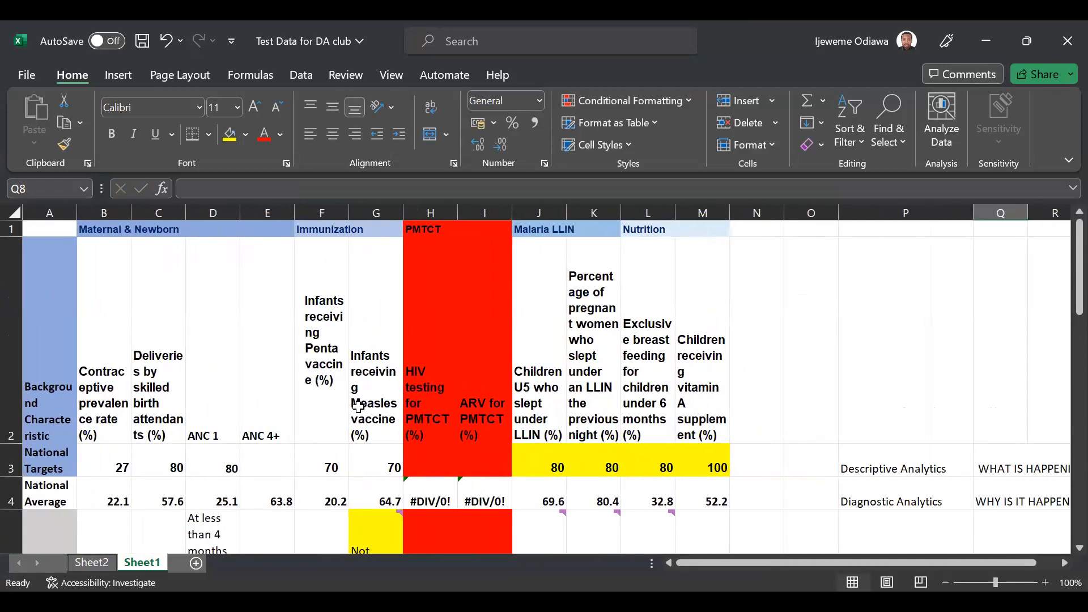
scroll(358, 405, up, 1)
scroll(358, 407, down, 3)
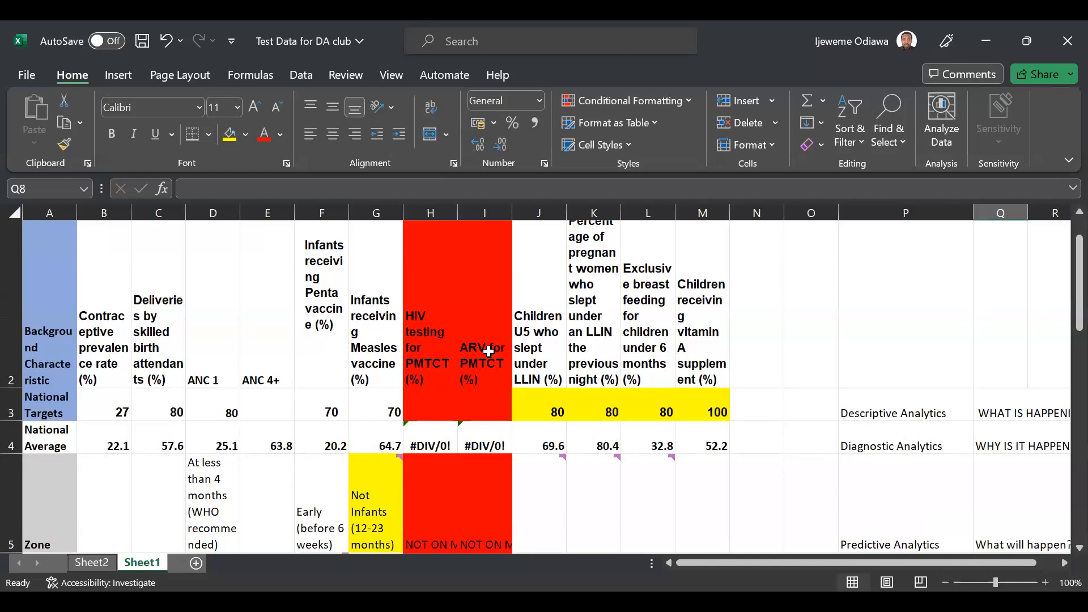
click(704, 335)
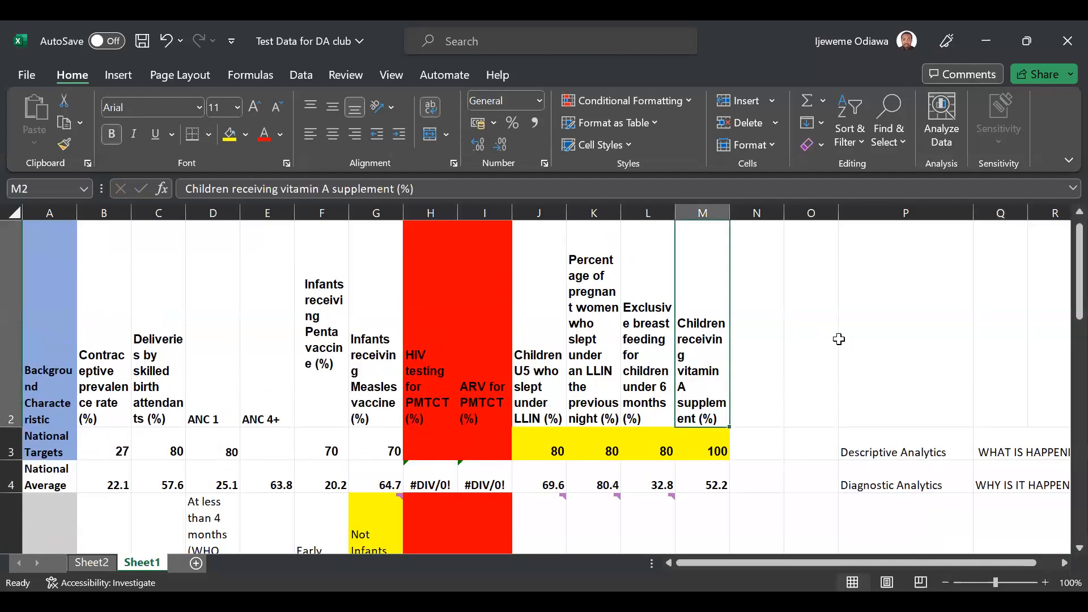
scroll(513, 429, down, 2)
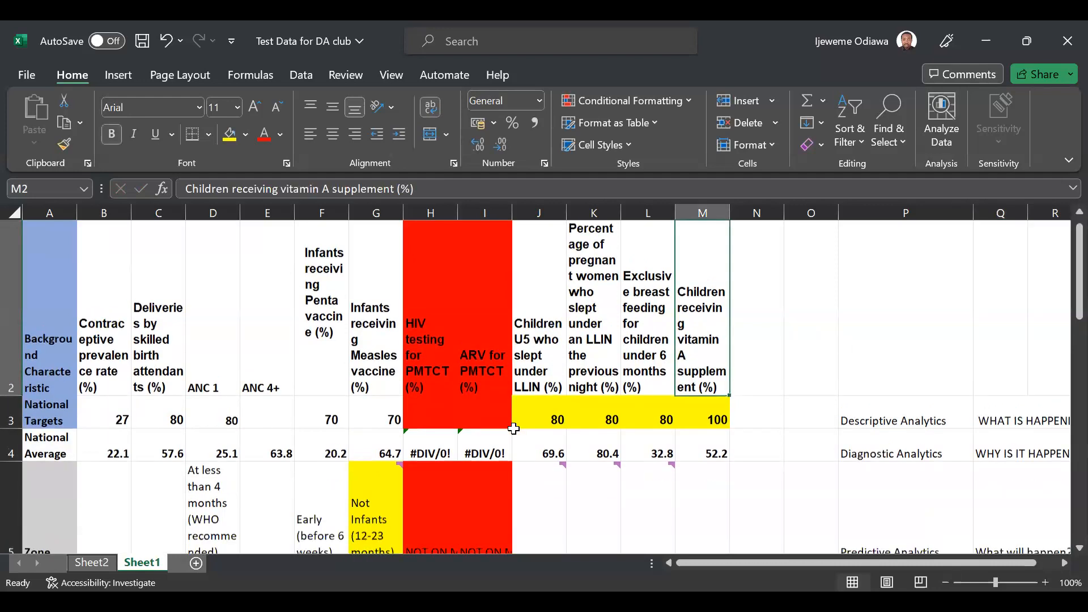
scroll(513, 428, up, 1)
scroll(513, 429, up, 1)
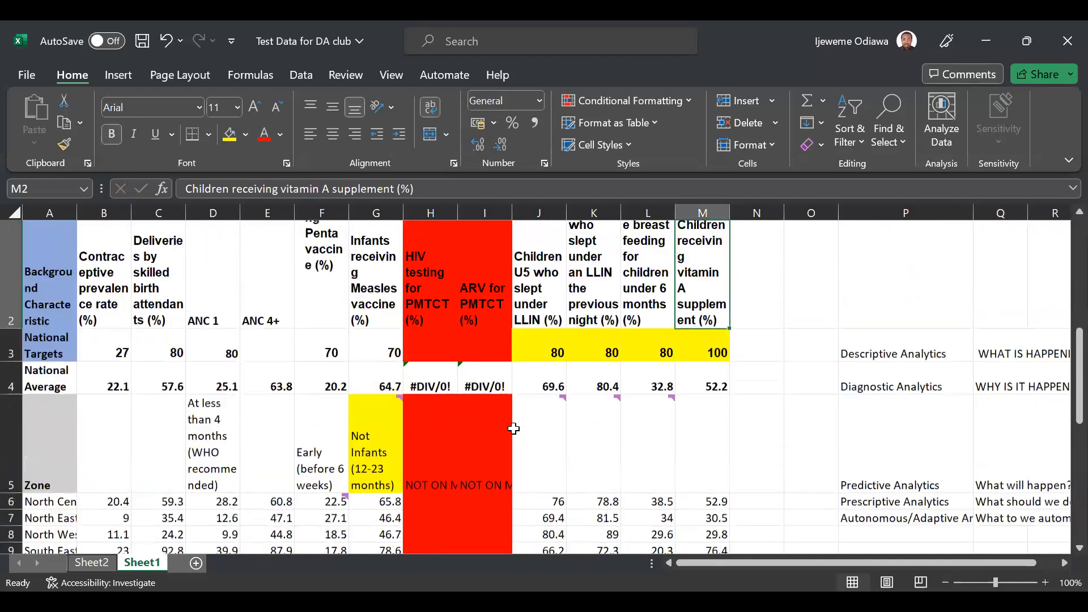
scroll(621, 352, up, 1)
scroll(620, 352, right, 1)
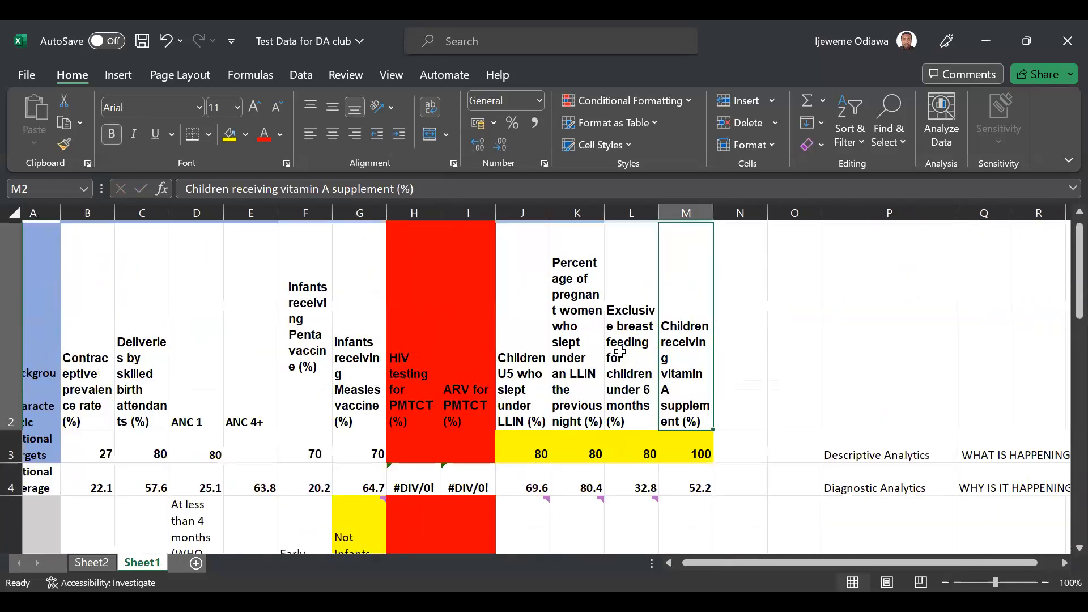
click(621, 352)
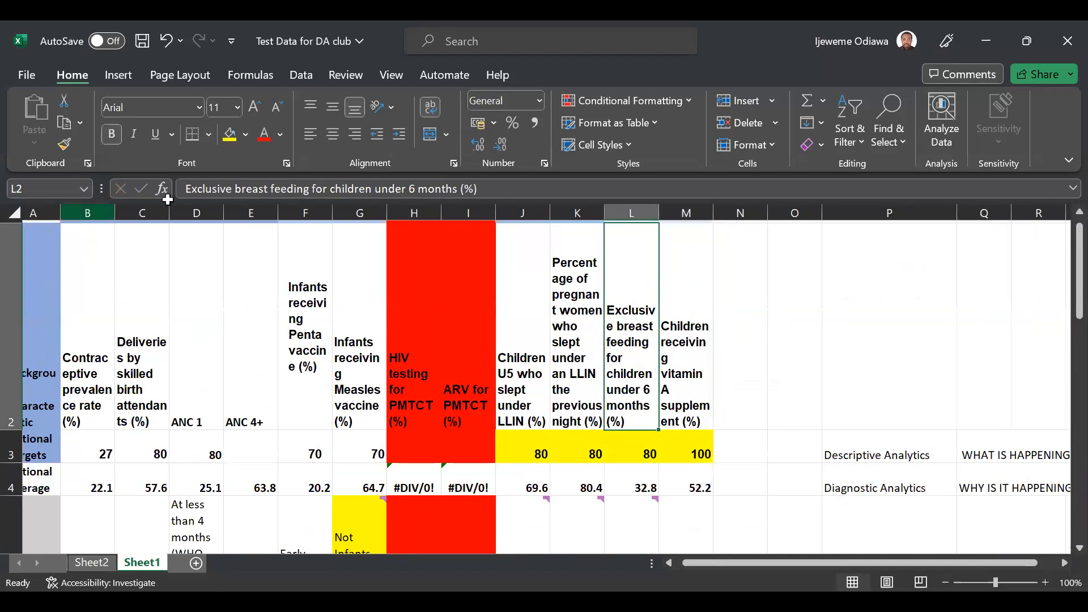
Step: AutoFit the widths of indicator columns B to M to their contents and select the Maternal & Newborn heading in B1
click(84, 211)
drag(641, 194, 688, 193)
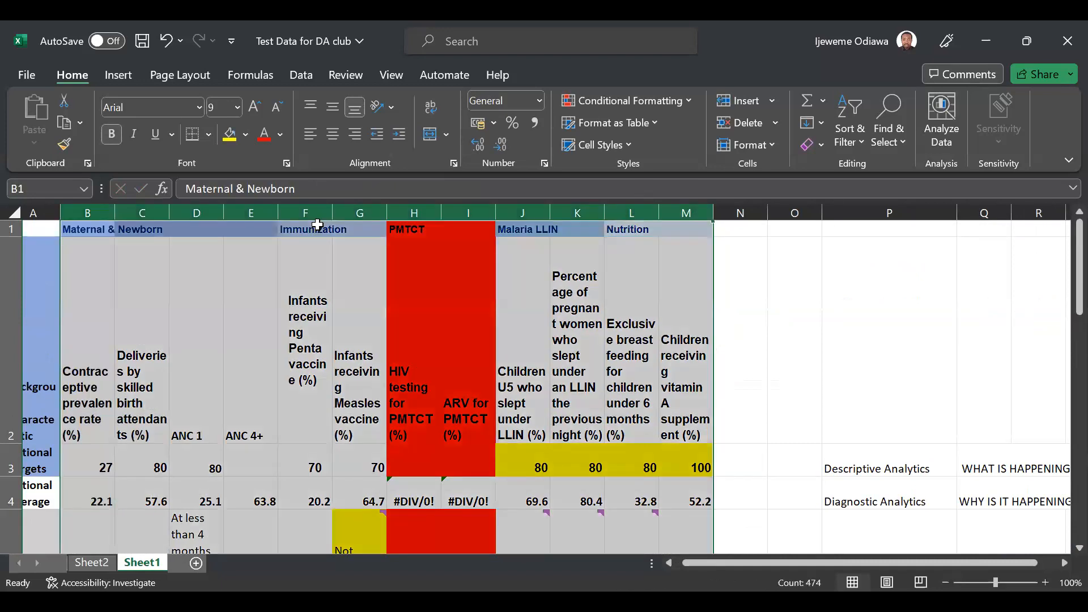
double_click(279, 211)
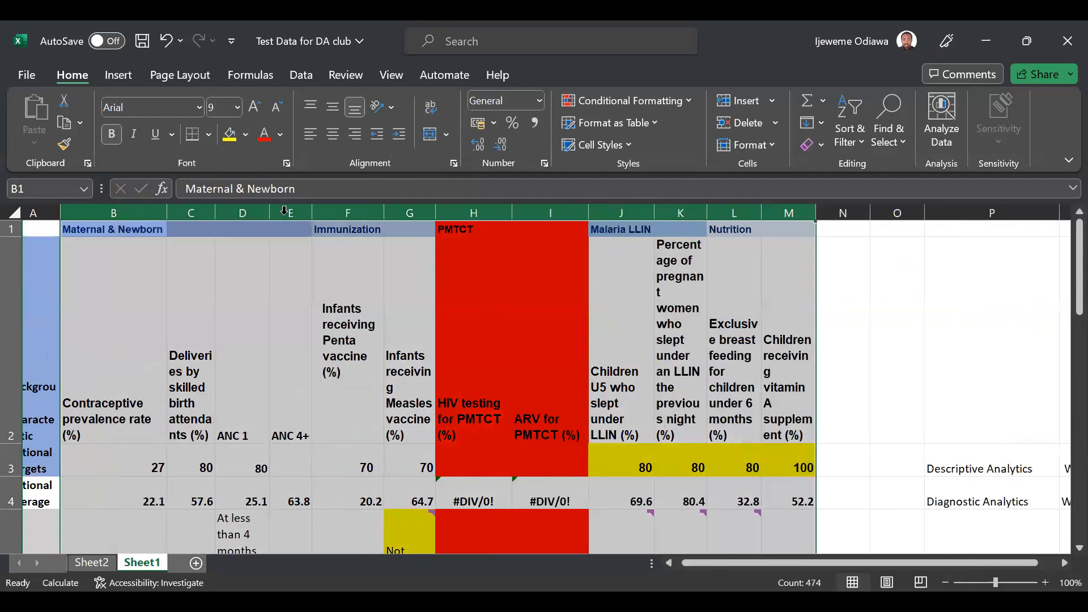
click(280, 308)
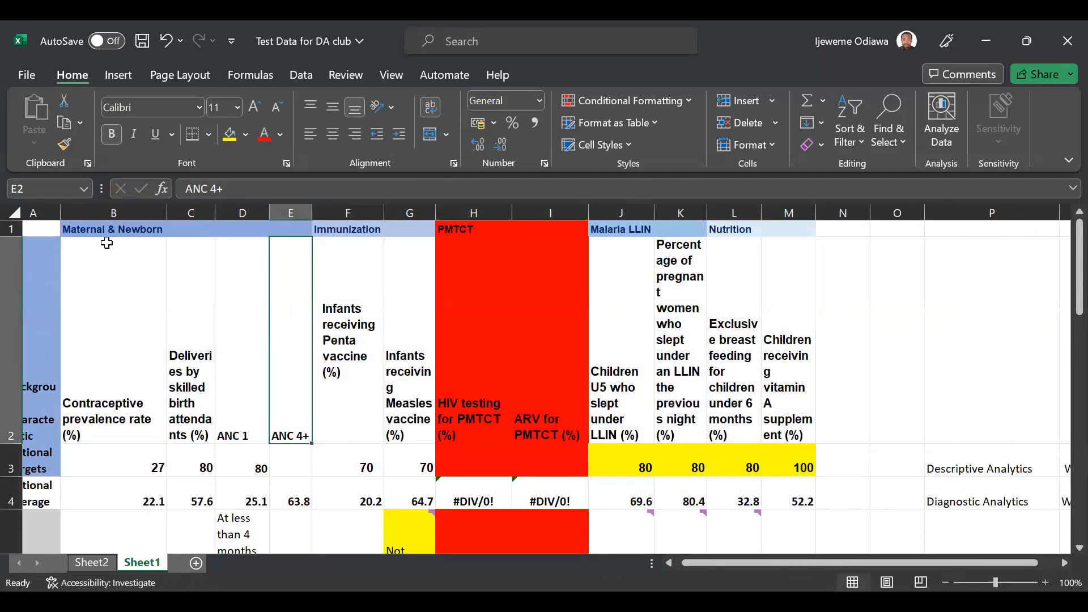
click(117, 226)
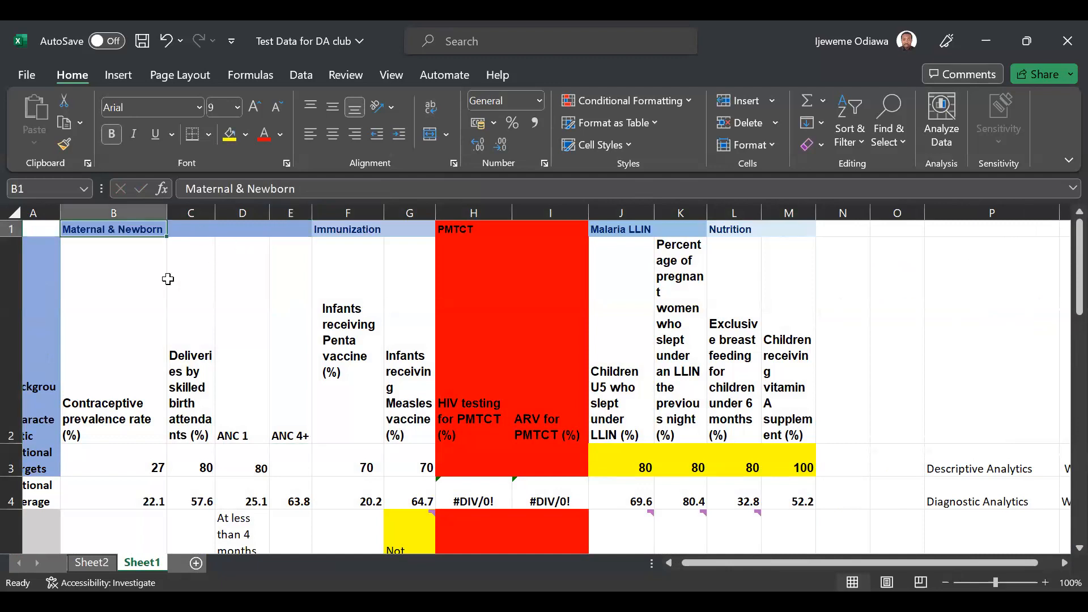
Step: Review the contraceptive prevalence heading under Maternal & Newborn and the Penta and Measles vaccine headings under Immunization
click(149, 257)
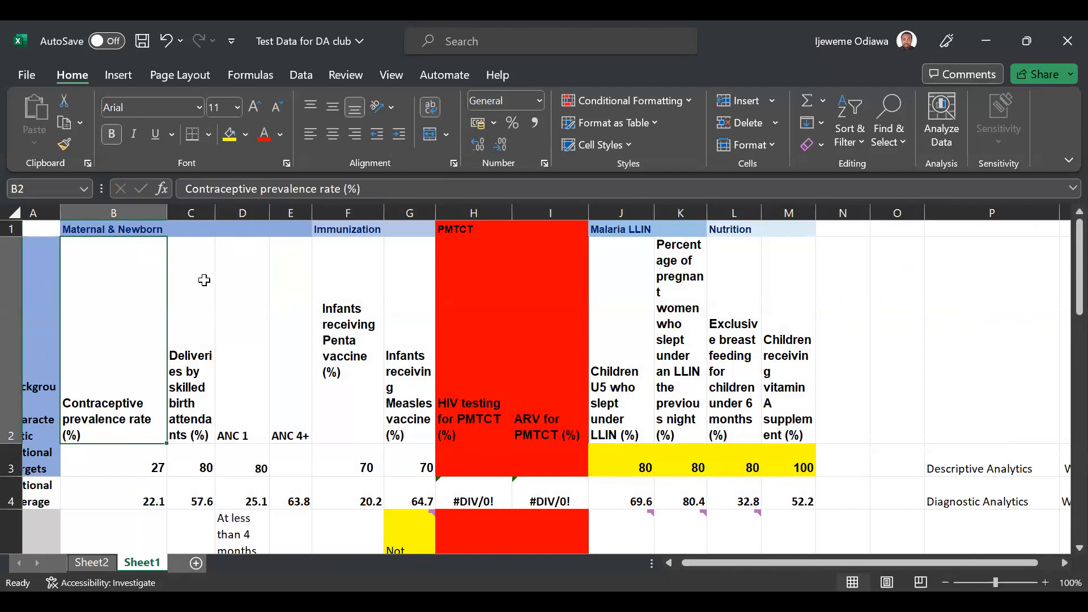
click(352, 228)
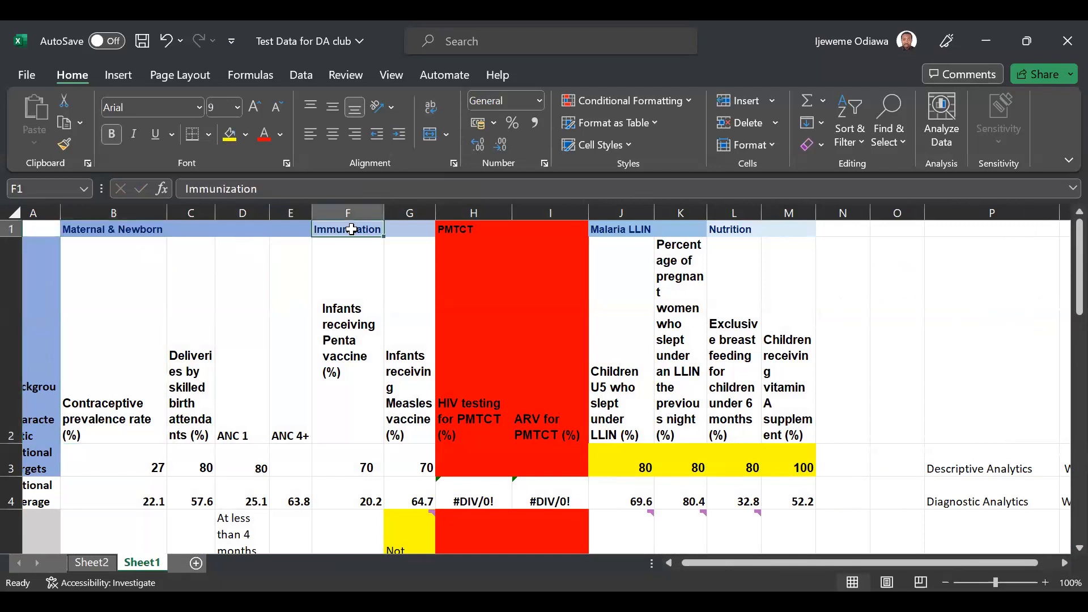
click(354, 261)
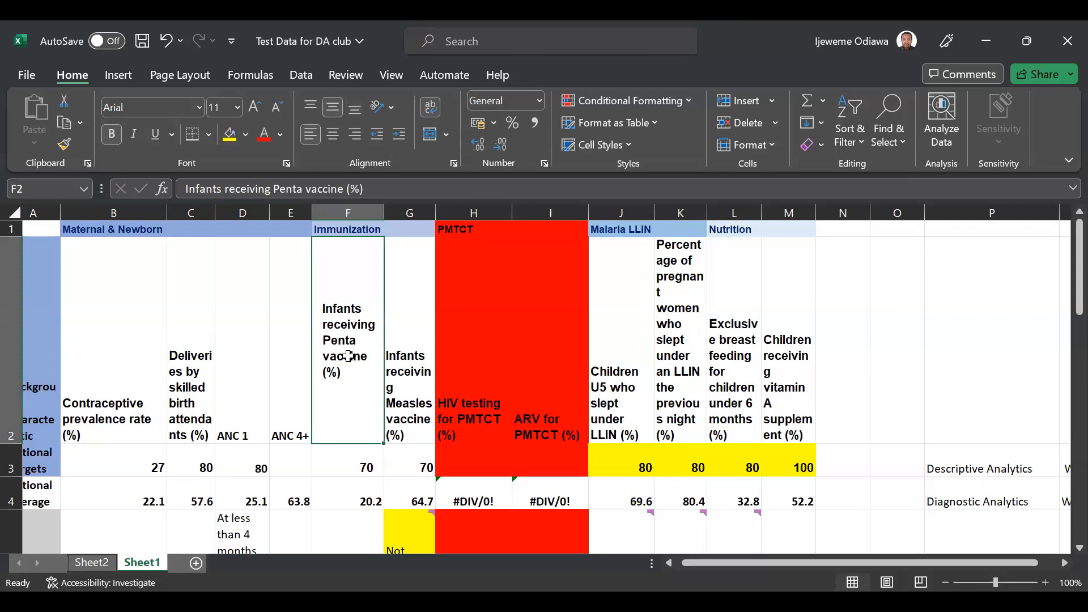
click(406, 350)
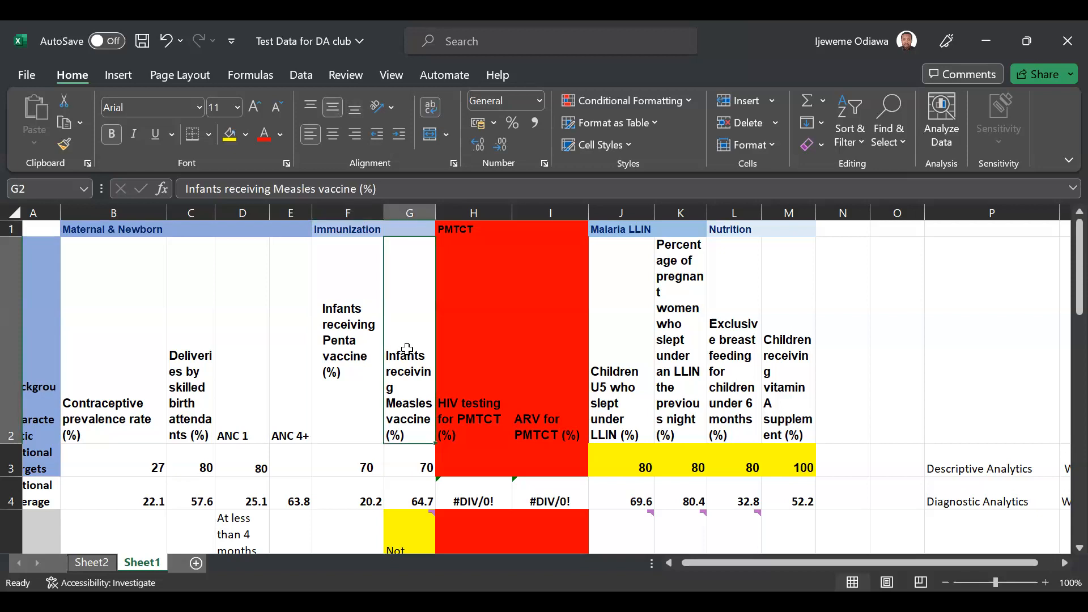
scroll(490, 305, down, 1)
scroll(491, 304, up, 1)
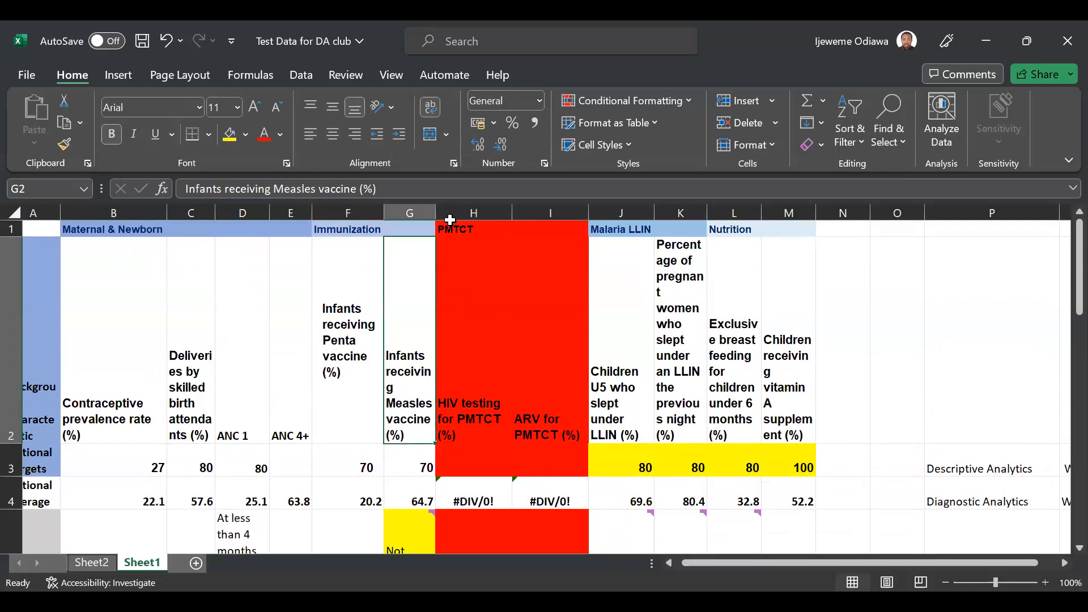
Step: Clear the contents of the red PMTCT columns H and I and undo the clearing
drag(456, 229, 555, 227)
key(shift+Down)
key(shift+Down)
key(shift+Down)
key(shift+Down)
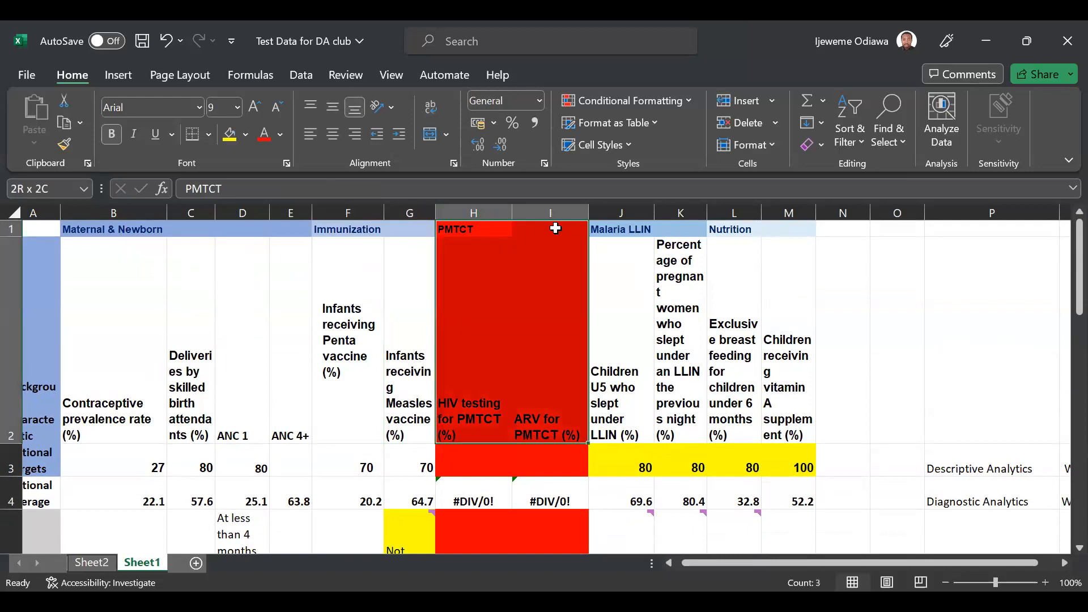
scroll(556, 228, up, 1)
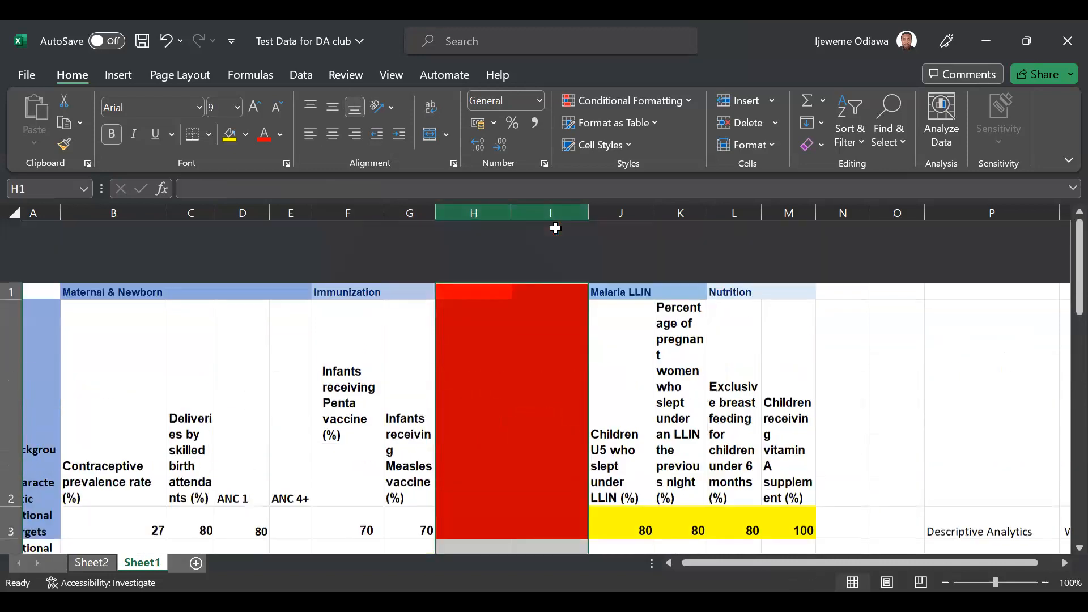
click(615, 284)
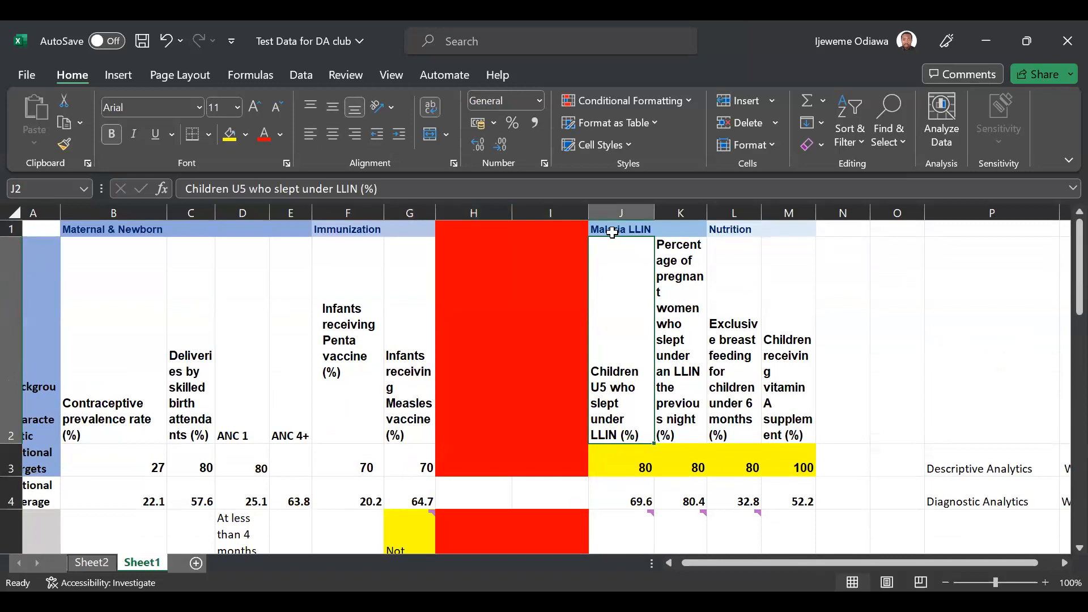
click(613, 232)
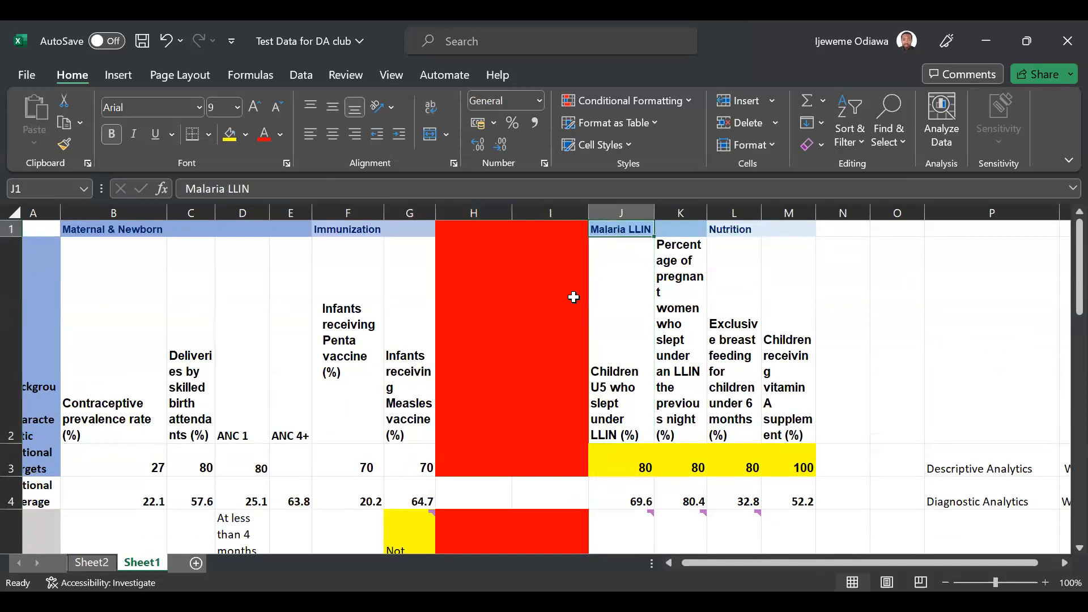
key(ctrl+z)
Step: Review the Malaria LLIN and Nutrition groups with their headings for children under LLIN, exclusive breast feeding and vitamin A supplement
click(600, 297)
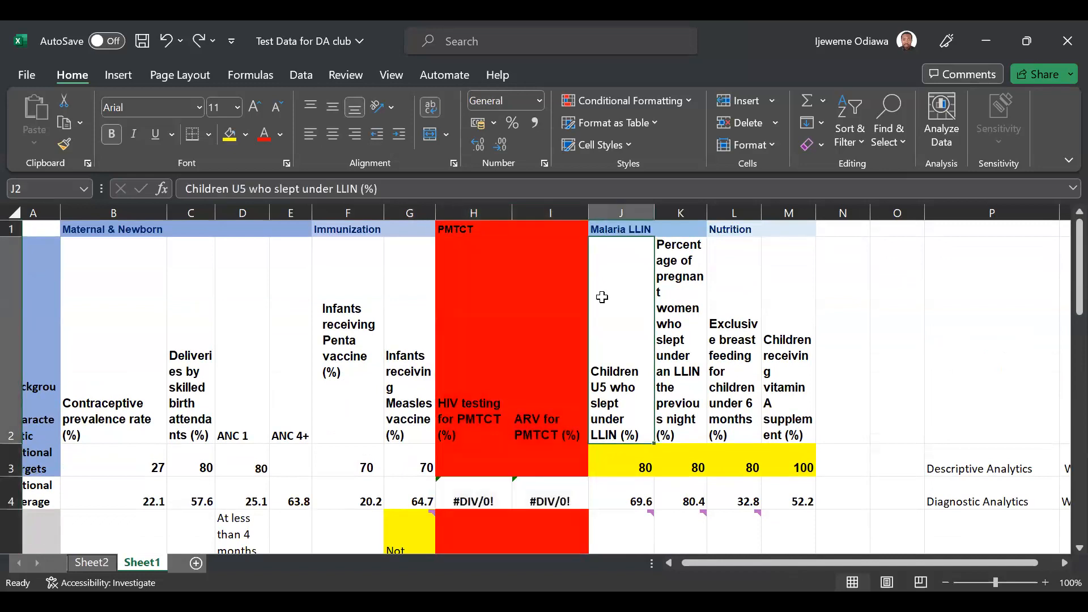
click(623, 228)
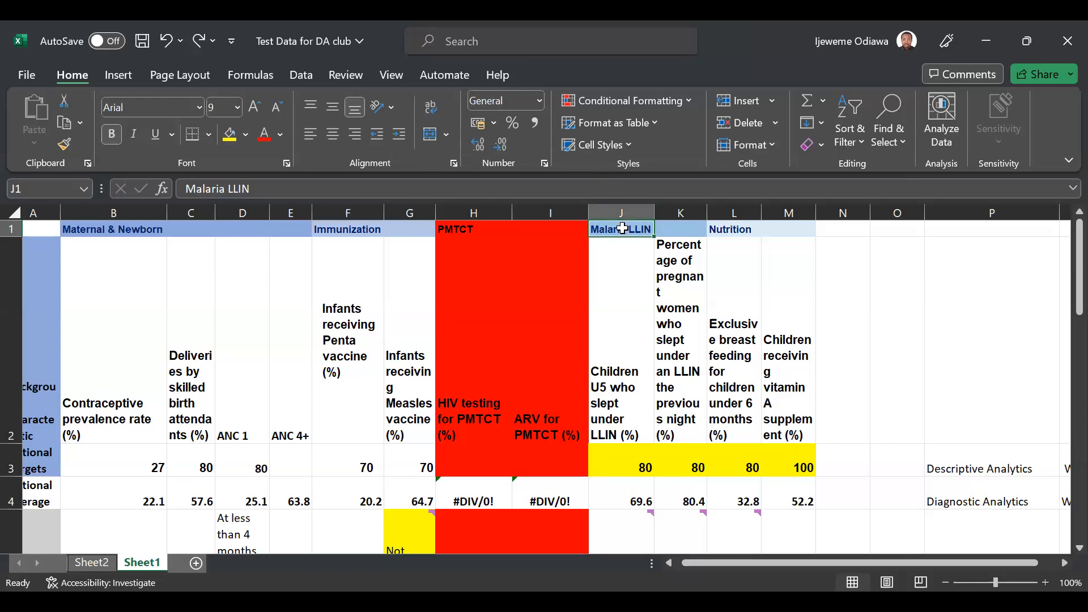
click(750, 228)
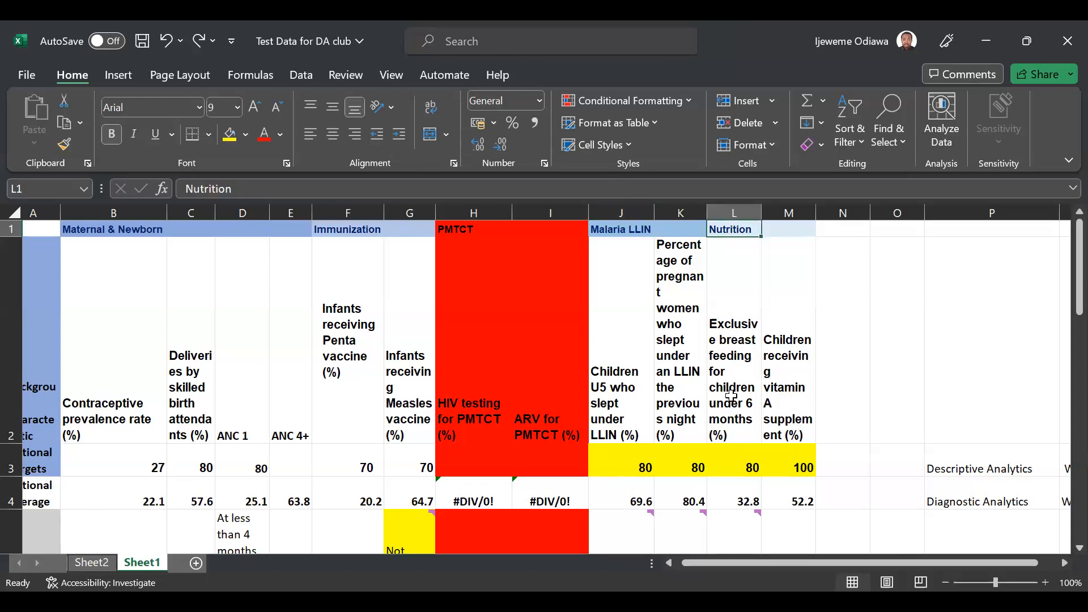
click(746, 305)
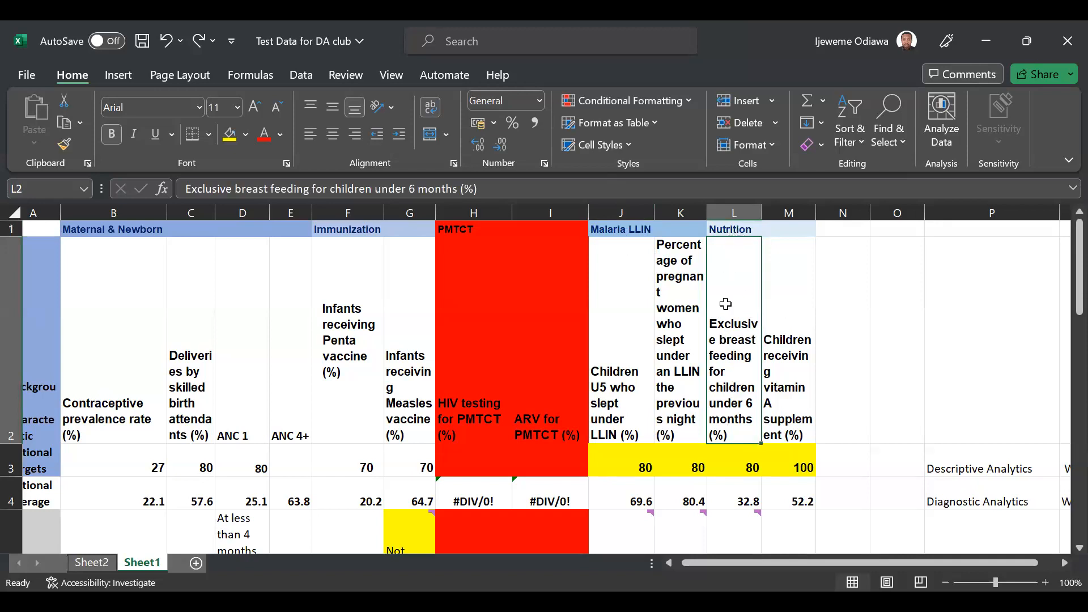
click(807, 281)
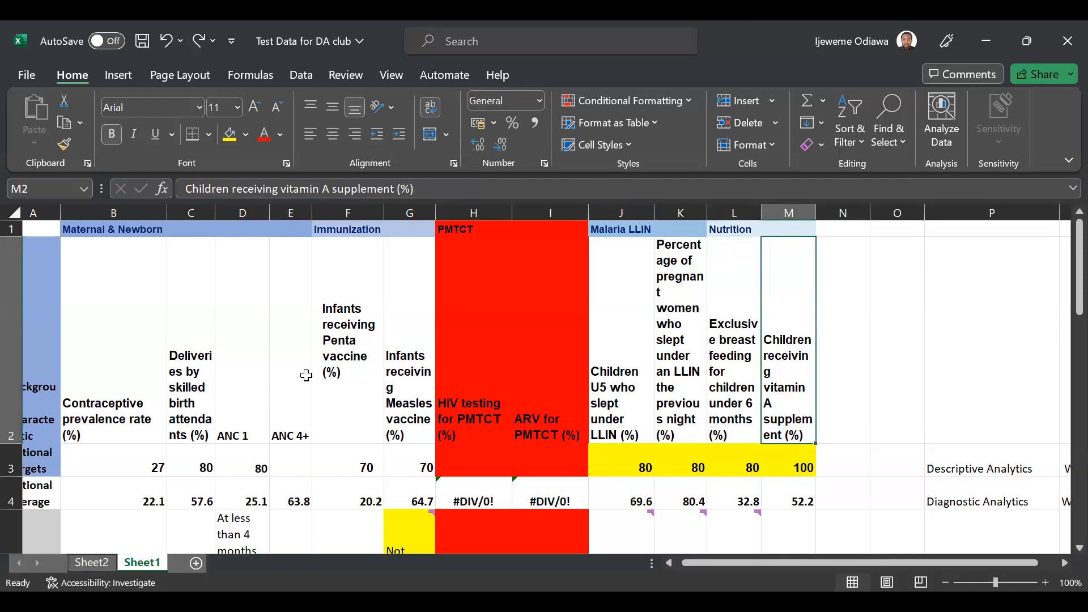
Step: Look through the zone and state rows of the indicator table, from the national targets down to the last states
scroll(306, 375, left, 1)
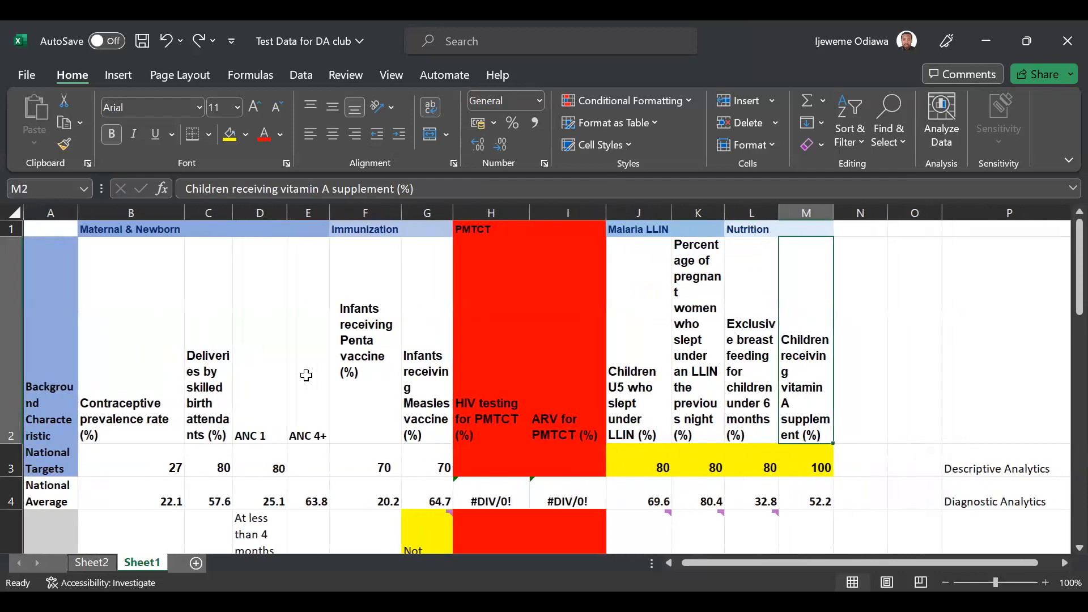
scroll(306, 375, down, 3)
scroll(306, 375, up, 3)
scroll(306, 375, down, 2)
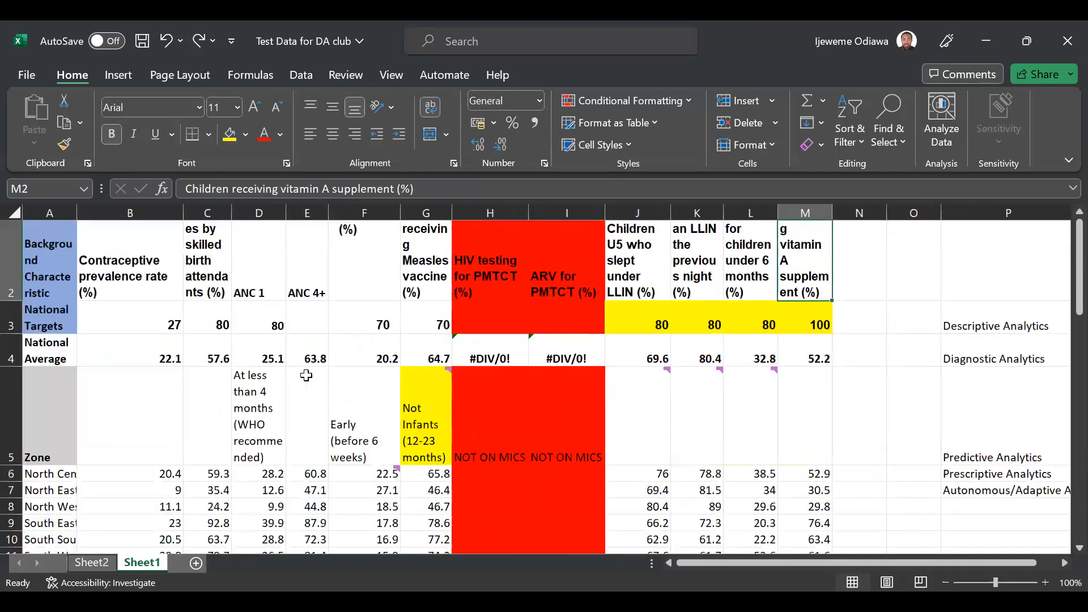
scroll(306, 375, down, 5)
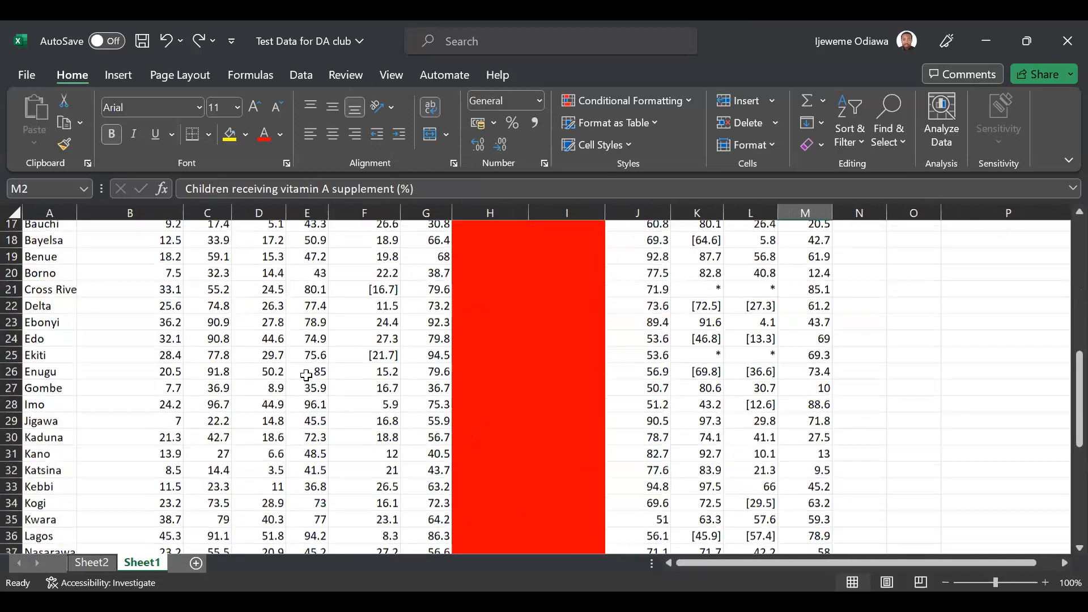
scroll(306, 375, down, 6)
scroll(306, 375, up, 2)
scroll(306, 376, up, 9)
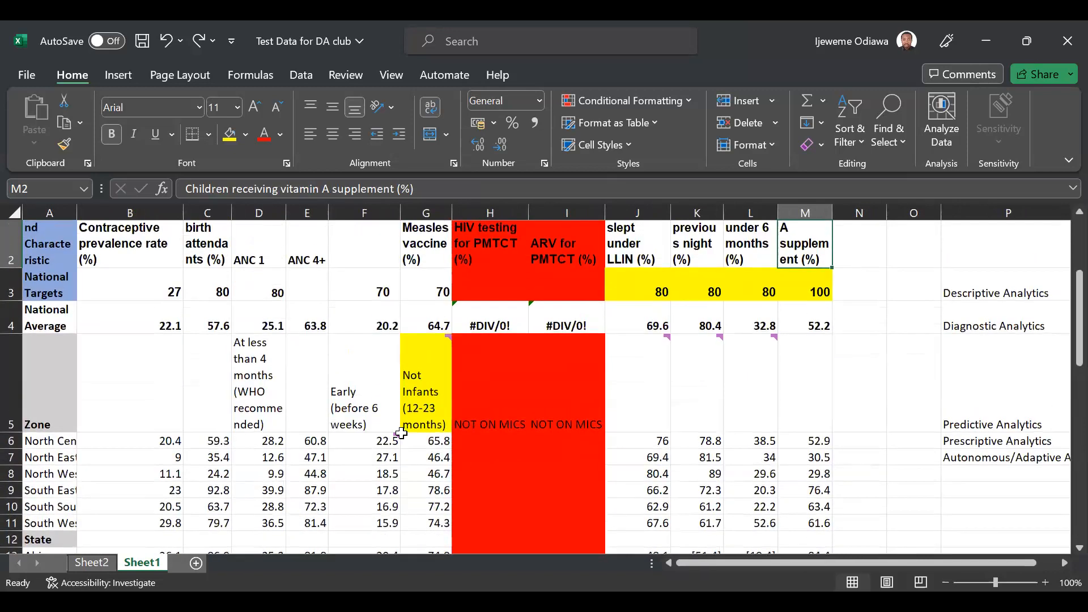
Step: Review the analytics types in P3 to P7, from Descriptive to Autonomous/Adaptive Analytics, against the indicator data
click(781, 402)
scroll(782, 402, right, 1)
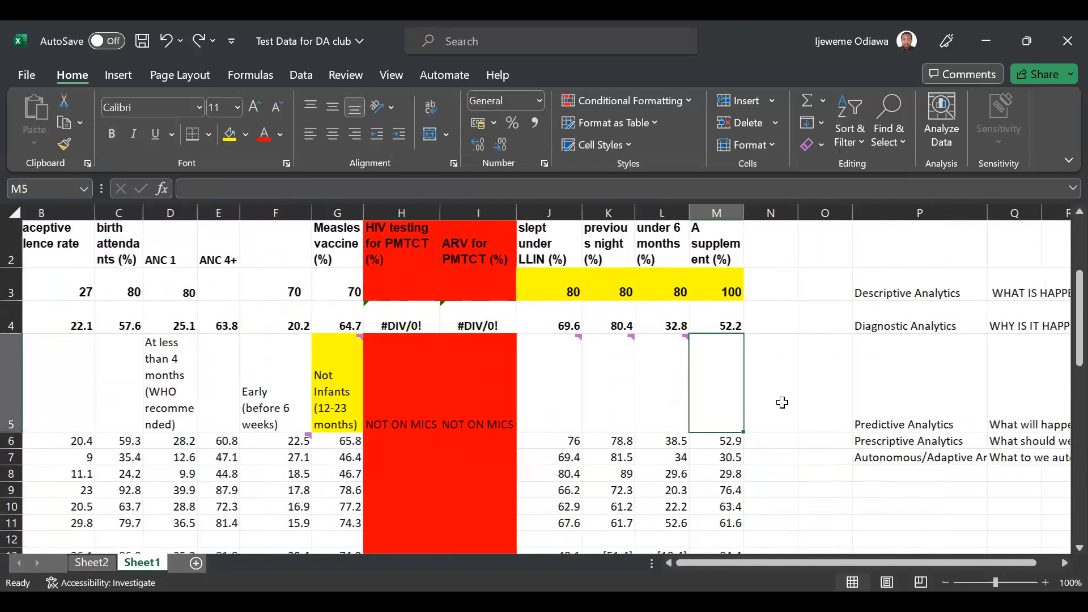
scroll(782, 403, right, 3)
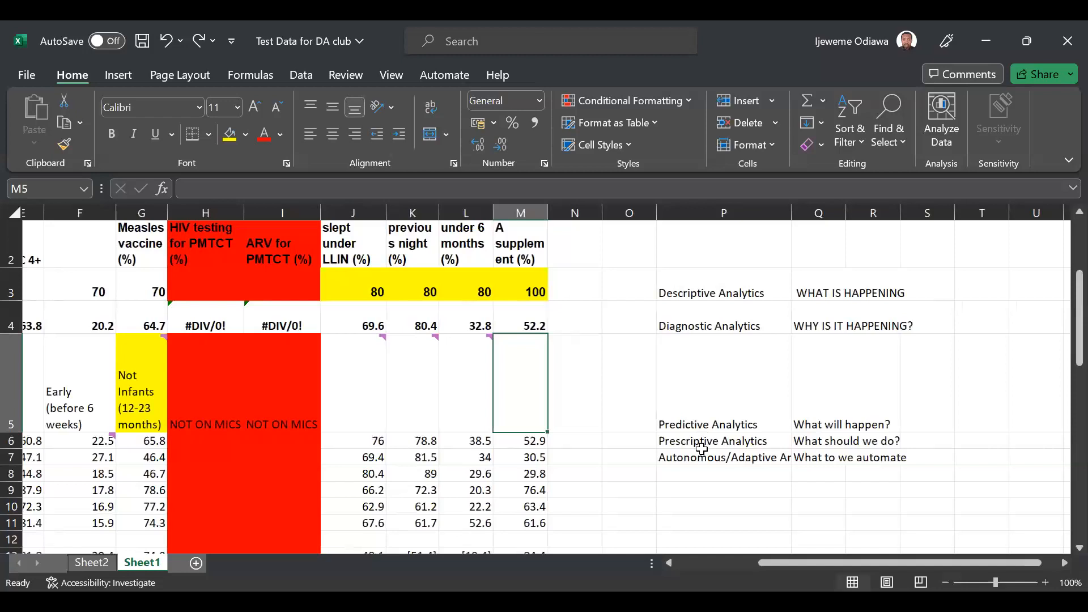
click(424, 440)
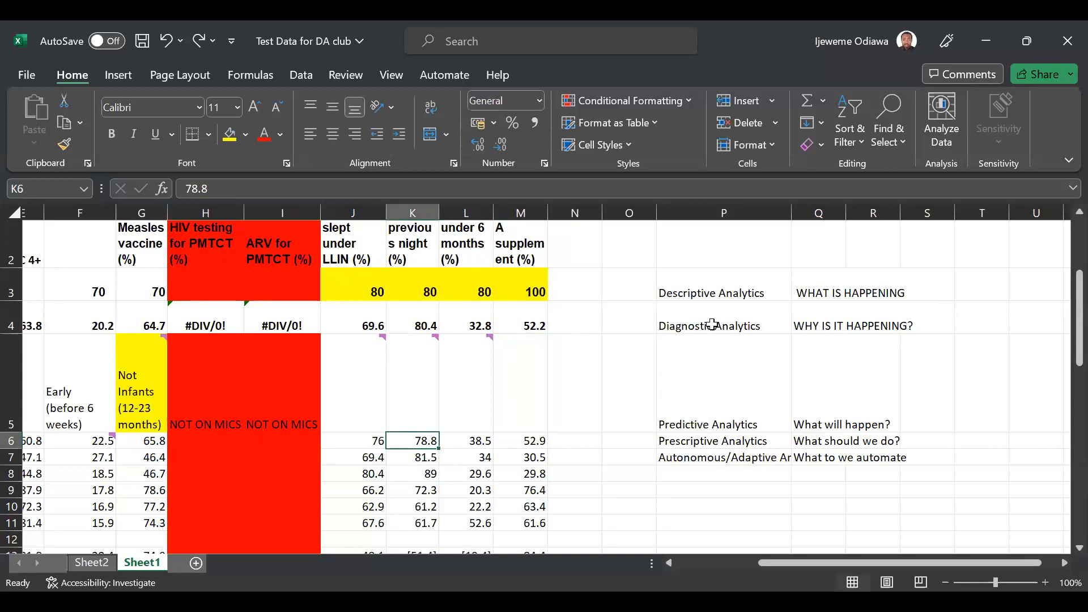
click(686, 285)
click(712, 322)
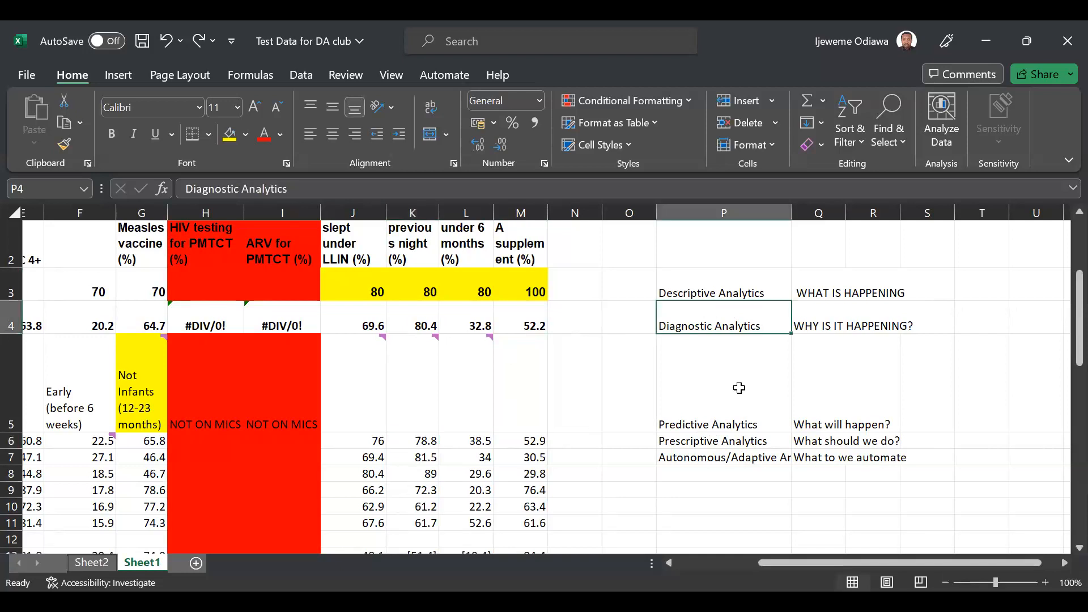
click(740, 393)
click(737, 443)
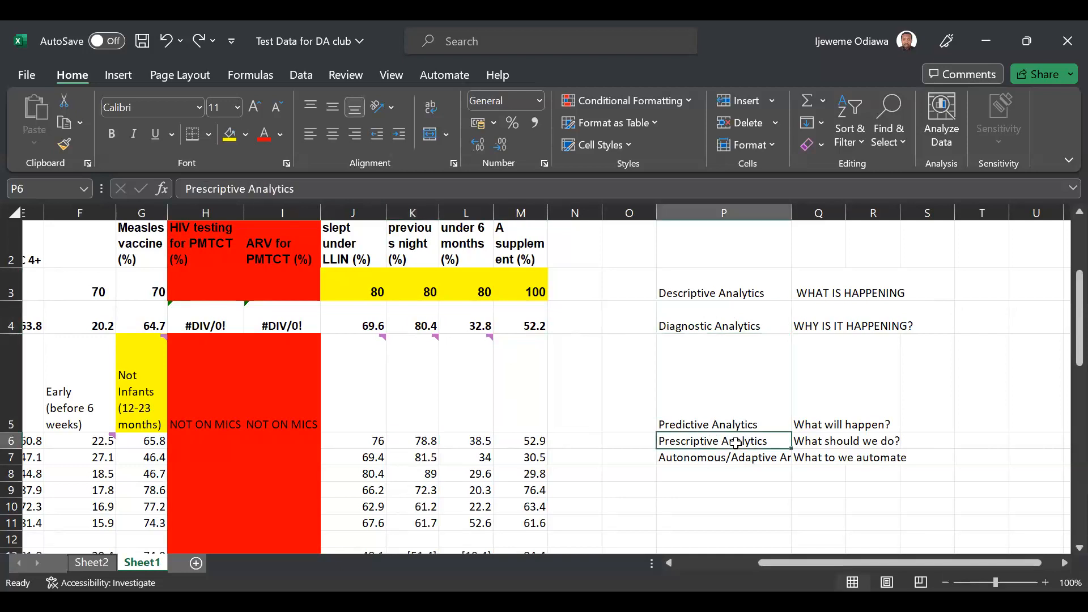
click(743, 468)
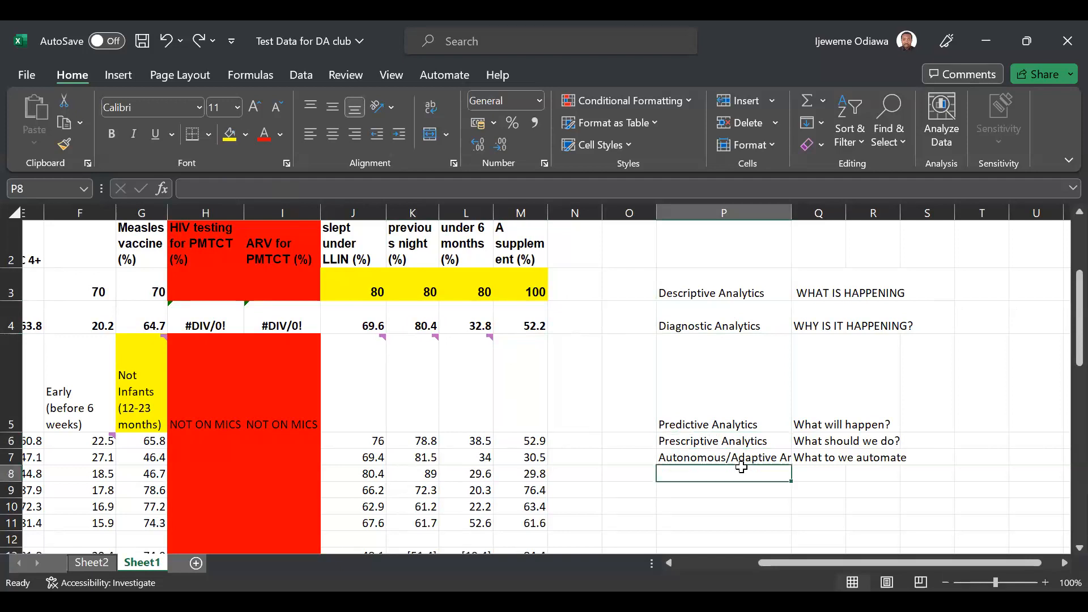
click(702, 455)
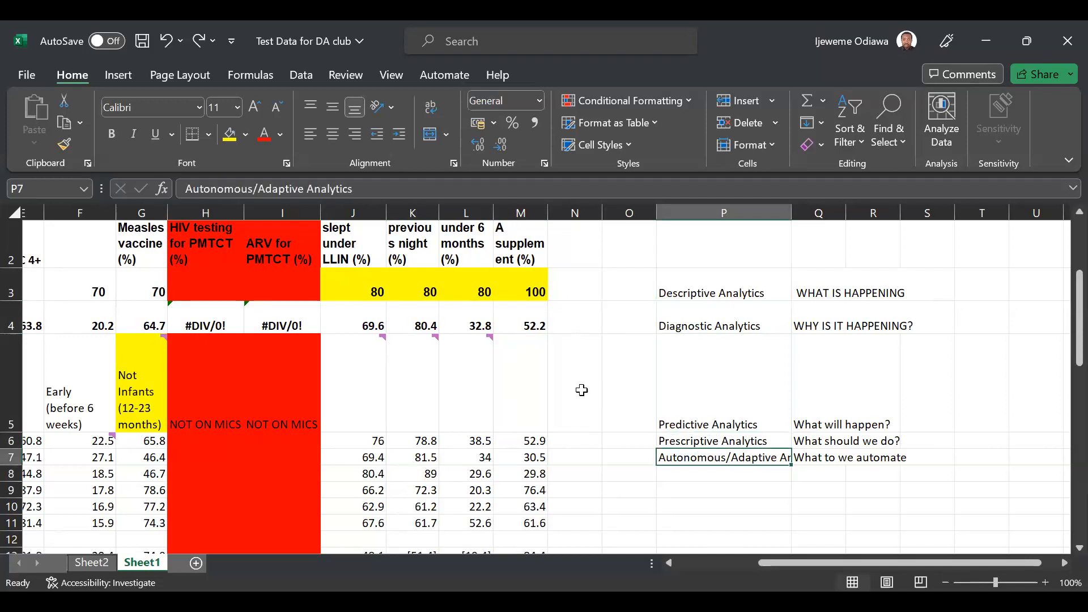
scroll(581, 390, left, 4)
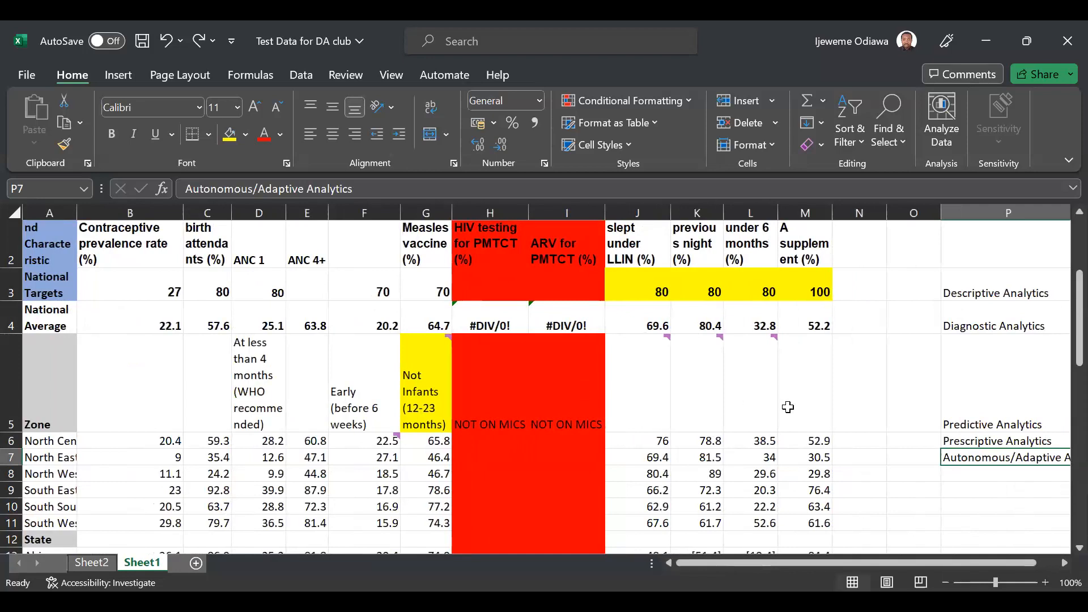
scroll(788, 407, right, 10)
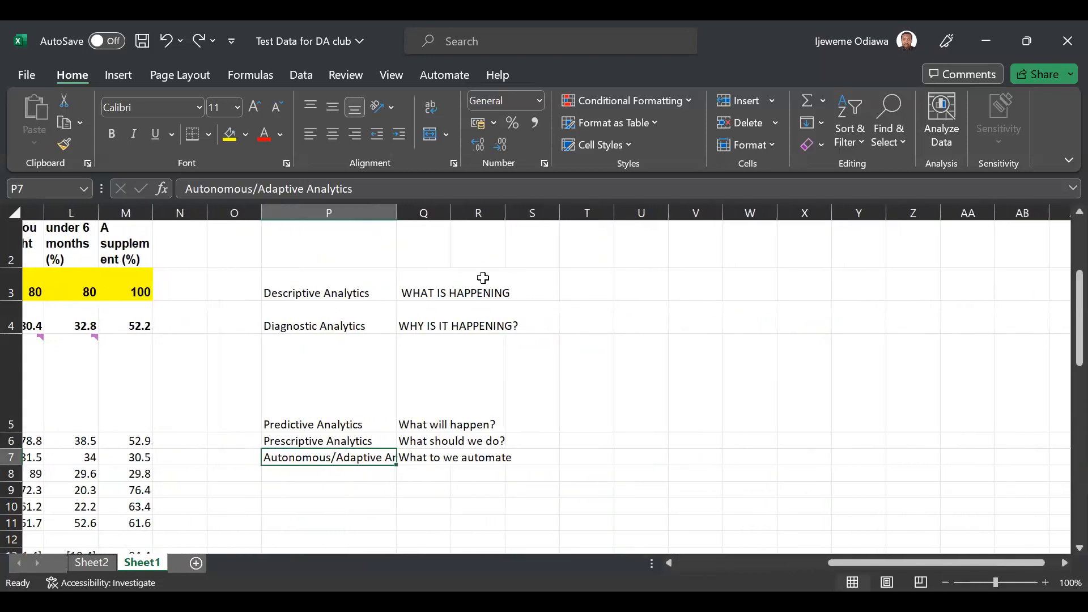
Step: Enter "Charts, graphs, Tables" in U3, in the Descriptive Analytics row
click(340, 290)
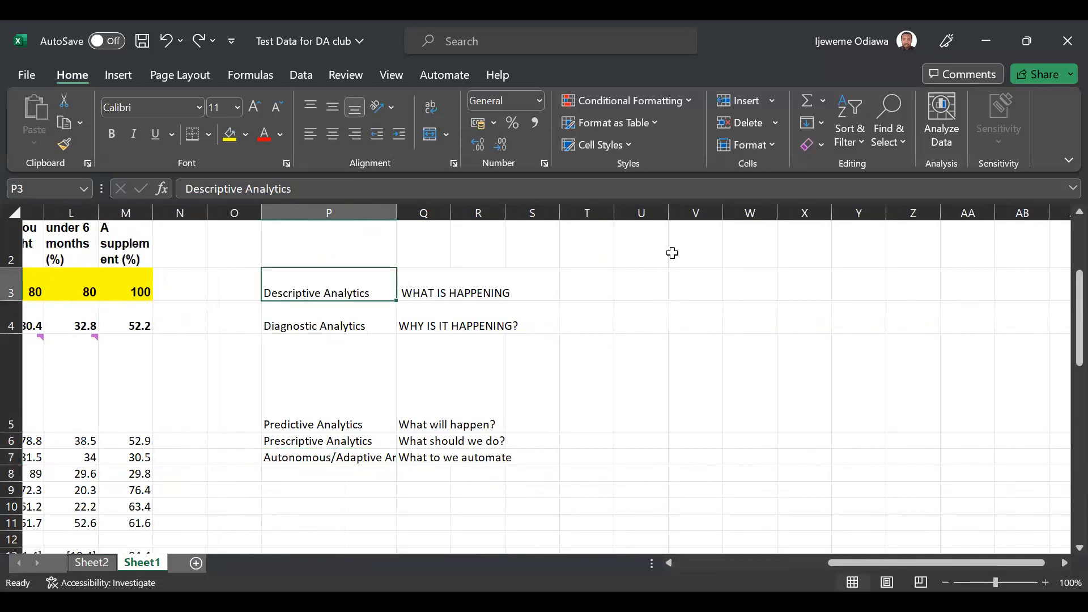
click(627, 287)
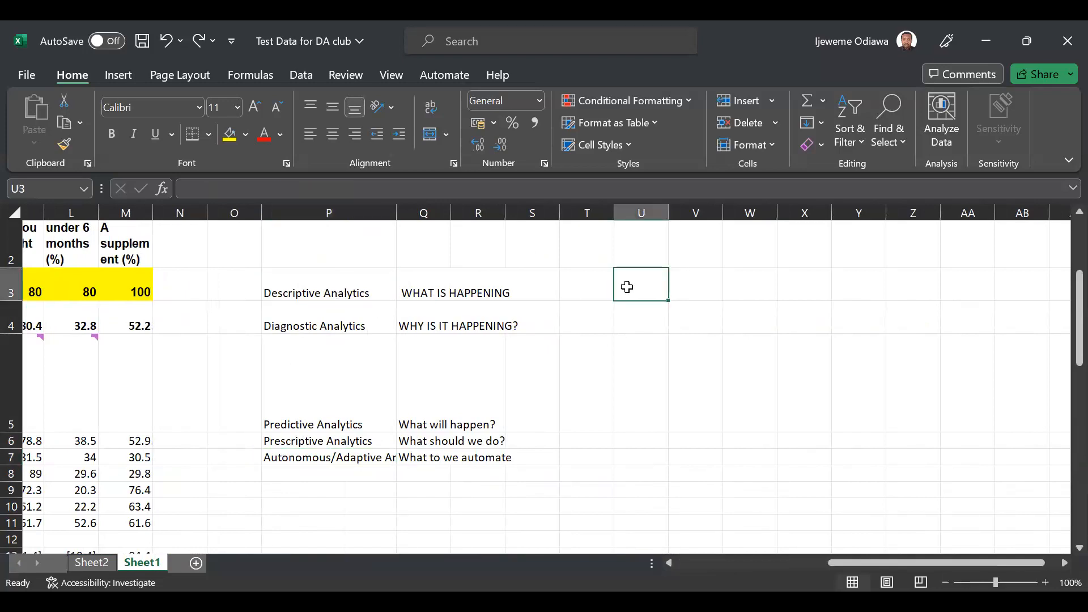
text(Visualise)
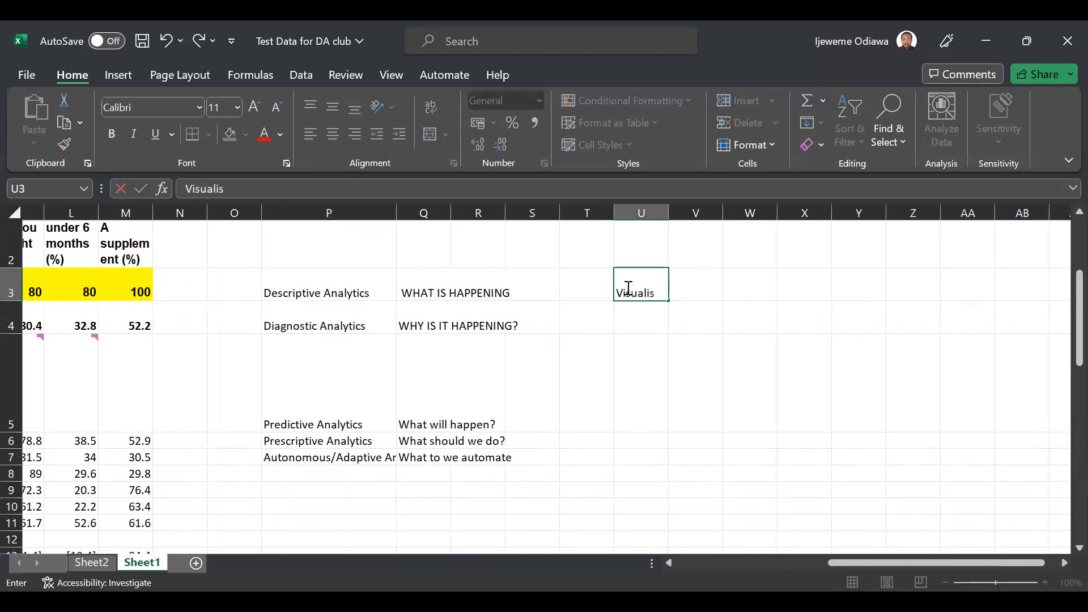
key(BackSpace)
key(BackSpace)
key(BackSpace)
key(BackSpace)
key(BackSpace)
key(BackSpace)
key(BackSpace)
key(BackSpace)
key(BackSpace)
text(Charts, grap)
text(hs, Tables)
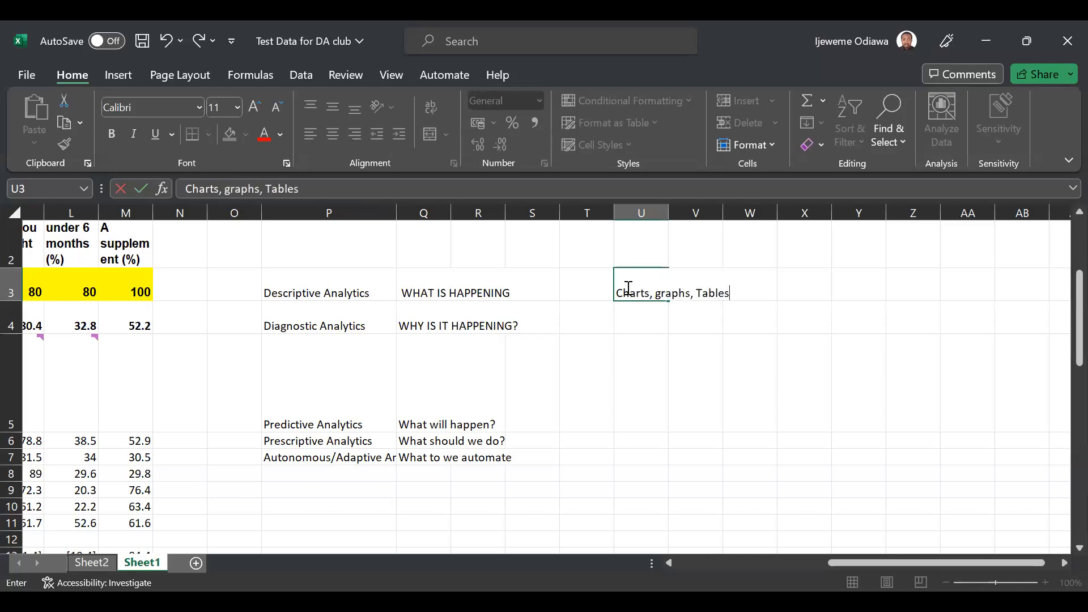
key(Return)
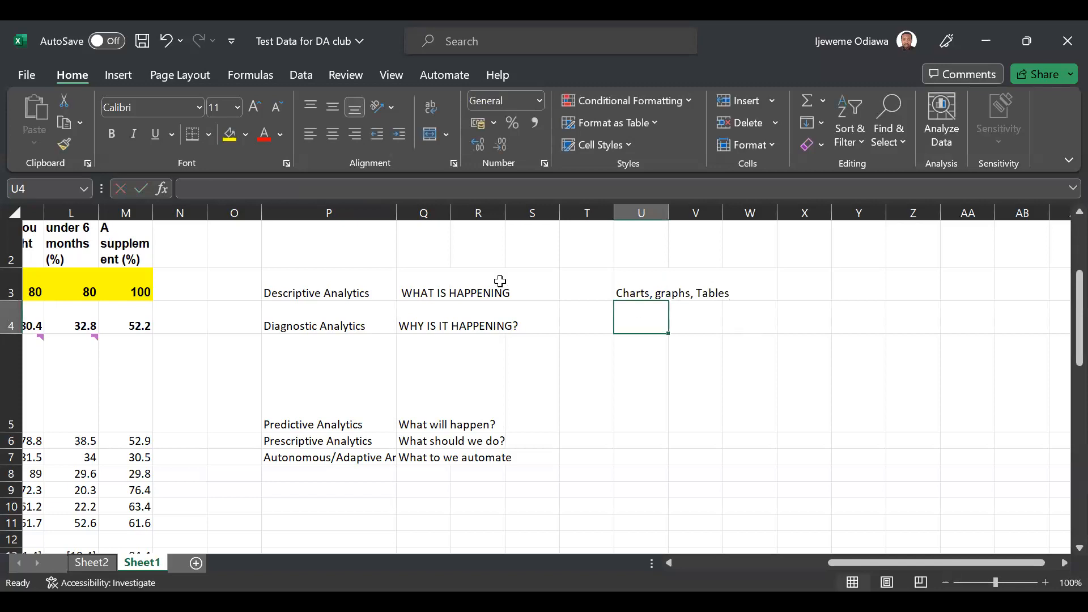
Step: Look through the state rows of the indicator table in Sheet1, from Abia down to Niger
scroll(631, 351, left, 5)
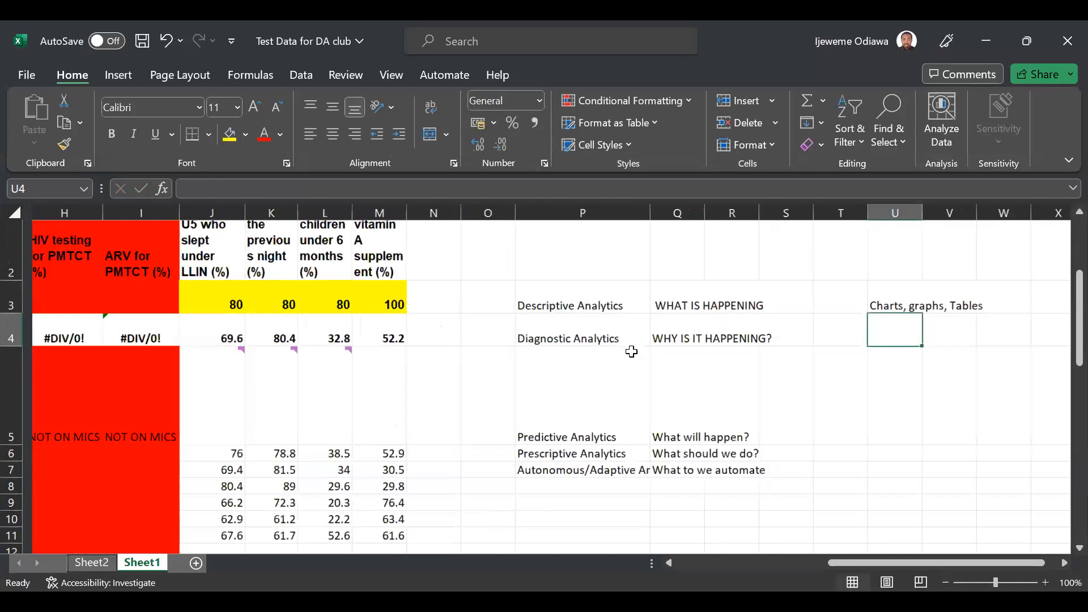
scroll(632, 351, left, 3)
scroll(631, 352, down, 5)
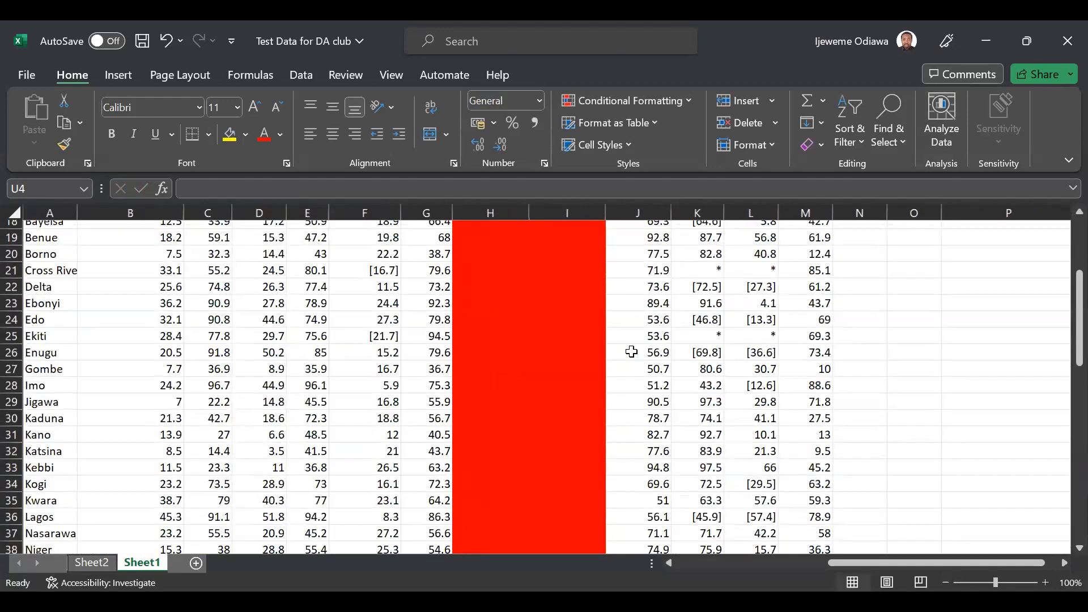
scroll(430, 350, right, 3)
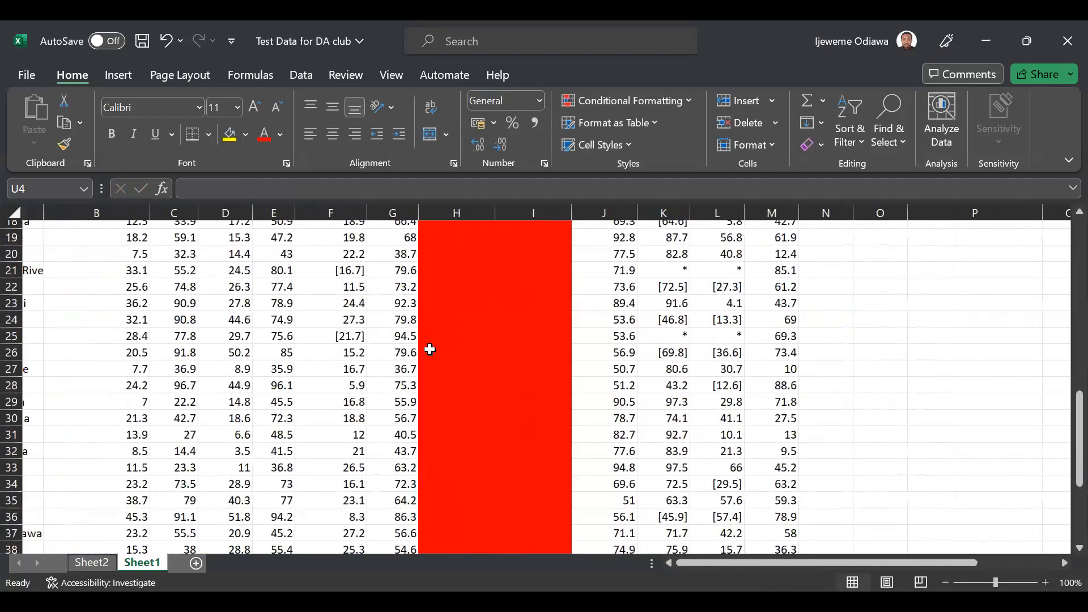
scroll(431, 350, left, 1)
scroll(430, 350, up, 3)
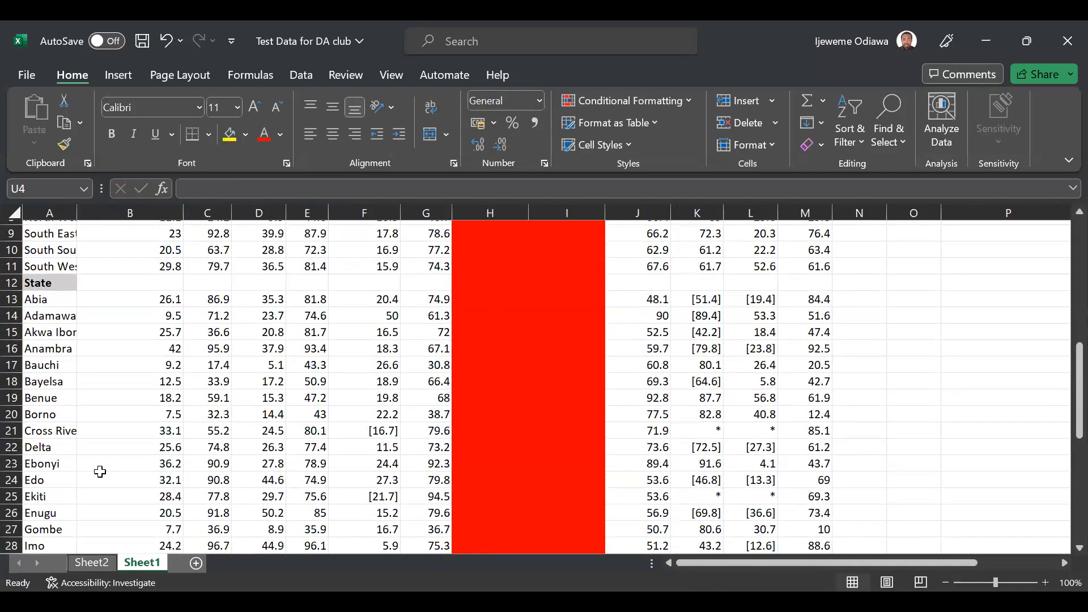
Step: Try to delete Sheet2, which holds the pivot table, and return to Sheet1
click(91, 562)
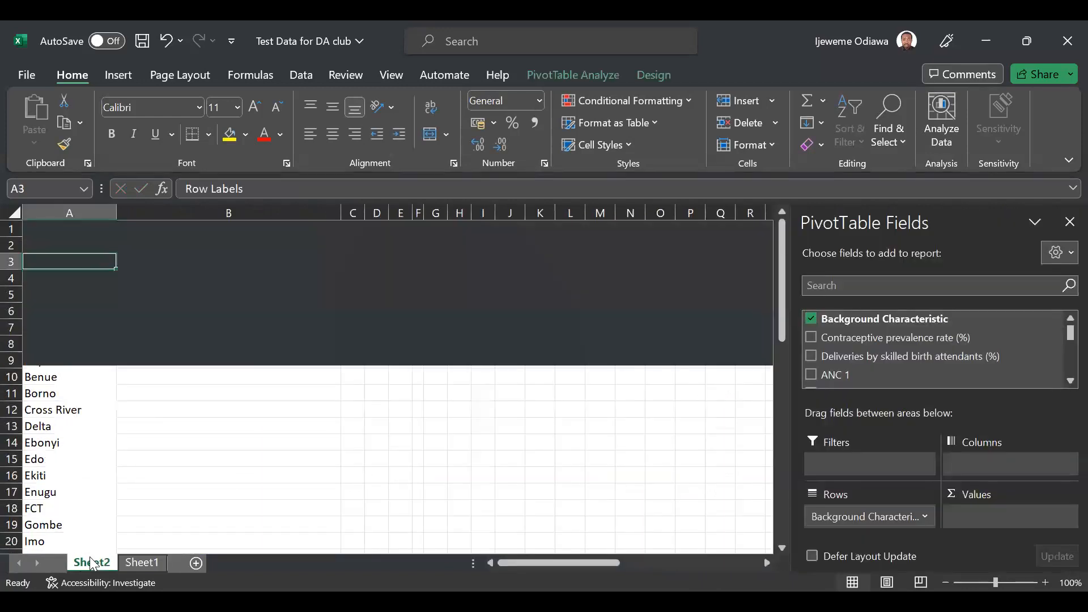
right_click(92, 562)
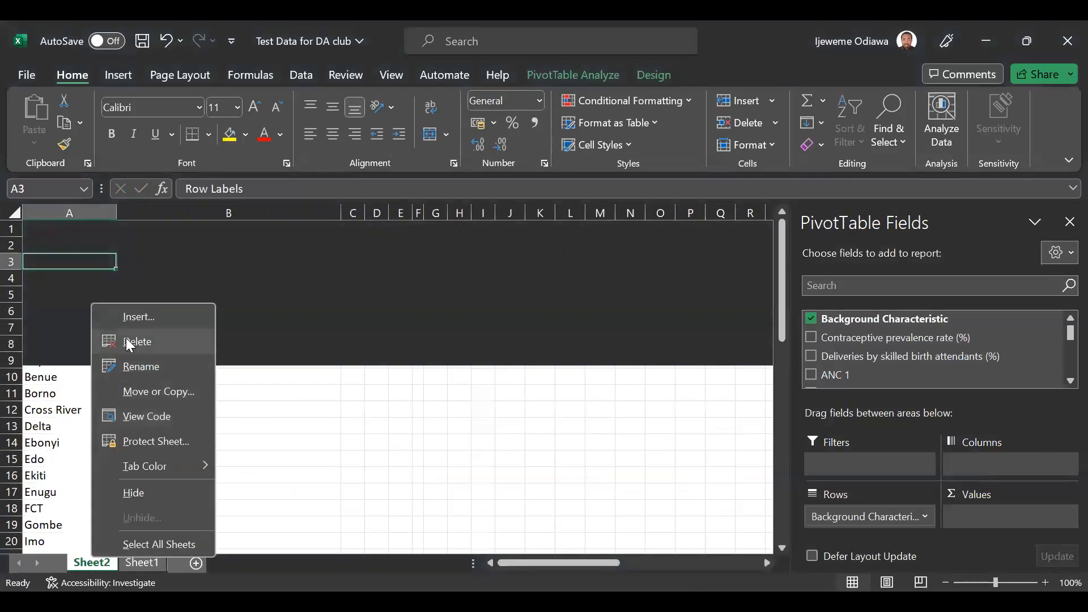
click(129, 341)
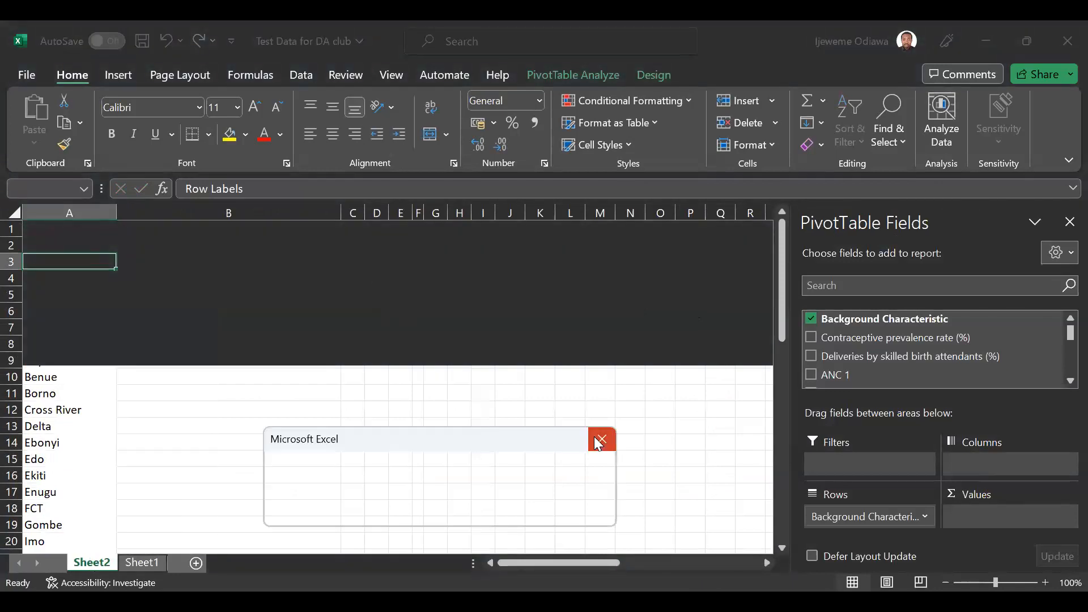
click(136, 563)
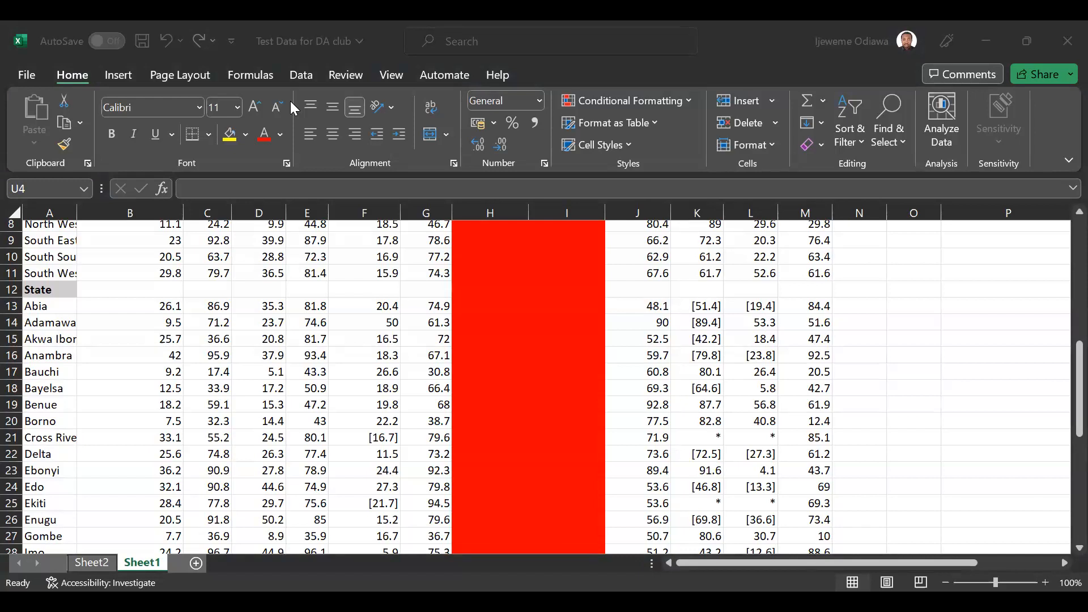
click(744, 351)
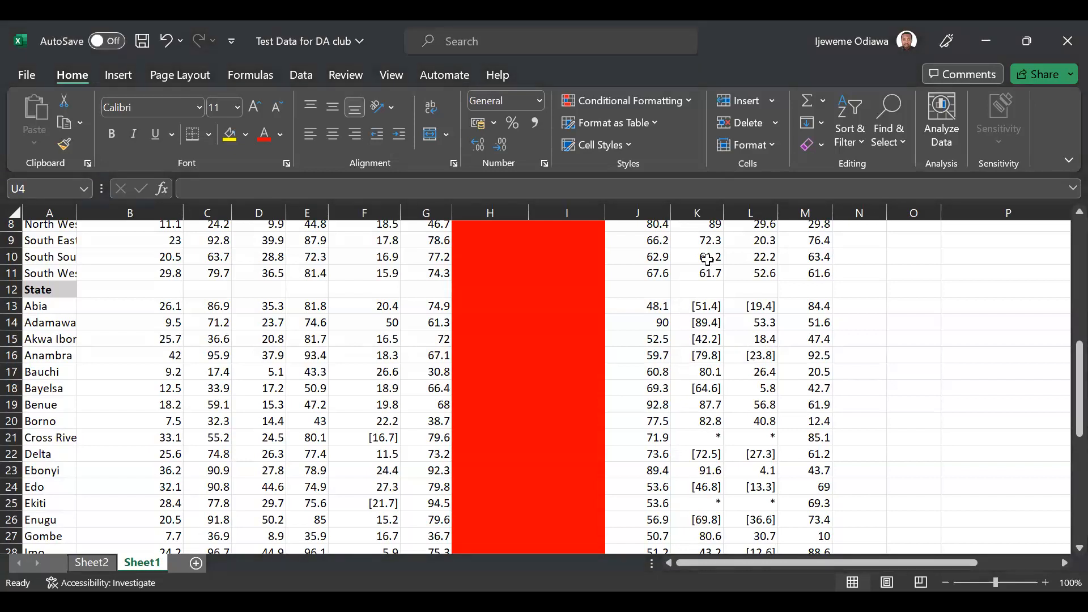
click(1066, 43)
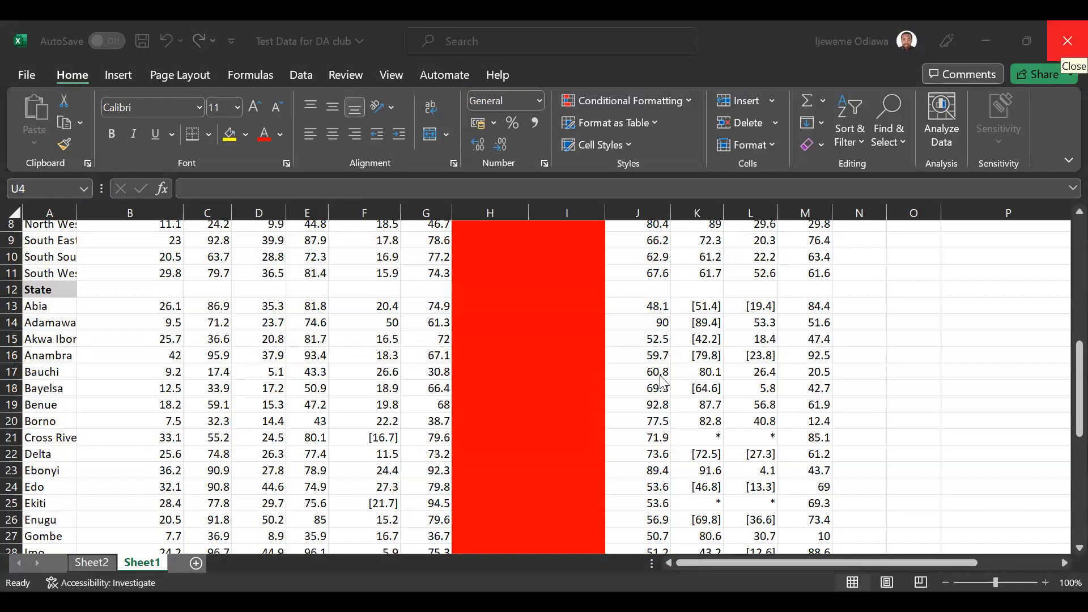
click(537, 350)
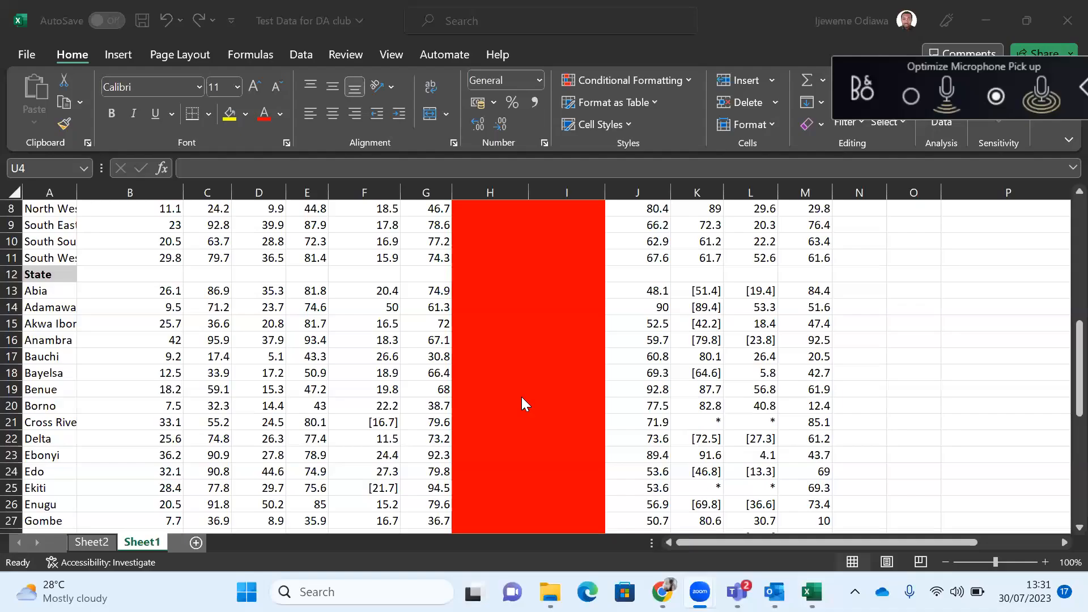
Step: Review the indicator headings with their national targets and averages alongside the analytics types and their questions
click(316, 321)
scroll(318, 321, up, 1)
scroll(317, 321, up, 1)
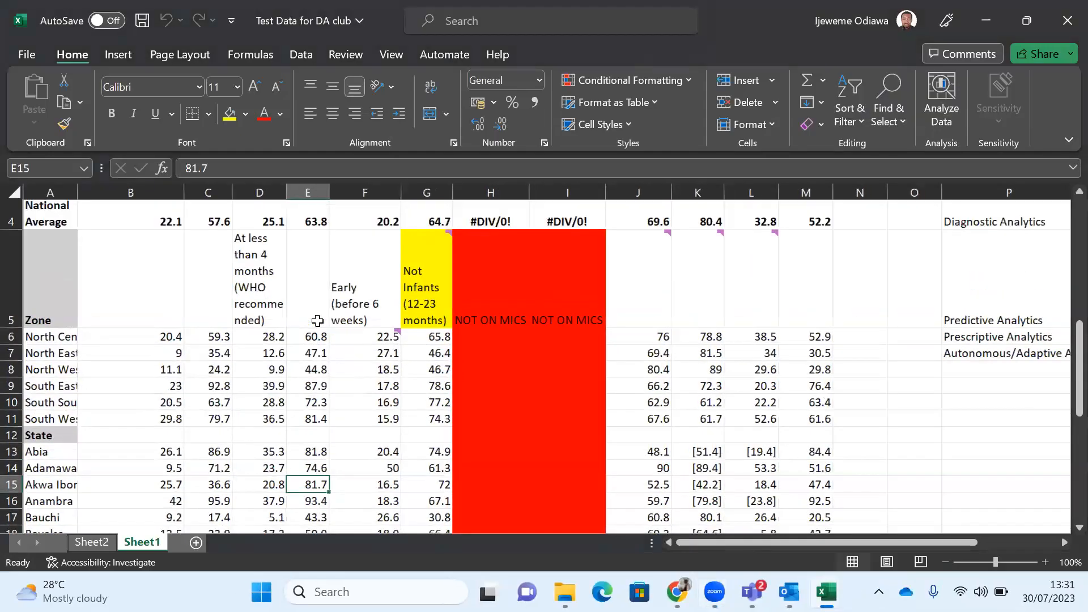
scroll(317, 321, up, 1)
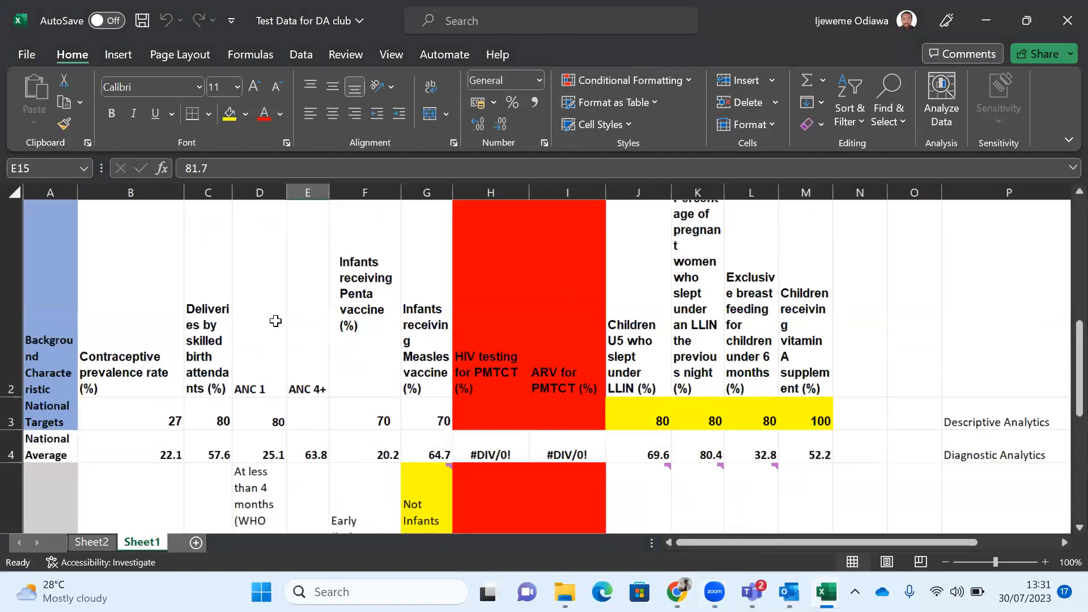
scroll(276, 321, down, 2)
scroll(275, 322, right, 3)
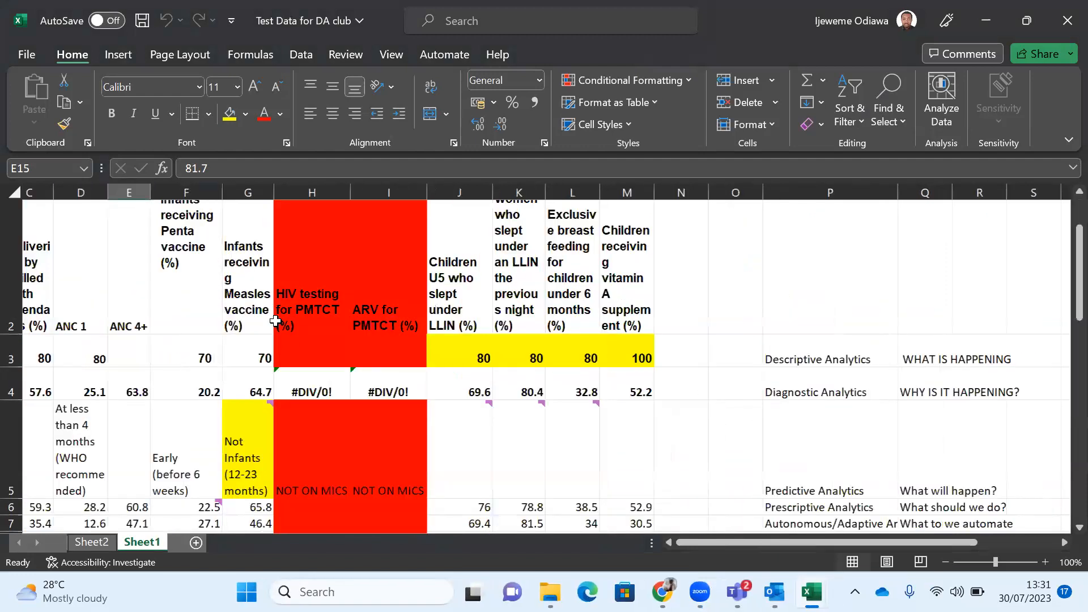
scroll(275, 322, right, 1)
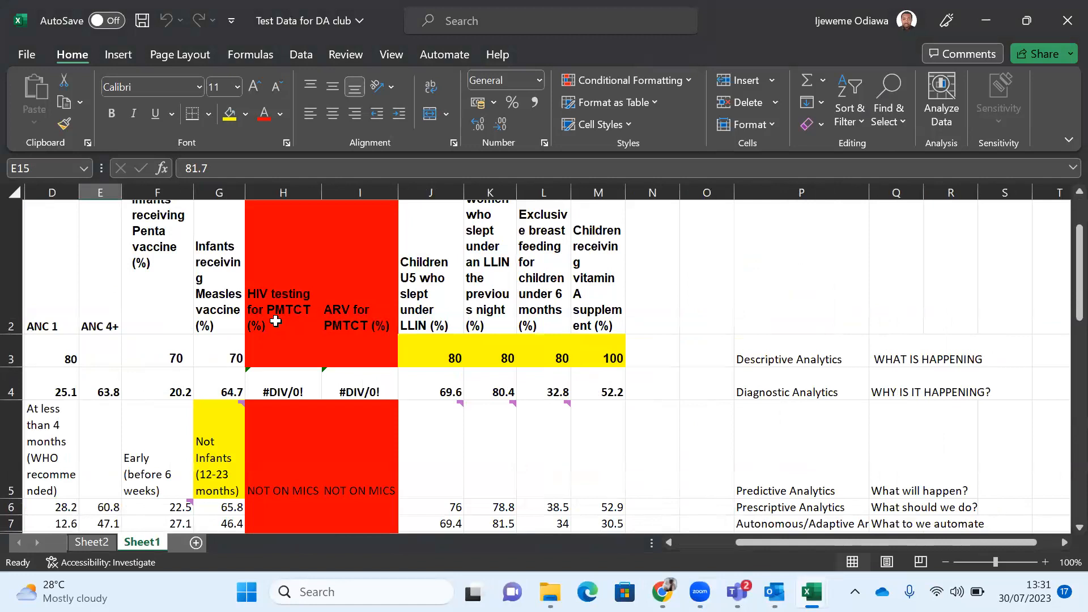
scroll(275, 321, right, 3)
scroll(275, 321, left, 5)
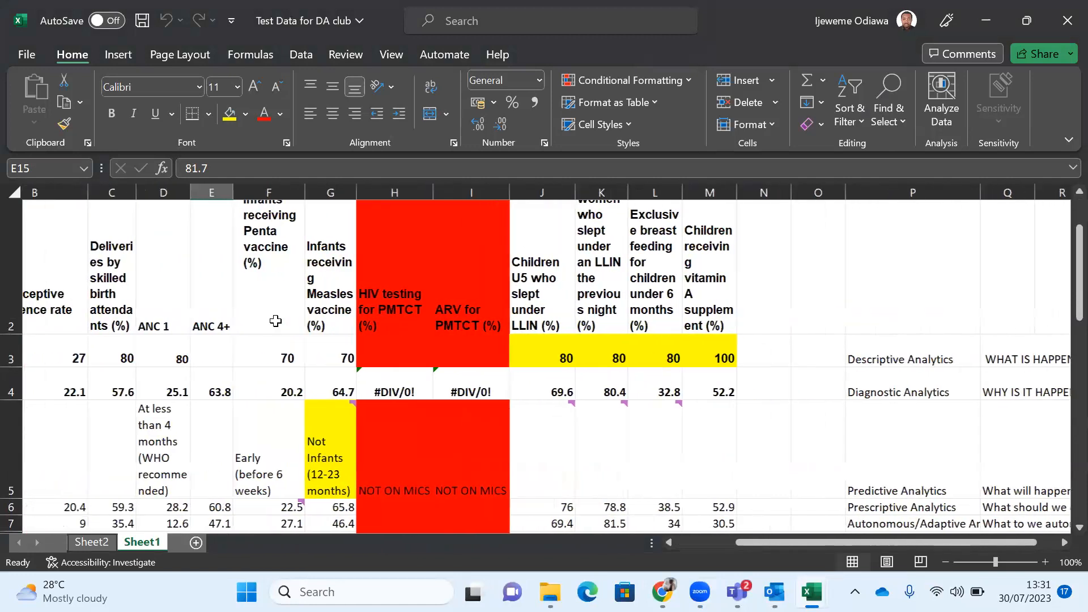
scroll(276, 322, right, 1)
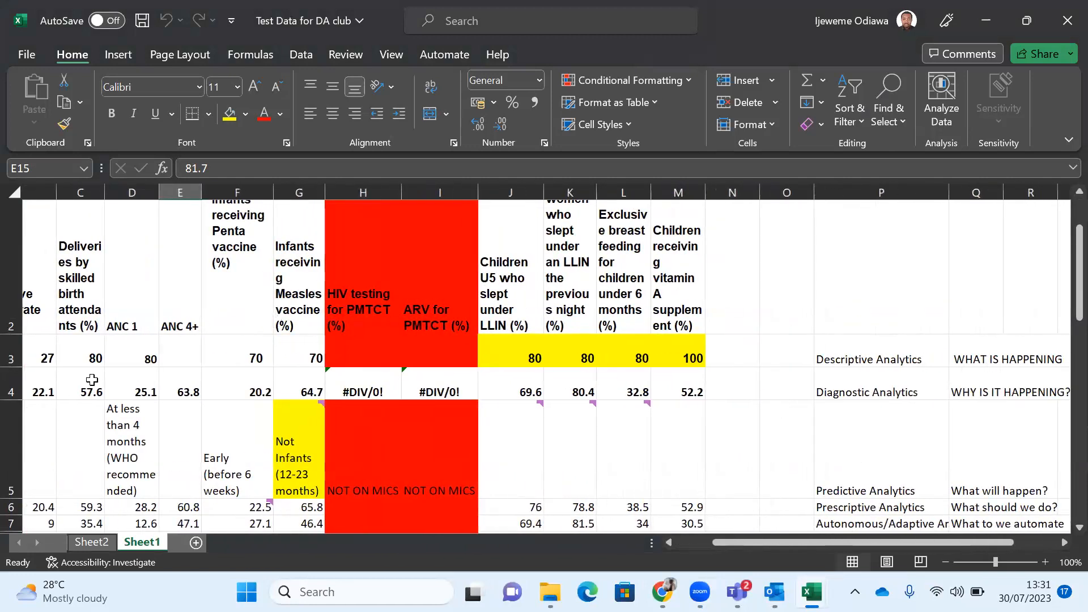
scroll(972, 412, right, 4)
scroll(972, 412, right, 4)
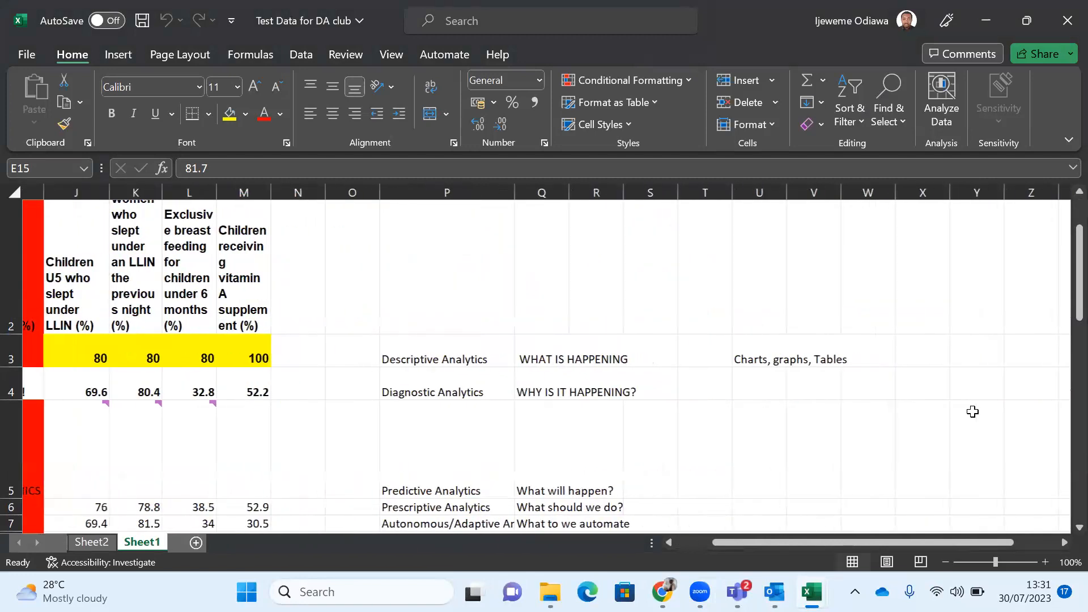
Step: Compare the Descriptive Analytics question and its outputs in row 3 with the indicator groups from Maternal & Newborn to Nutrition
click(531, 364)
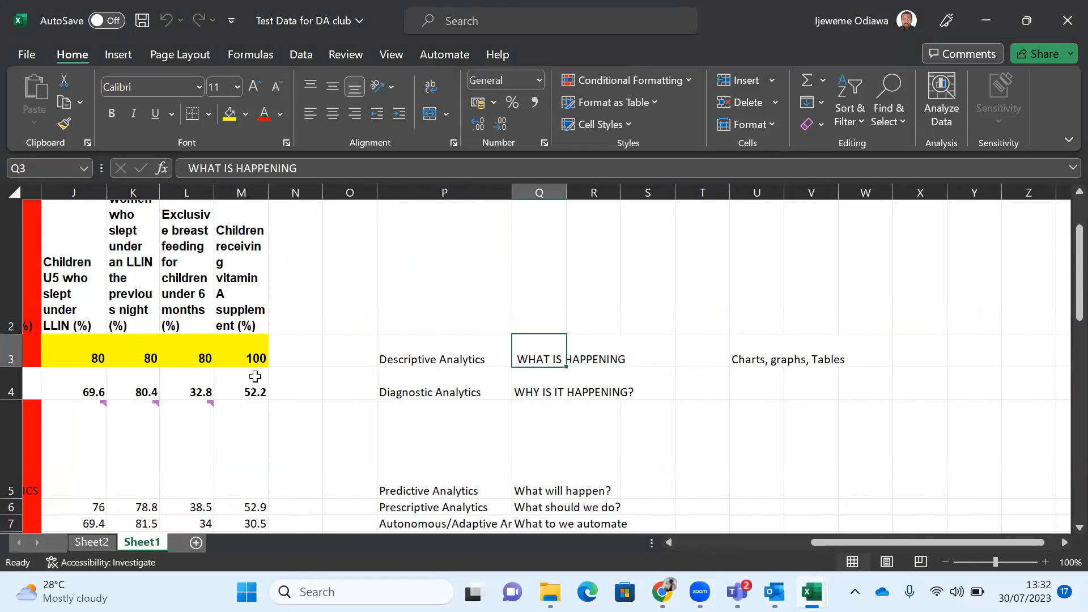
scroll(255, 377, left, 1)
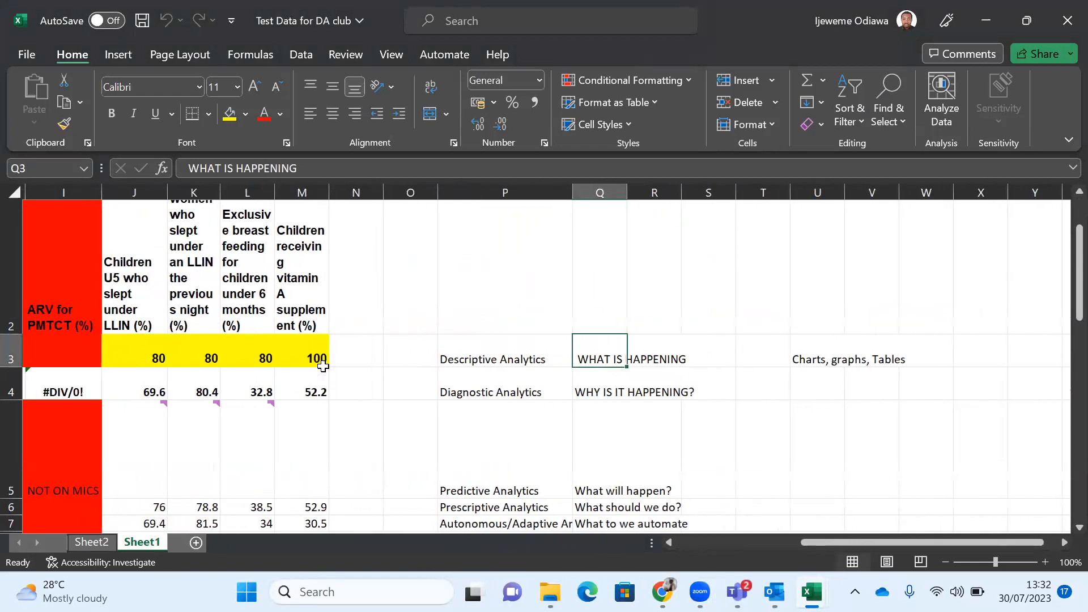
scroll(323, 367, left, 8)
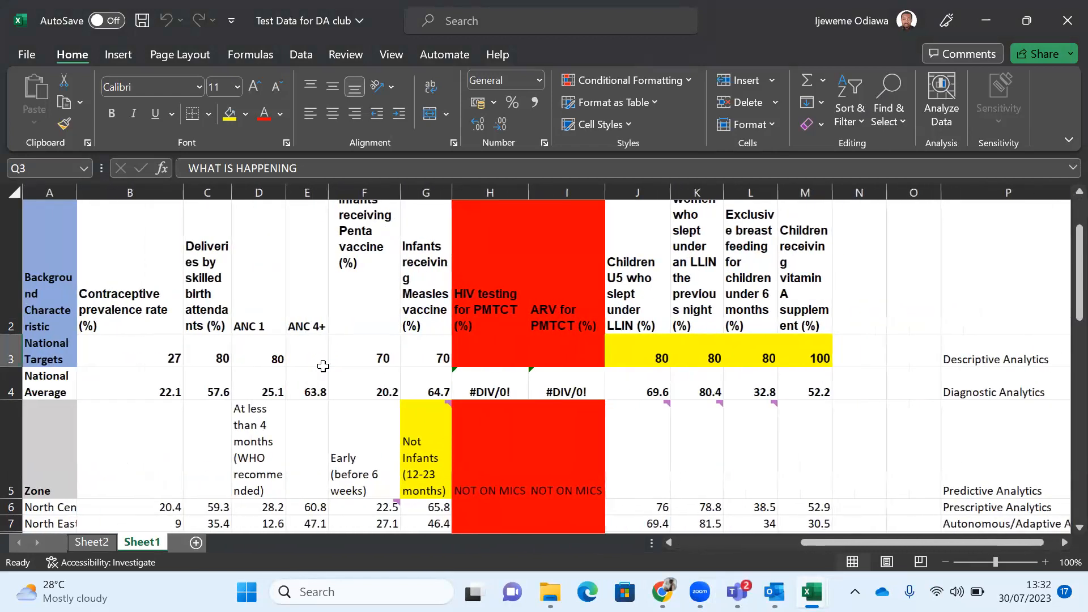
scroll(323, 366, up, 3)
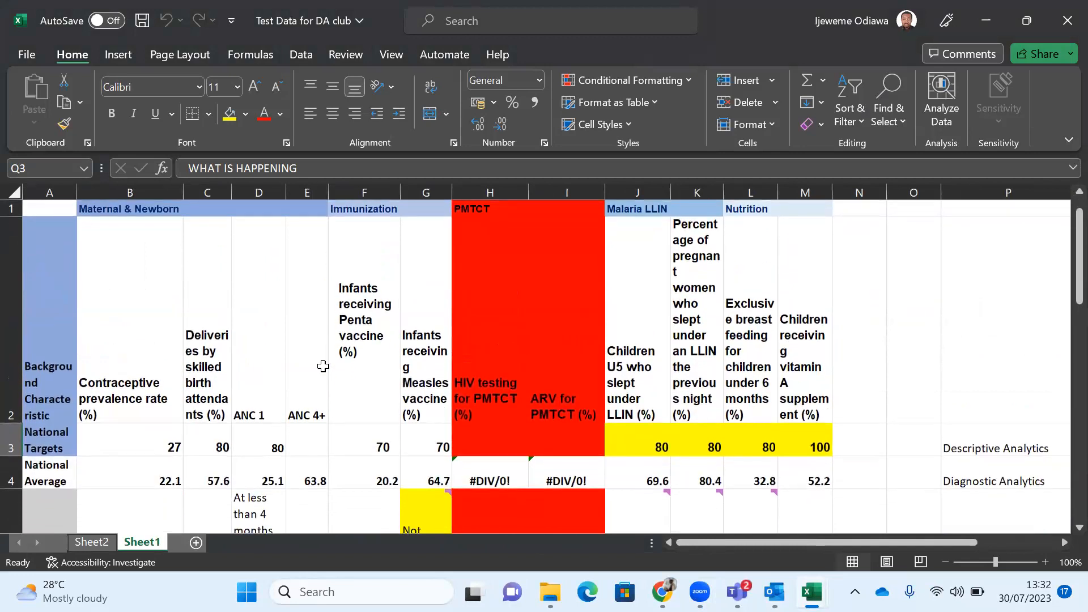
scroll(324, 366, up, 2)
scroll(323, 366, left, 1)
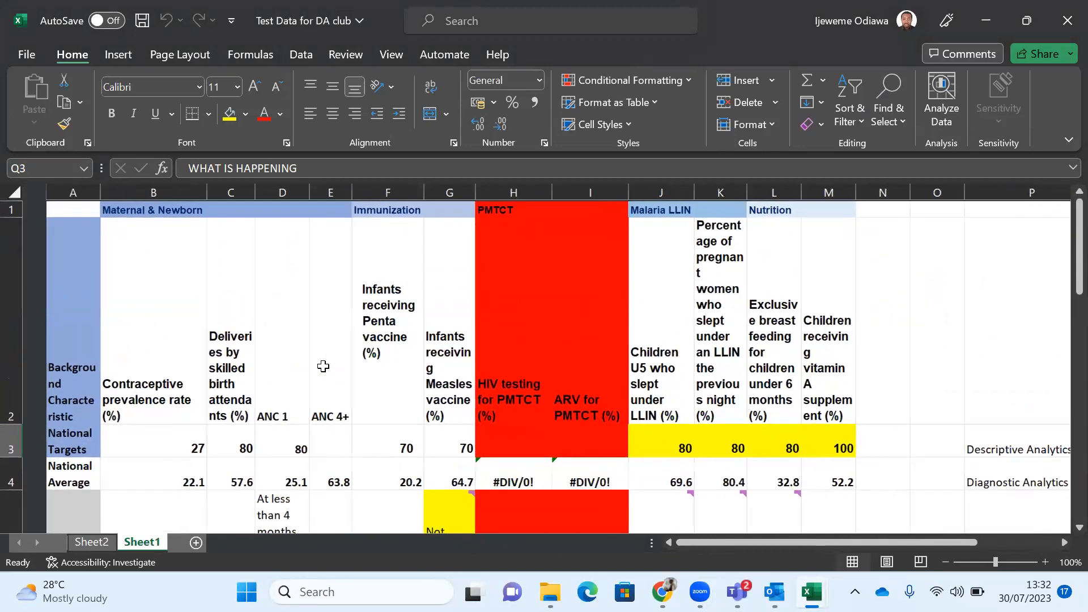
scroll(323, 366, up, 2)
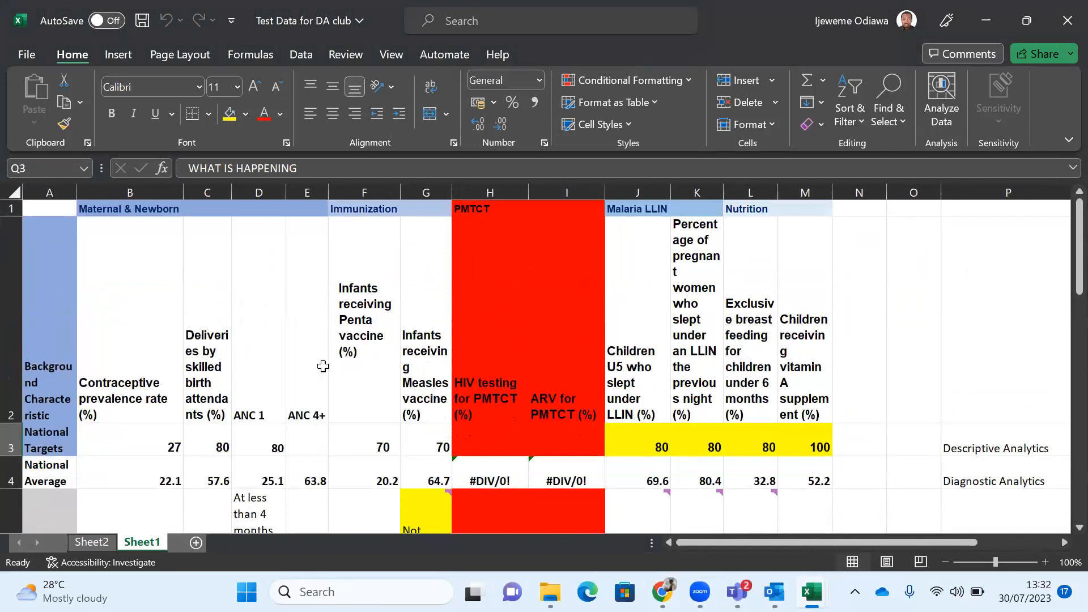
scroll(323, 366, right, 10)
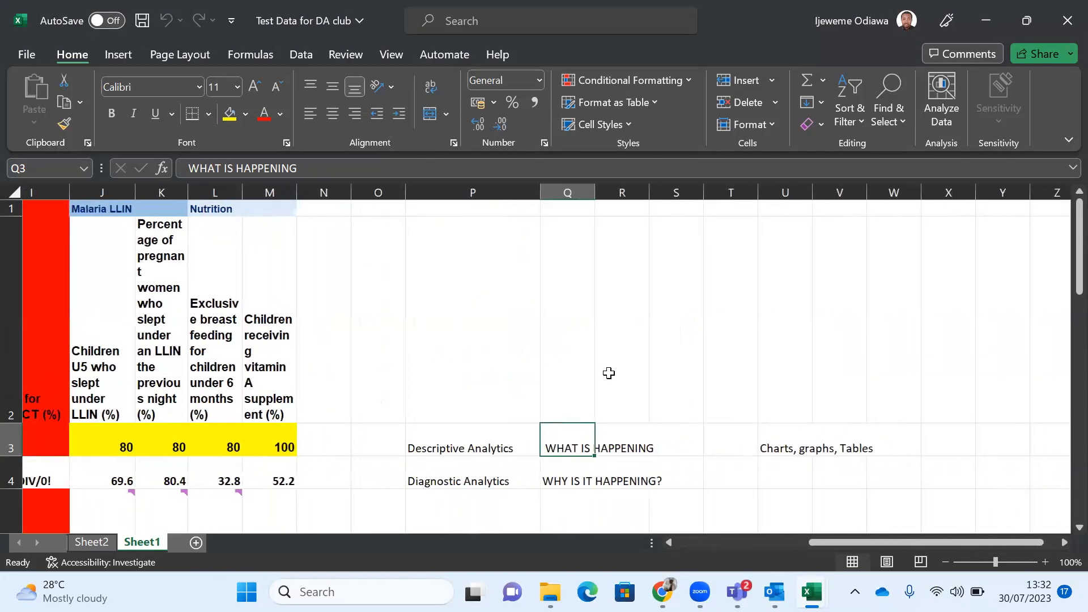
click(782, 442)
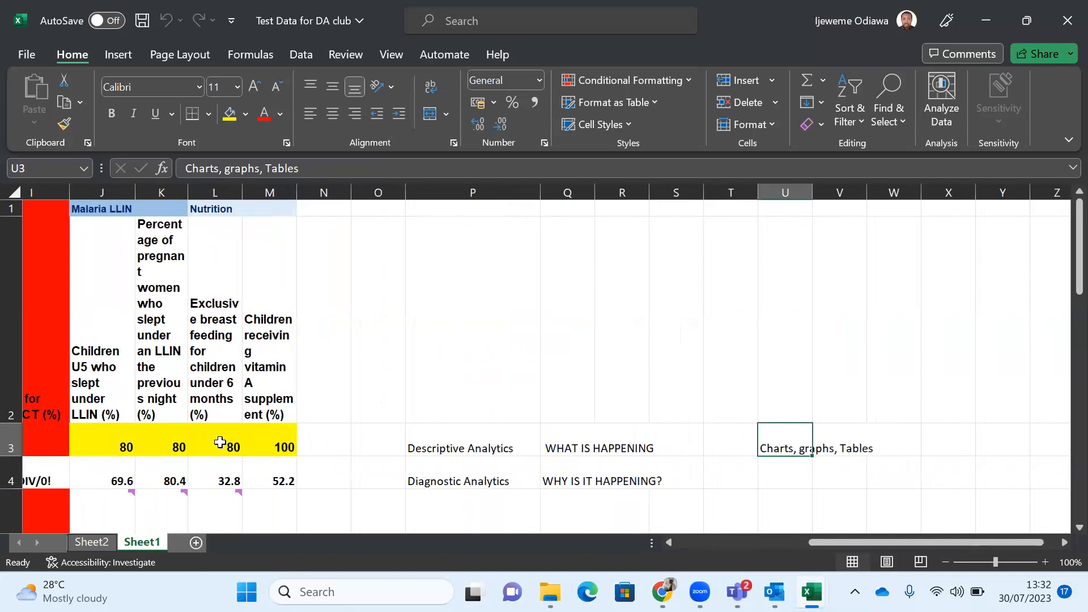
Step: Add a new worksheet after Sheet1 and name it "Dashboard"
click(195, 543)
double_click(199, 543)
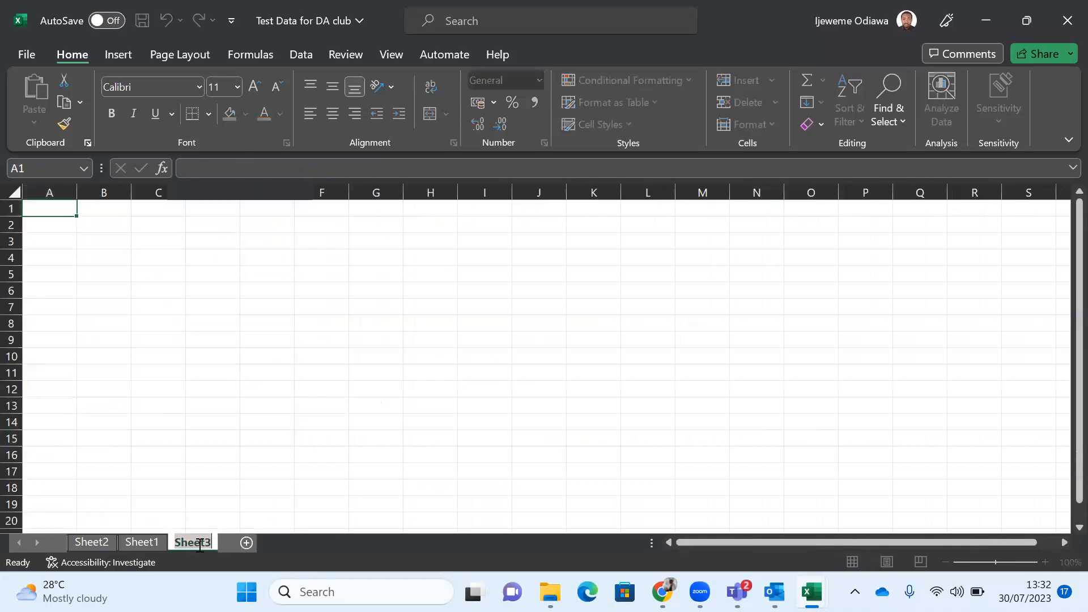
text(Dashbo)
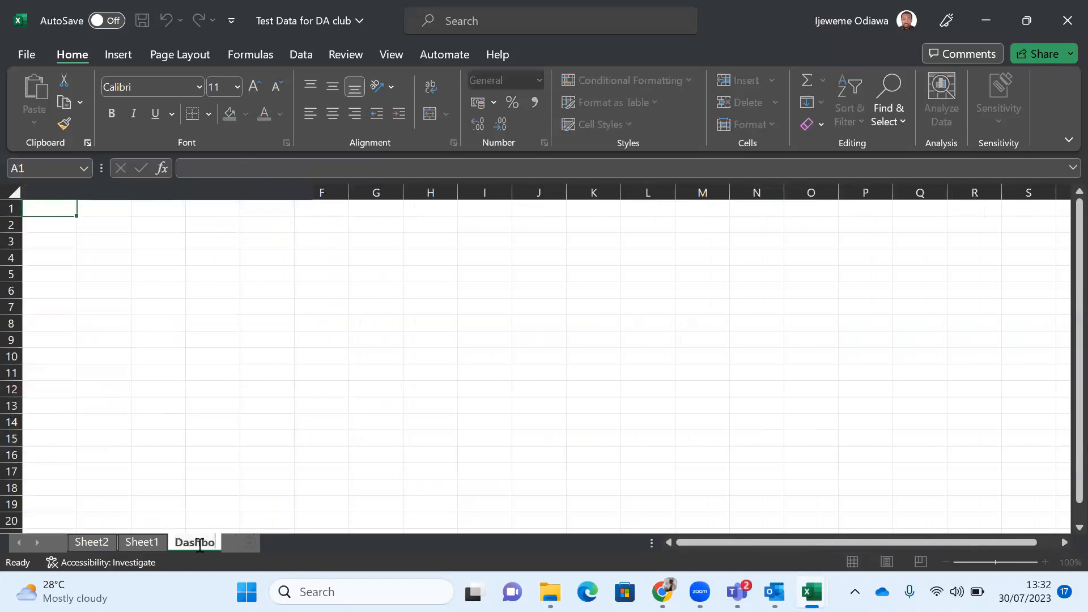
text(ard)
key(Return)
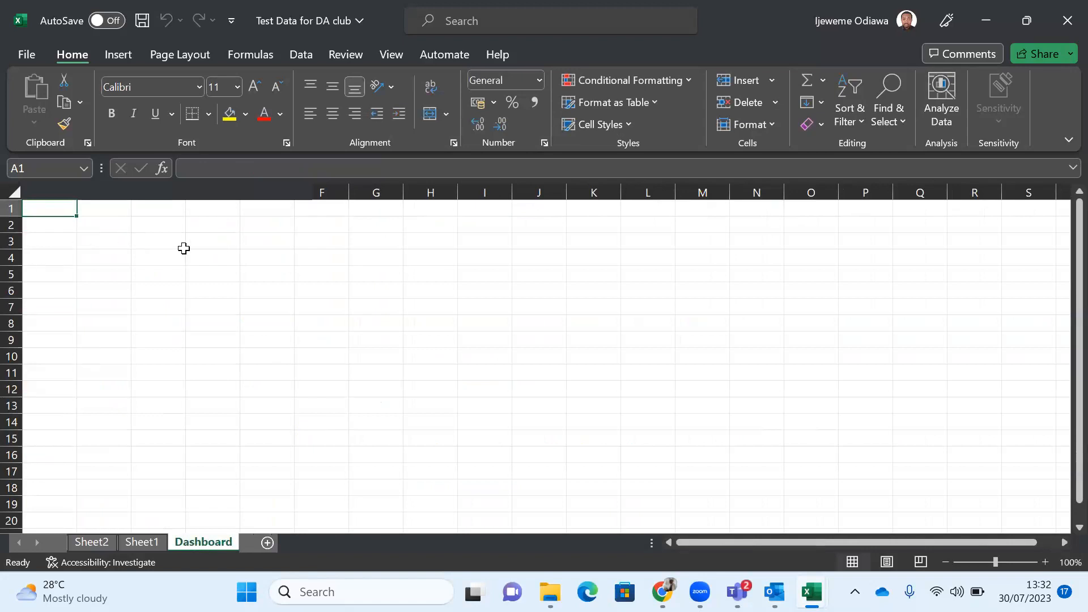
Step: Hide the gridlines, the formula bar and the row and column headings on the Dashboard sheet
click(182, 247)
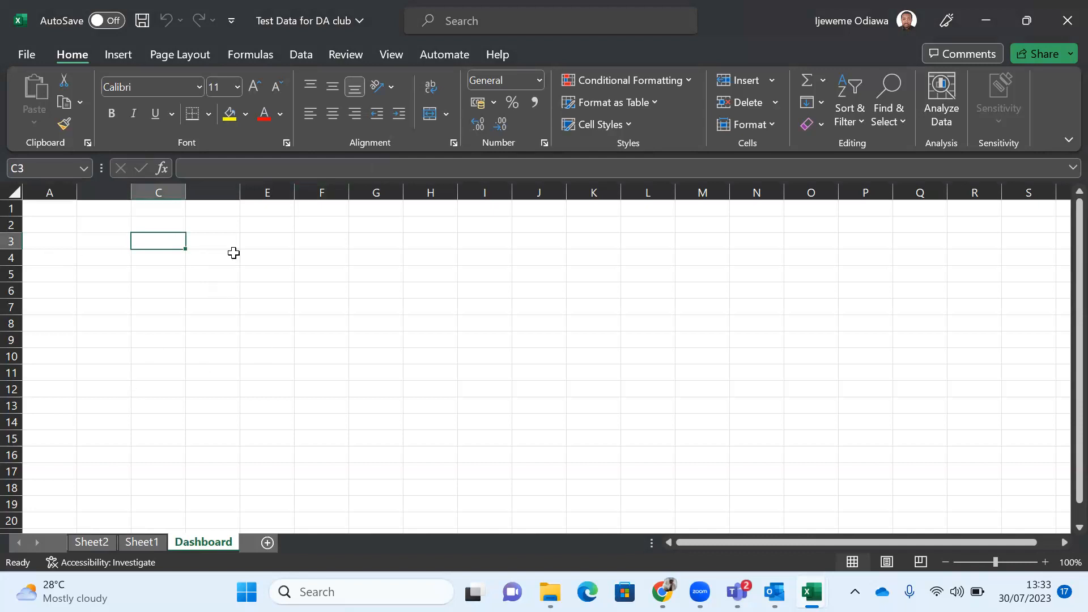
click(390, 55)
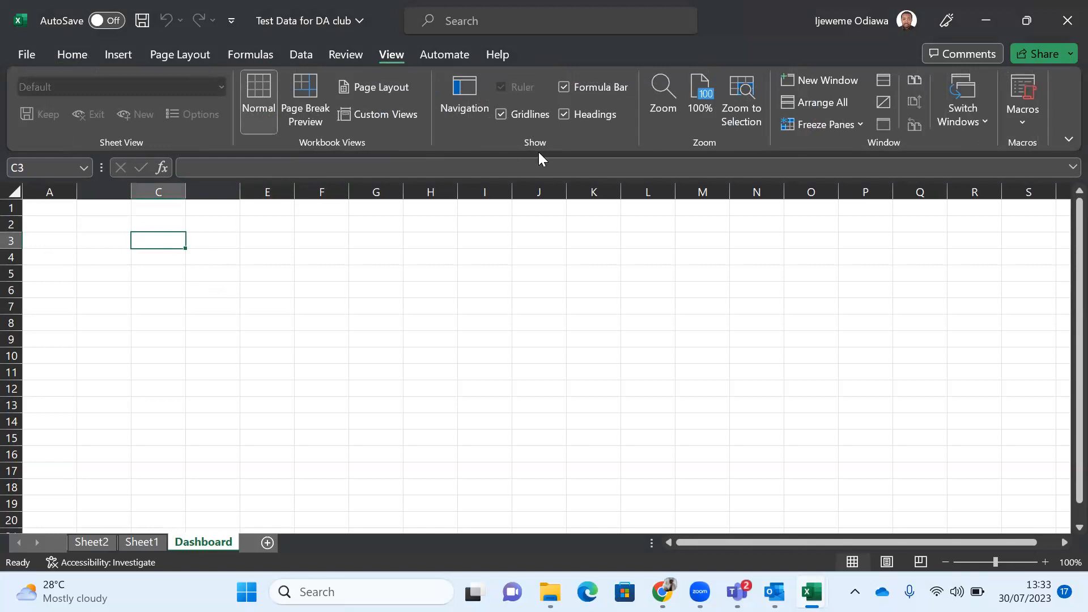
click(496, 117)
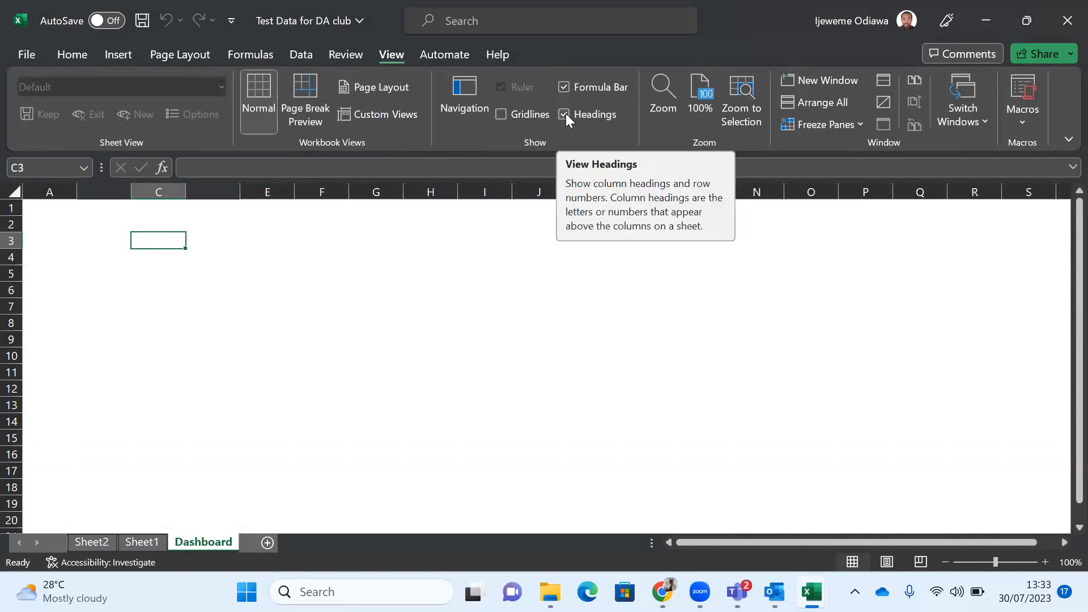
click(565, 88)
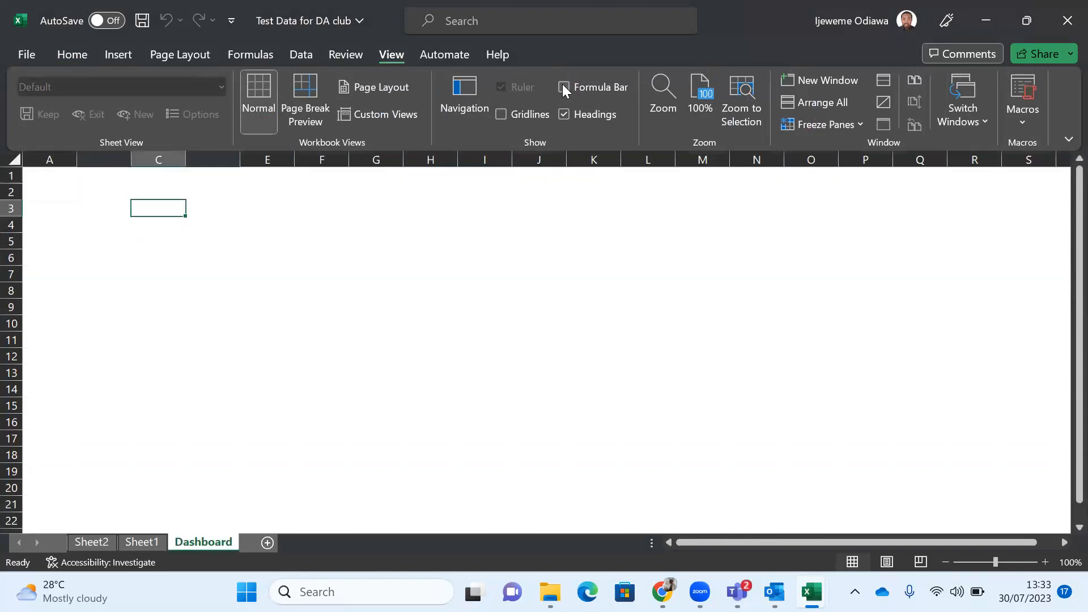
click(565, 114)
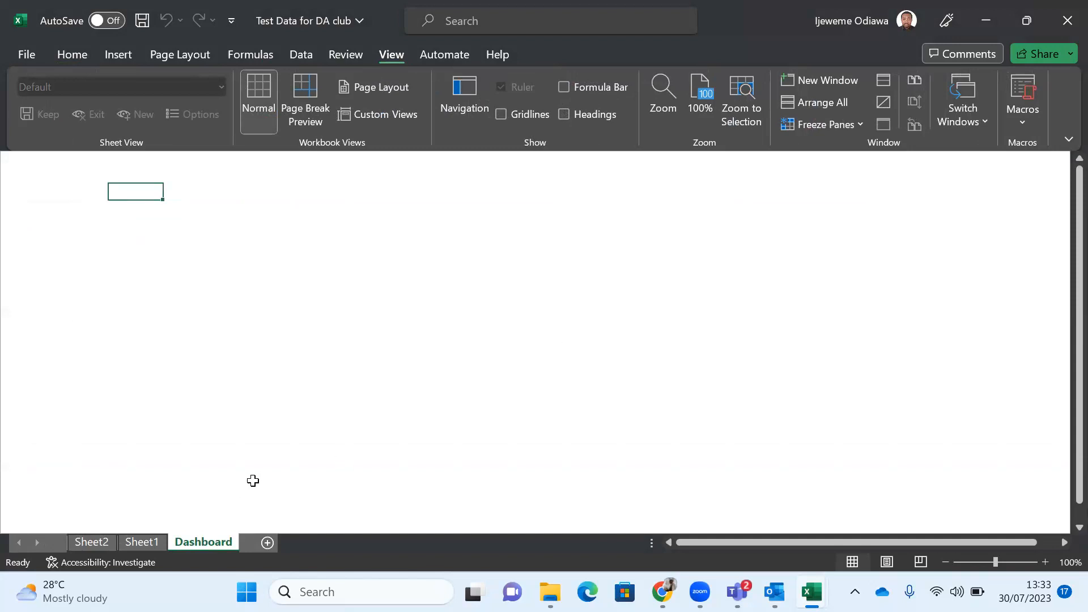
Step: Review the zone and state indicator figures on Sheet1 alongside the analytics types, their questions and outputs
click(142, 542)
scroll(330, 460, left, 8)
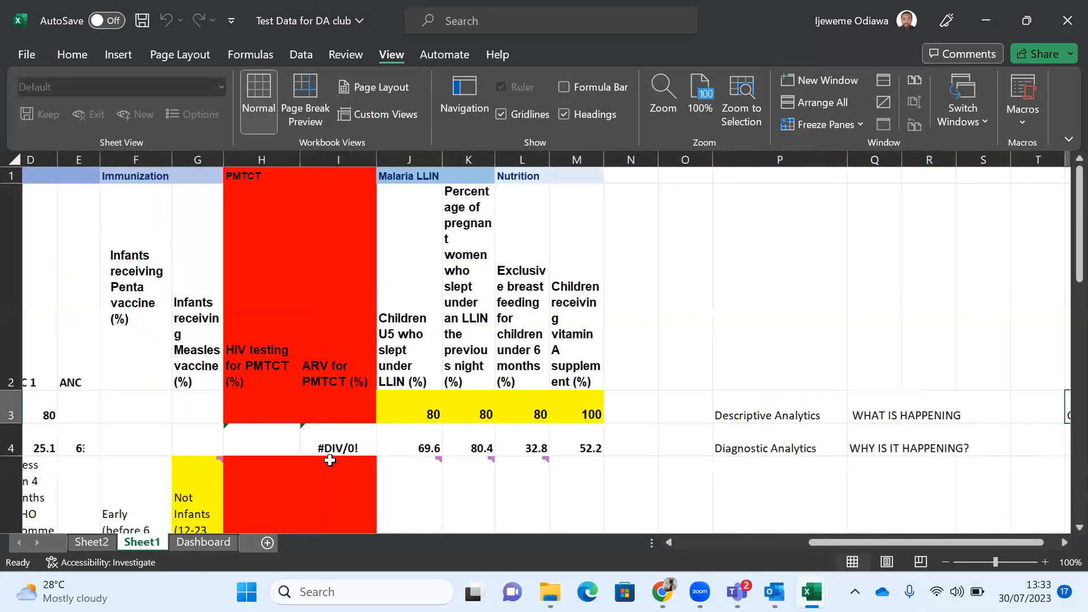
scroll(330, 460, down, 9)
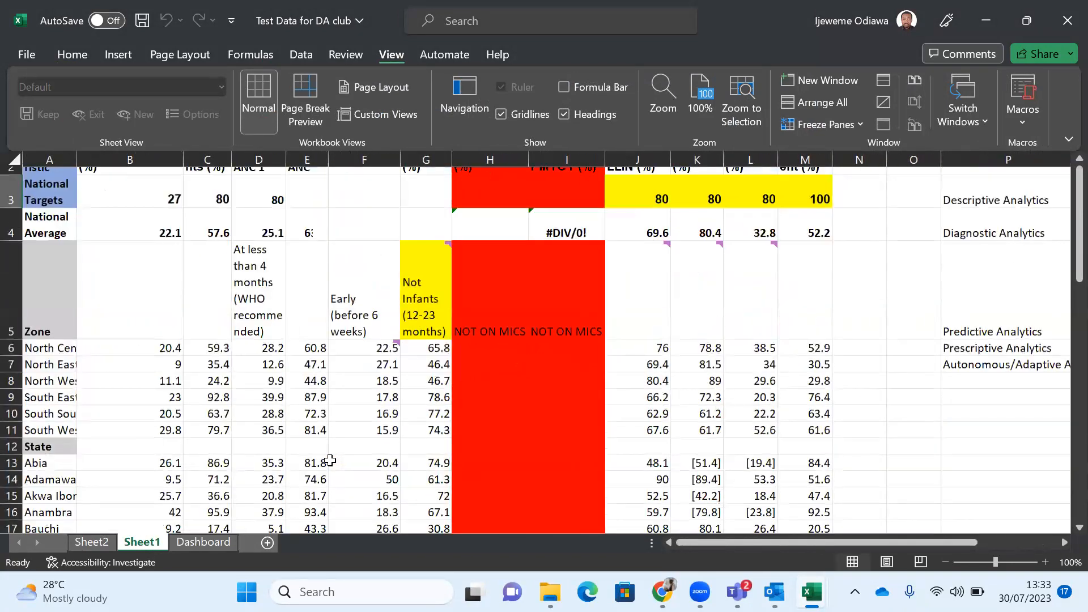
scroll(330, 460, up, 9)
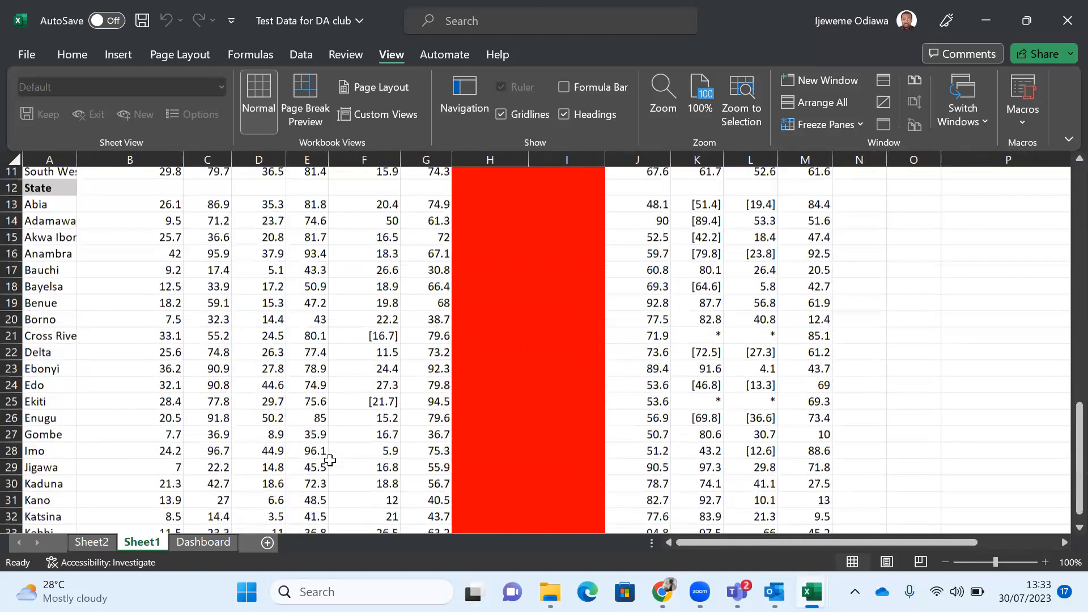
scroll(330, 460, right, 3)
scroll(626, 449, right, 9)
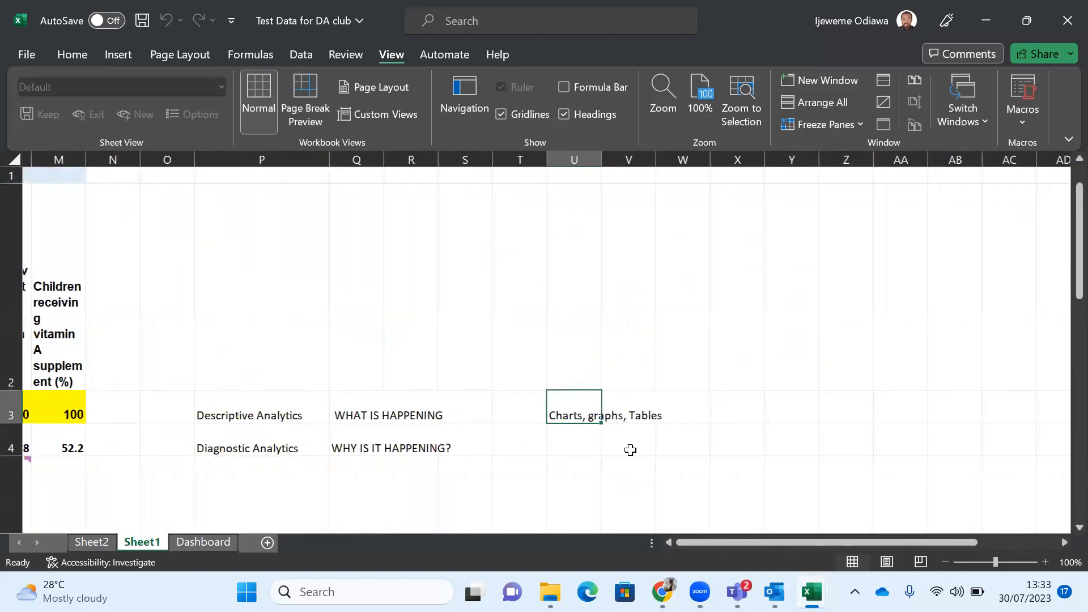
scroll(671, 452, down, 1)
scroll(671, 453, up, 1)
scroll(671, 453, down, 2)
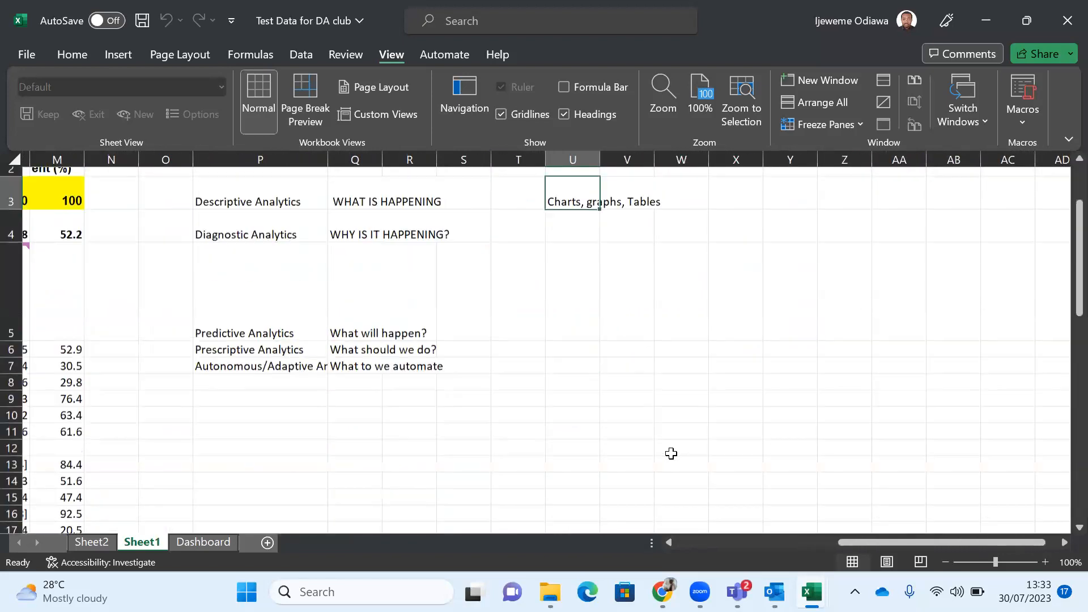
scroll(393, 386, left, 1)
Step: Enter the workflow stages "Data", "Clean", "Analayse" and "Visualise" across cells P12 to S12, below the analytics types
click(291, 364)
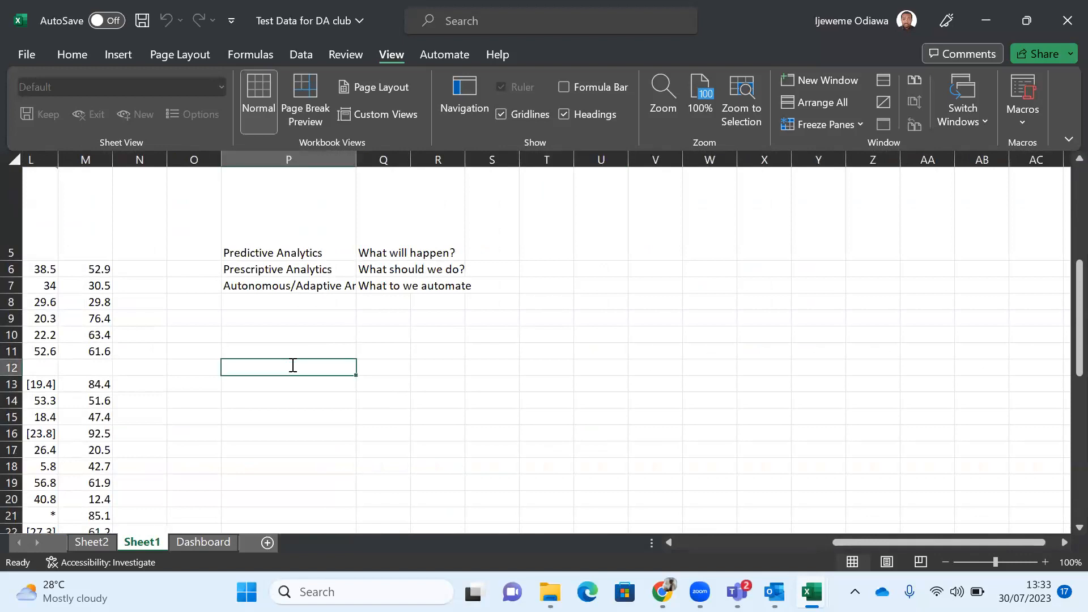
text(Data)
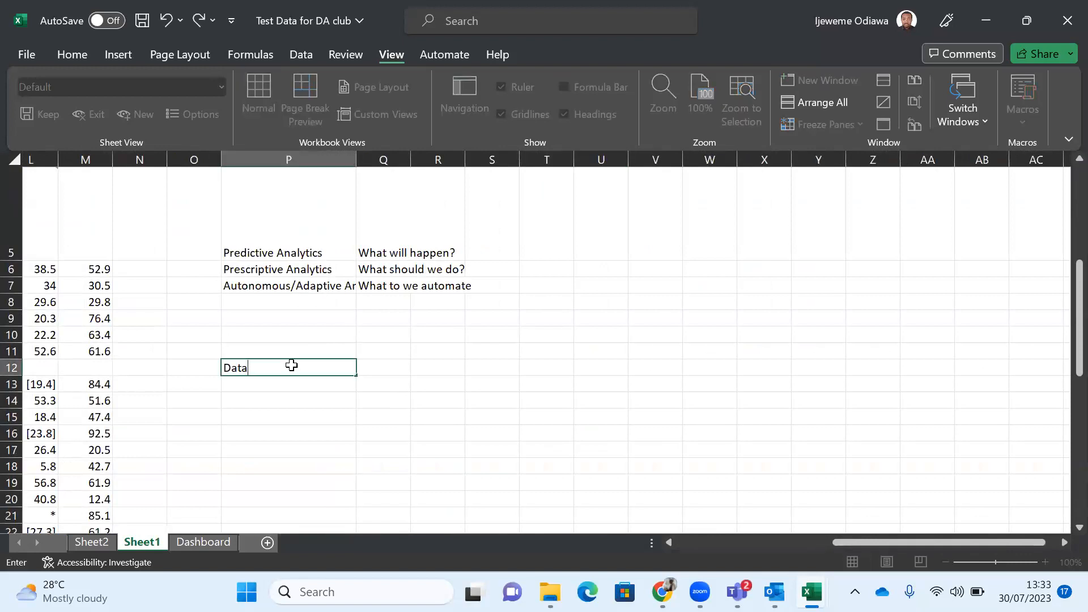
key(Tab)
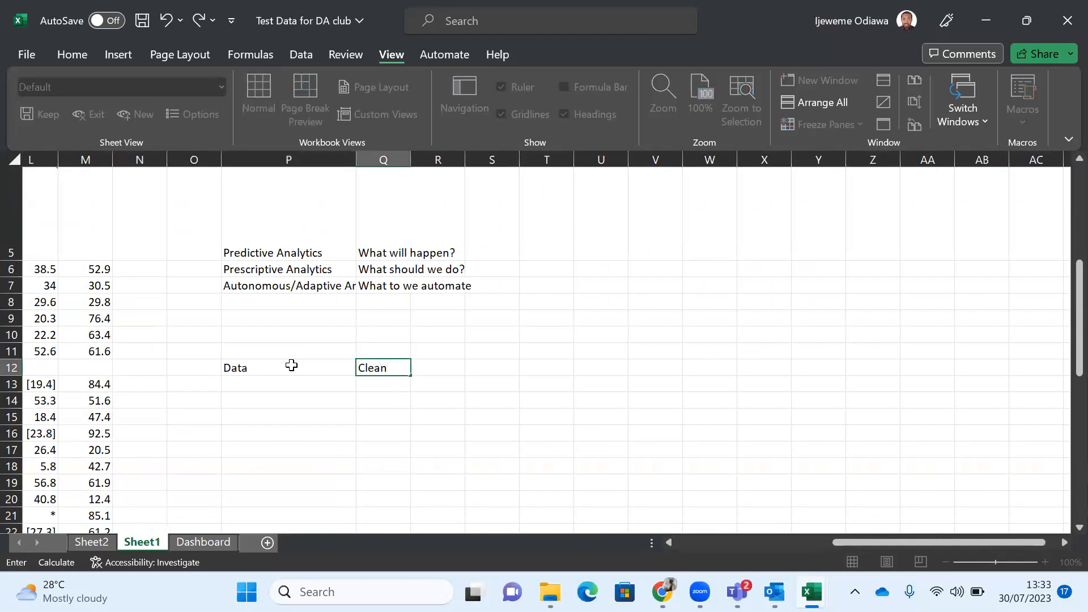
key(Tab)
text(Anala)
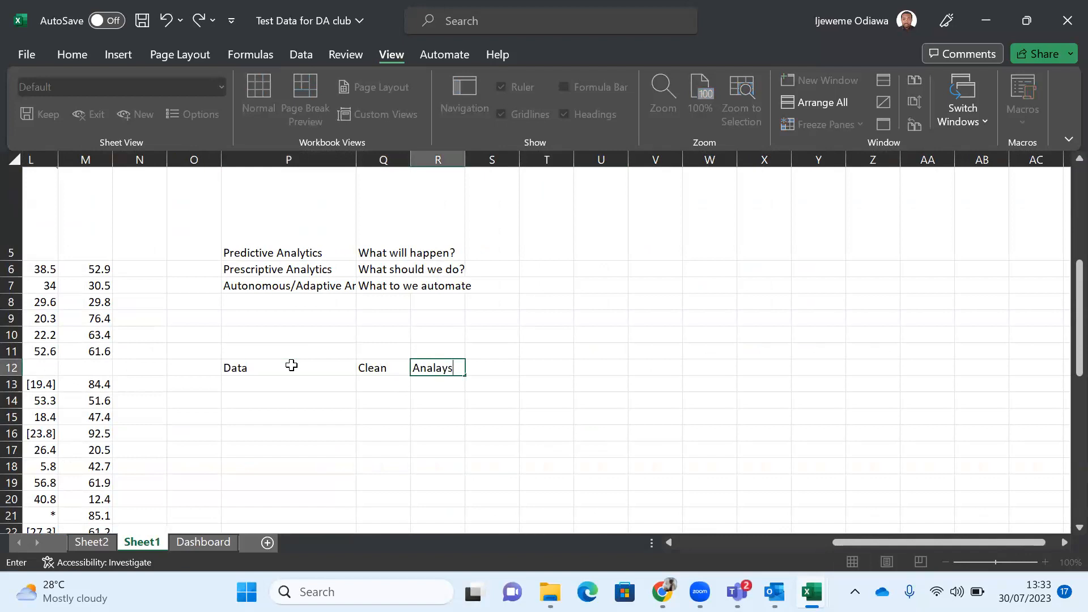
key(Tab)
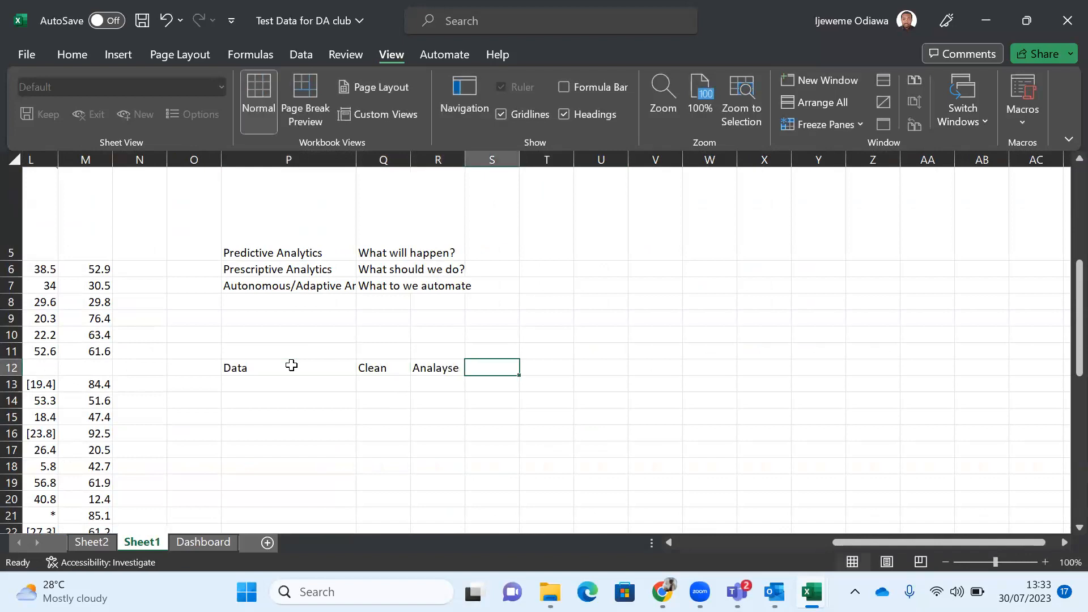
text(Visualise)
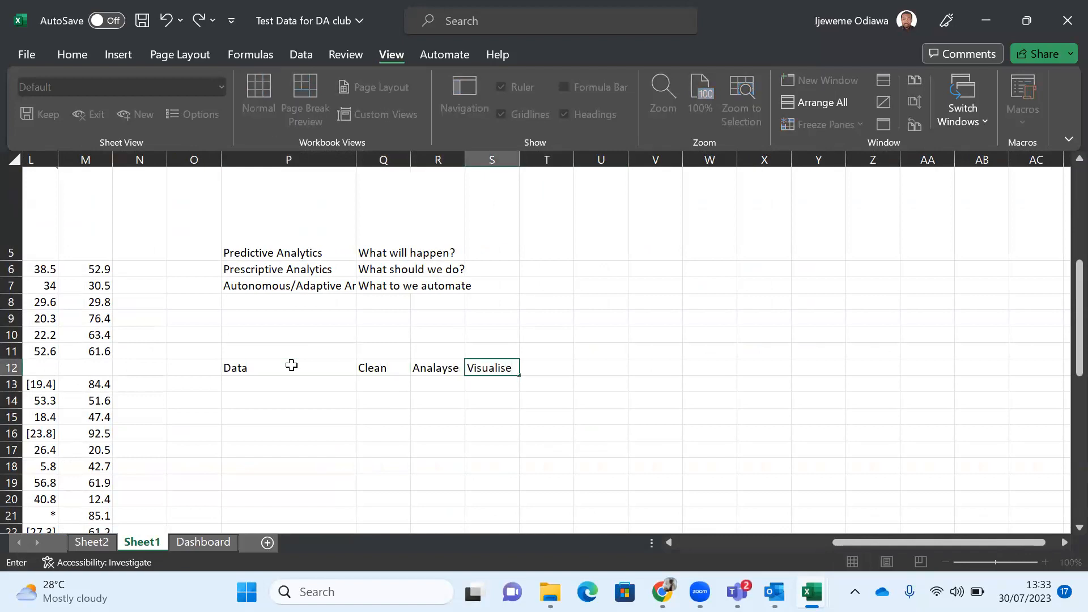
click(292, 366)
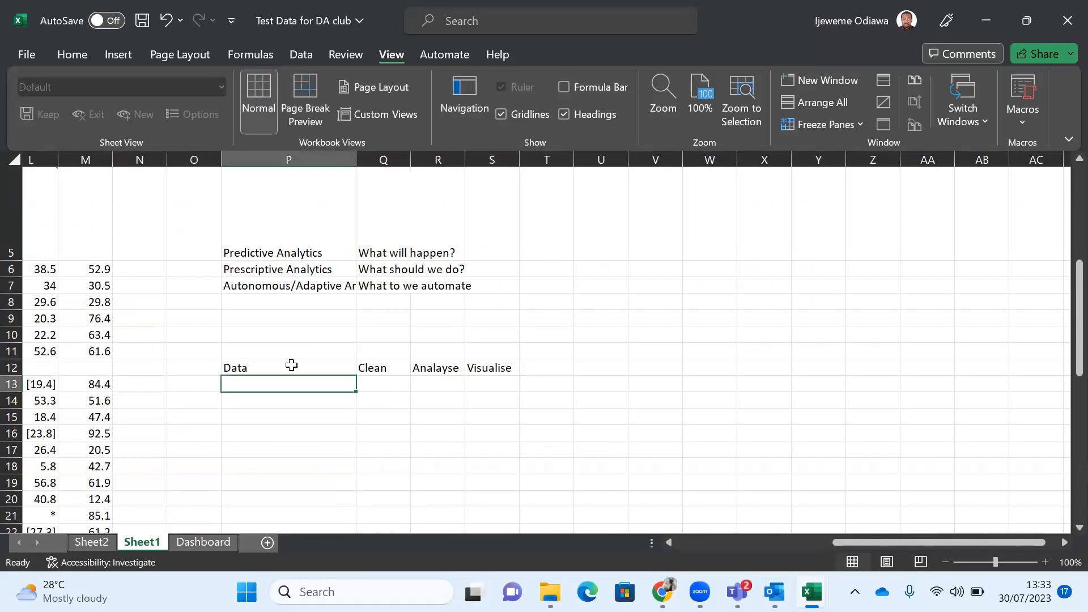
click(377, 369)
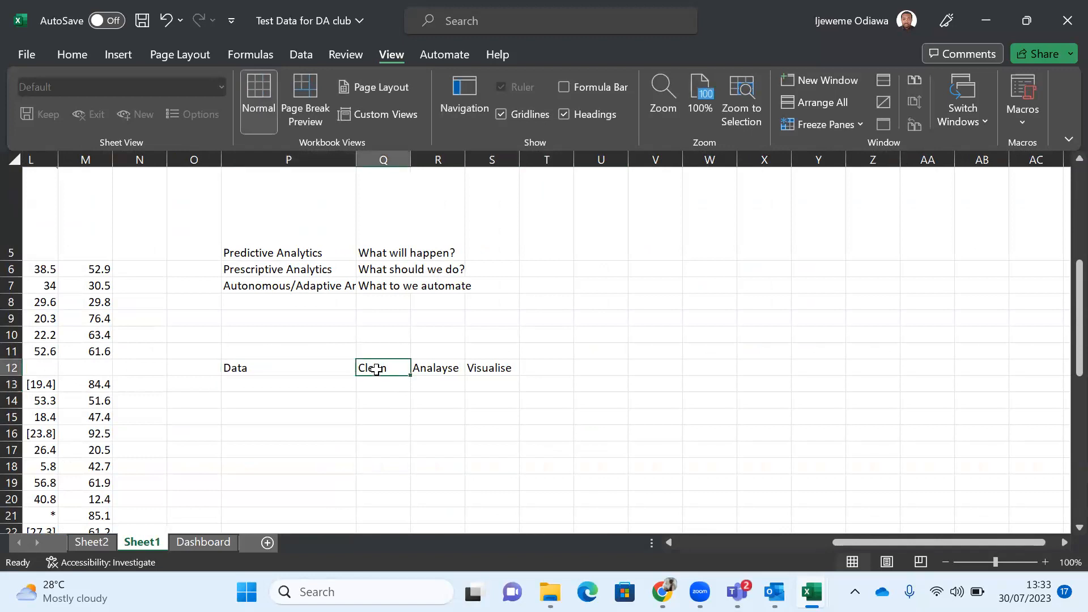
click(433, 379)
click(482, 372)
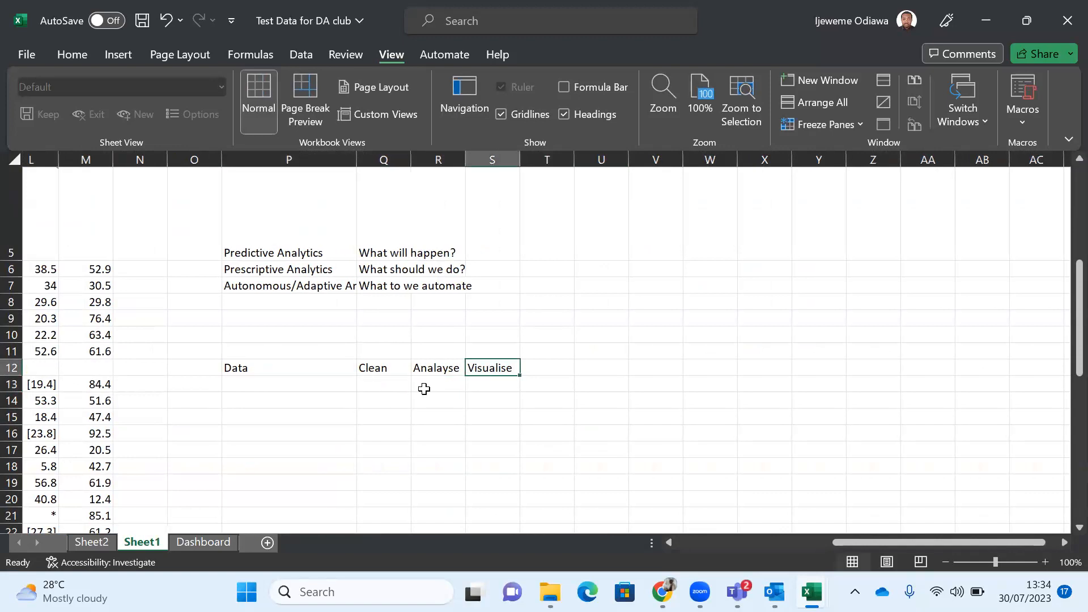
Step: List "Empty rows" and "Text" as cleaning issues in cells Q14 and Q15 under the Clean stage
scroll(268, 385, left, 1)
scroll(268, 386, left, 4)
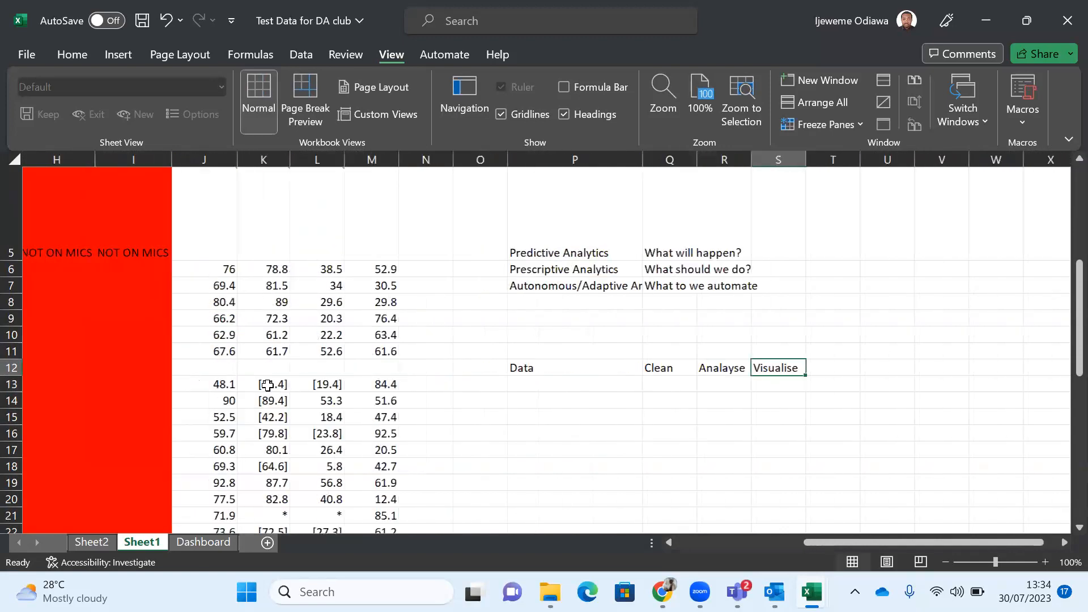
scroll(268, 386, right, 3)
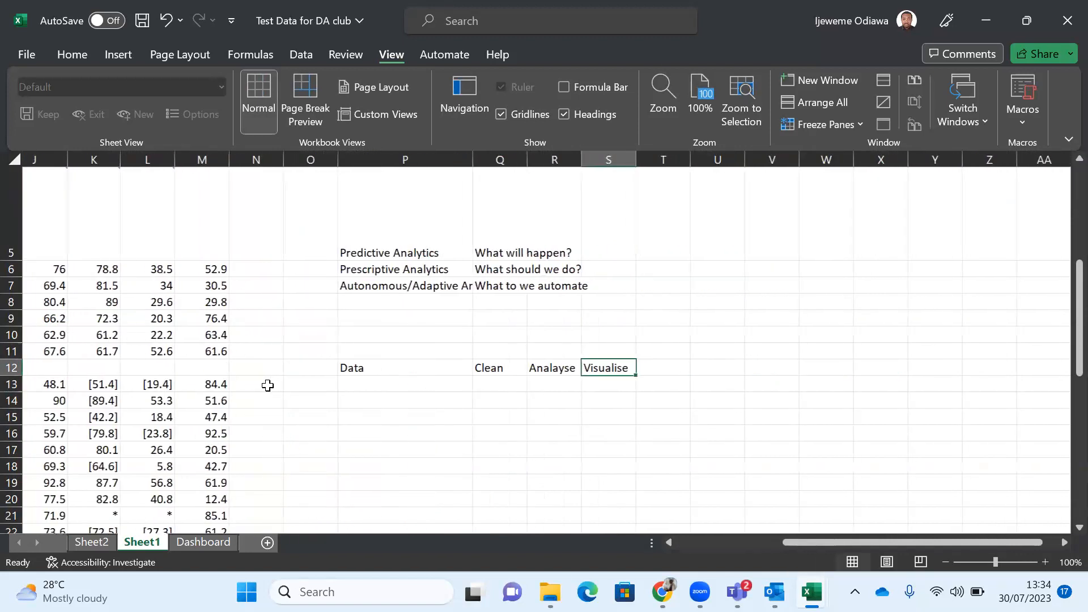
click(495, 402)
text(Empty rows)
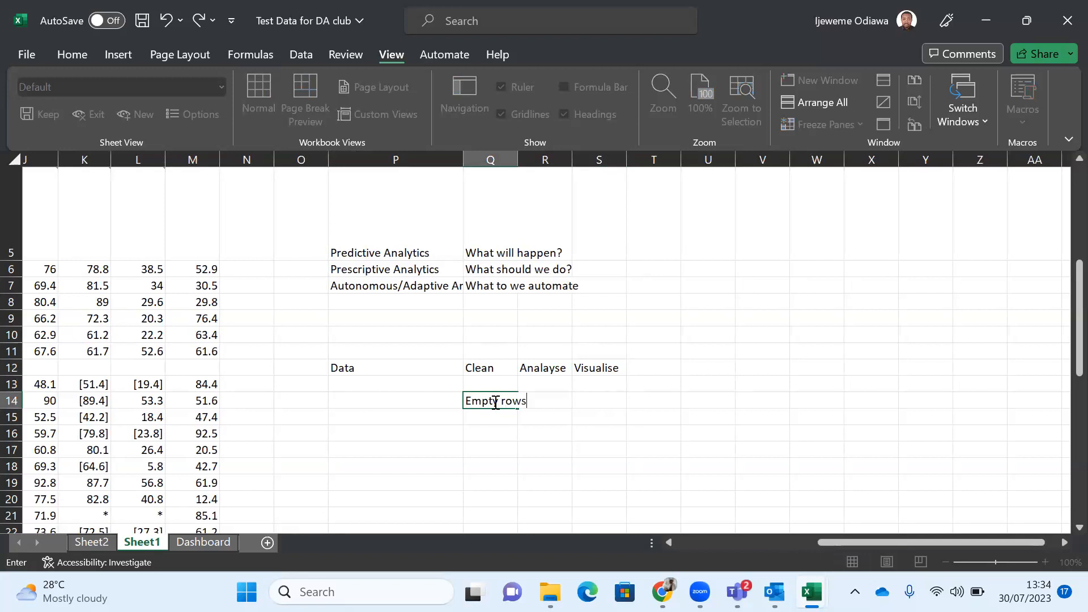
key(Return)
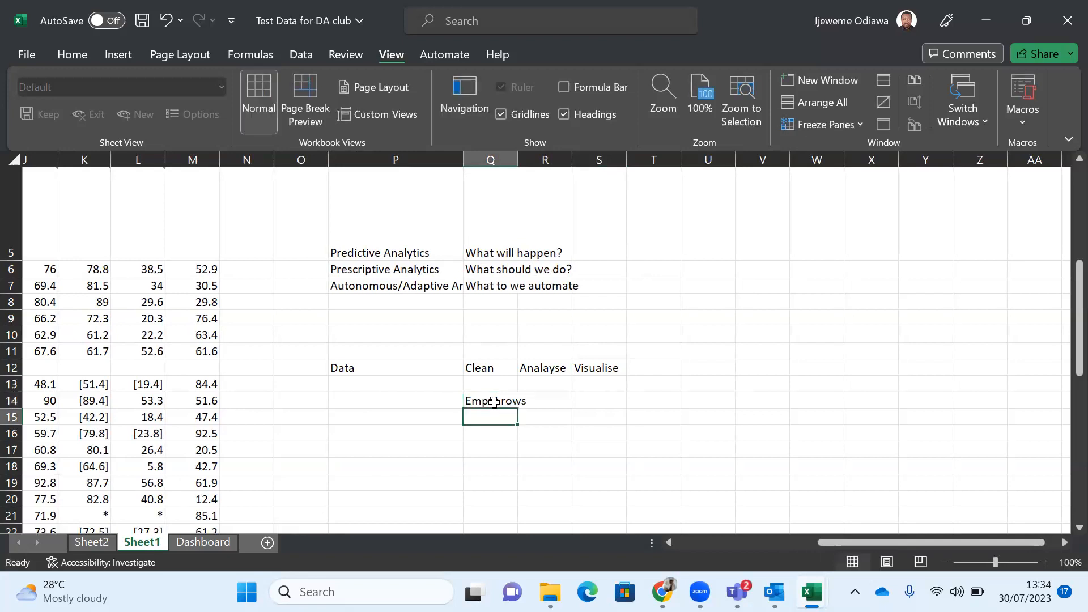
text(Tex)
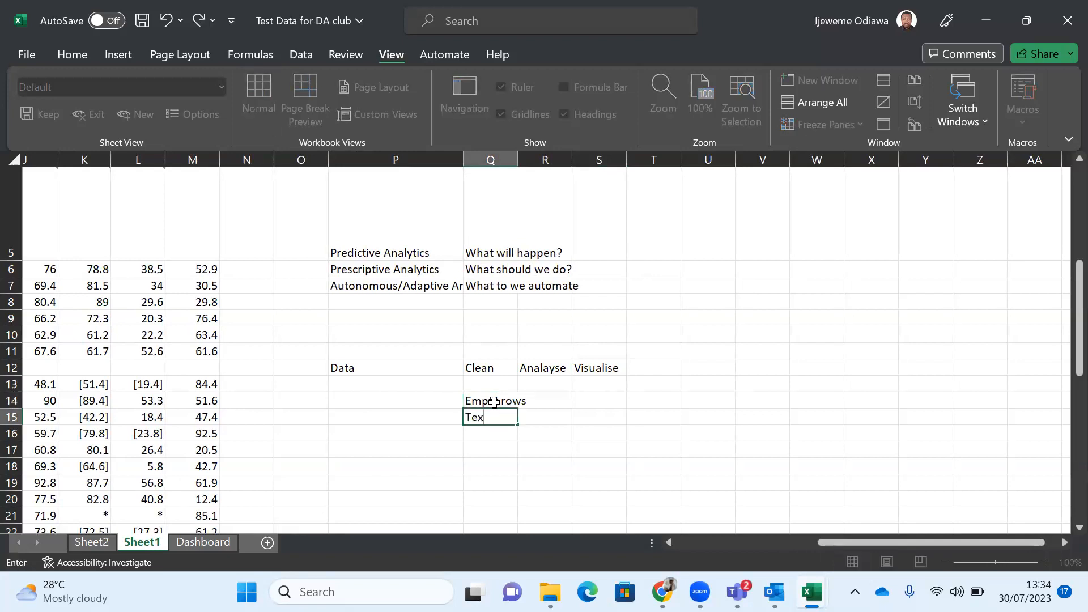
text(t)
key(Return)
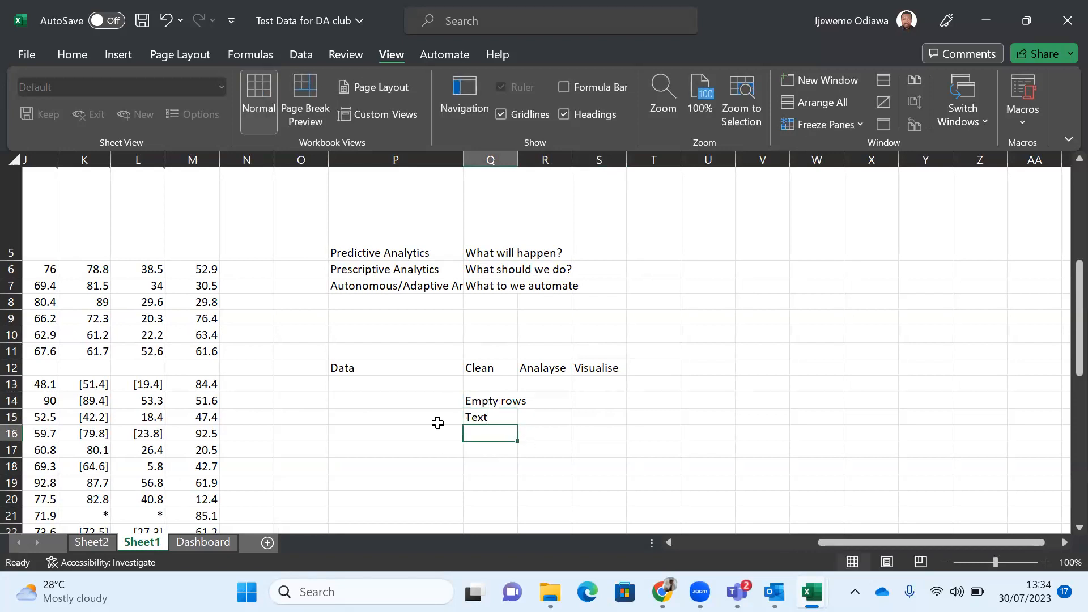
Step: Examine the zone and state rows down to FCT for empty cells and text entries that need cleaning
scroll(376, 422, left, 5)
scroll(376, 423, left, 2)
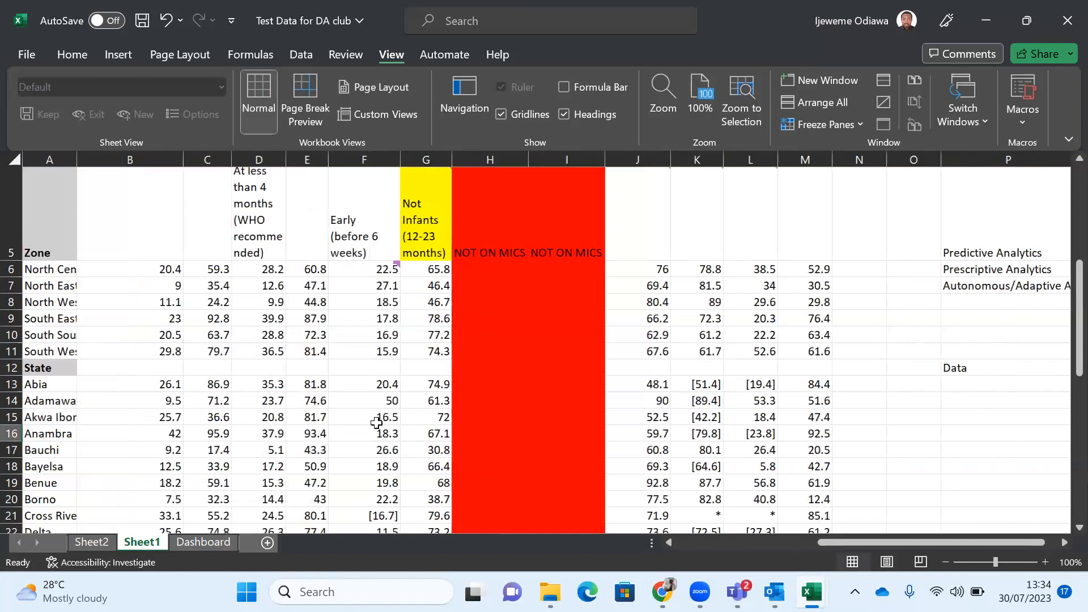
scroll(582, 333, down, 3)
scroll(582, 333, down, 8)
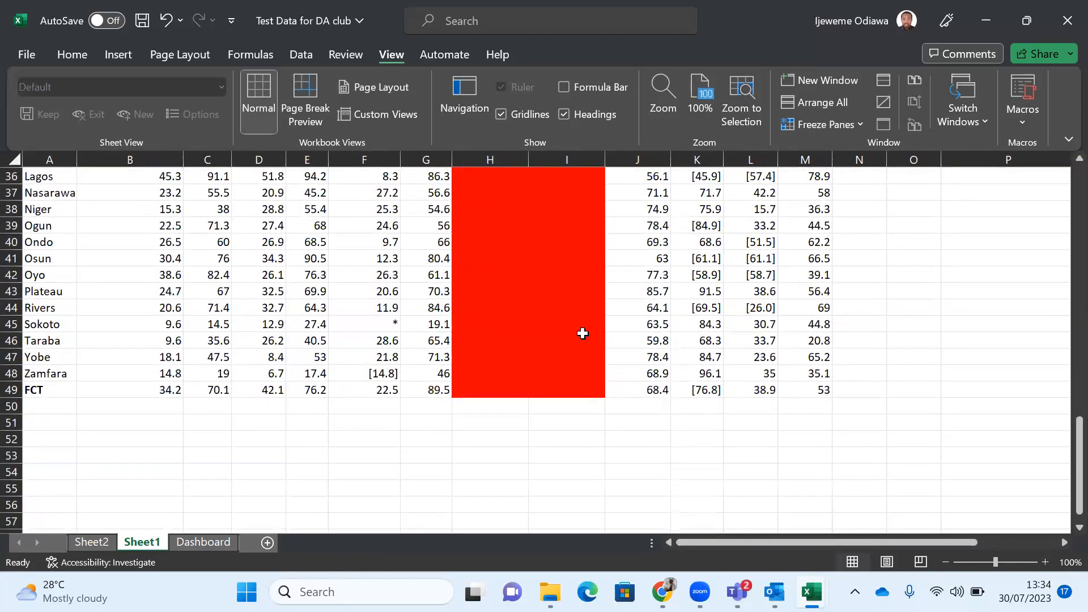
scroll(583, 333, up, 5)
scroll(583, 333, up, 6)
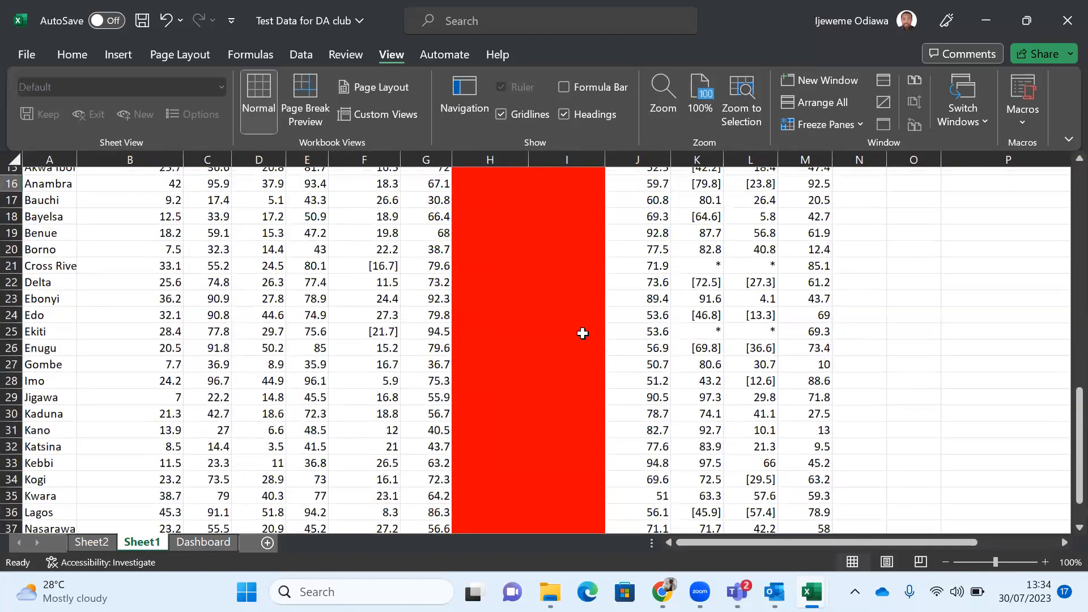
scroll(582, 333, up, 1)
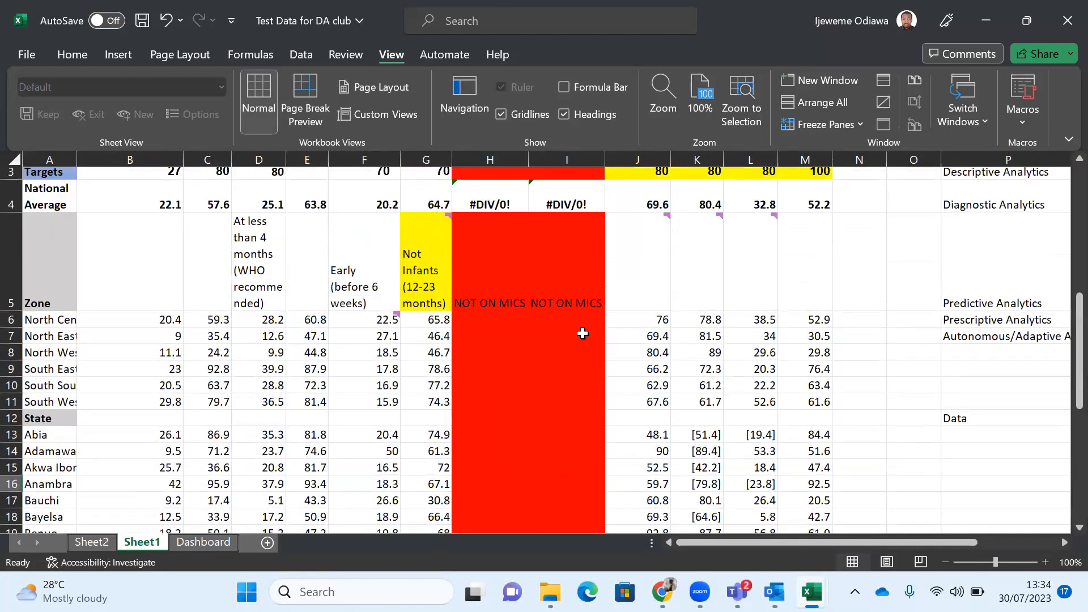
Step: Inspect the red PMTCT columns H and I, comparing their headings, averages and rows with the neighbouring indicators
click(582, 381)
scroll(506, 460, up, 2)
click(505, 460)
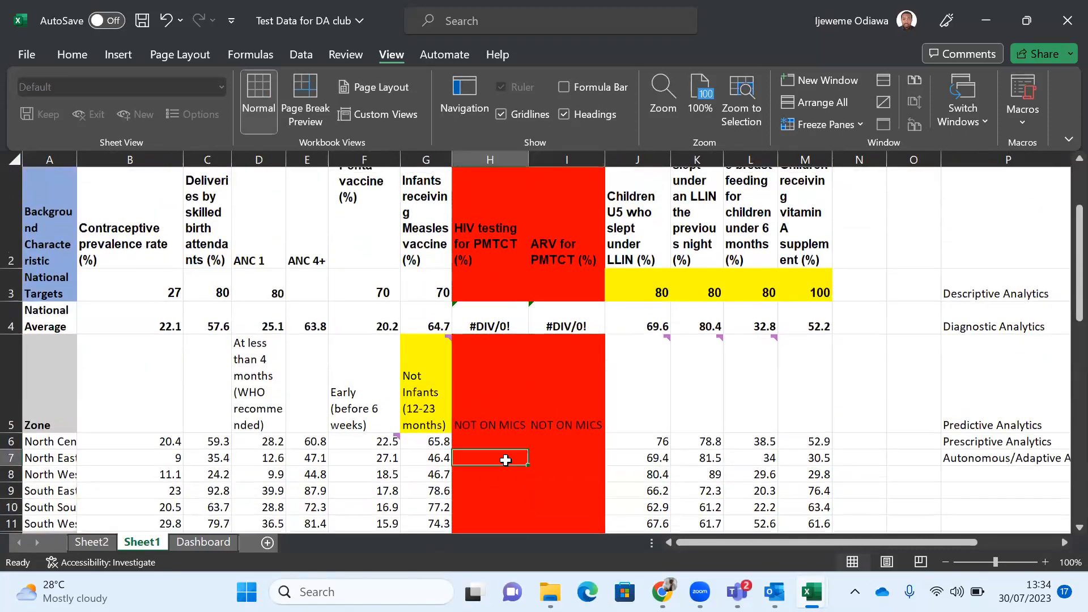
click(483, 153)
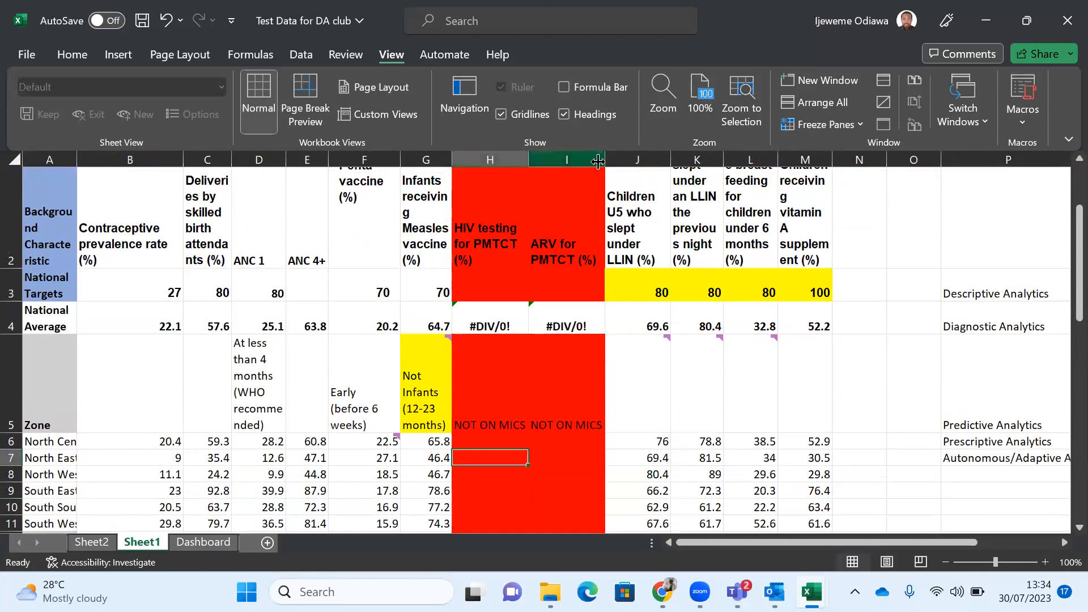
scroll(618, 161, up, 1)
scroll(618, 160, down, 3)
scroll(618, 160, up, 5)
scroll(619, 160, down, 15)
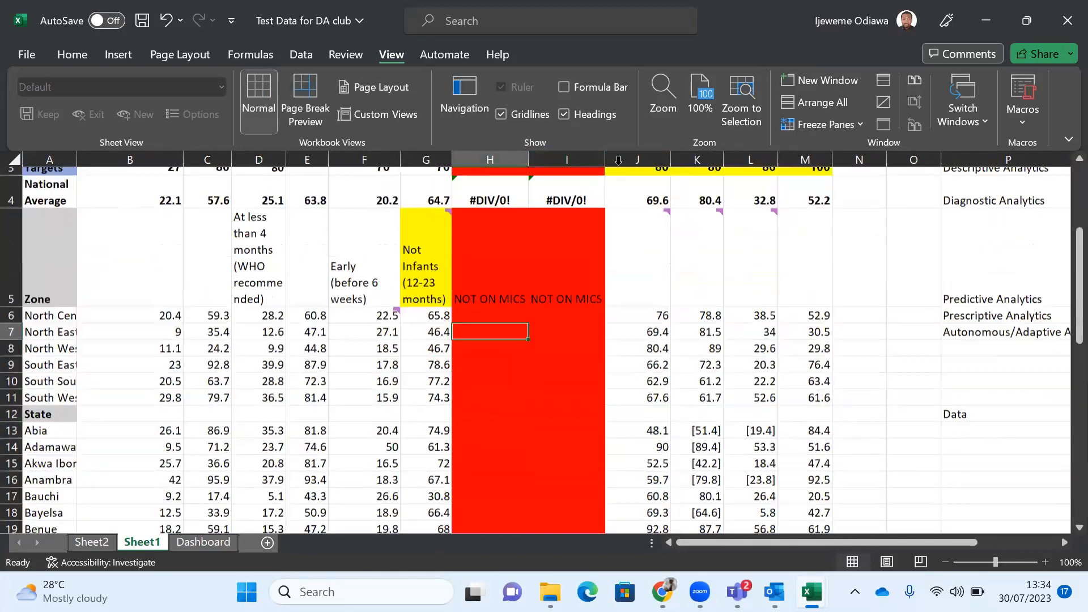
scroll(618, 160, up, 15)
scroll(618, 160, up, 1)
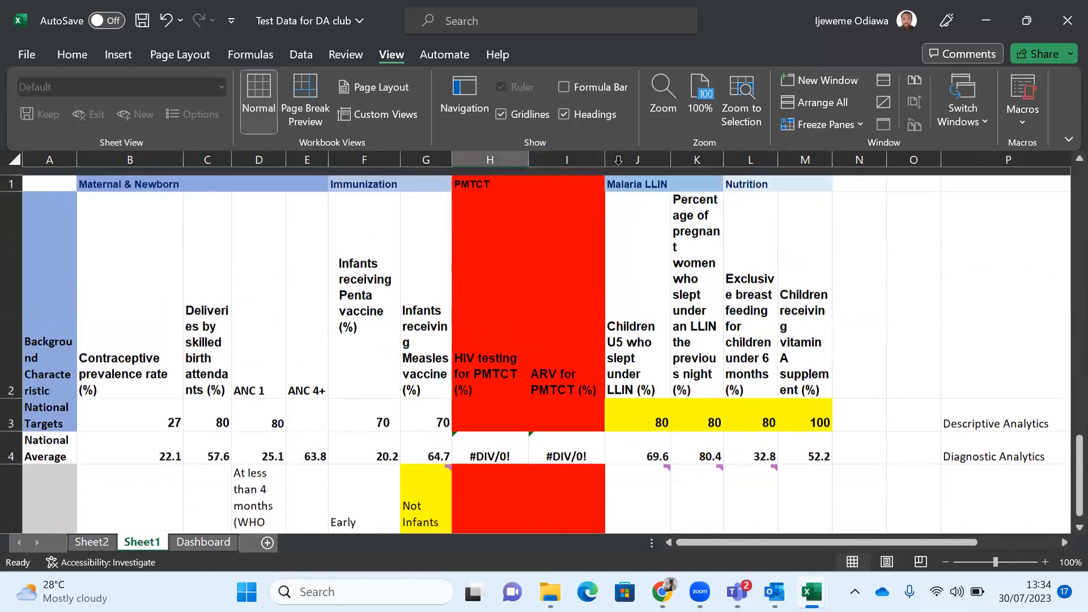
scroll(618, 161, down, 3)
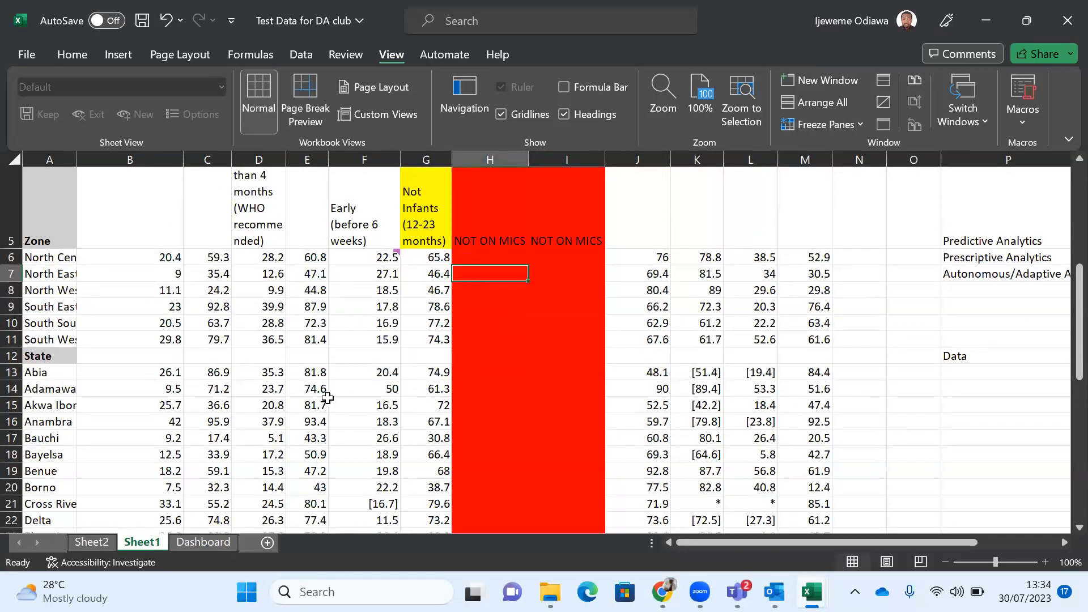
Step: Note the analysis measures "average" in N14 and "number abov" in N15, beside the Adamawa and Akwa Ibom rows
click(309, 388)
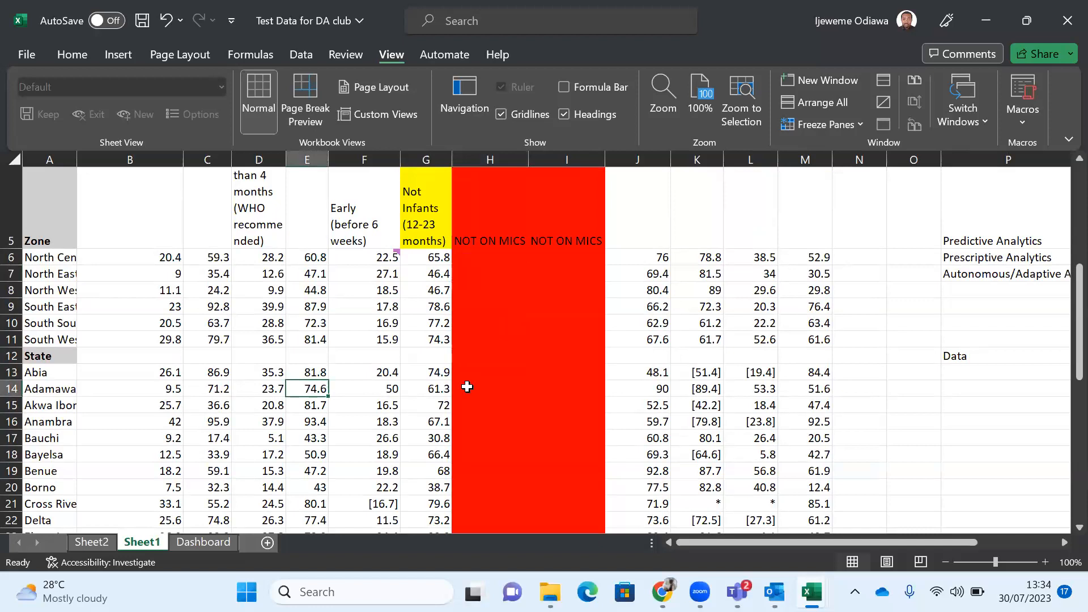
click(434, 388)
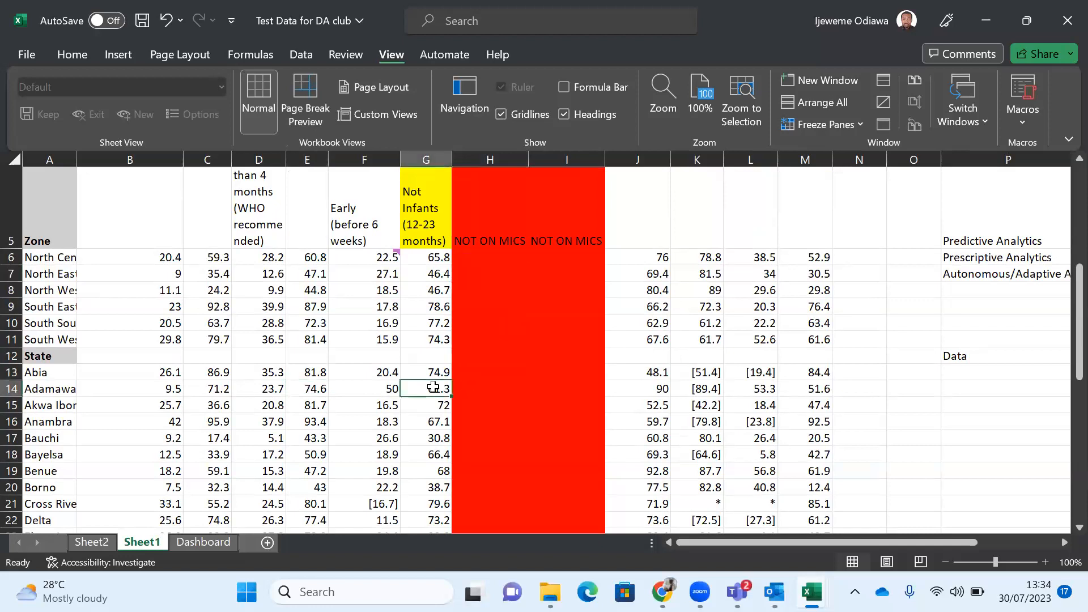
click(629, 387)
click(876, 387)
text(average)
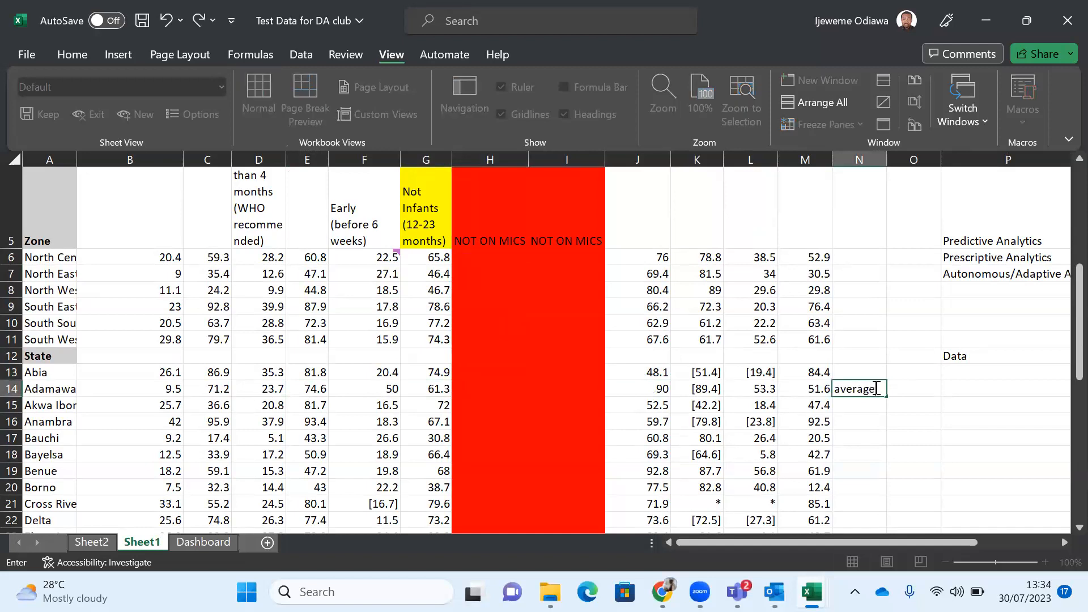
key(Return)
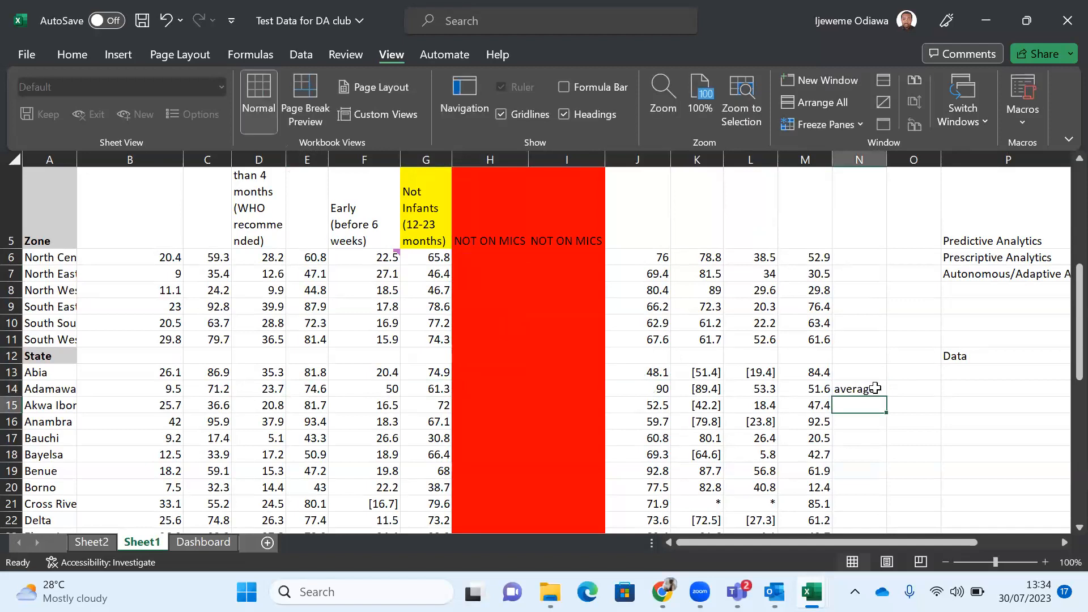
text(num)
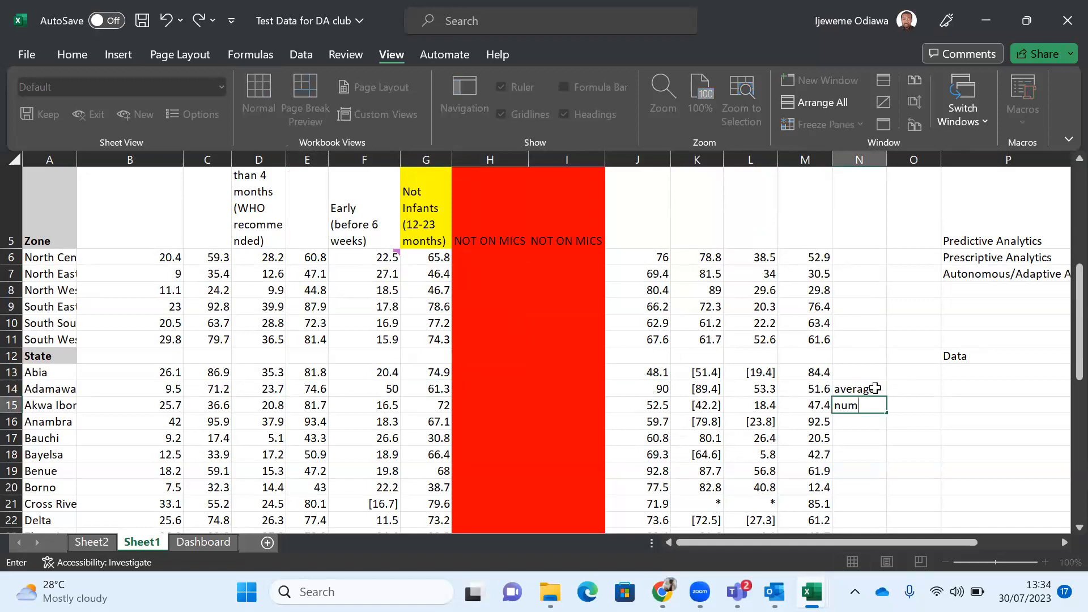
text(ber abov)
key(Return)
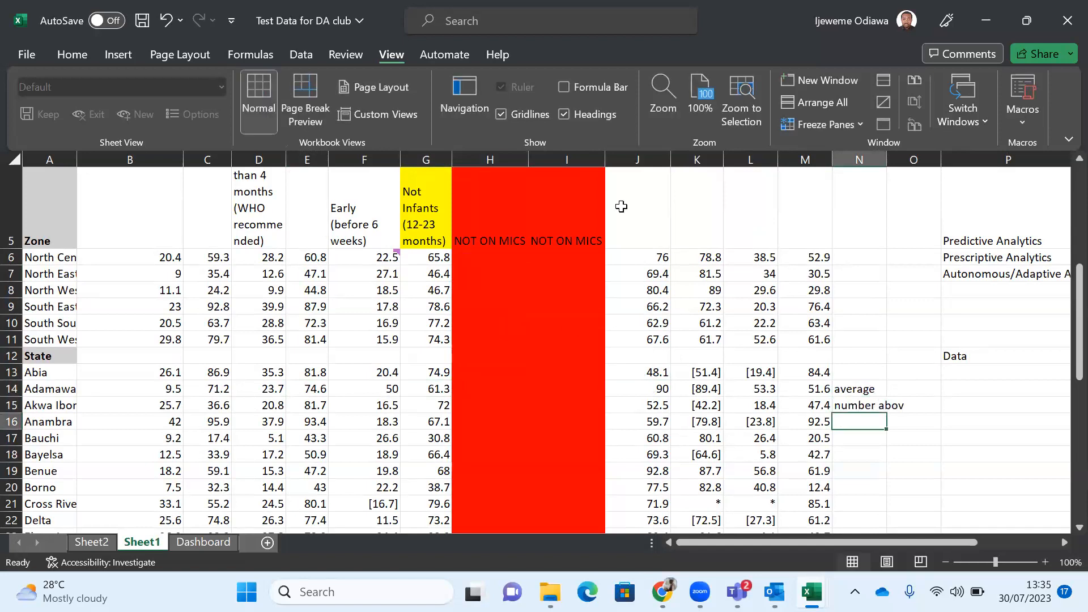
Step: Delete the two red "NOT ON MICS" columns, H and I, from the indicator table
scroll(487, 181, up, 2)
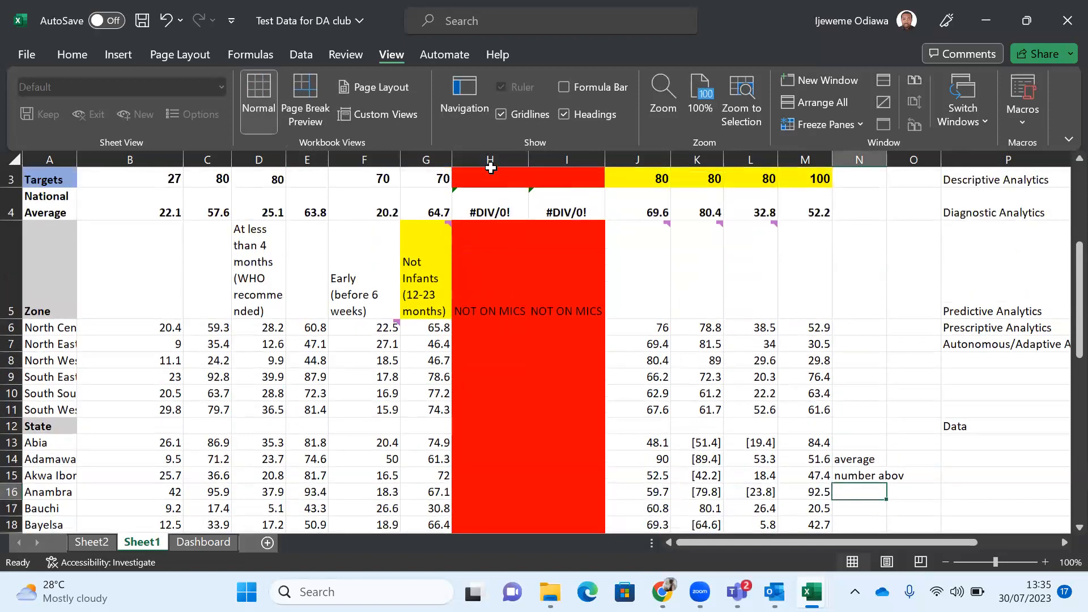
drag(490, 159, 541, 158)
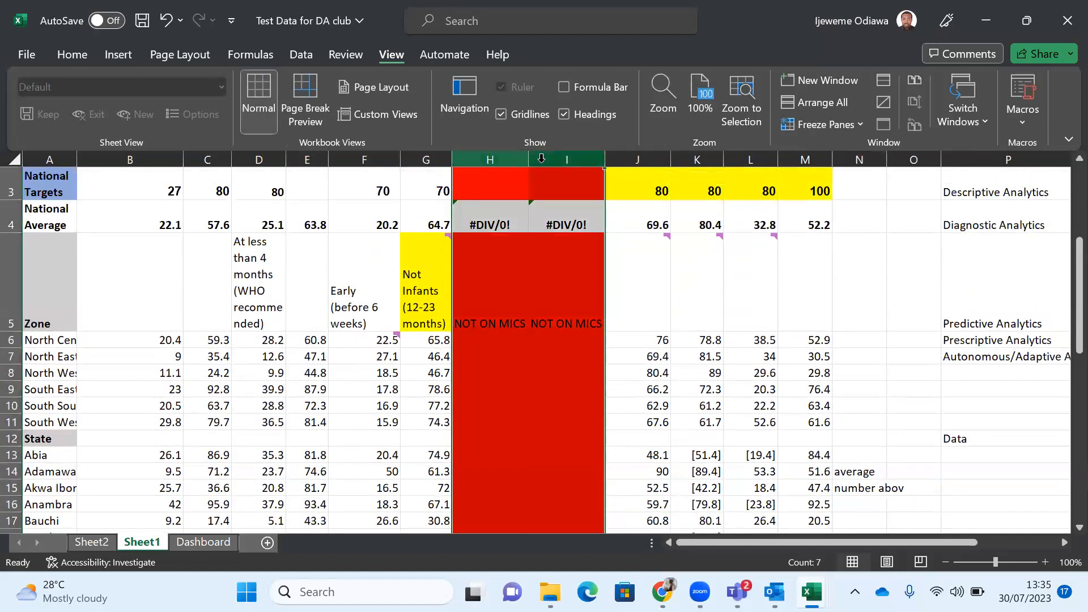
right_click(551, 162)
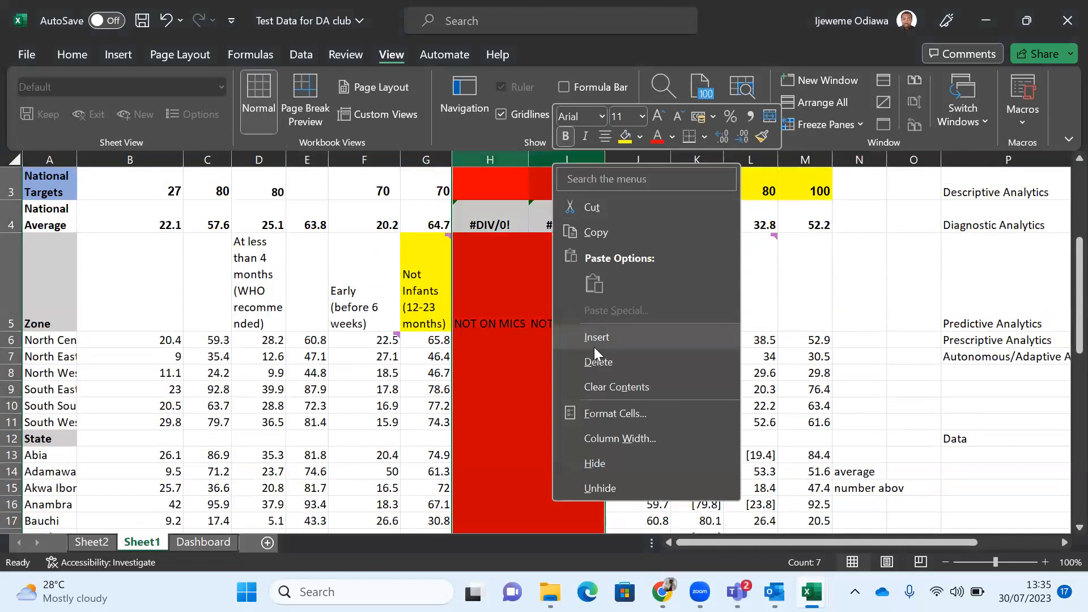
click(594, 363)
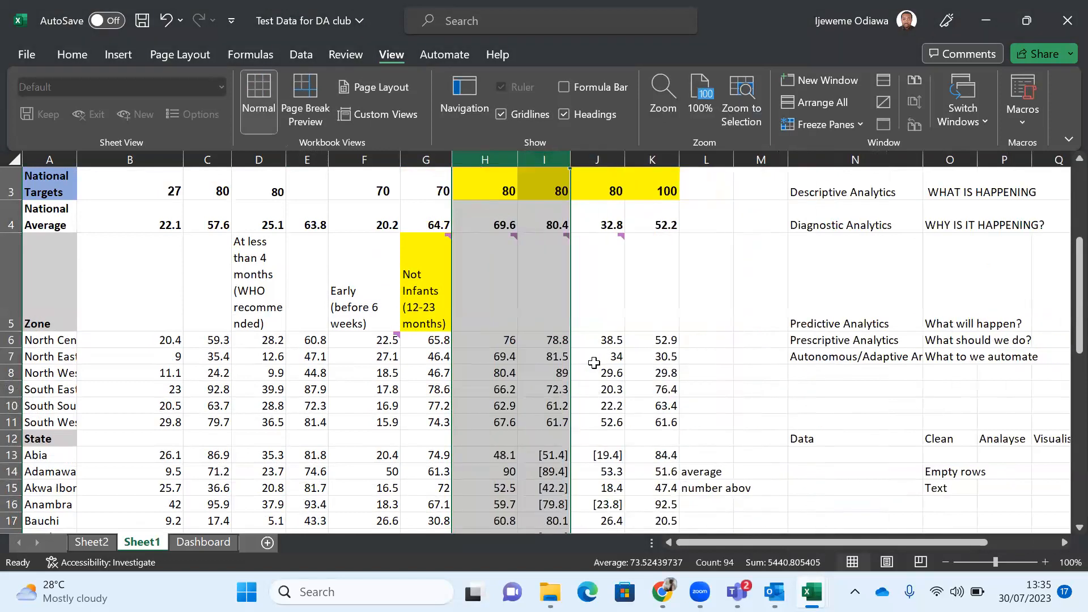
scroll(694, 401, up, 2)
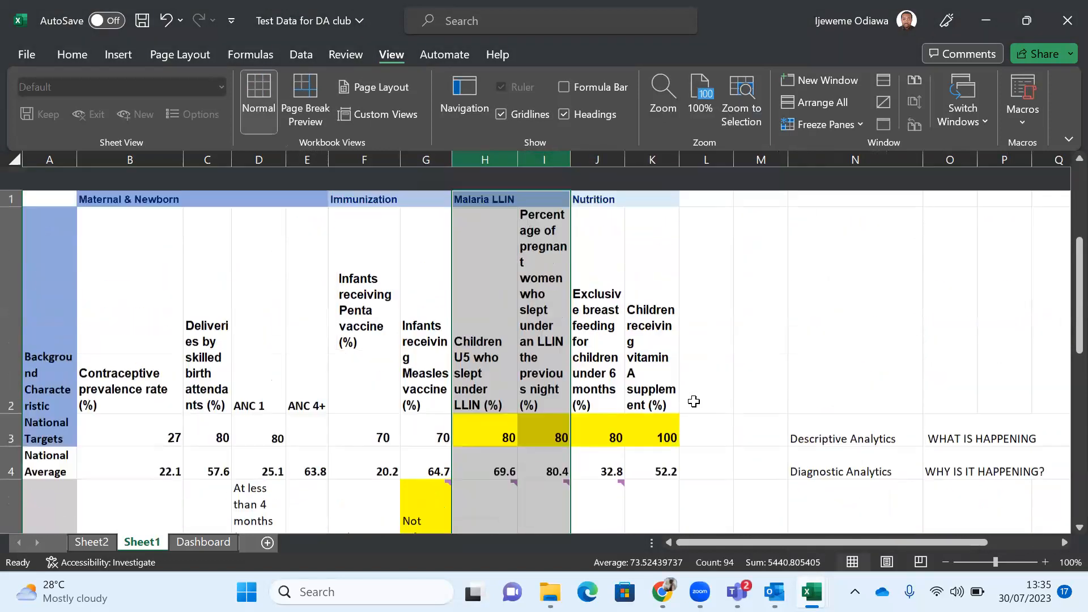
click(619, 420)
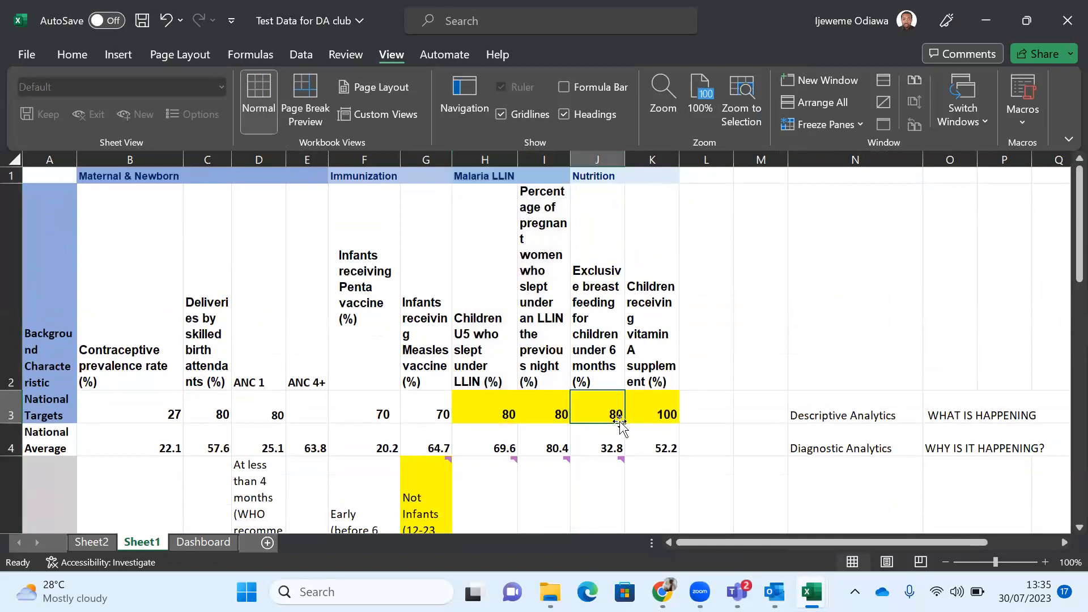
Step: Check the State heading row 12 across the indicator columns for empty cells
scroll(619, 420, down, 2)
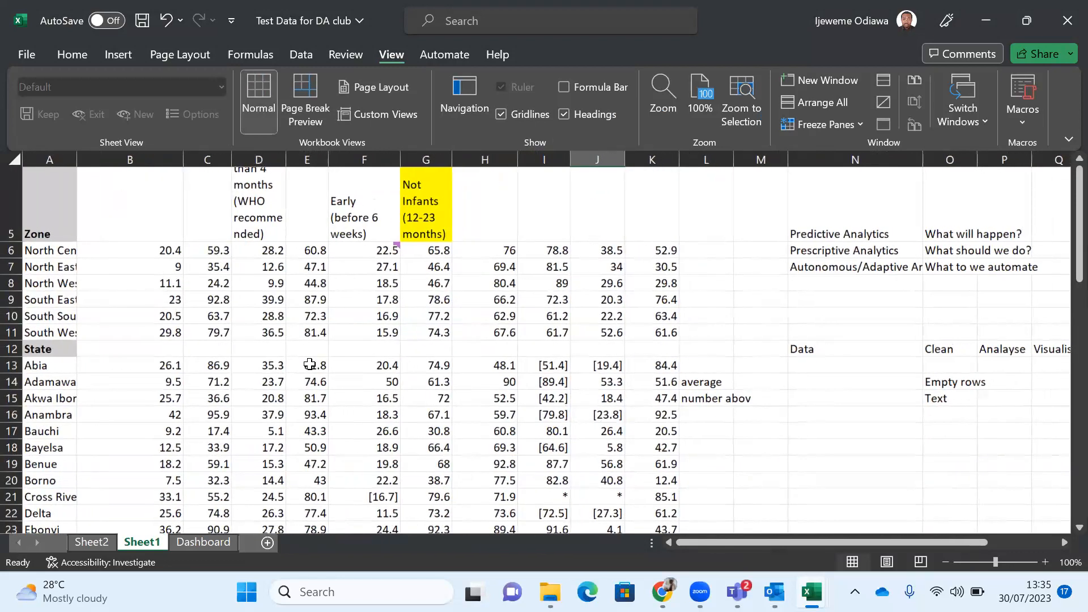
scroll(297, 267, down, 2)
scroll(296, 267, up, 3)
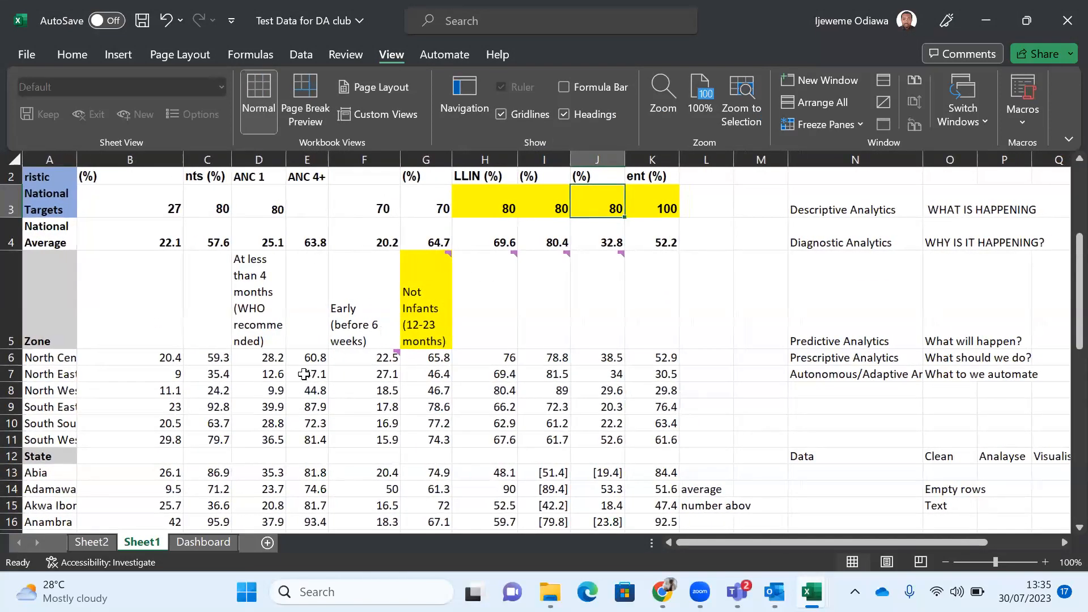
scroll(21, 331, down, 1)
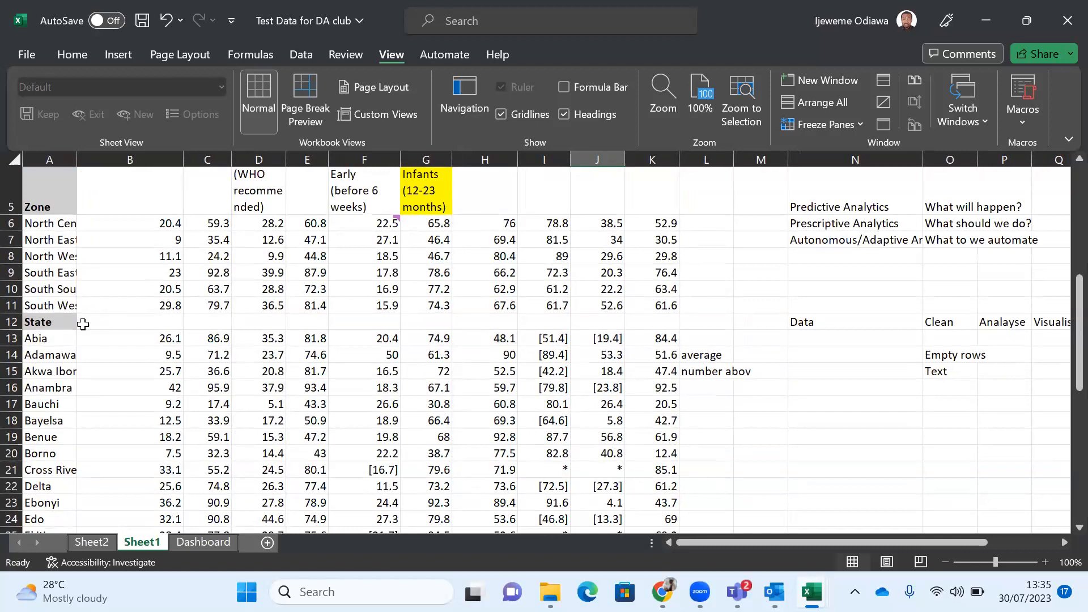
click(104, 324)
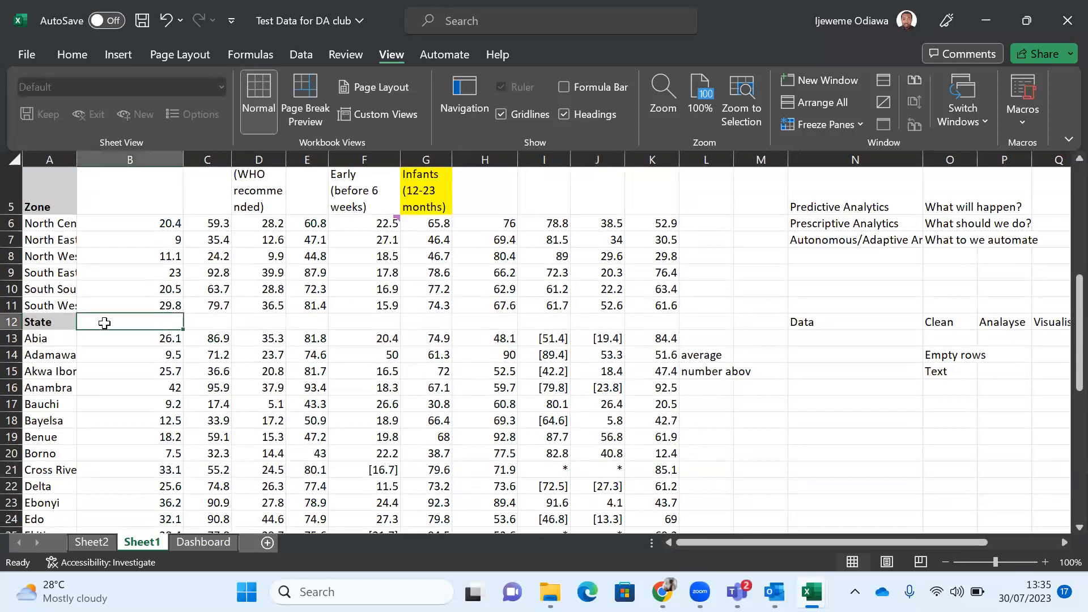
key(Right)
key(Right)
key(Right)
key(Right)
key(Right)
key(Right)
key(Right)
key(Right)
key(Right)
key(Right)
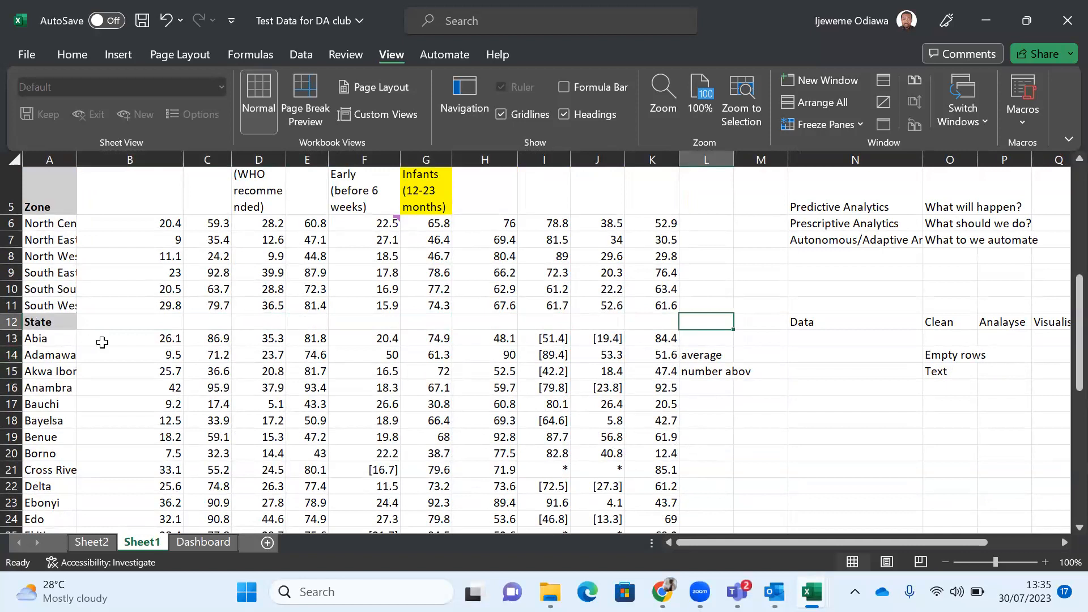
click(54, 323)
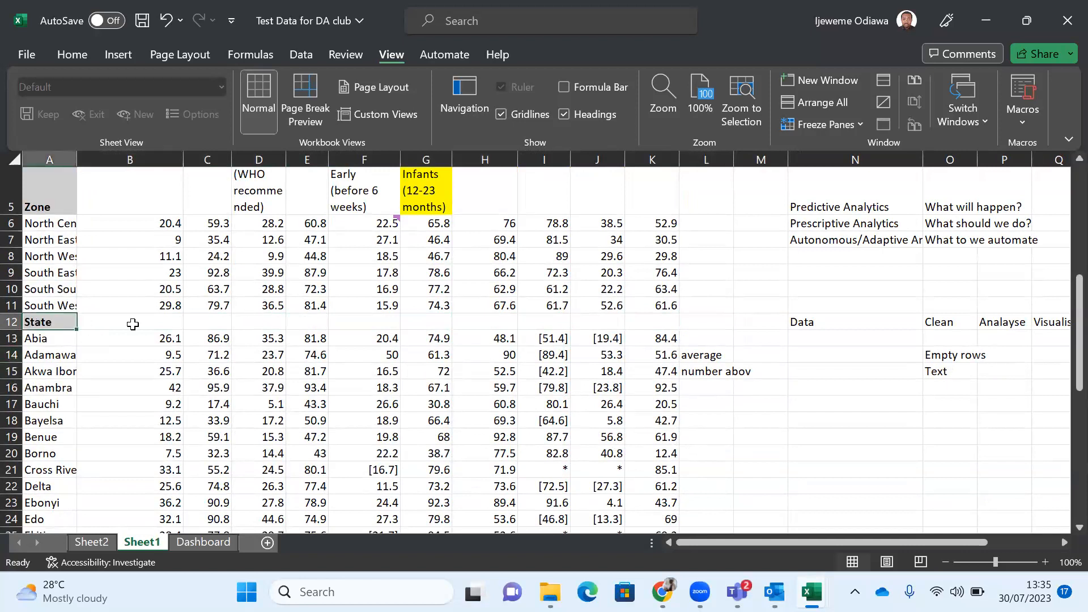
Step: Widen column A to fit the full zone and state names
scroll(130, 323, up, 1)
drag(47, 276, 666, 416)
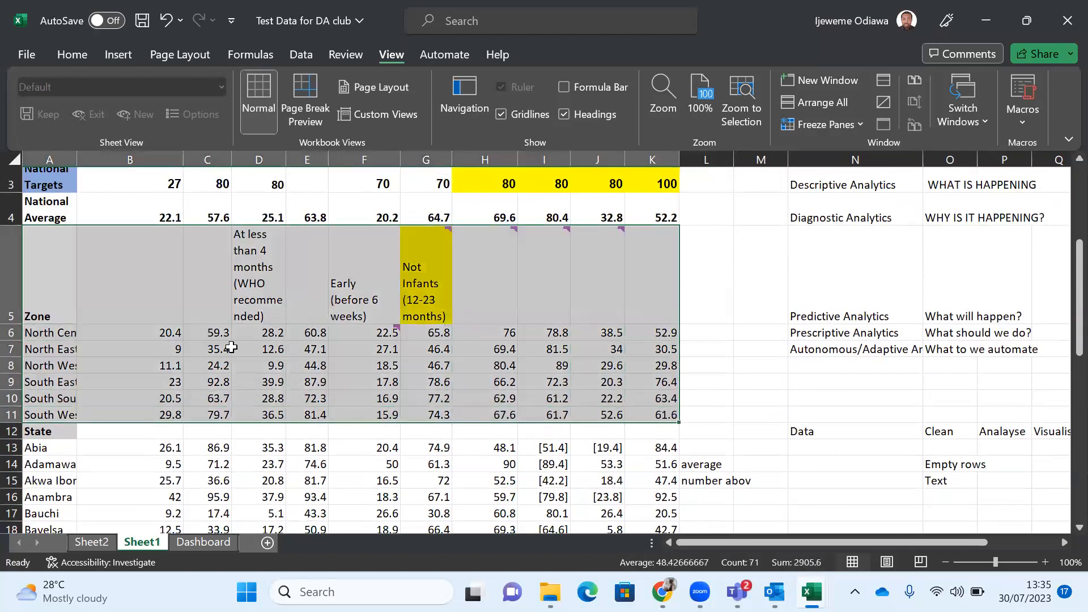
drag(75, 154, 97, 154)
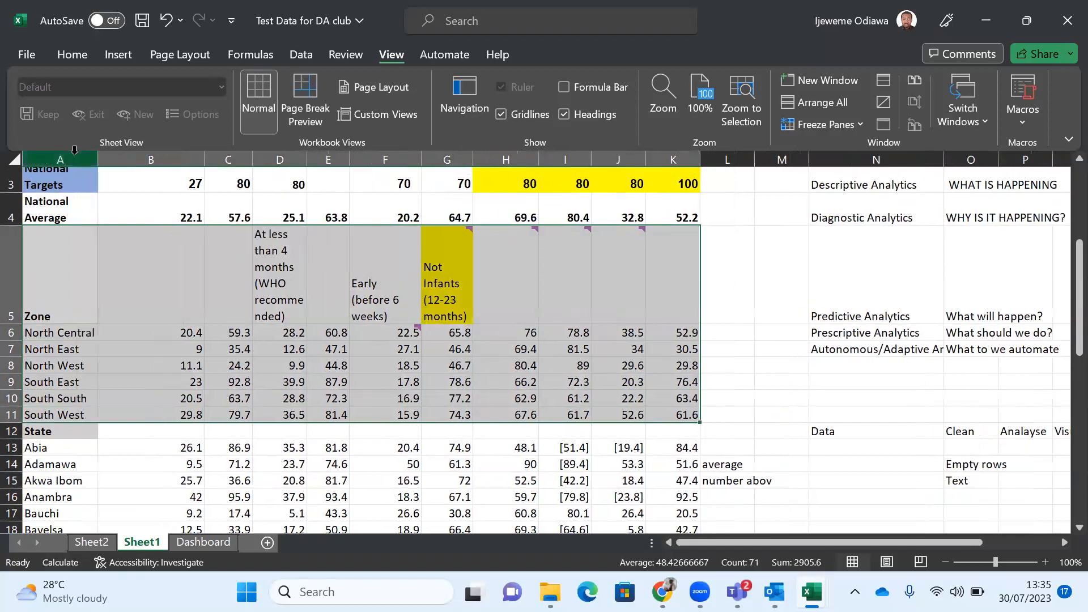
Step: Compare the zone rows from North Central to South West with the state rows listed beneath them
click(65, 361)
click(65, 338)
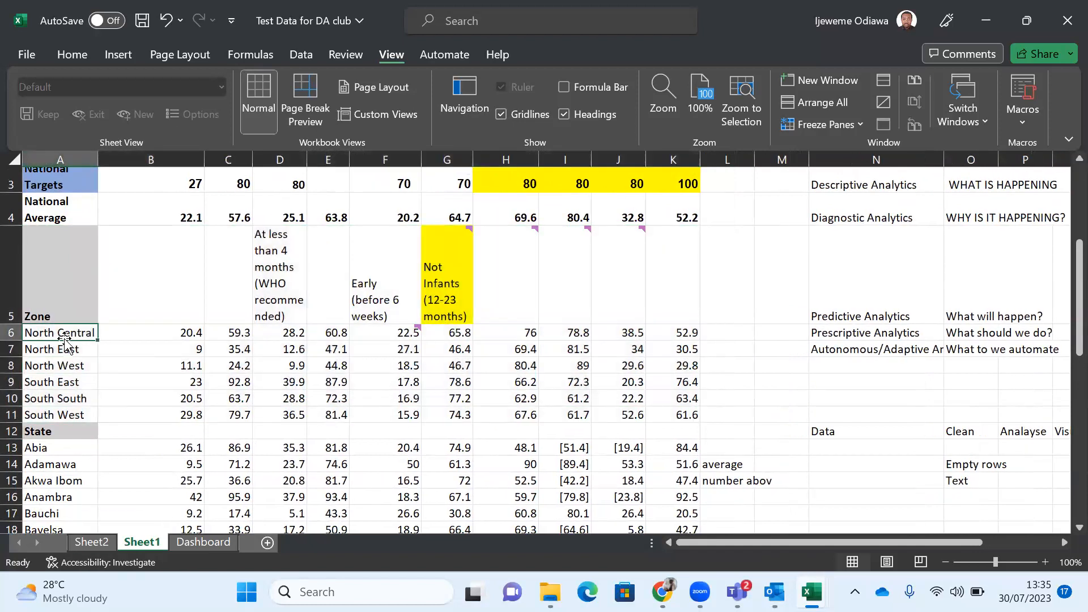
click(67, 364)
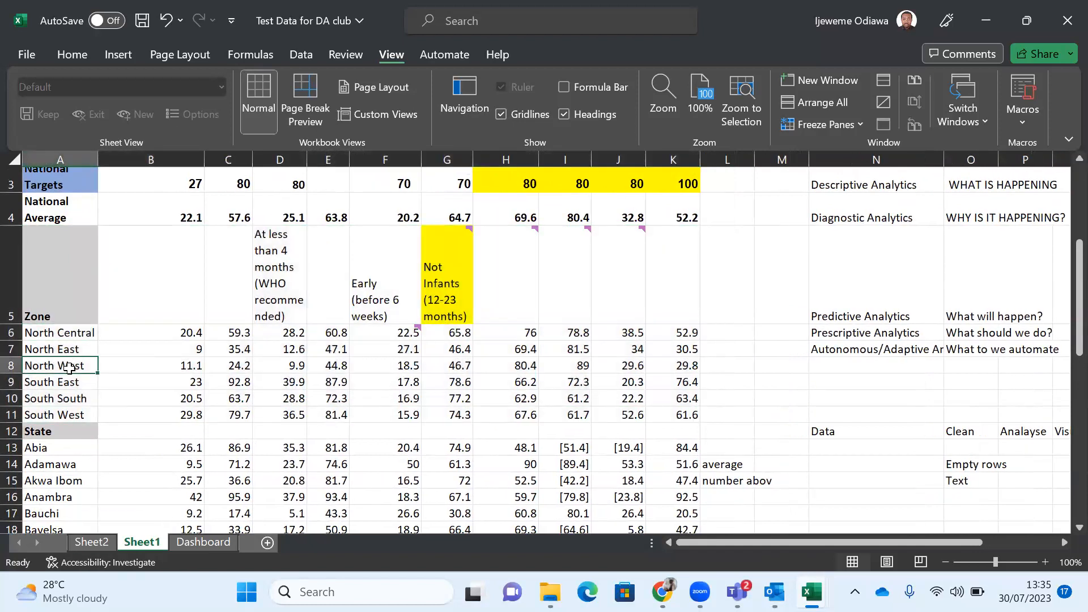
click(77, 430)
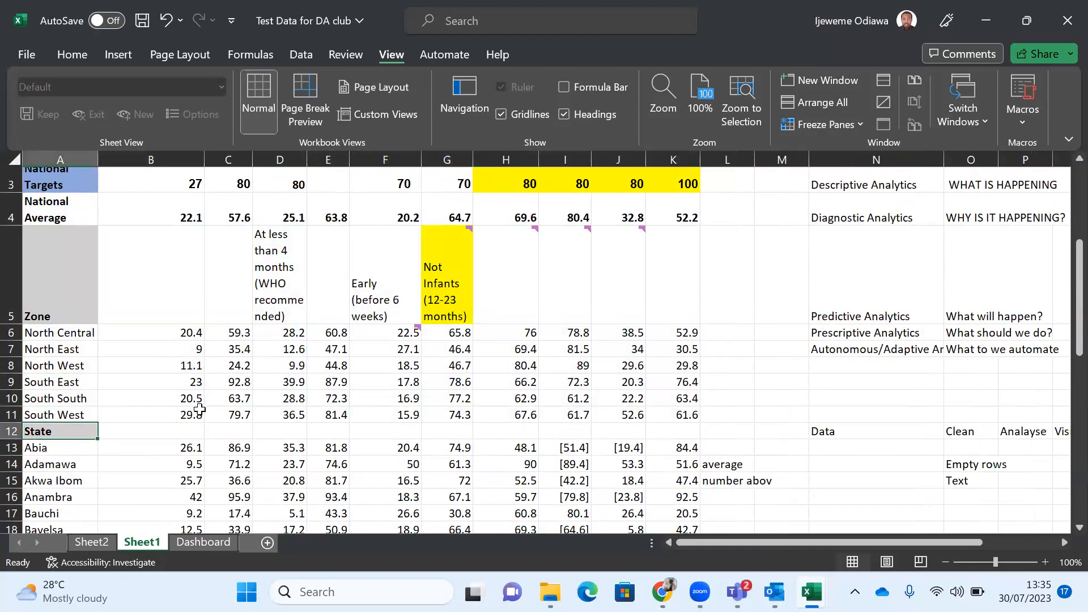
scroll(36, 281, down, 2)
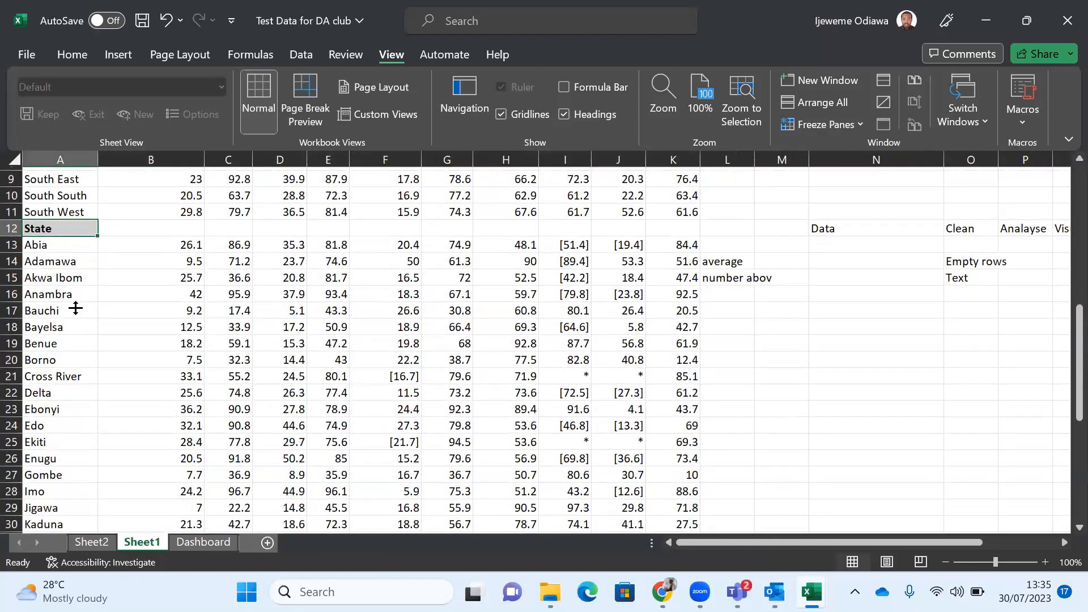
scroll(75, 307, down, 8)
scroll(75, 307, up, 8)
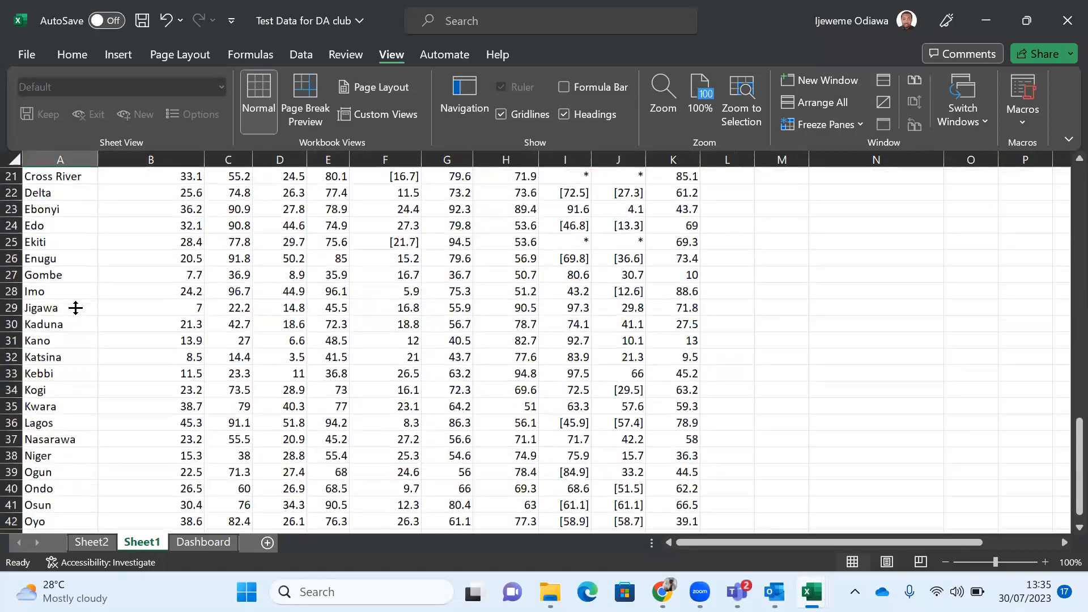
scroll(75, 308, up, 3)
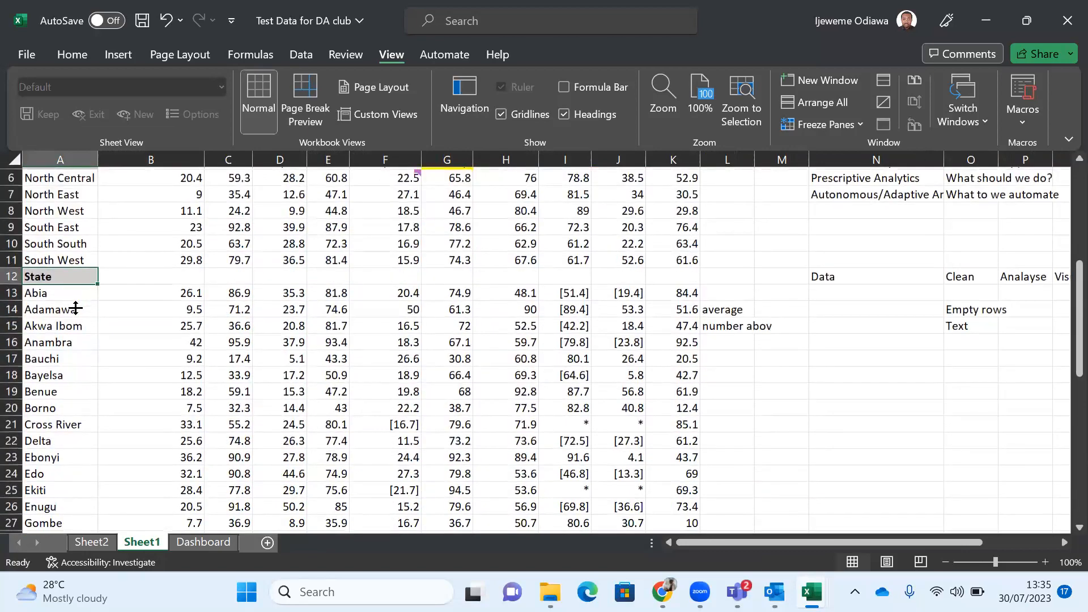
scroll(75, 308, down, 2)
scroll(75, 308, up, 3)
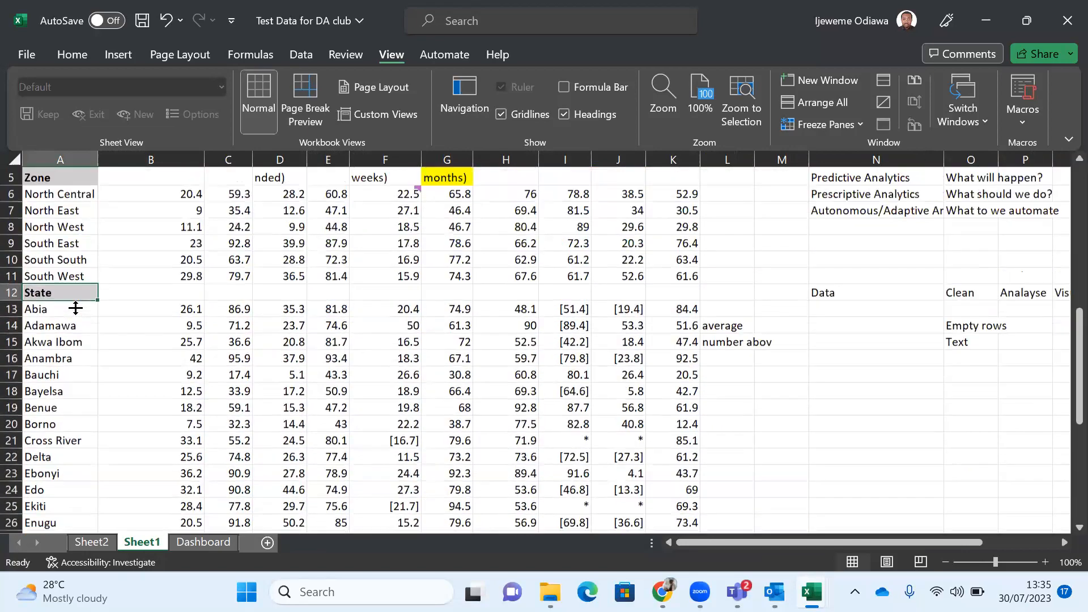
click(75, 308)
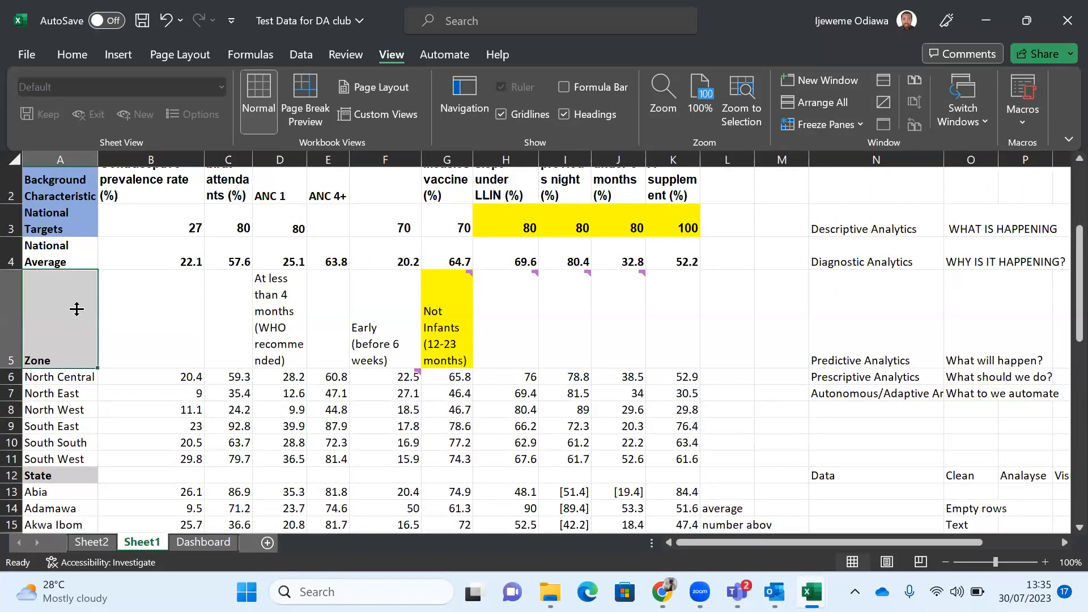
key(shift+Down)
key(shift+Down)
key(shift+Down)
key(shift+Down)
key(shift+Down)
key(shift+Down)
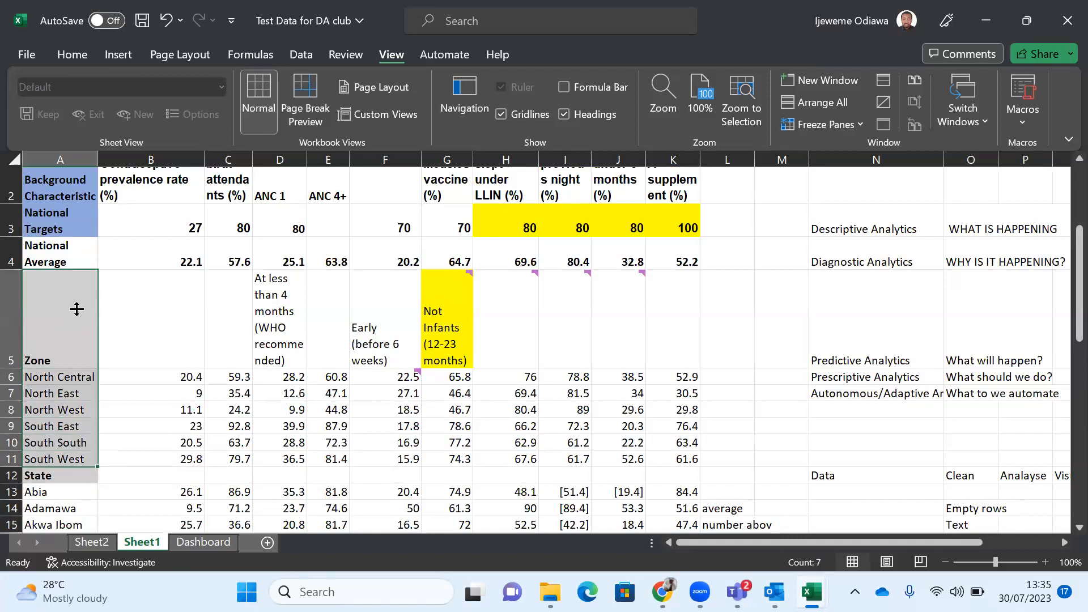
key(shift+Right)
key(shift+Right)
key(shift+Right)
key(shift+Right)
key(shift+Right)
key(shift+Right)
key(shift+Right)
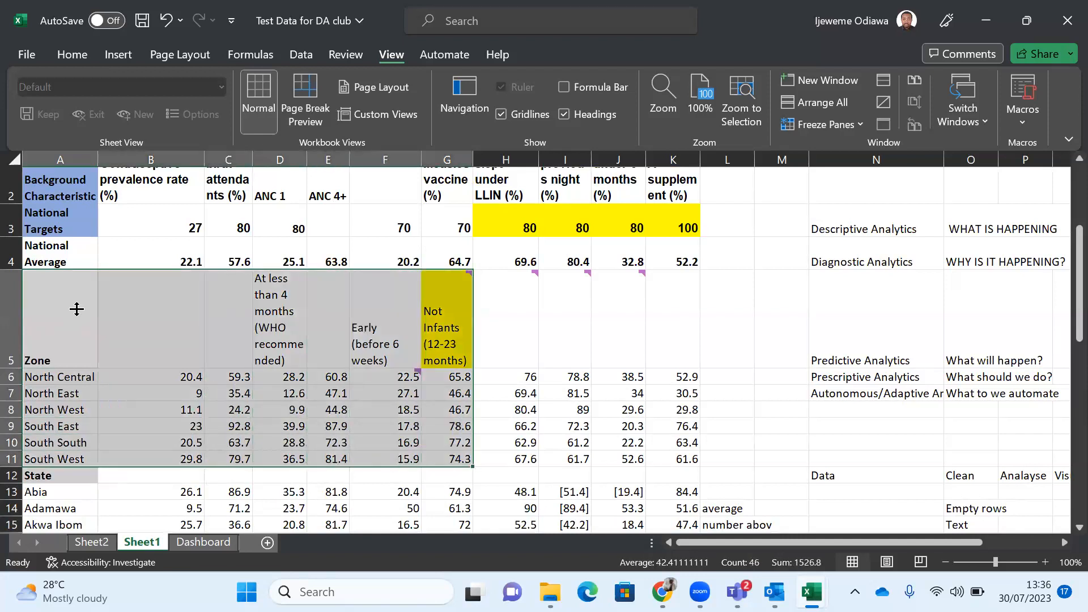
key(shift+Right)
key(shift+Right)
key(shift+Right)
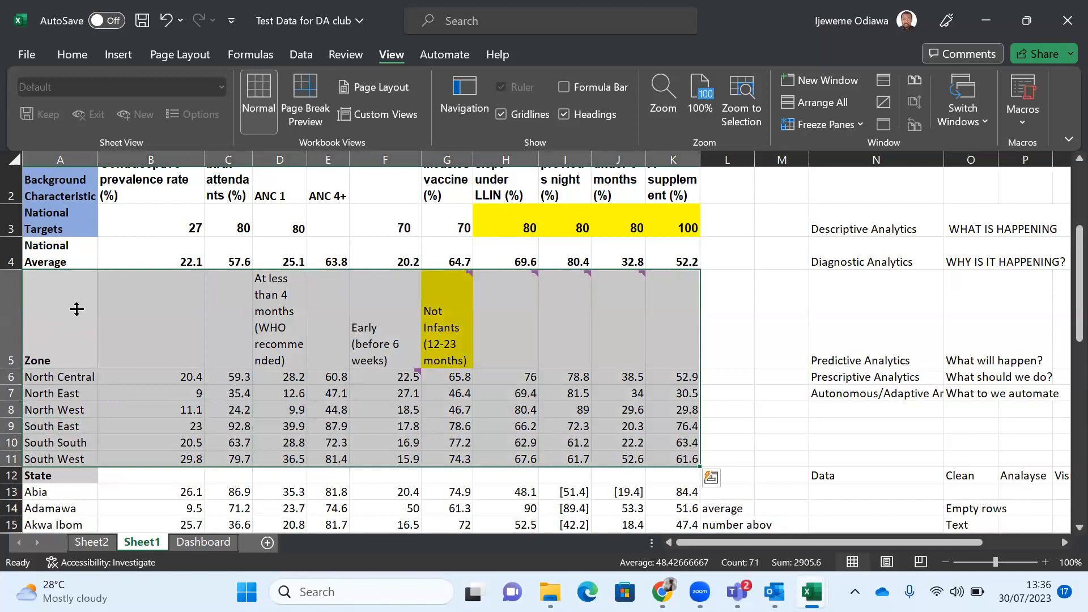
Step: Cut the block A3:K11, from the National Targets row through the South West zone row
click(74, 219)
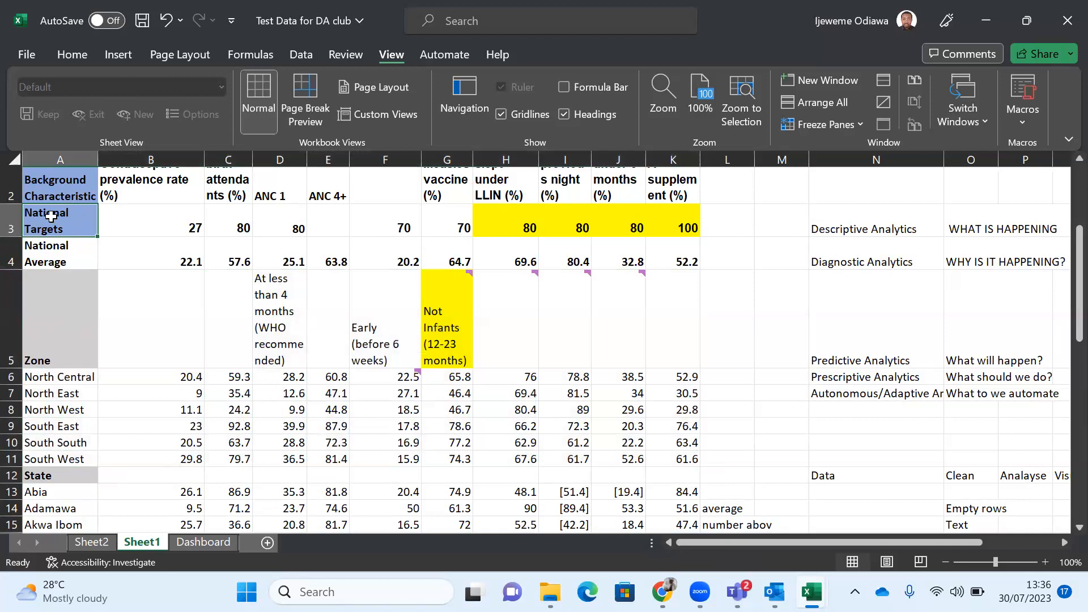
scroll(51, 216, up, 2)
scroll(50, 216, down, 2)
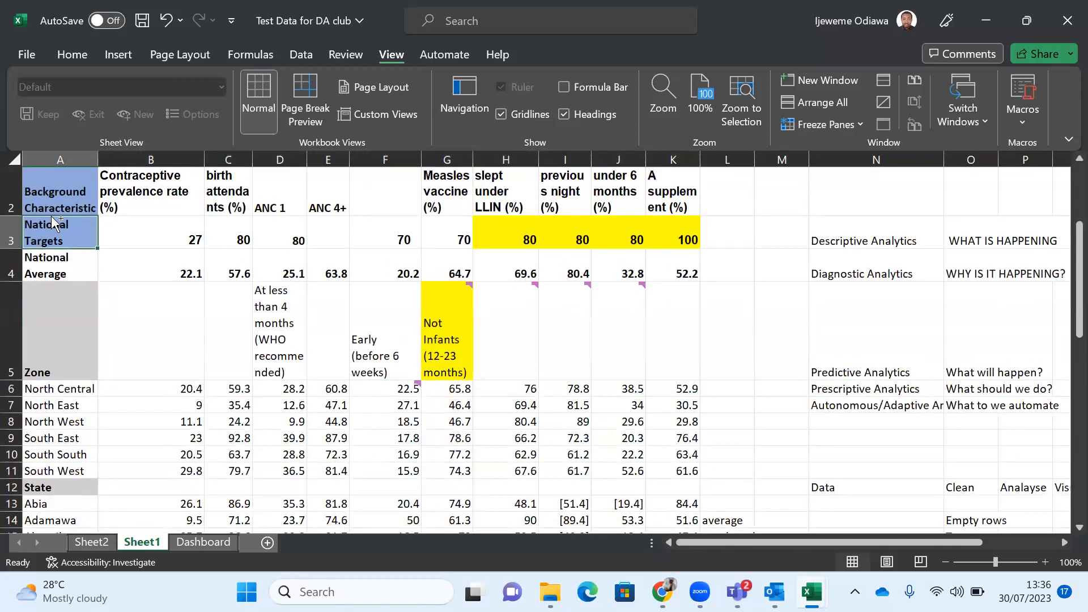
key(shift+Down)
key(shift+Down)
key(shift+Down)
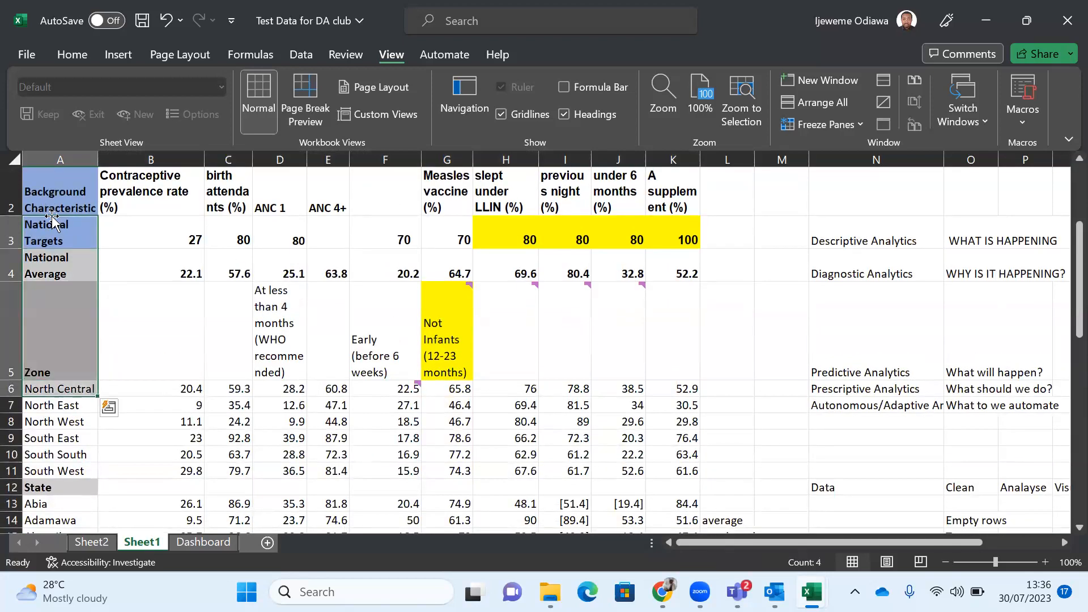
key(shift+Down)
key(shift+Down)
key(shift+Down)
key(shift+Down)
key(shift+Down)
key(shift+Right)
key(shift+Right)
key(shift+Right)
key(shift+Right)
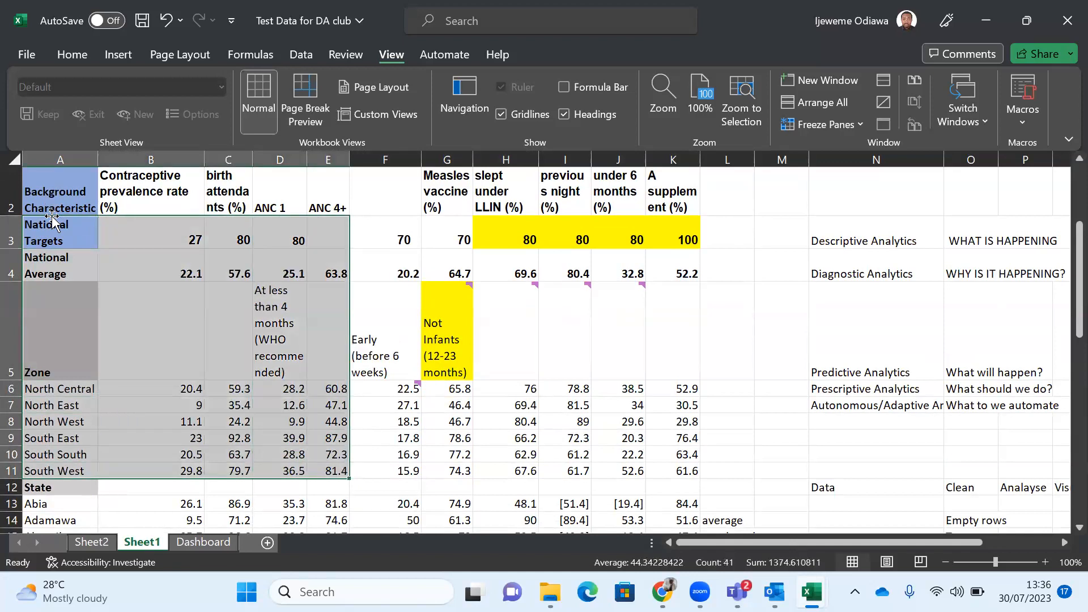
key(shift+Right)
key(shift+Right)
key(shift+Right)
key(shift+Right)
key(shift+Right)
key(shift+Right)
key(ctrl+c)
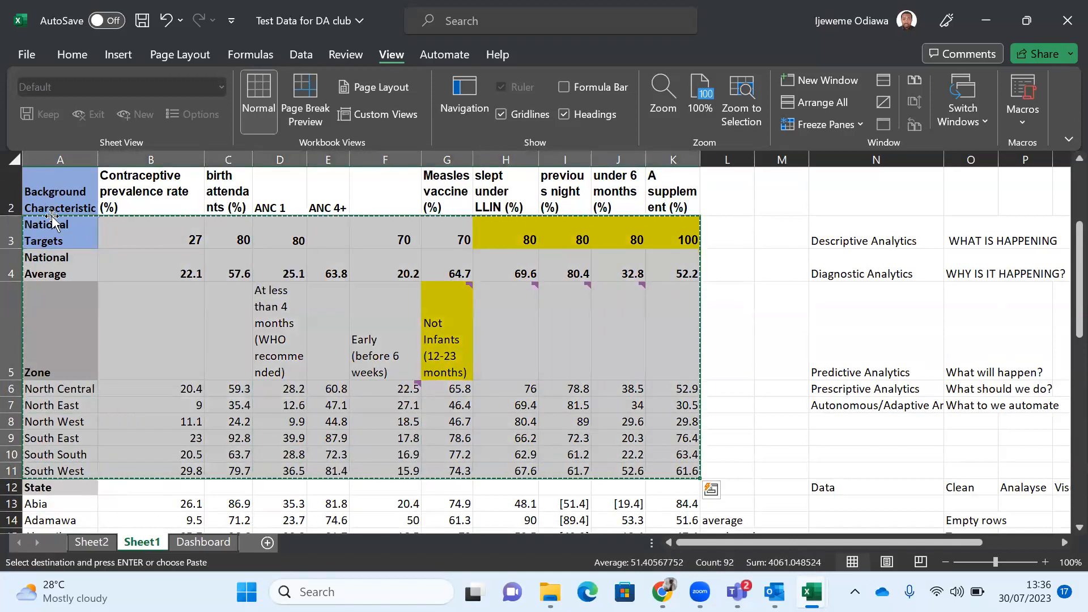
Step: Paste the cut targets, averages and zone rows at A56, below the FCT row
scroll(204, 306, down, 11)
scroll(204, 306, down, 3)
click(59, 332)
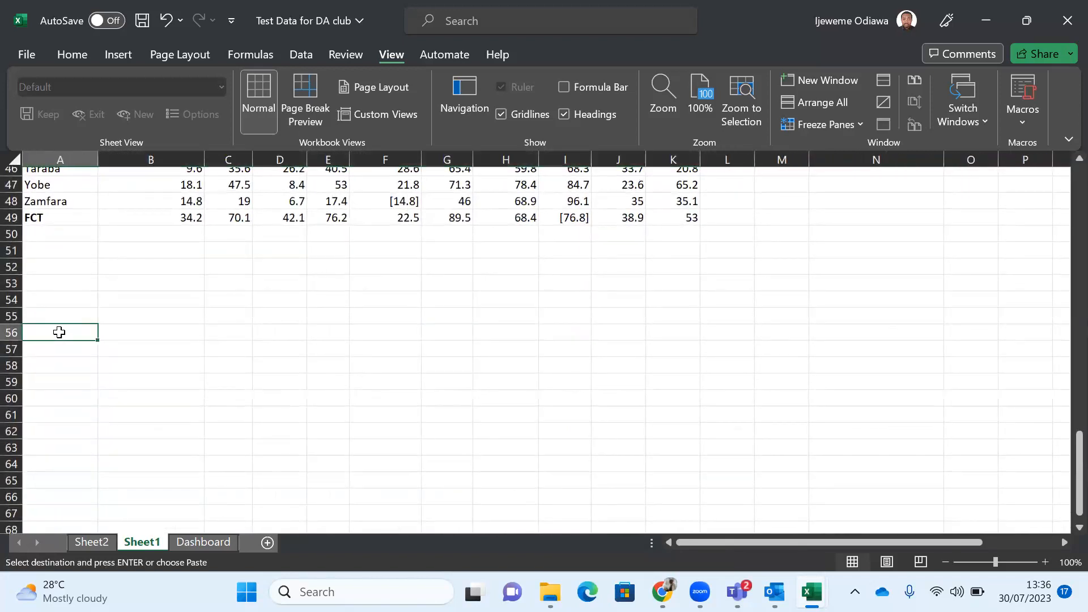
right_click(59, 332)
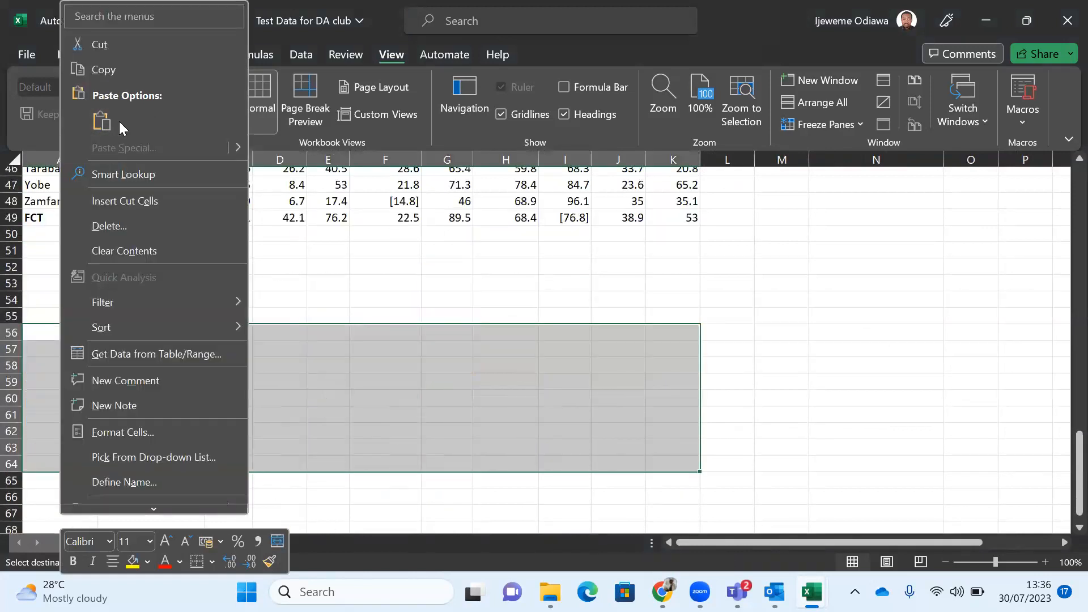
click(100, 122)
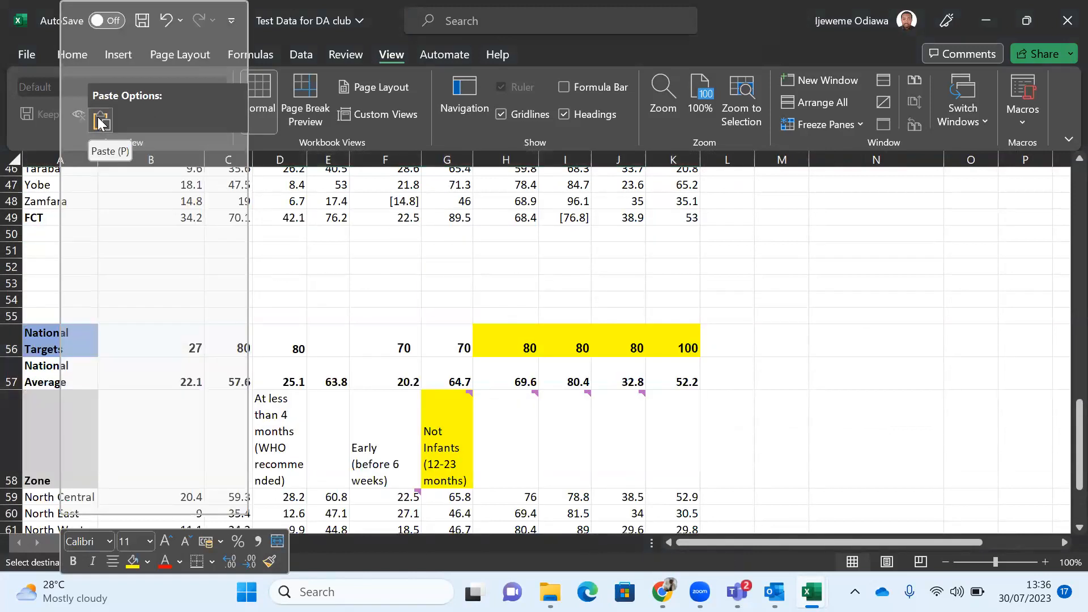
key(Escape)
scroll(257, 227, up, 15)
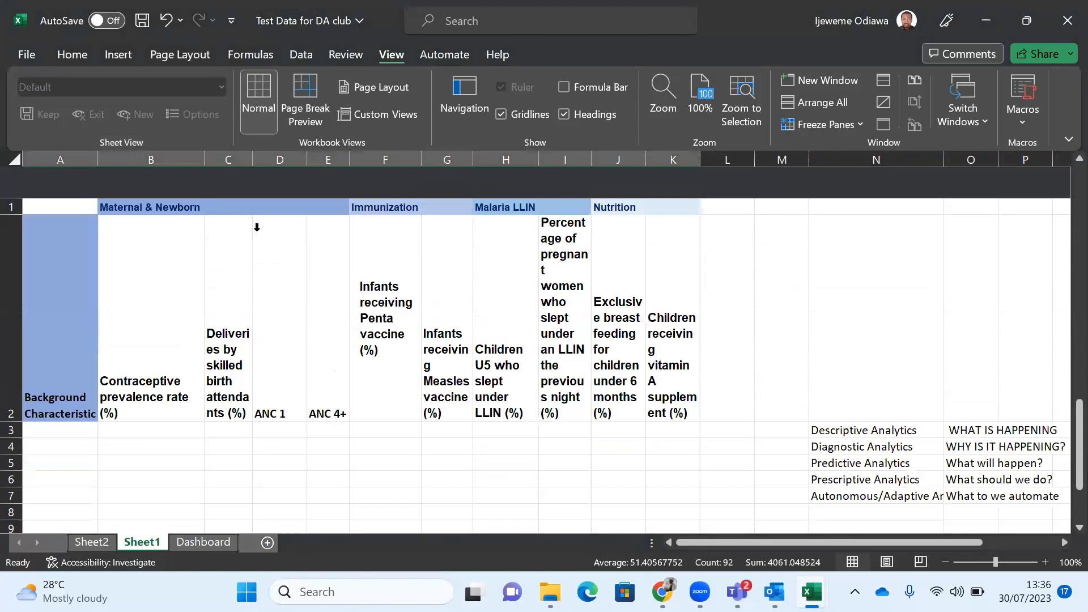
scroll(256, 227, down, 3)
scroll(203, 335, down, 1)
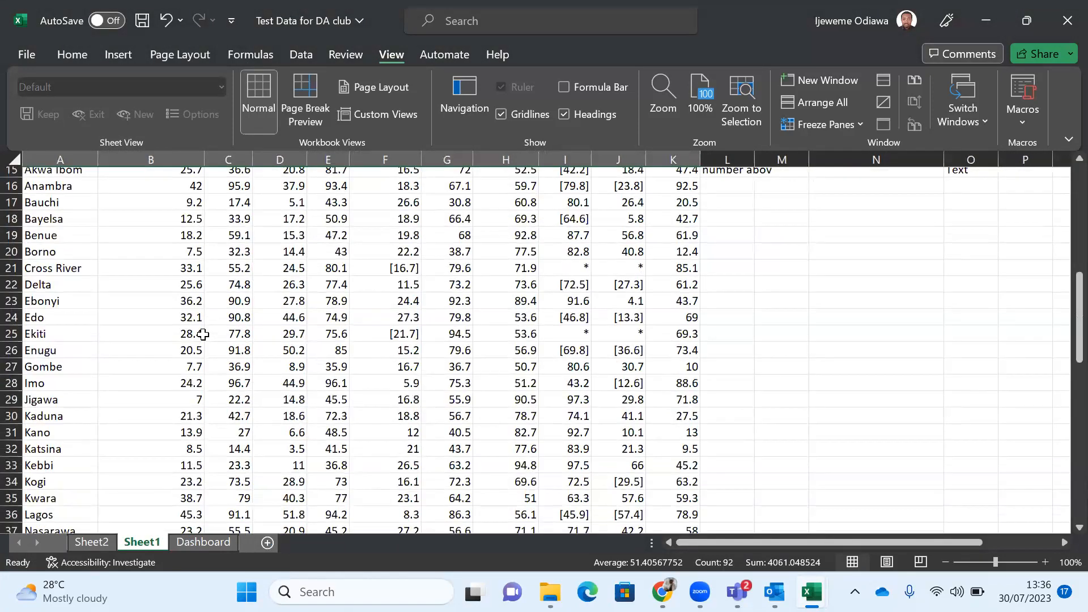
Step: Cut the state block A12:K49, from the State heading row through the FCT row
scroll(43, 282, up, 4)
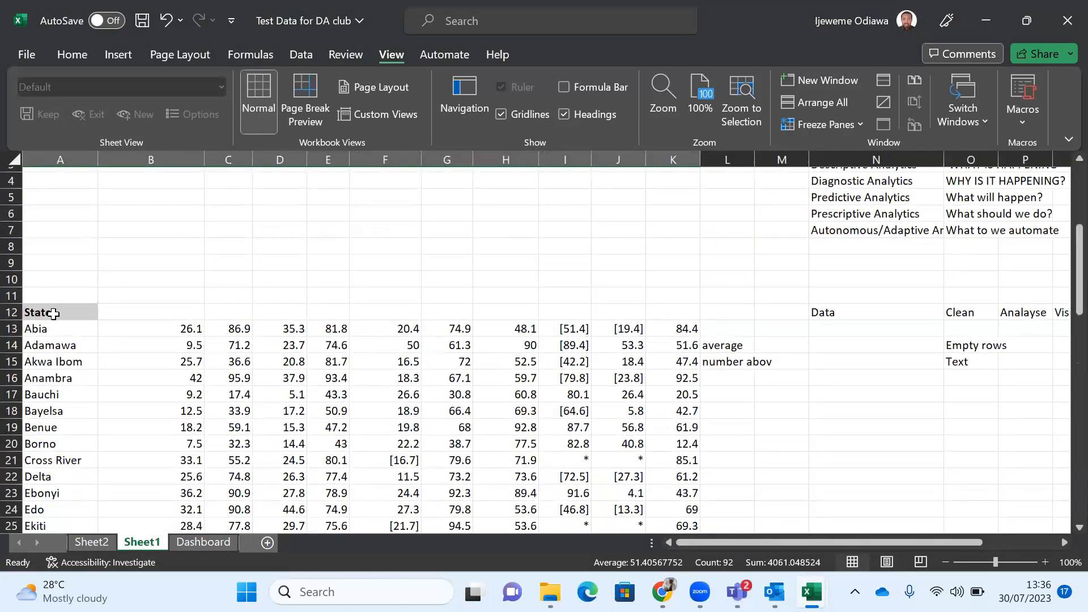
scroll(51, 319, up, 2)
scroll(51, 325, down, 1)
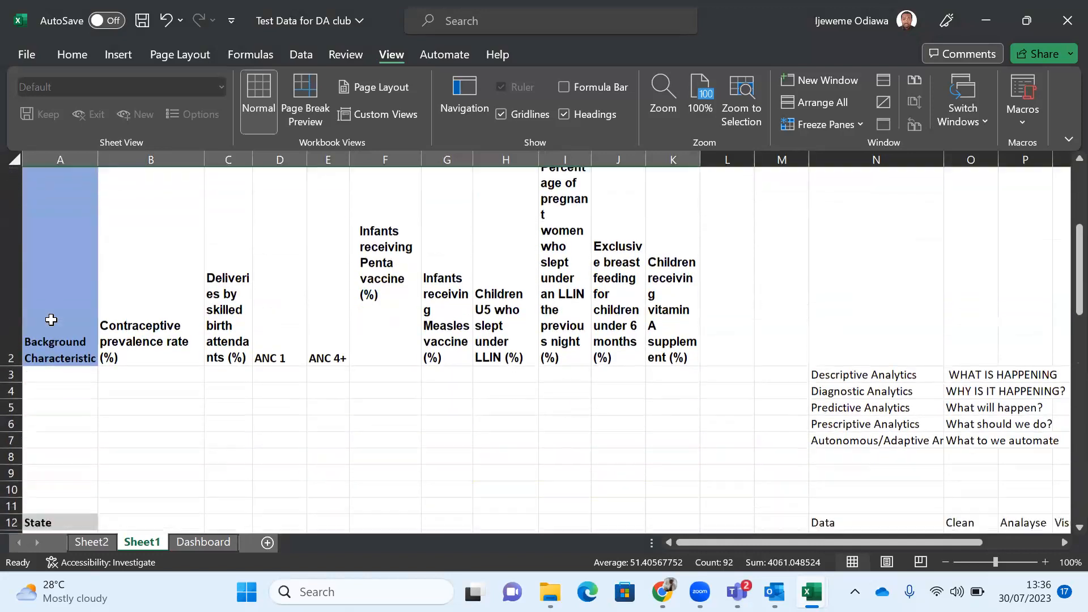
click(50, 344)
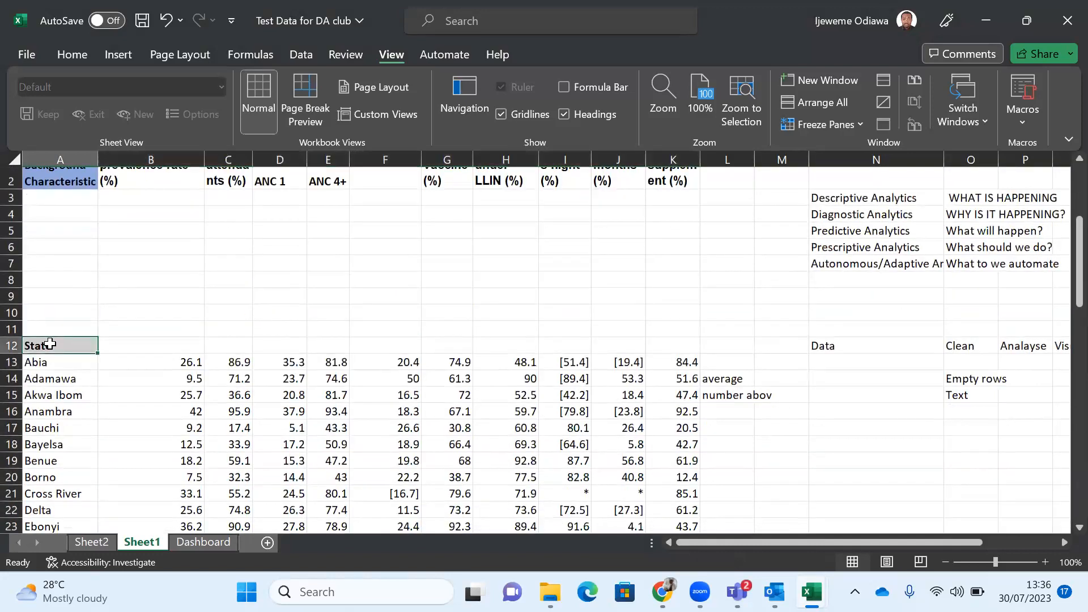
scroll(51, 344, down, 3)
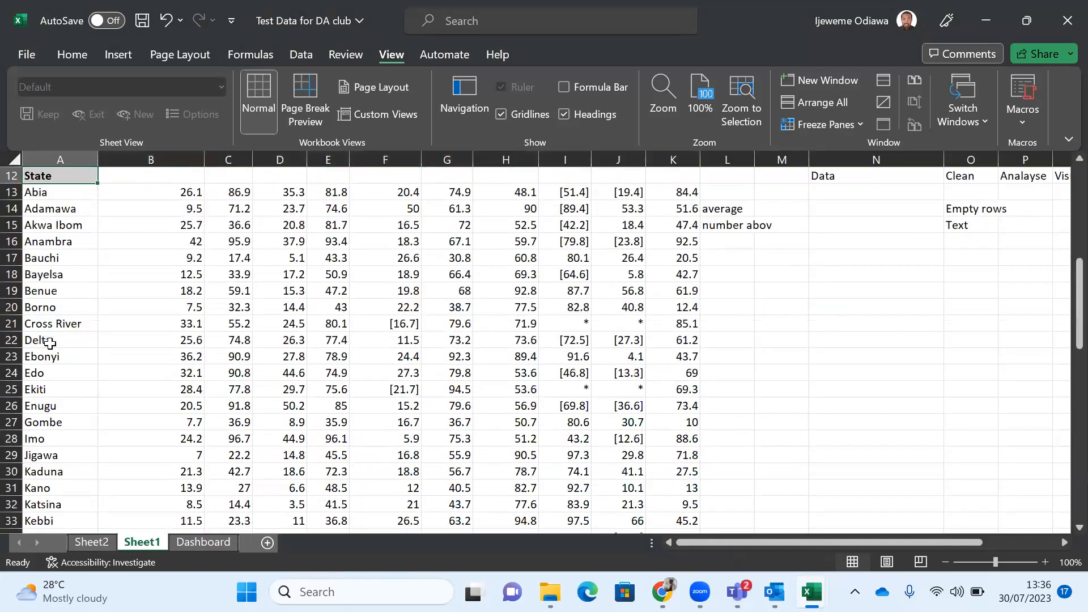
key(ctrl+shift+Down)
key(ctrl+shift+Right)
scroll(48, 345, up, 3)
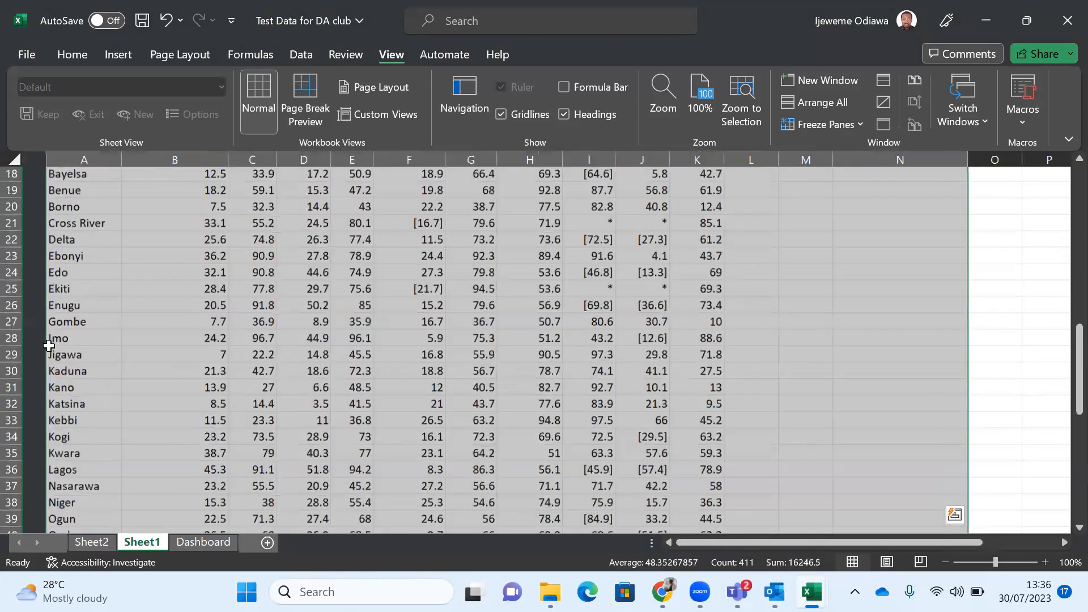
key(shift+Left)
key(shift+Left)
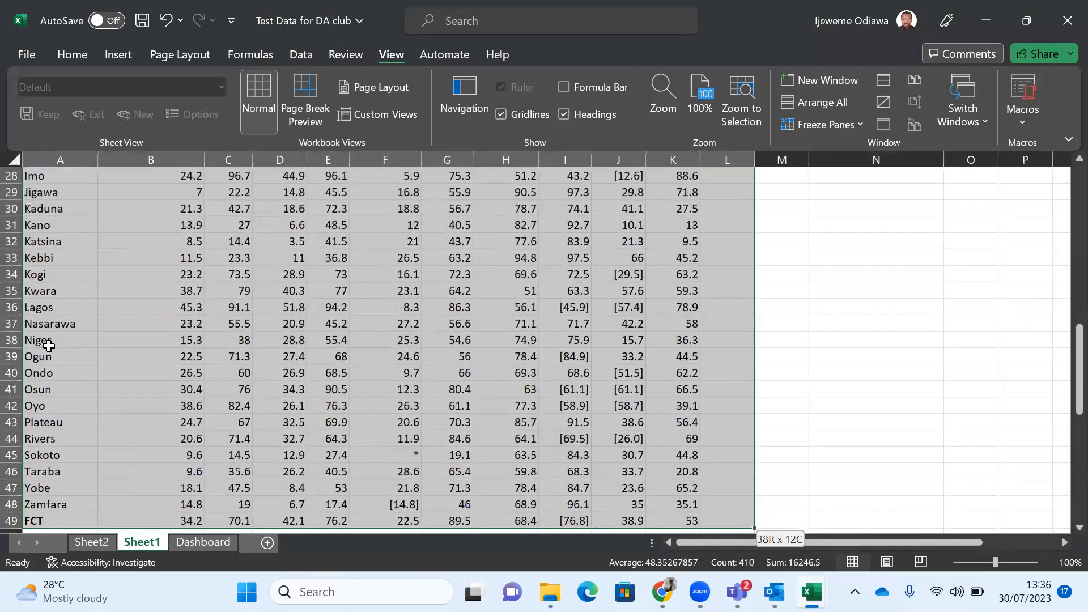
key(shift+Left)
key(ctrl+c)
Step: Paste the cut state block at A3, directly beneath the indicator header row
scroll(48, 346, up, 9)
click(66, 356)
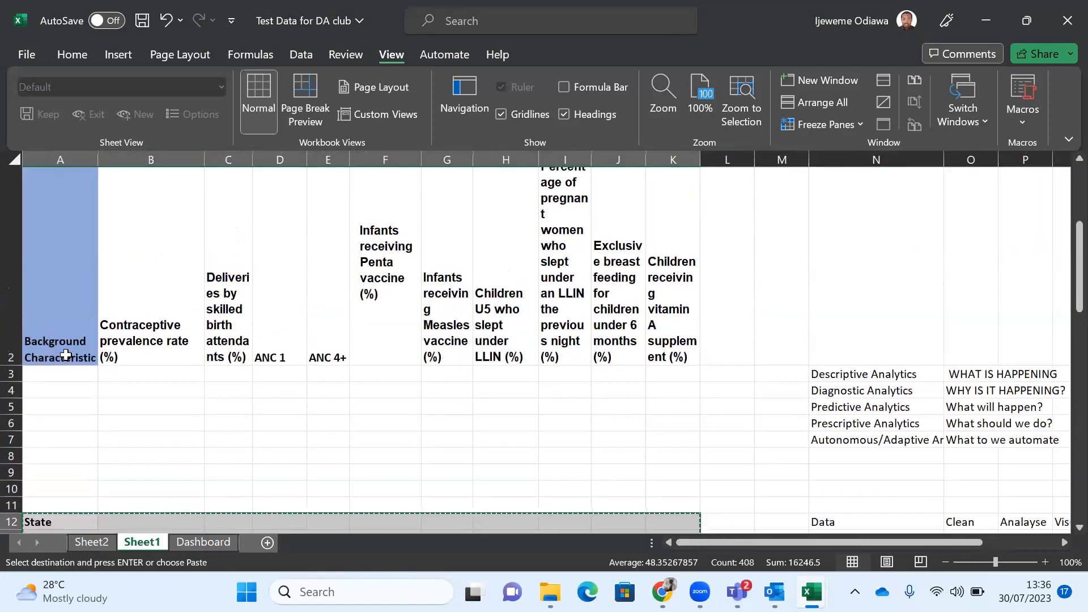
click(49, 377)
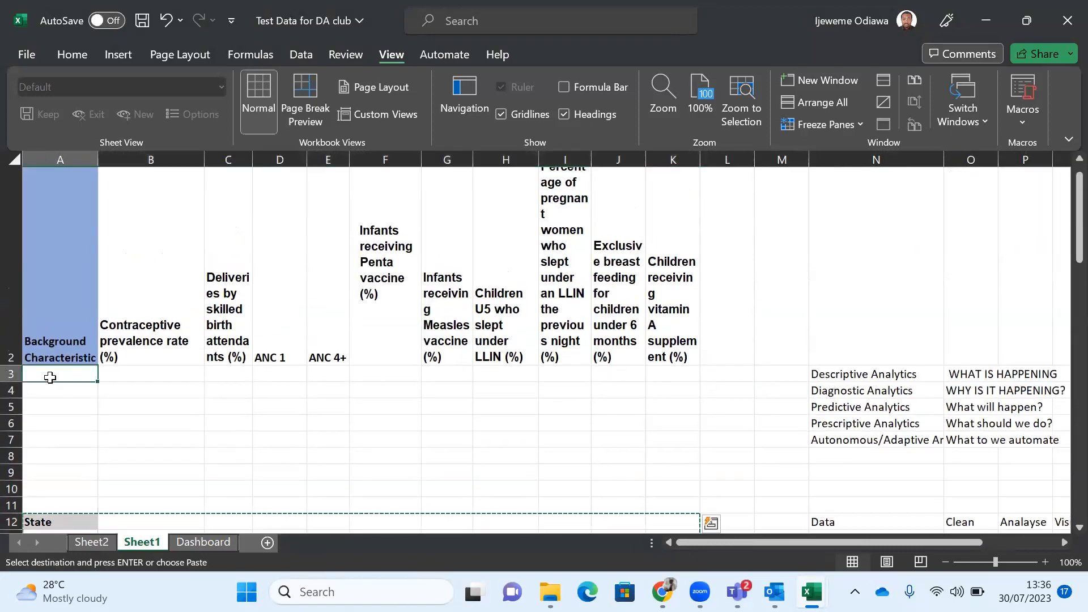
key(Return)
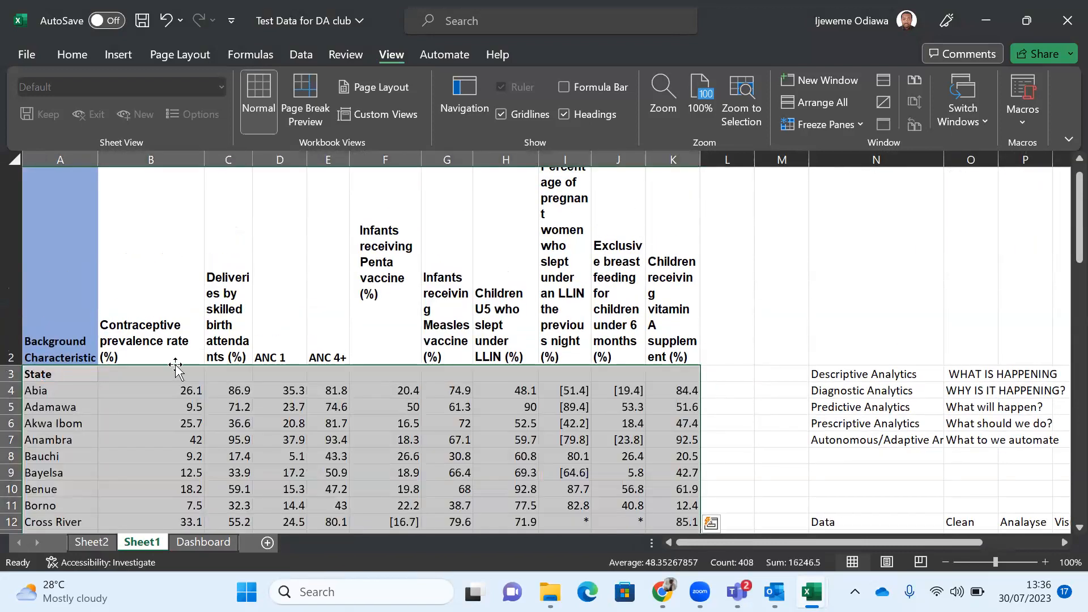
Step: Move the State heading from A3 into A2, replacing the Background Characteristic header
click(51, 369)
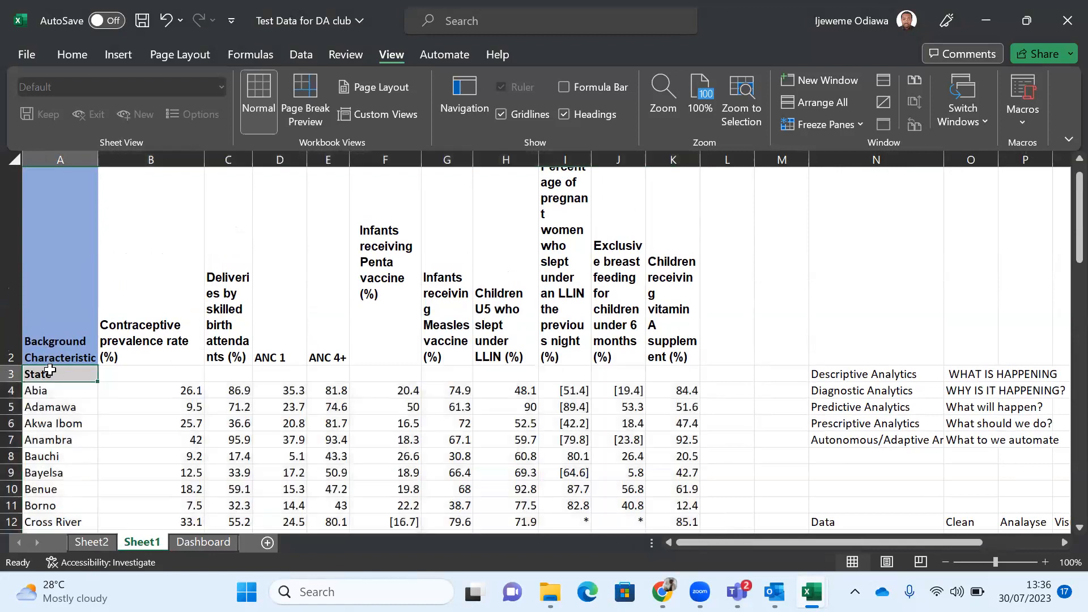
key(ctrl+c)
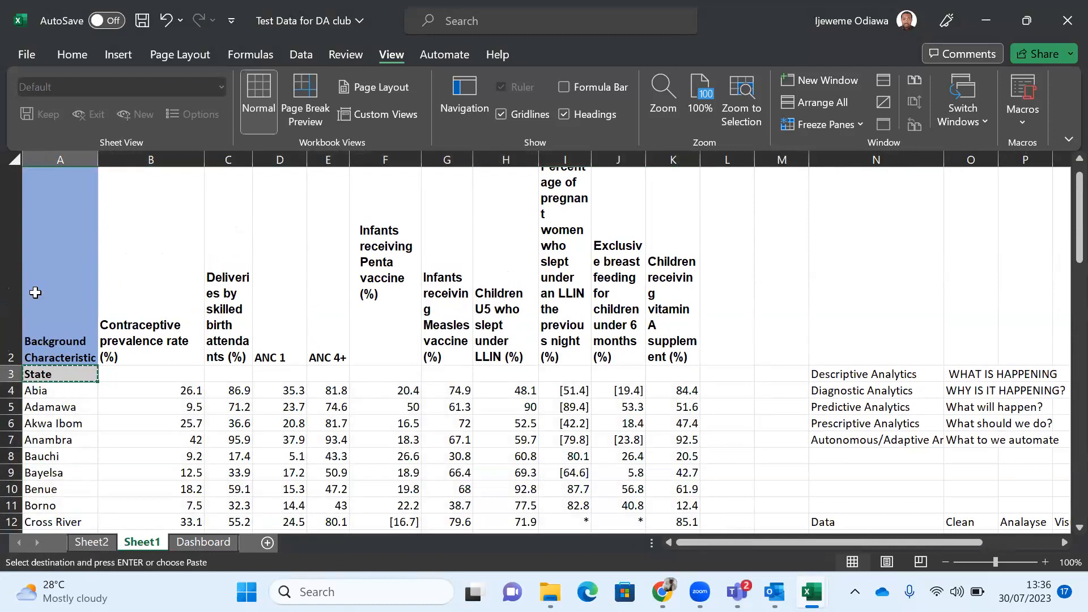
key(Return)
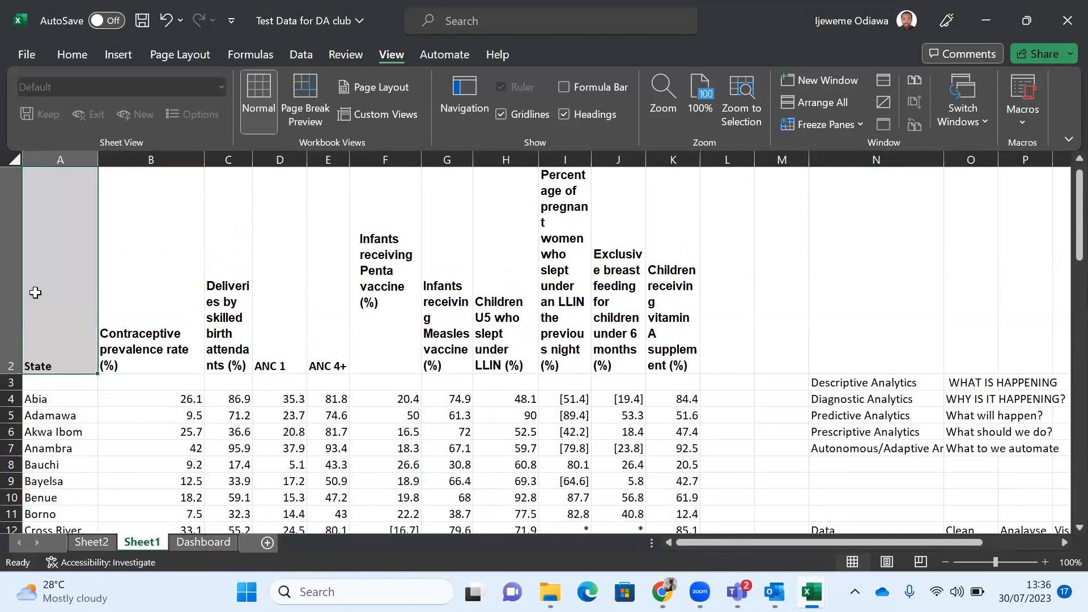
click(442, 401)
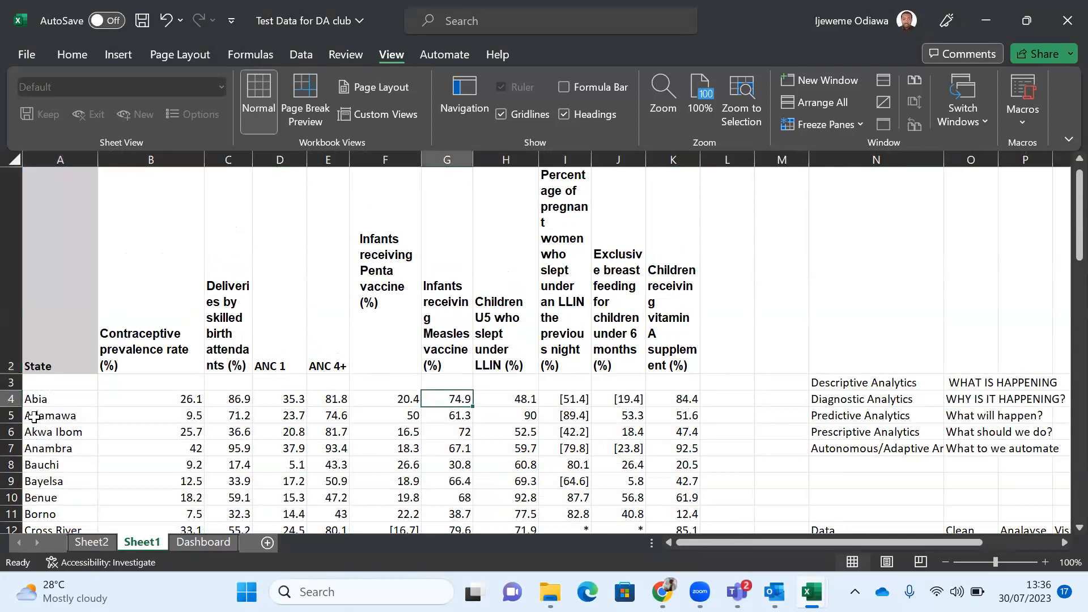
Step: Move the state rows A4:K40, Abia through FCT, up to A3 to close the empty row under the headers
click(49, 401)
key(ctrl+shift+Up)
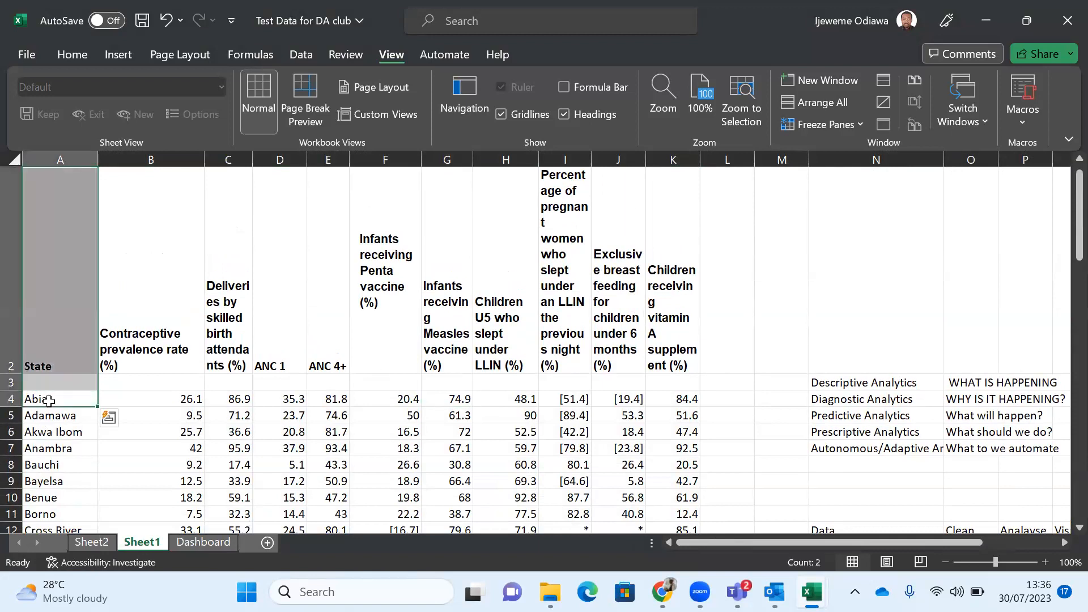
key(Down)
click(48, 401)
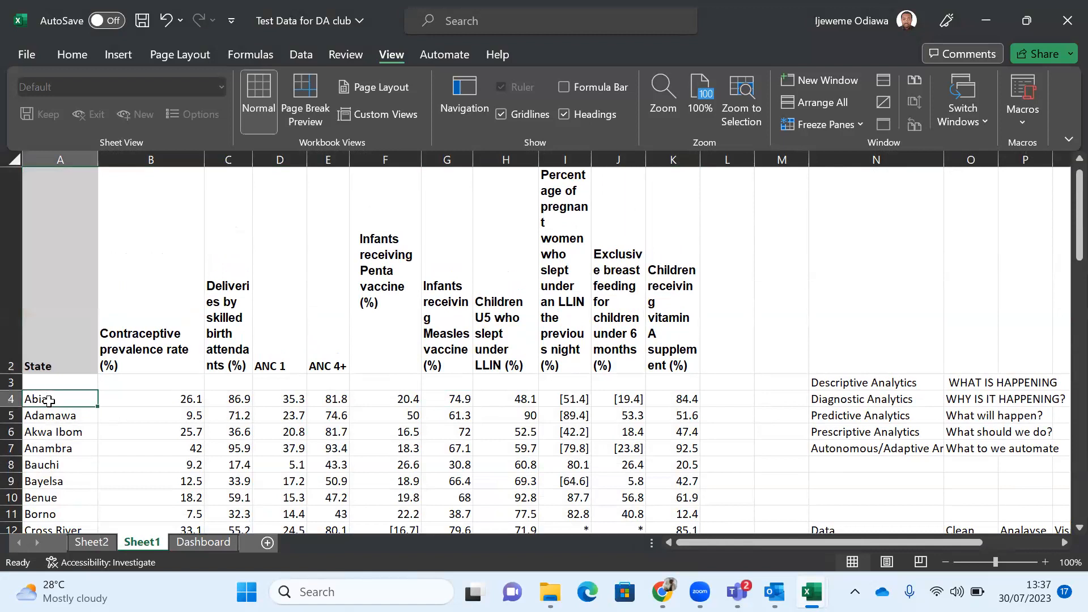
key(ctrl+shift+Down)
key(ctrl+shift+Right)
key(ctrl+c)
scroll(49, 401, up, 5)
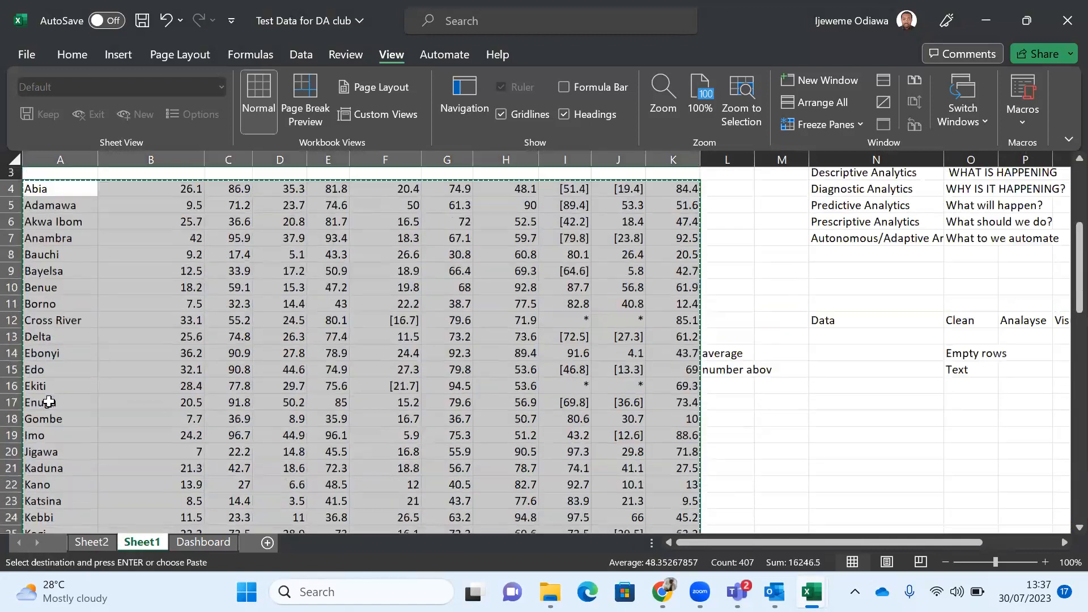
scroll(48, 401, up, 1)
click(48, 296)
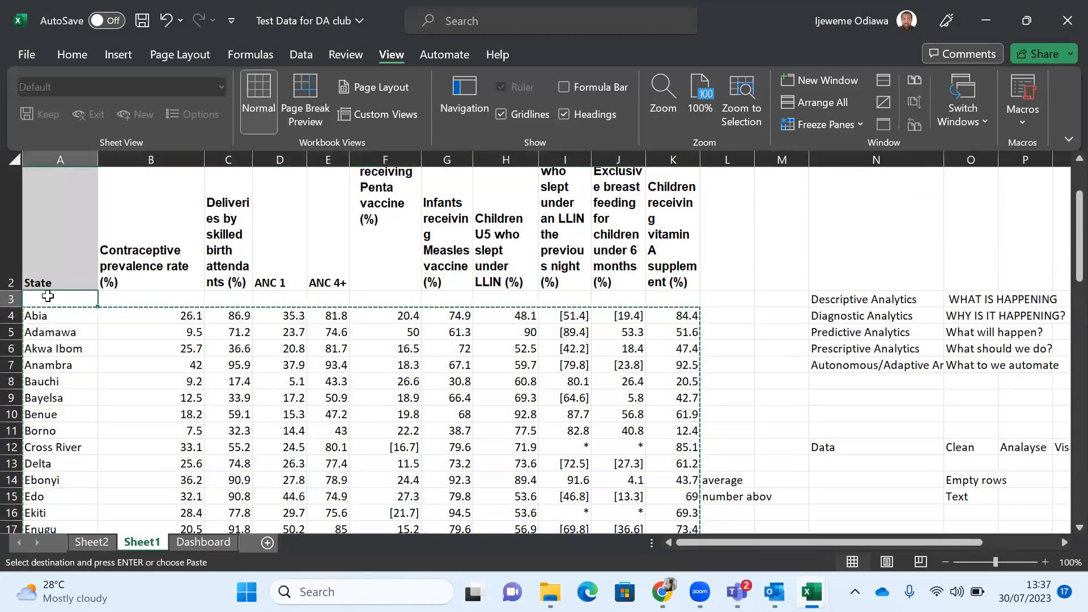
key(Return)
Step: Review the moved state rows from Abia down to FCT beneath the indicator headers
scroll(364, 347, down, 9)
scroll(368, 347, up, 9)
scroll(371, 348, up, 1)
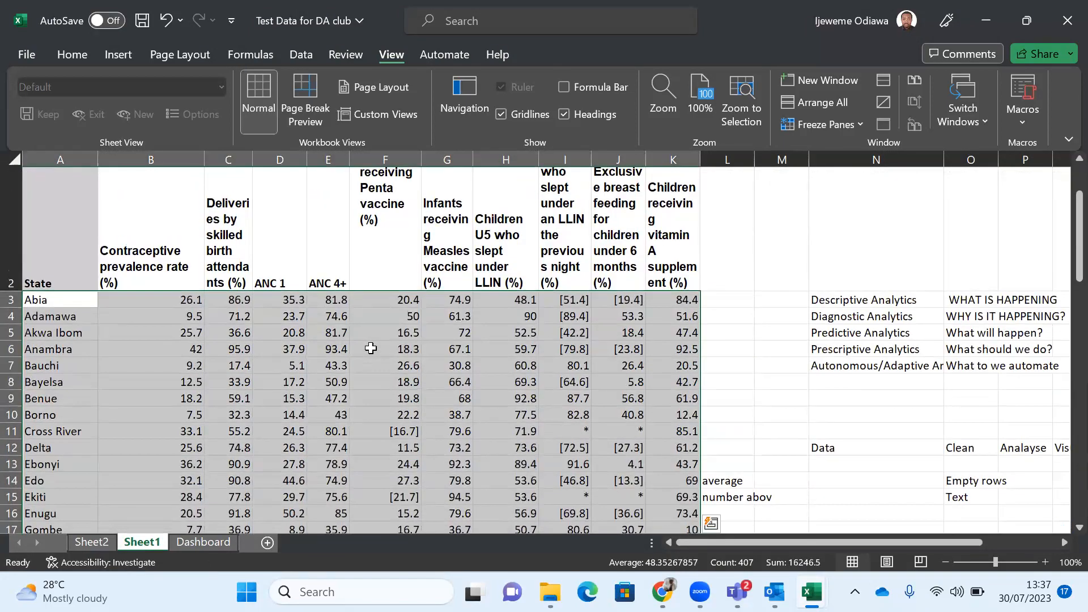
scroll(201, 328, down, 2)
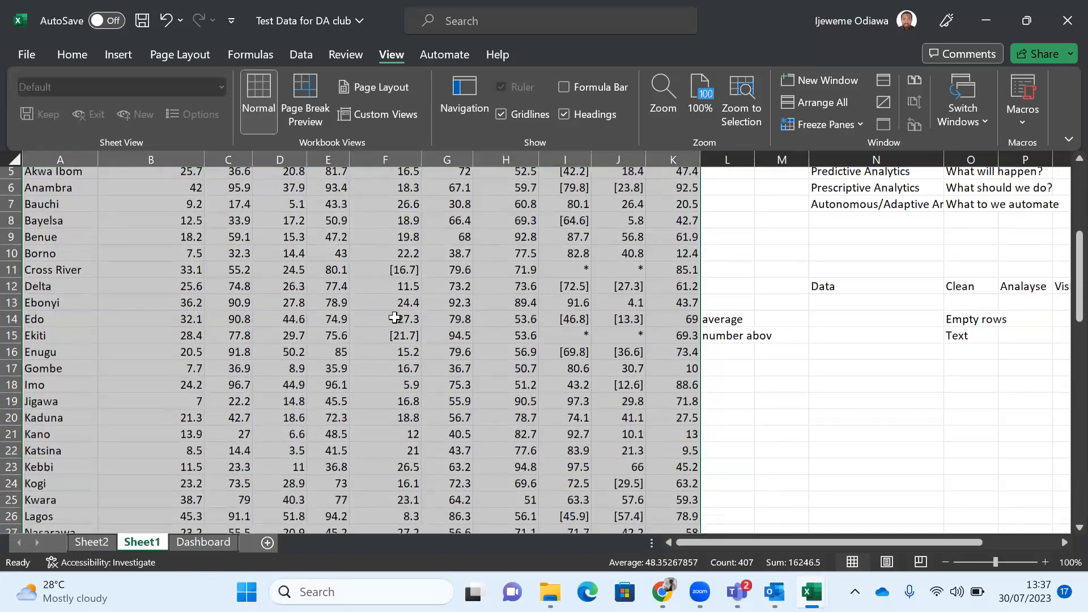
scroll(395, 317, down, 5)
scroll(395, 317, up, 3)
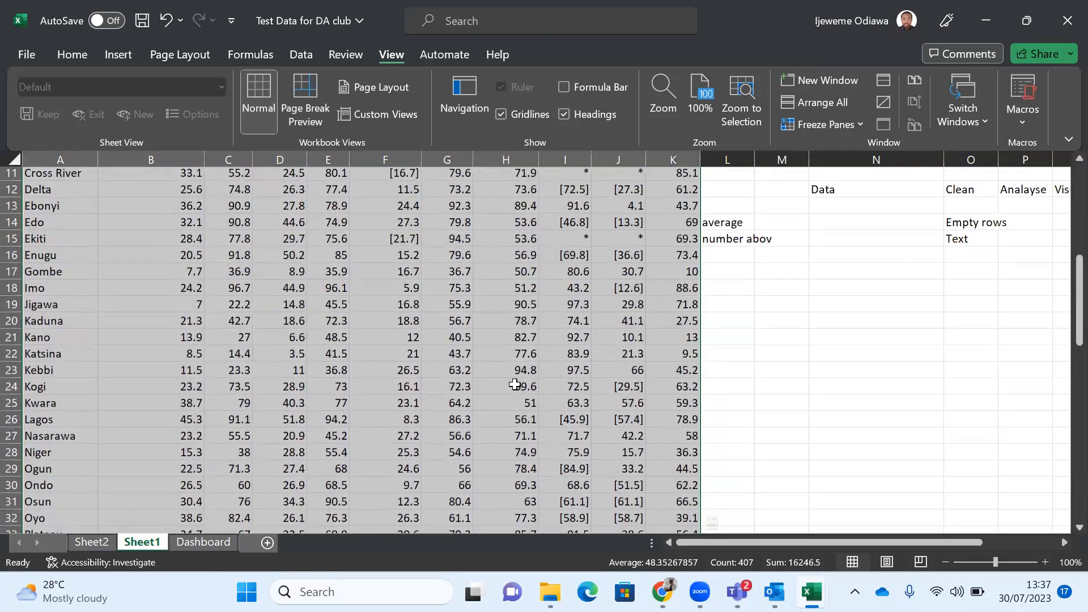
click(521, 382)
scroll(514, 384, up, 3)
scroll(515, 384, up, 1)
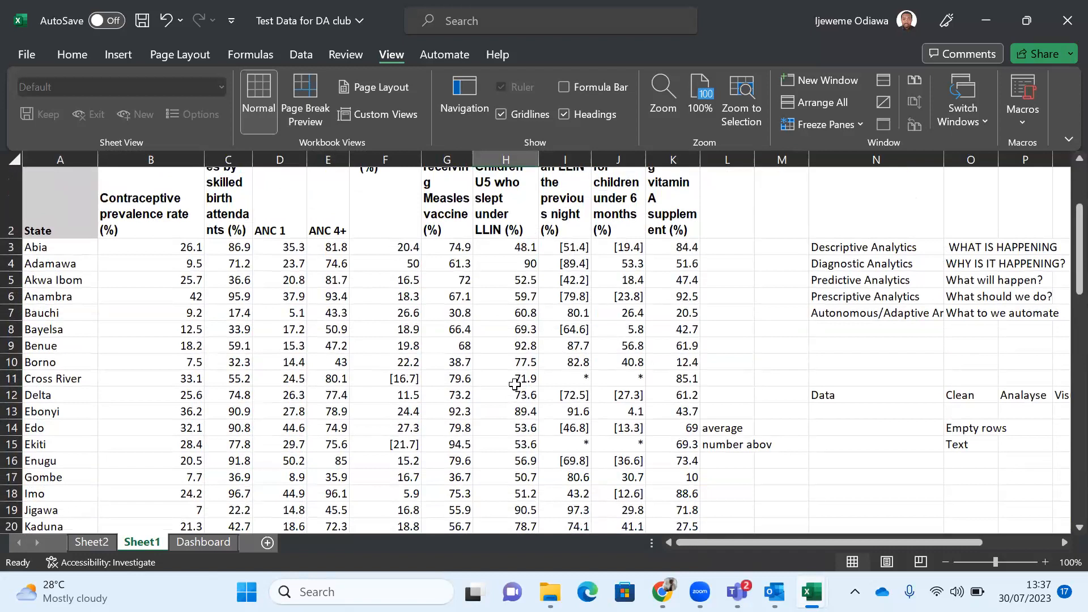
scroll(514, 385, down, 1)
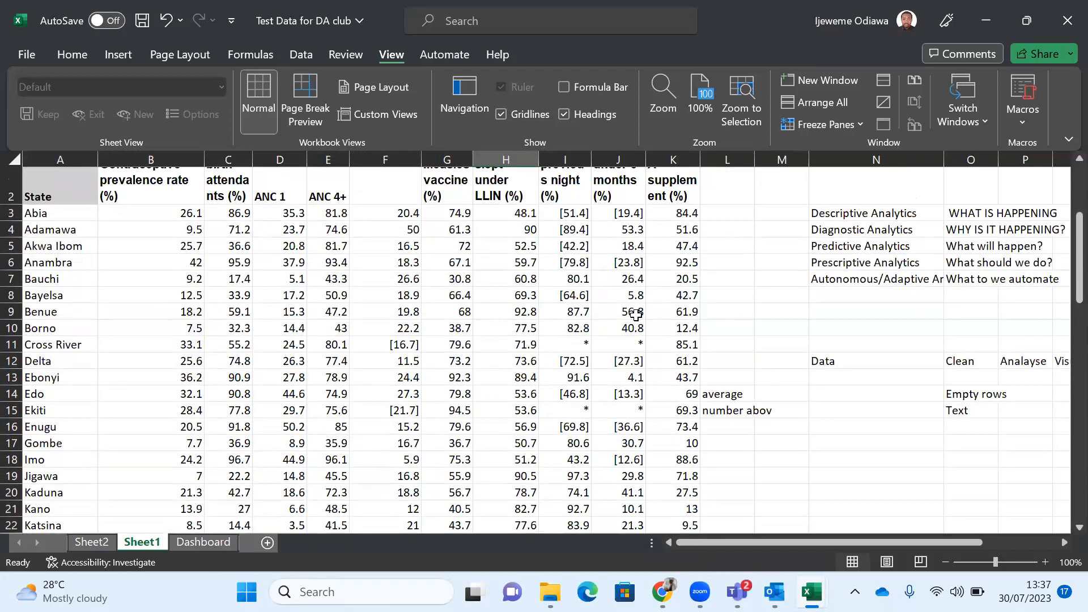
Step: Examine the asterisk entries in the Cross River and Ekiti rows and check the remaining state rows for similar non-numeric values
click(574, 349)
click(628, 350)
click(634, 408)
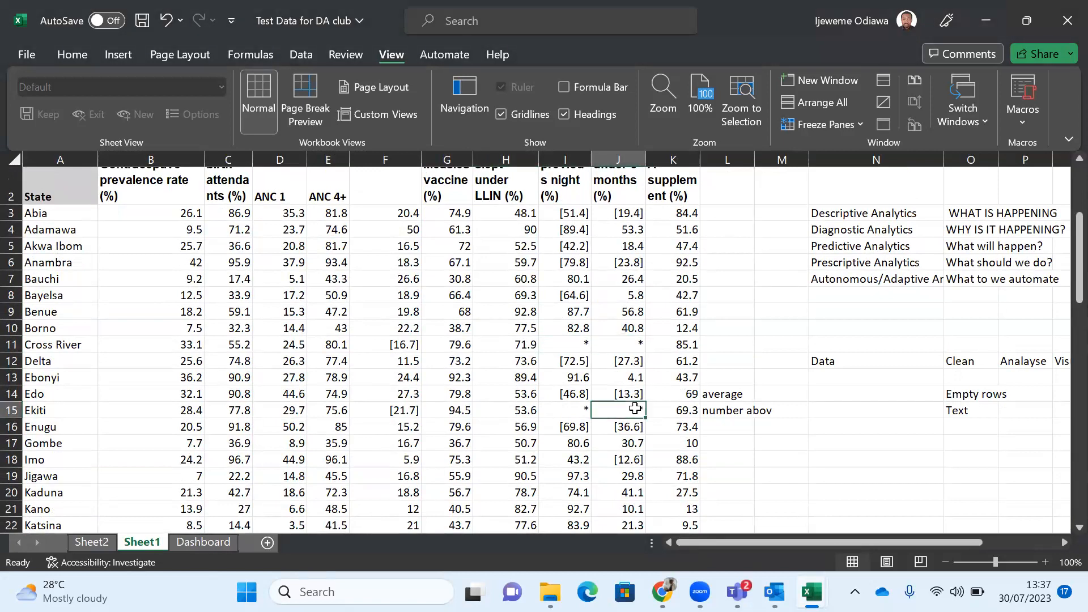
click(556, 408)
scroll(473, 425, down, 10)
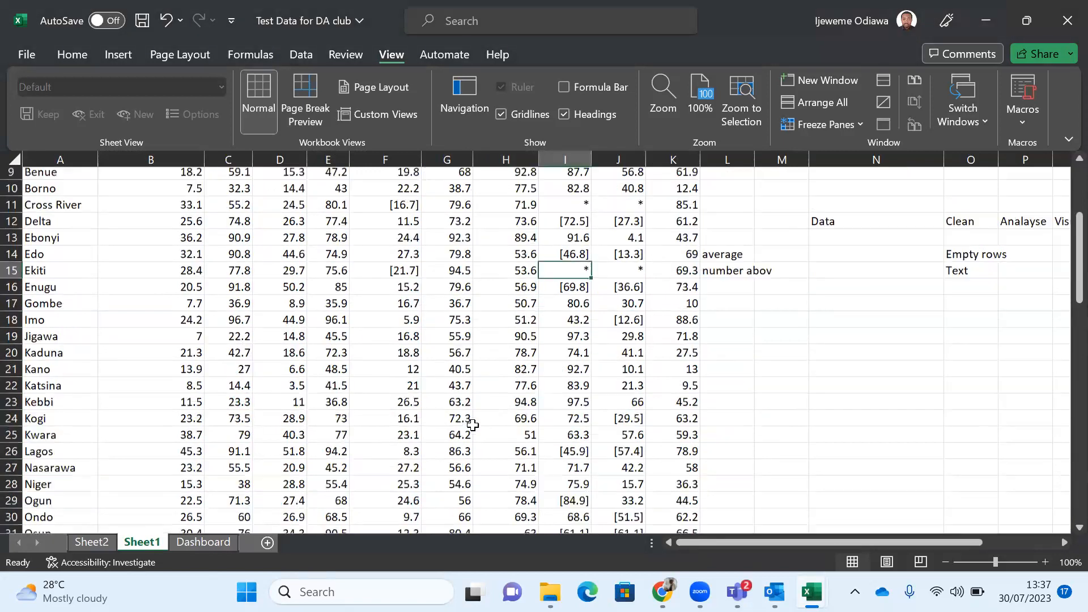
scroll(474, 425, up, 3)
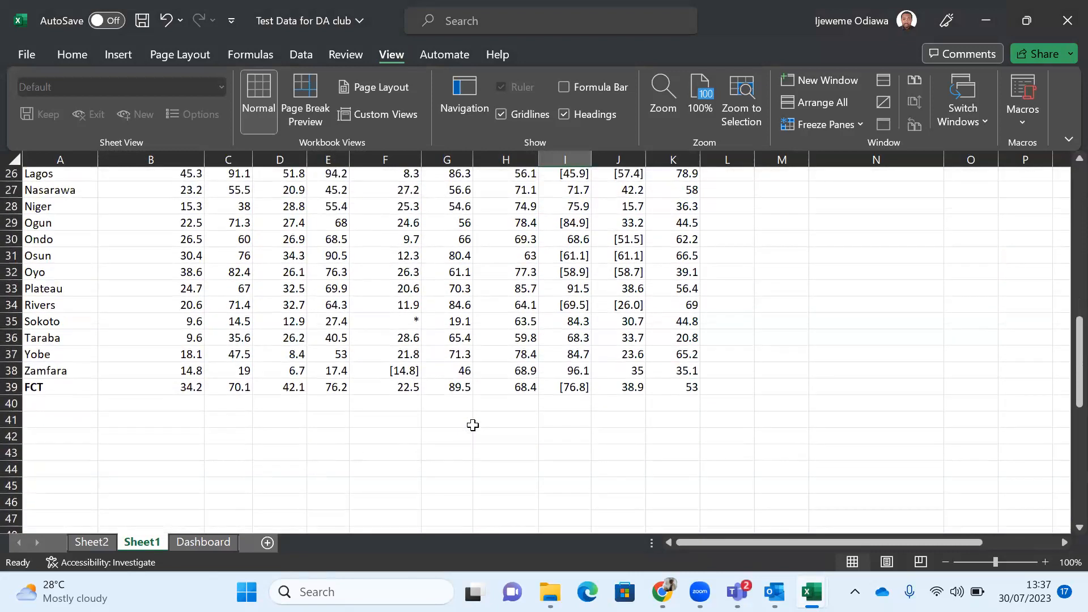
scroll(462, 350, up, 5)
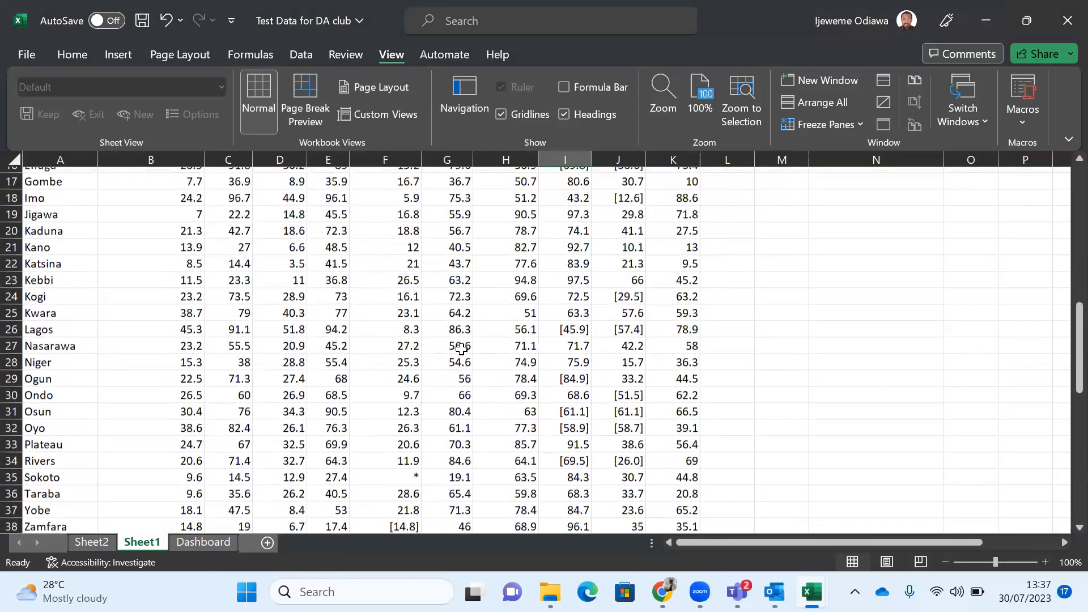
scroll(464, 349, down, 2)
scroll(461, 343, up, 4)
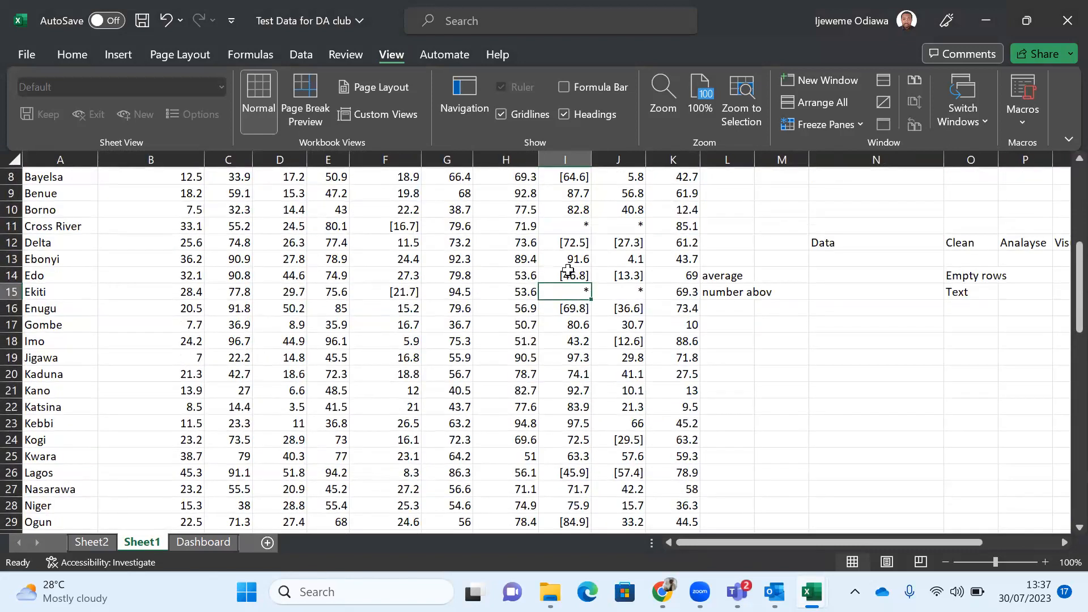
scroll(573, 273, up, 1)
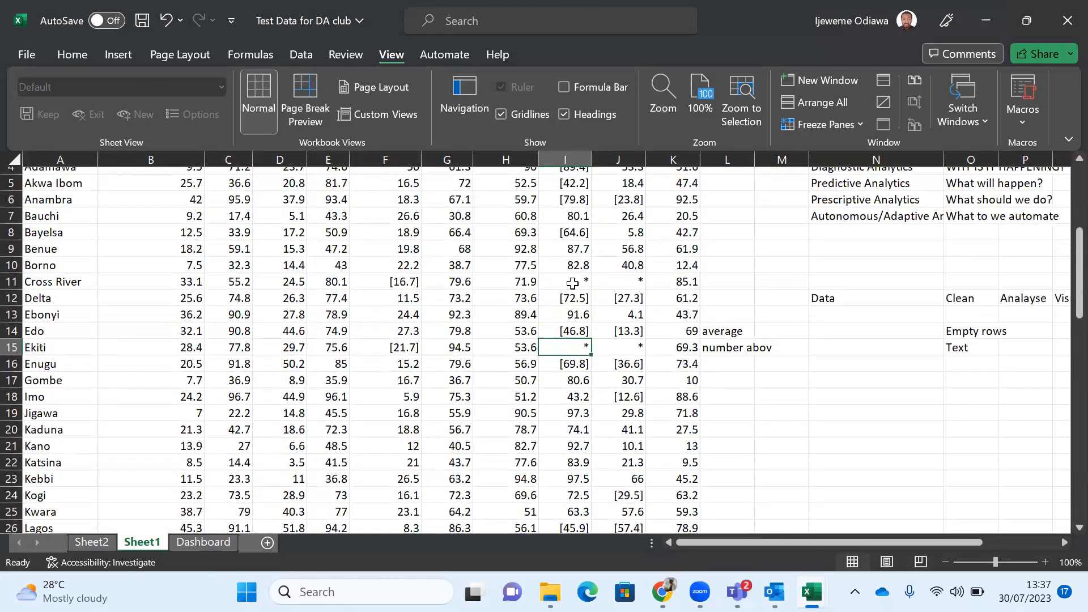
scroll(573, 282, up, 1)
scroll(573, 284, up, 1)
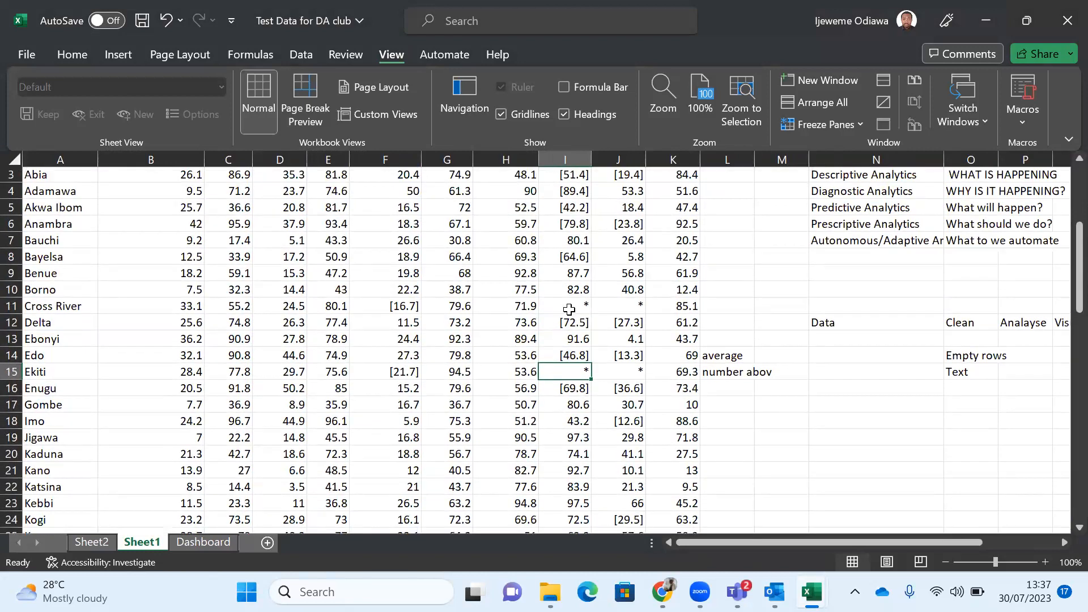
Step: Compare Cross River's asterisk entry in I11 with Borno's value in I10 and the bracketed value in F11, checking the indicator headers
click(577, 305)
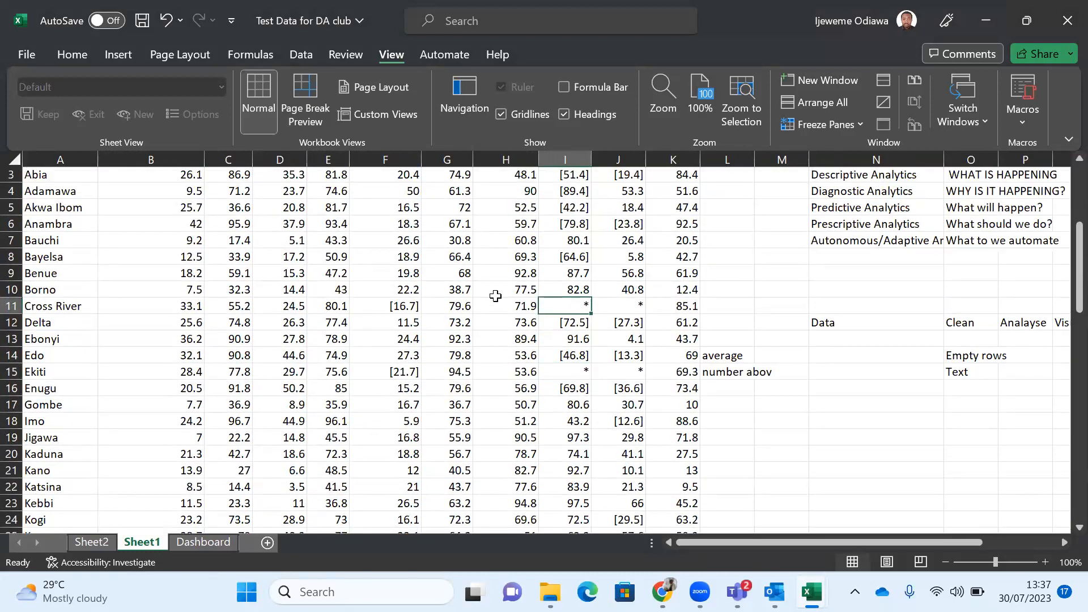
scroll(493, 293, up, 1)
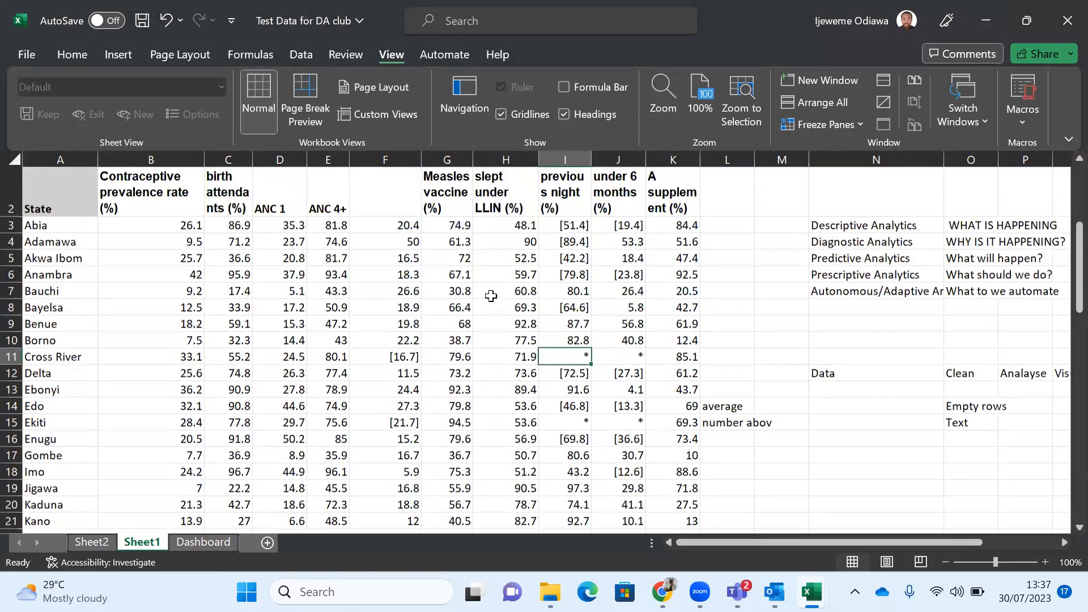
click(575, 340)
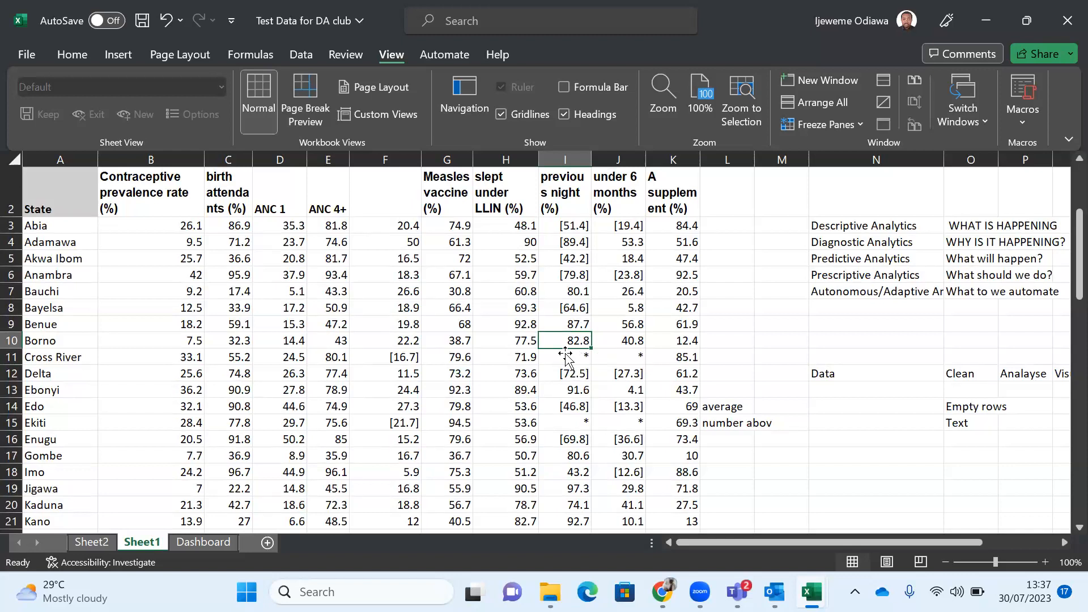
click(565, 354)
click(375, 357)
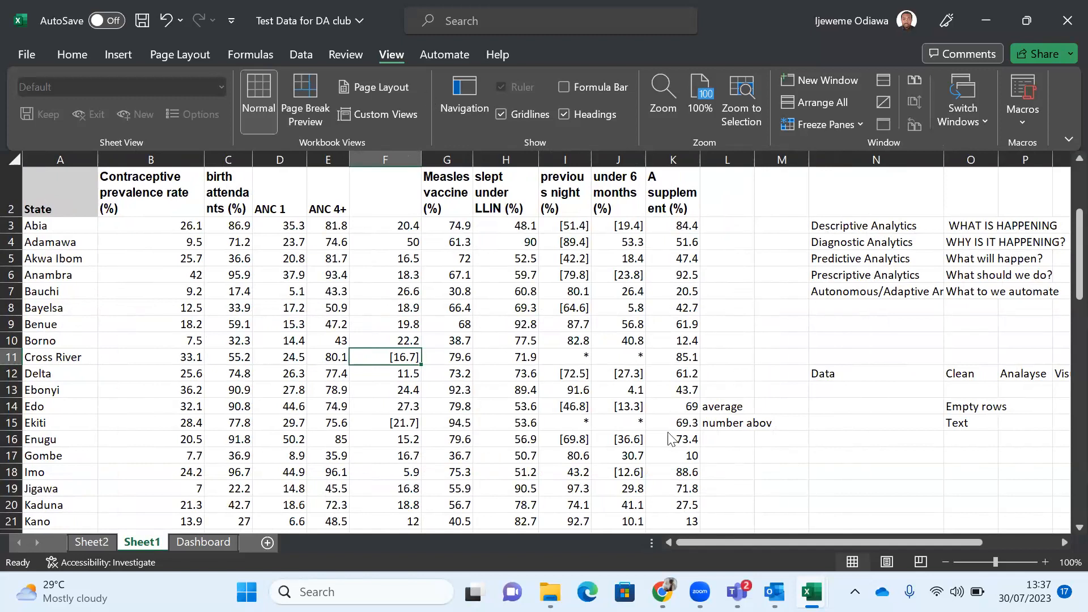
click(573, 362)
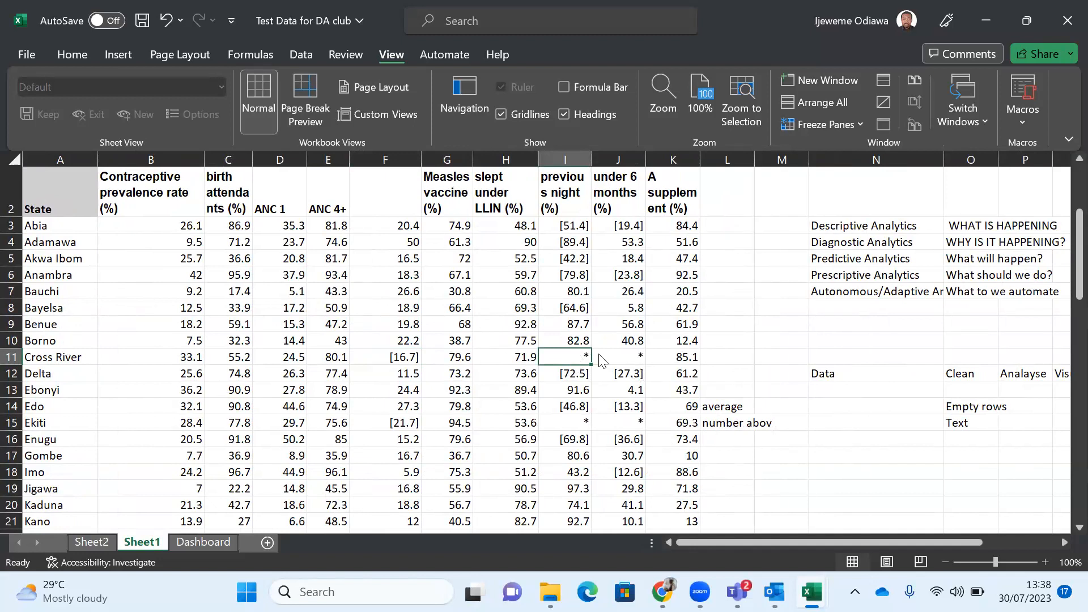
scroll(603, 361, up, 5)
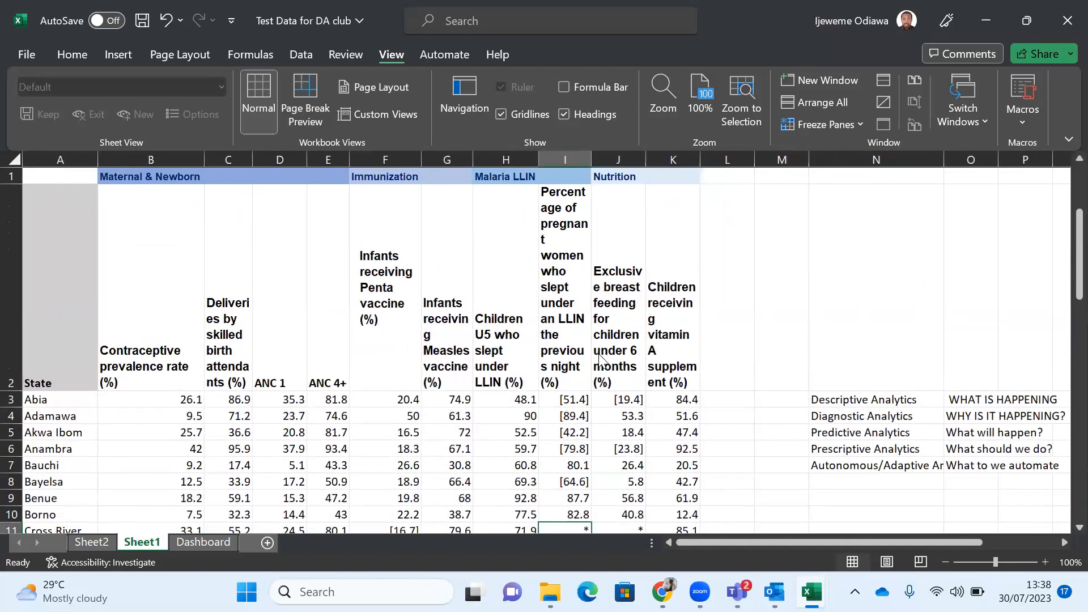
Step: Match the Cross River row to its South South row in the zone table and compare the two against the indicator columns
scroll(599, 357, down, 4)
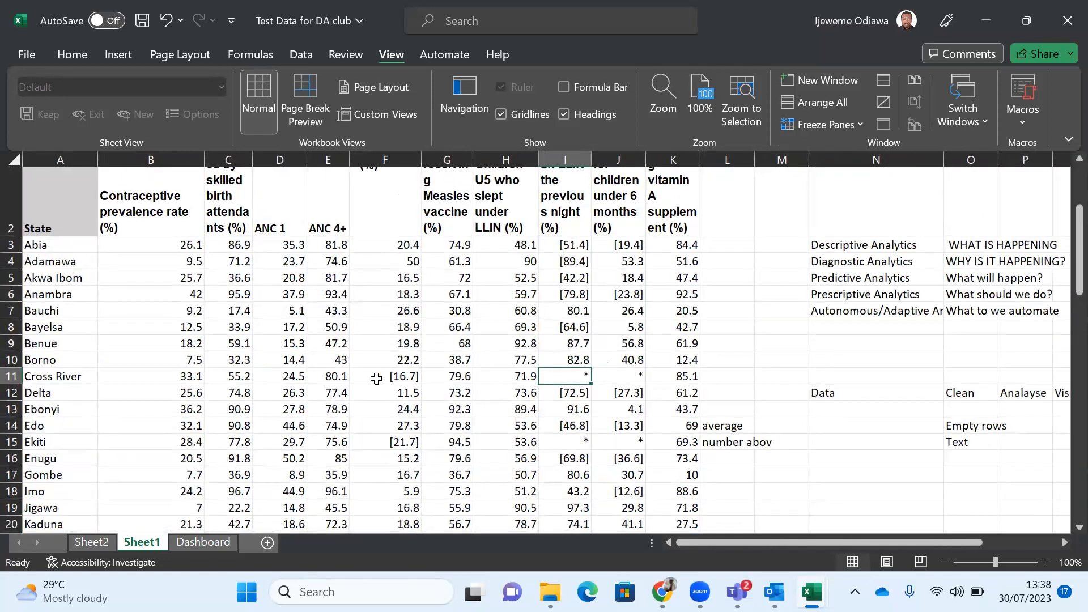
click(11, 376)
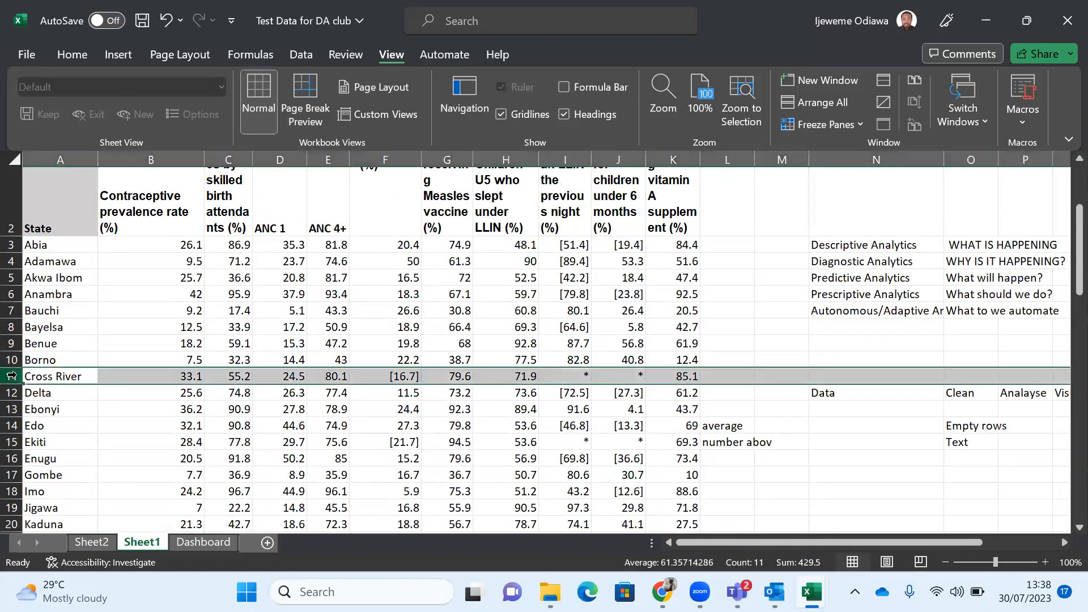
click(58, 378)
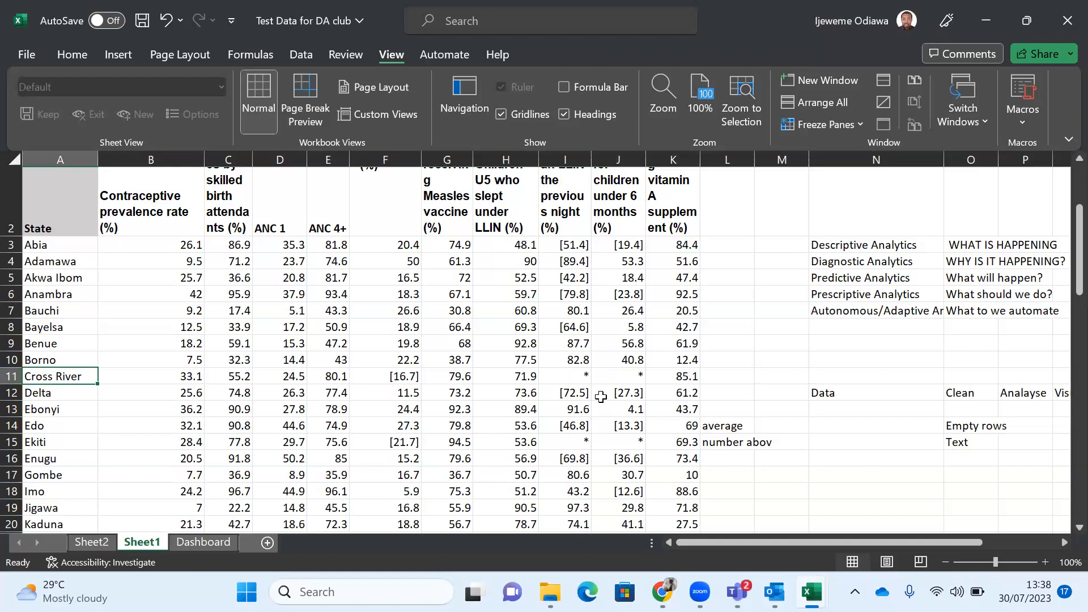
scroll(601, 396, down, 17)
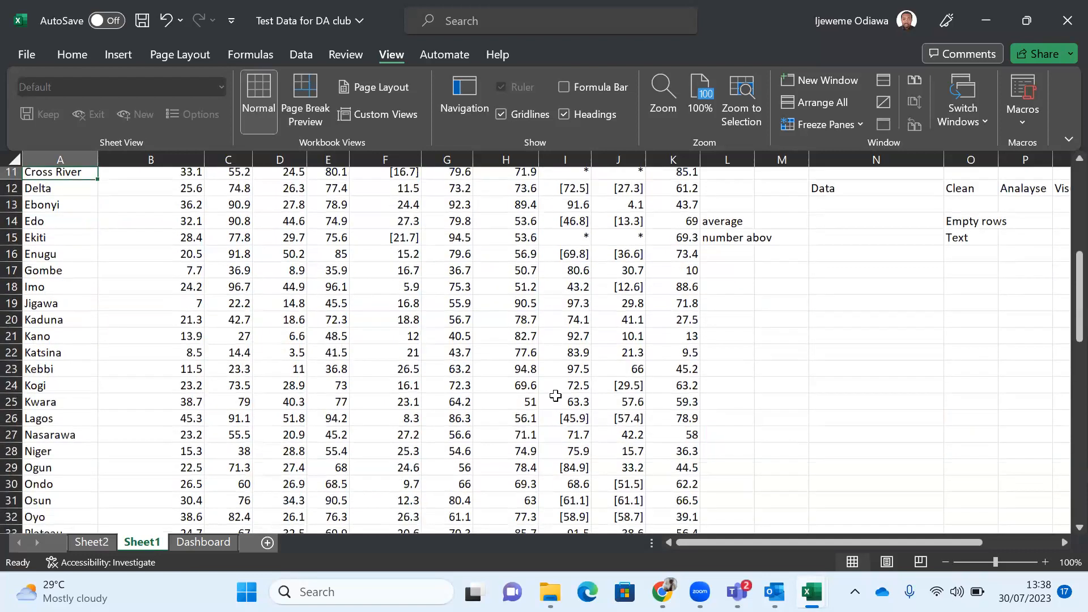
scroll(555, 395, down, 2)
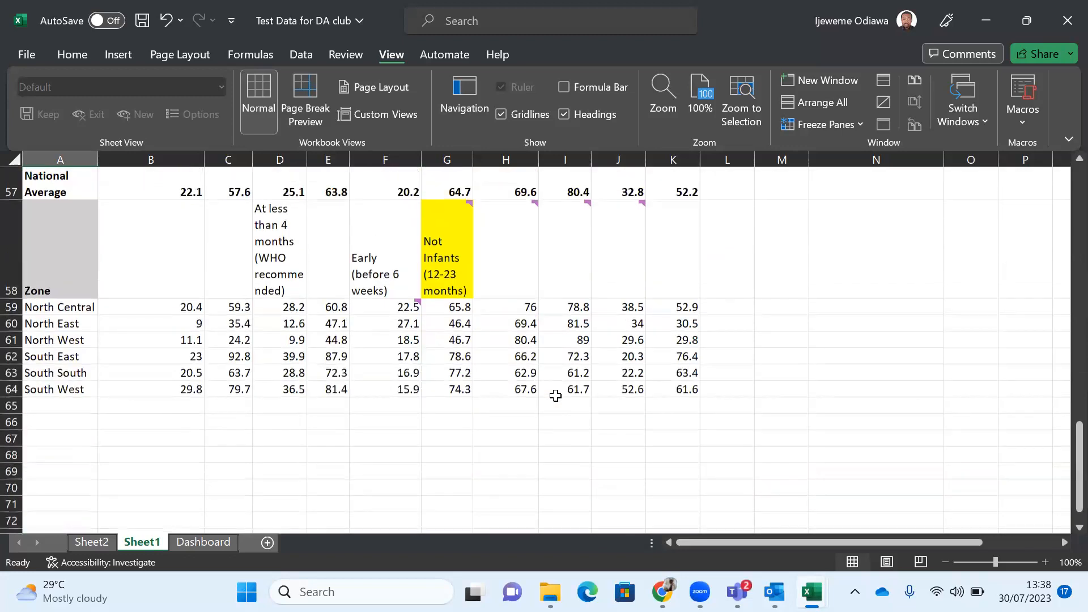
scroll(555, 395, up, 1)
click(38, 429)
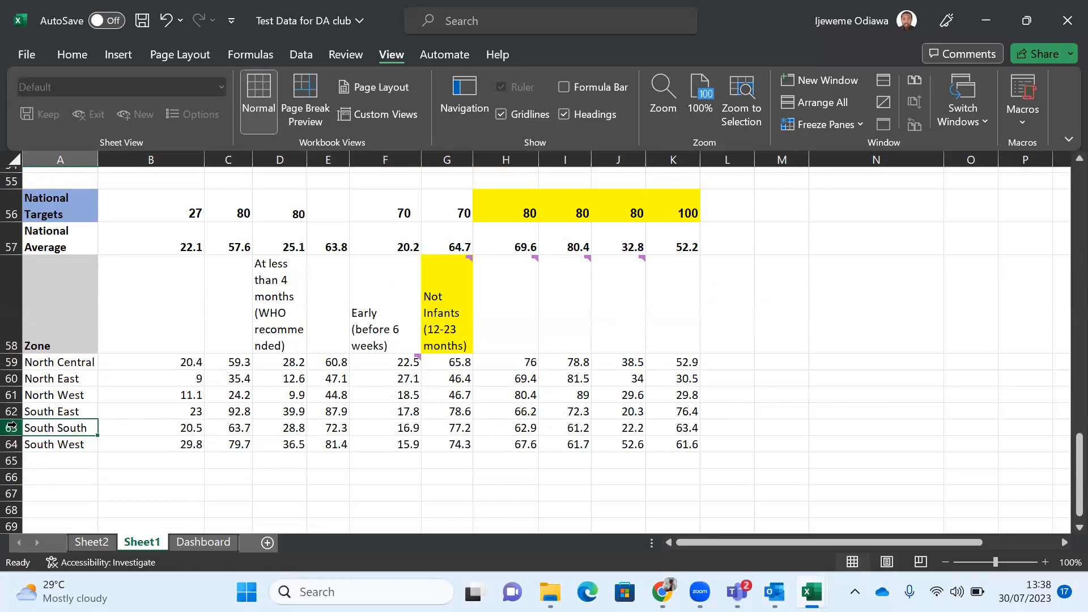
scroll(463, 357, up, 11)
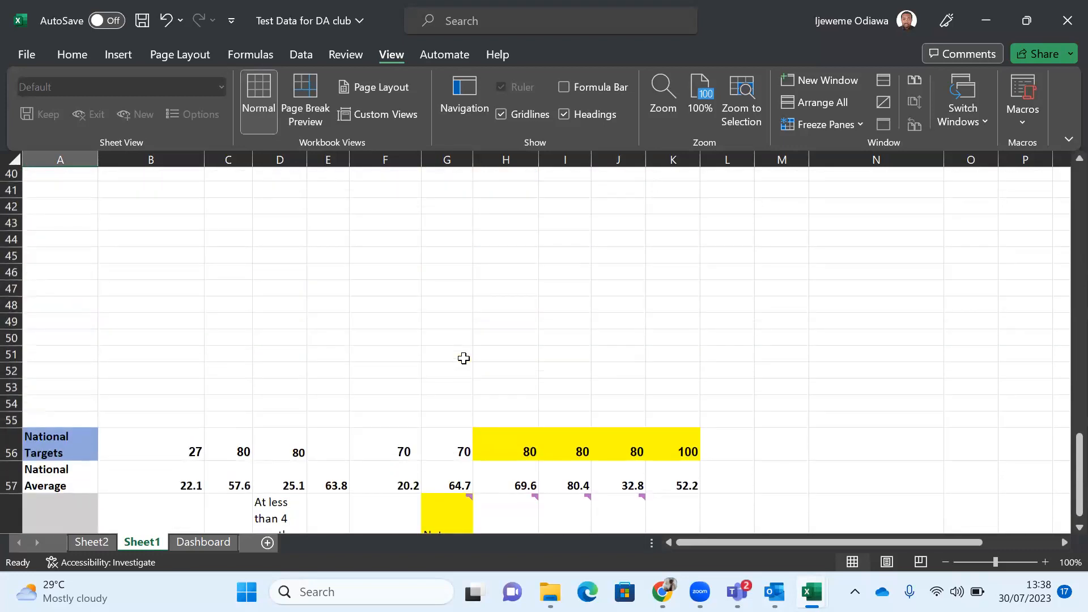
scroll(464, 357, up, 7)
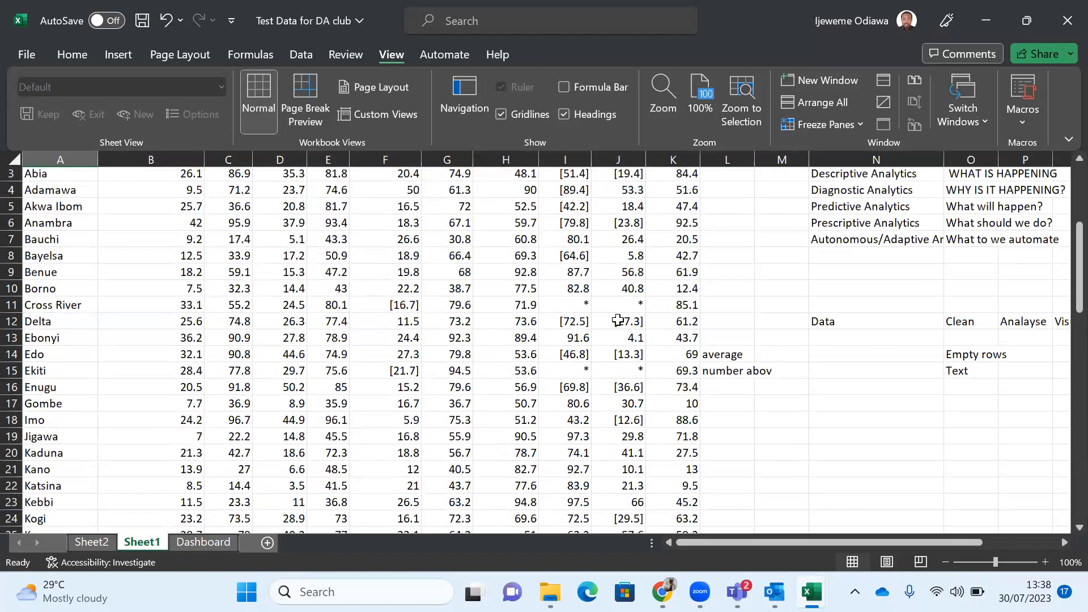
scroll(618, 321, up, 1)
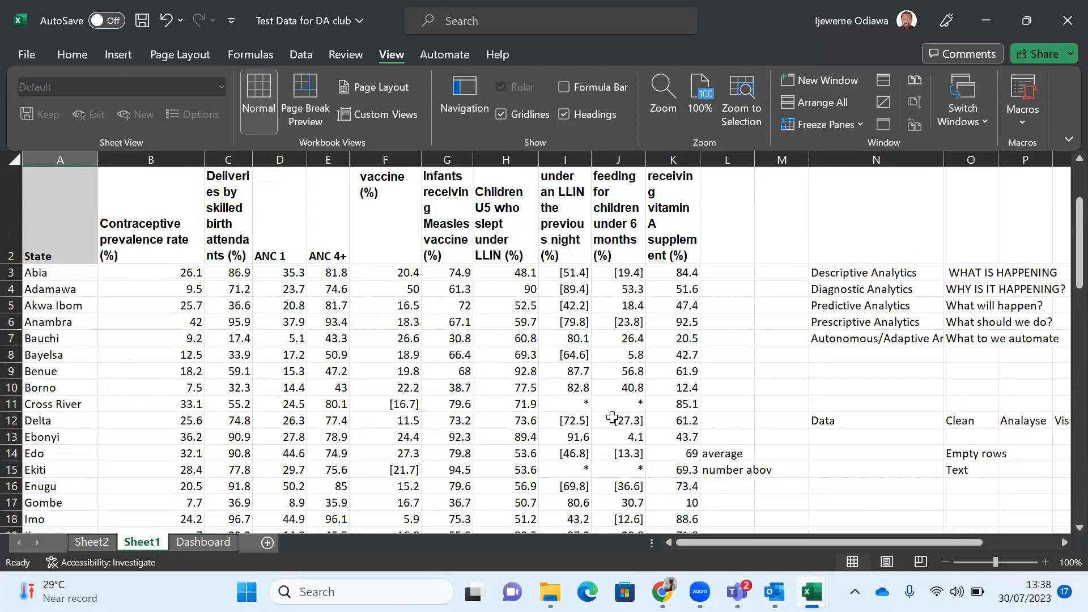
scroll(612, 417, down, 1)
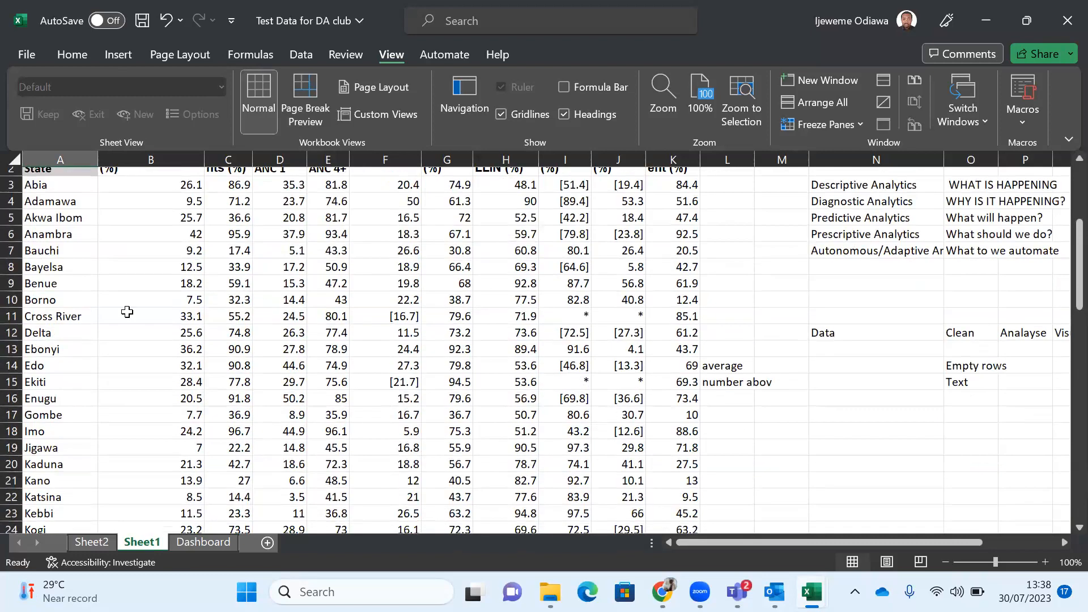
scroll(616, 318, up, 1)
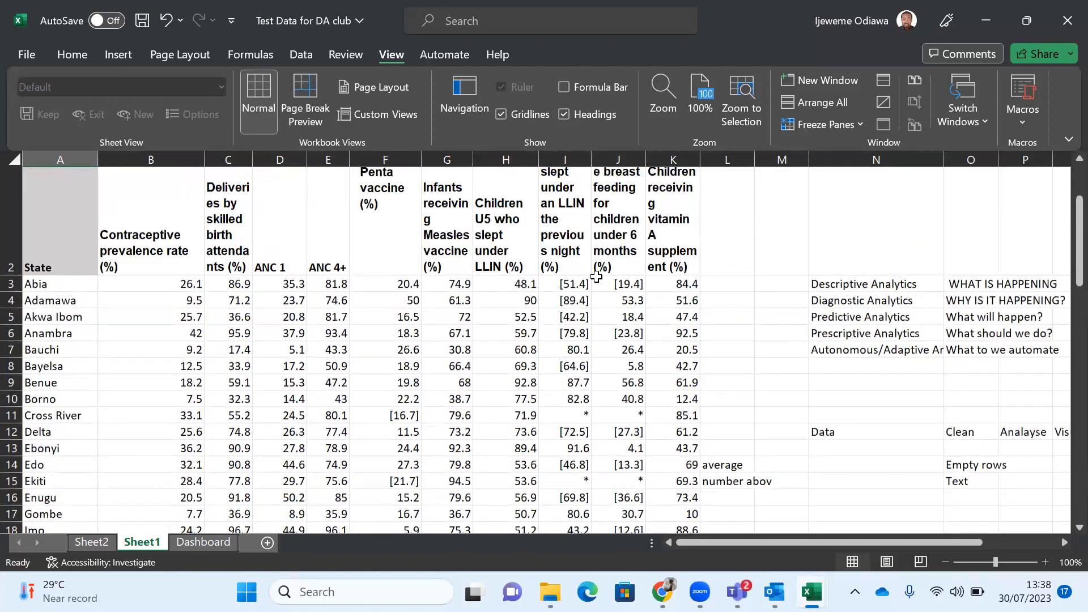
Step: Replace Cross River's asterisk in I11 with the South South zone value 61.2 copied from I63
scroll(597, 277, up, 2)
click(576, 275)
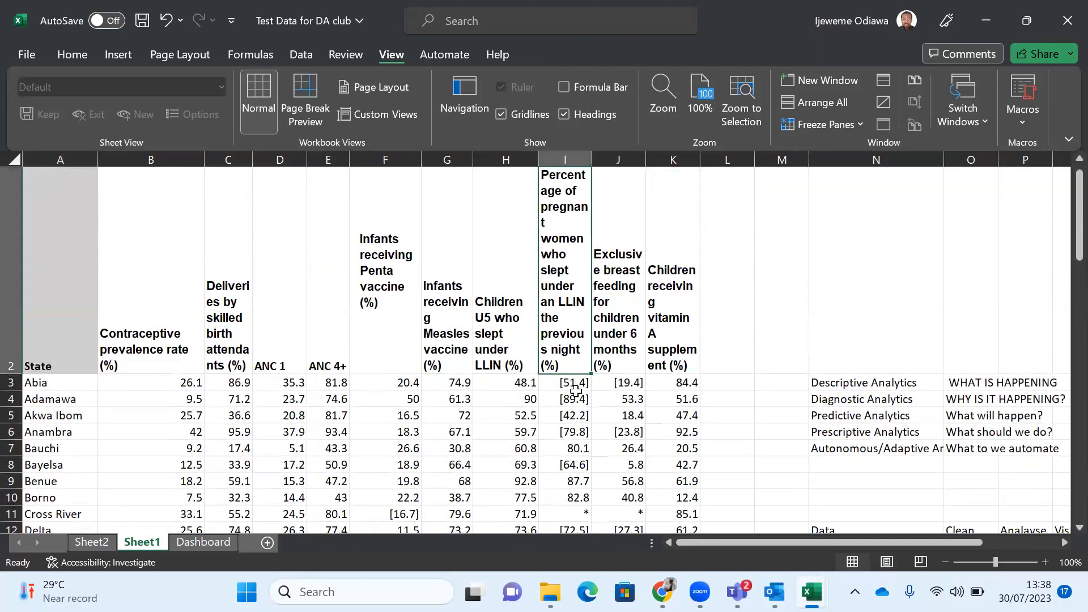
scroll(576, 391, down, 15)
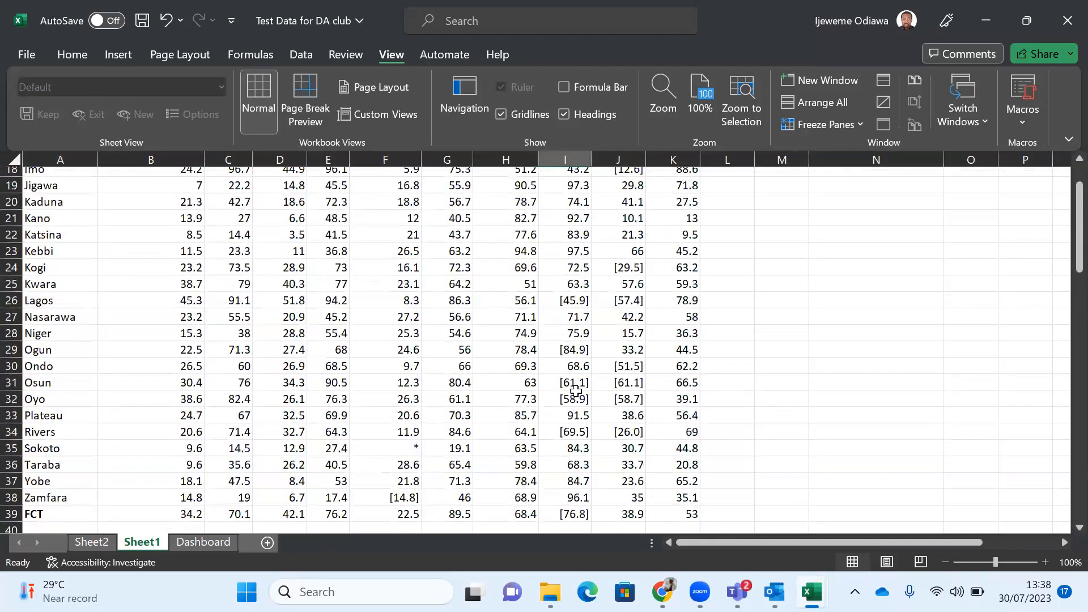
scroll(575, 391, down, 3)
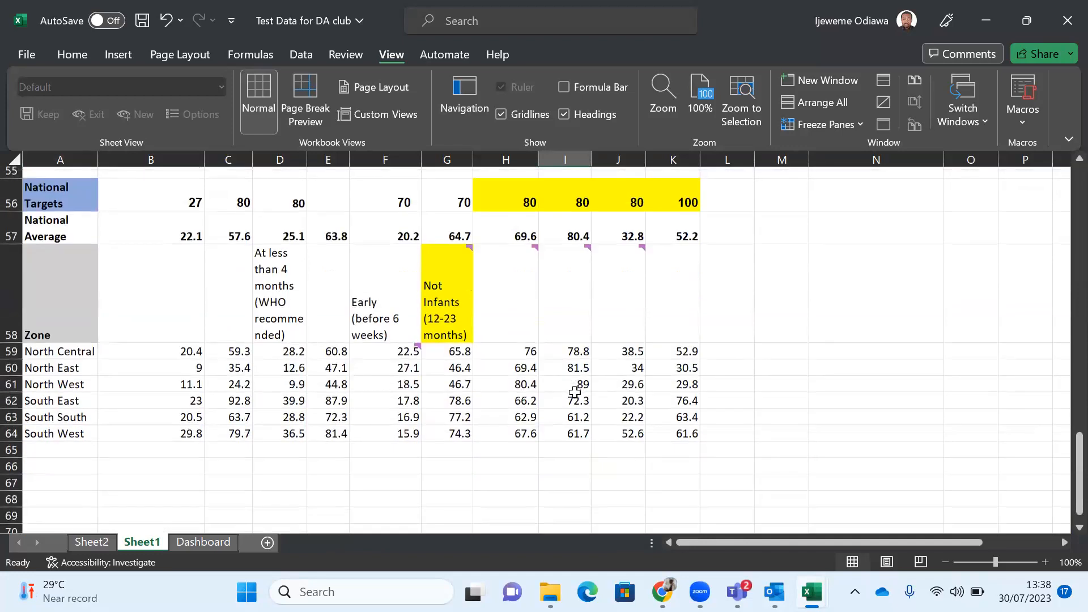
scroll(575, 401, down, 3)
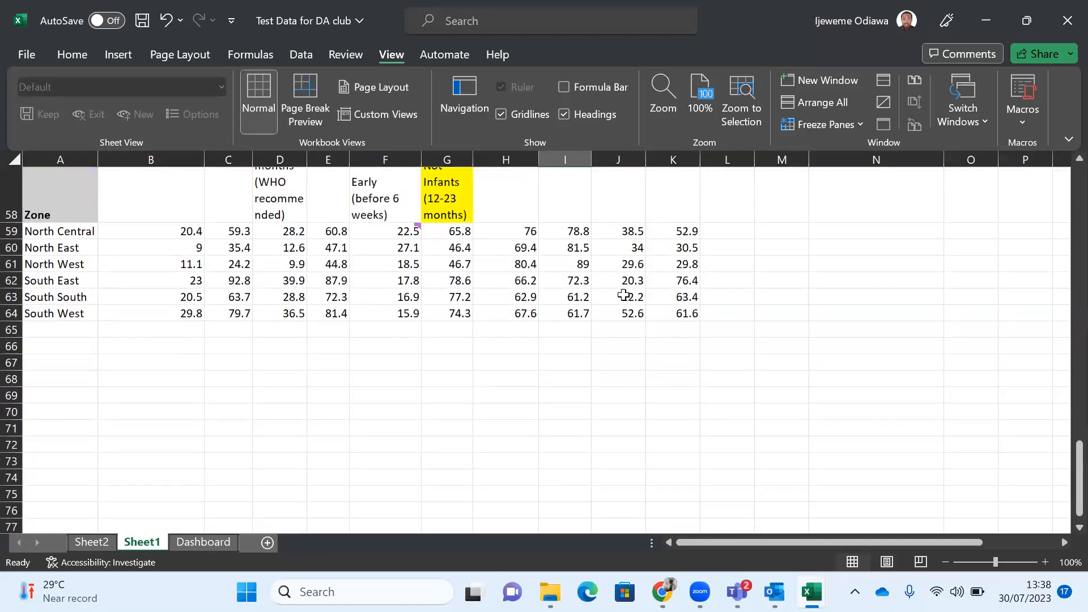
click(568, 299)
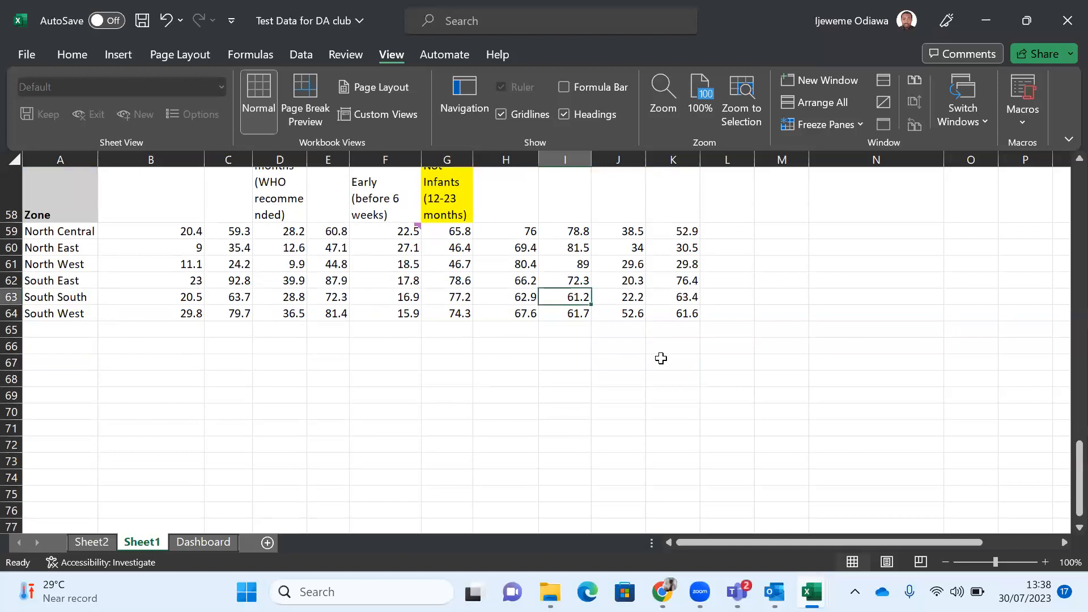
key(ctrl+c)
scroll(657, 357, up, 20)
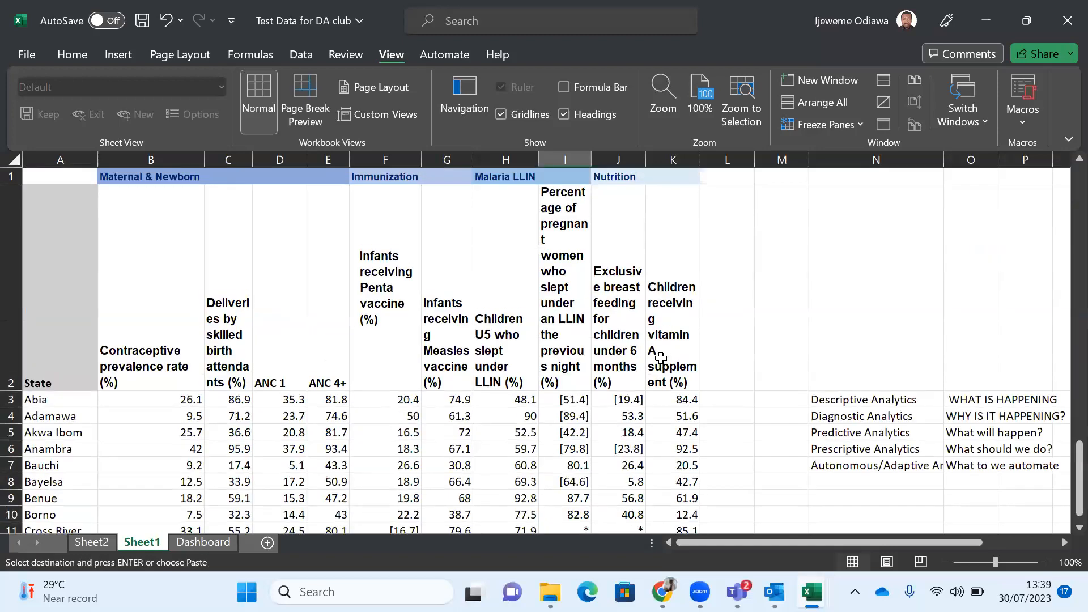
scroll(599, 300, down, 1)
click(563, 270)
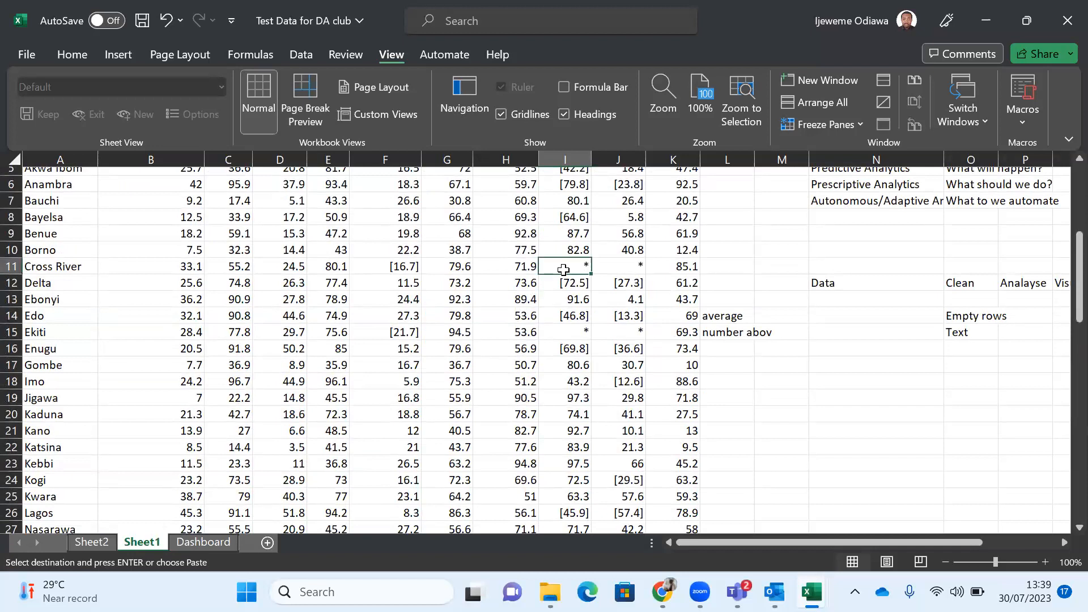
key(ctrl+v)
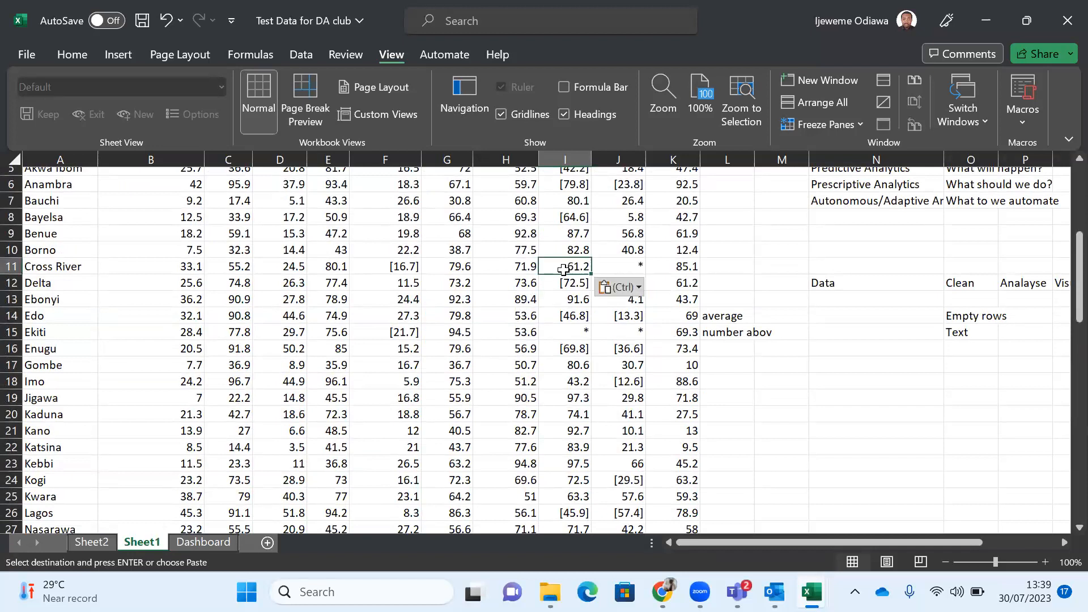
Step: Replace Ekiti's asterisk in I15 with the South West zone value 61.7 copied from I64
click(567, 334)
scroll(634, 412, down, 14)
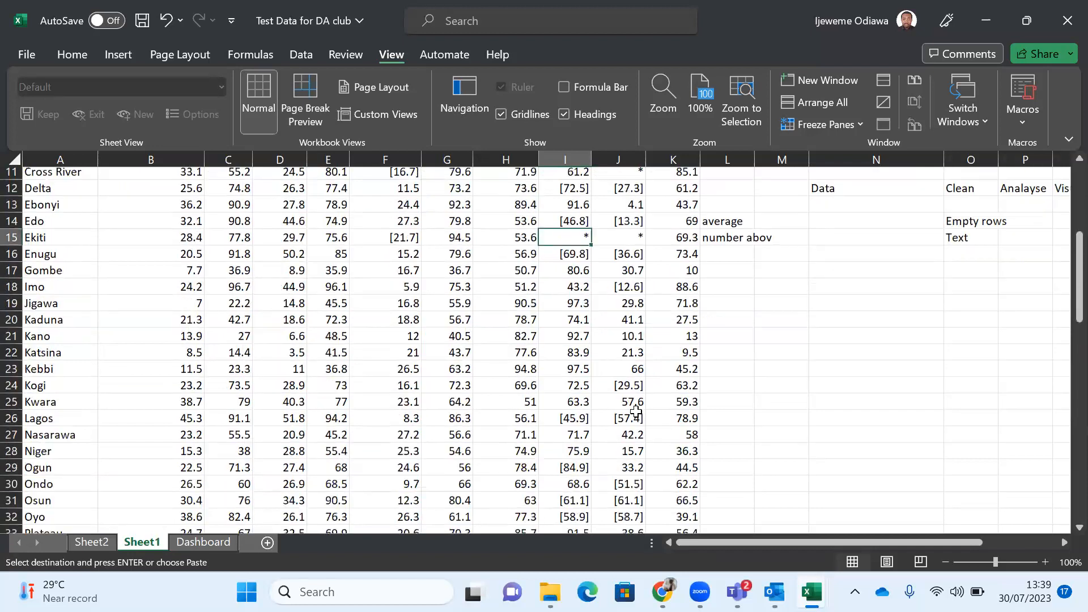
scroll(636, 412, down, 3)
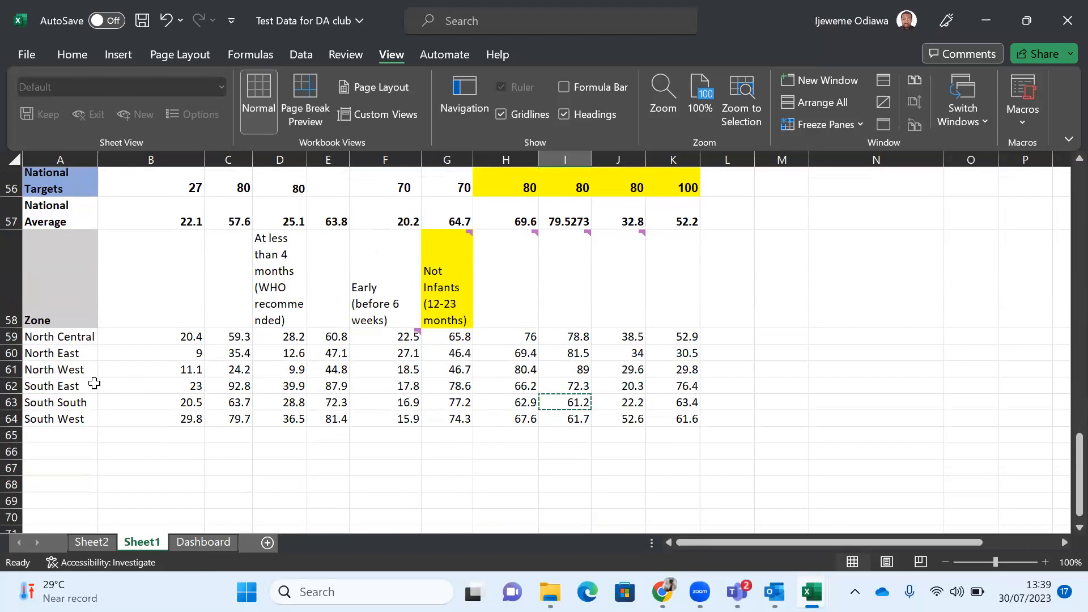
click(578, 424)
scroll(578, 424, up, 18)
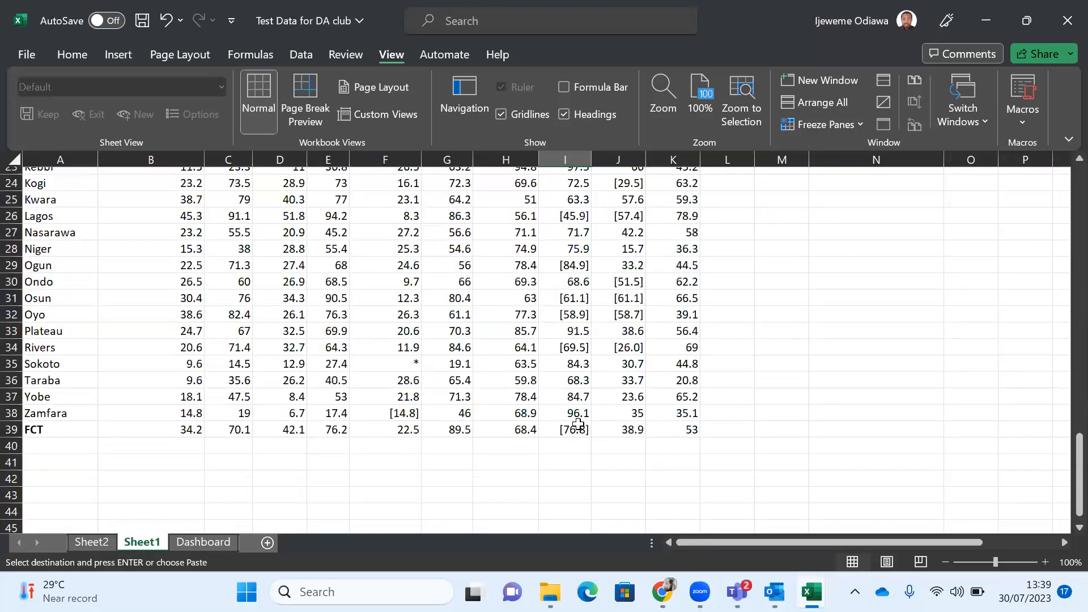
scroll(606, 404, down, 1)
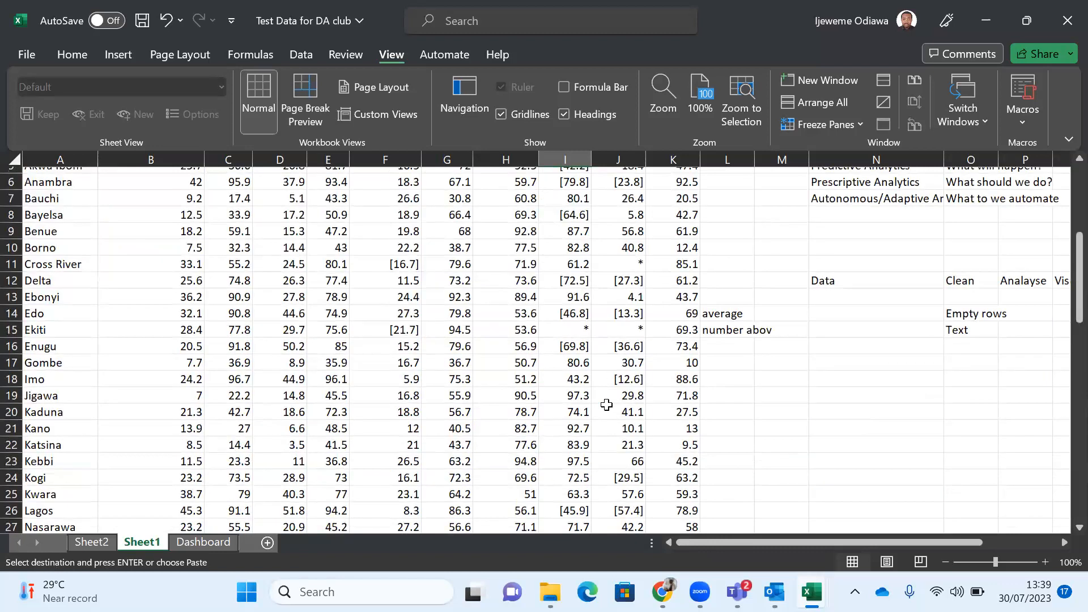
click(560, 327)
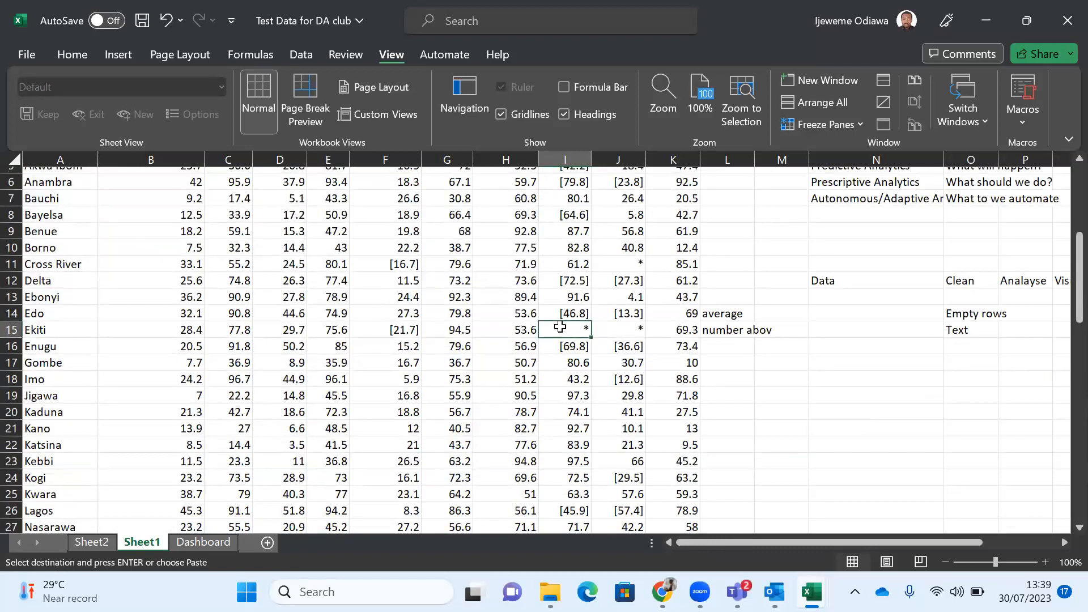
key(ctrl+v)
Step: Replace Cross River's asterisk in the exclusive breastfeeding column, J11, with the South South zone value 22.2 copied from J63
scroll(612, 413, down, 7)
scroll(612, 414, up, 8)
scroll(617, 340, up, 3)
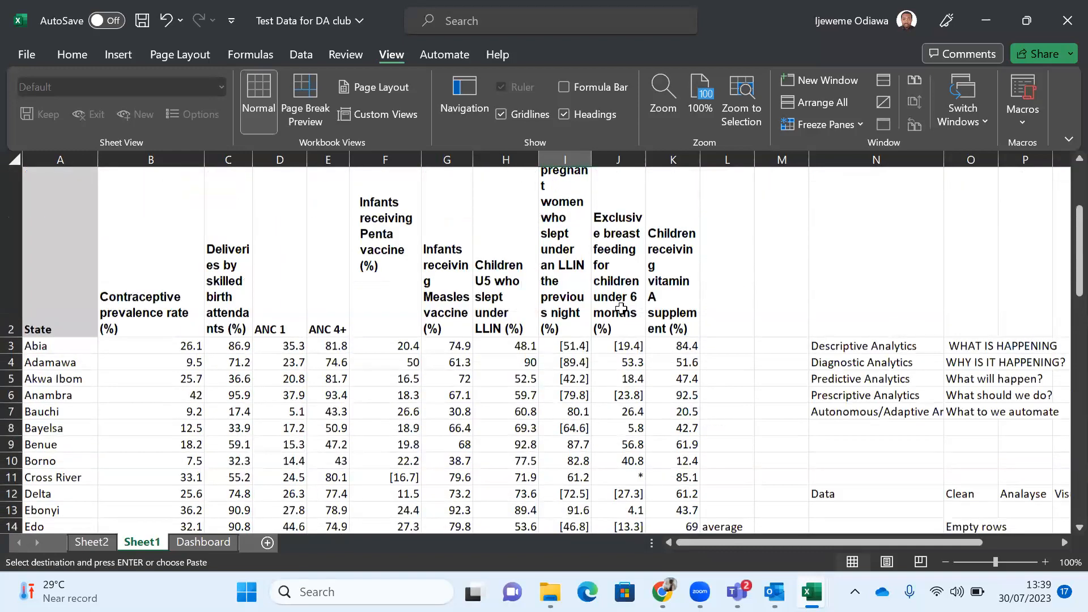
click(621, 309)
scroll(621, 309, down, 4)
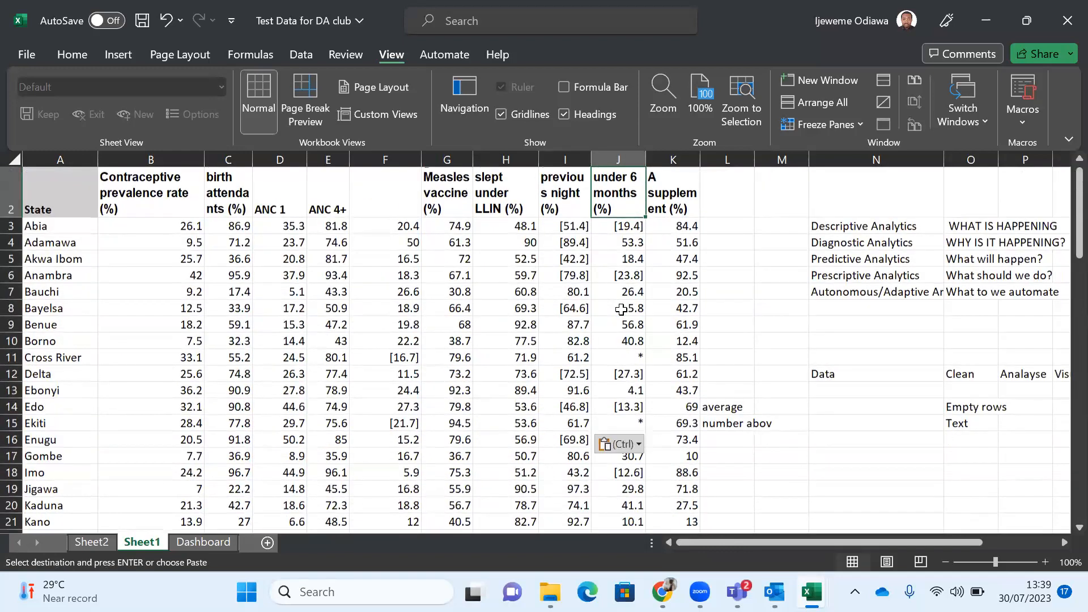
click(636, 329)
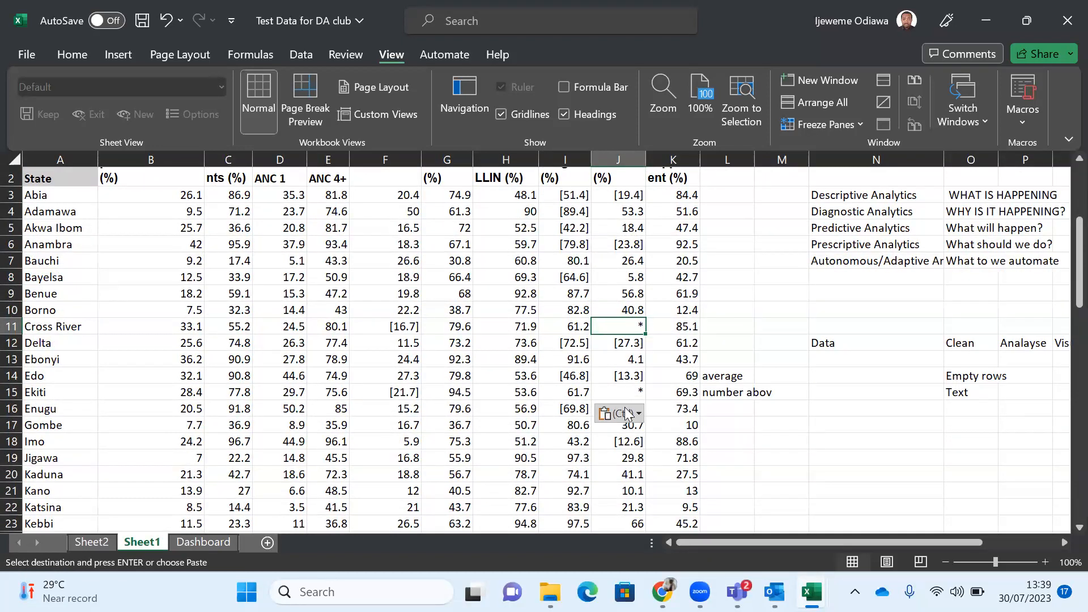
scroll(624, 407, down, 15)
scroll(624, 407, down, 3)
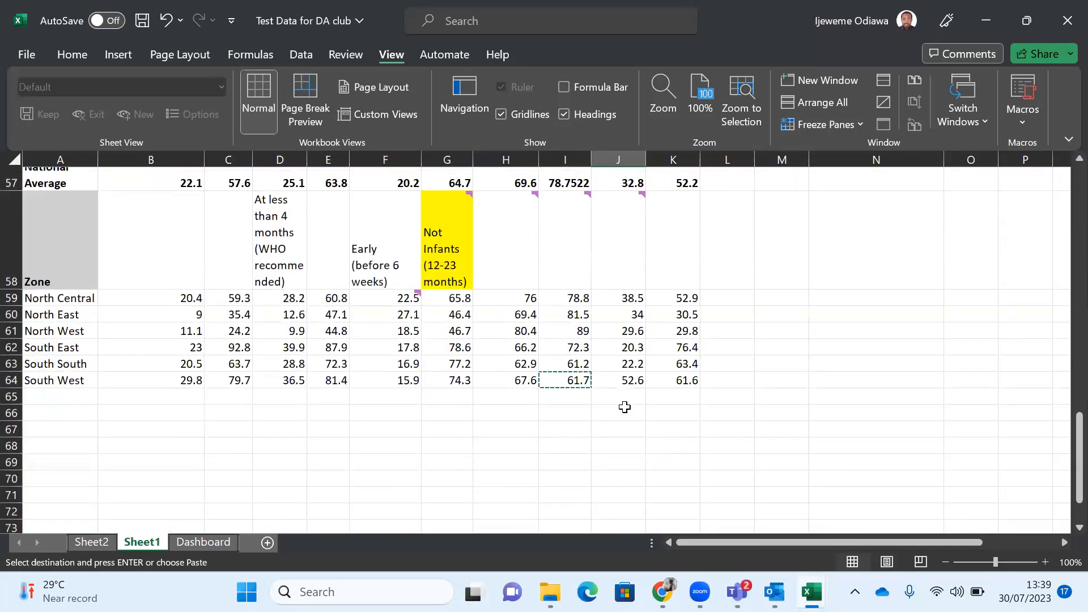
click(620, 364)
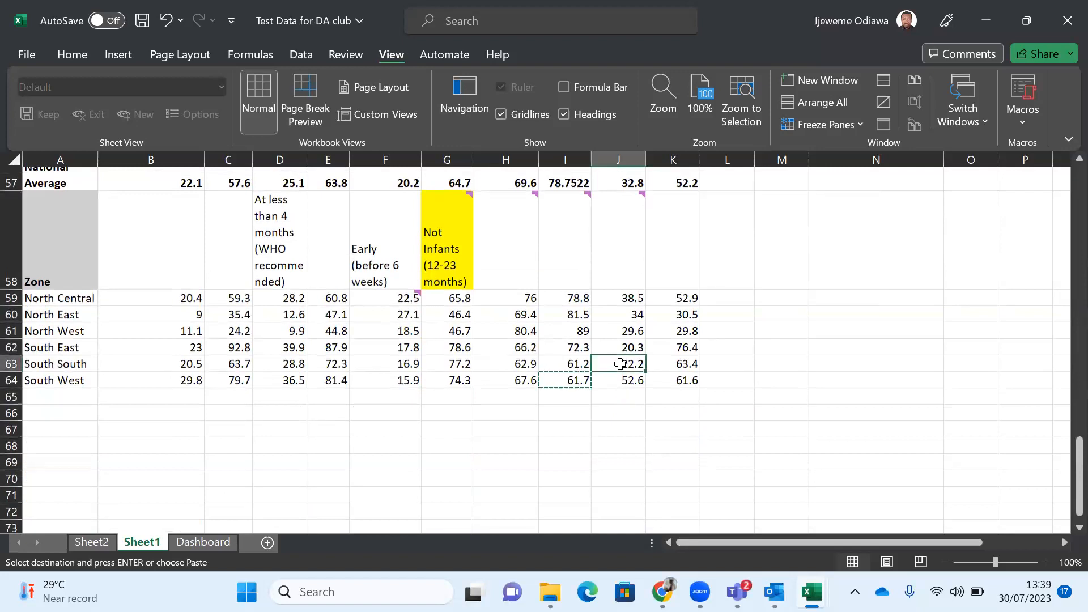
scroll(621, 364, up, 11)
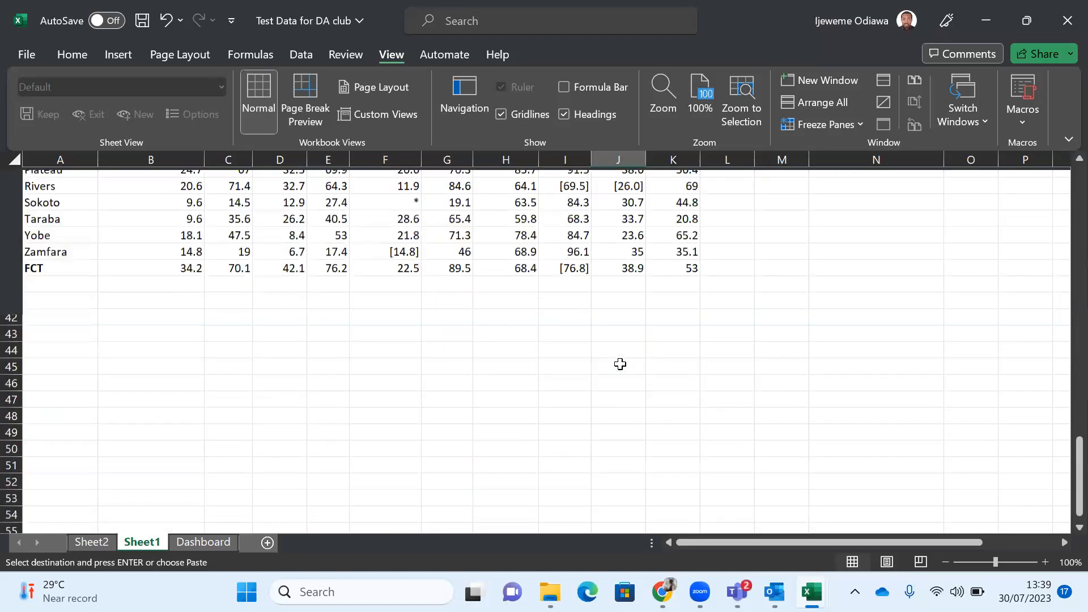
scroll(621, 363, up, 8)
scroll(615, 311, down, 1)
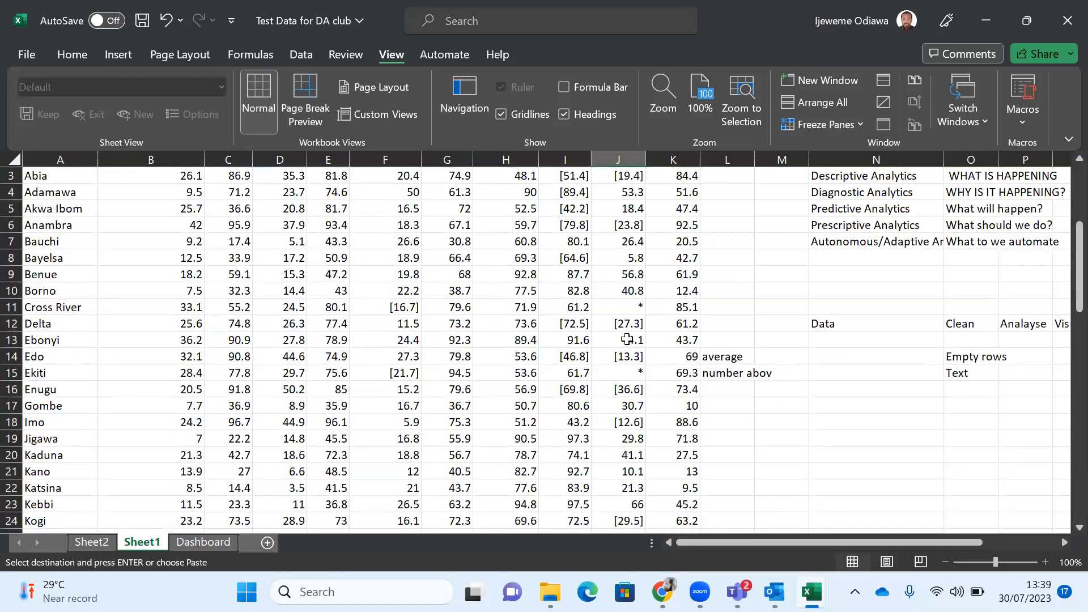
click(615, 311)
key(ctrl+v)
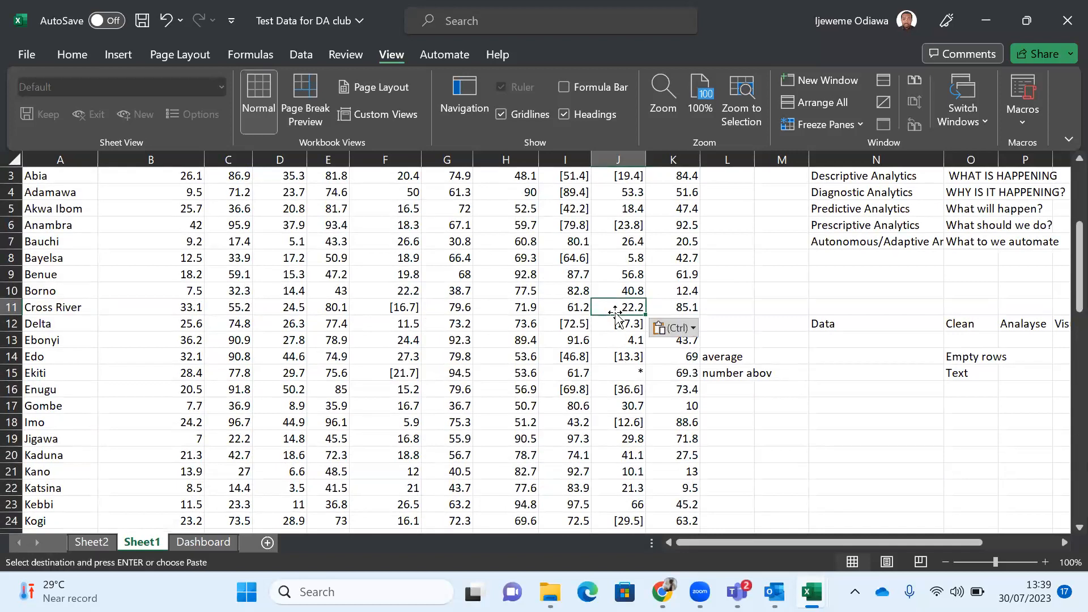
Step: Replace Ekiti's asterisk in the exclusive breastfeeding column, J15, with the South West zone value 52.6 copied from J64
scroll(639, 408, down, 13)
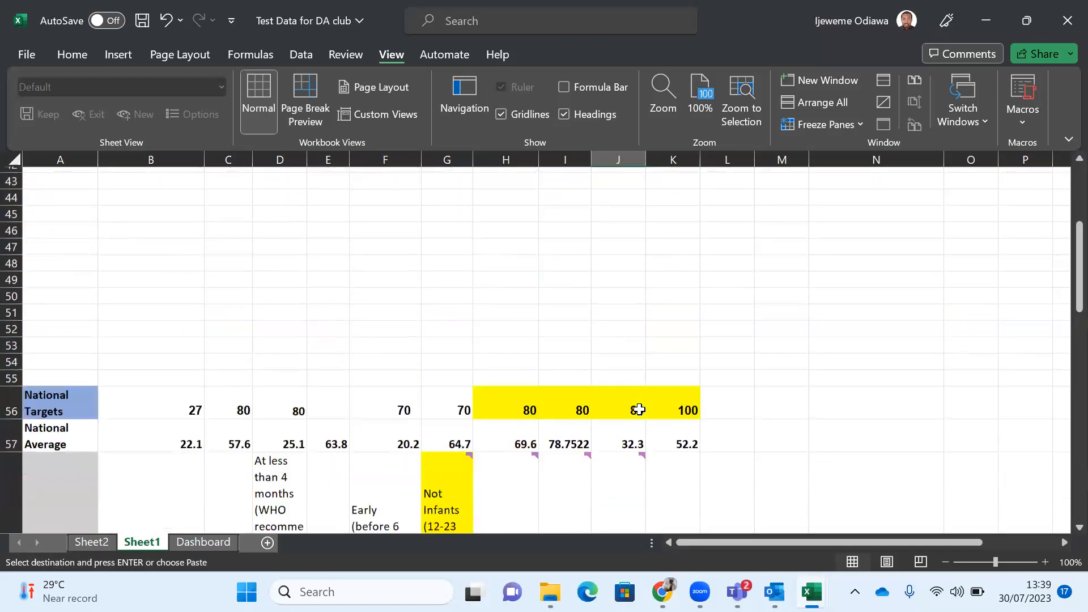
scroll(640, 409, up, 3)
scroll(640, 408, down, 7)
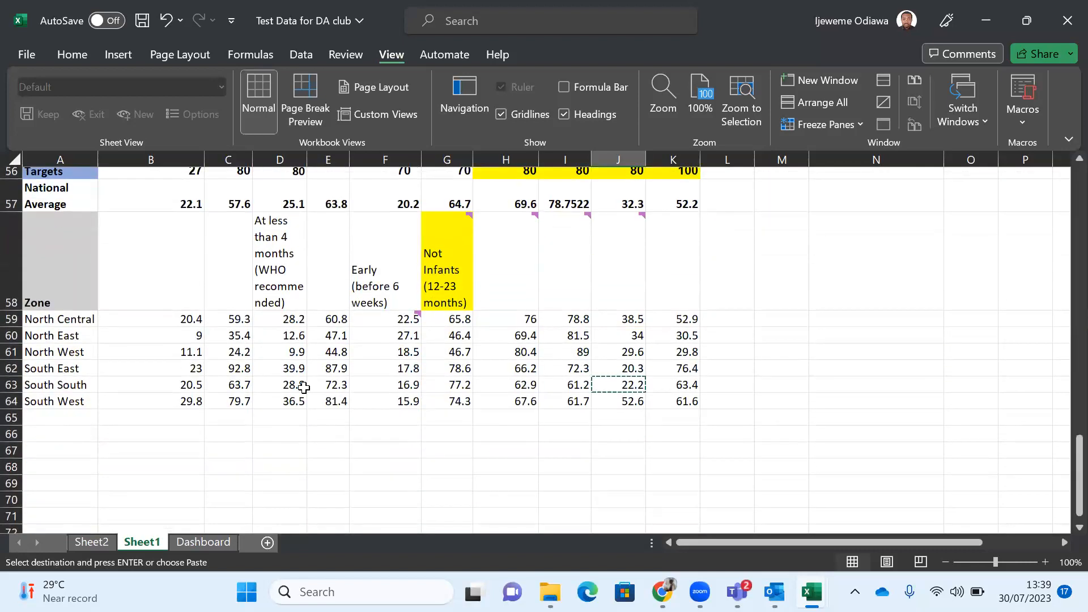
click(612, 399)
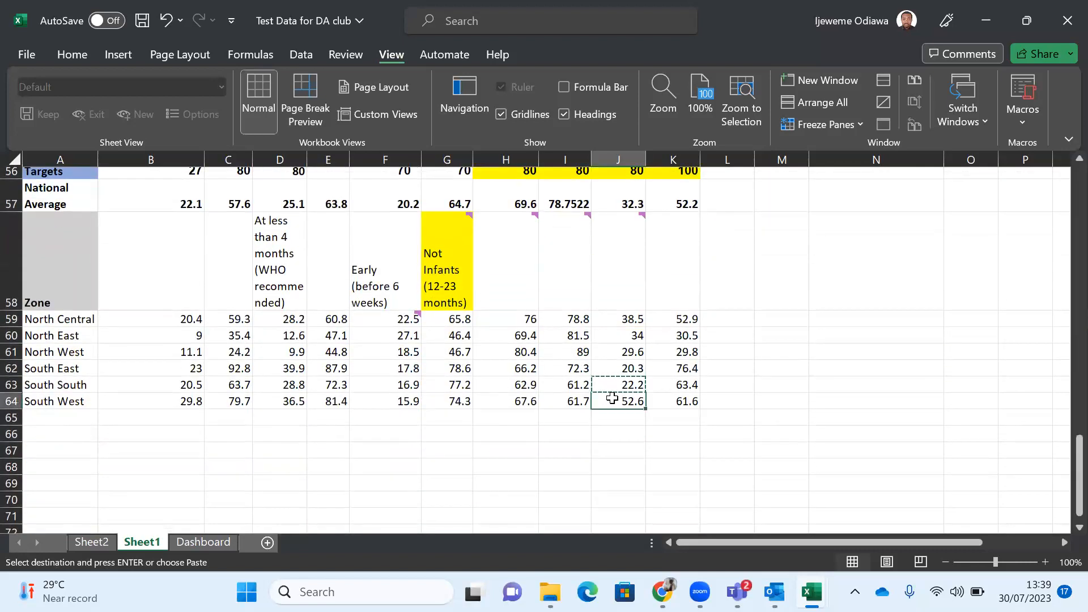
scroll(612, 399, up, 17)
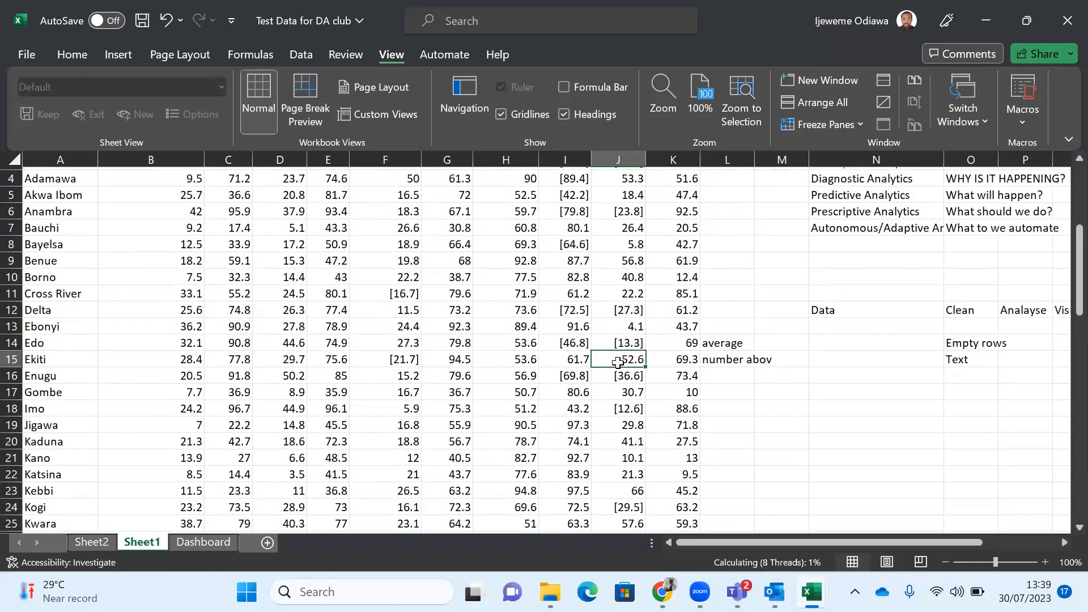
Step: Examine the indicator columns of the state table for remaining asterisks and values enclosed in square brackets
scroll(618, 363, down, 9)
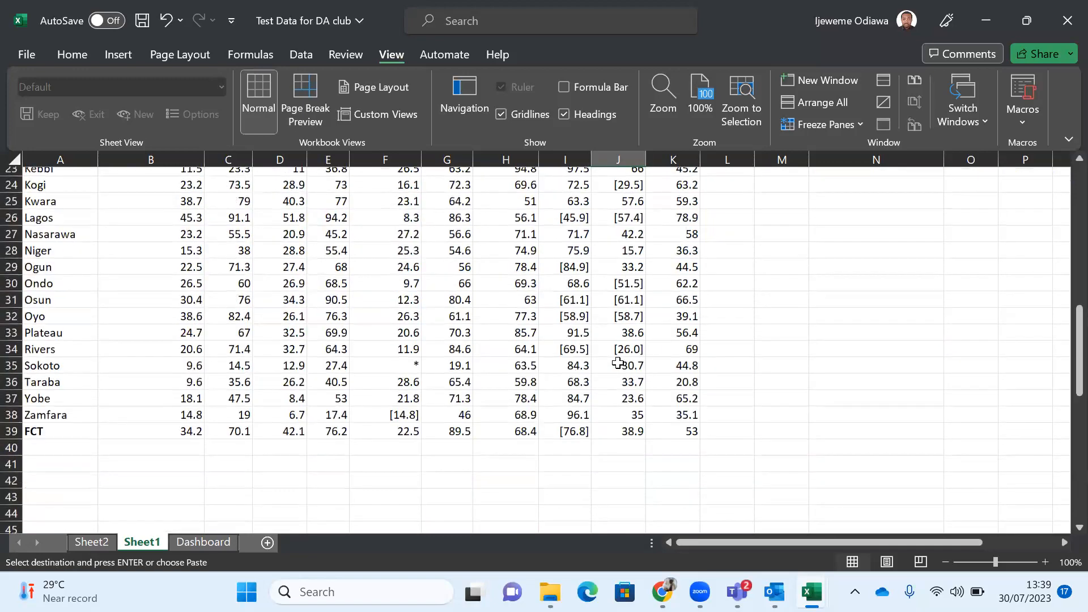
scroll(618, 362, up, 8)
scroll(618, 363, down, 5)
scroll(617, 363, down, 5)
scroll(617, 363, up, 8)
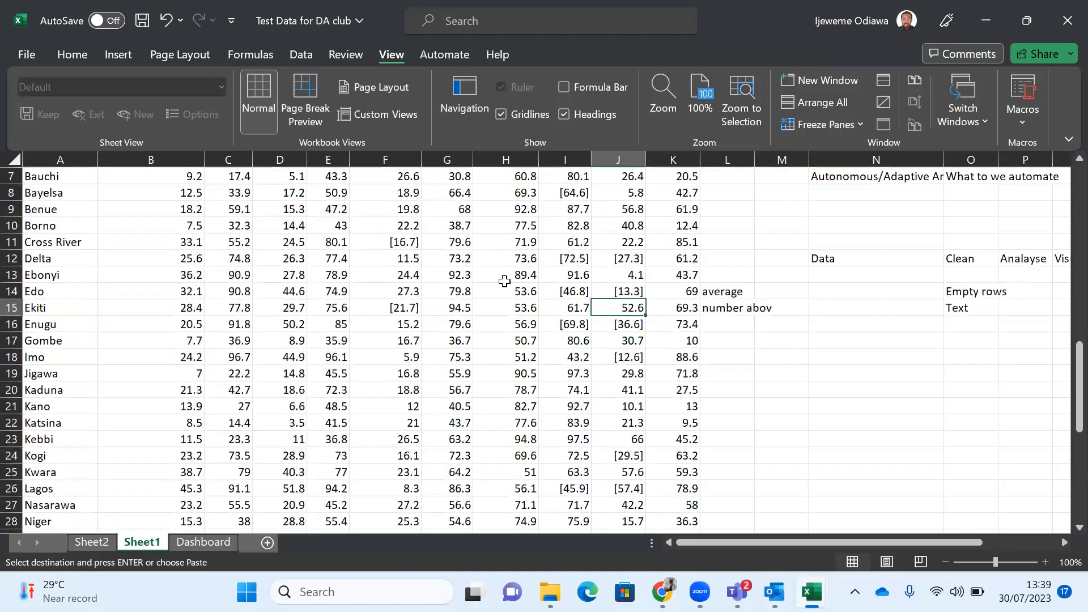
scroll(505, 281, up, 3)
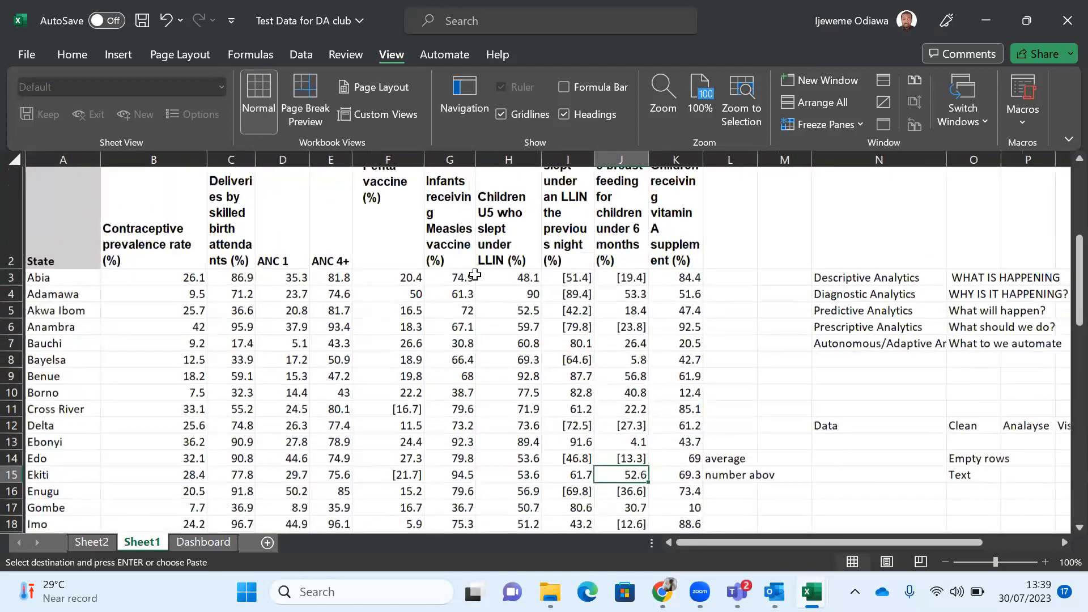
scroll(571, 316, down, 3)
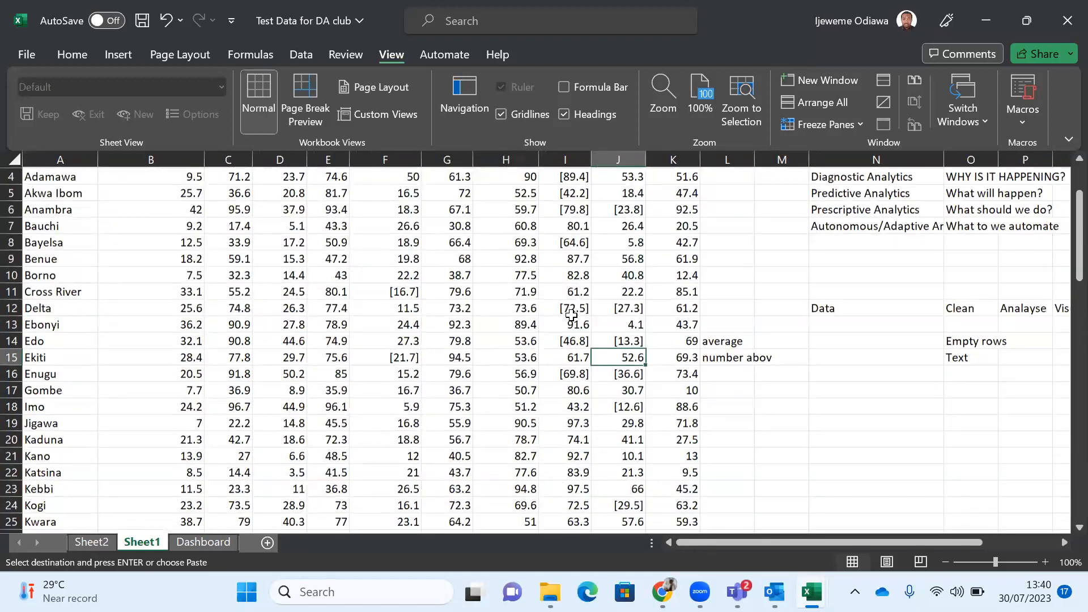
scroll(572, 316, down, 2)
scroll(571, 316, up, 3)
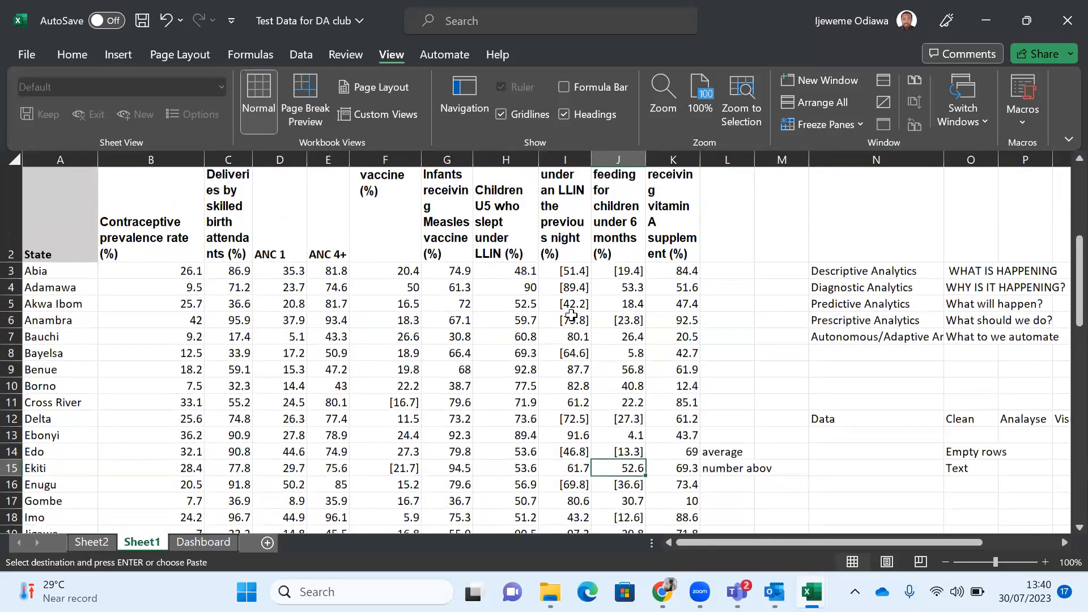
scroll(571, 316, up, 1)
text(52.6)
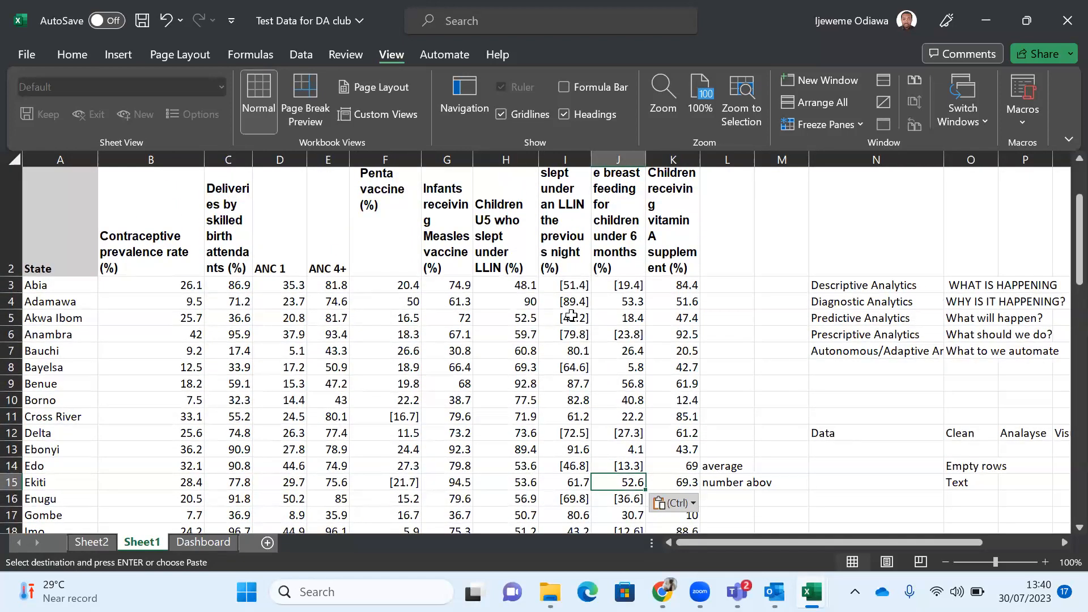
scroll(571, 315, down, 8)
scroll(571, 315, up, 3)
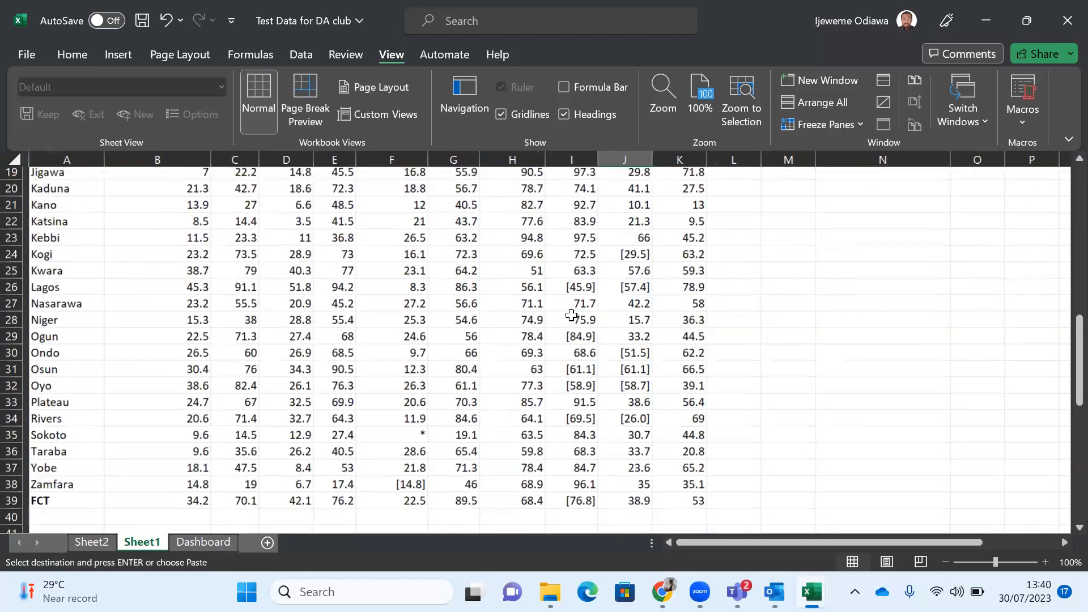
scroll(571, 315, up, 6)
scroll(572, 315, right, 3)
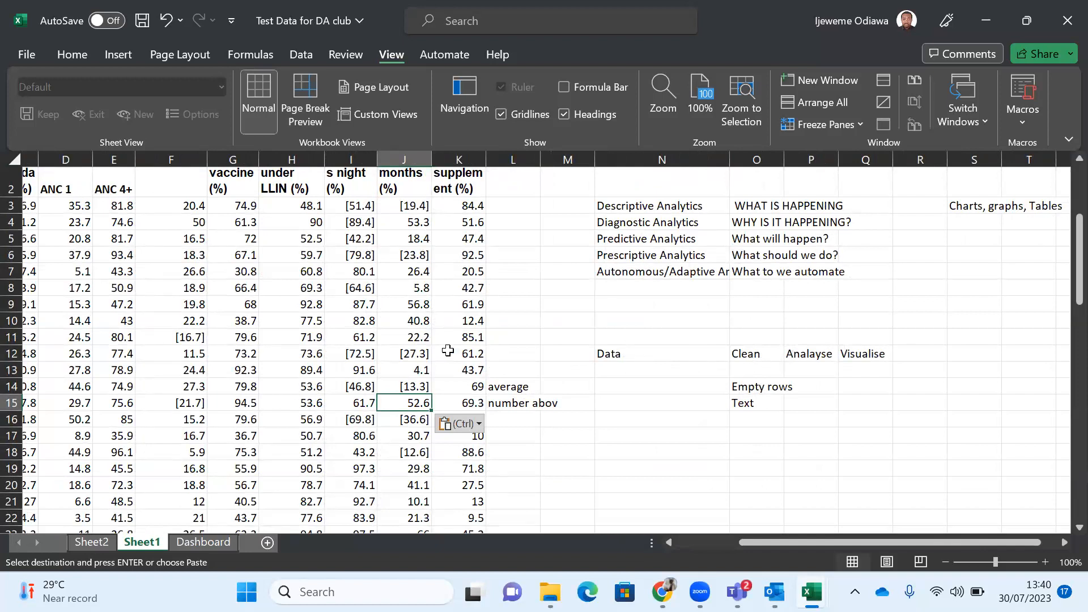
scroll(448, 351, down, 3)
scroll(449, 354, up, 1)
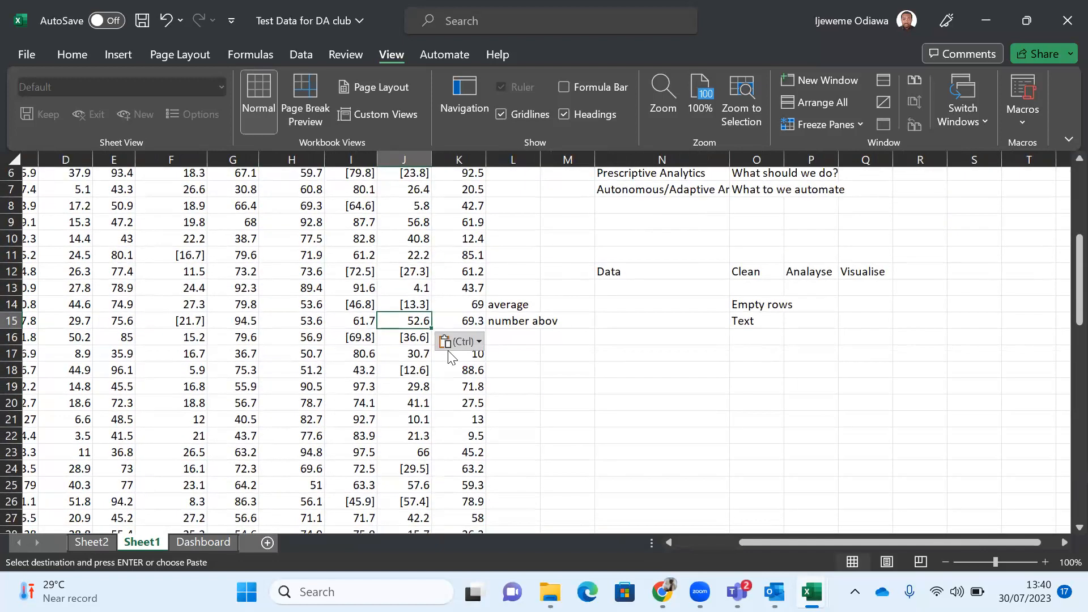
scroll(305, 383, down, 11)
scroll(304, 383, up, 4)
scroll(304, 383, up, 6)
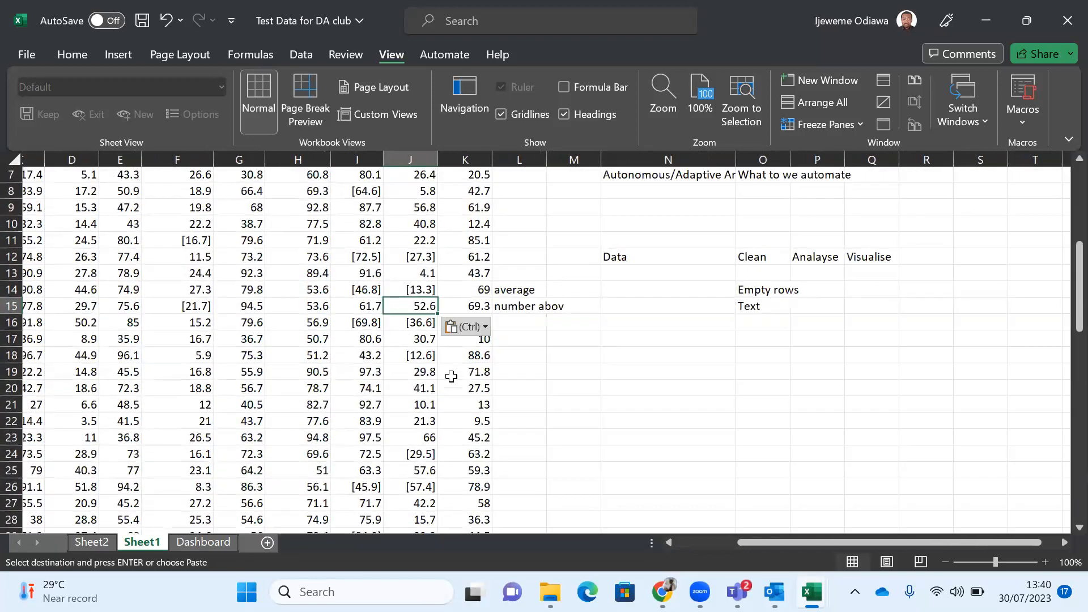
scroll(451, 376, up, 1)
click(357, 232)
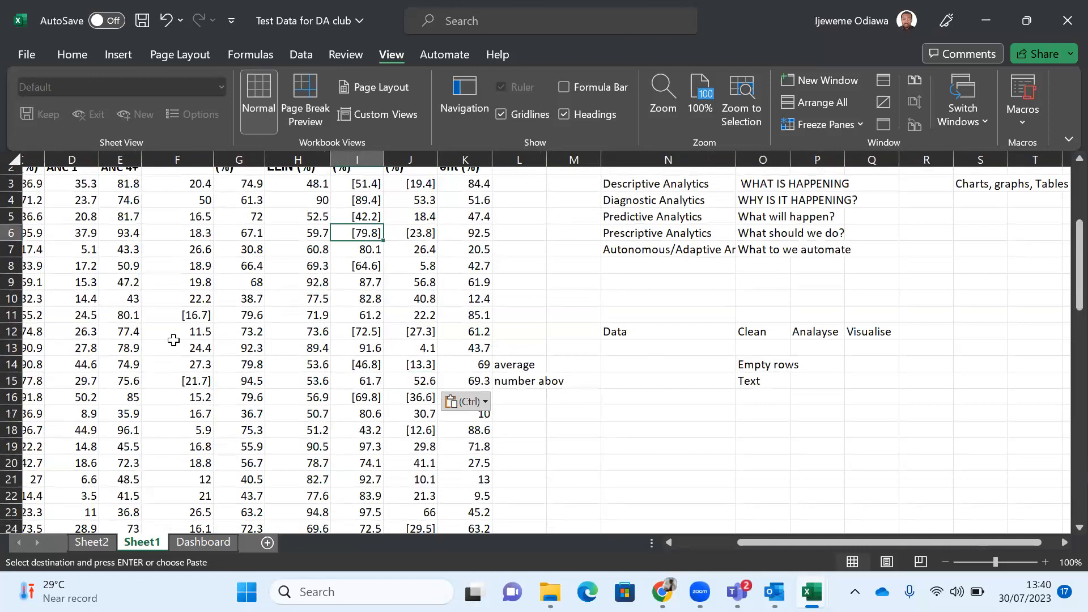
click(353, 216)
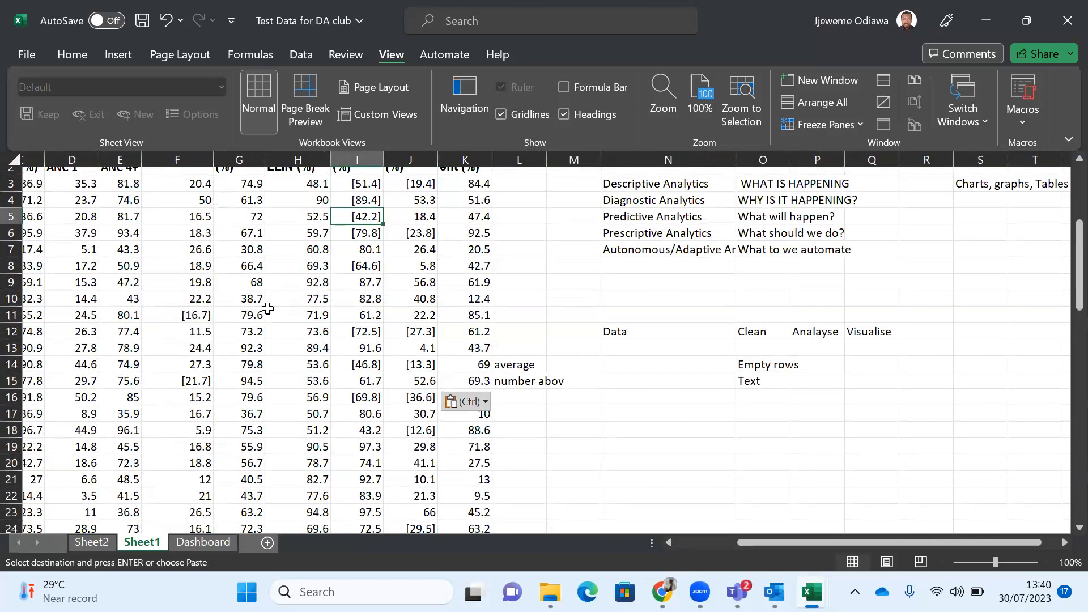
scroll(268, 308, left, 2)
scroll(267, 308, left, 1)
scroll(151, 204, up, 1)
click(153, 202)
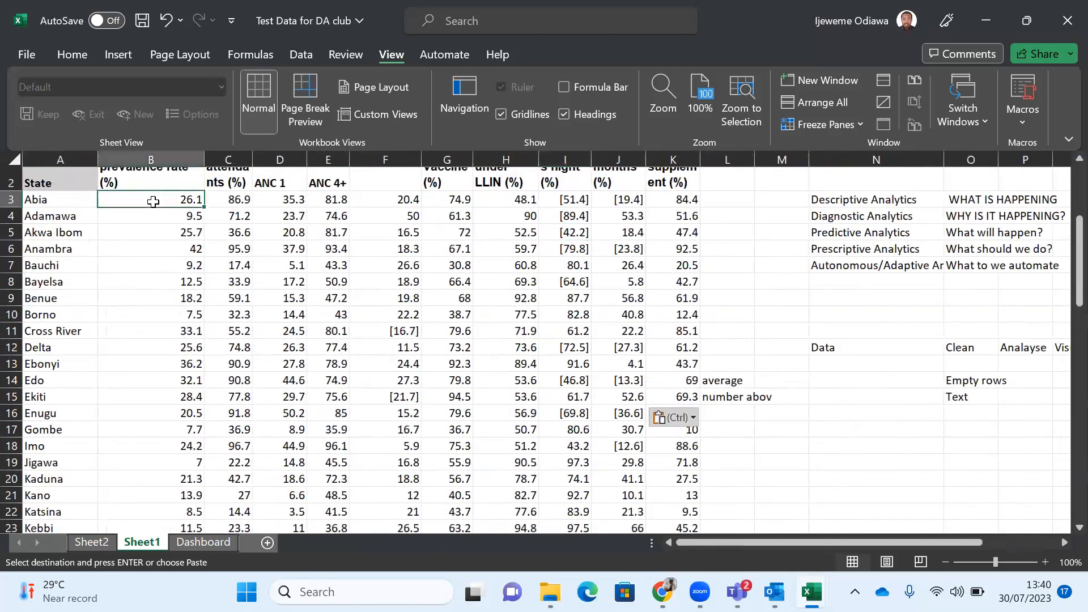
key(ctrl+shift+Down)
key(ctrl+shift+Right)
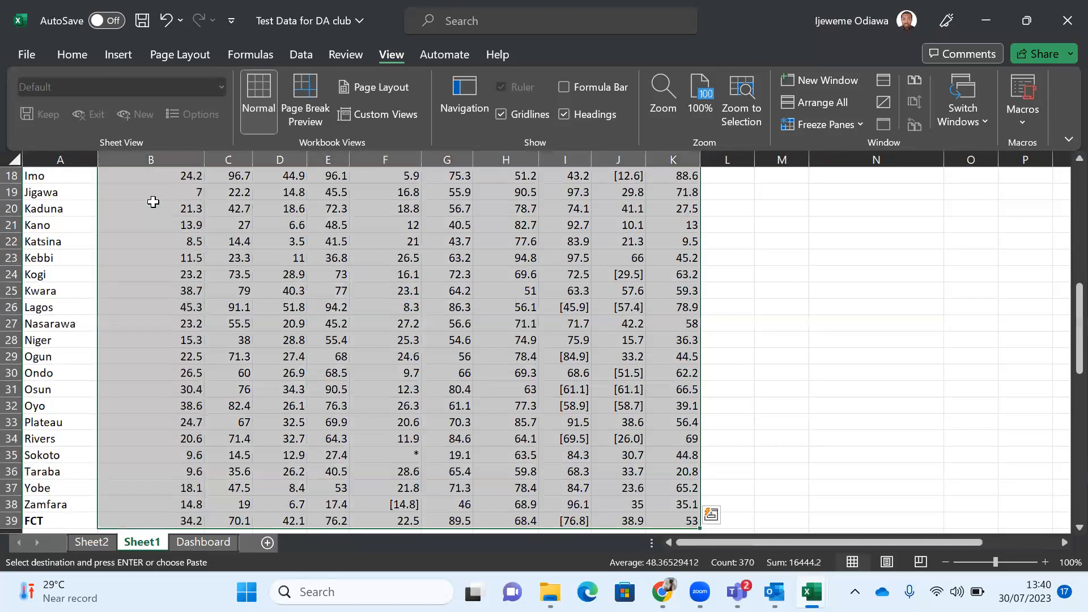
key(ctrl+q)
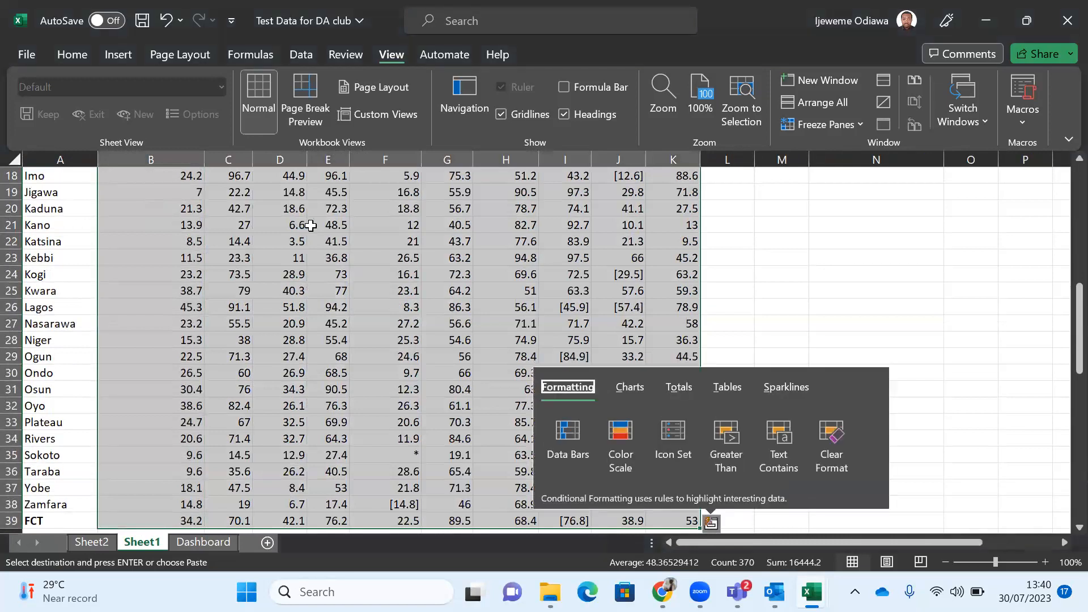
click(311, 226)
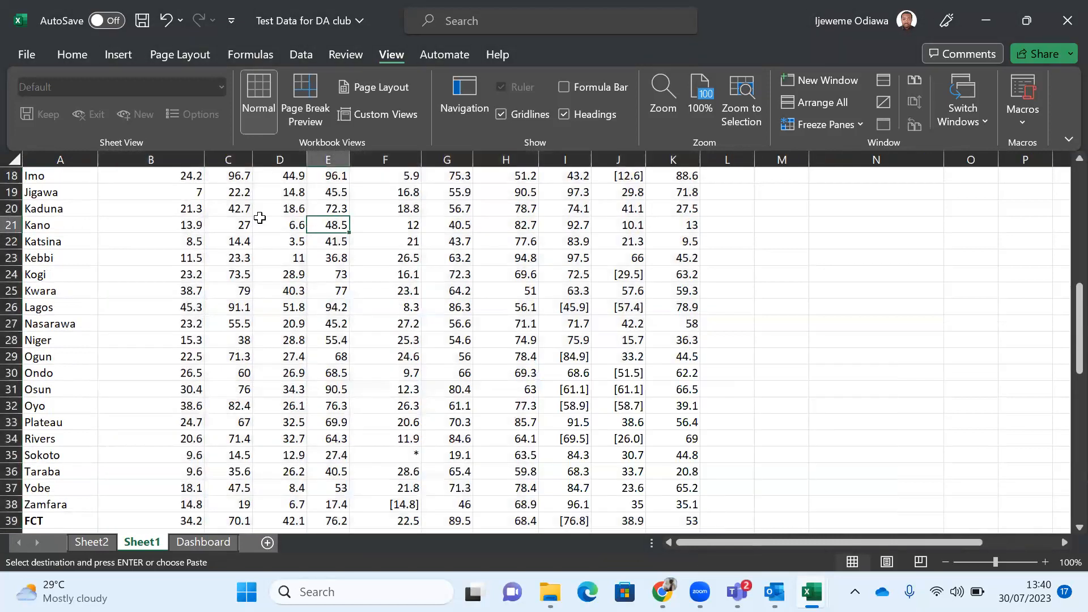
scroll(162, 269, up, 5)
scroll(162, 270, up, 1)
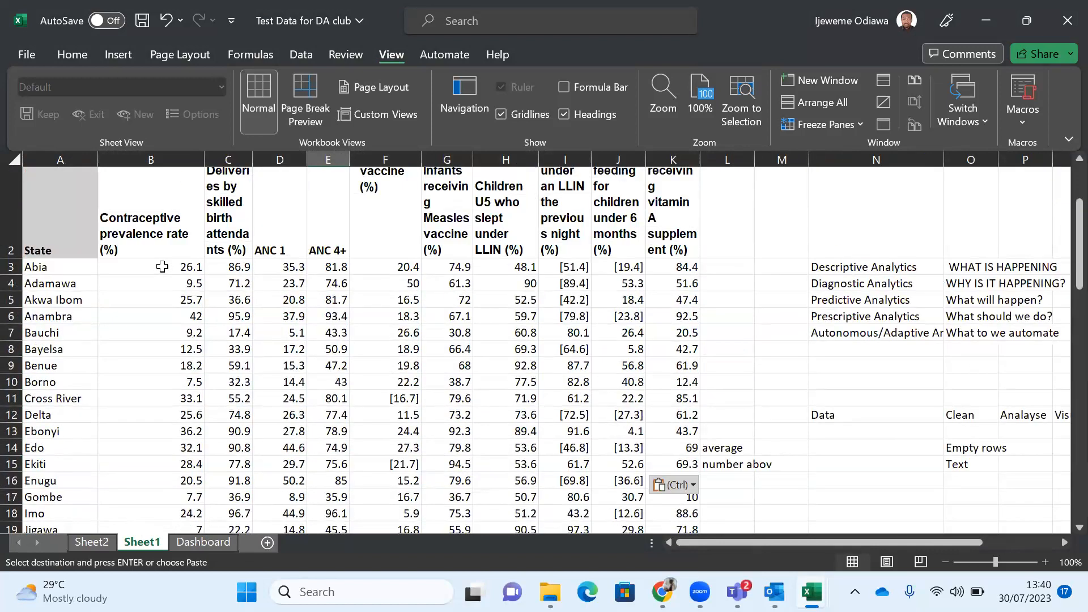
click(162, 266)
key(ctrl+shift+Down)
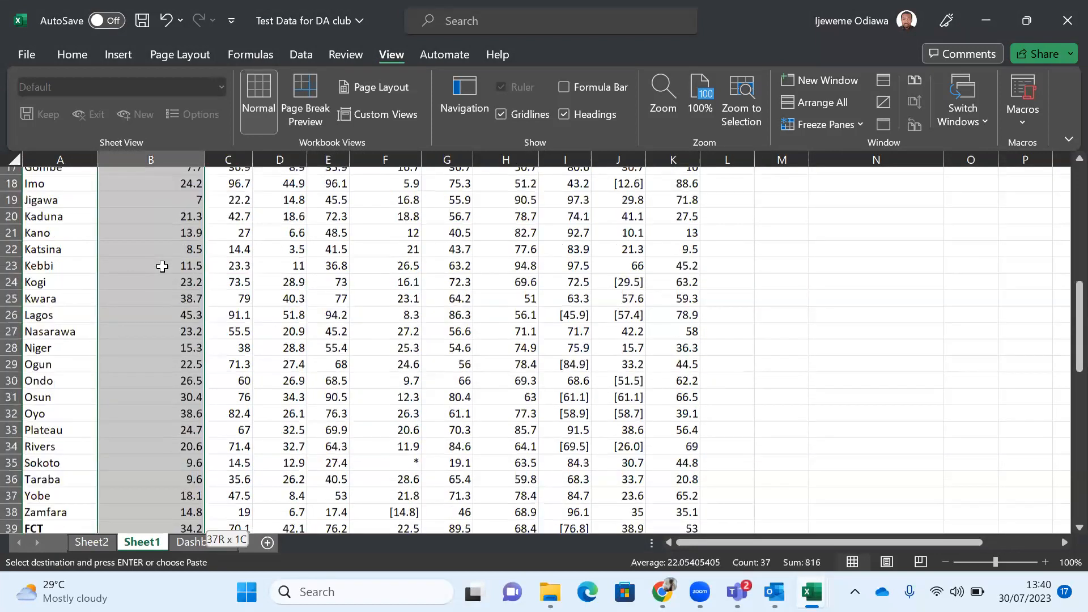
key(ctrl+shift+Right)
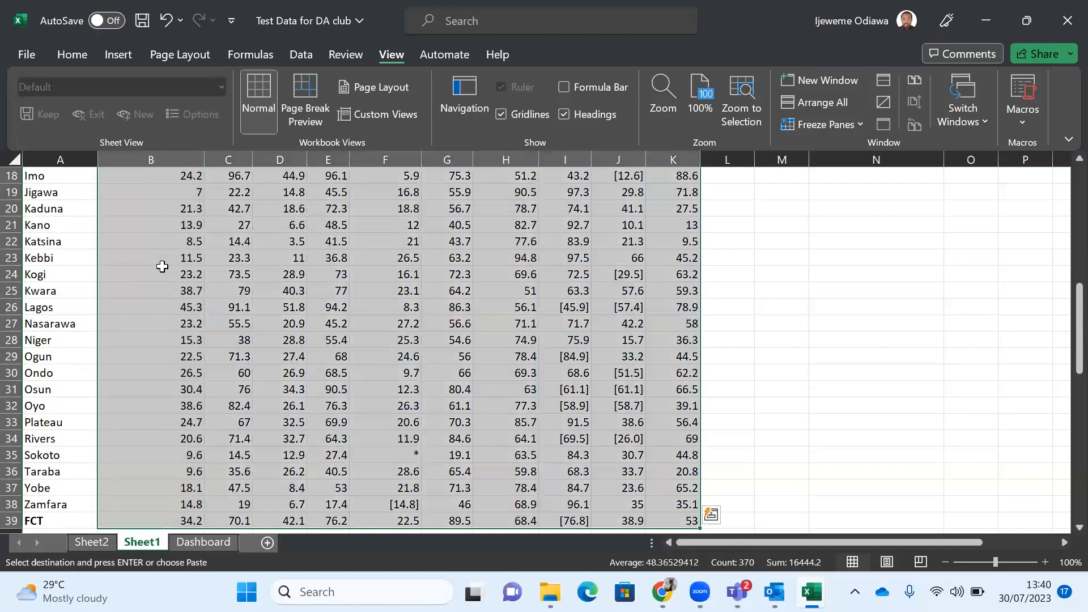
key(ctrl+q)
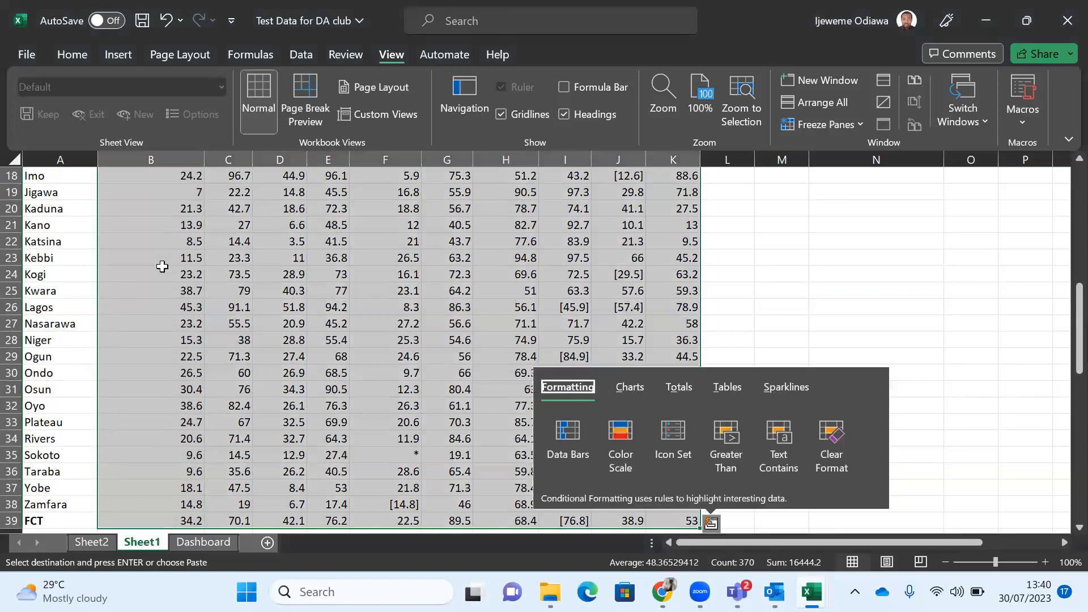
click(162, 270)
scroll(163, 269, up, 5)
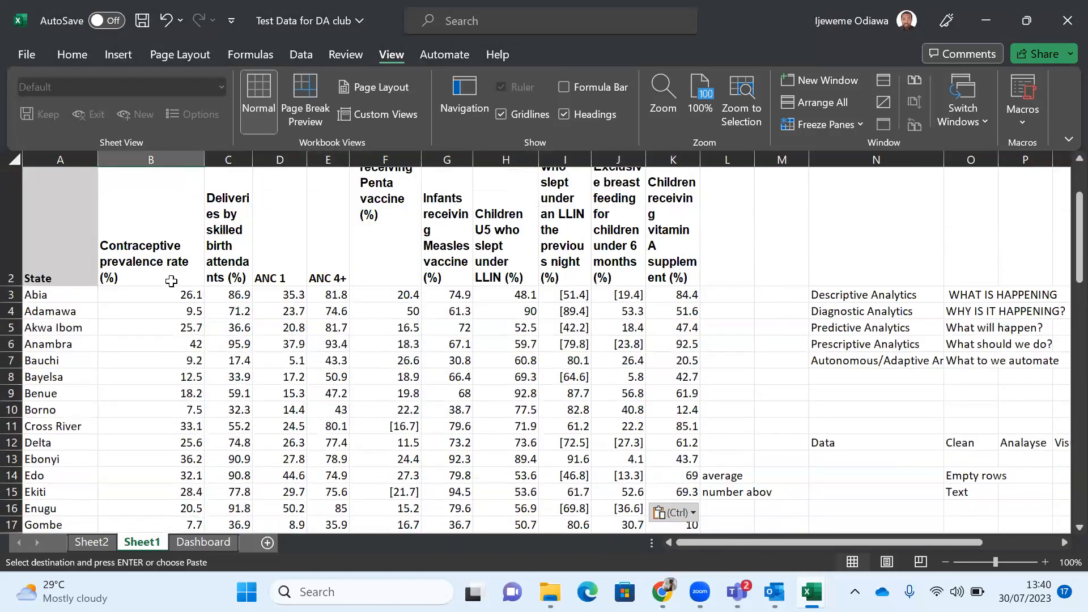
Step: Remove every opening bracket "[" from the state indicator values in B3:K39 by replacing all occurrences with nothing
click(175, 296)
key(shift+Right)
key(shift+Right)
key(shift+Right)
key(shift+Right)
key(shift+Right)
key(shift+Right)
key(shift+Right)
key(shift+Right)
key(shift+Right)
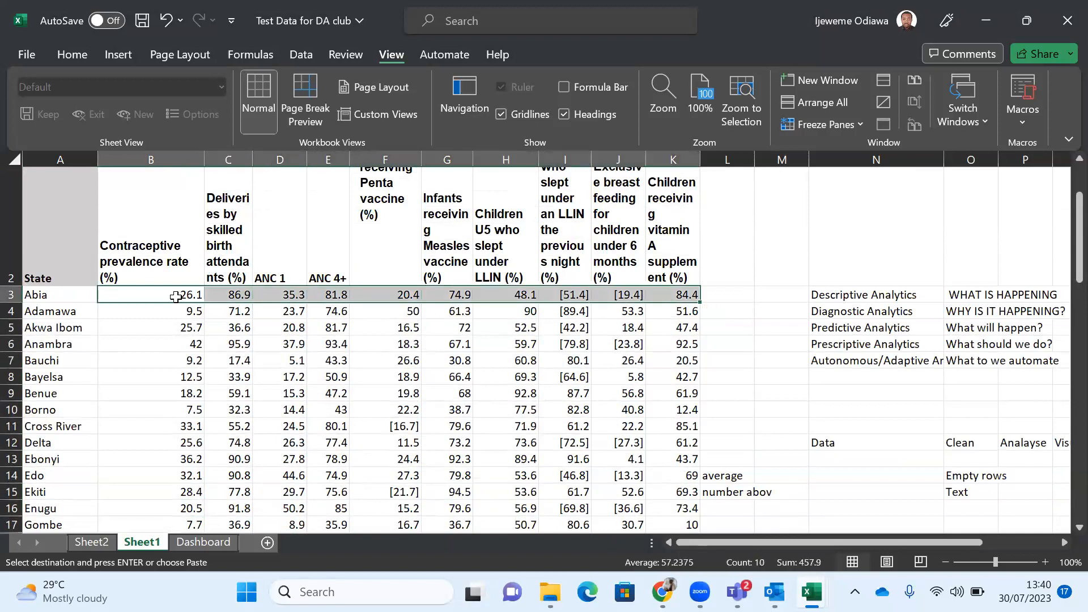
key(ctrl+shift+Down)
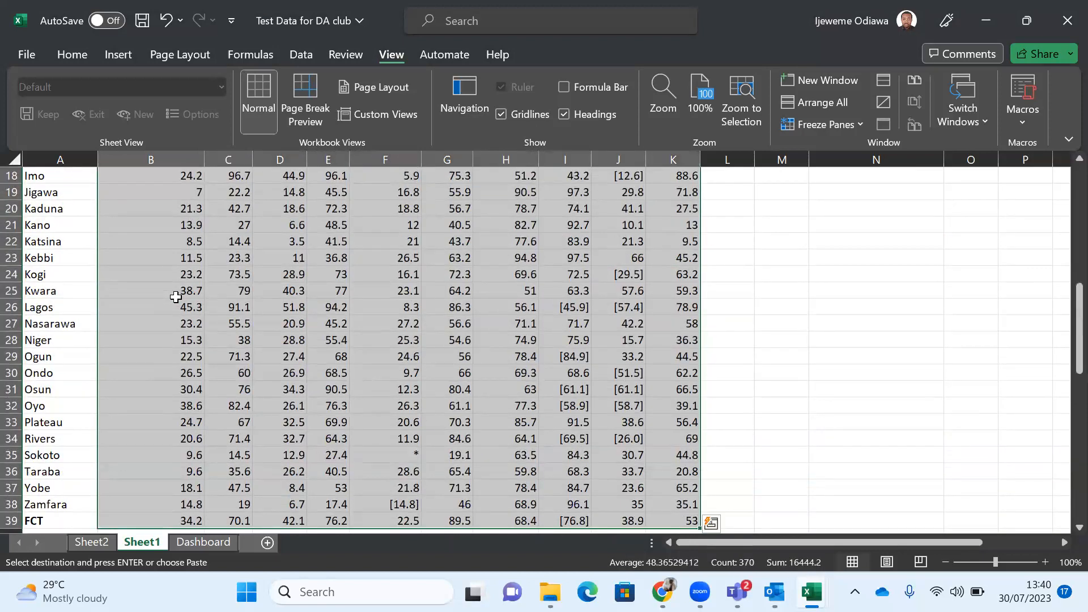
key(ctrl+f)
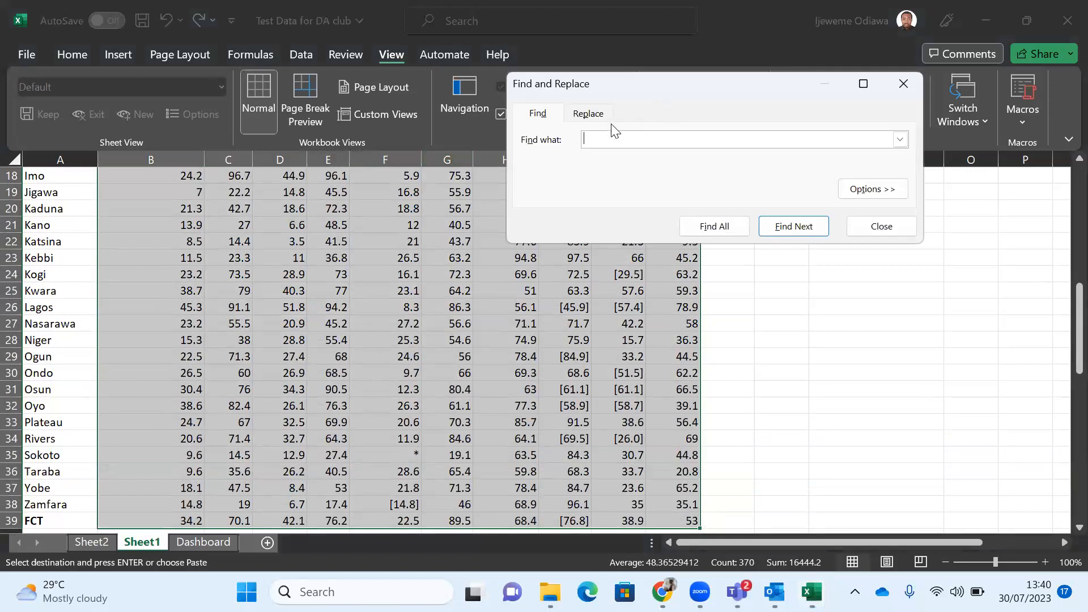
text([)
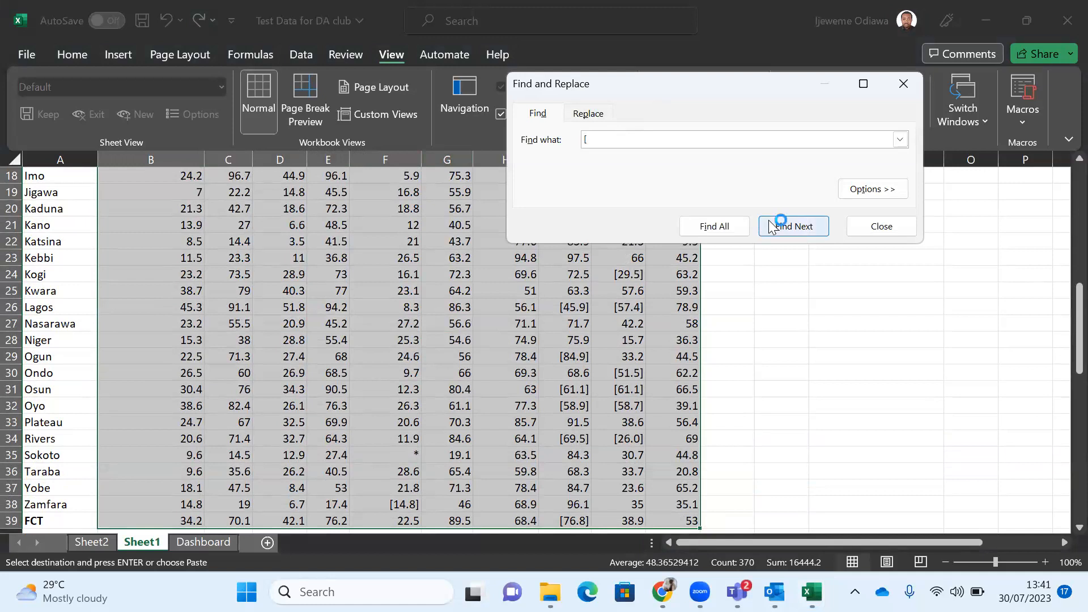
click(589, 115)
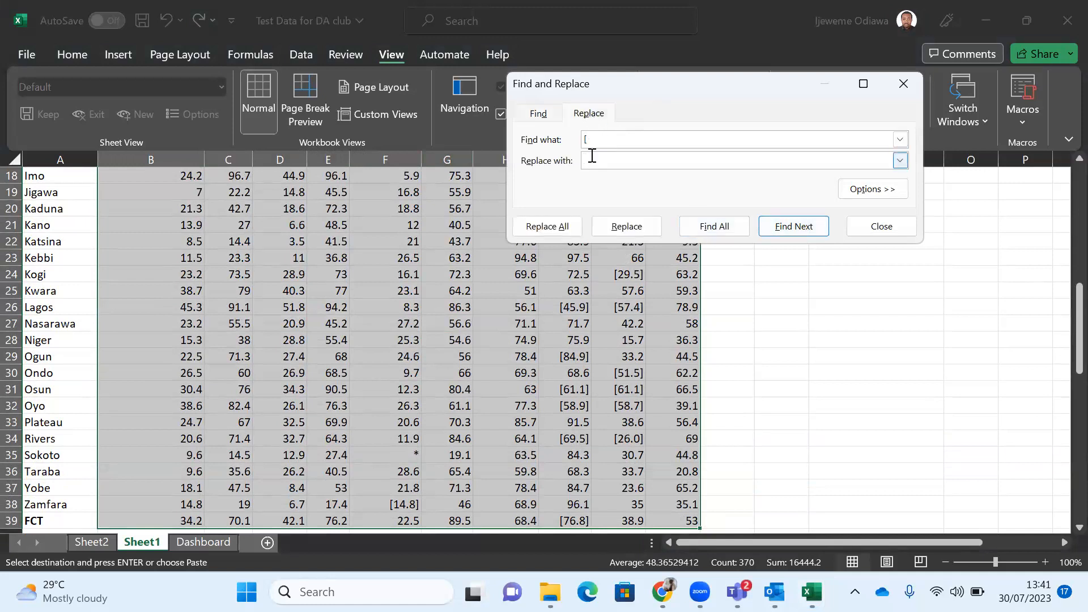
click(694, 160)
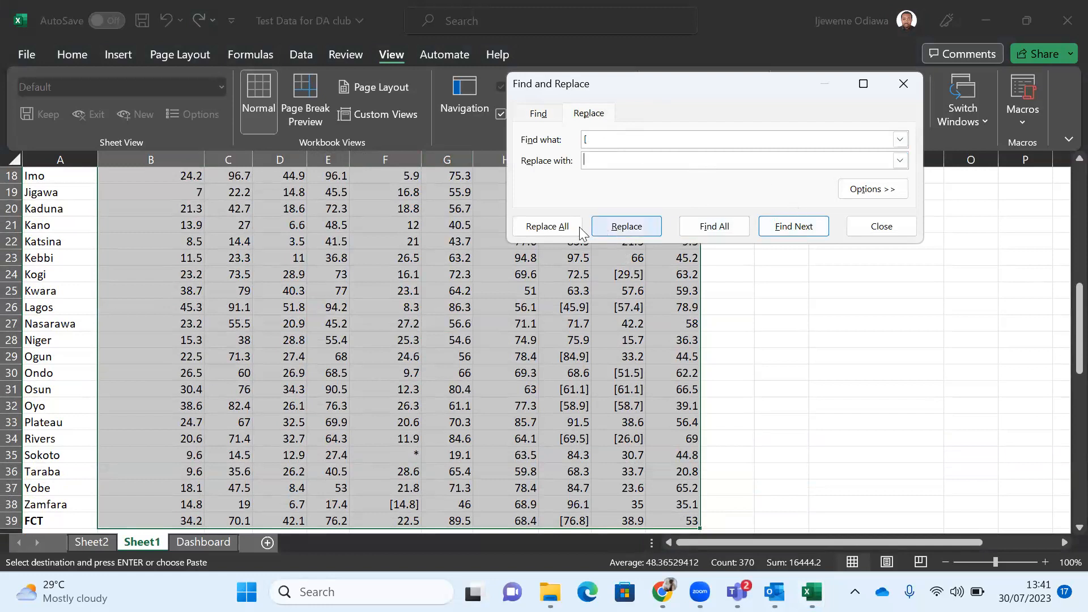
click(544, 227)
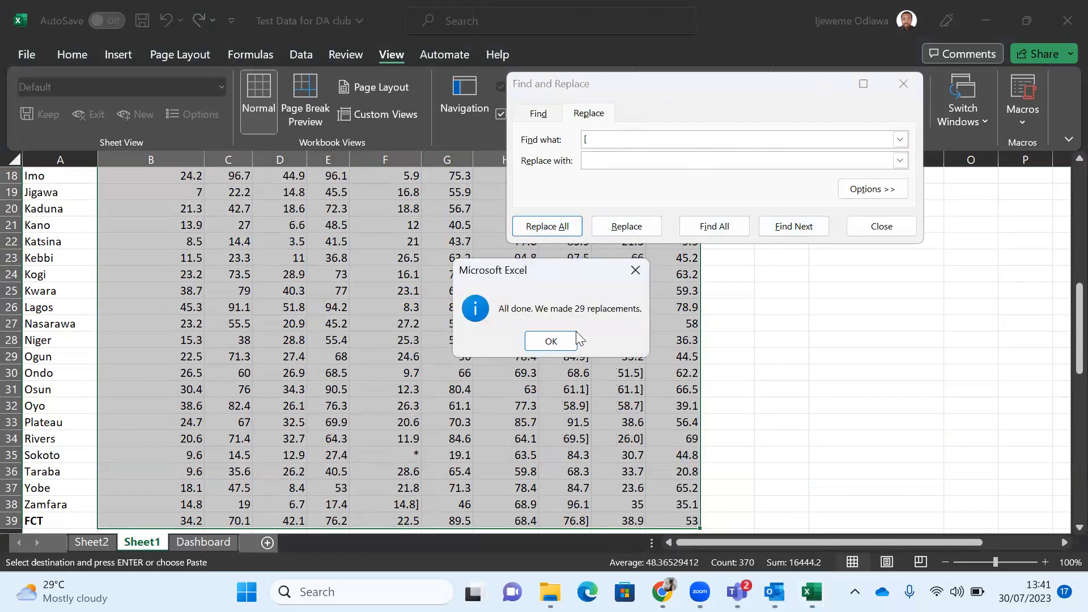
click(573, 342)
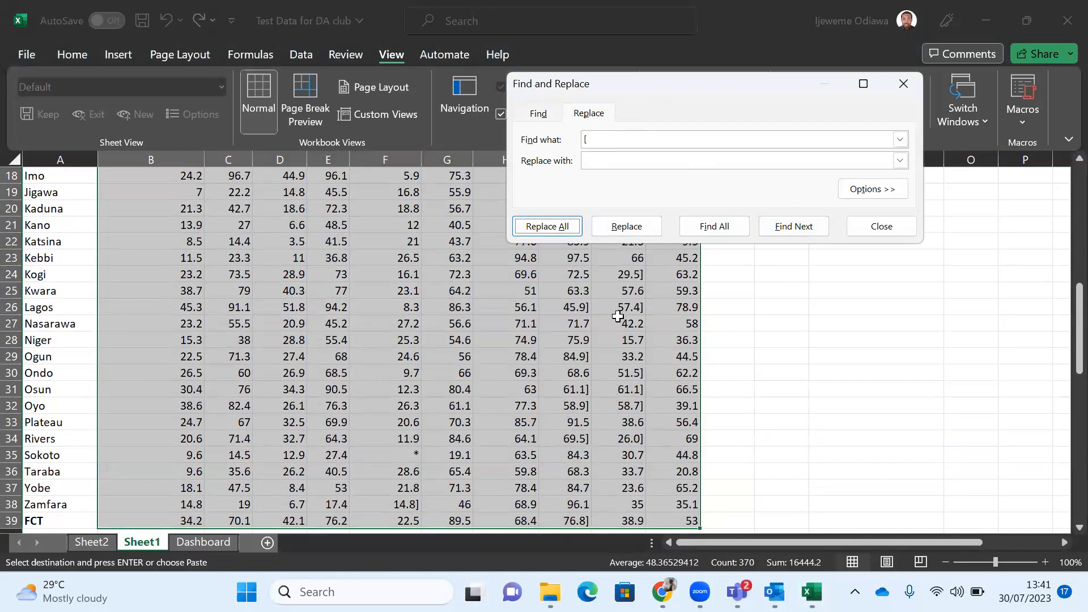
click(593, 140)
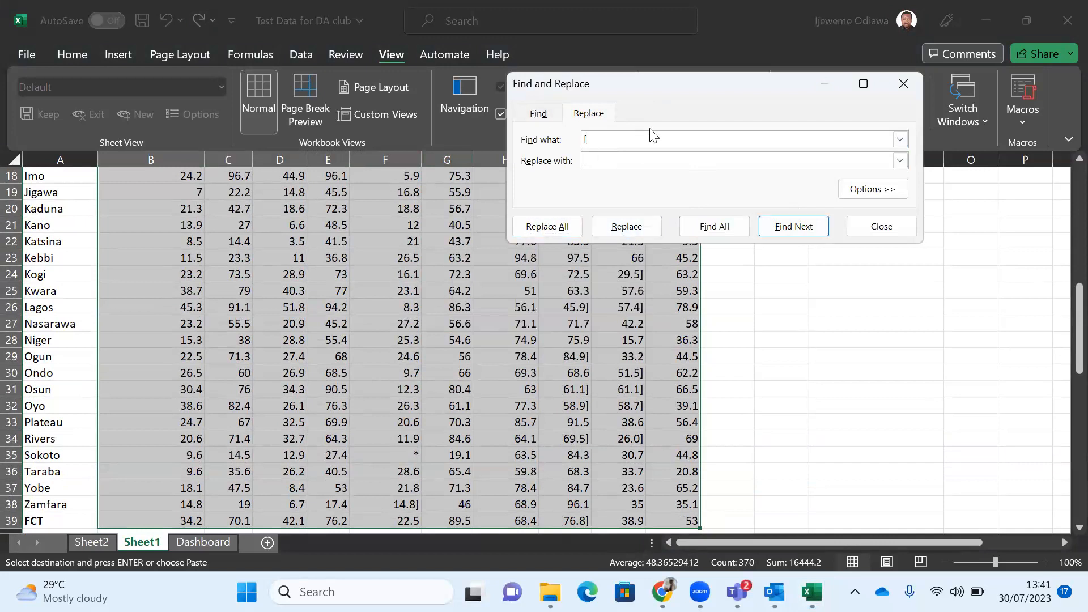
key(BackSpace)
text(])
click(628, 164)
click(912, 88)
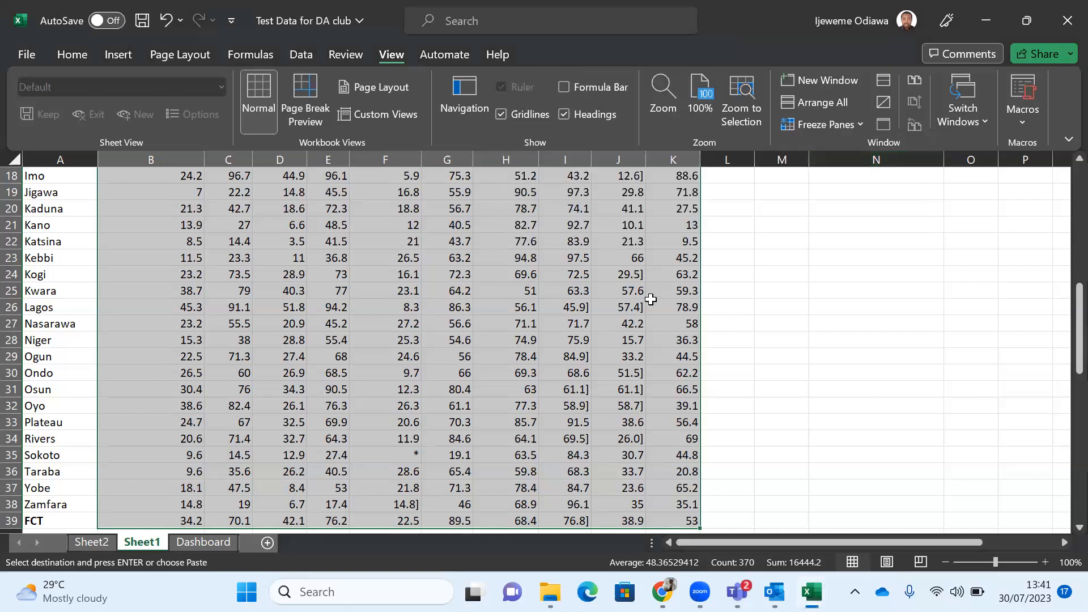
Step: Undo the removal of the opening brackets from the state indicator values
key(ctrl+q)
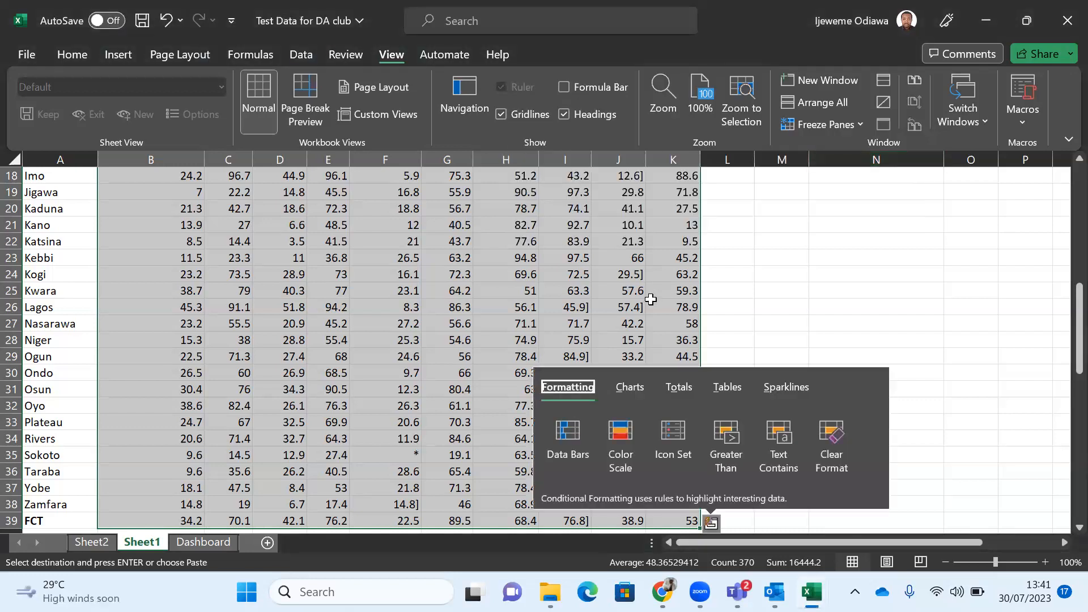
key(Escape)
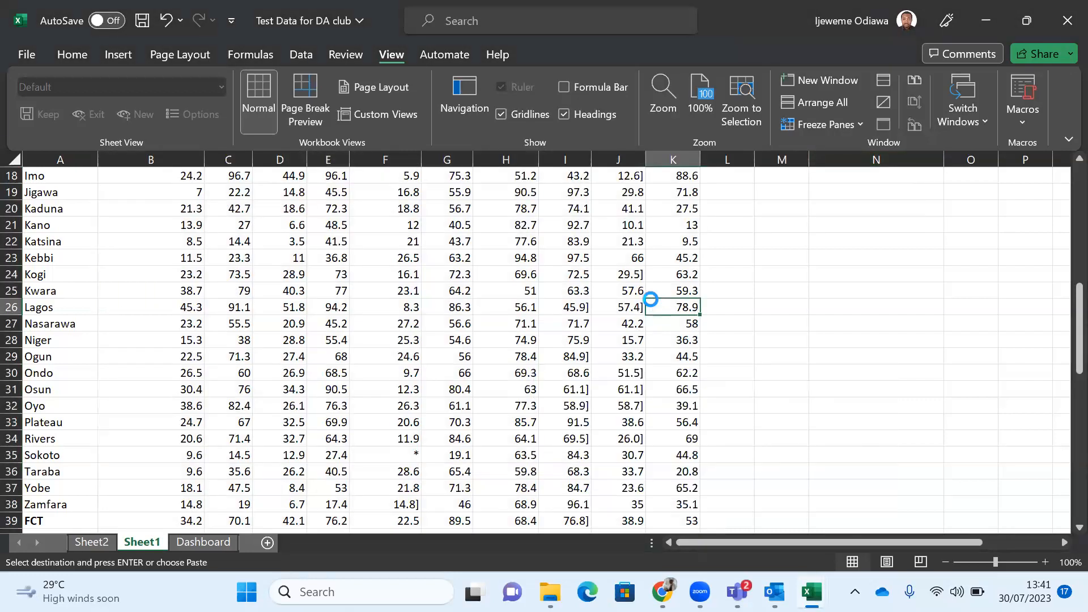
scroll(650, 300, up, 5)
scroll(651, 299, up, 1)
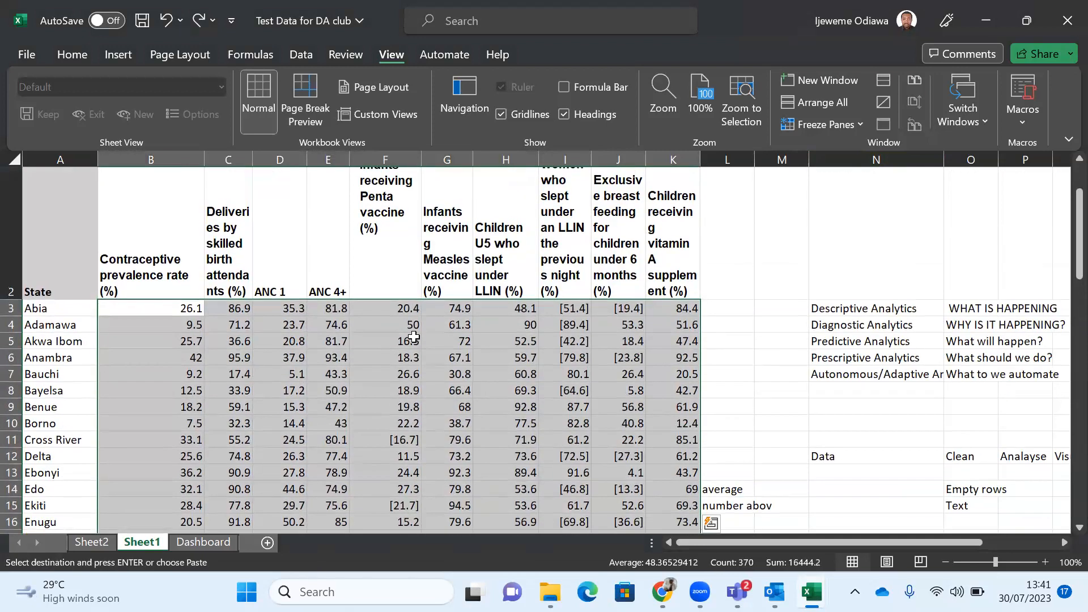
Step: Remove every closing bracket "]" from the state indicator values in B3:K39 by replacing all occurrences with nothing
key(ctrl+f)
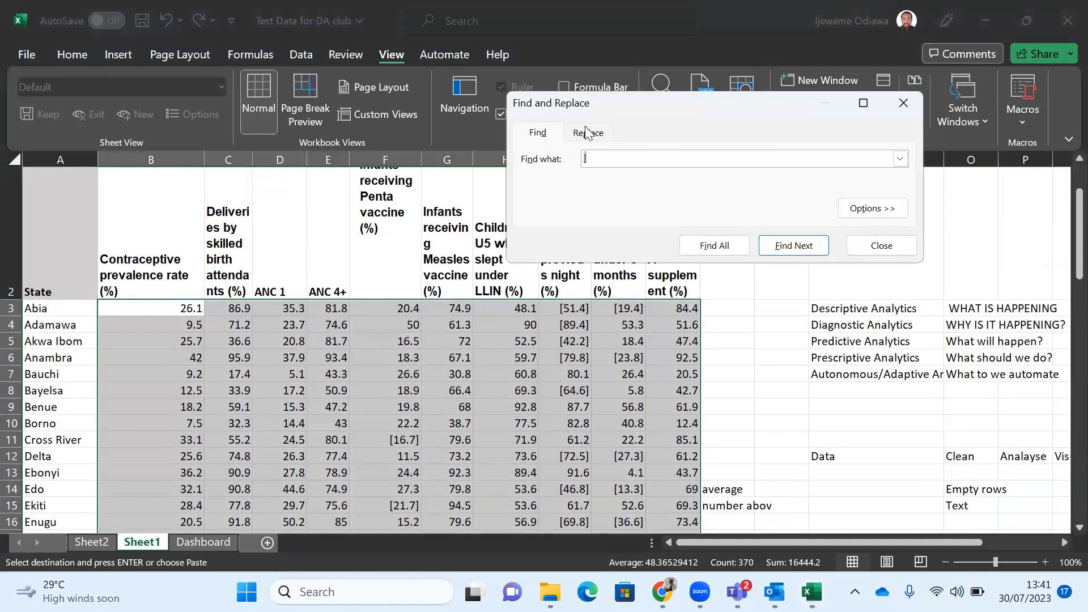
click(589, 132)
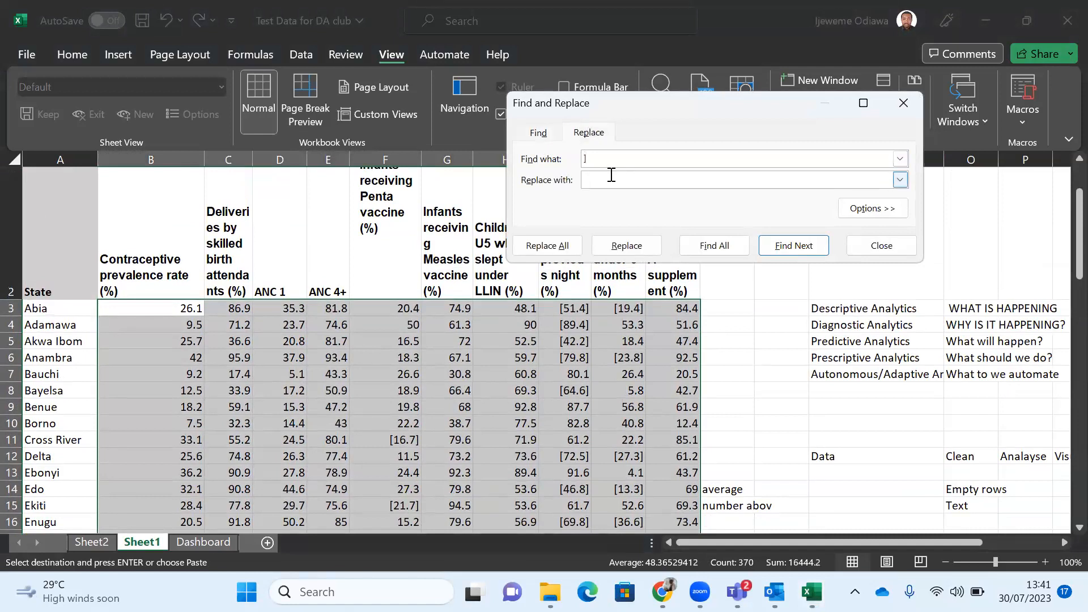
text(-)
key(BackSpace)
click(547, 245)
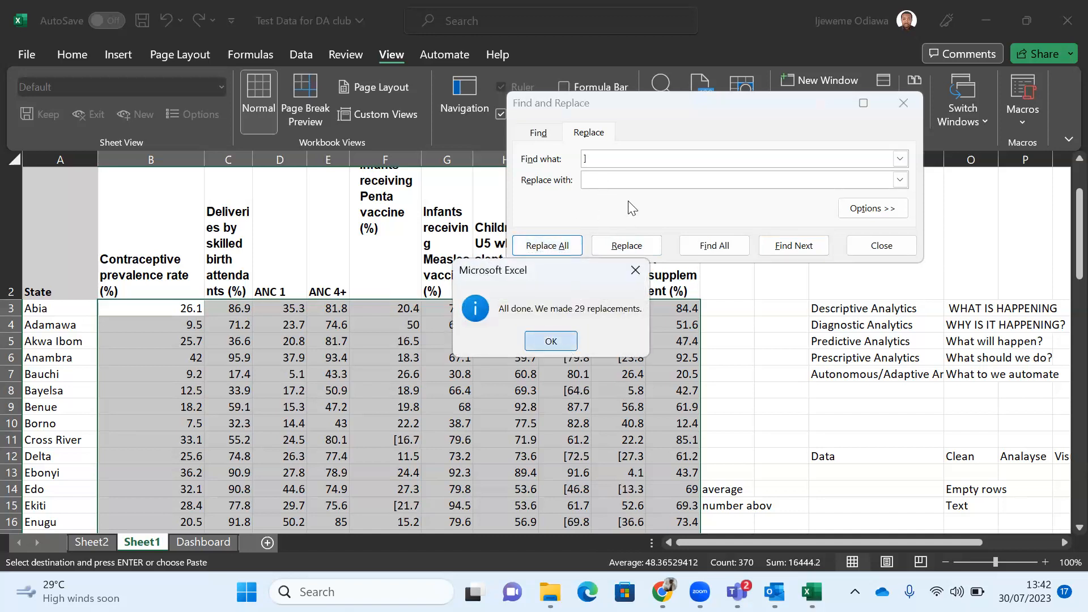
key(Return)
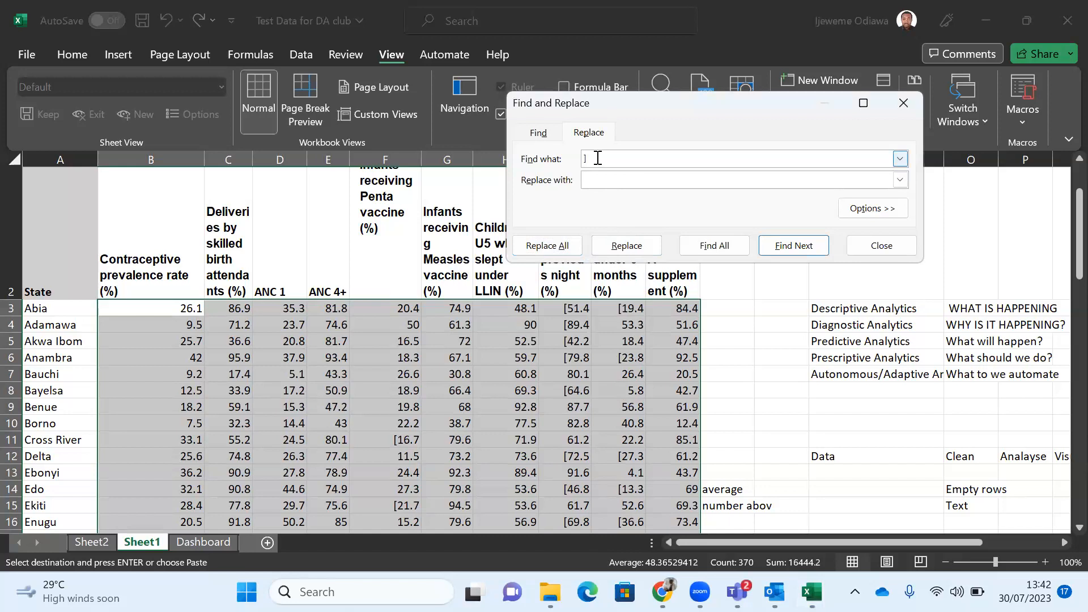
Step: Replace all opening brackets "[" in the same indicator range with nothing and close the Find and Replace dialog
text([)
click(541, 243)
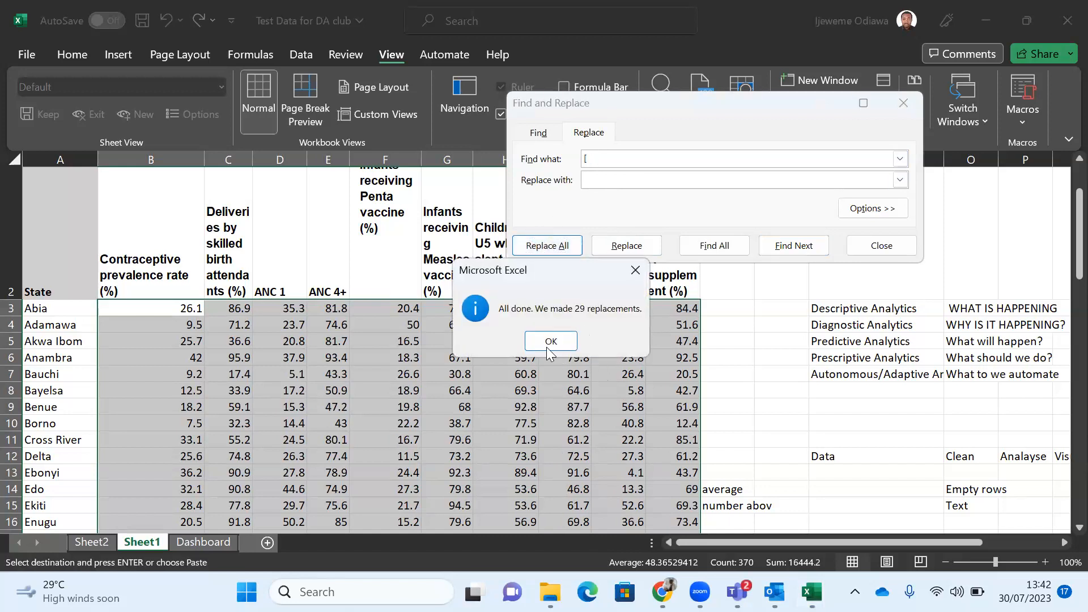
click(551, 341)
click(564, 390)
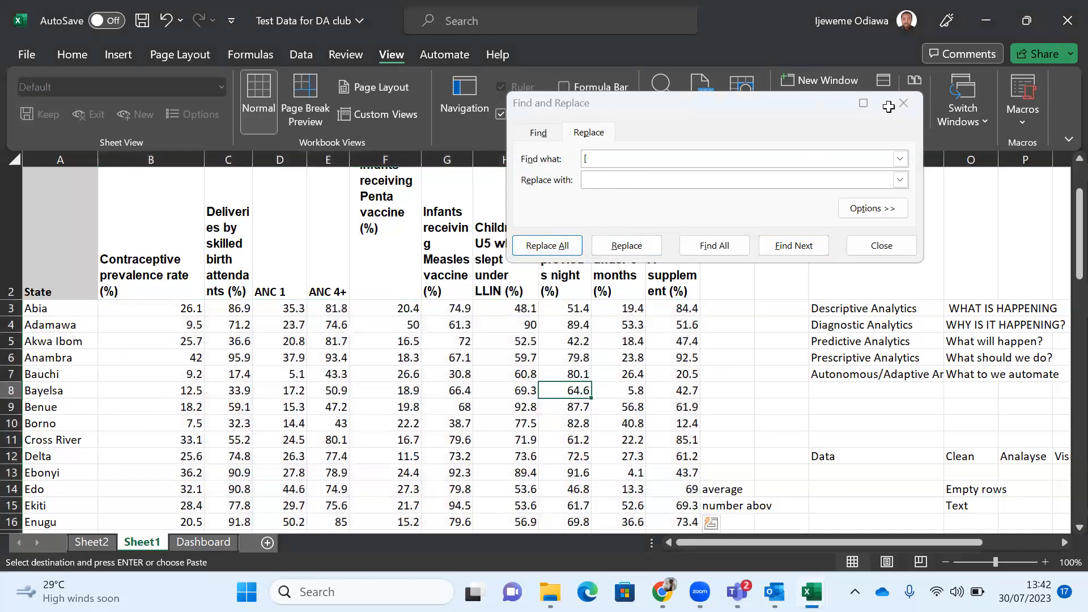
click(904, 104)
Step: Replace Sokoto's asterisk in the Penta vaccine column, F35, with the North West zone value 18.5 copied from F61
scroll(642, 321, down, 1)
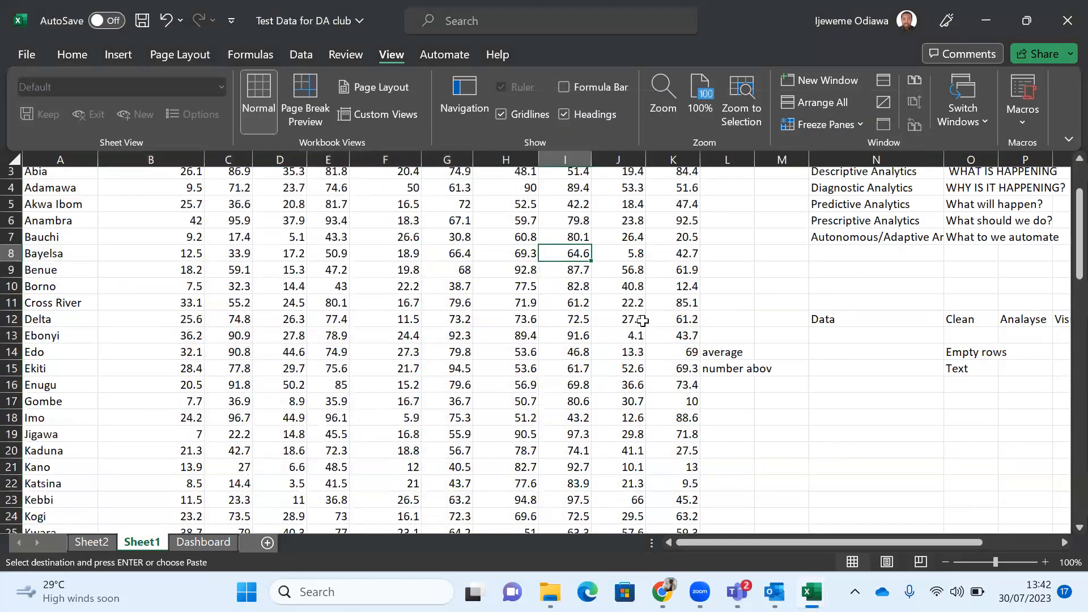
scroll(642, 321, down, 10)
scroll(642, 321, up, 3)
scroll(642, 320, down, 1)
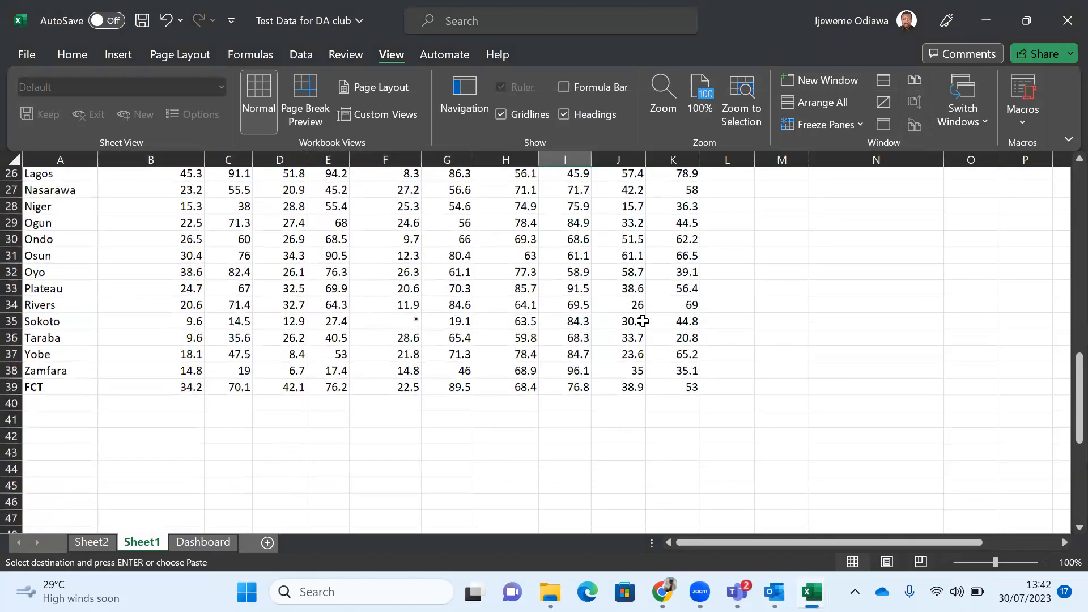
click(371, 330)
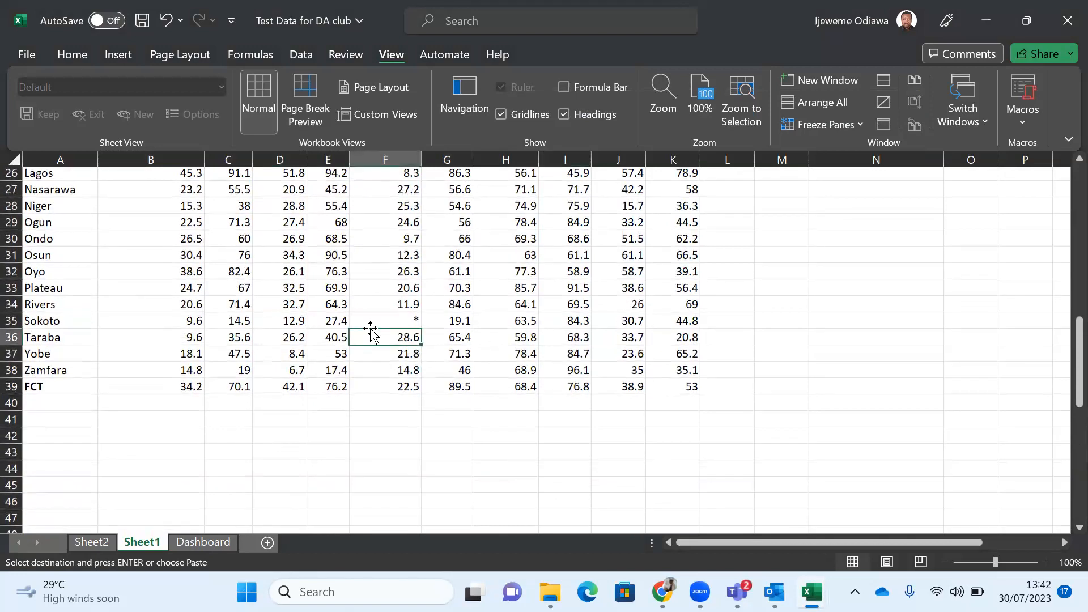
click(384, 320)
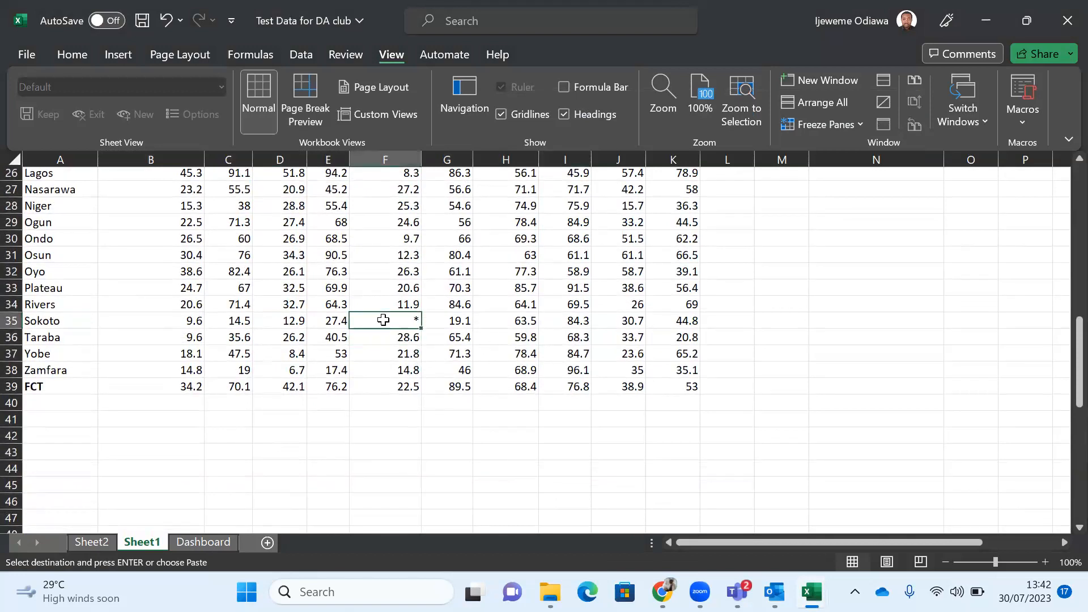
scroll(383, 320, up, 1)
scroll(384, 320, down, 2)
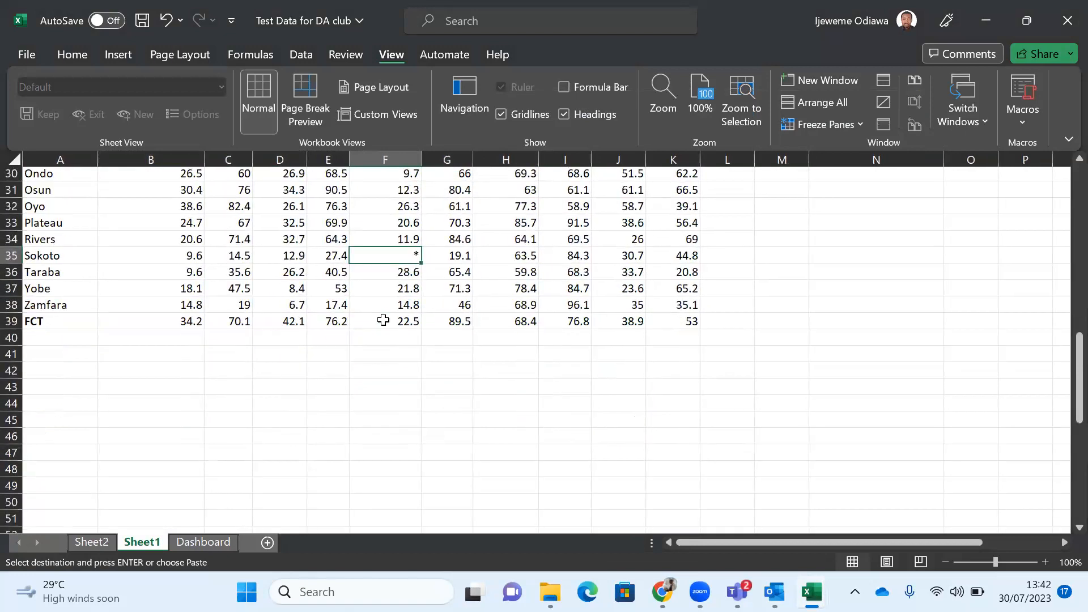
scroll(383, 321, down, 9)
scroll(383, 320, down, 1)
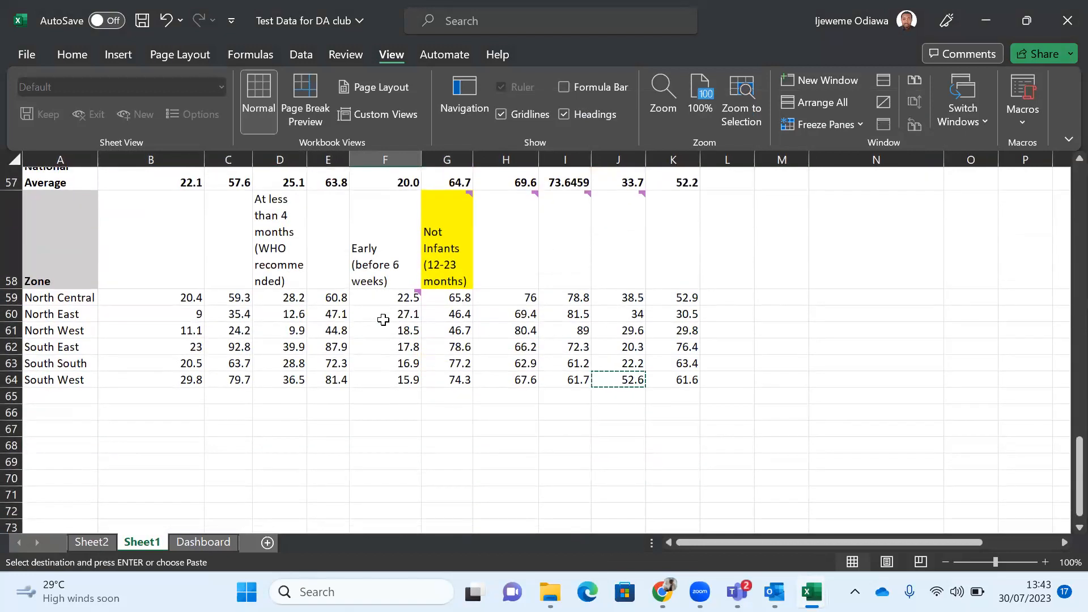
scroll(383, 320, up, 1)
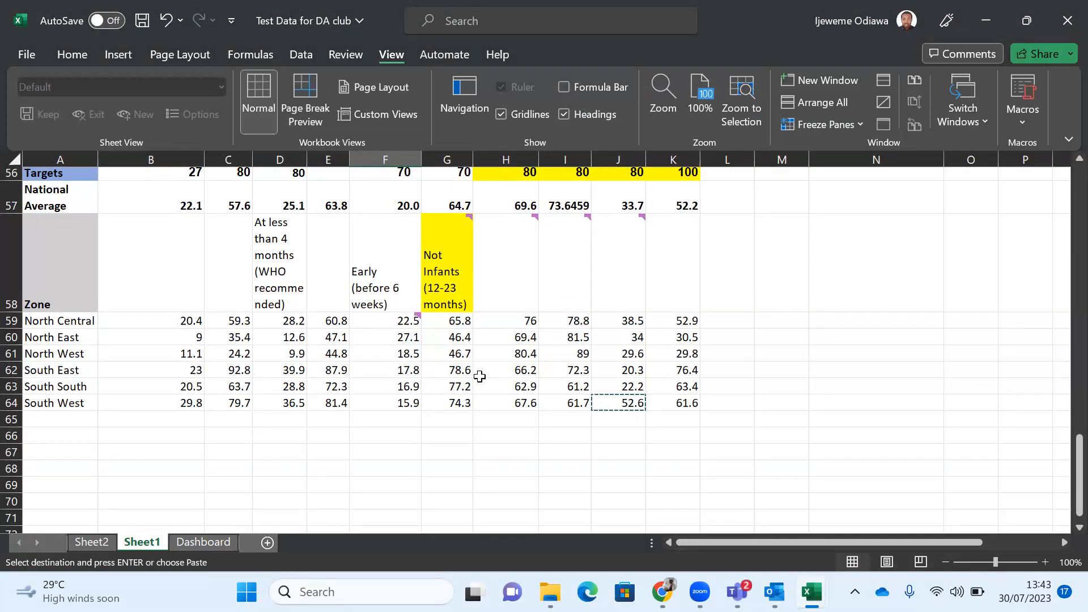
scroll(455, 252, up, 4)
scroll(454, 253, up, 5)
scroll(454, 252, down, 8)
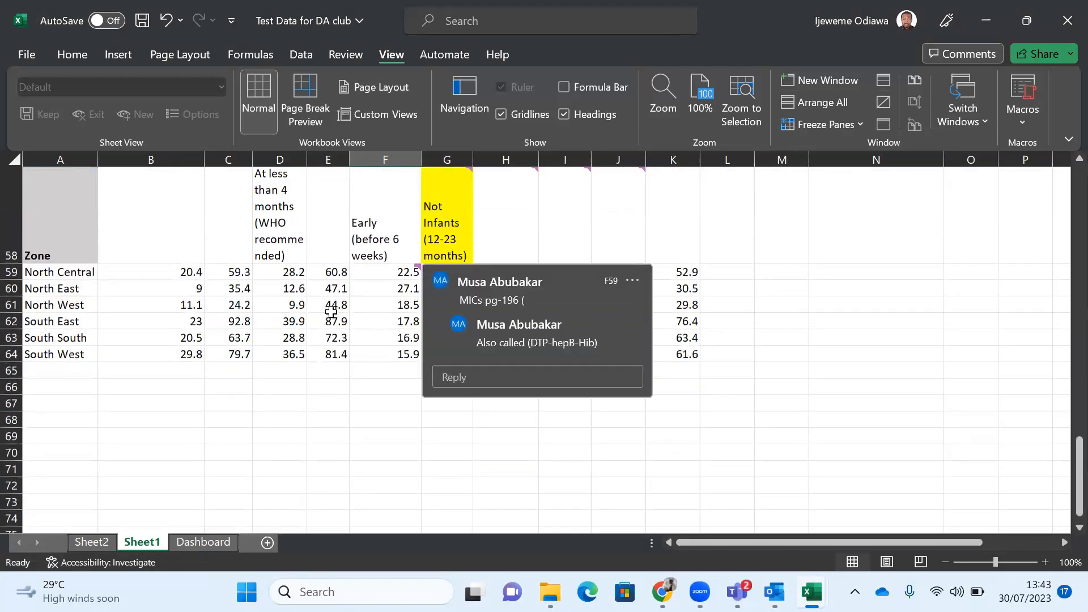
click(379, 306)
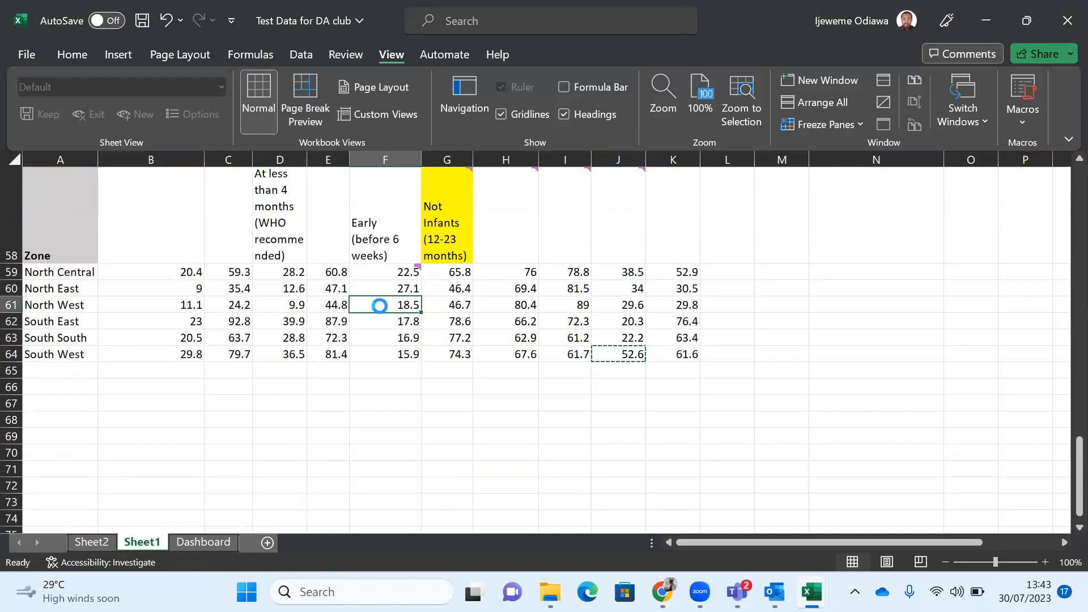
key(ctrl+c)
scroll(380, 306, up, 7)
scroll(379, 306, up, 4)
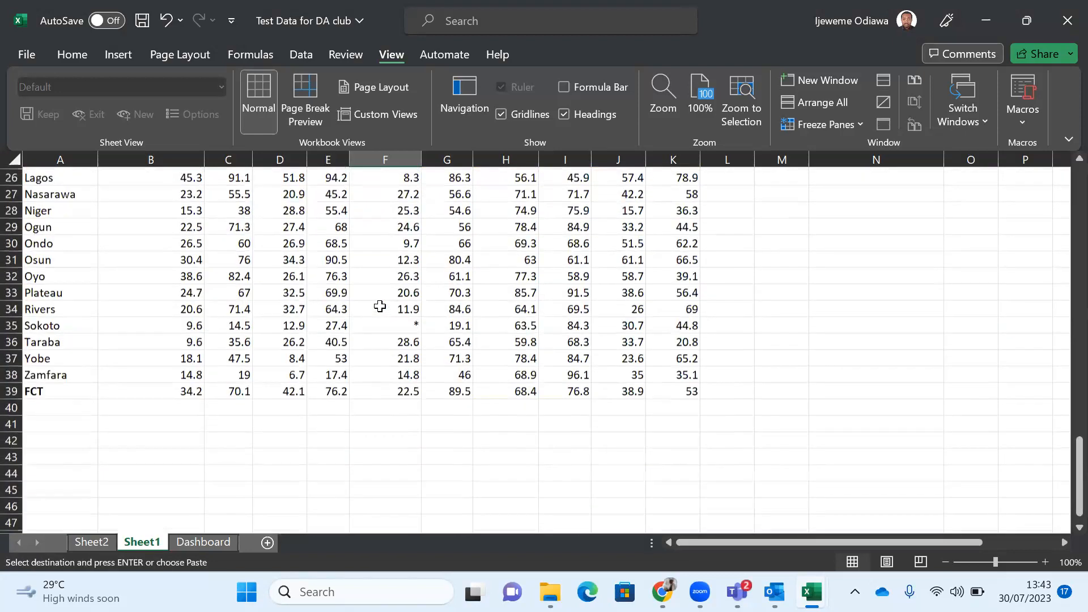
click(386, 331)
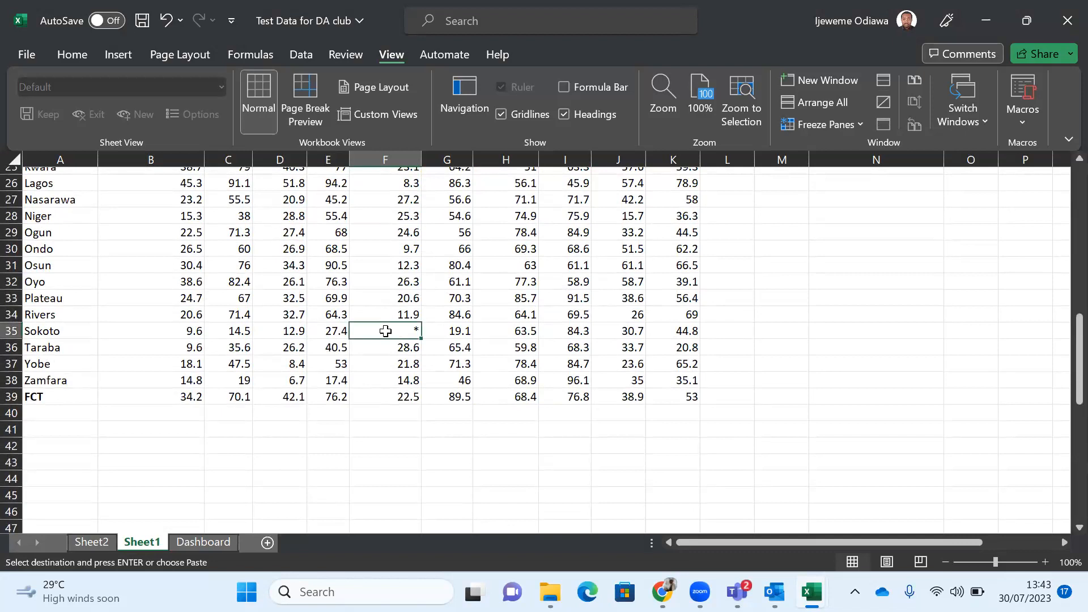
key(ctrl+v)
click(607, 286)
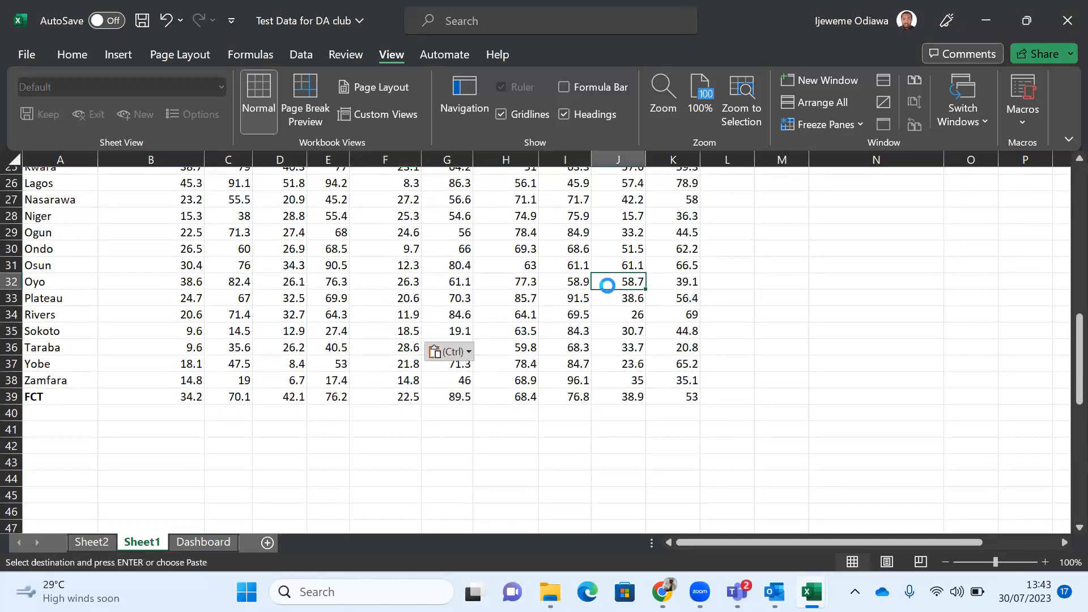
Step: Examine the cleaned state table and go through the Data, Clean, Analyse and Visualise workflow headings in row 12
scroll(607, 286, up, 8)
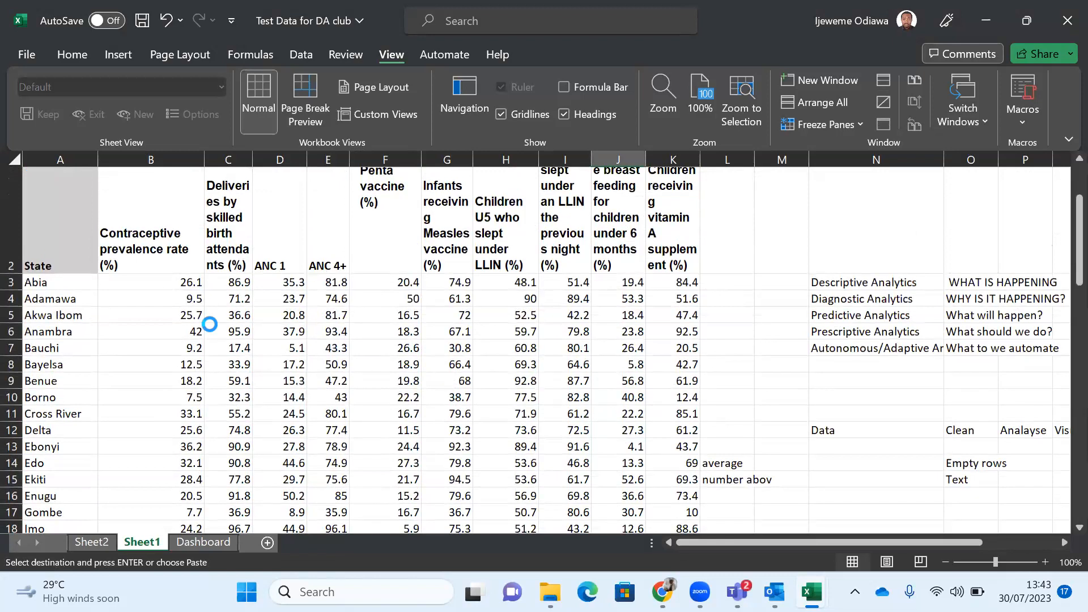
scroll(209, 322, down, 4)
scroll(209, 324, down, 7)
scroll(209, 324, up, 6)
scroll(209, 324, up, 4)
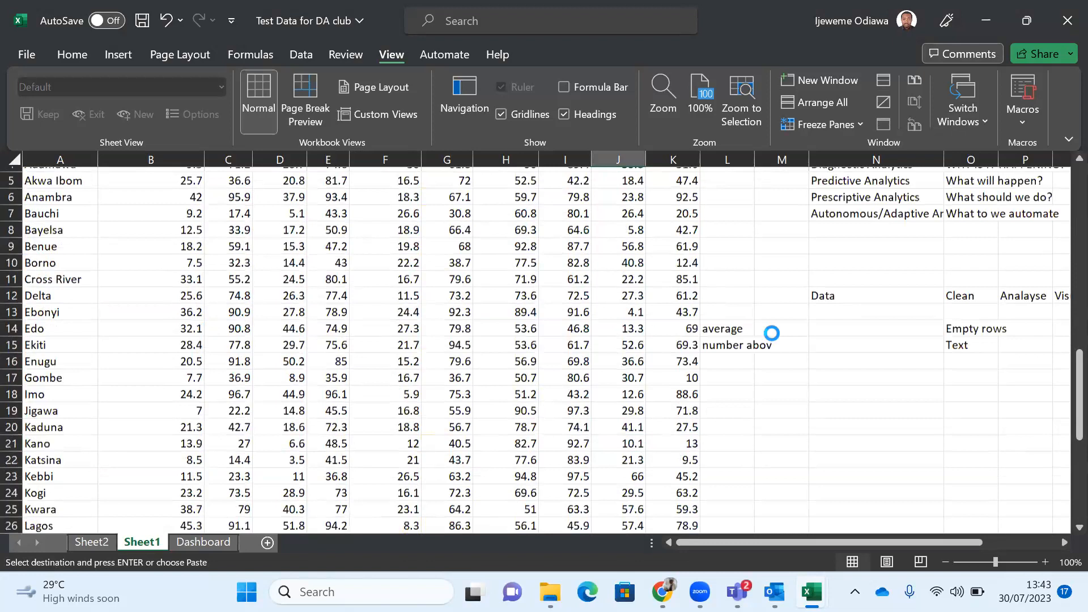
click(842, 300)
scroll(842, 301, right, 4)
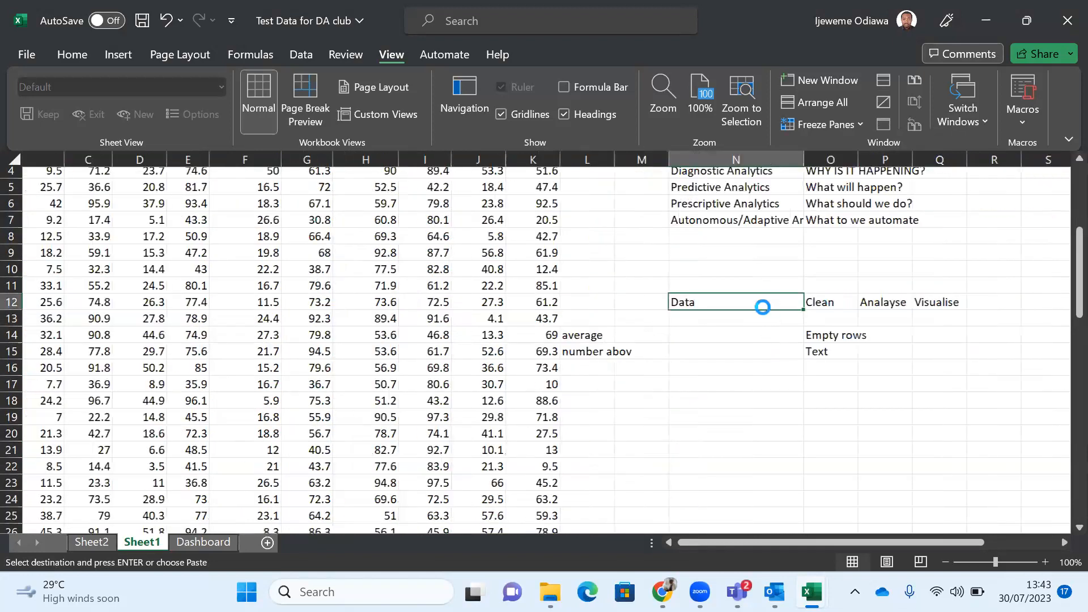
click(754, 303)
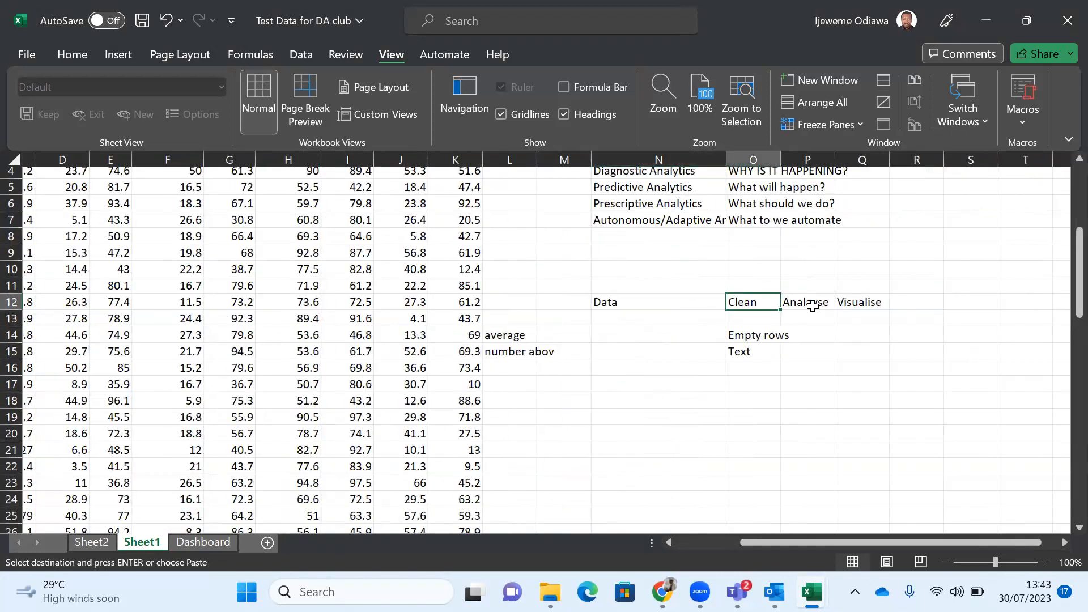
click(826, 306)
click(882, 297)
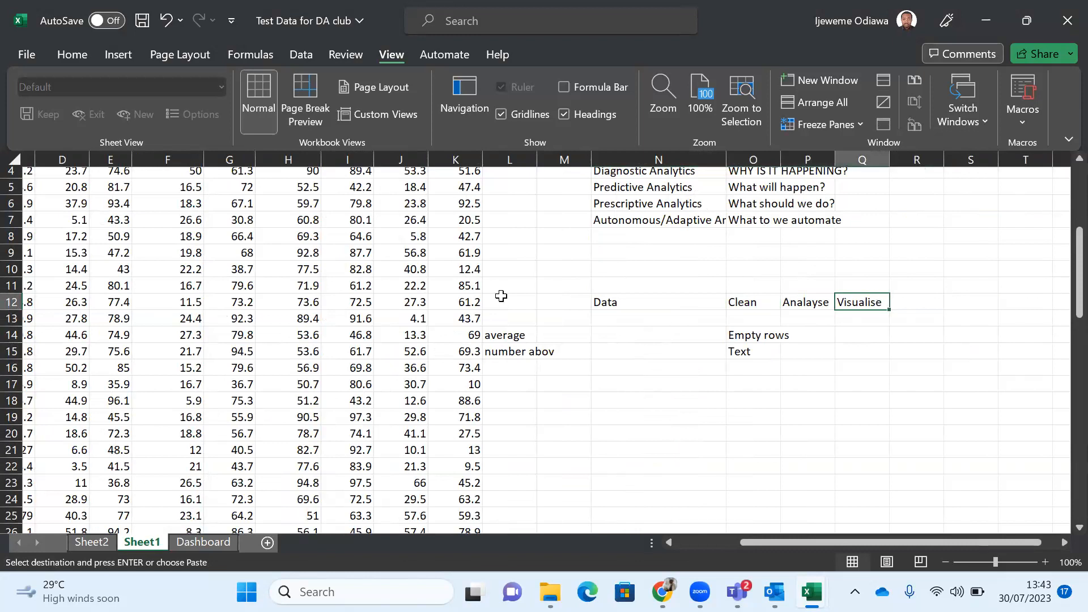
Step: Move the notes "average" and "number abov" from L14:L15 to O17:O18 beneath the Clean heading
scroll(499, 298, left, 2)
drag(602, 338, 617, 363)
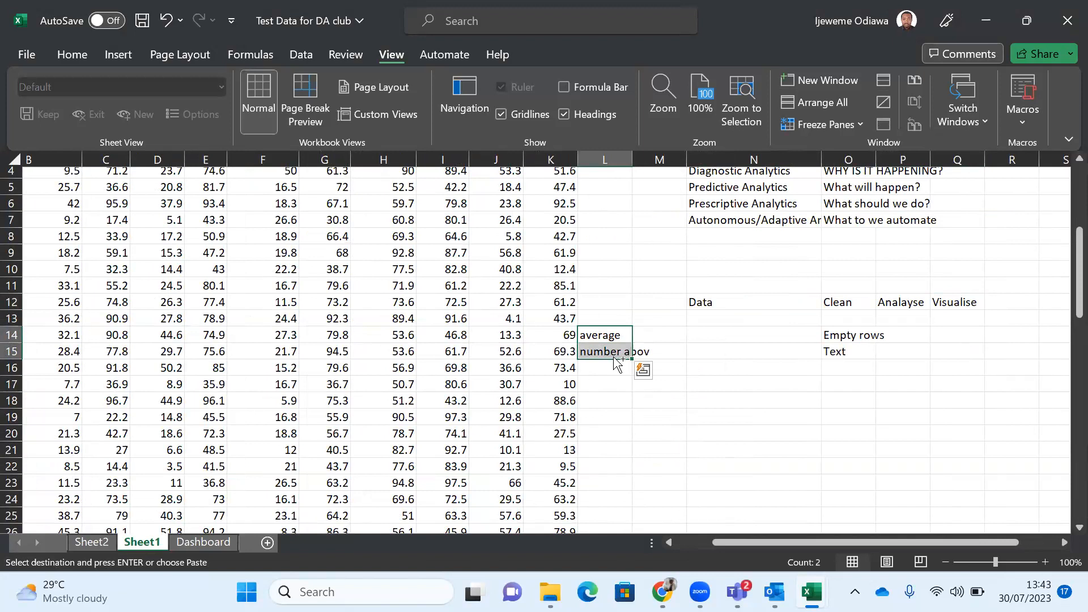
key(ctrl+q)
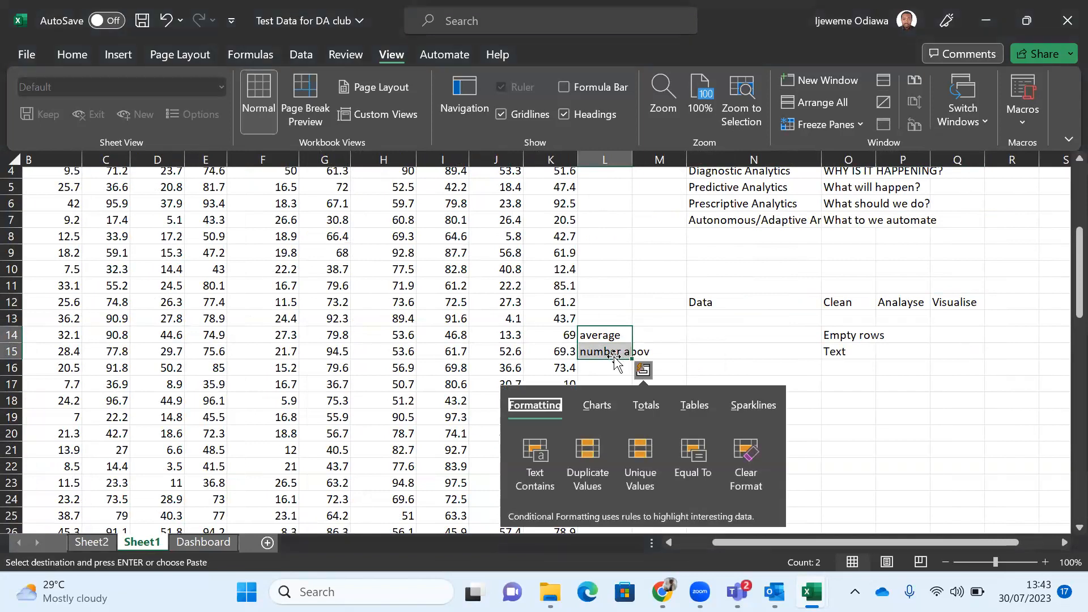
click(650, 309)
drag(596, 333, 608, 352)
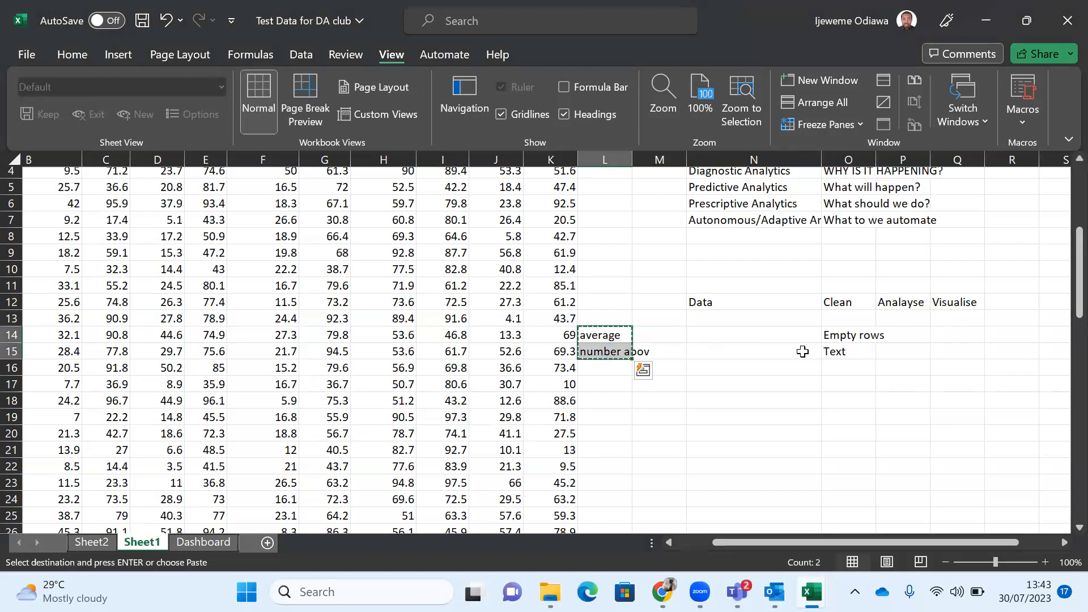
click(853, 391)
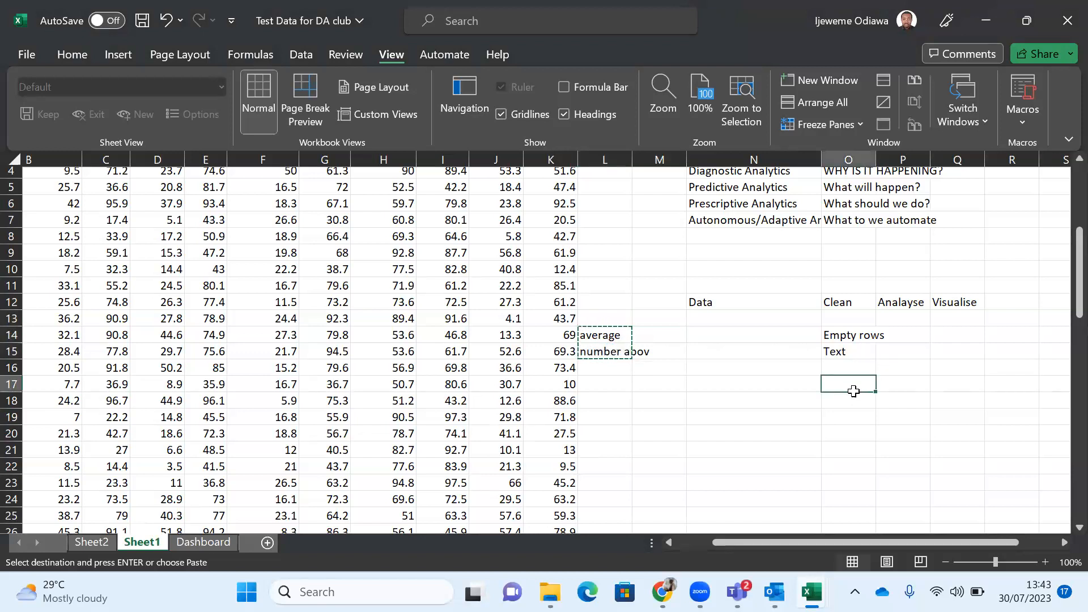
key(Return)
Step: Examine the indicator table with its targets and averages, and the analytics types and workflow notes beside it
scroll(854, 391, down, 11)
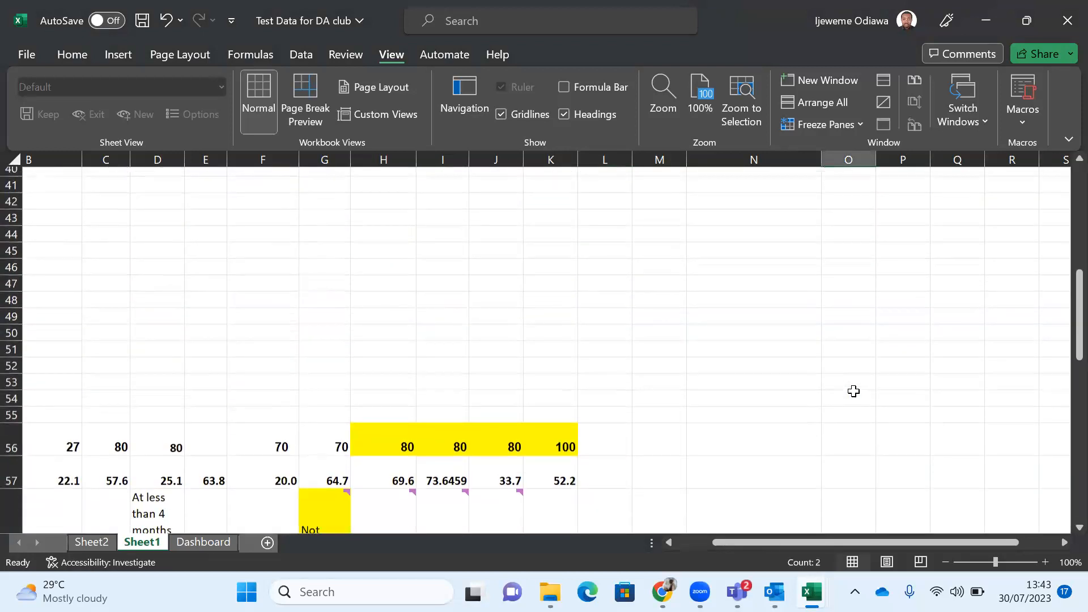
scroll(854, 391, up, 13)
scroll(853, 391, up, 1)
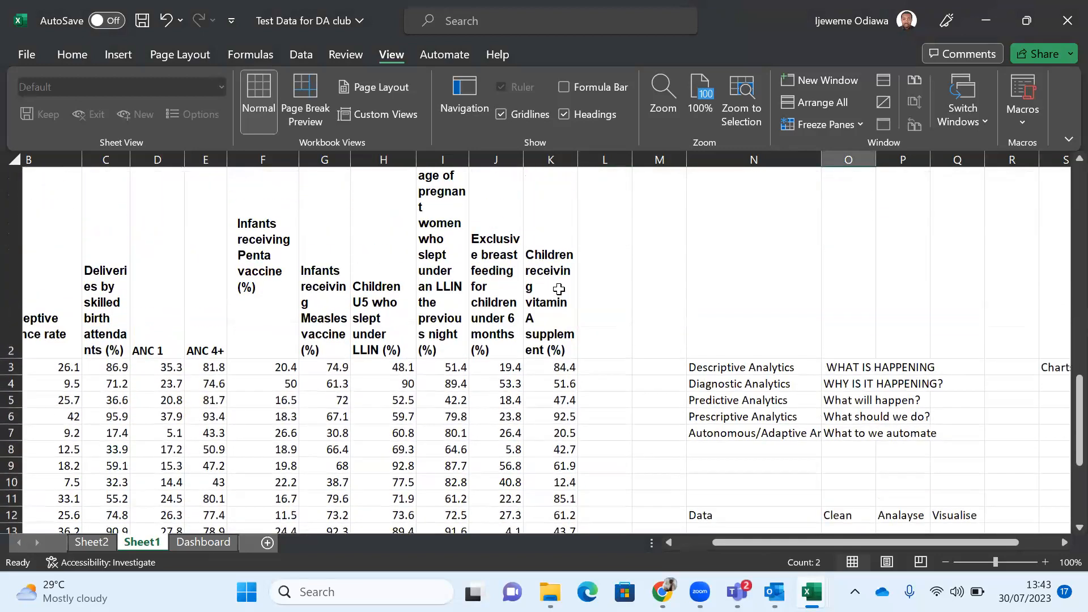
scroll(680, 340, left, 2)
scroll(559, 289, down, 1)
scroll(559, 289, up, 1)
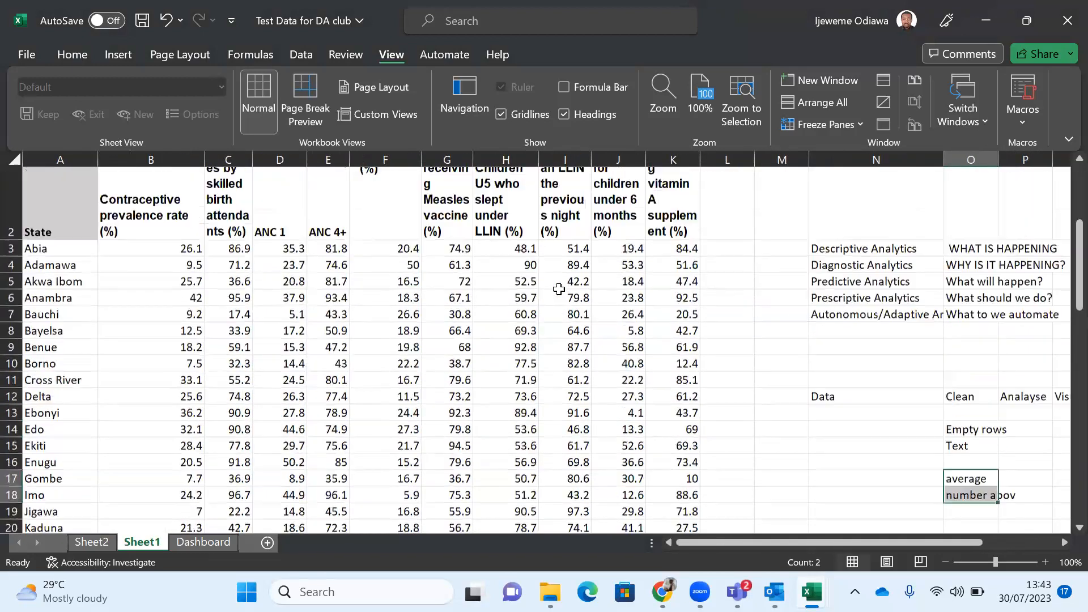
scroll(559, 289, right, 2)
scroll(731, 313, right, 1)
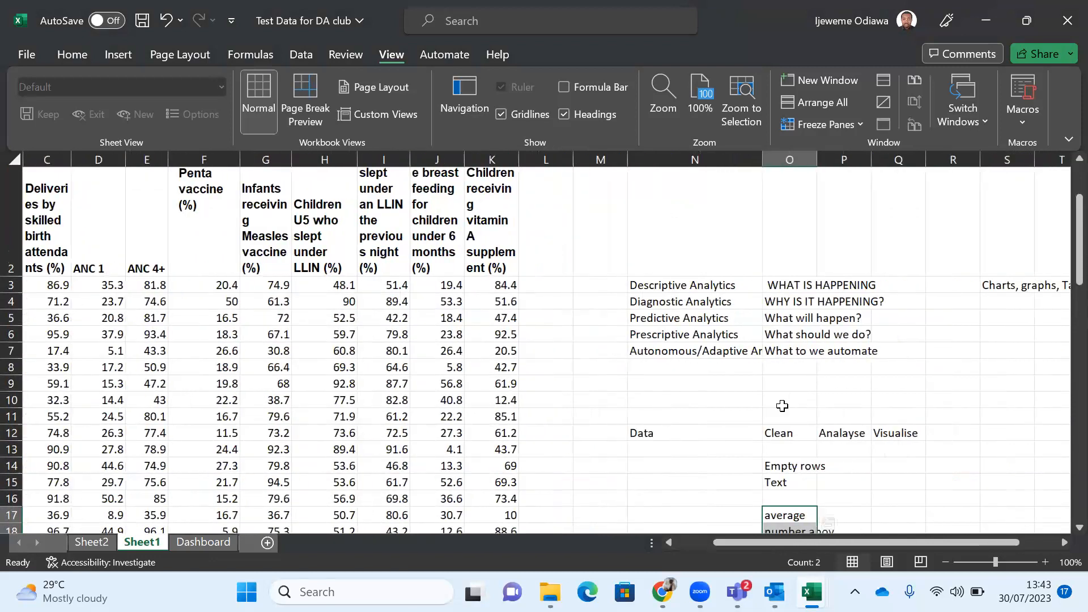
scroll(692, 382, down, 2)
scroll(692, 382, right, 1)
scroll(672, 251, up, 3)
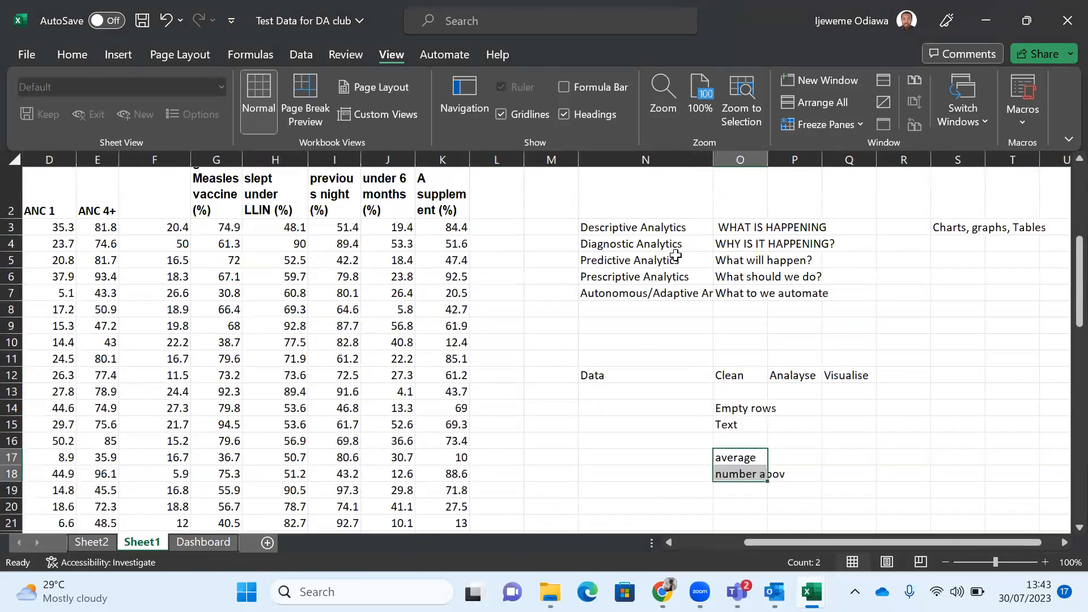
Step: Review the state rows of the indicator table down to the highlighted targets in row 56, then its column headings
scroll(723, 404, down, 7)
scroll(505, 470, down, 10)
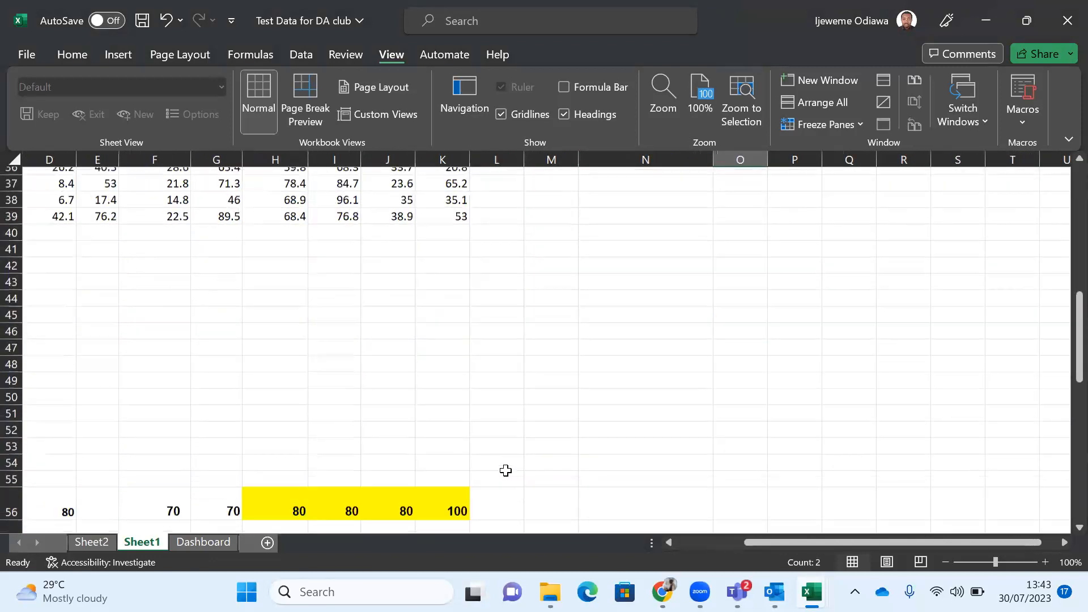
scroll(506, 471, up, 5)
scroll(505, 470, up, 10)
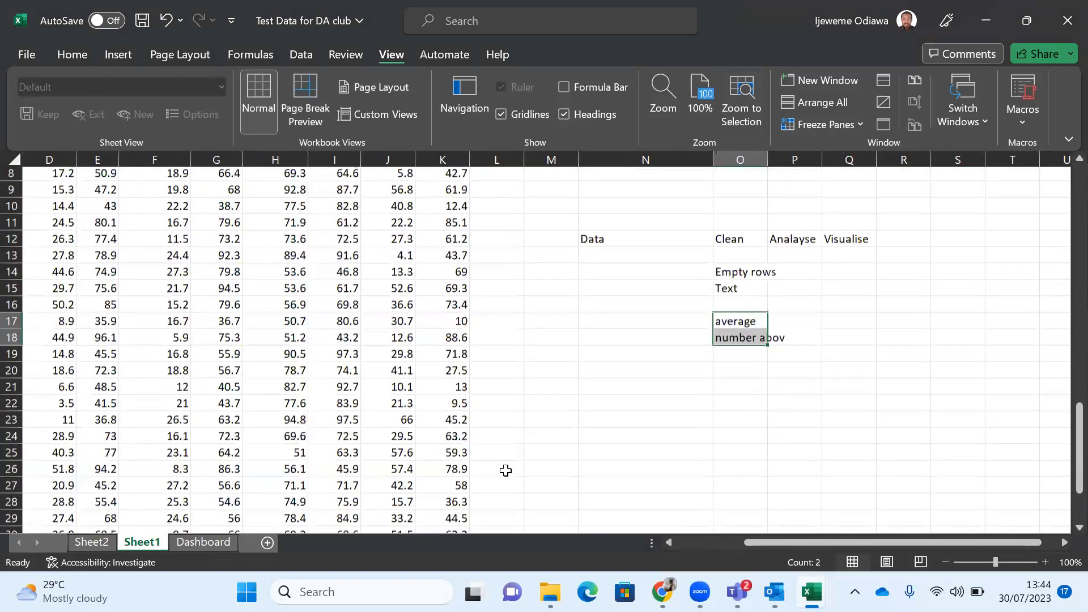
drag(506, 470, 646, 422)
click(616, 409)
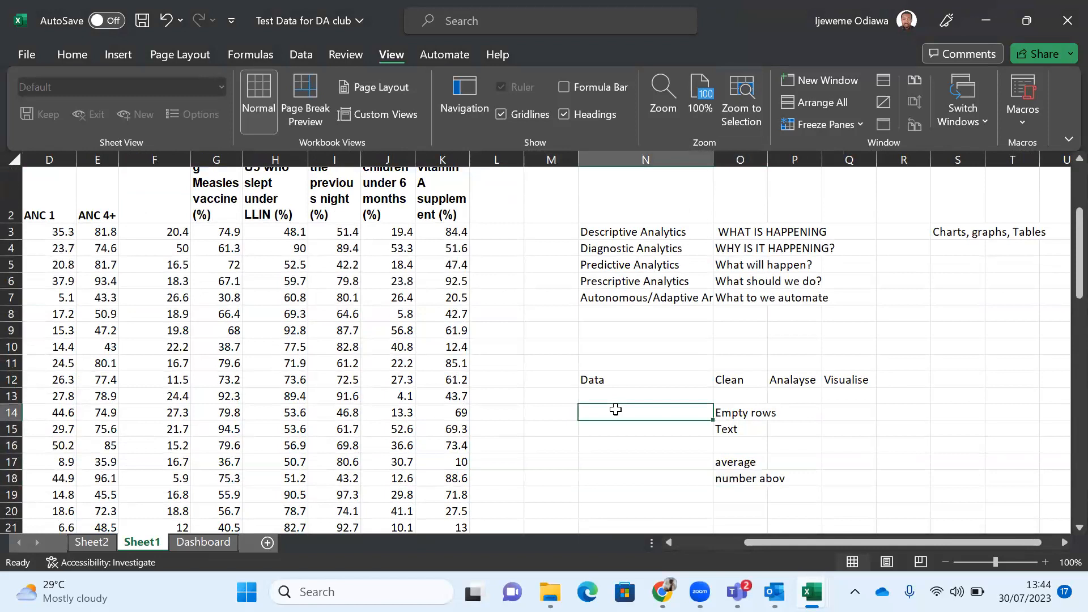
scroll(616, 409, left, 3)
scroll(657, 444, down, 1)
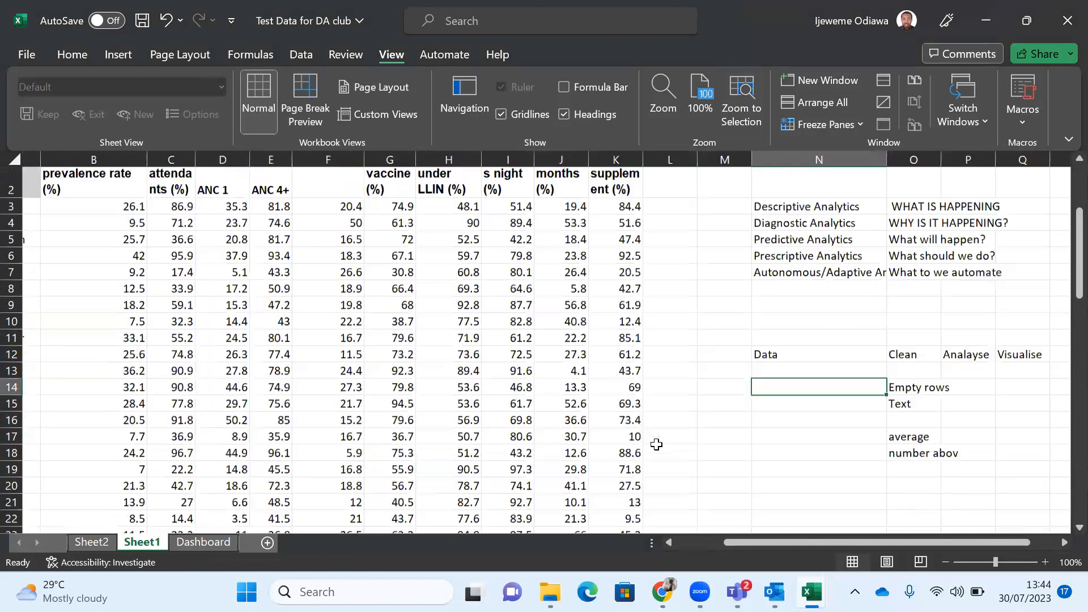
scroll(656, 444, left, 2)
scroll(656, 444, up, 1)
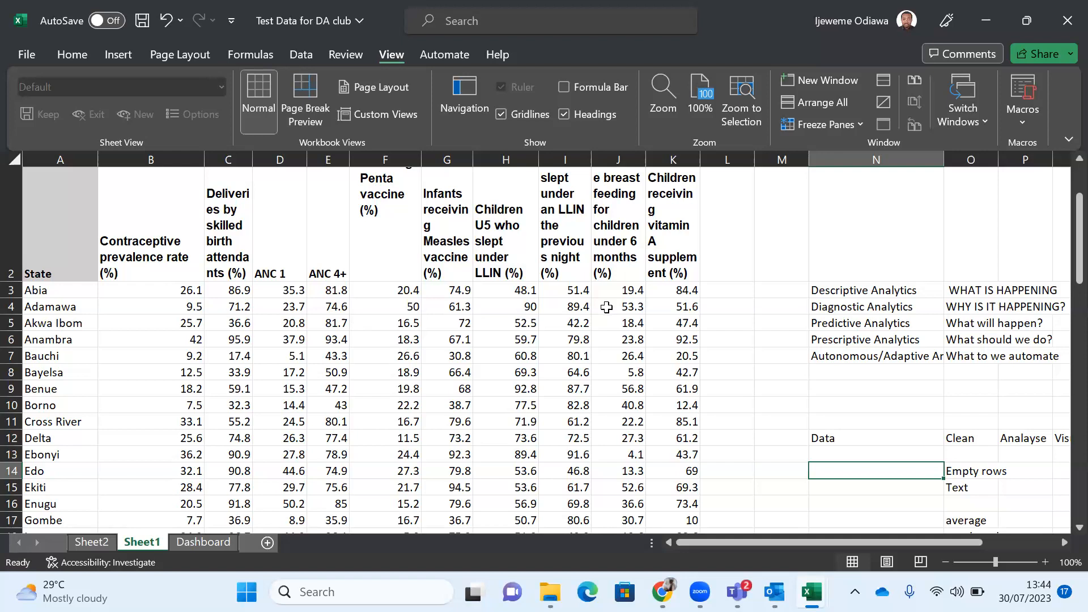
scroll(606, 307, down, 4)
scroll(607, 307, up, 4)
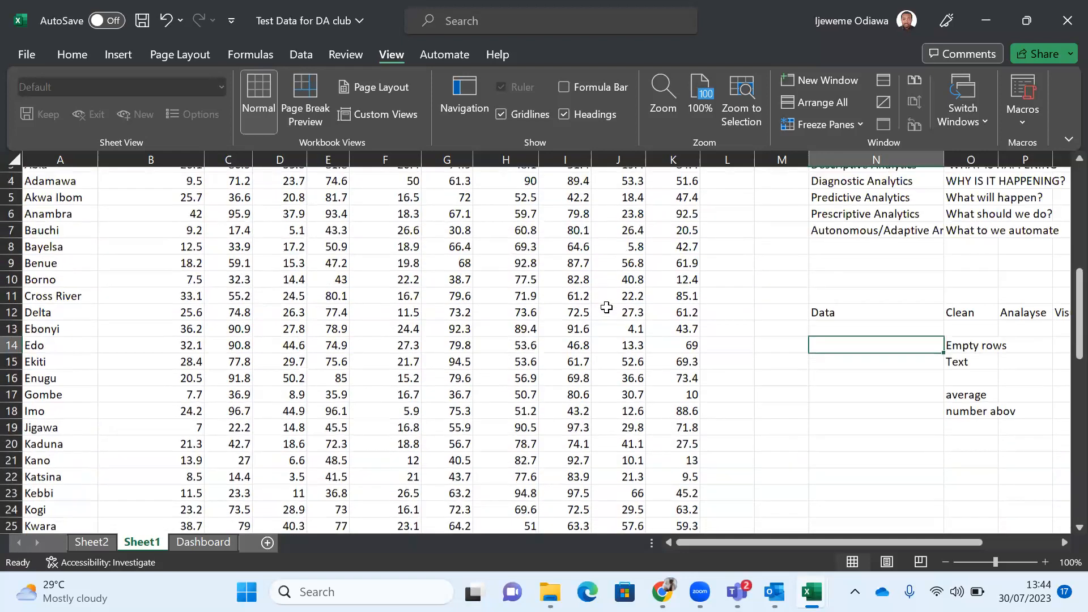
Step: Widen column I slightly so the heading on pregnant women who slept under an LLIN wraps over fewer lines
scroll(606, 307, up, 2)
scroll(607, 307, down, 3)
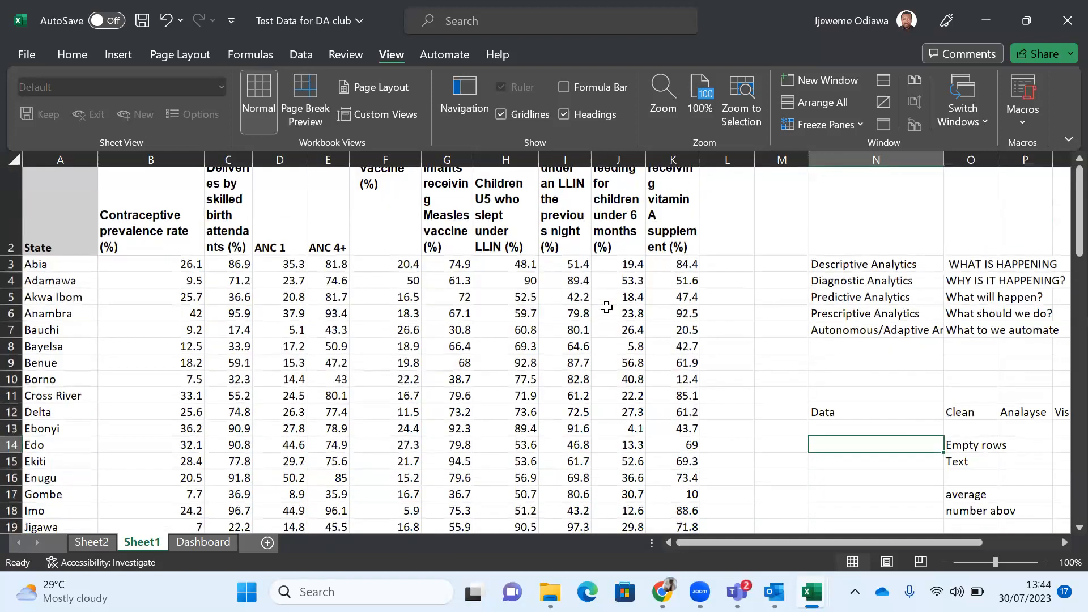
scroll(607, 308, up, 3)
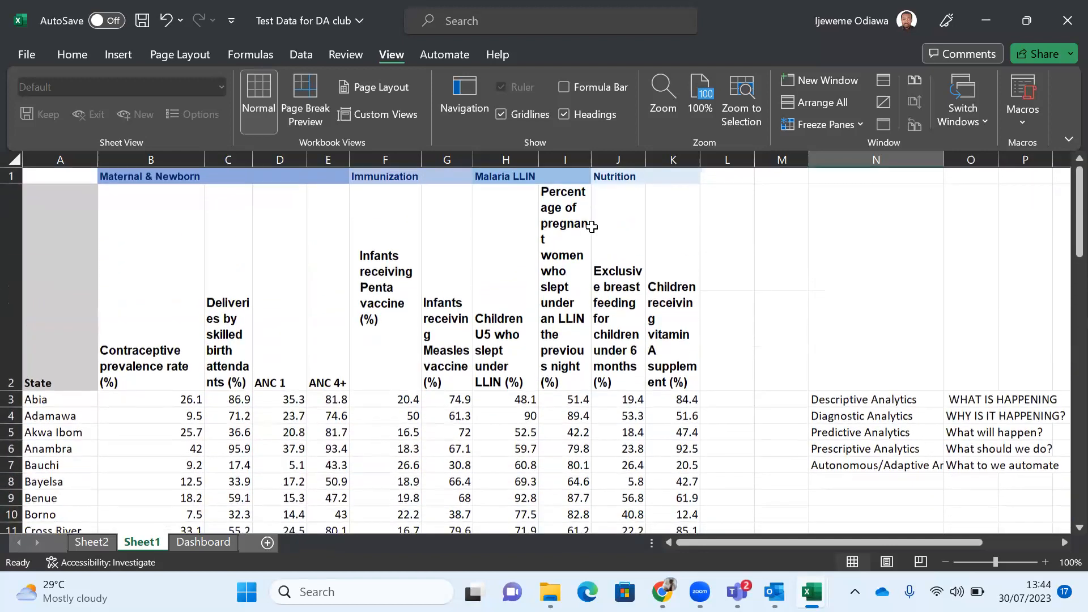
drag(590, 160, 610, 161)
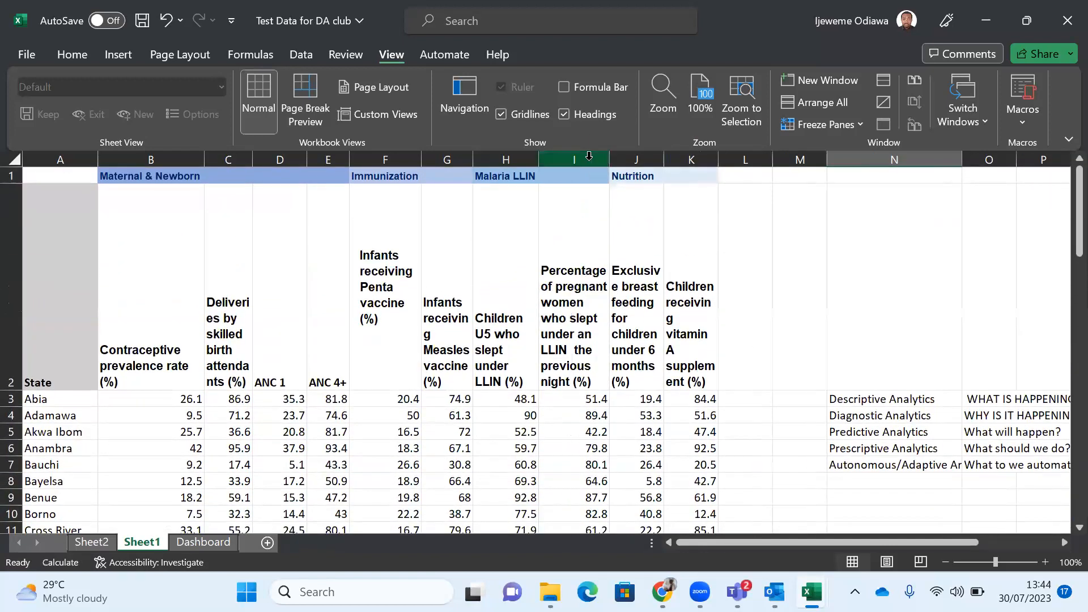
click(378, 339)
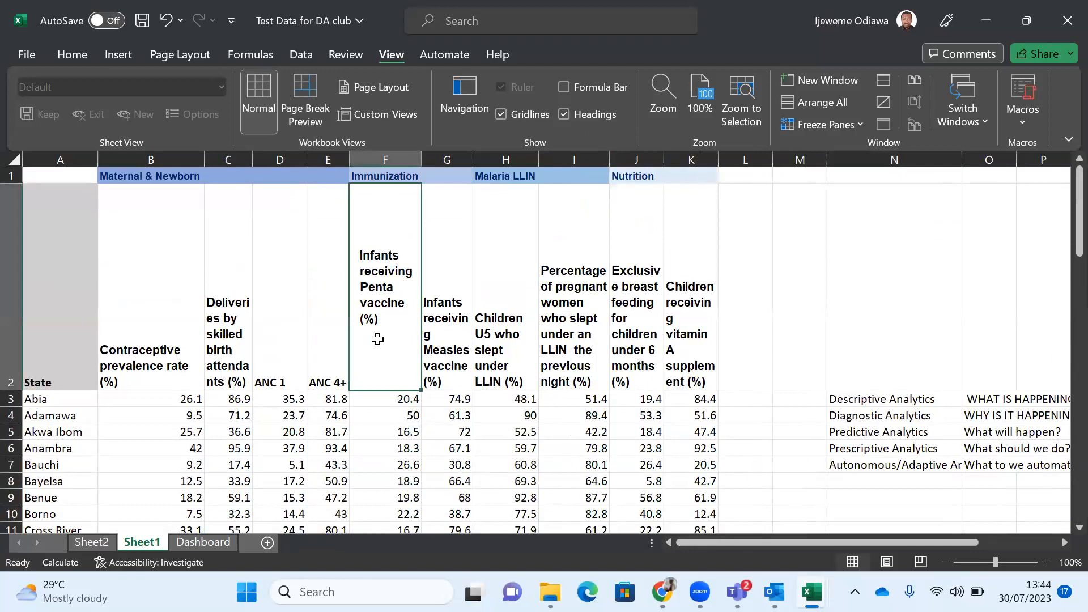
Step: Copy the whole of row 1 with the category headings Maternal & Newborn, Immunization, Malaria LLIN and Nutrition
scroll(378, 339, down, 3)
scroll(165, 283, up, 3)
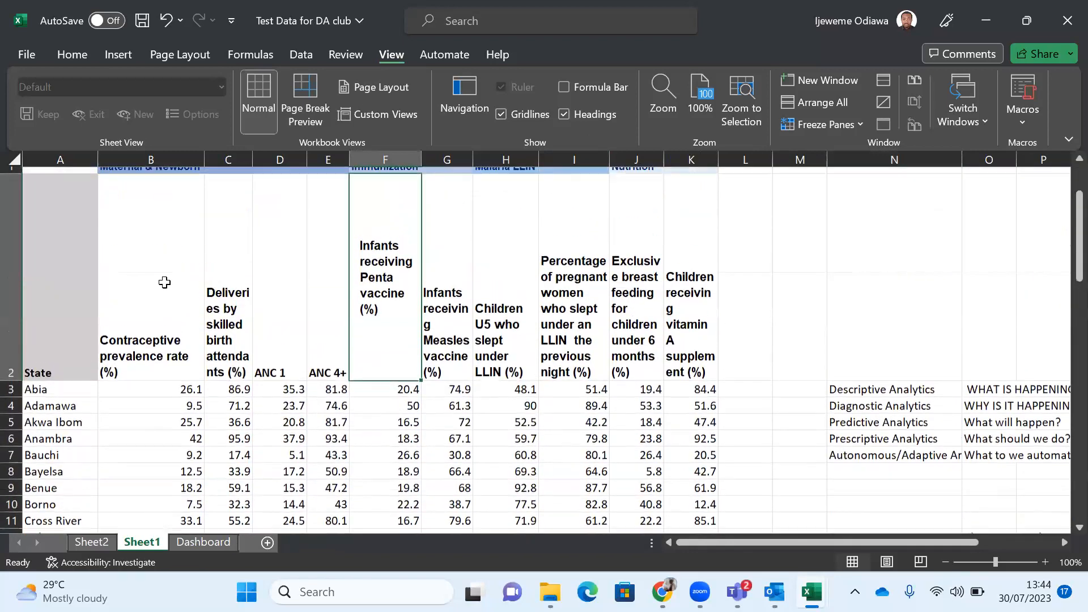
scroll(64, 286, up, 2)
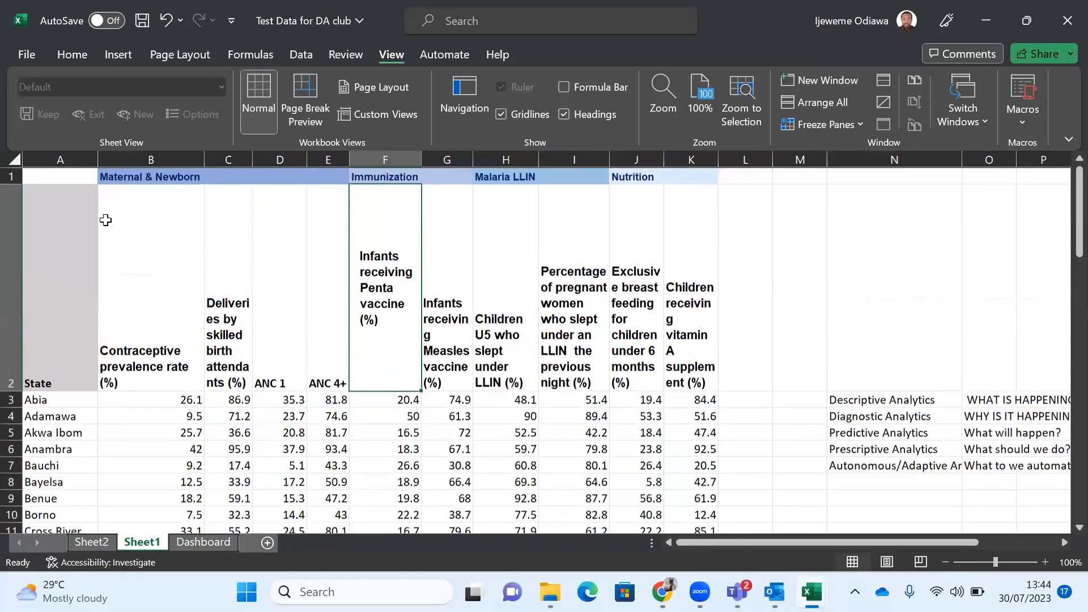
click(76, 173)
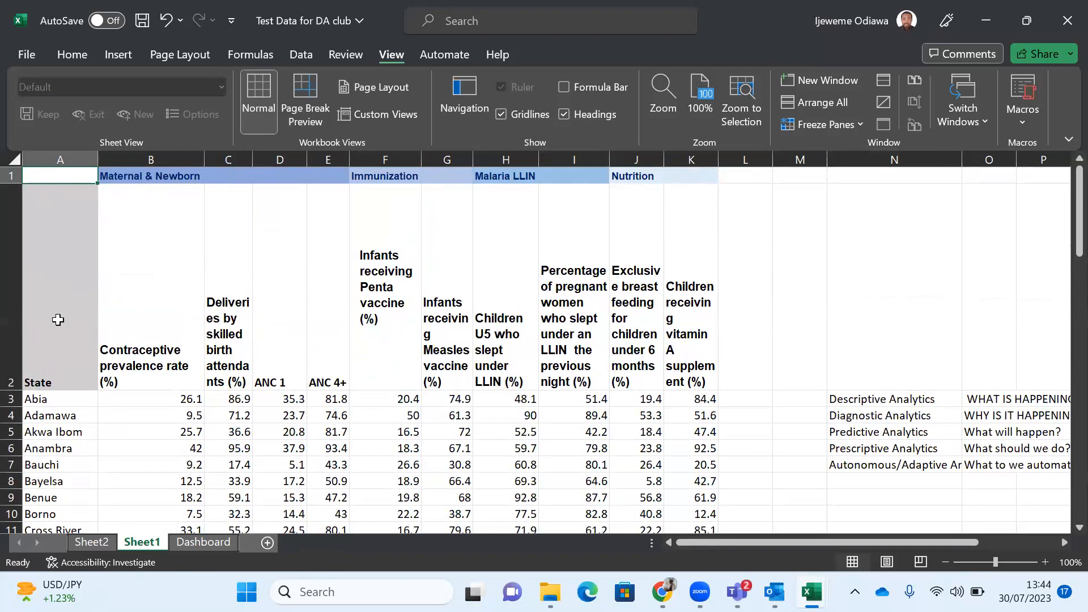
click(297, 331)
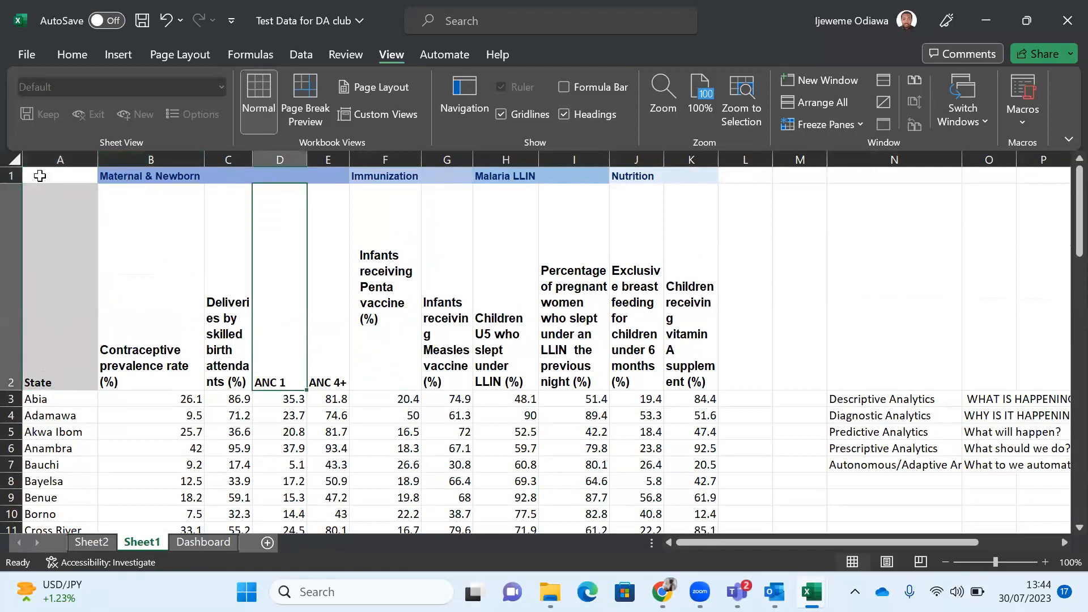
click(12, 175)
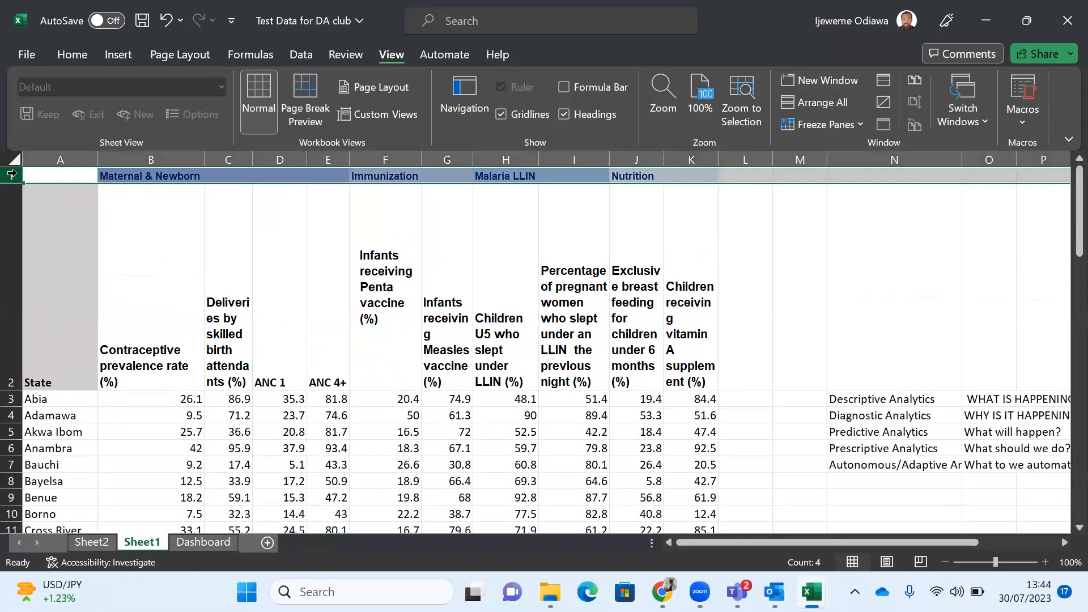
key(ctrl+c)
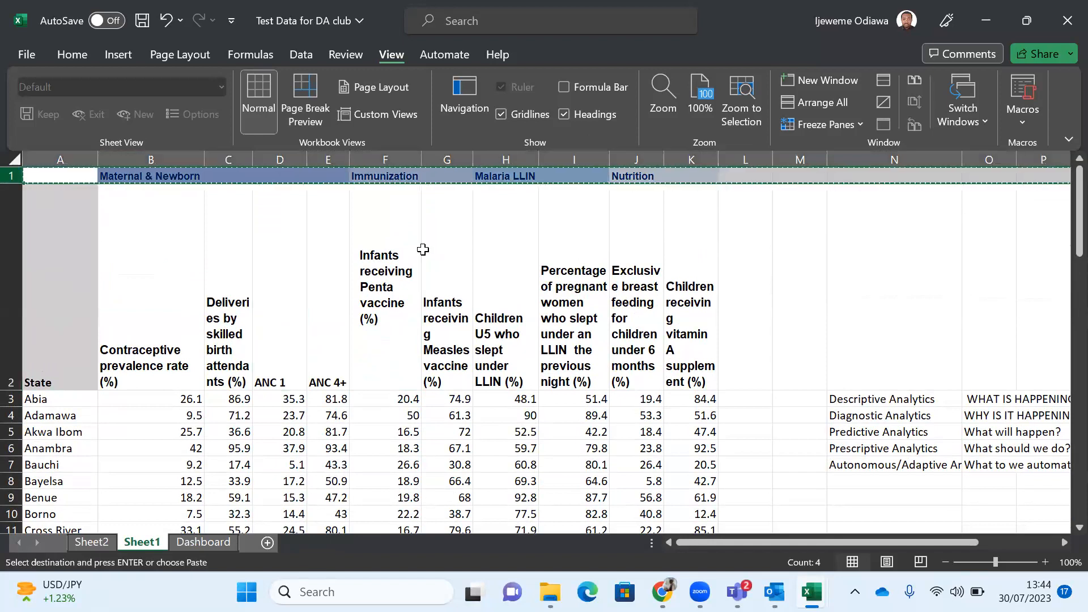
Step: Try to paste the entire cut row 1 at cell N1
click(889, 177)
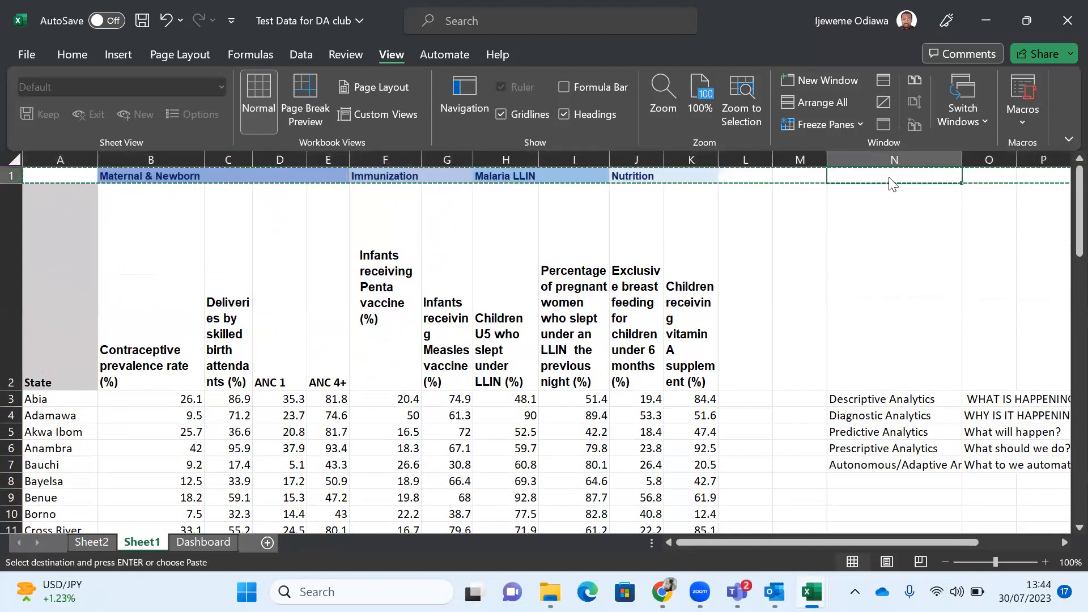
key(ctrl+v)
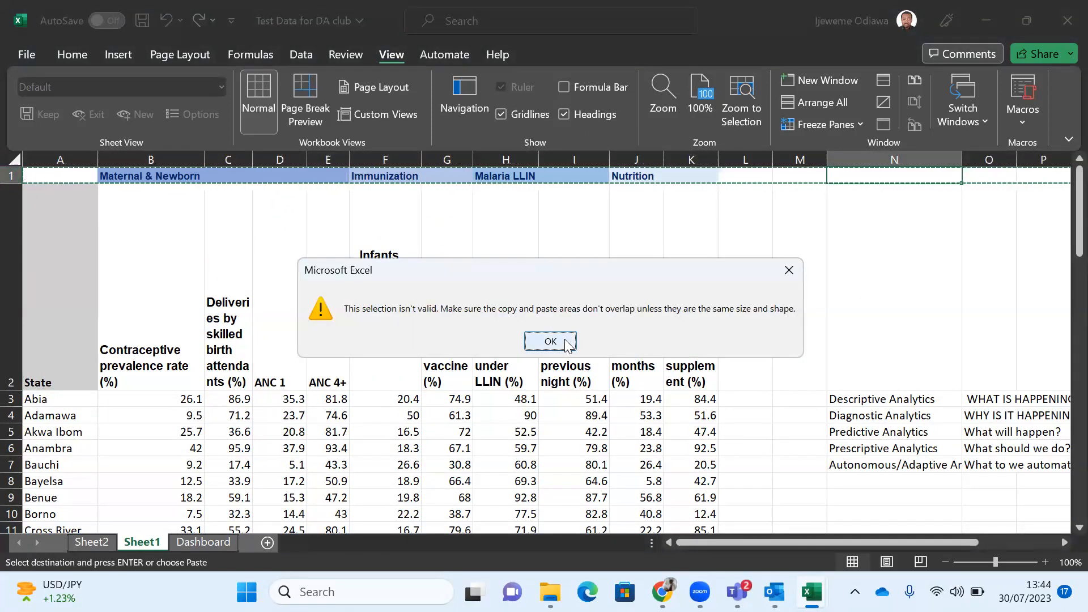
click(781, 274)
Step: Cut the category headings in A1:K1 and paste them starting at cell N1
click(63, 175)
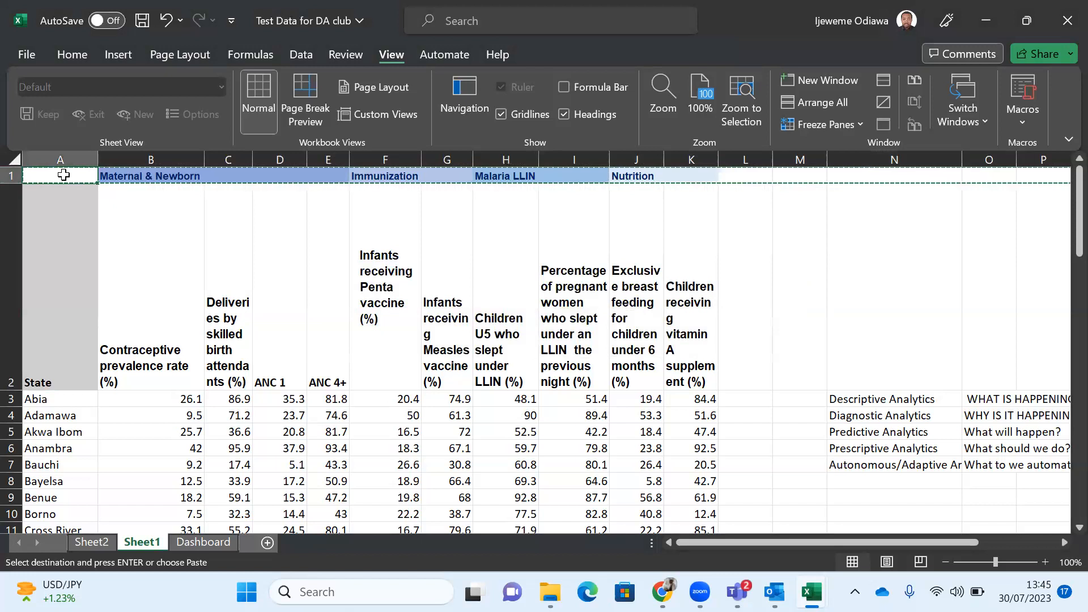
key(ctrl+v)
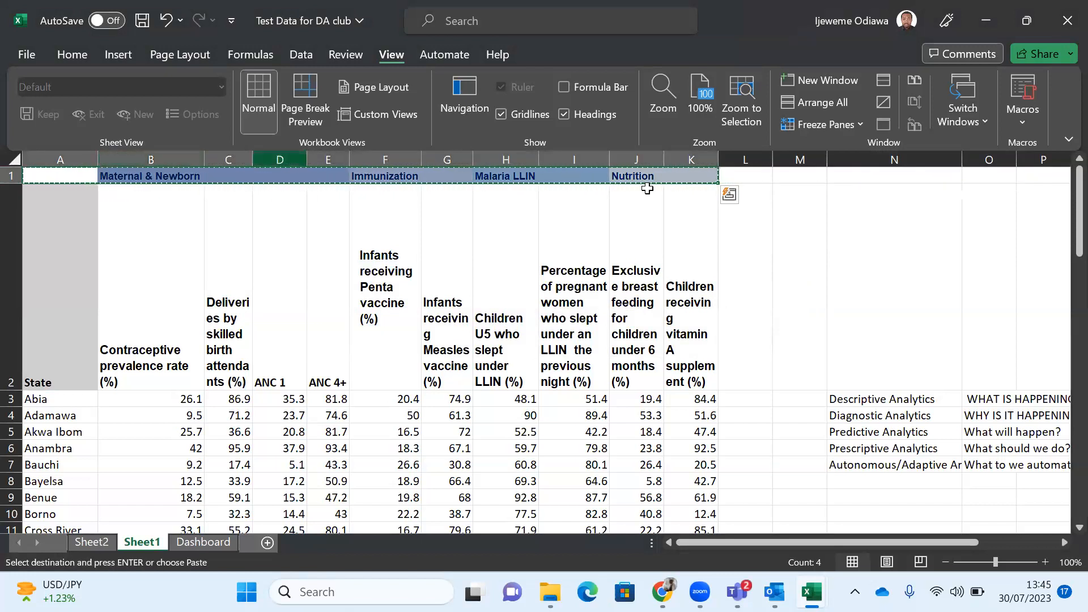
click(893, 175)
key(ctrl+v)
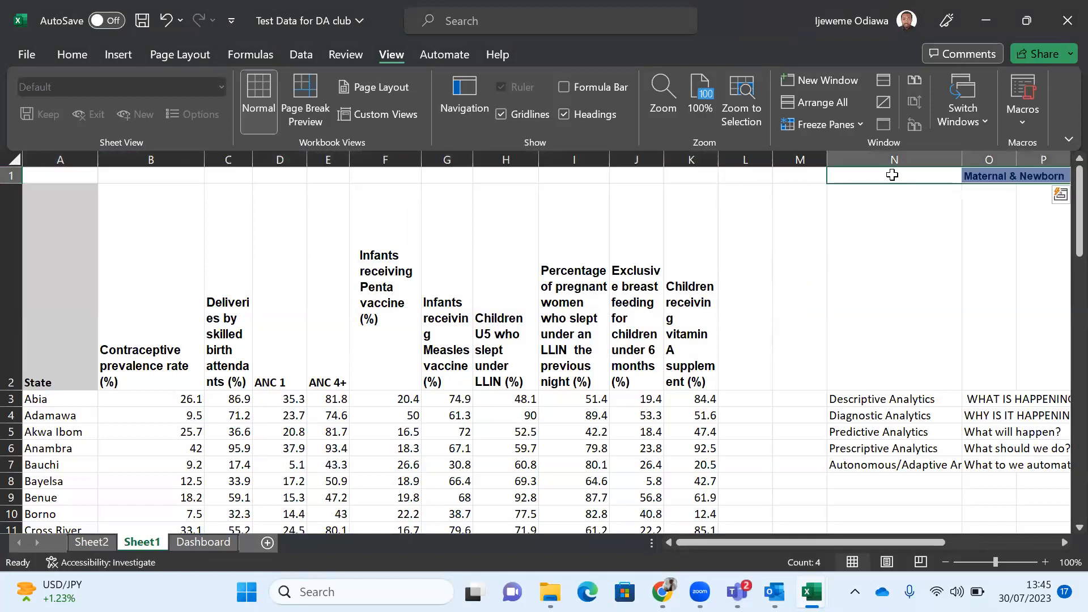
Step: Move the whole state data table A2:K39, including its header row, up one row so it starts at cell A1
click(65, 257)
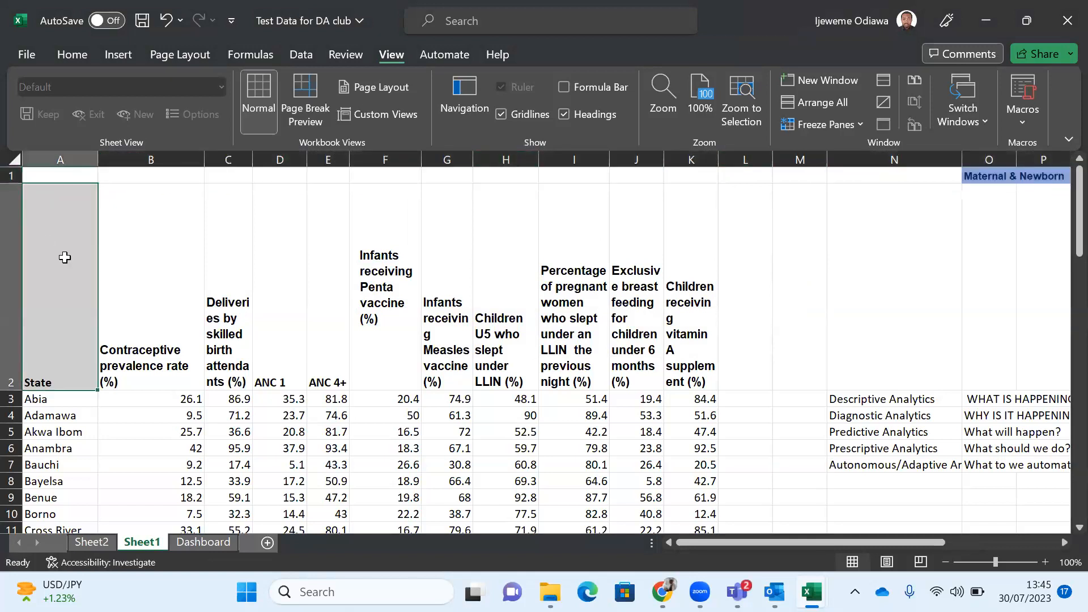
key(ctrl+shift+Down)
key(ctrl+shift+Right)
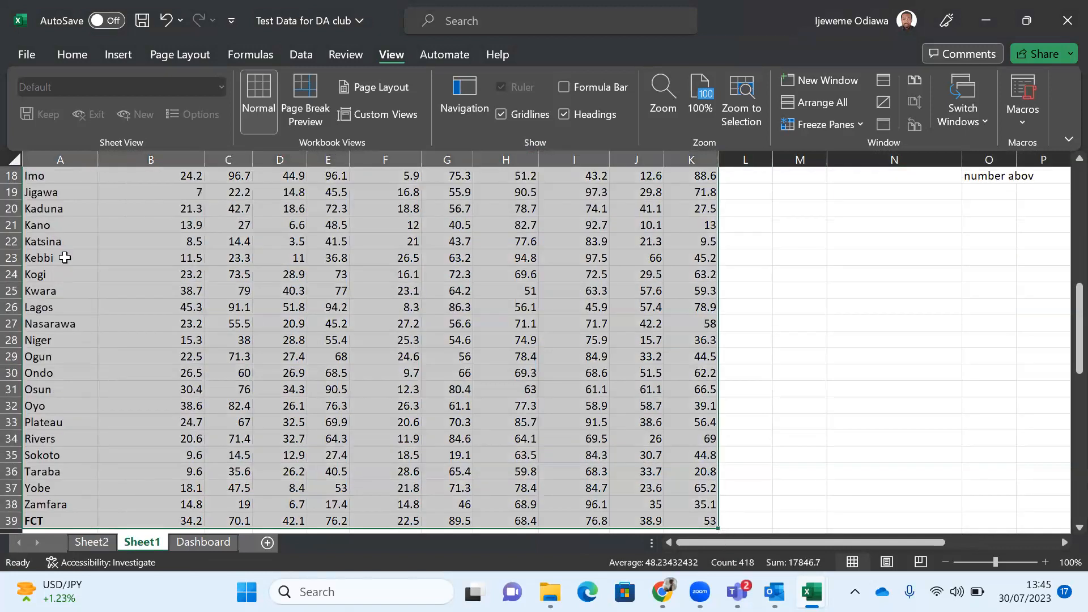
key(ctrl+c)
scroll(64, 257, up, 6)
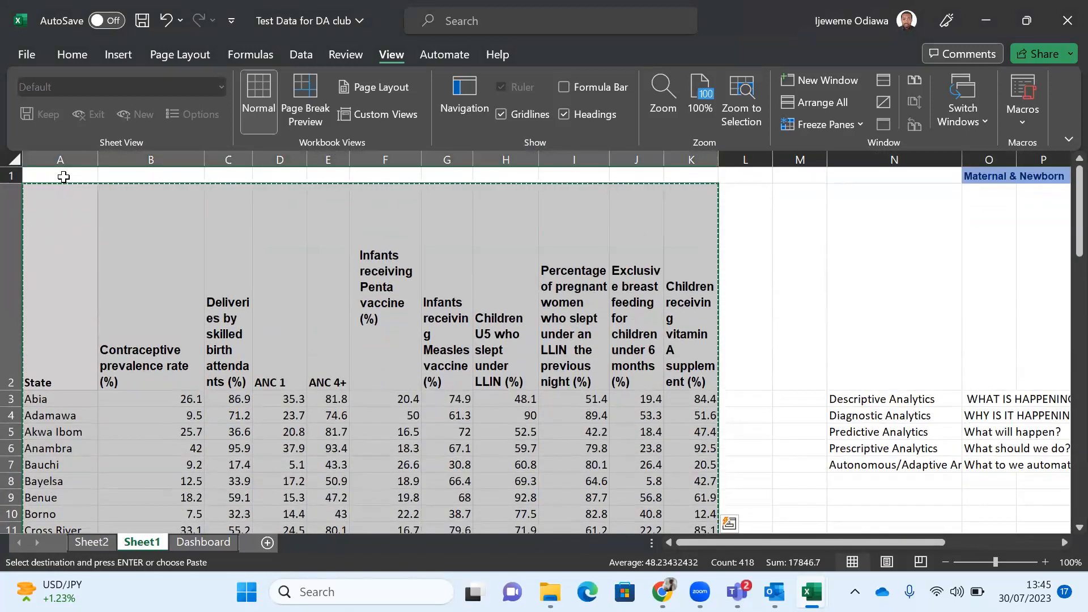
click(63, 177)
key(Return)
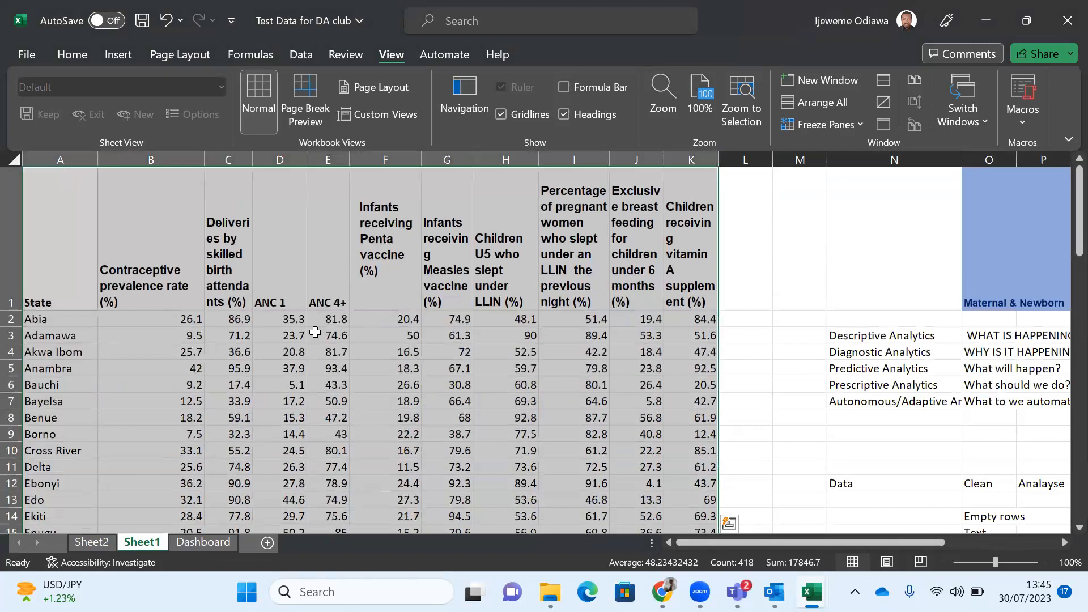
Step: Review the moved table from its header row down to the last state row
click(399, 378)
scroll(399, 379, down, 10)
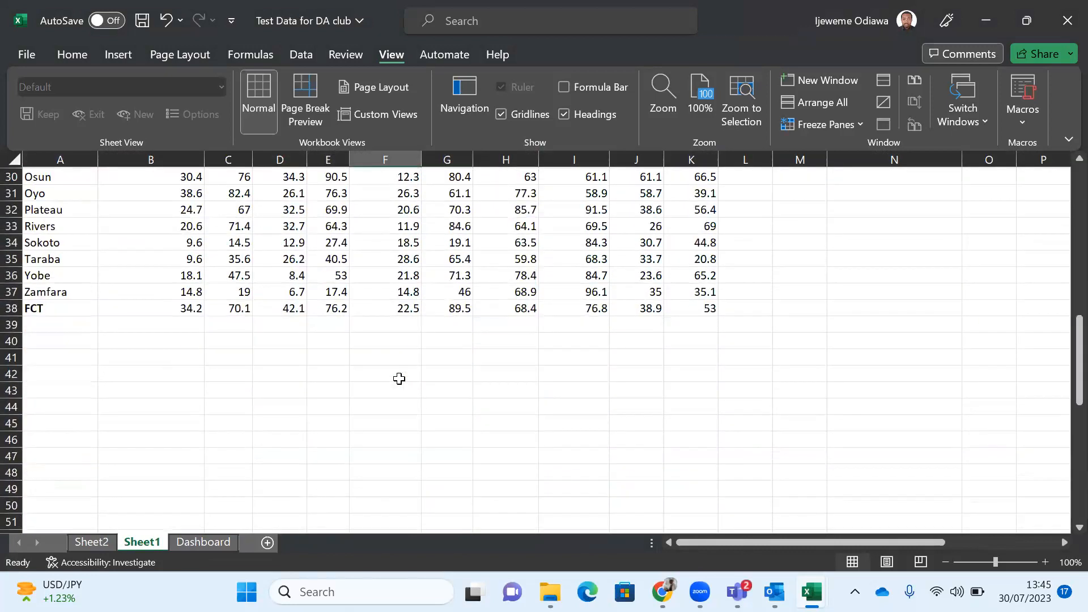
scroll(399, 379, up, 10)
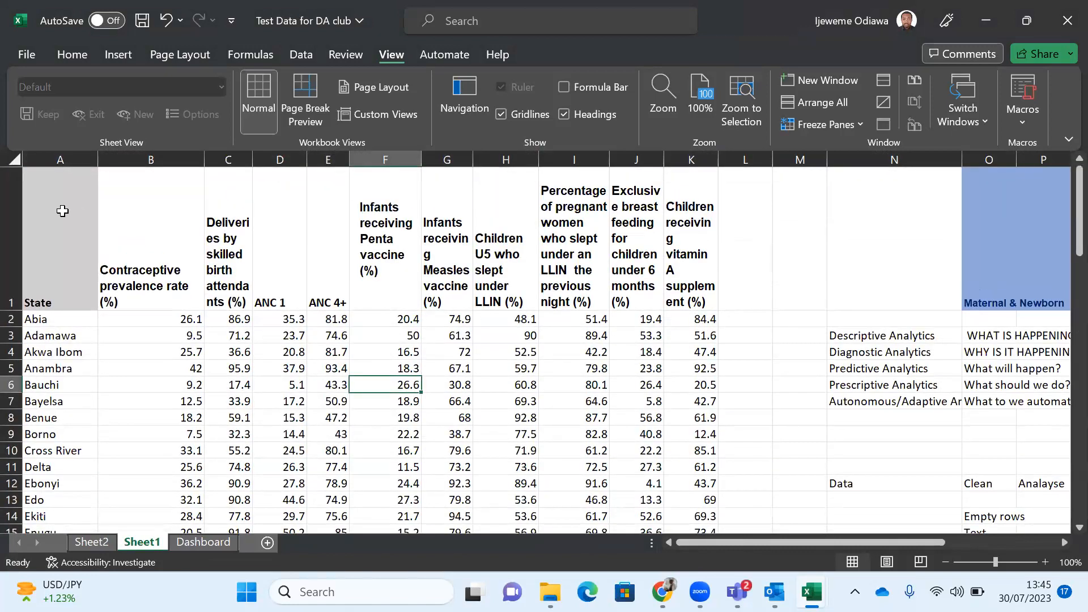
scroll(439, 315, down, 1)
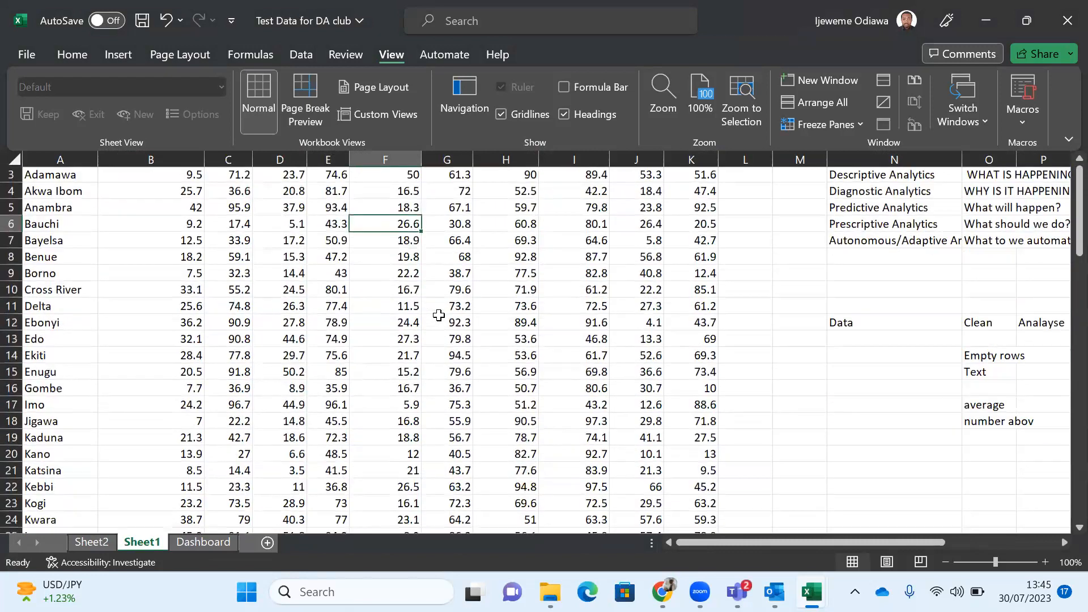
scroll(438, 315, up, 10)
scroll(613, 393, down, 5)
scroll(613, 393, up, 1)
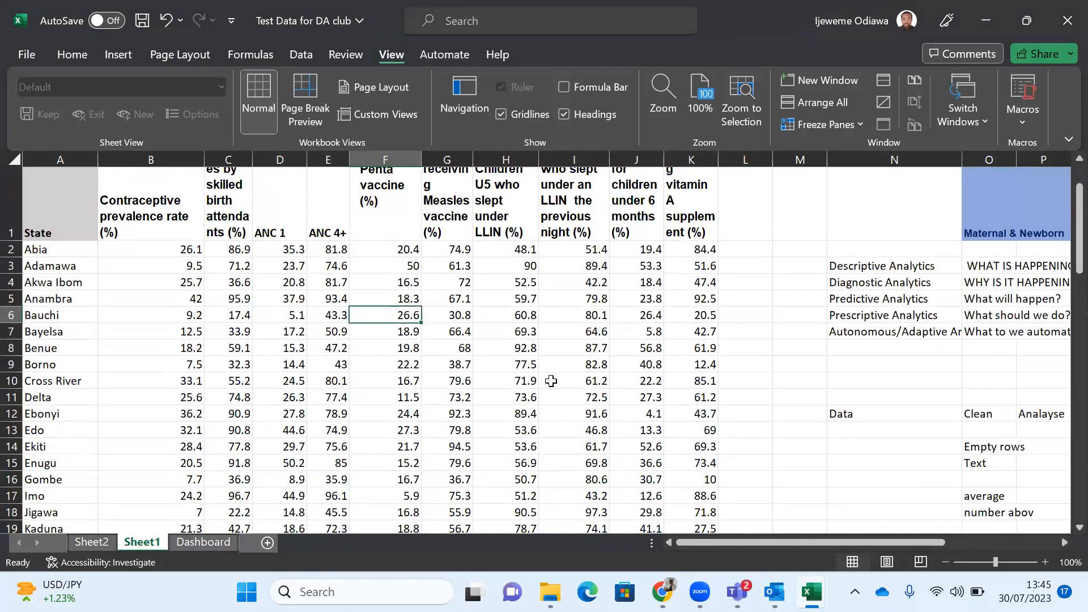
click(70, 54)
scroll(167, 285, up, 1)
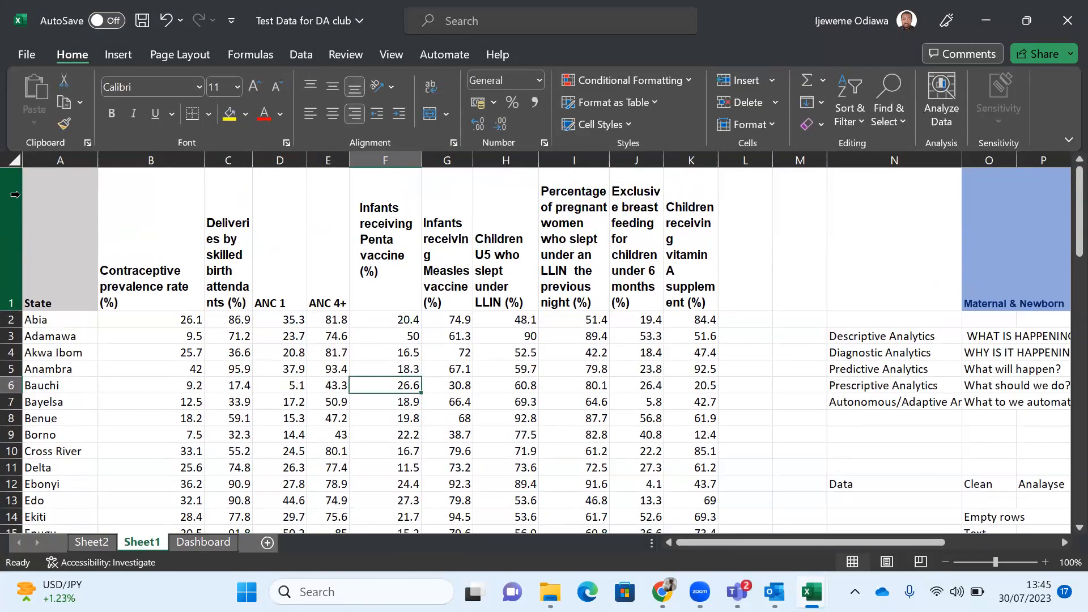
Step: Open the Descriptive Statistics tool from Data Analysis and move its dialog clear of the data table
click(63, 234)
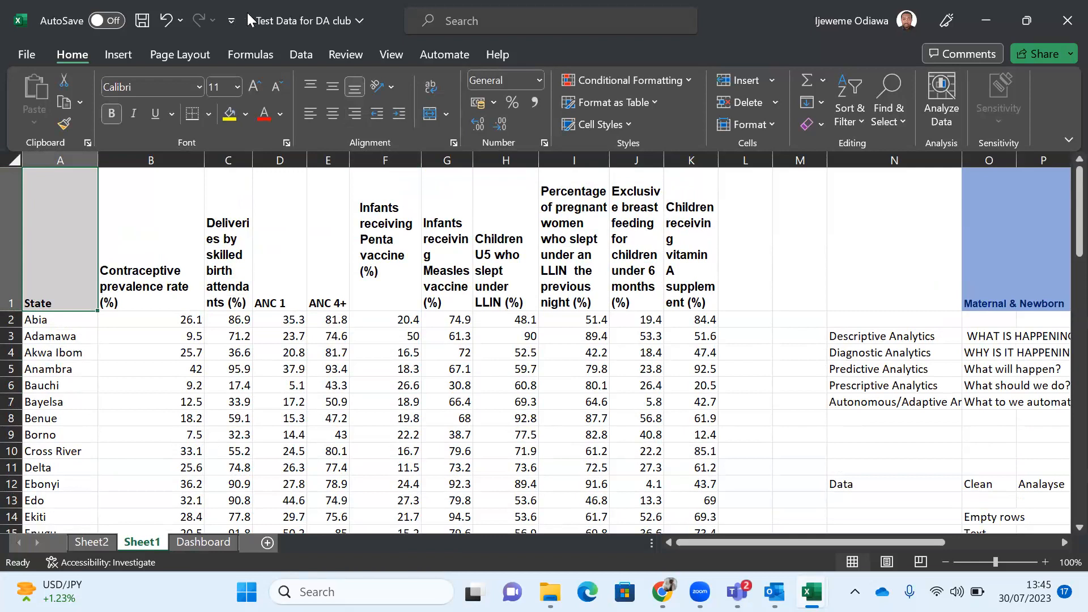
click(287, 56)
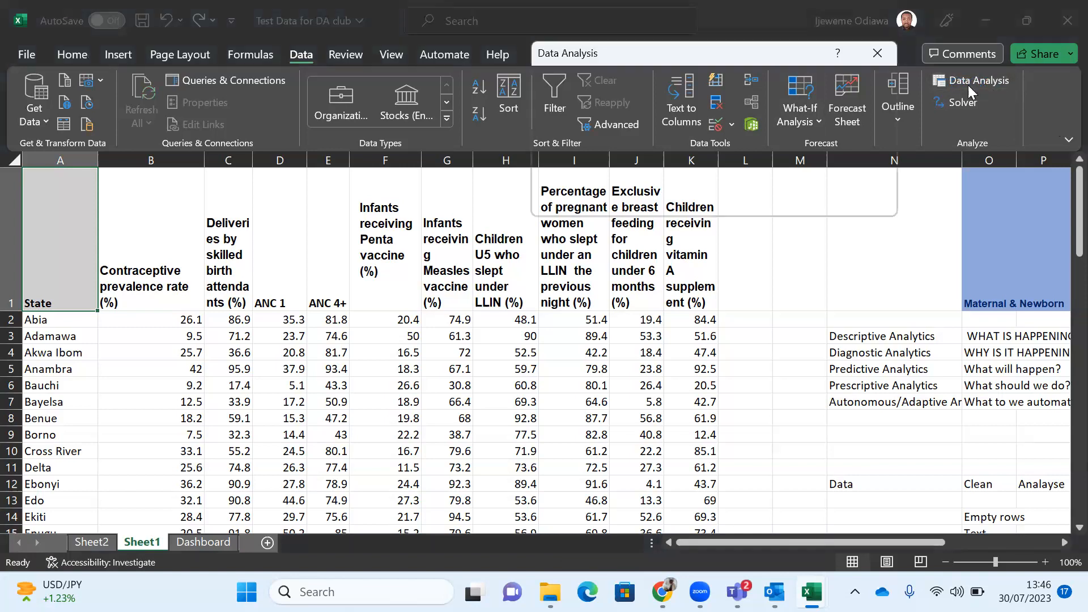
drag(720, 54, 417, 187)
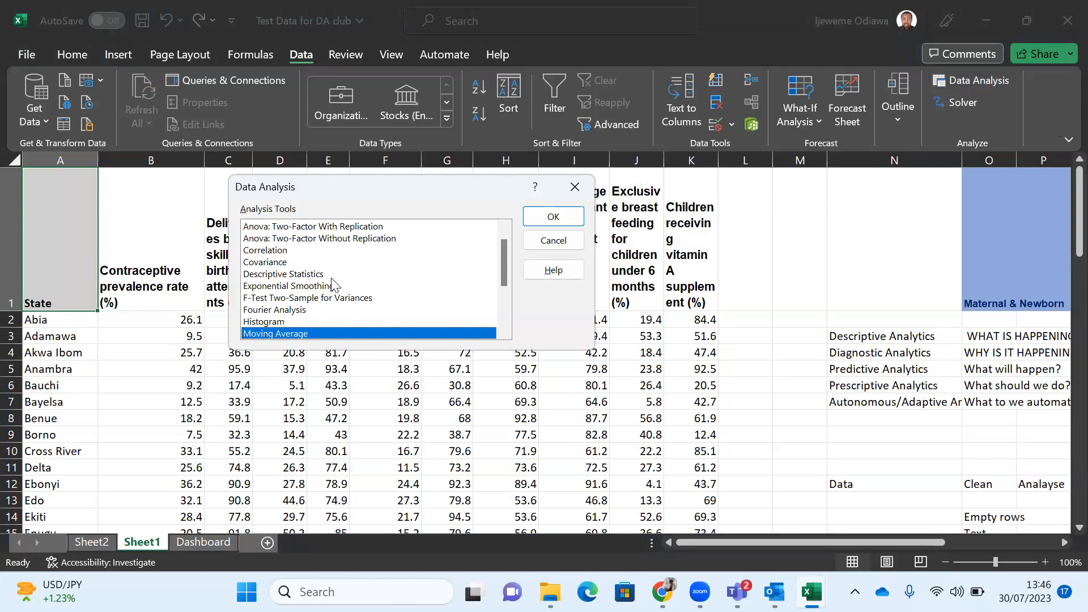
click(296, 276)
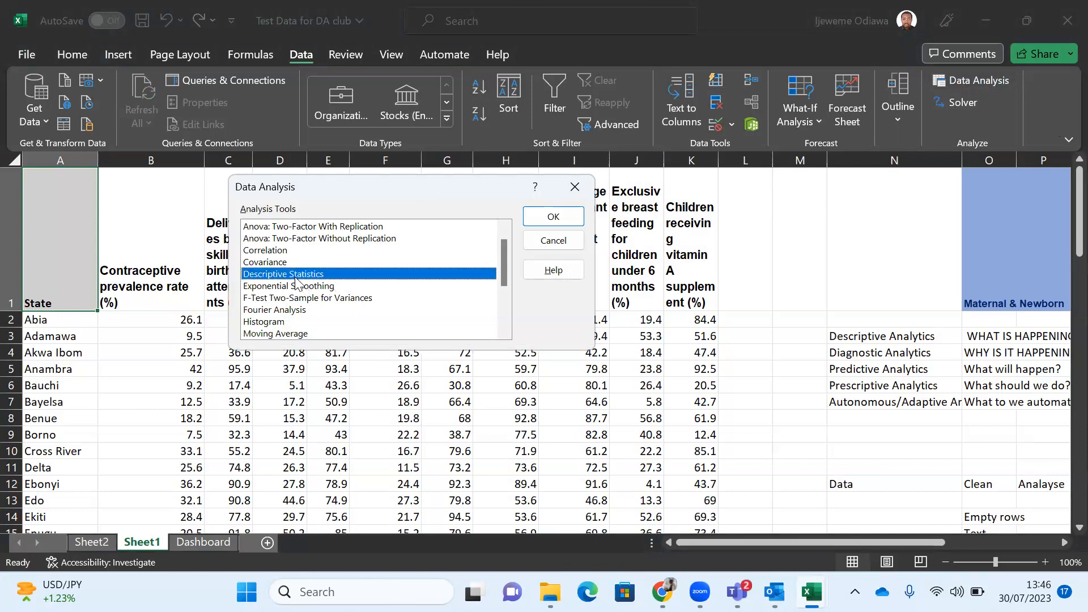
click(553, 219)
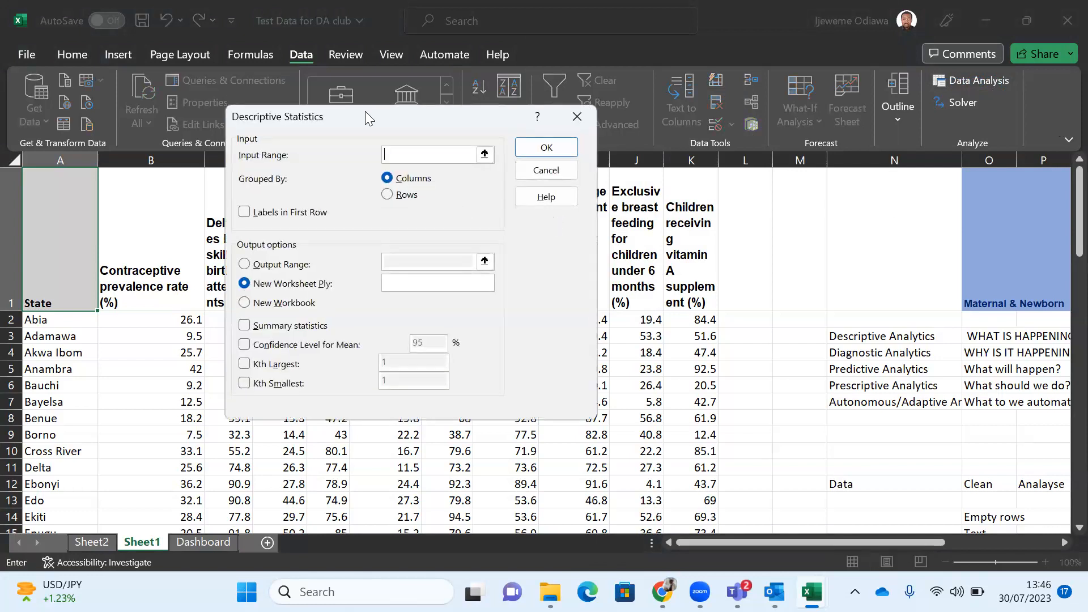
drag(387, 122, 899, 114)
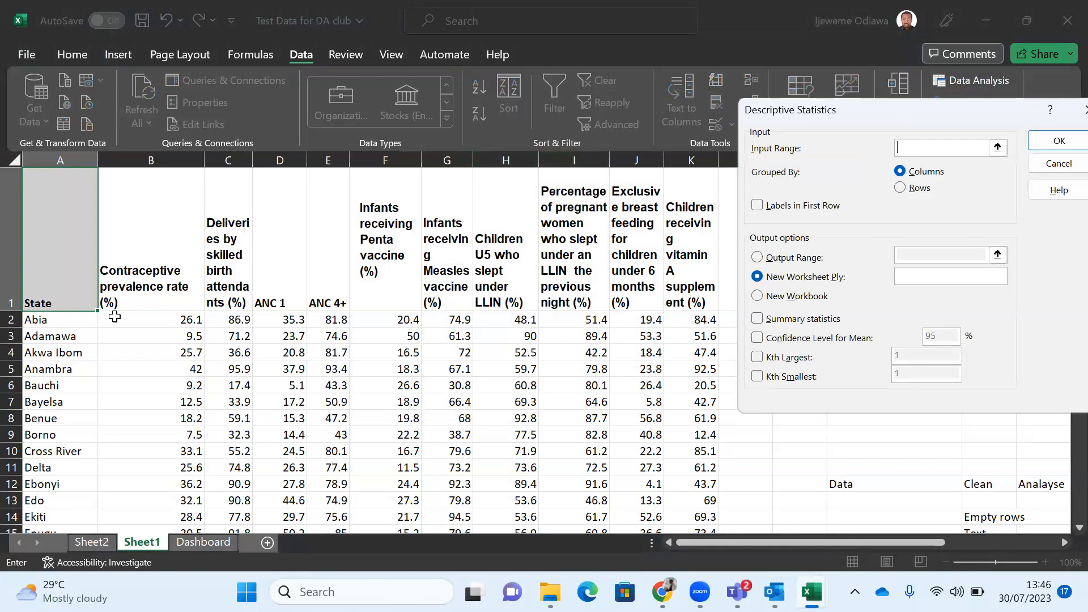
Step: Set the input range to the contraceptive prevalence rate values in B2:B38
click(146, 314)
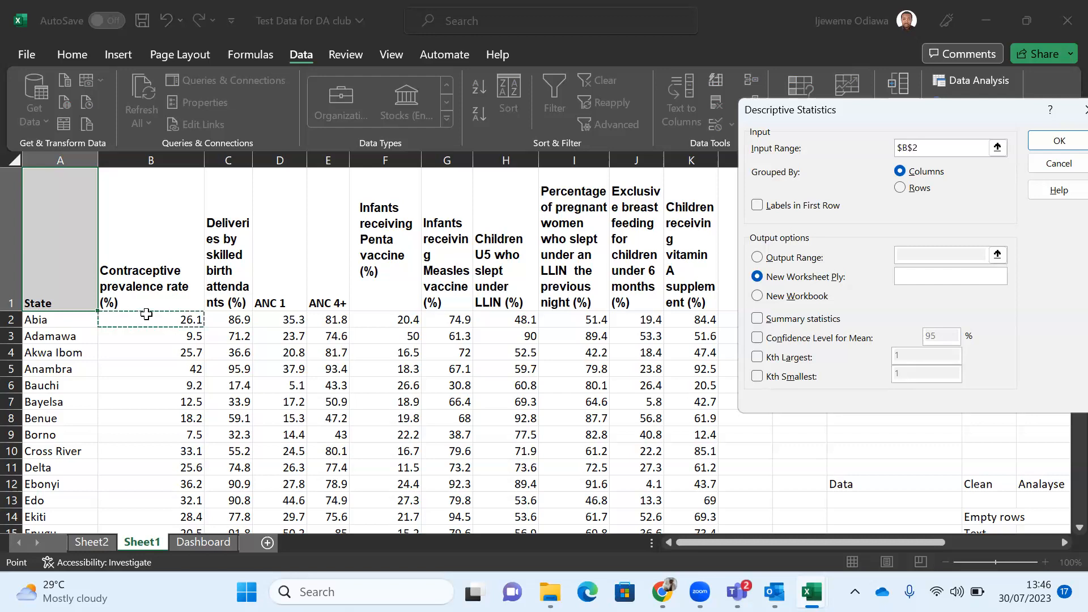
key(ctrl+shift+Down)
scroll(147, 314, up, 6)
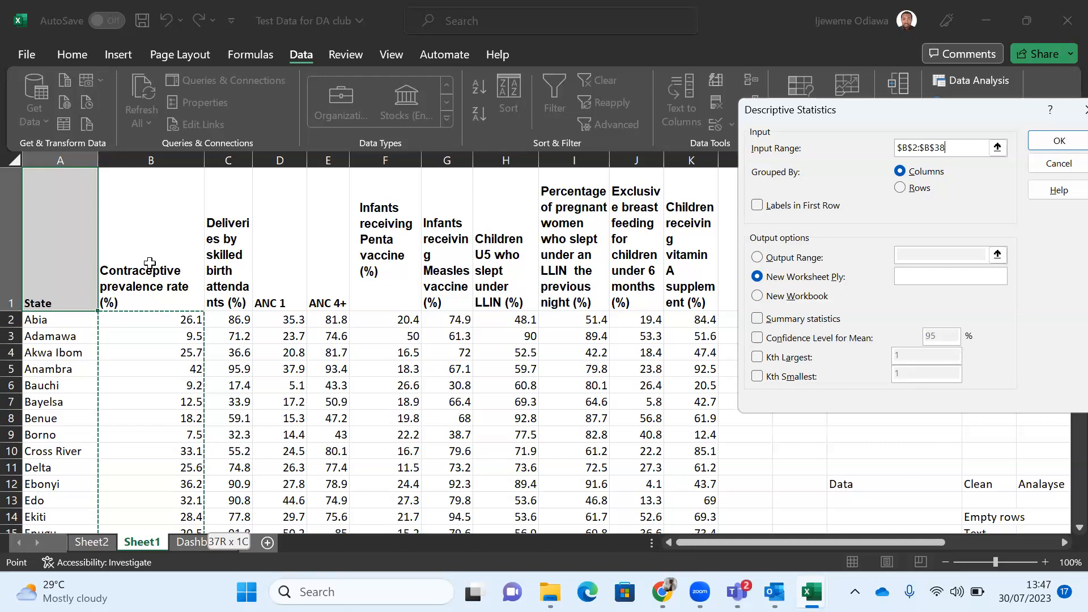
scroll(150, 263, down, 3)
scroll(150, 264, up, 3)
Step: Edit the input range so that it starts at the header cell $B$1
click(918, 147)
key(BackSpace)
text(1)
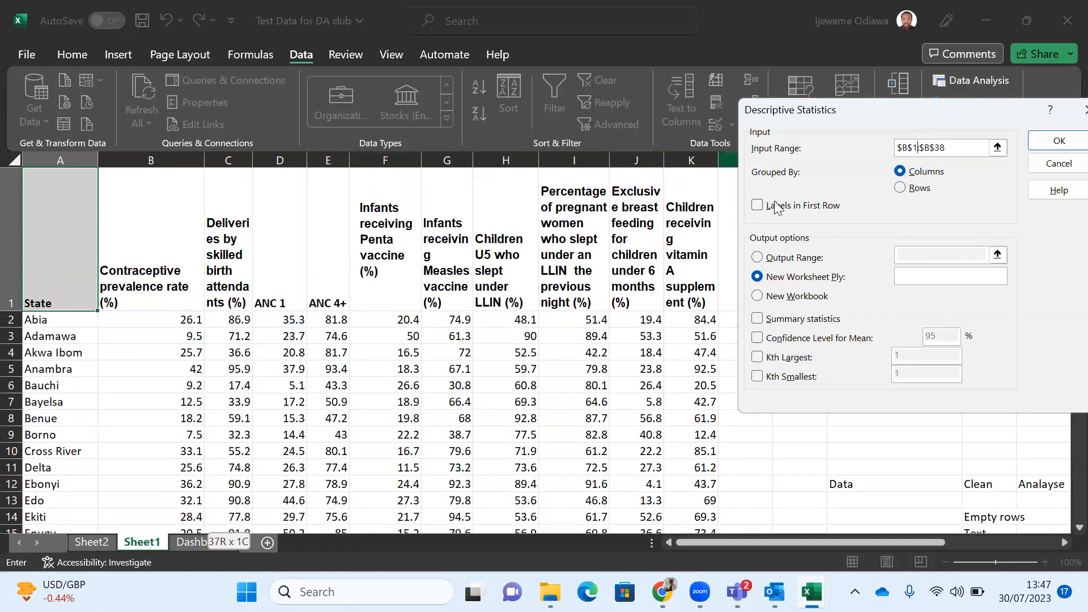
Step: Enable Labels in First Row and reselect the contraceptive prevalence rate column with its header, $B$1:$B$38, as the input range
click(758, 205)
click(951, 147)
key(BackSpace)
key(BackSpace)
key(BackSpace)
key(BackSpace)
key(BackSpace)
key(BackSpace)
key(BackSpace)
key(BackSpace)
key(BackSpace)
key(BackSpace)
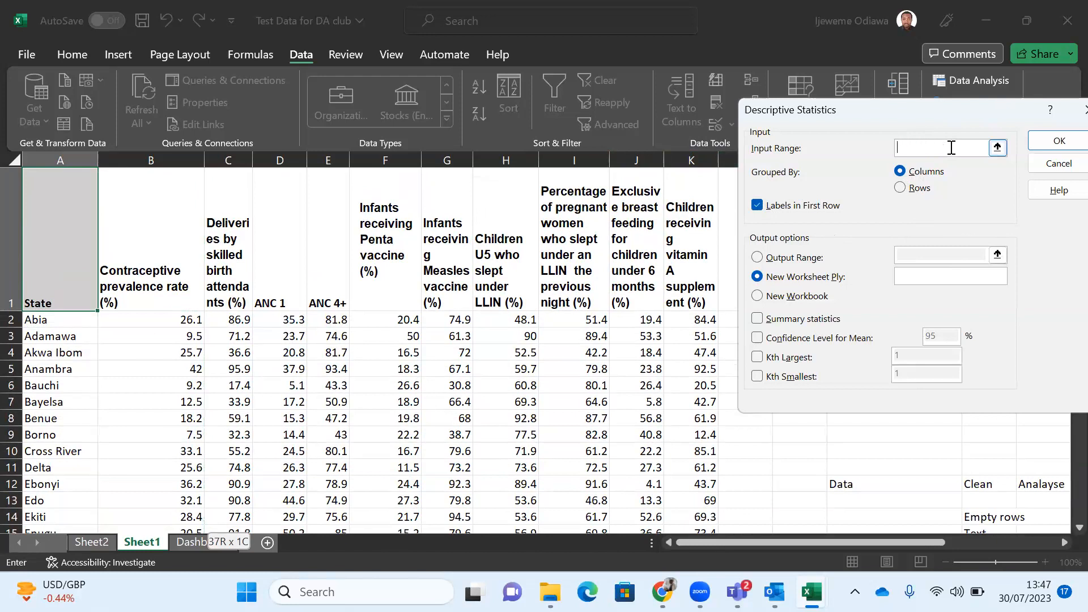
click(176, 239)
key(ctrl+shift+Down)
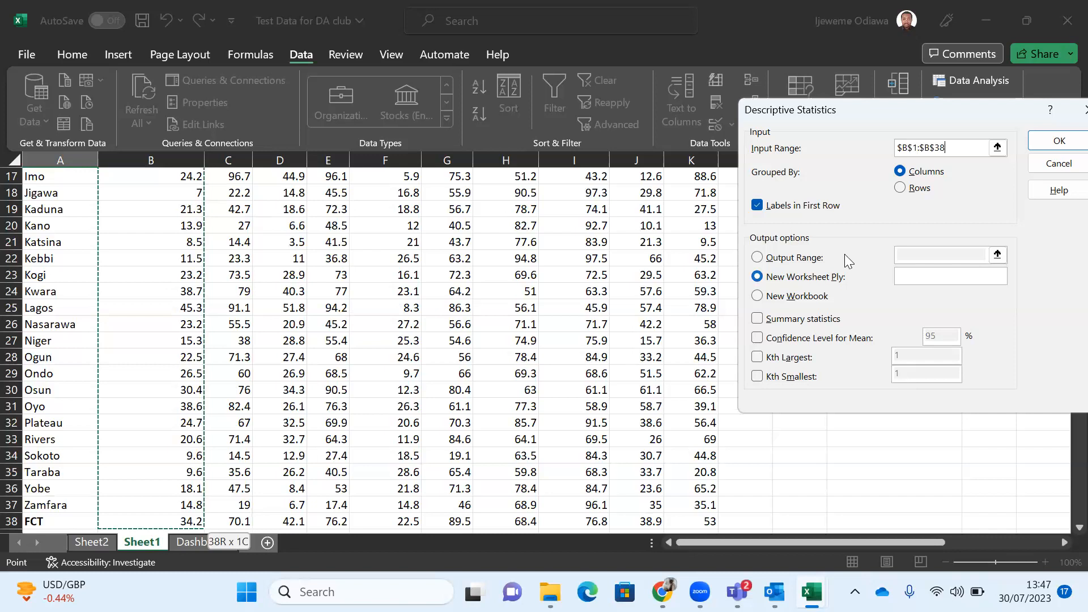
scroll(474, 223, up, 6)
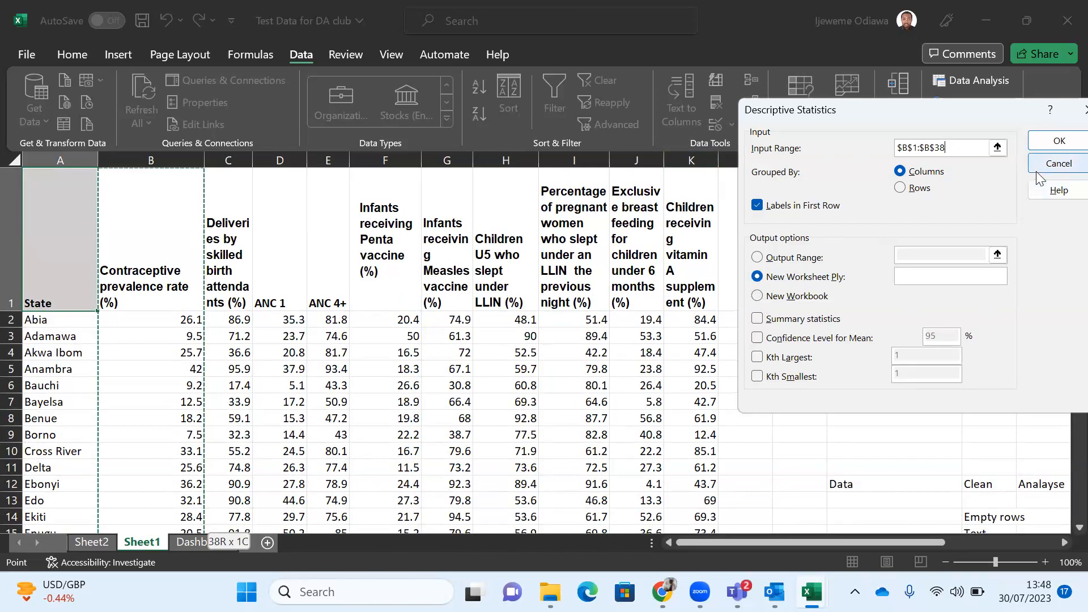
Step: Enable Summary statistics and the 95% Confidence Level for Mean, and generate the output on a new worksheet
click(757, 319)
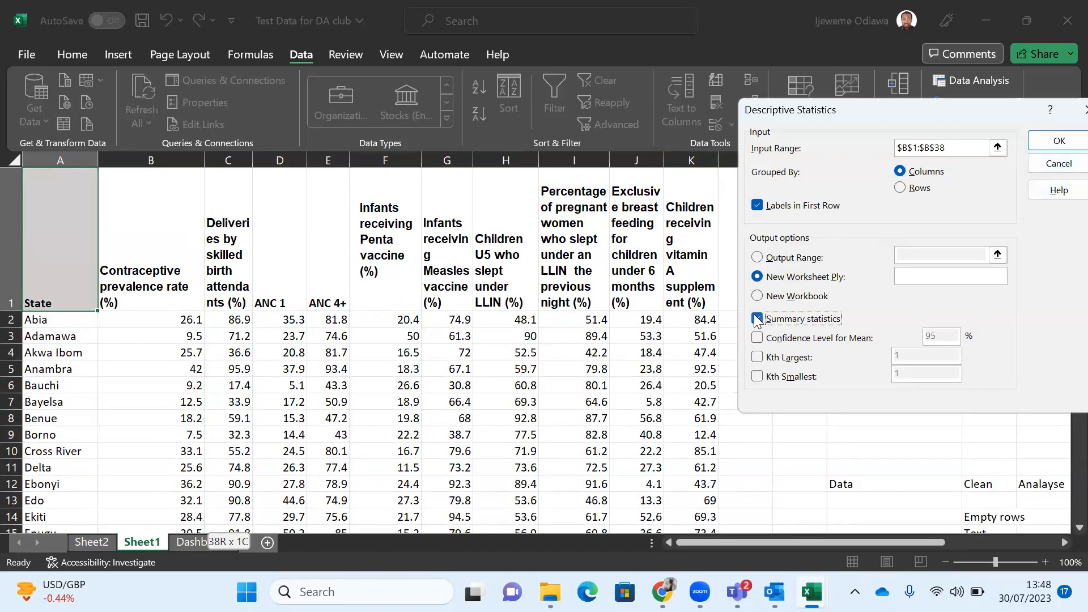
click(758, 338)
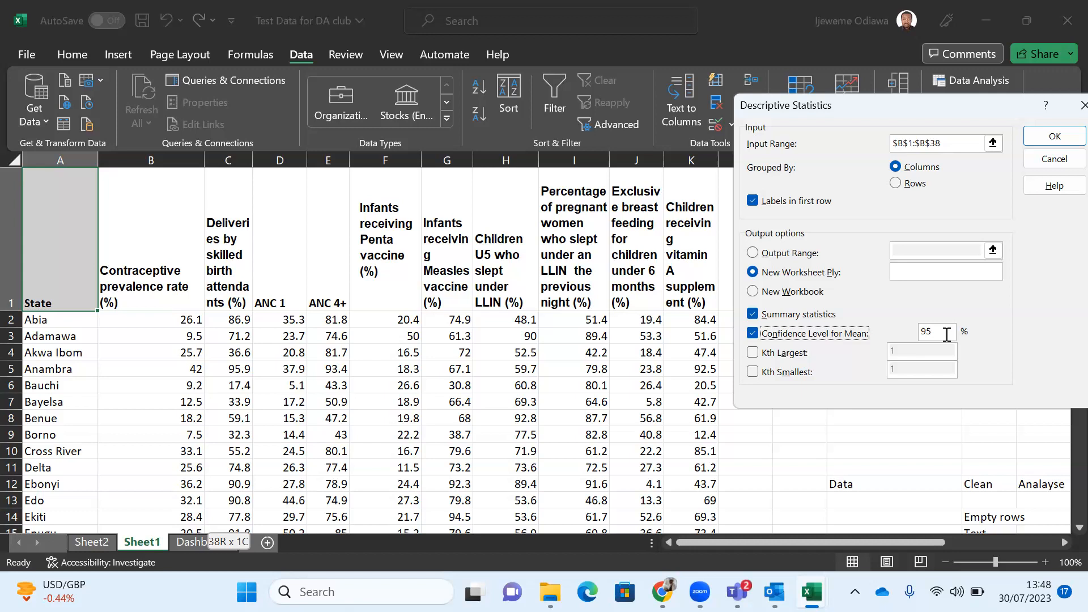
drag(909, 114, 641, 147)
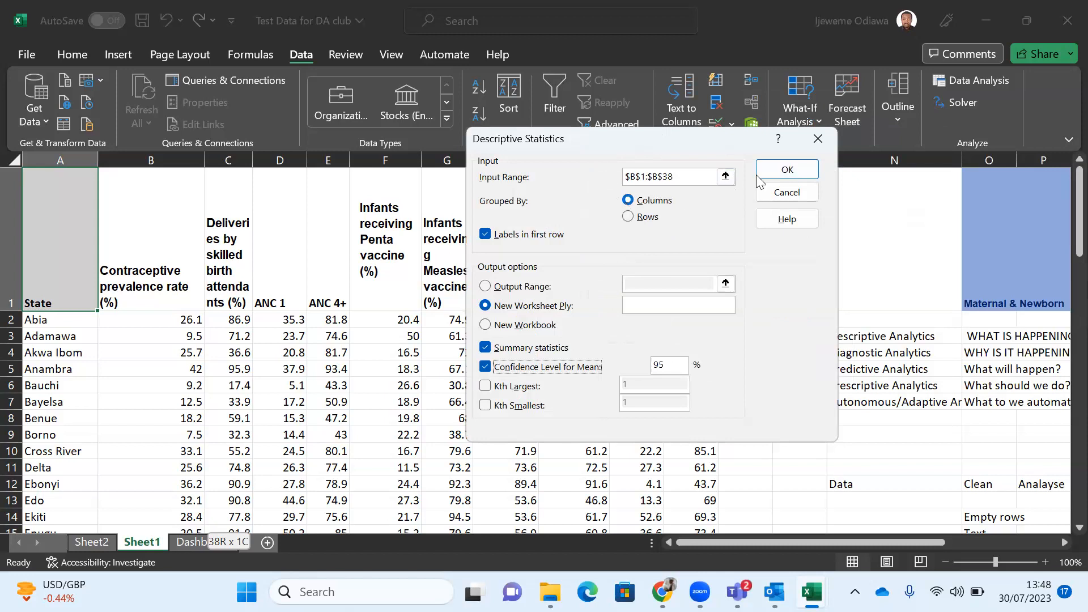
click(786, 178)
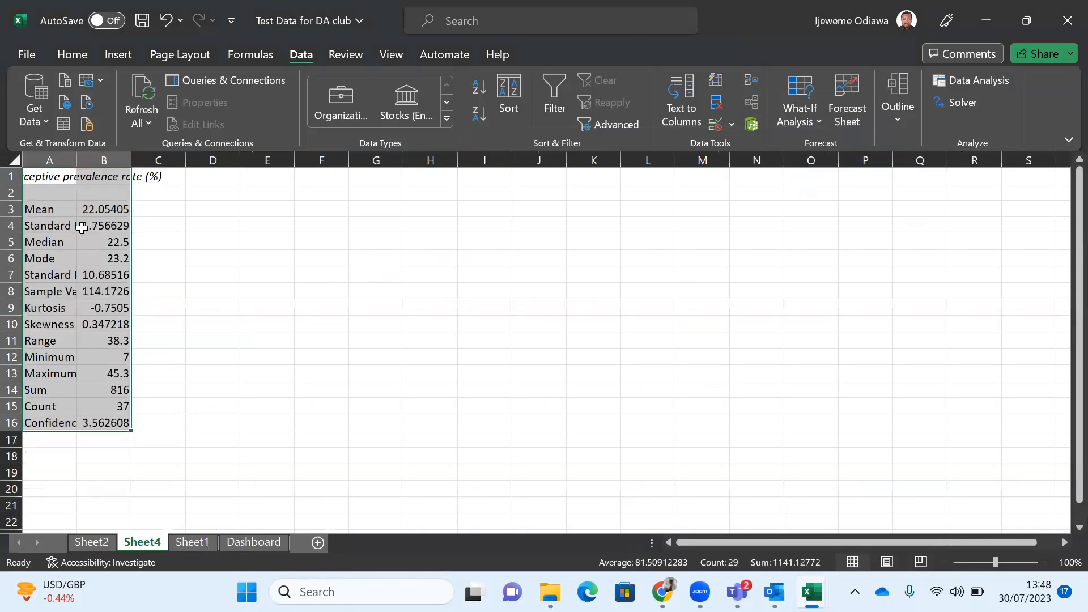
Step: Auto-fit column A of the statistics output to the width of its labels
click(170, 211)
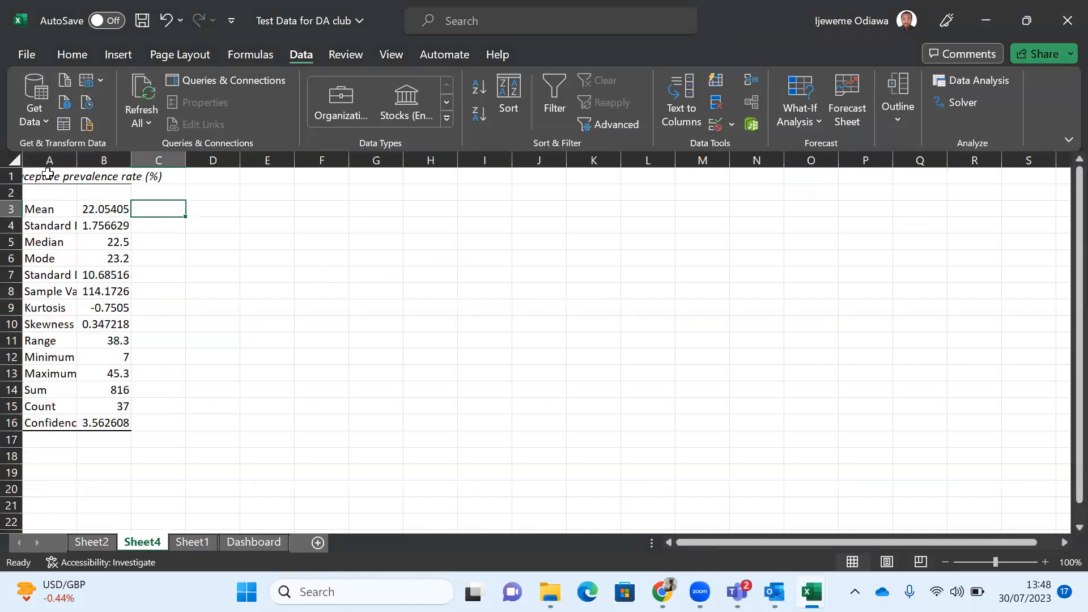
click(48, 173)
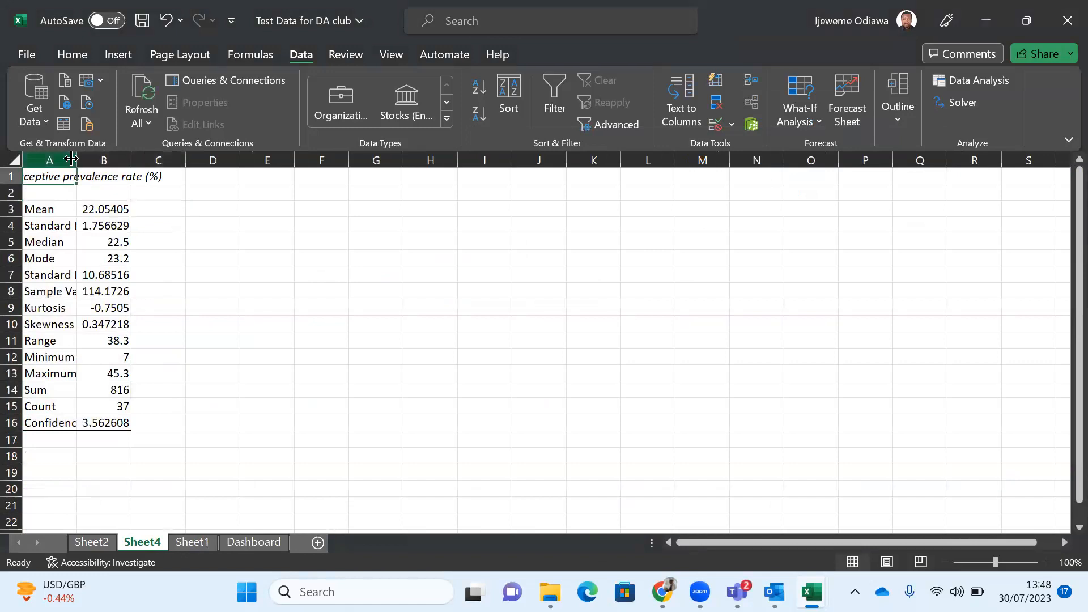
double_click(75, 158)
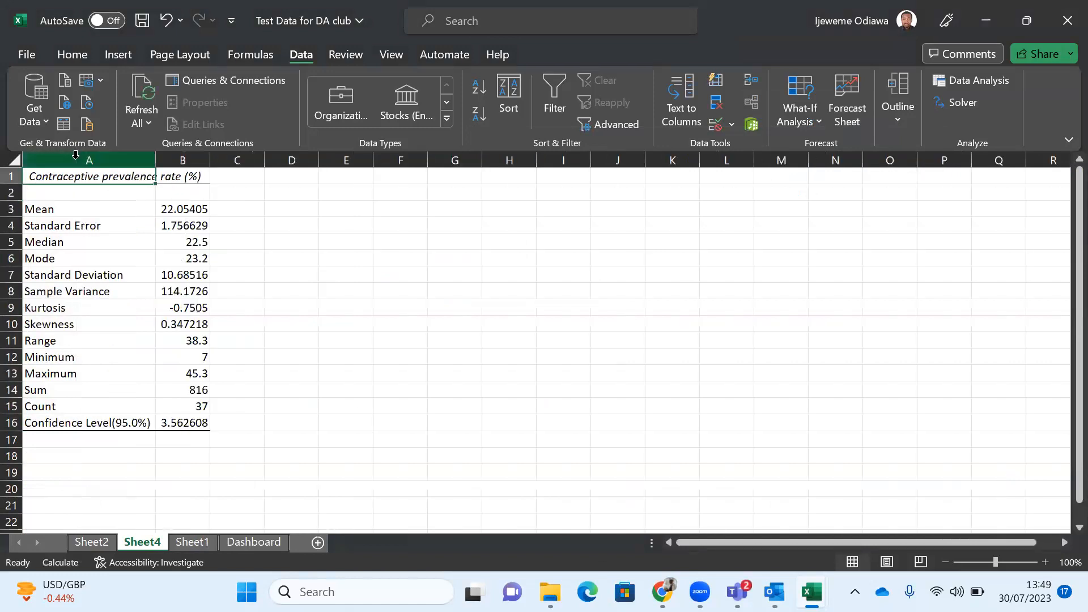
click(272, 227)
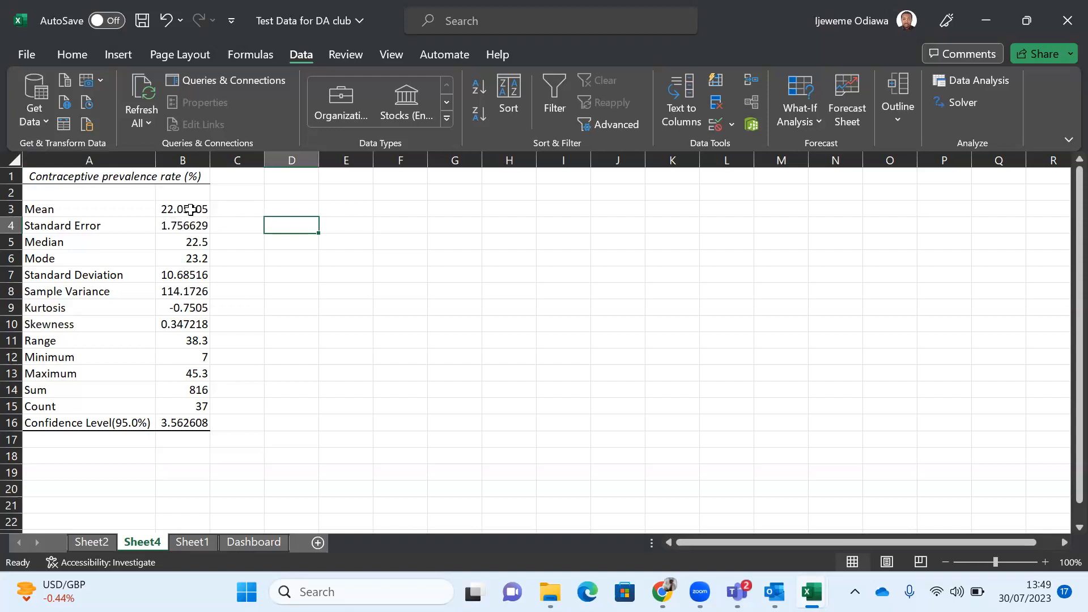
click(233, 206)
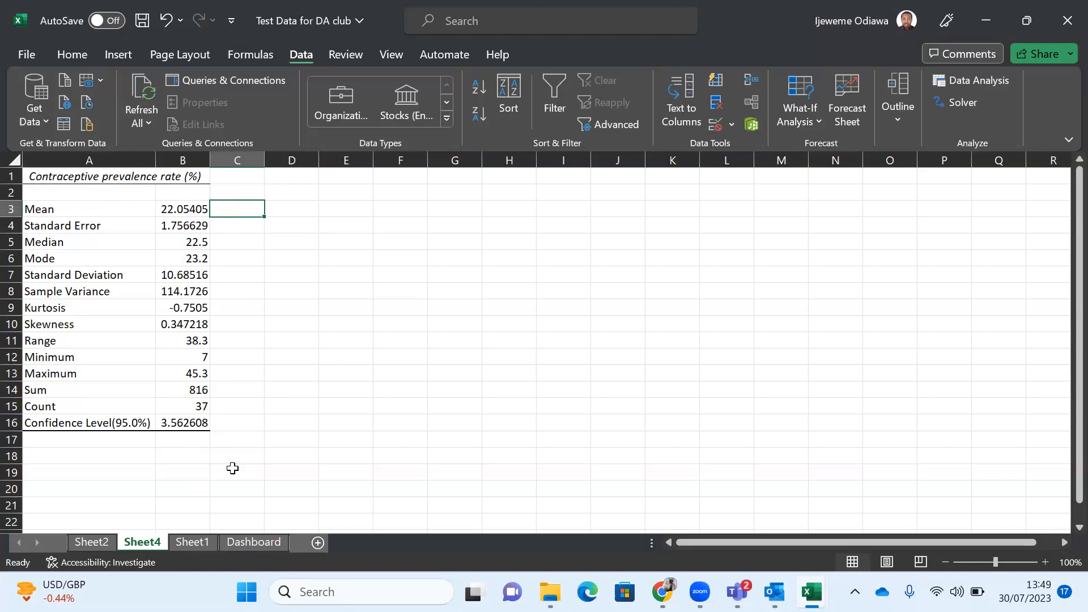
Step: Examine the summary statistics in Sheet4, in particular the mean, median and mode values
drag(62, 210, 176, 419)
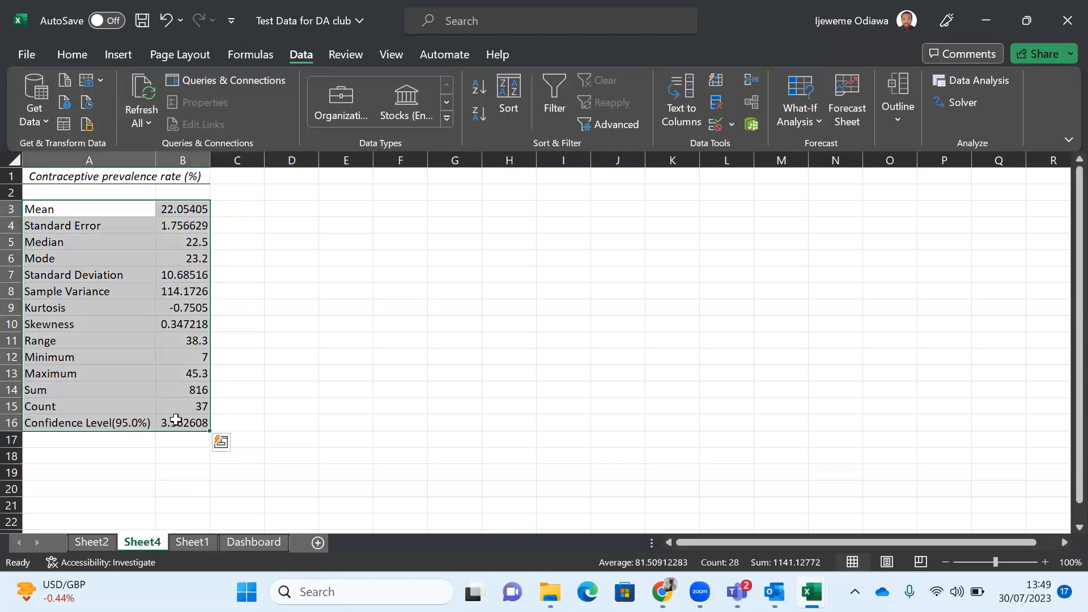
click(339, 314)
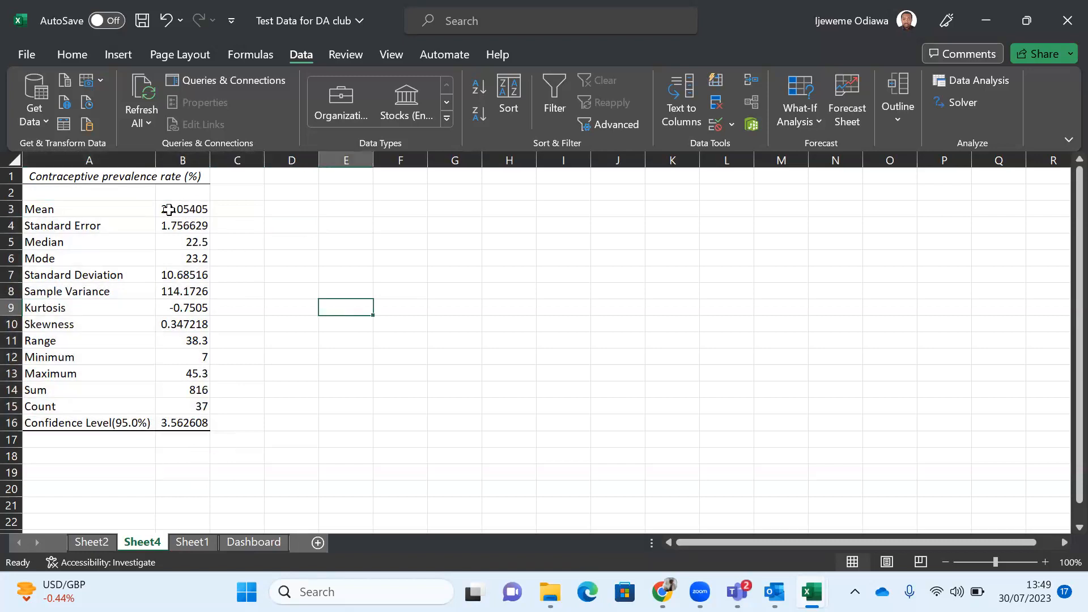
click(173, 212)
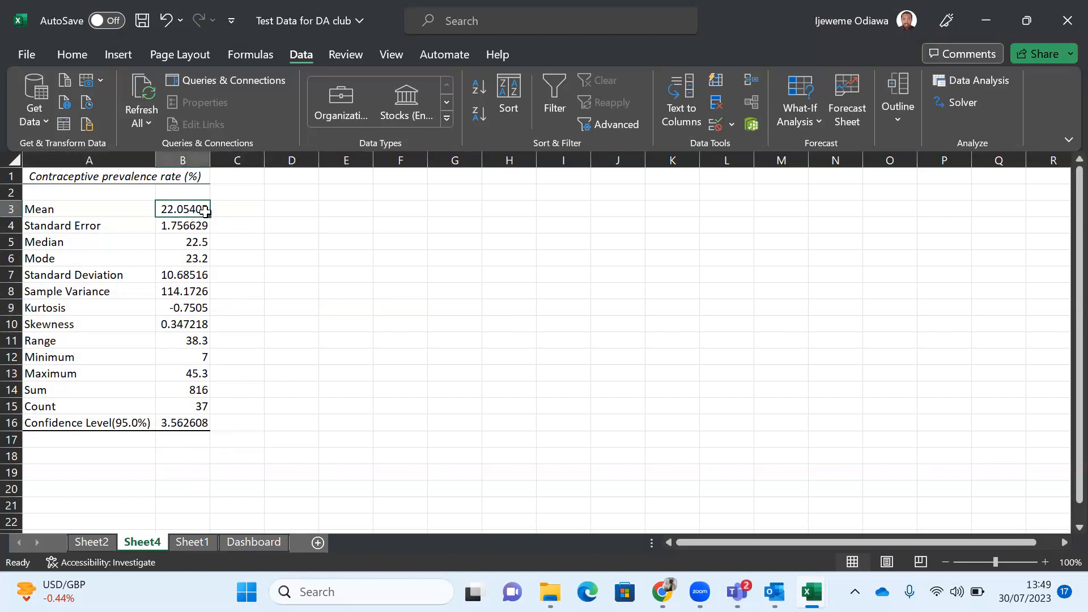
click(233, 214)
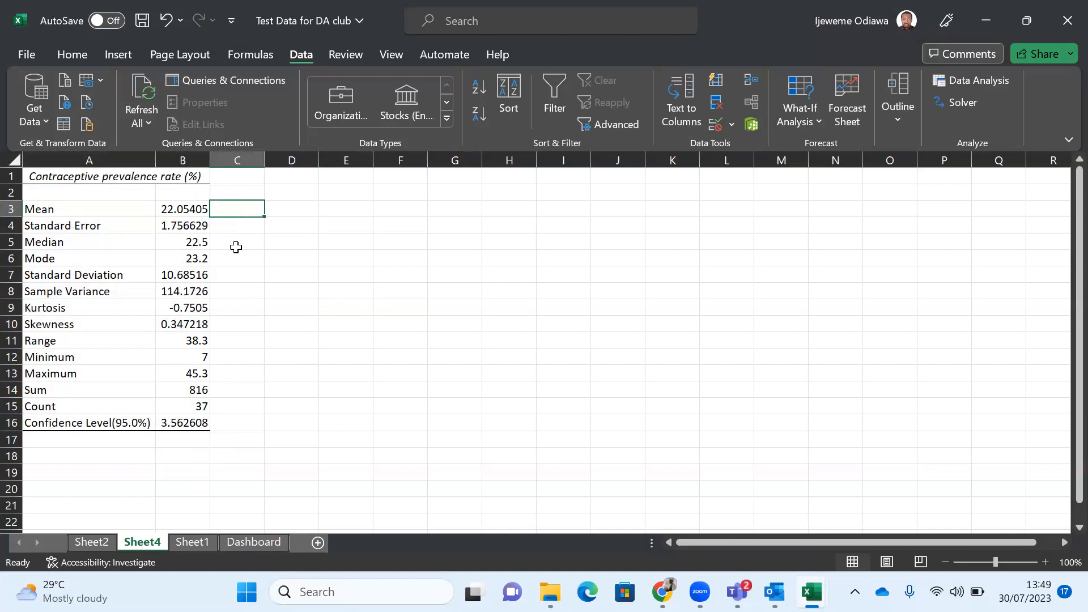
click(173, 242)
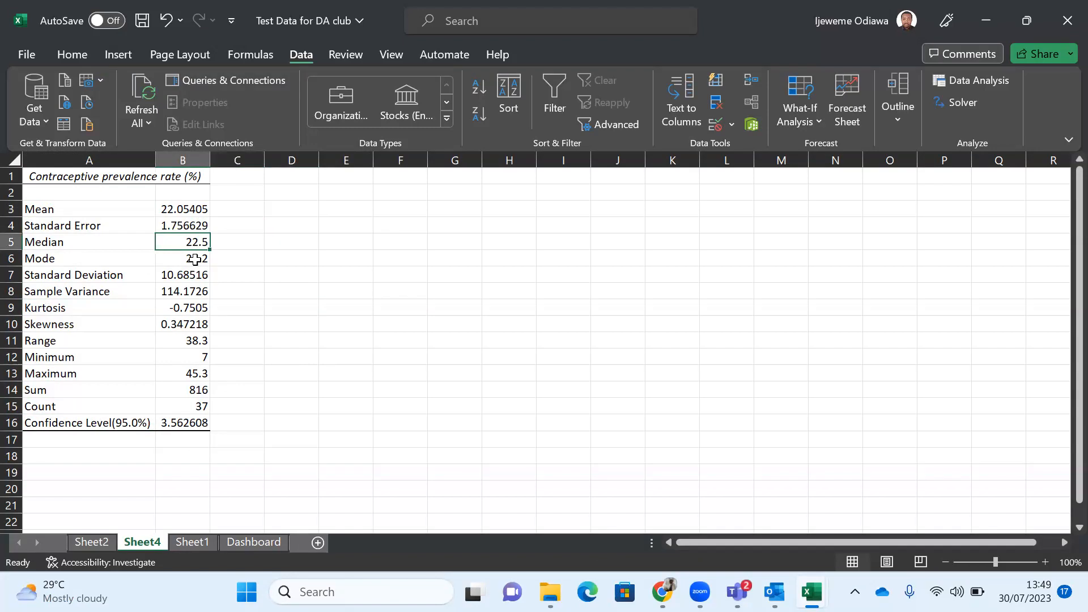
click(196, 258)
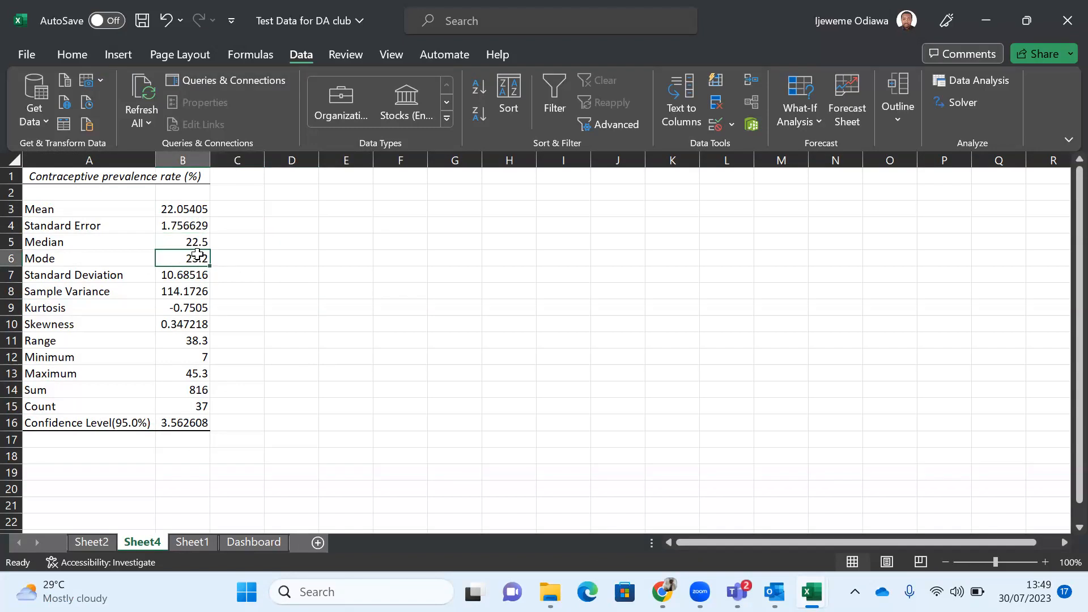
click(176, 240)
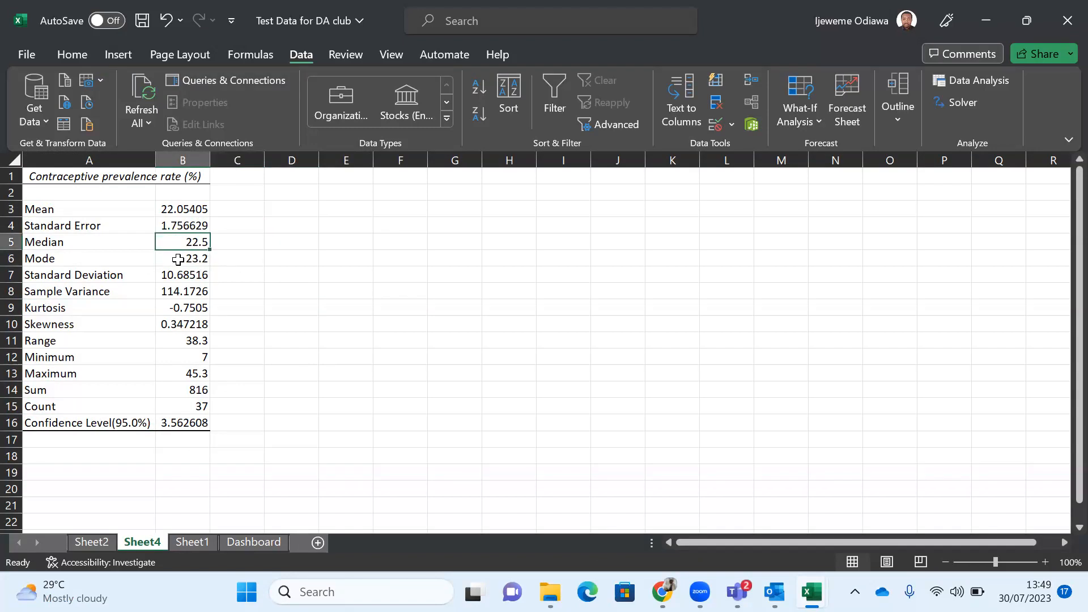
click(169, 258)
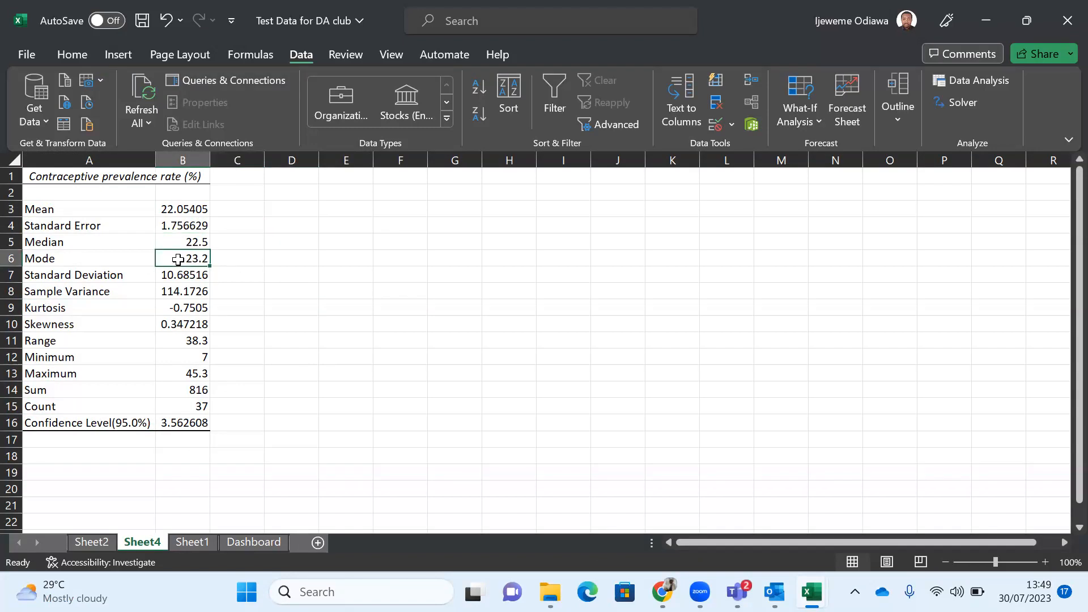
Step: Annotate the median with "Middle" in C5 and the mode with "Most" in C6
click(234, 242)
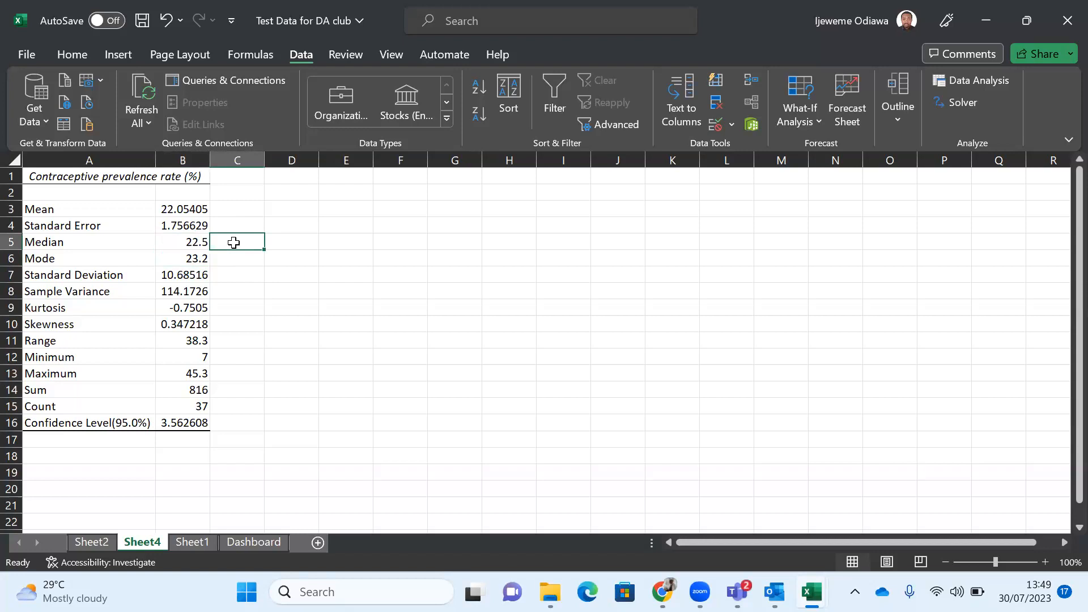
text(Middle)
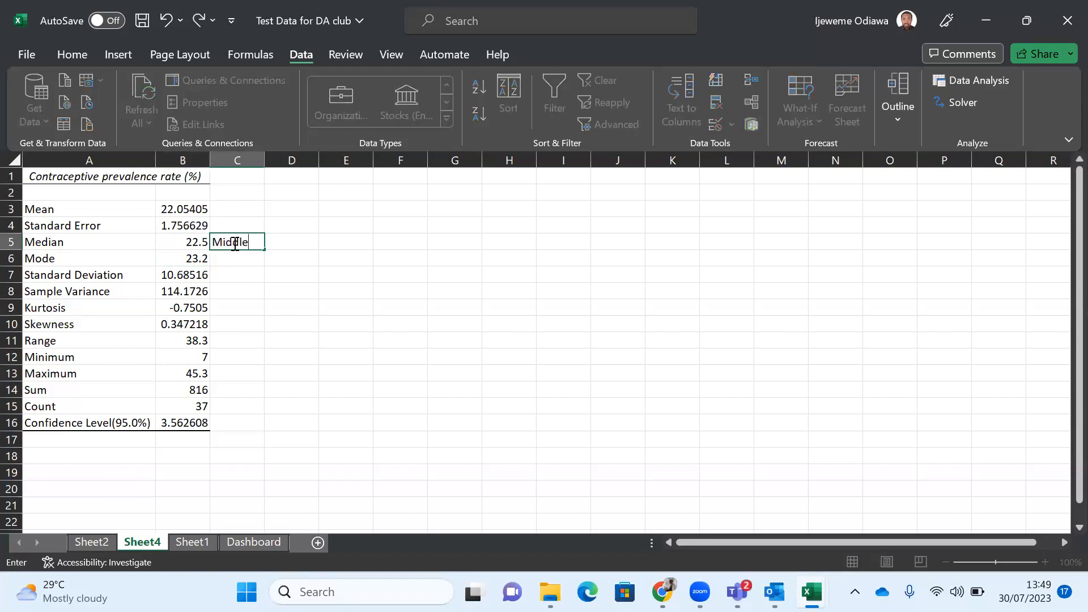
key(Return)
text(Most)
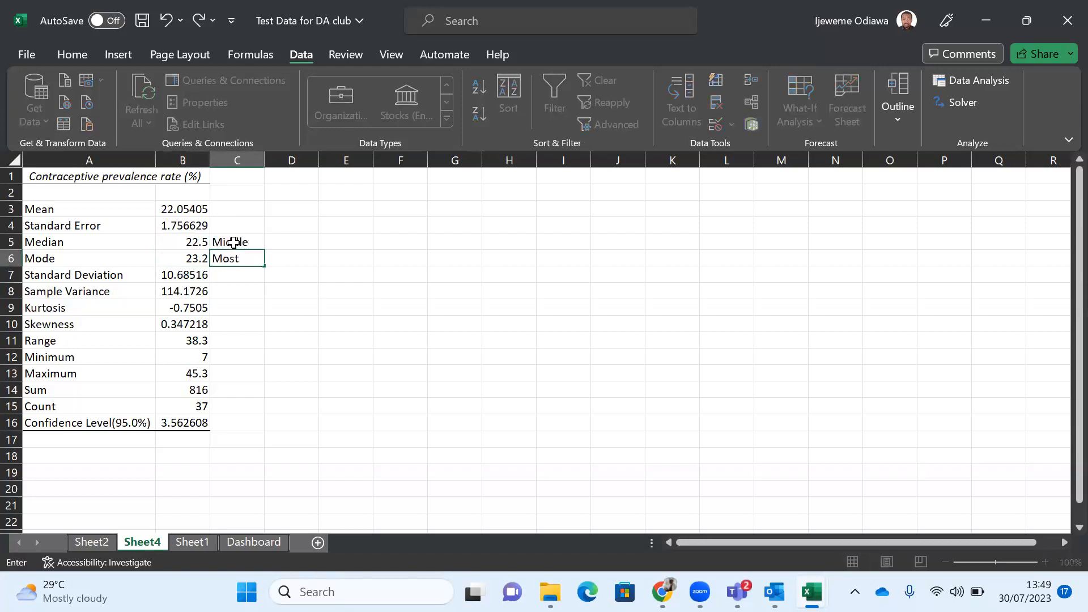
key(Return)
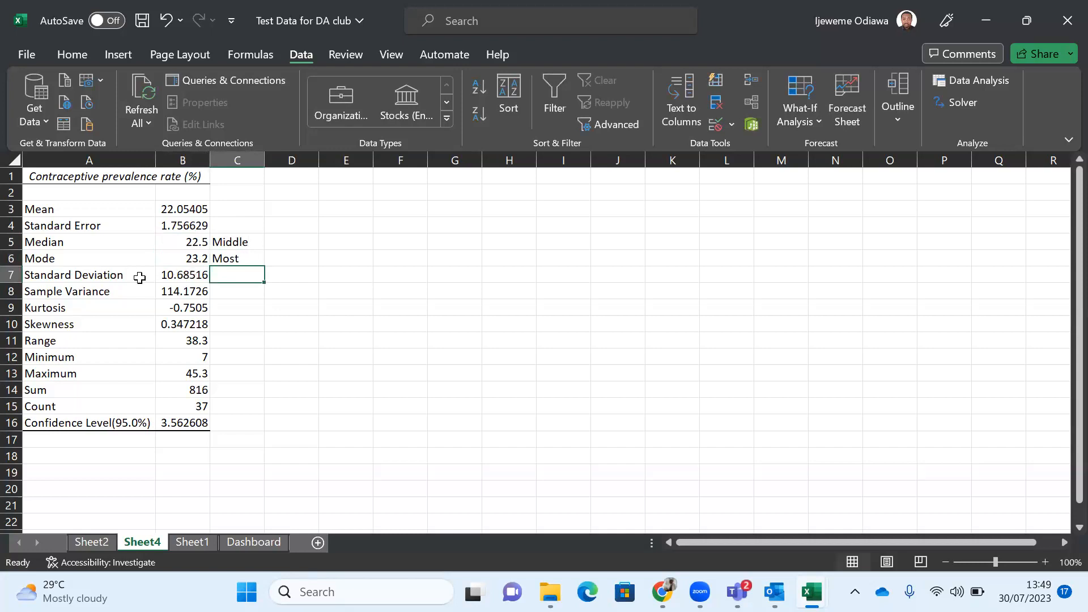
Step: Review the sample variance, minimum, maximum and count in the statistics output
click(172, 293)
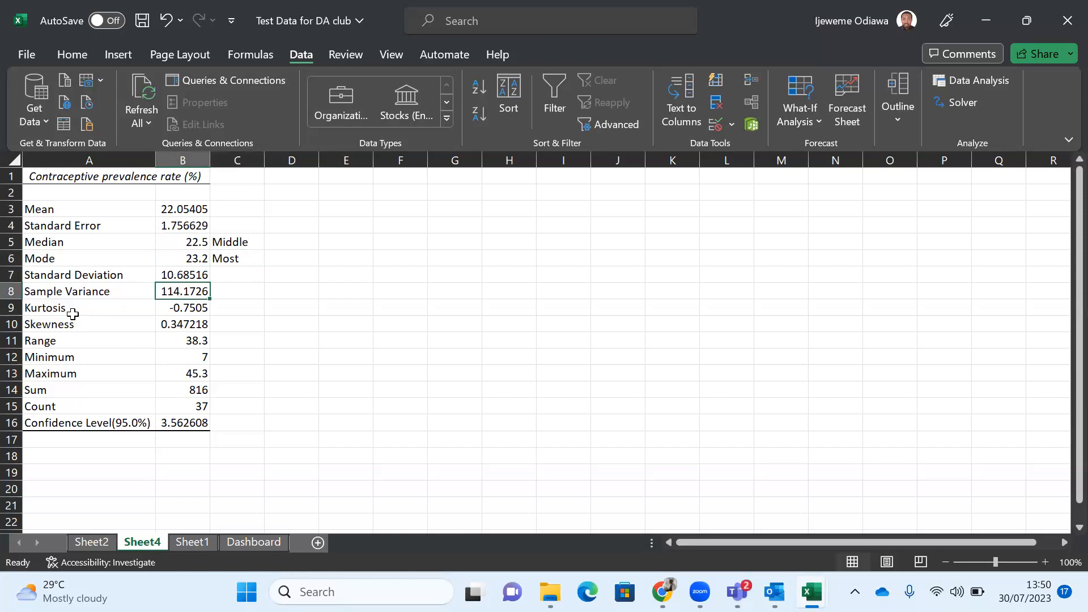
click(195, 355)
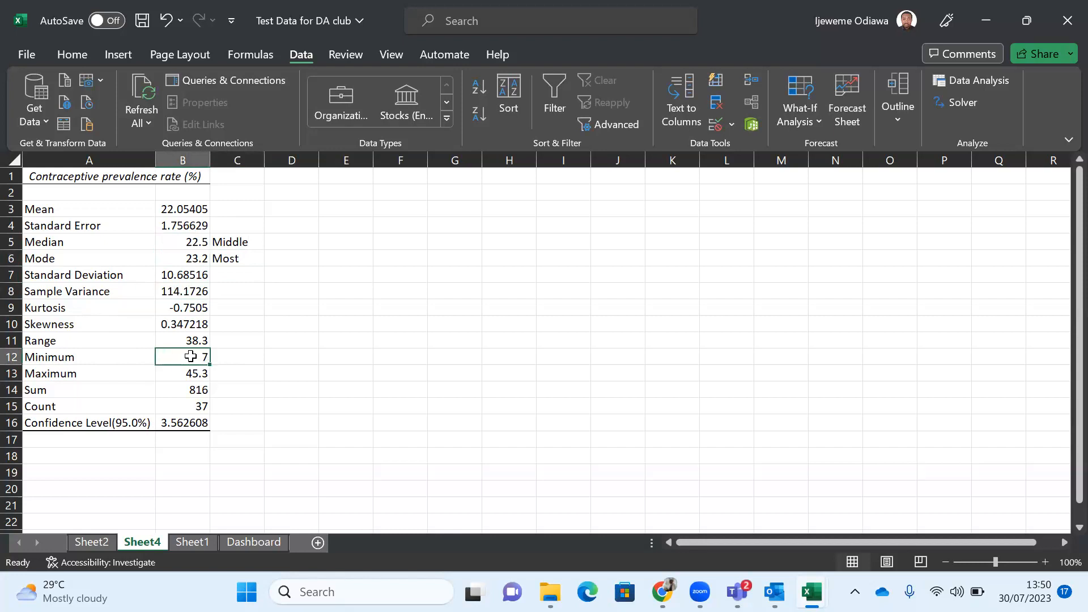
key(Delete)
click(166, 375)
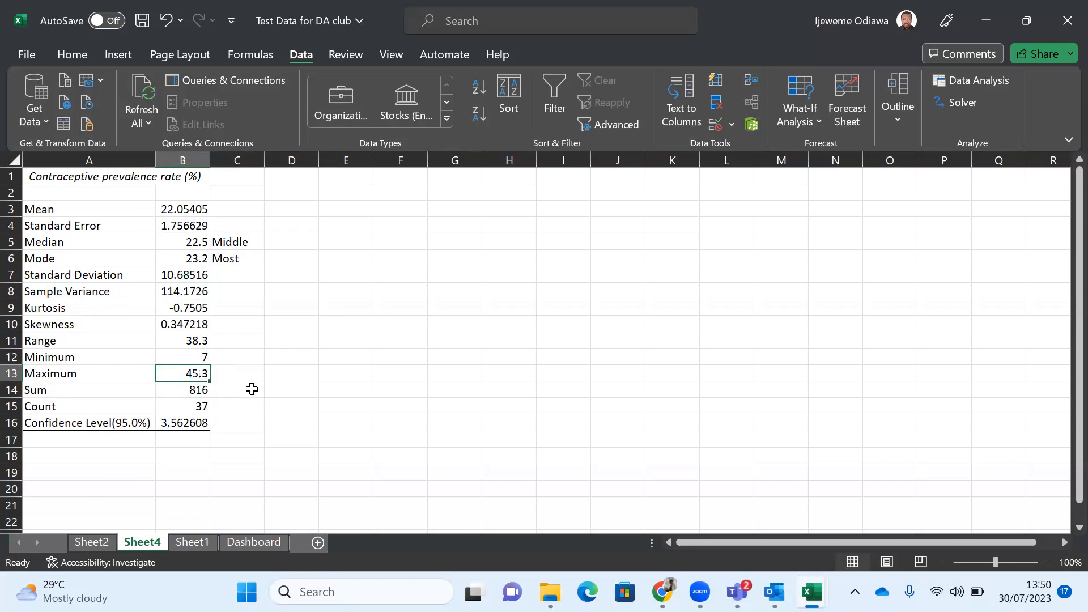
scroll(251, 389, down, 1)
click(169, 353)
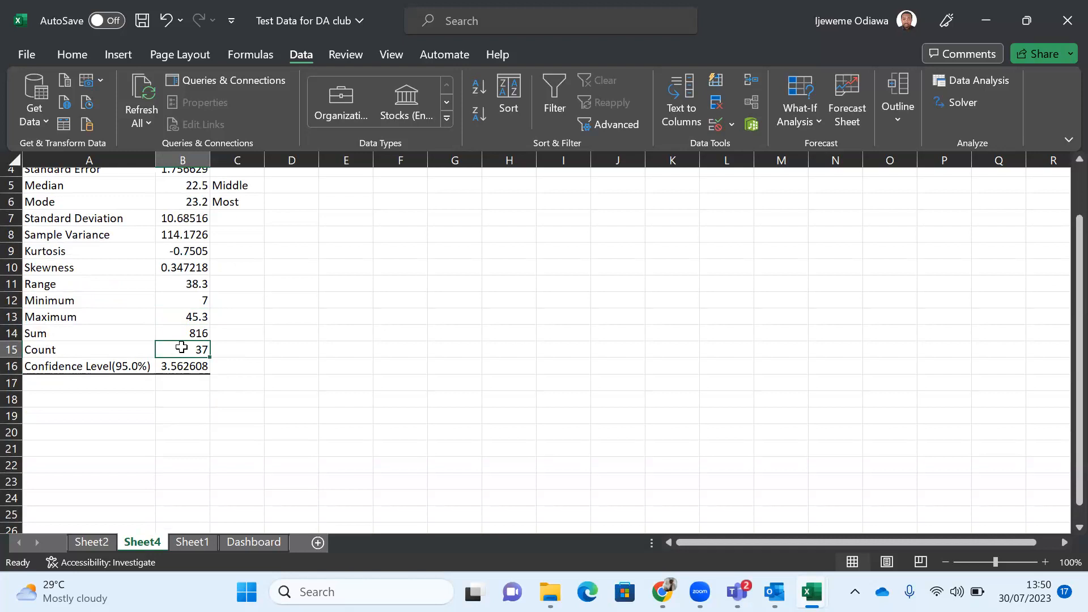
scroll(181, 347, up, 1)
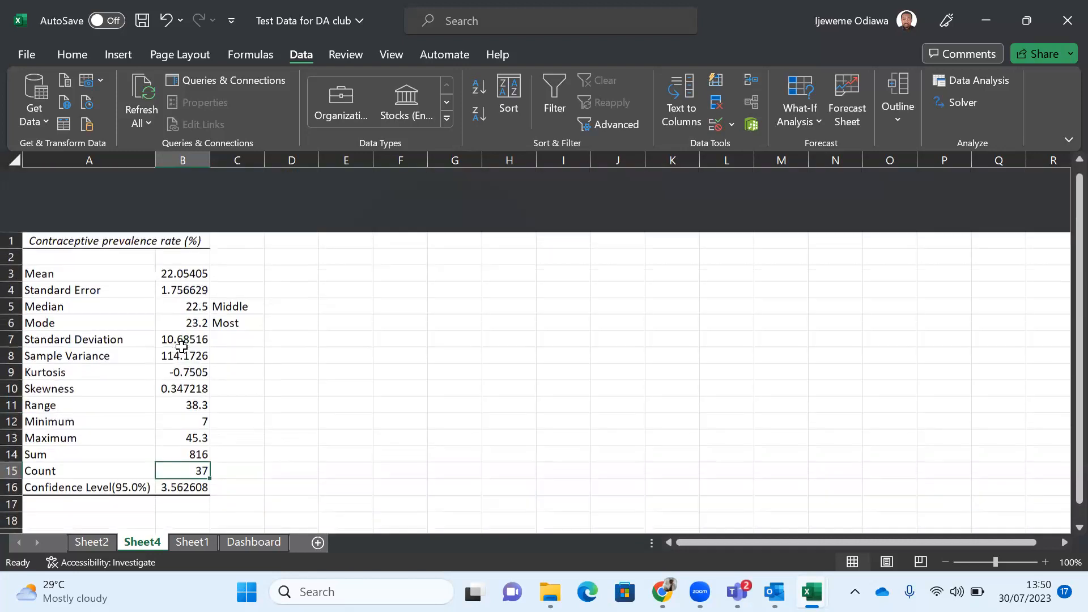
Step: Return to Sheet1 and review the Data, Clean, Analyse and Visualise workflow notes in row 12
click(98, 544)
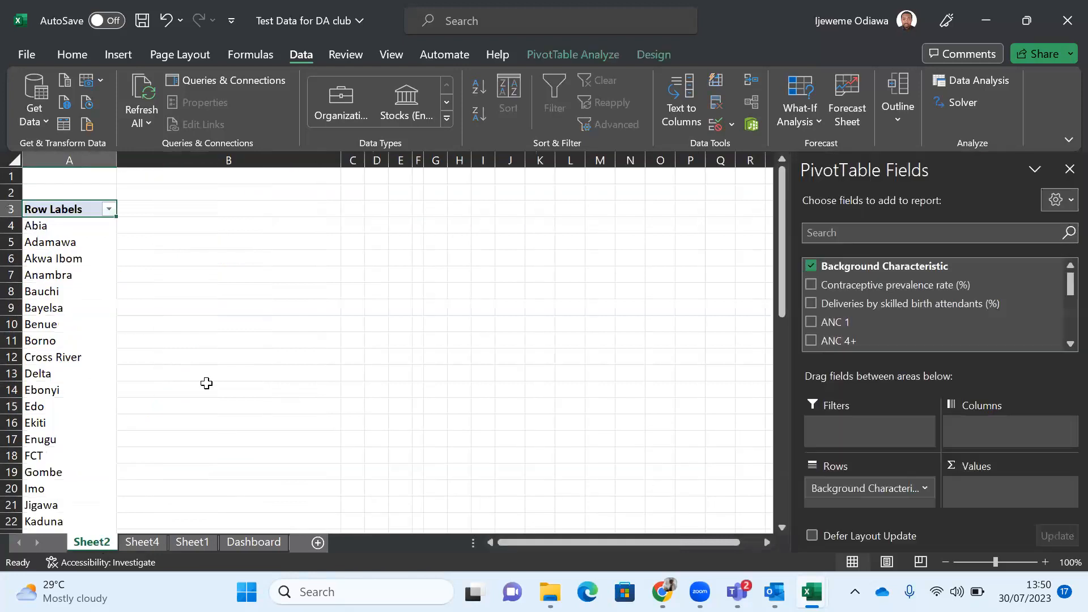
click(144, 544)
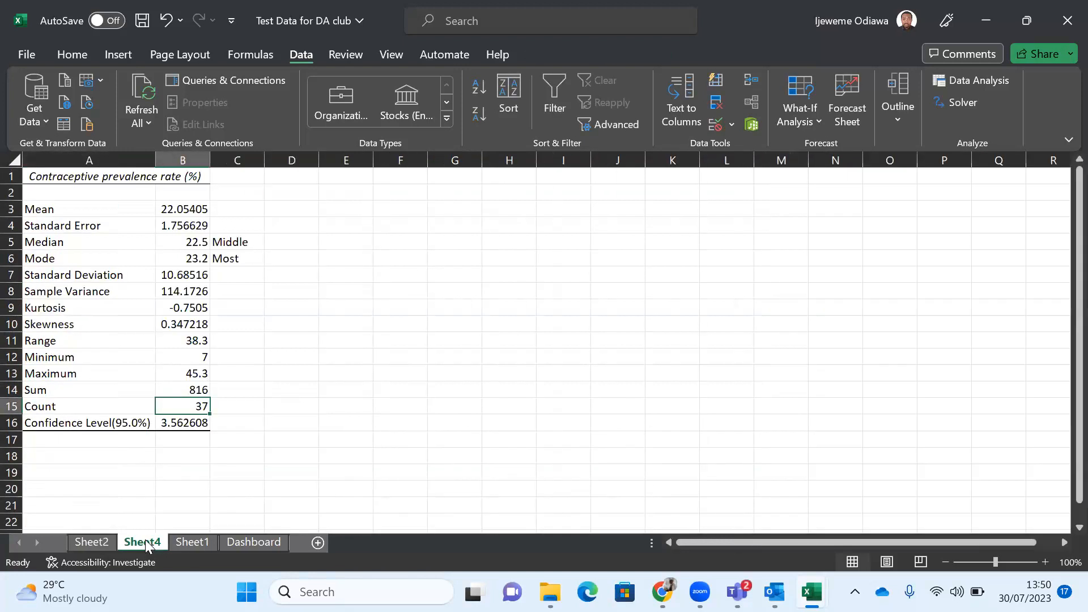
click(206, 549)
scroll(399, 380, up, 2)
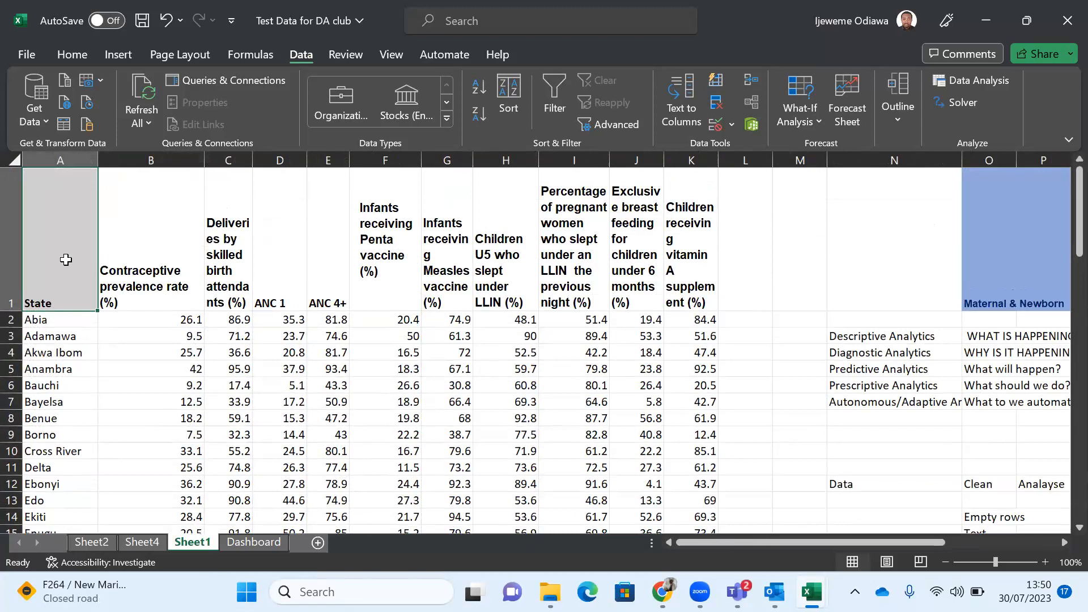
key(shift+Right)
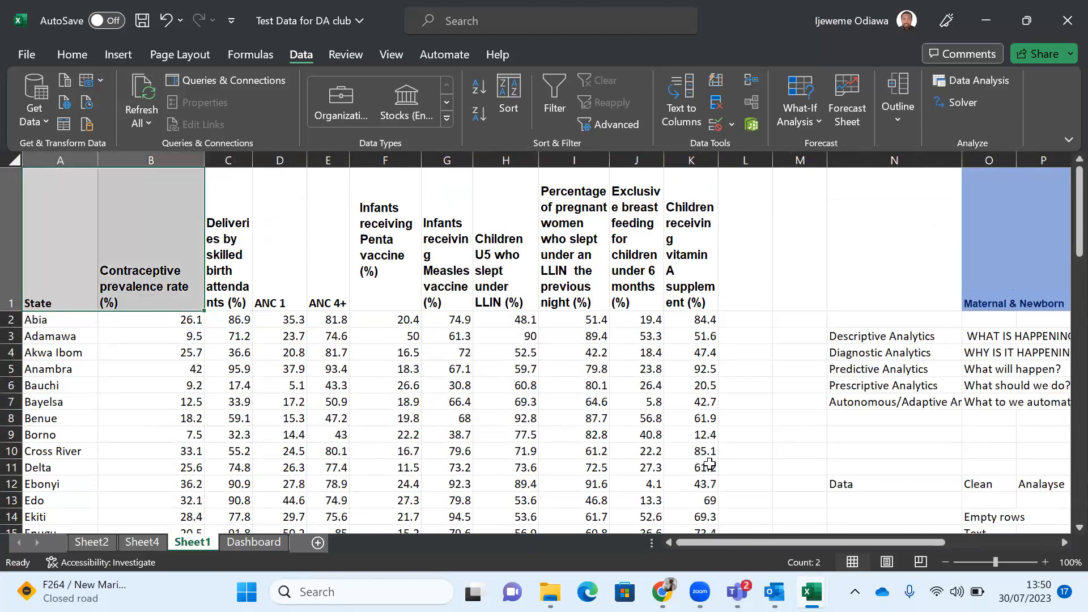
scroll(710, 463, right, 4)
click(609, 483)
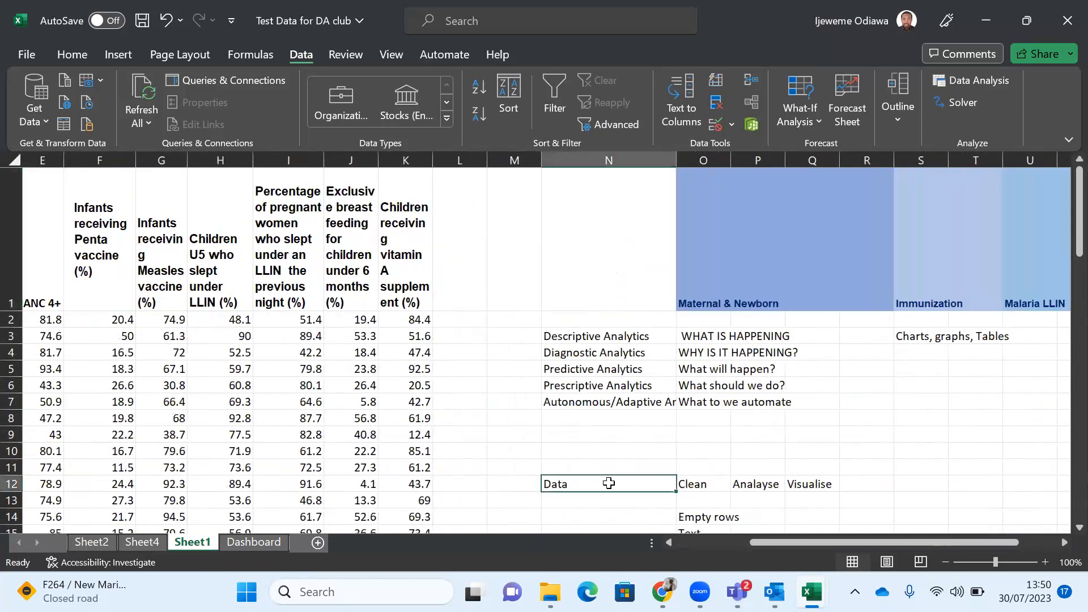
click(706, 484)
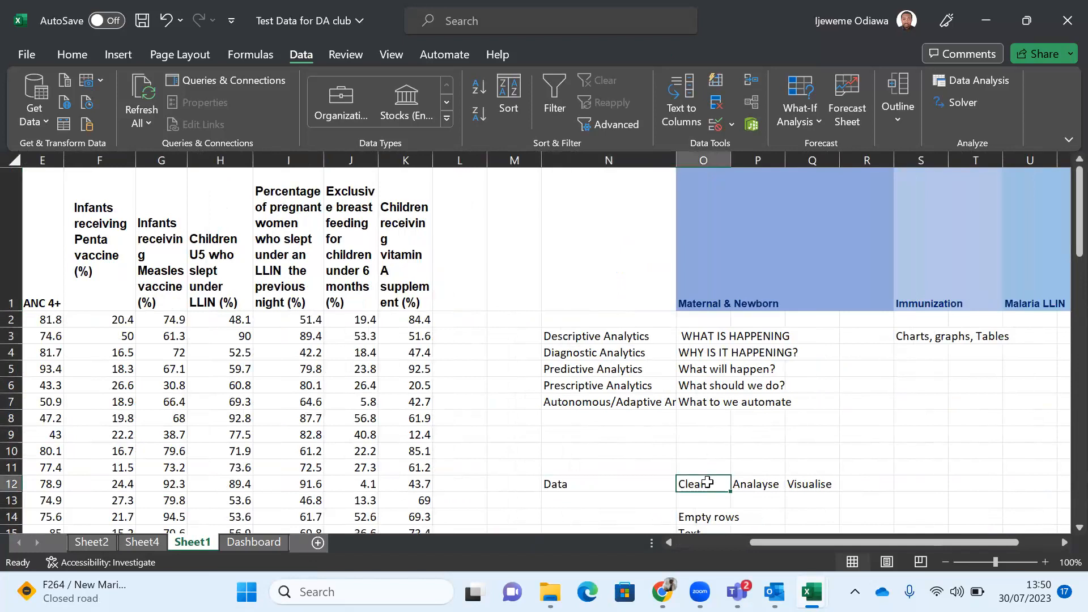
click(753, 490)
click(802, 489)
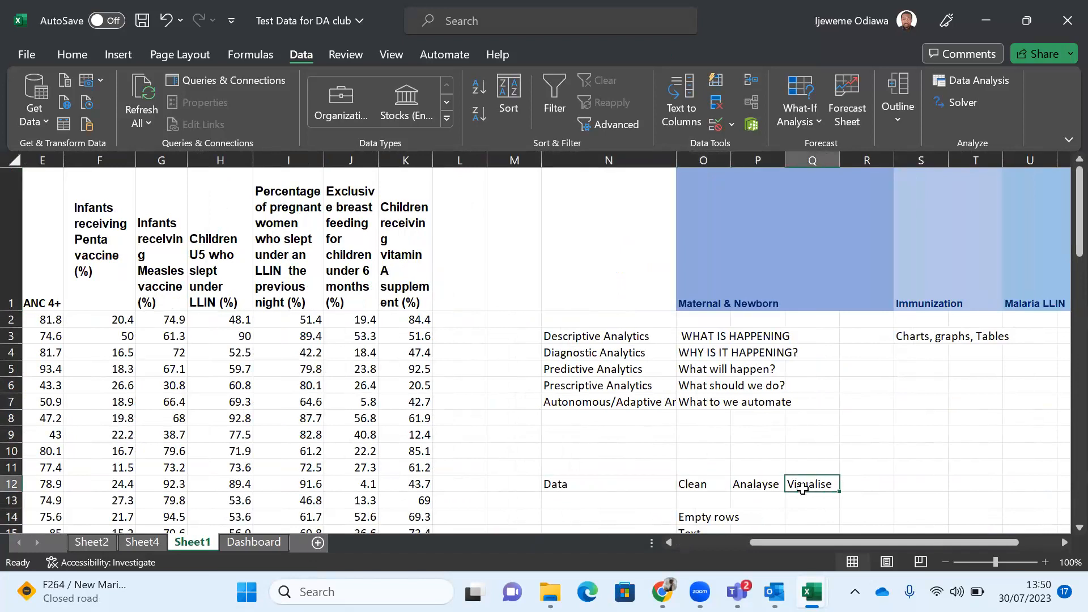
scroll(398, 441, left, 5)
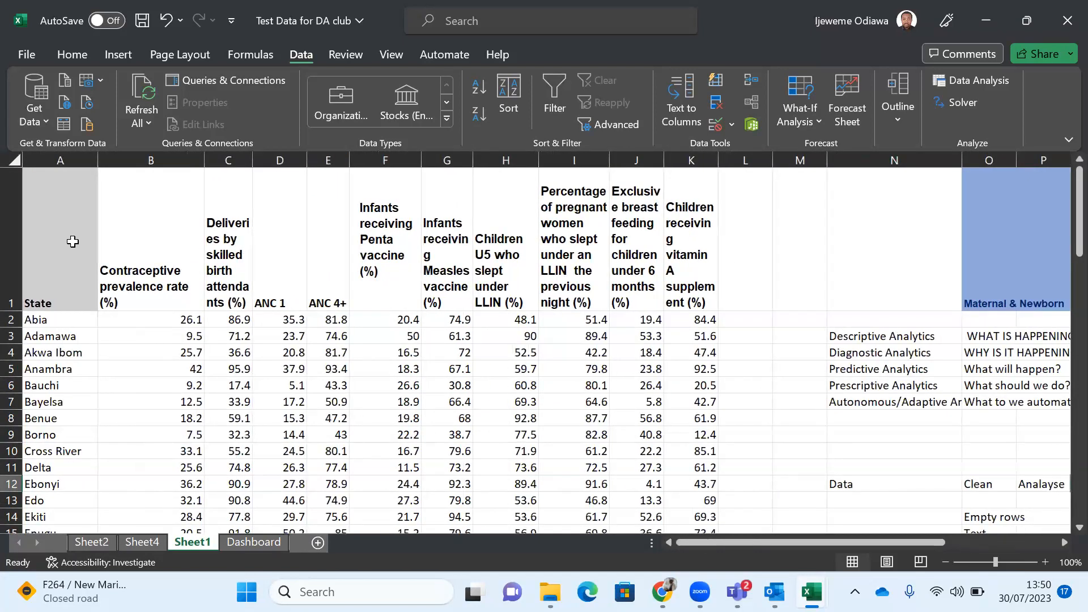
Step: Insert the recommended Filled Map chart from the State and Contraceptive prevalence rate (%) columns, A1:B38
click(72, 242)
key(shift+Right)
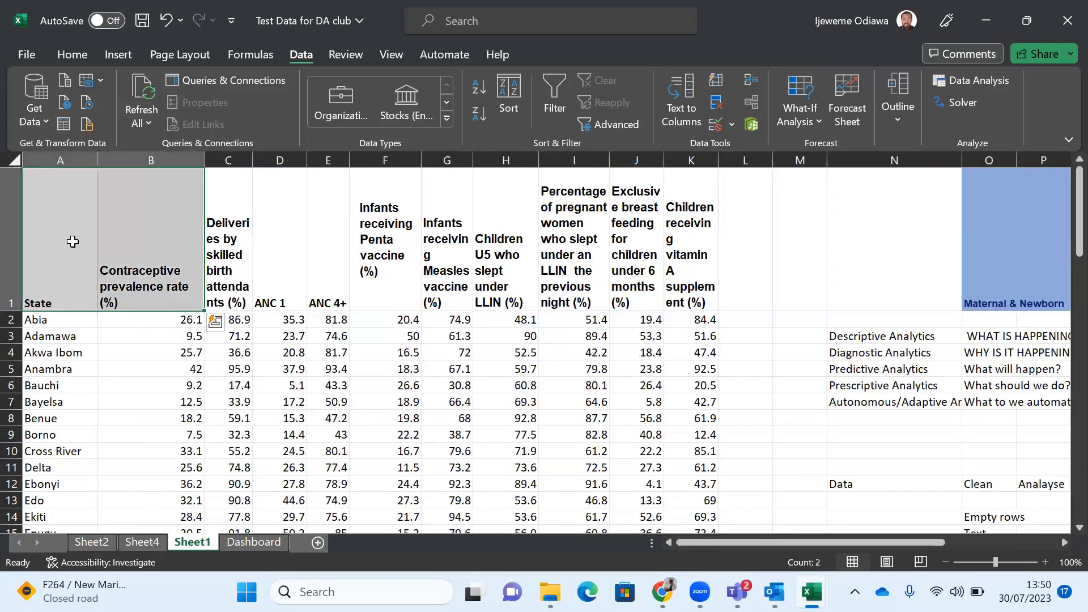
key(ctrl+shift+Down)
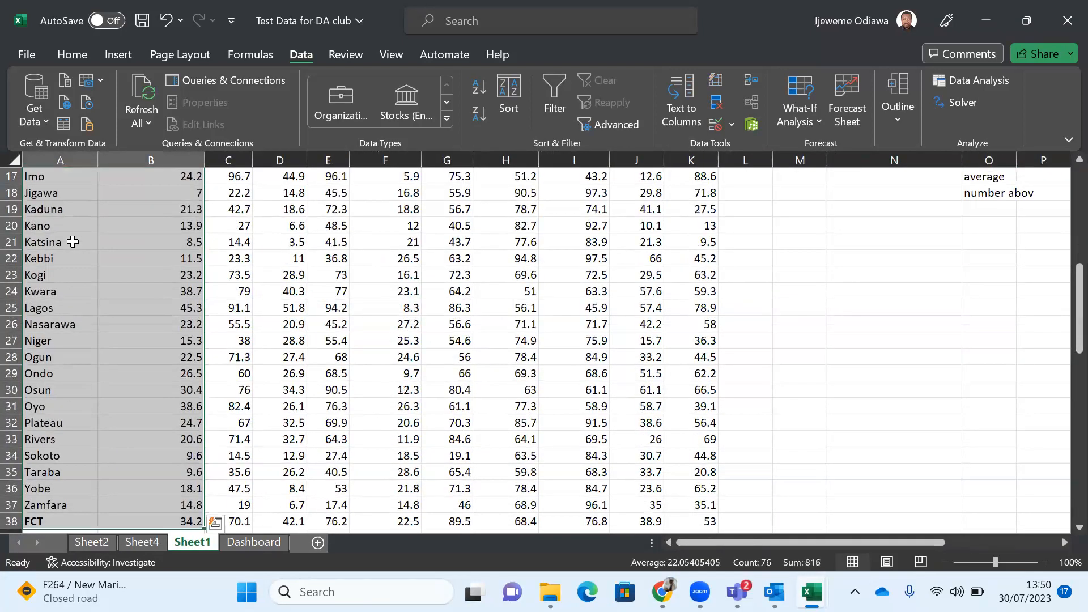
click(121, 59)
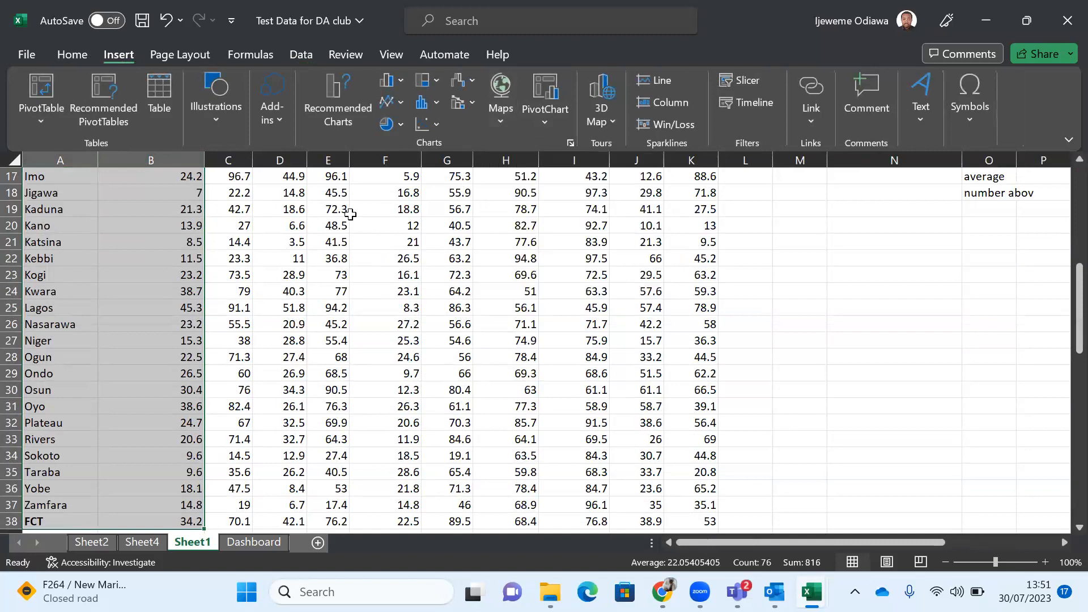
scroll(350, 215, up, 5)
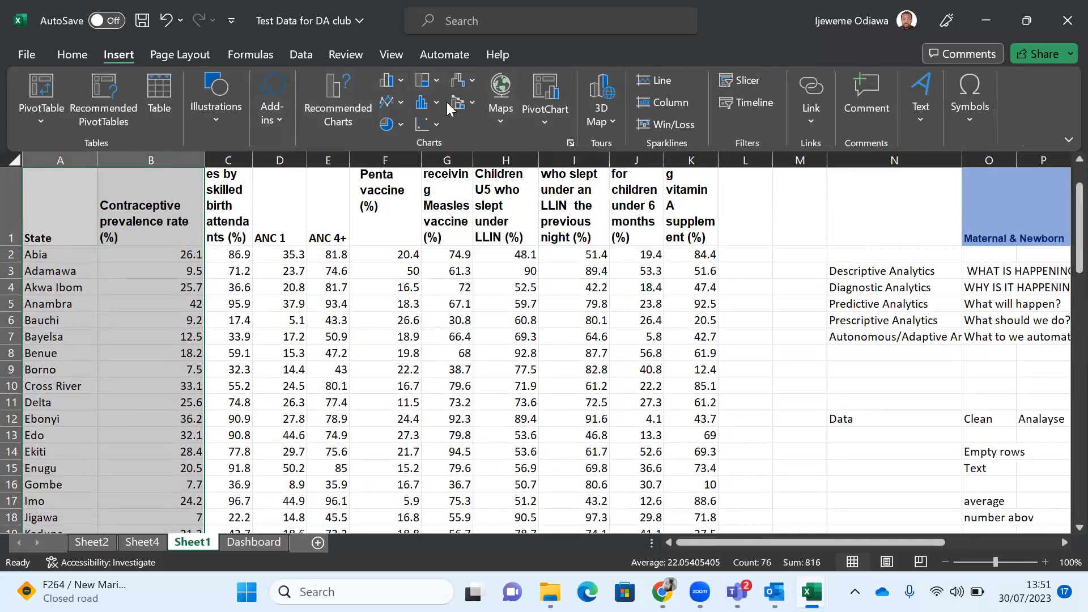
click(337, 109)
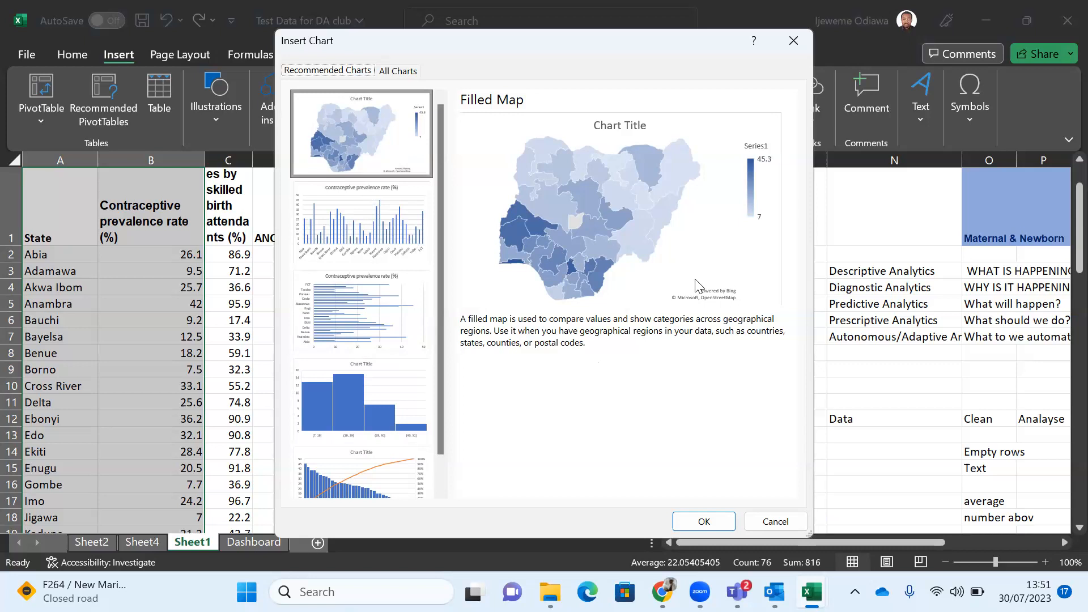
click(699, 522)
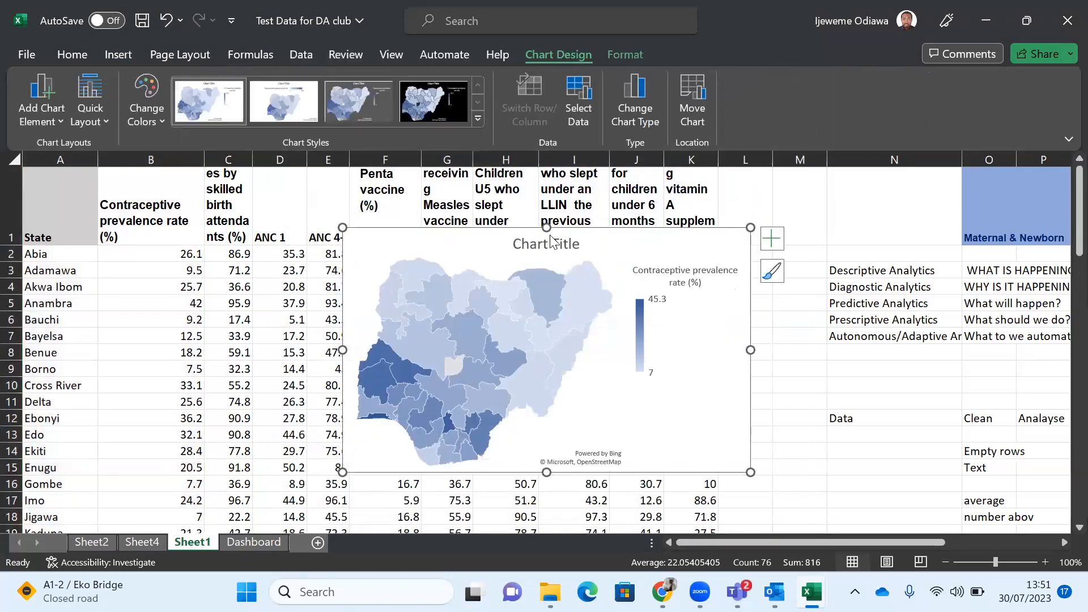
Step: Change the map chart's title to "Contraceptive Prevalence rate"
double_click(547, 244)
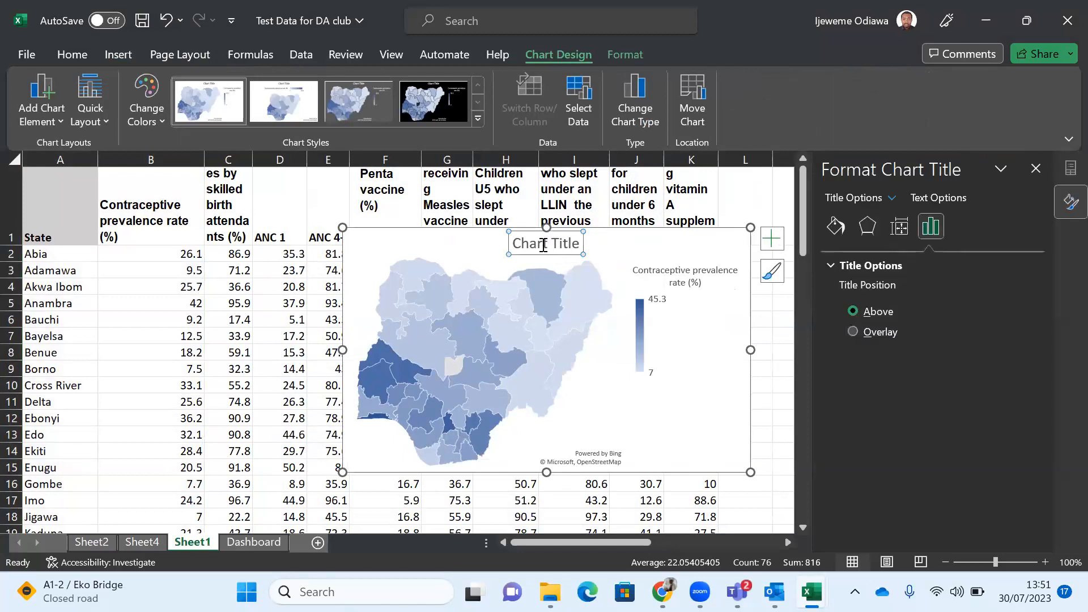
drag(512, 244, 633, 252)
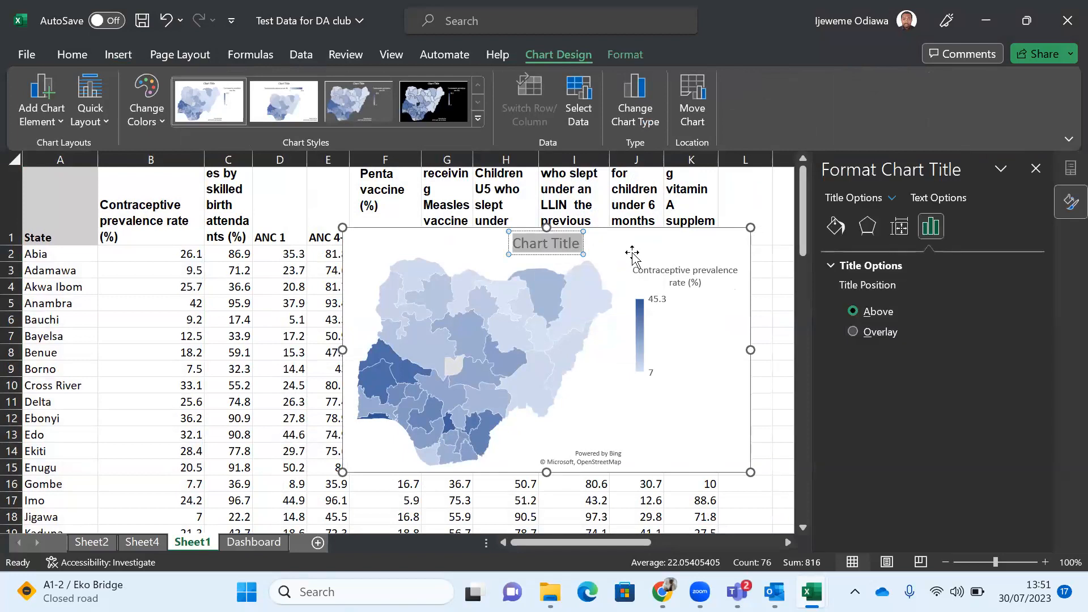
text(Contraceptive Prevalence rate)
key(Return)
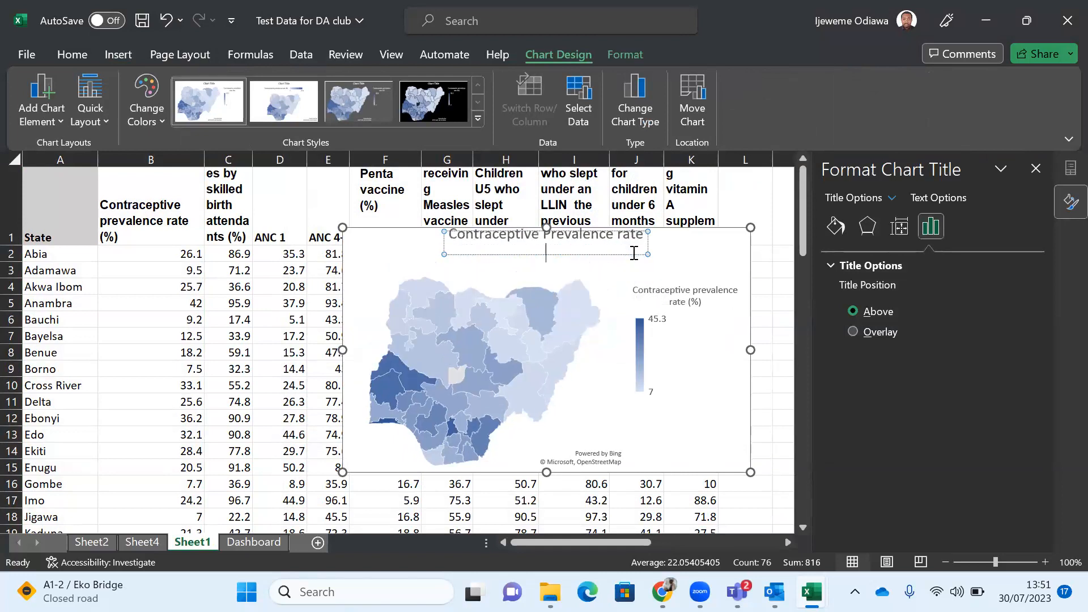
key(BackSpace)
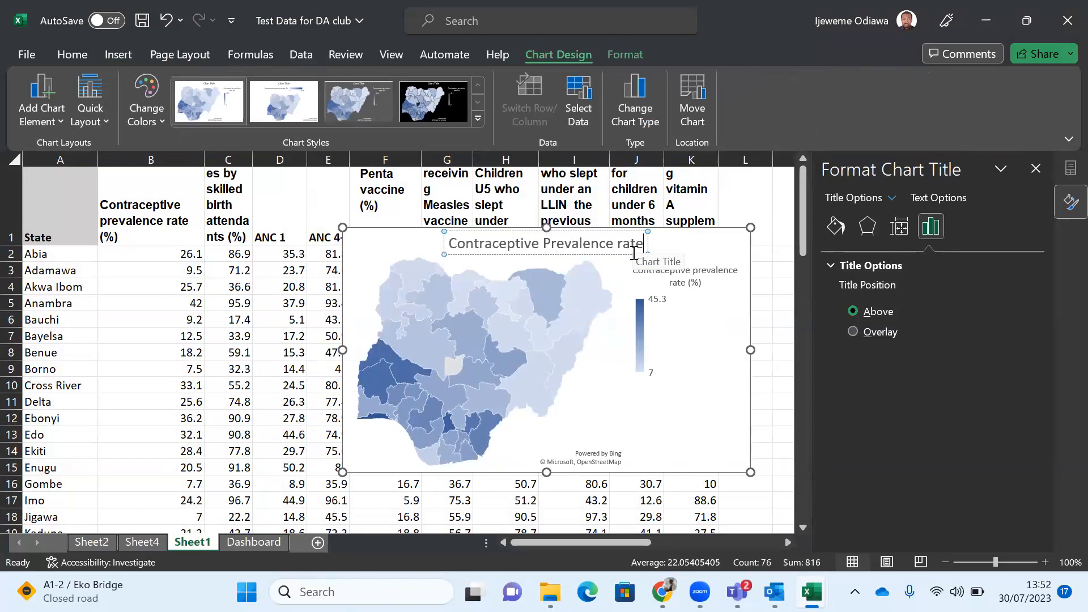
Step: Finish the title edit, move the map chart up over the table's upper rows, and close the chart formatting pane
click(684, 249)
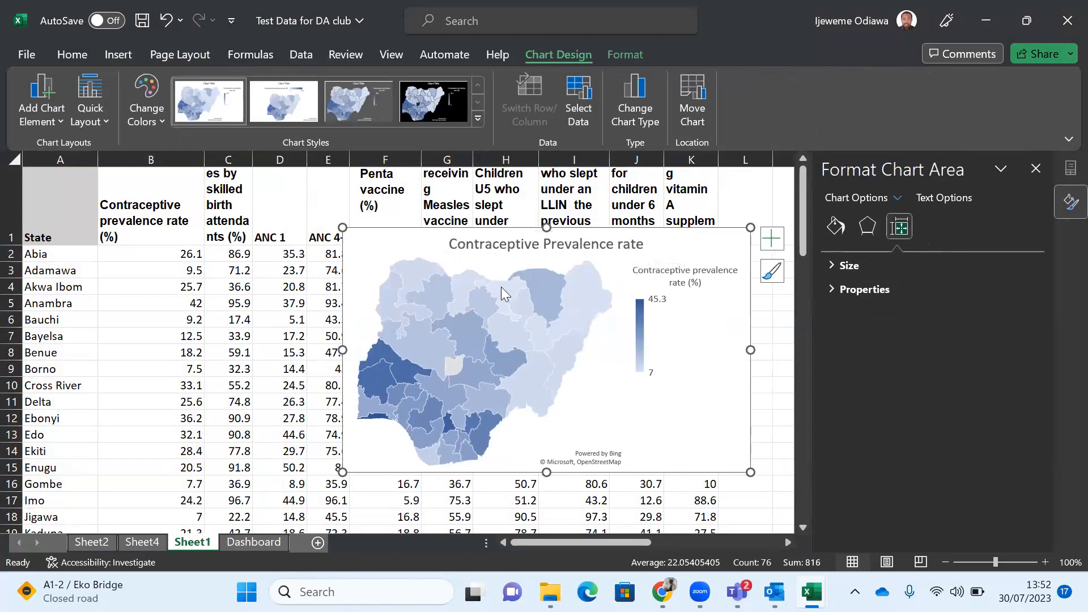
drag(382, 257, 449, 198)
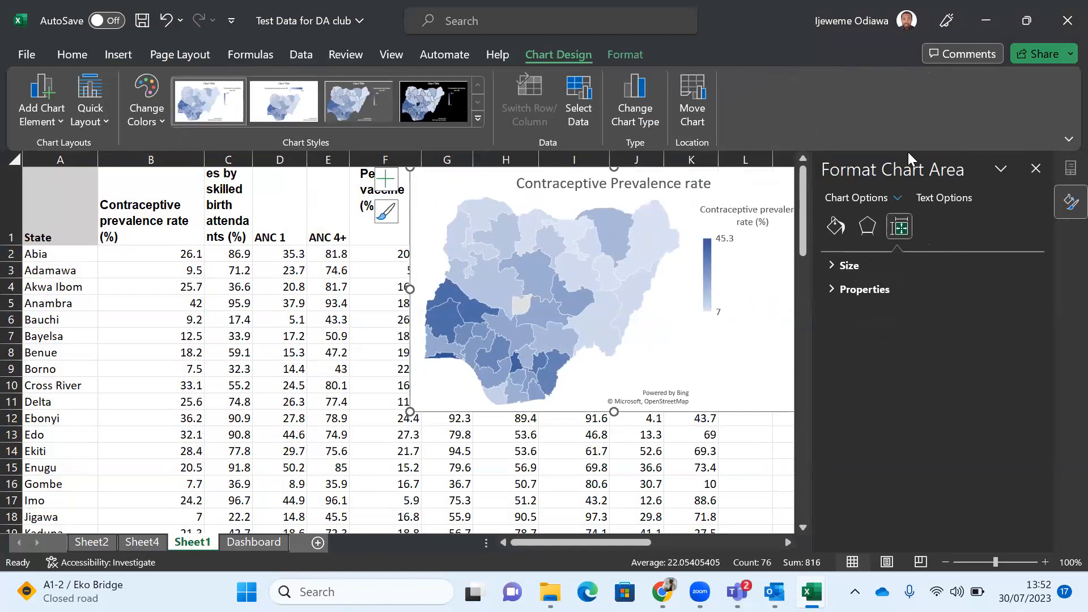
click(1035, 169)
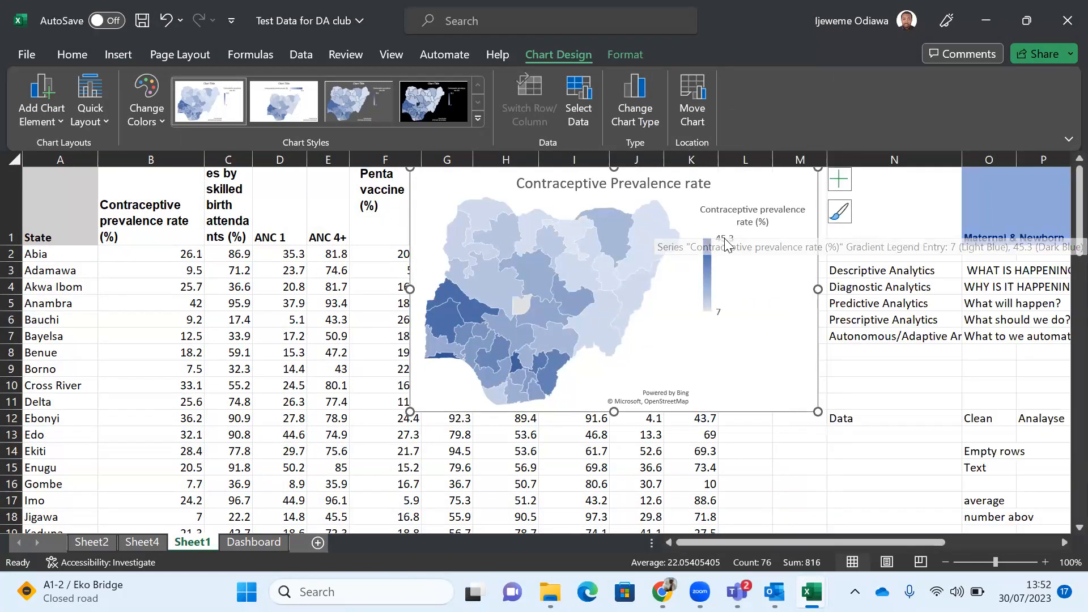
Step: Inspect the contraceptive prevalence values of Kwara and Lagos on the map chart
mouse_move(459, 295)
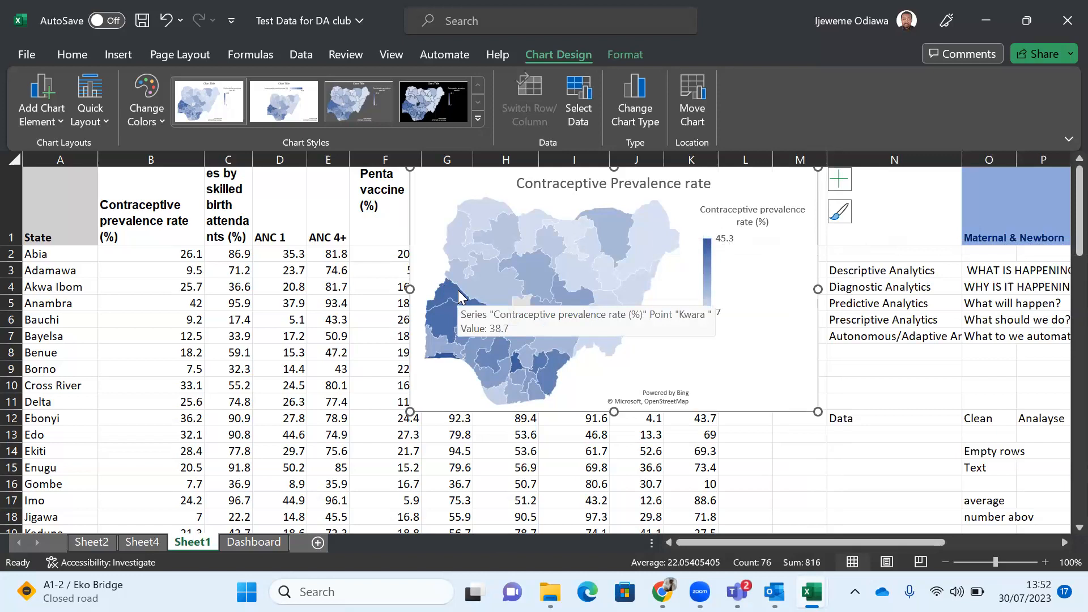
mouse_move(441, 319)
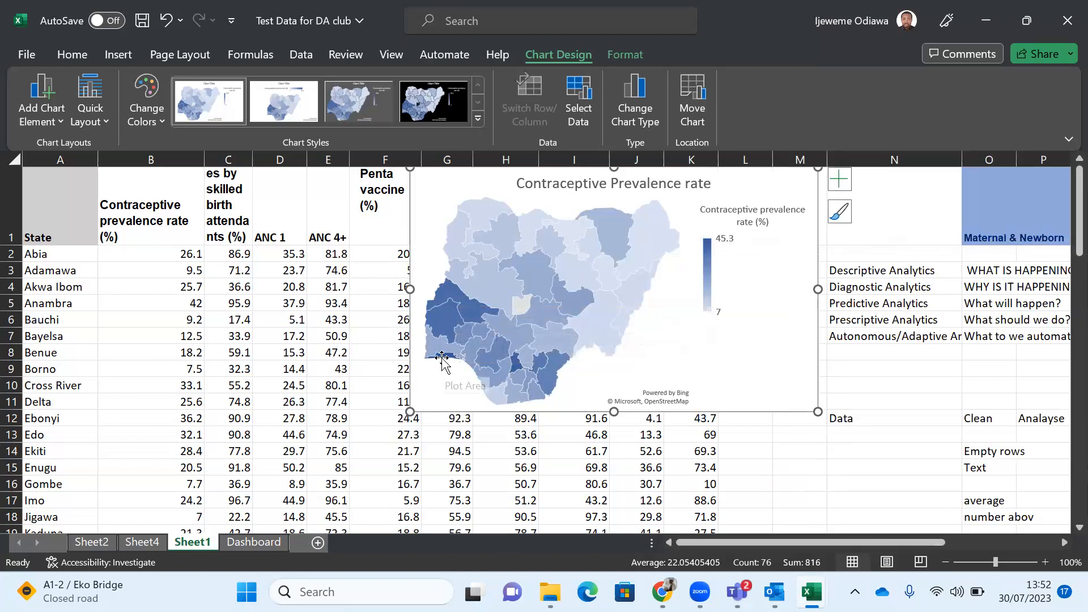
mouse_move(445, 357)
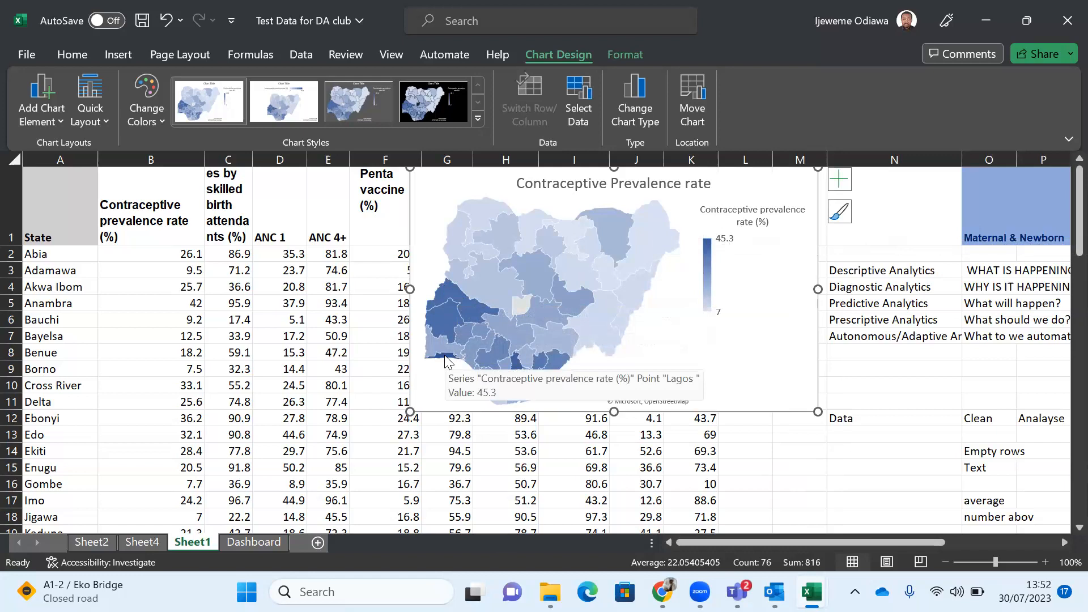
Step: Add data labels to the whole map series and undo the addition
right_click(445, 358)
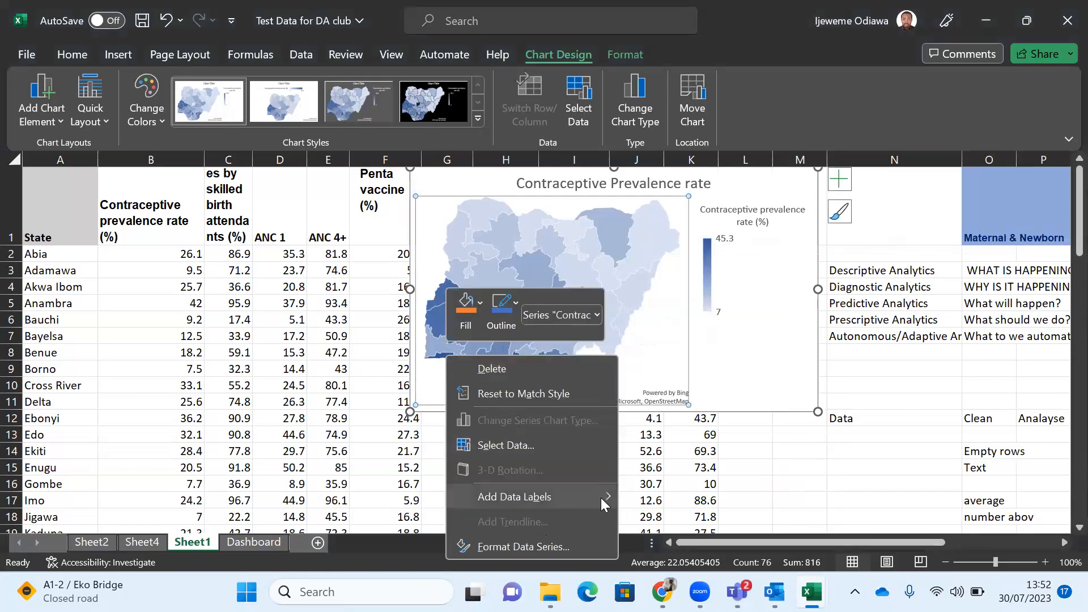
mouse_move(601, 501)
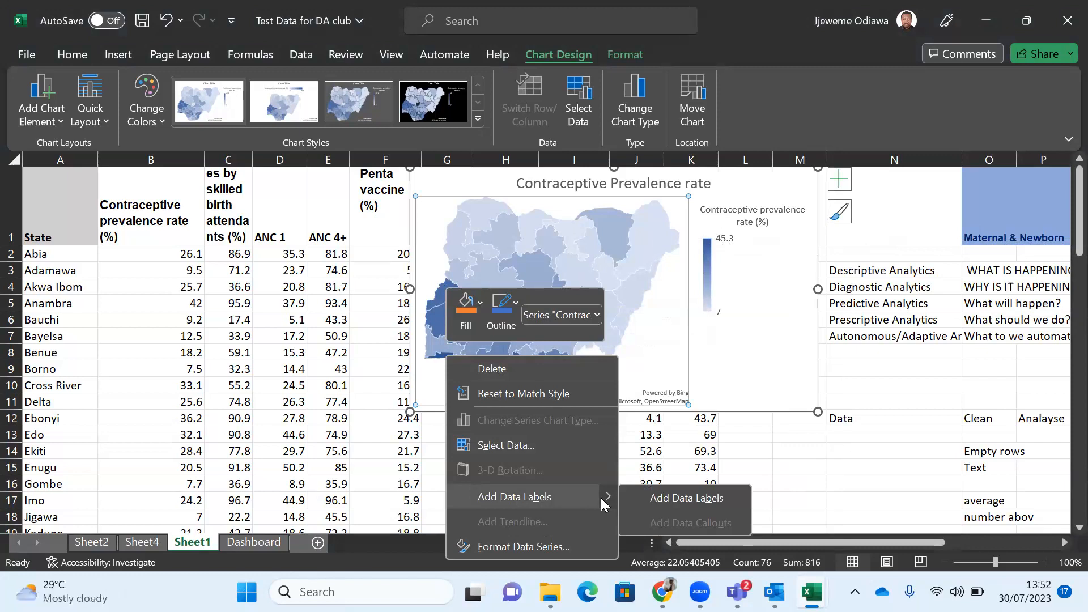
click(657, 501)
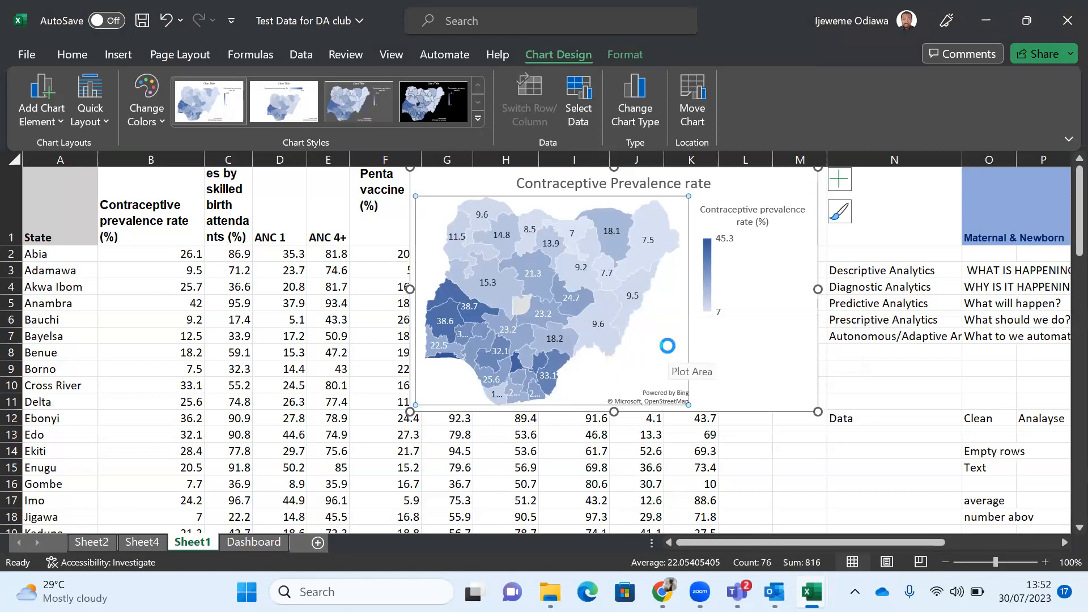
key(ctrl+z)
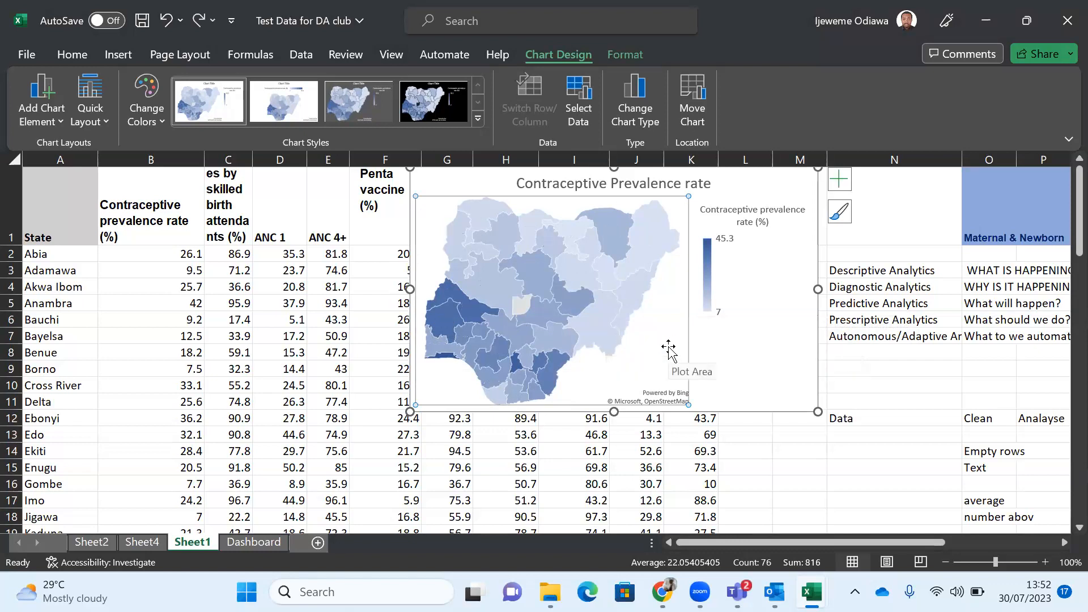
Step: Try to format a data label for only the Lagos data point on the map
click(443, 361)
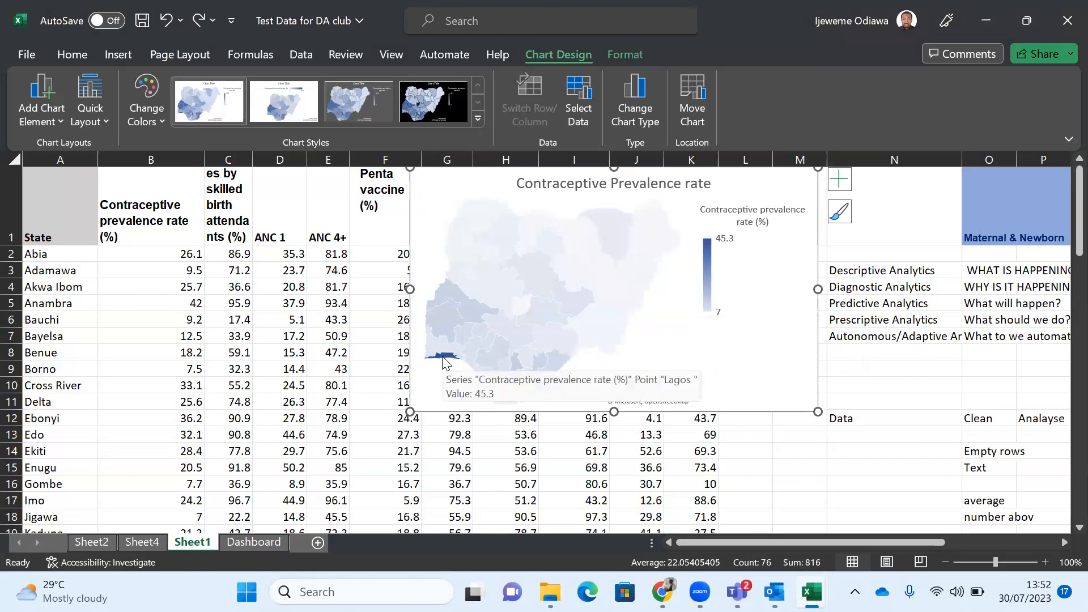
right_click(443, 361)
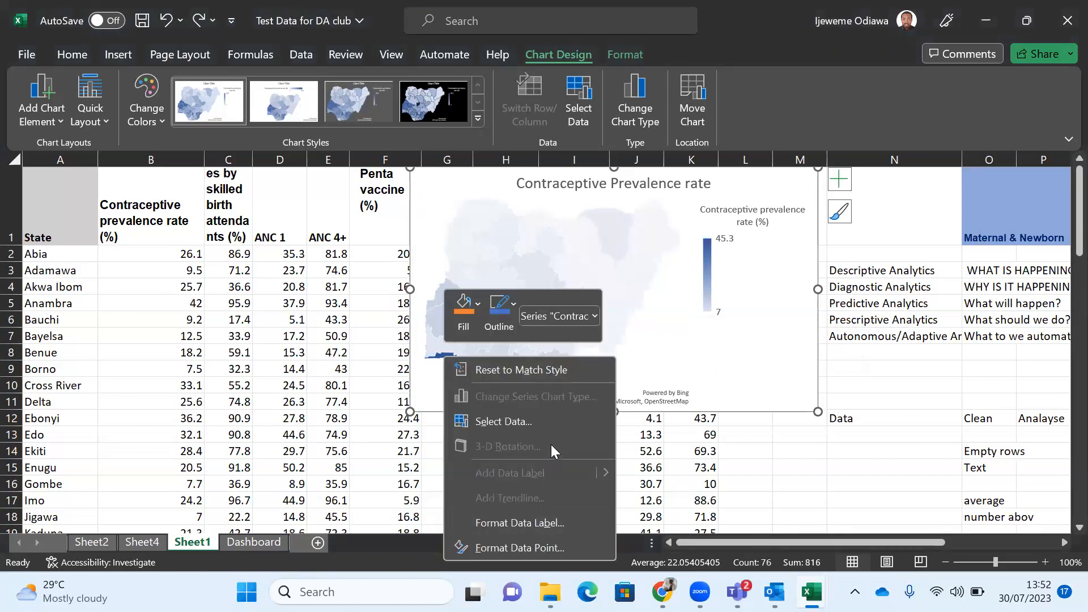
click(557, 525)
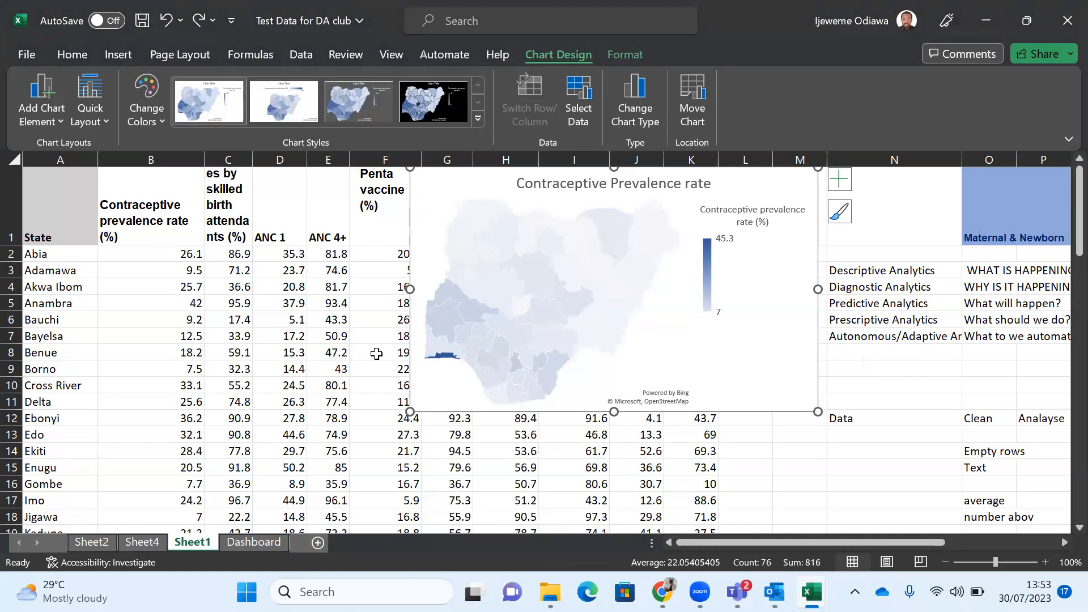
right_click(447, 358)
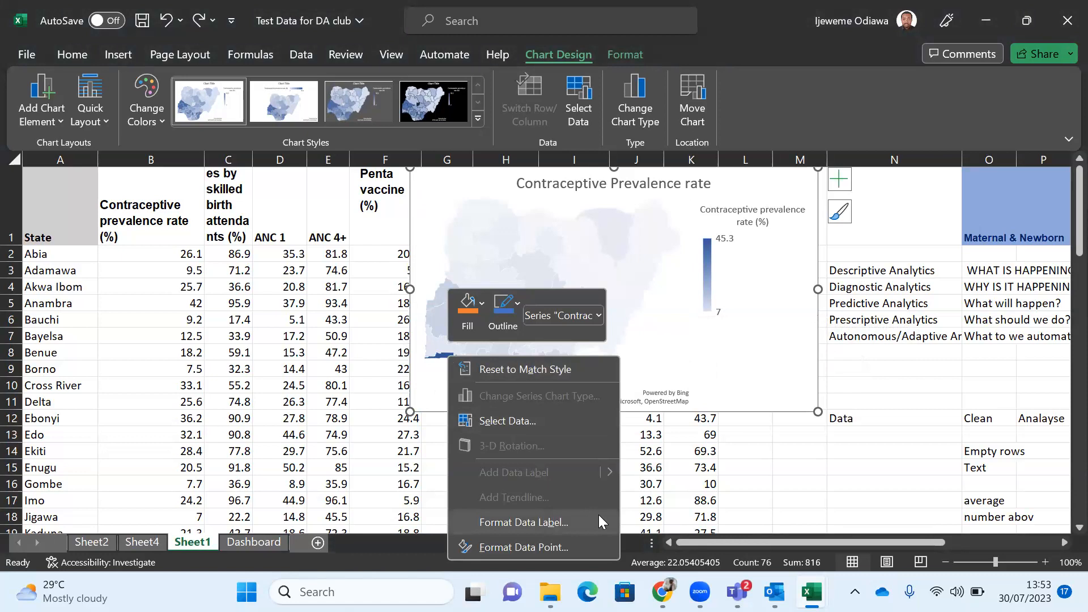
click(488, 527)
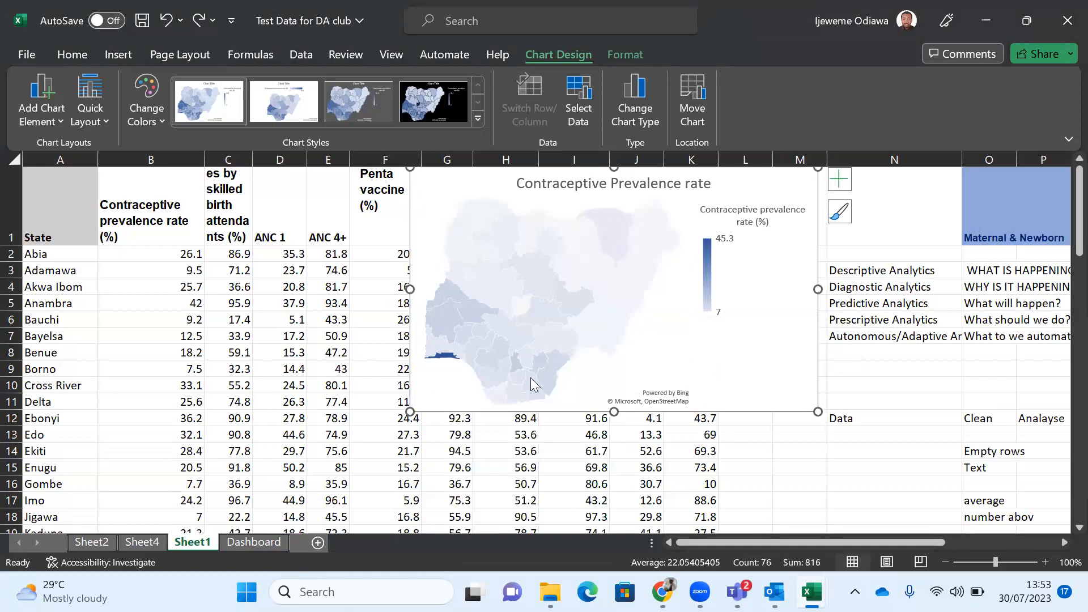
right_click(446, 356)
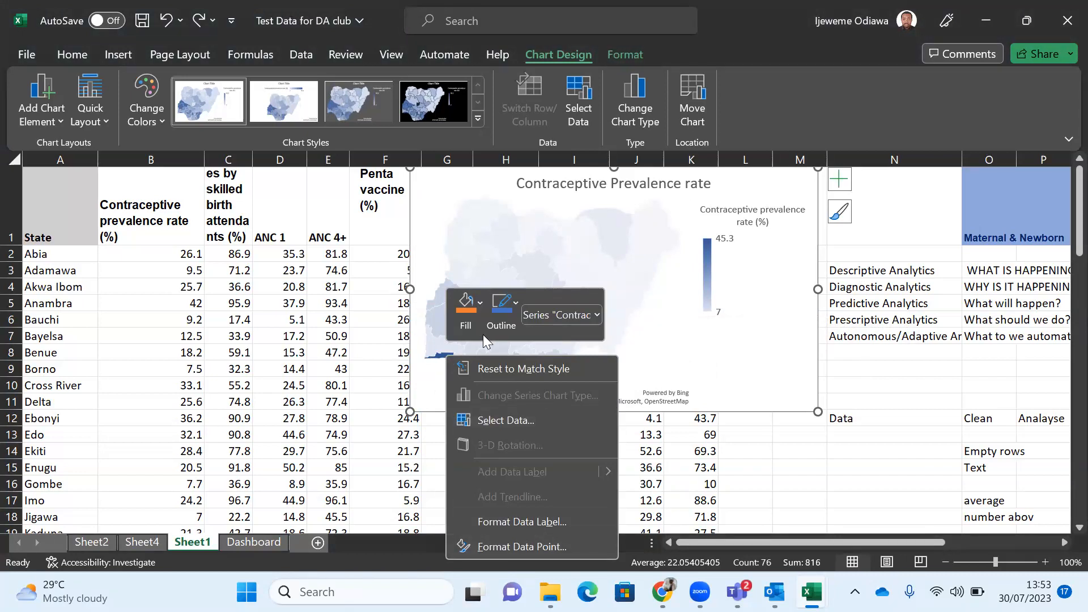
click(596, 315)
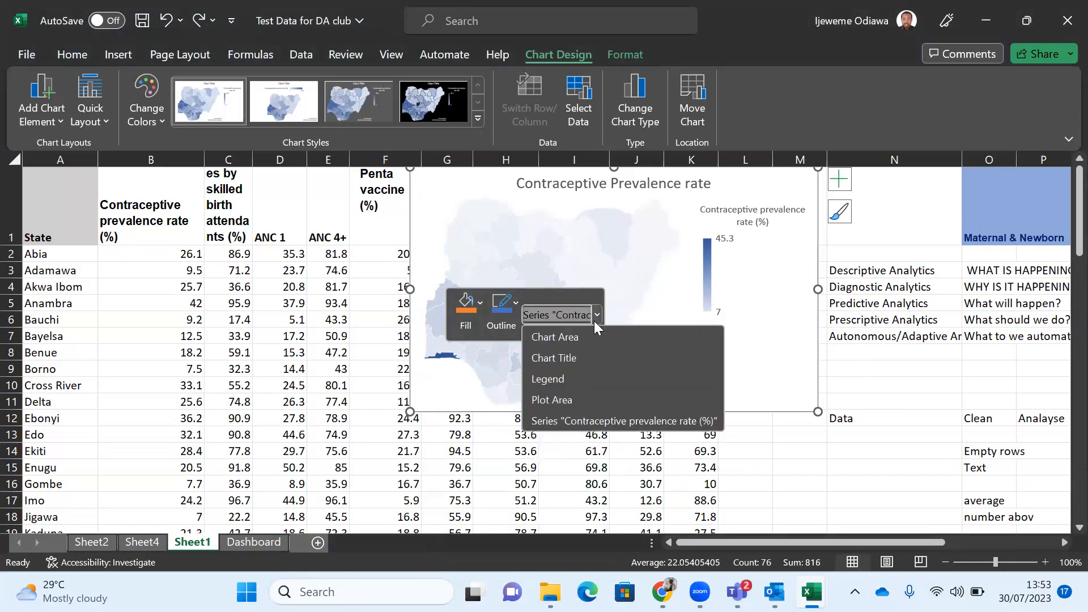
click(595, 319)
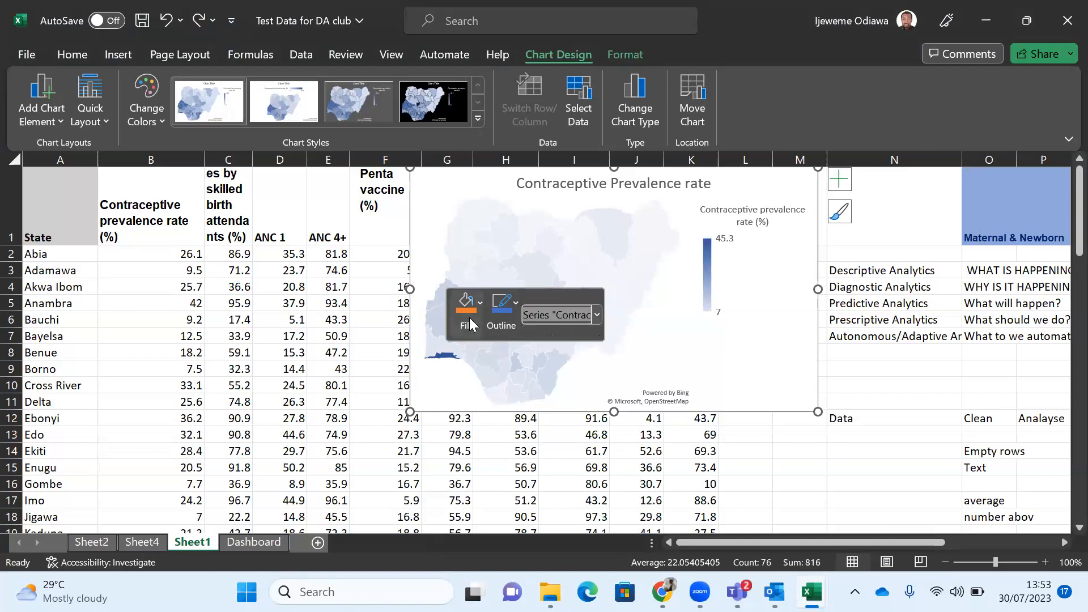
click(760, 369)
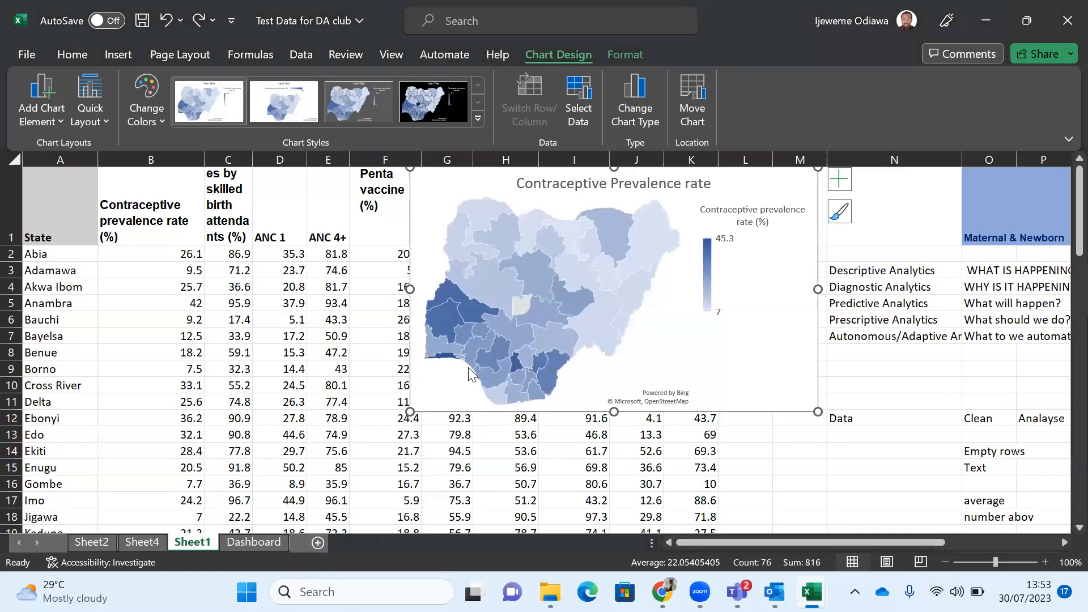
Step: Isolate Lagos on the map, clear the selection, and check the state's contraceptive prevalence value
click(447, 360)
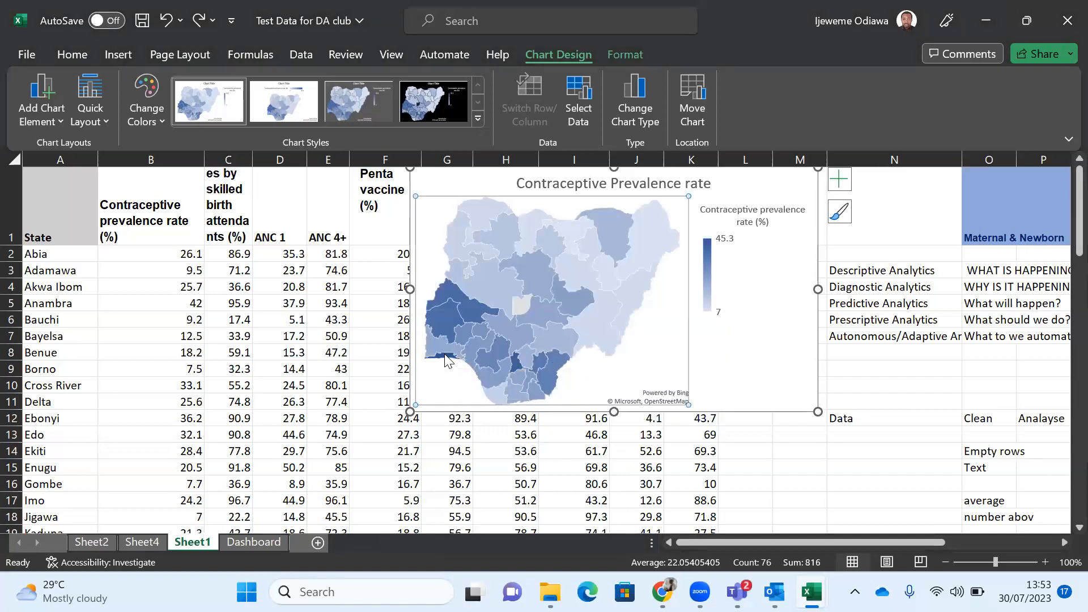
click(447, 360)
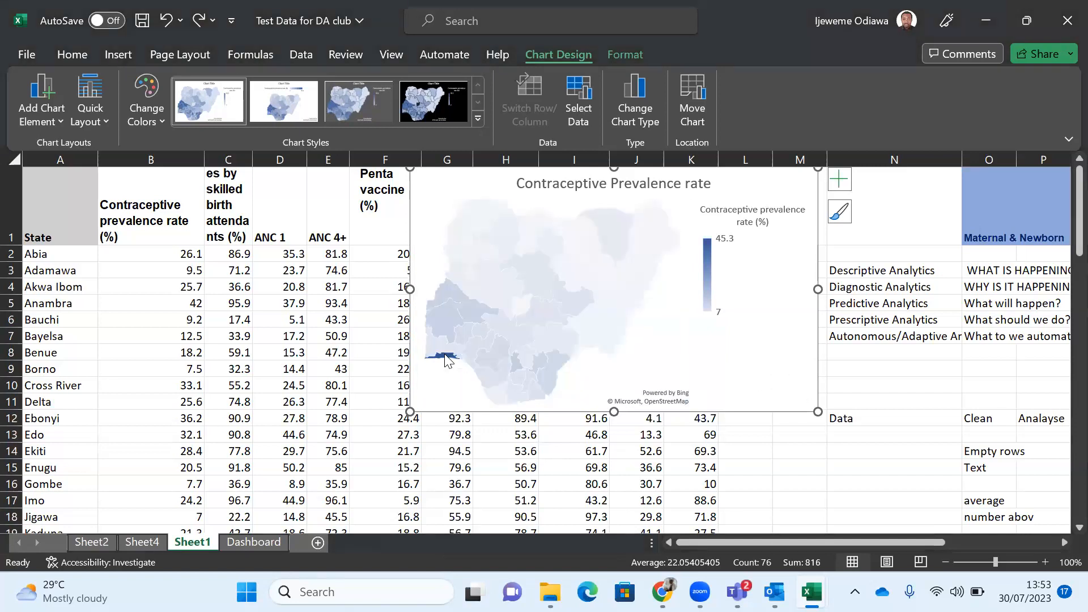
click(782, 366)
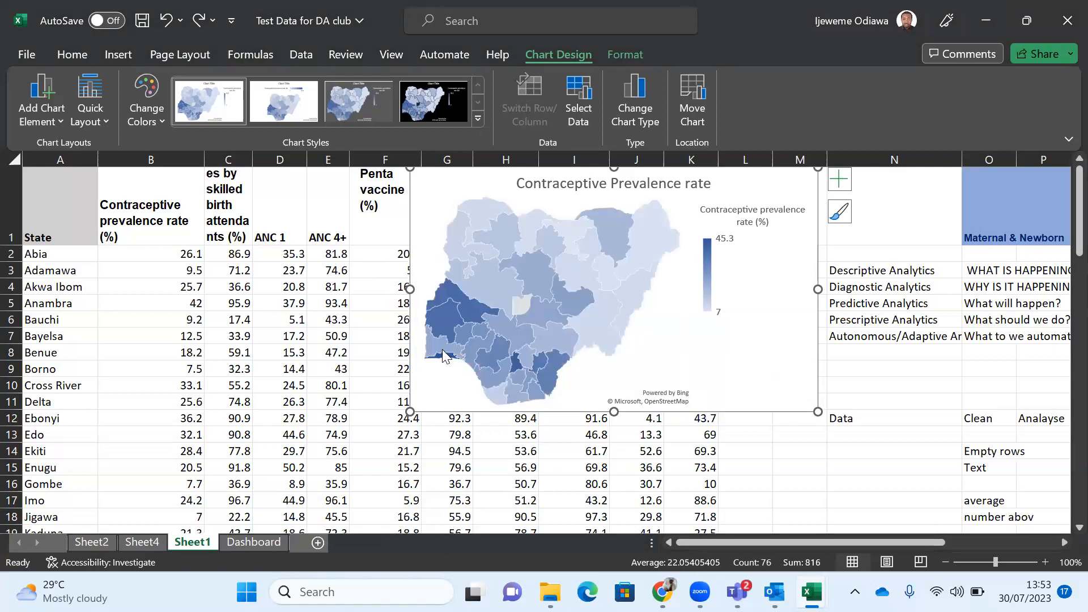
mouse_move(442, 357)
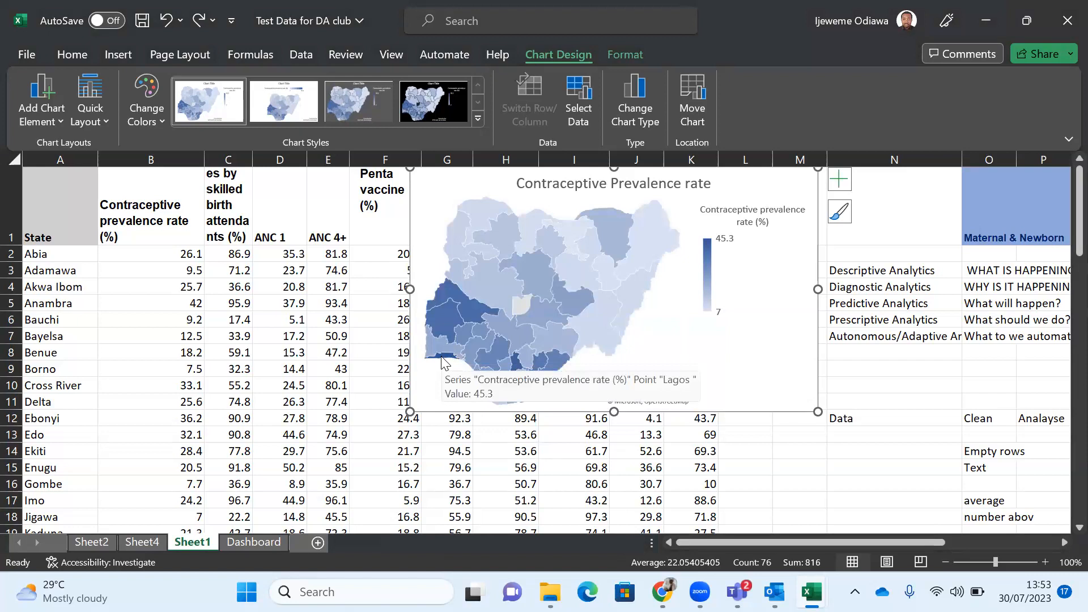
Step: Move the Contraceptive Prevalence rate map chart from Sheet1 to the upper-left corner of the Dashboard sheet
drag(807, 211, 844, 215)
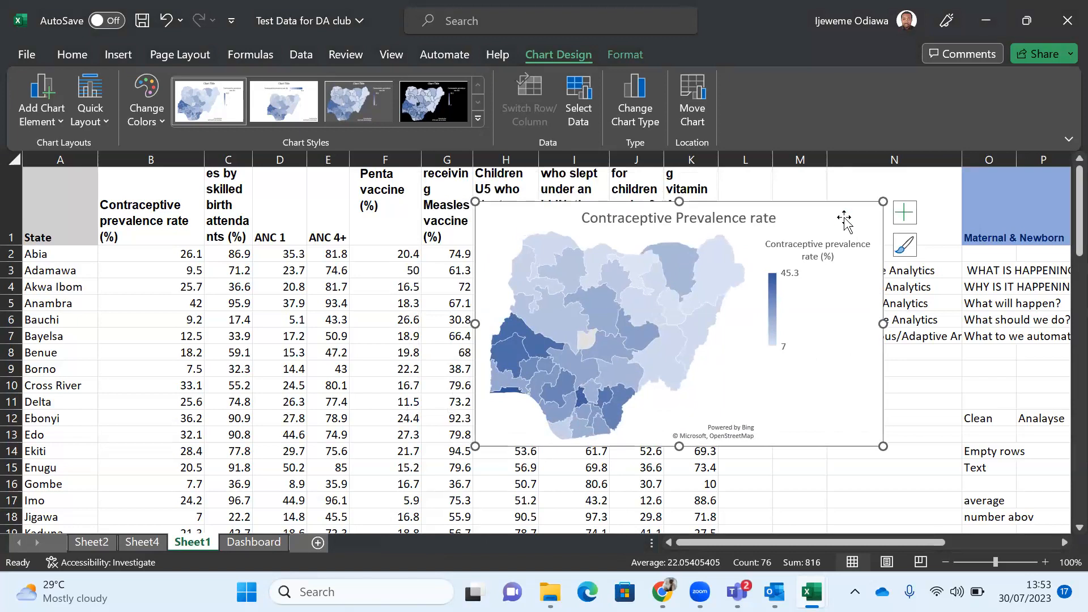
key(Delete)
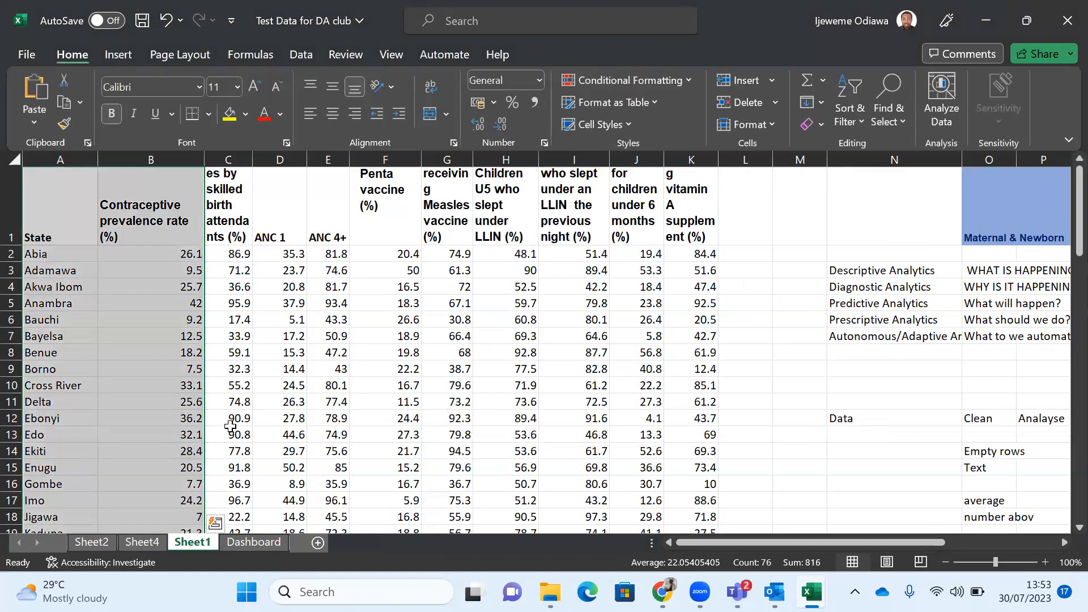
click(249, 544)
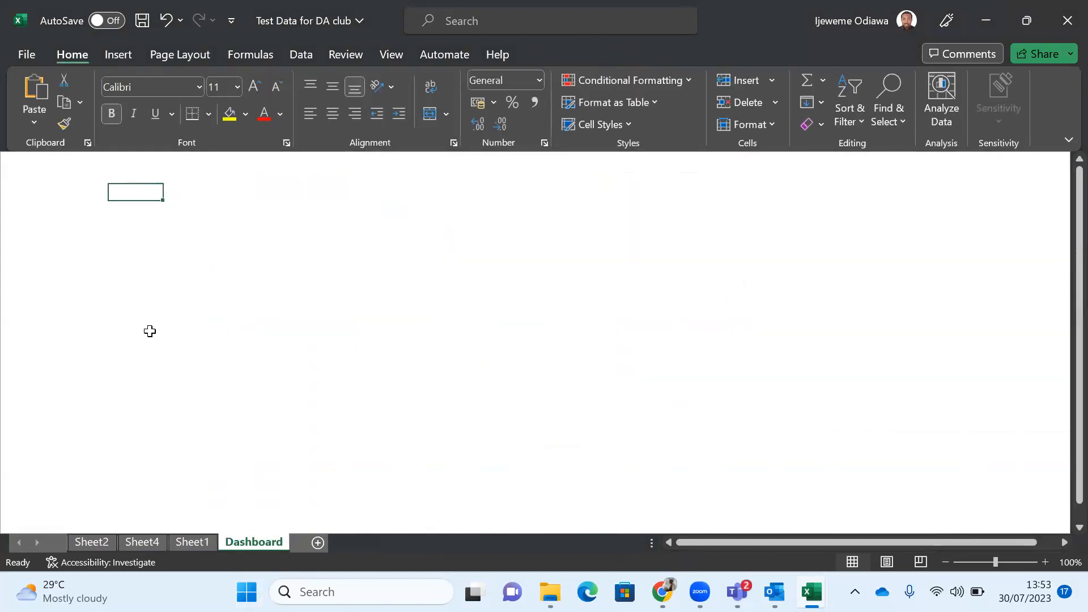
key(ctrl+v)
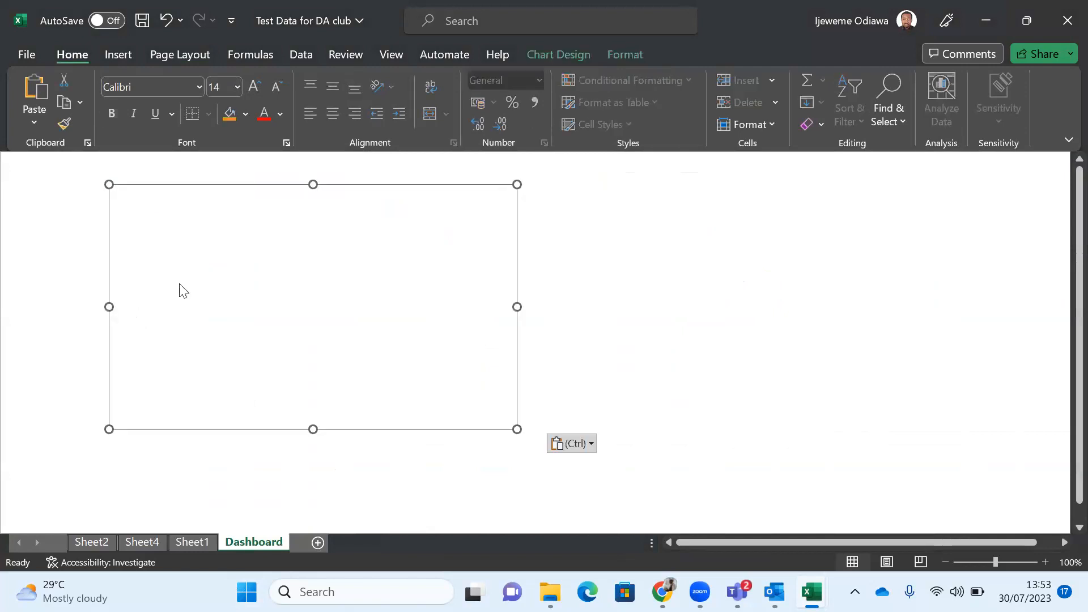
mouse_move(62, 178)
mouse_down()
mouse_move(90, 170)
mouse_move(63, 167)
mouse_up()
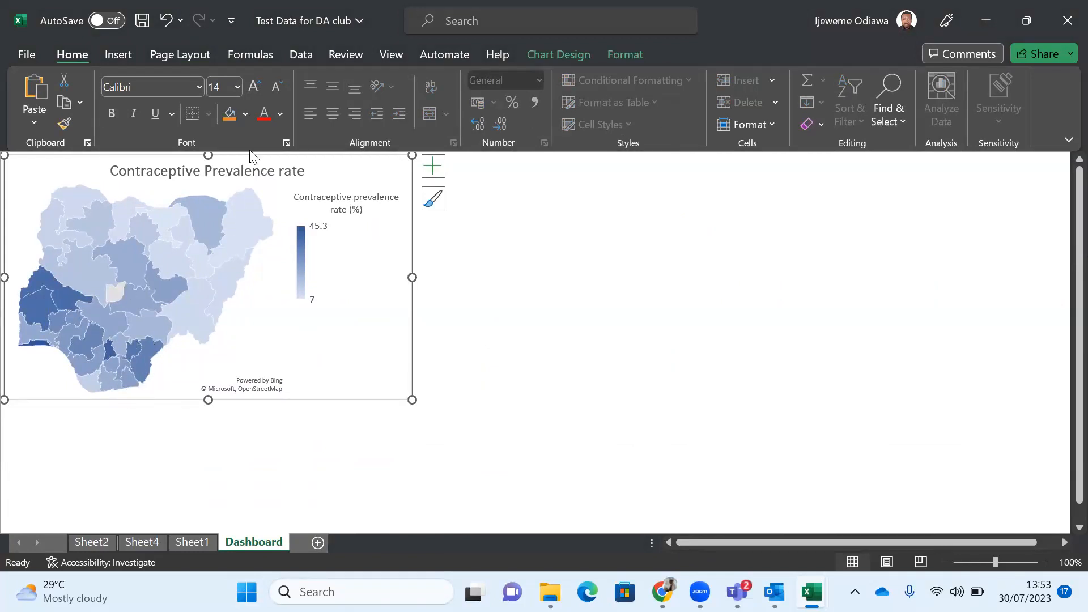
Step: Insert a filled map chart of Deliveries by skilled birth attendants (%) by state from the data on Sheet1
click(141, 542)
click(98, 542)
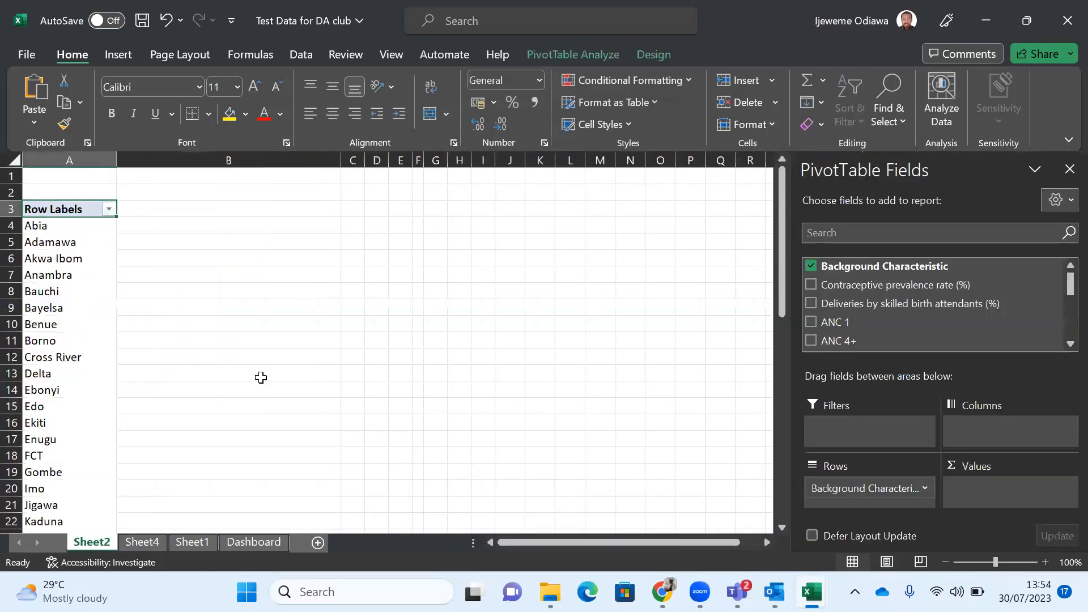
click(193, 543)
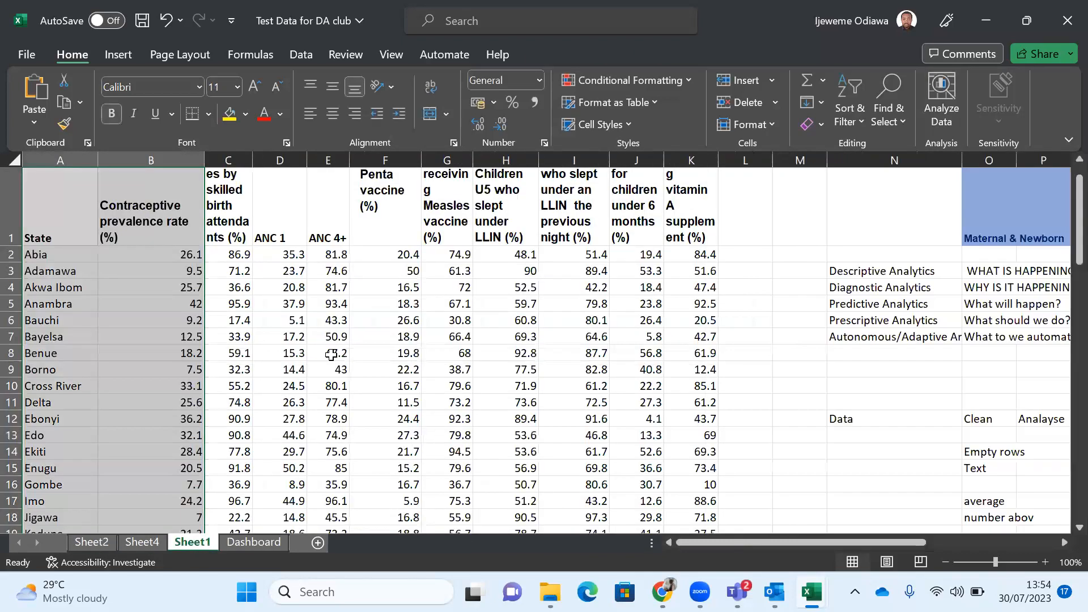
double_click(252, 161)
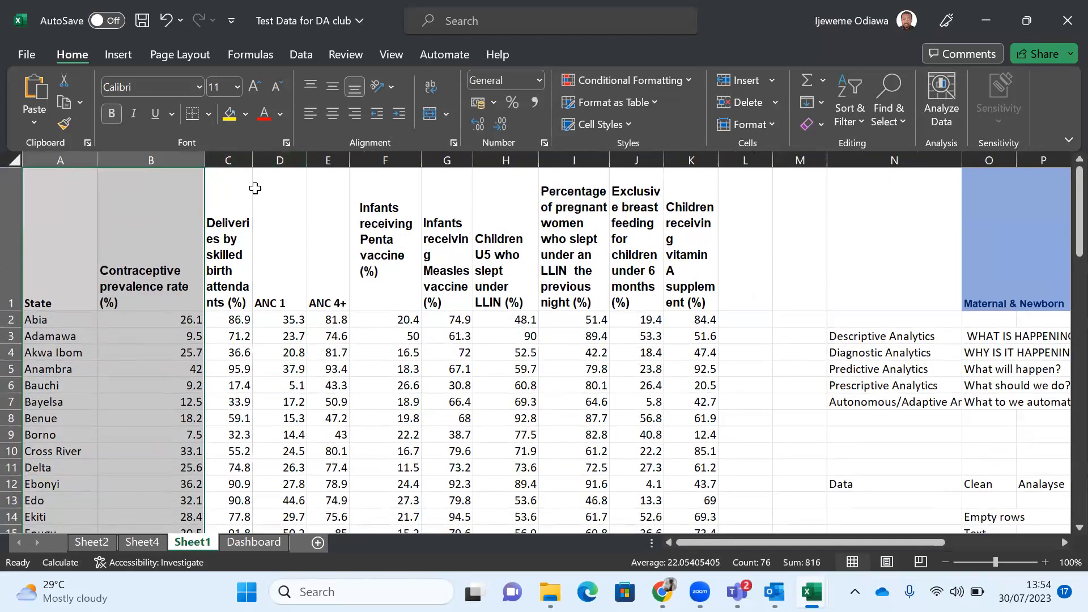
click(239, 293)
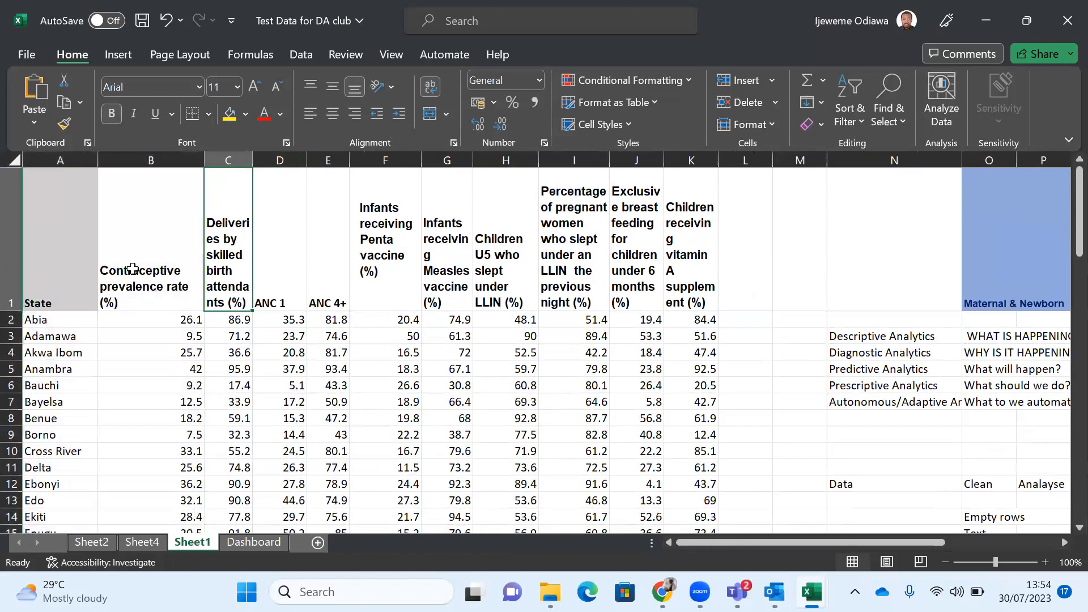
click(39, 265)
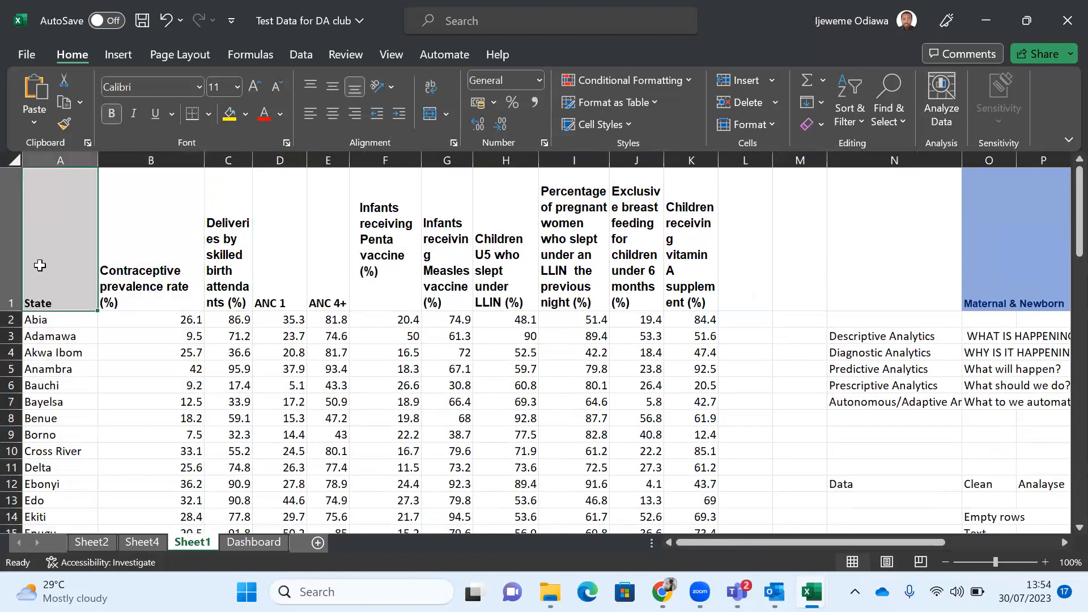
key(ctrl+shift+Down)
scroll(239, 230, up, 6)
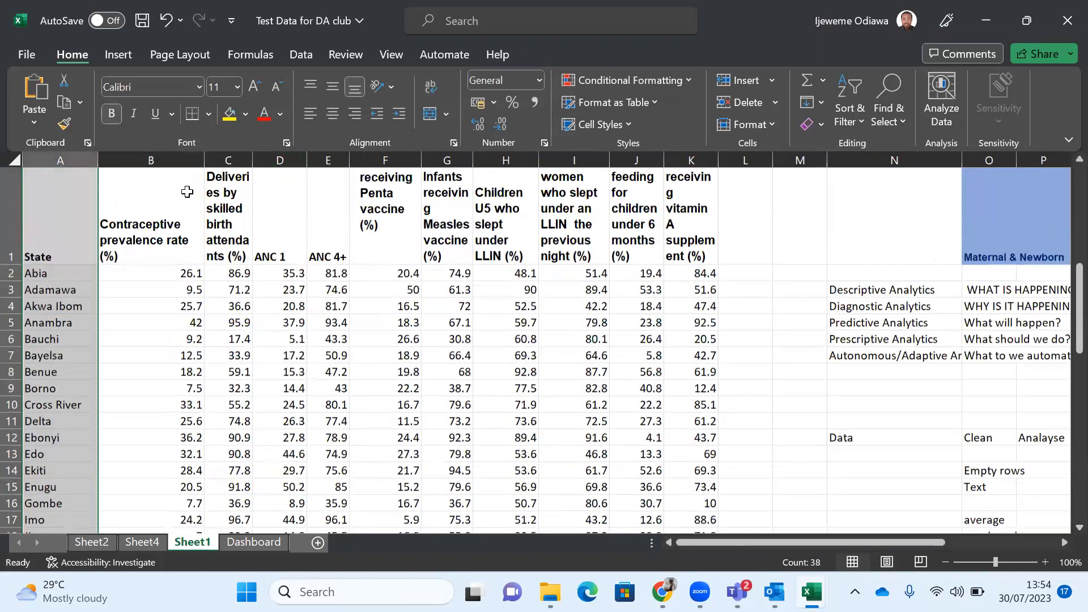
ctrl+click(238, 231)
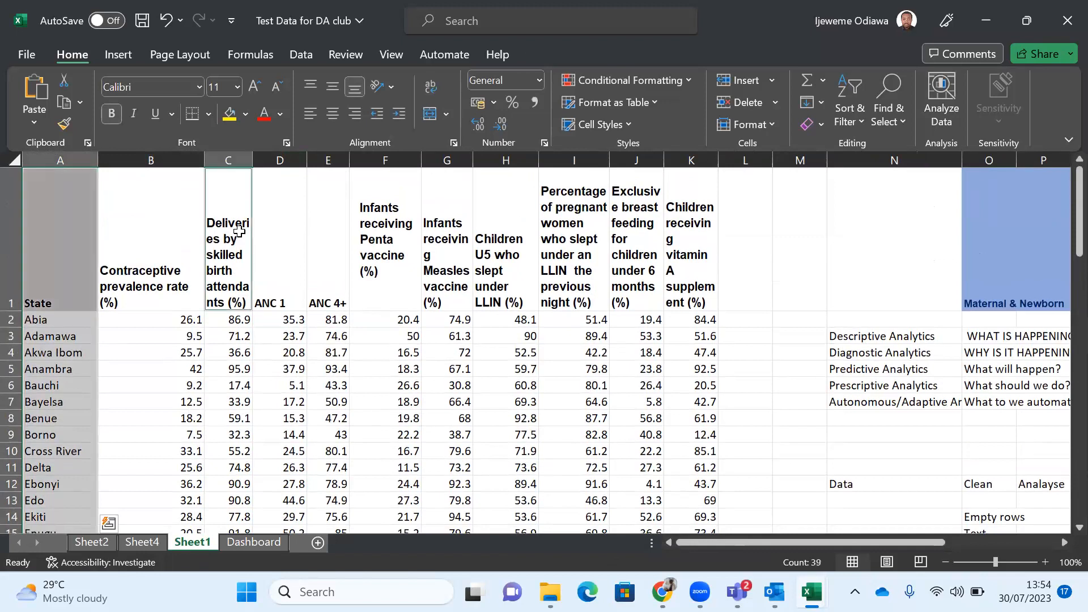
key(ctrl+shift+Down)
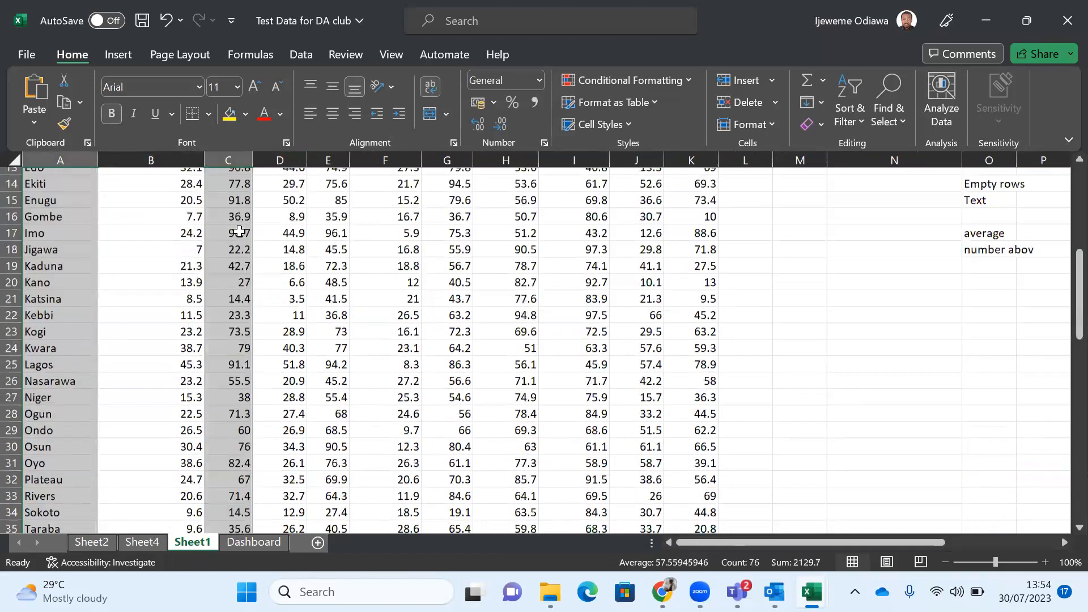
scroll(239, 231, up, 5)
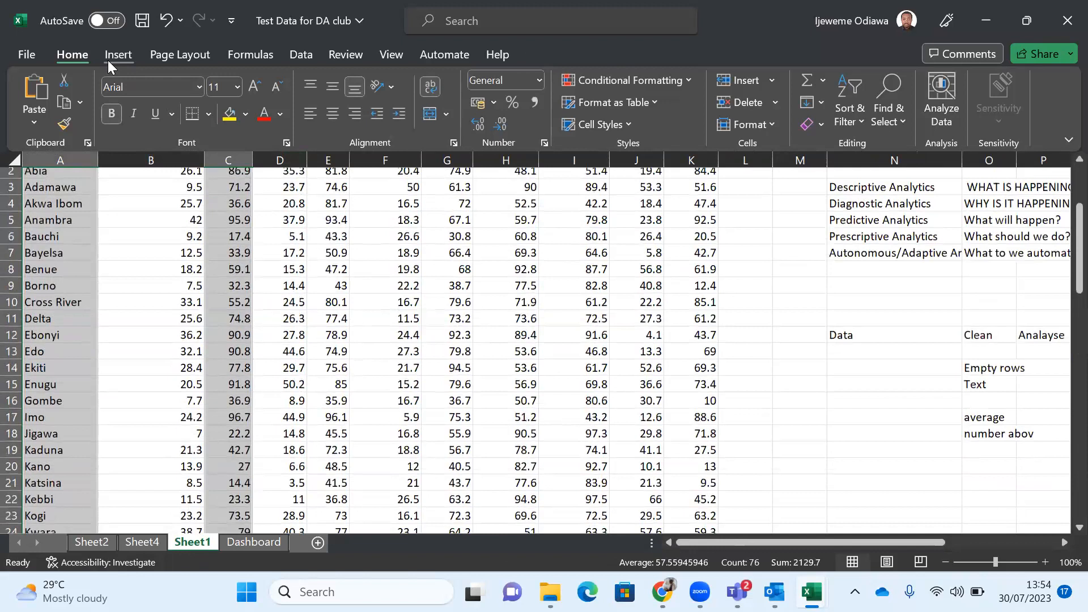
click(108, 60)
click(335, 96)
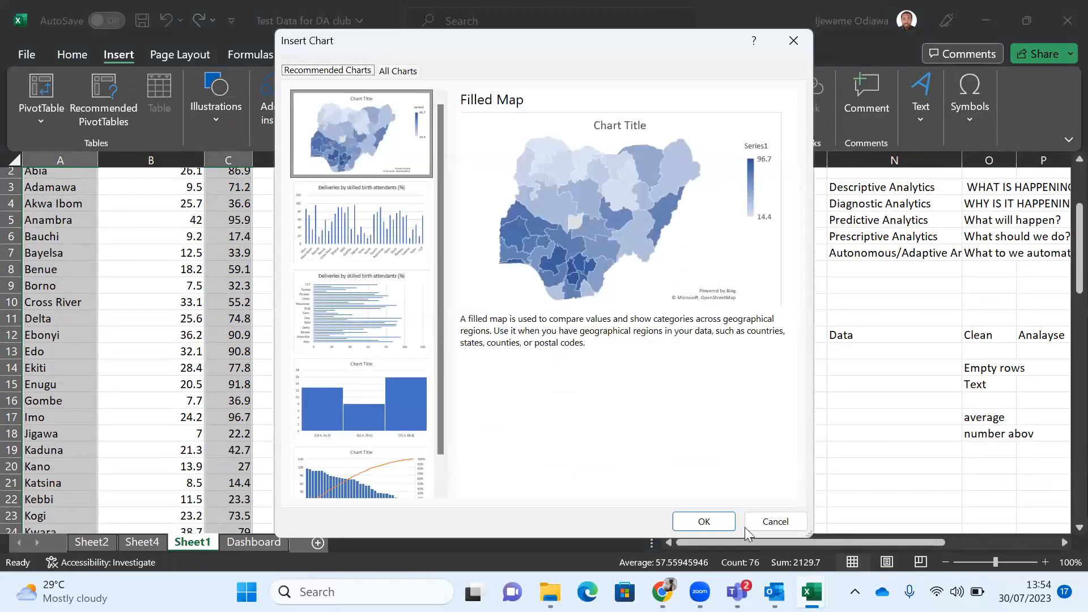
click(705, 522)
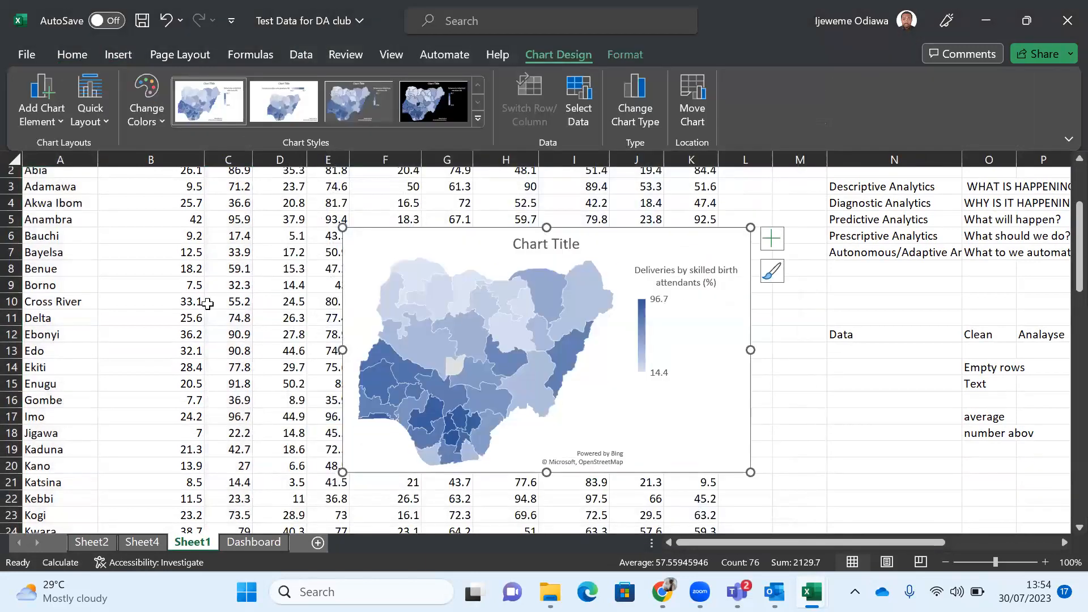
Step: Title the new map chart "Delivery by skilled Birth Attendant" and move it up so the whole map shows
scroll(207, 304, up, 1)
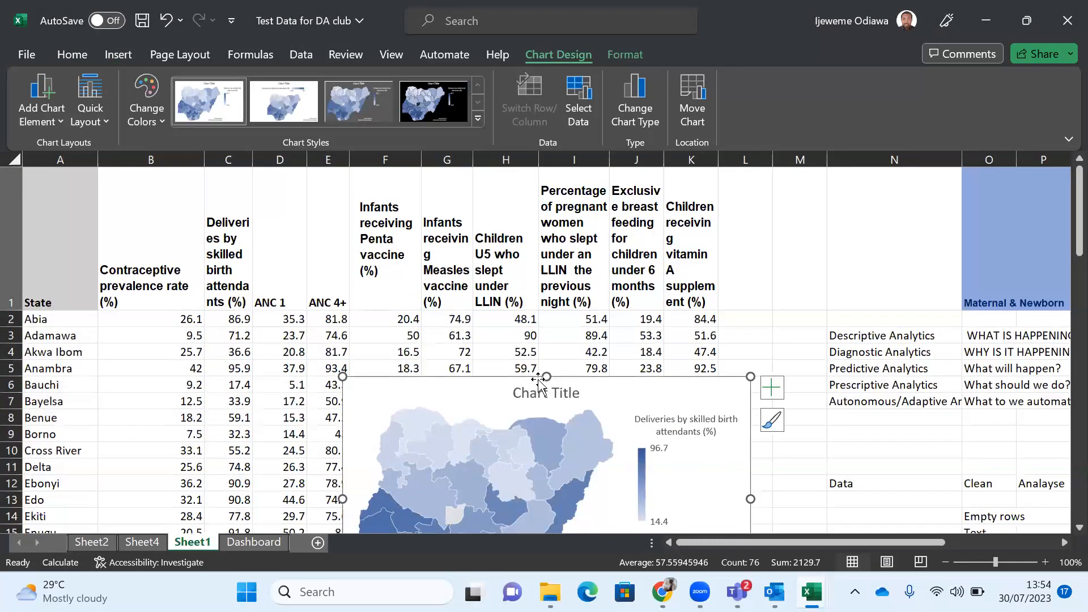
double_click(546, 396)
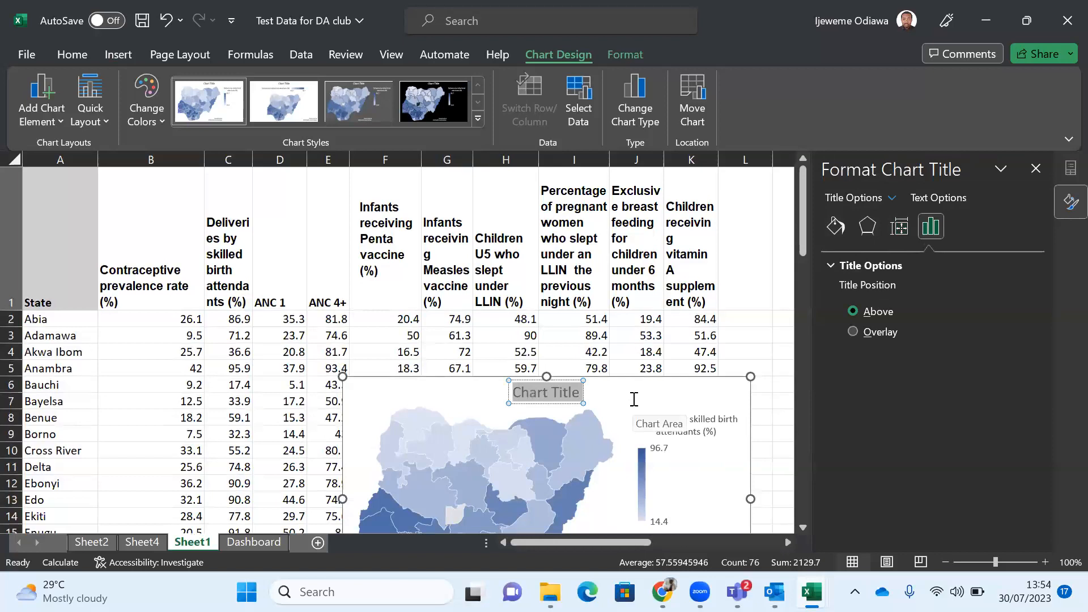
text(Delivery by skilled Birth Attendant)
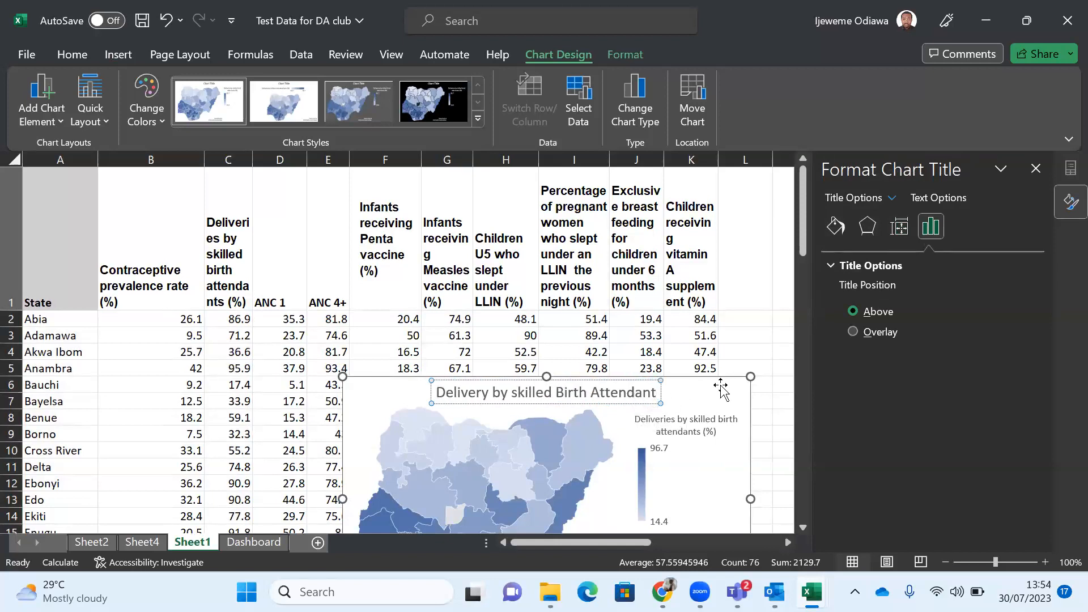
click(714, 395)
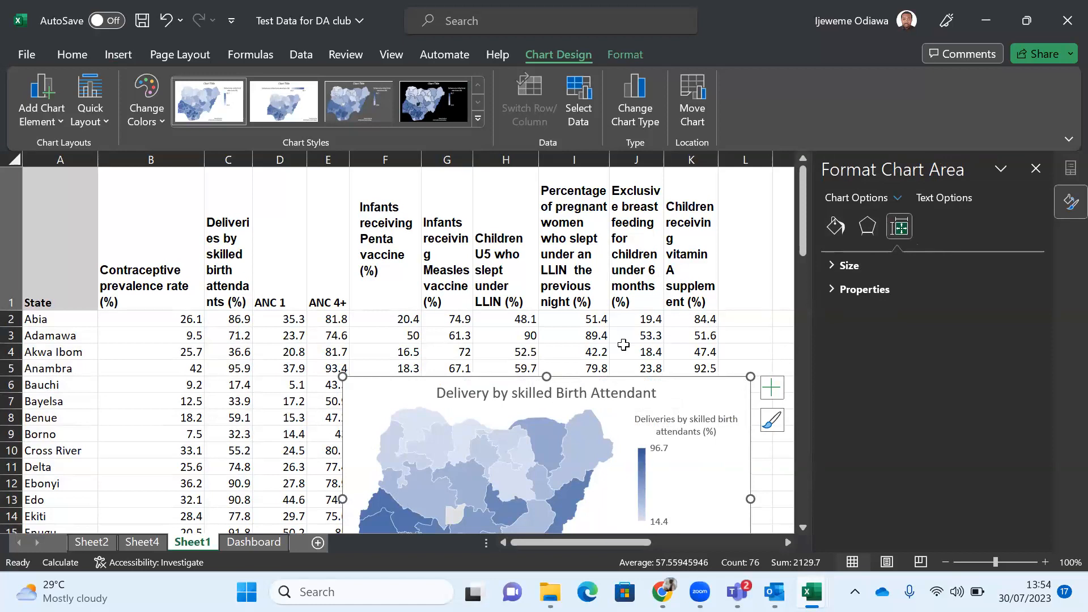
drag(689, 398, 719, 246)
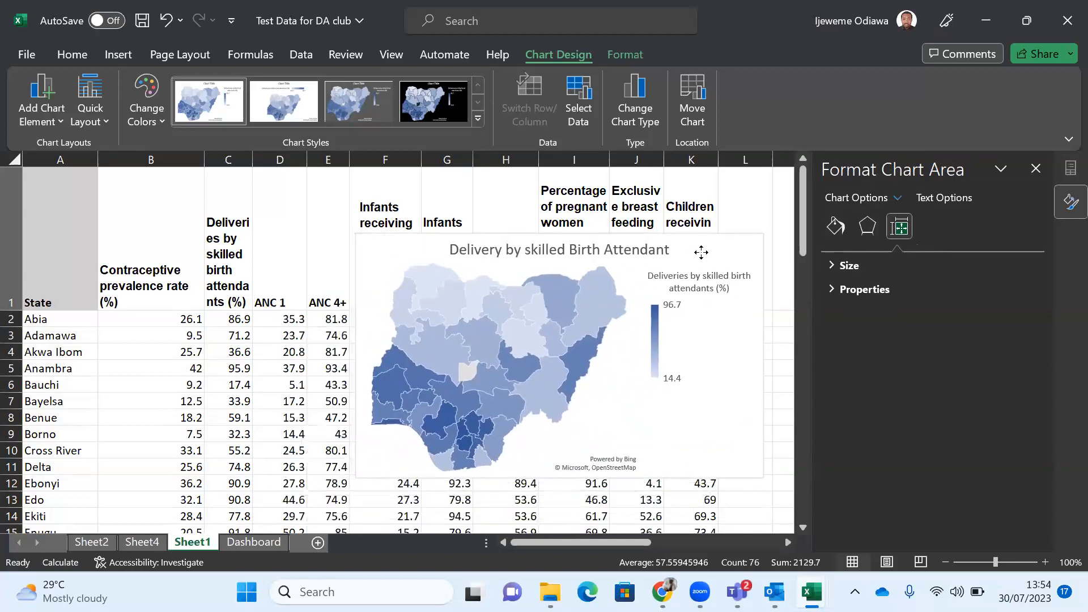
click(1036, 168)
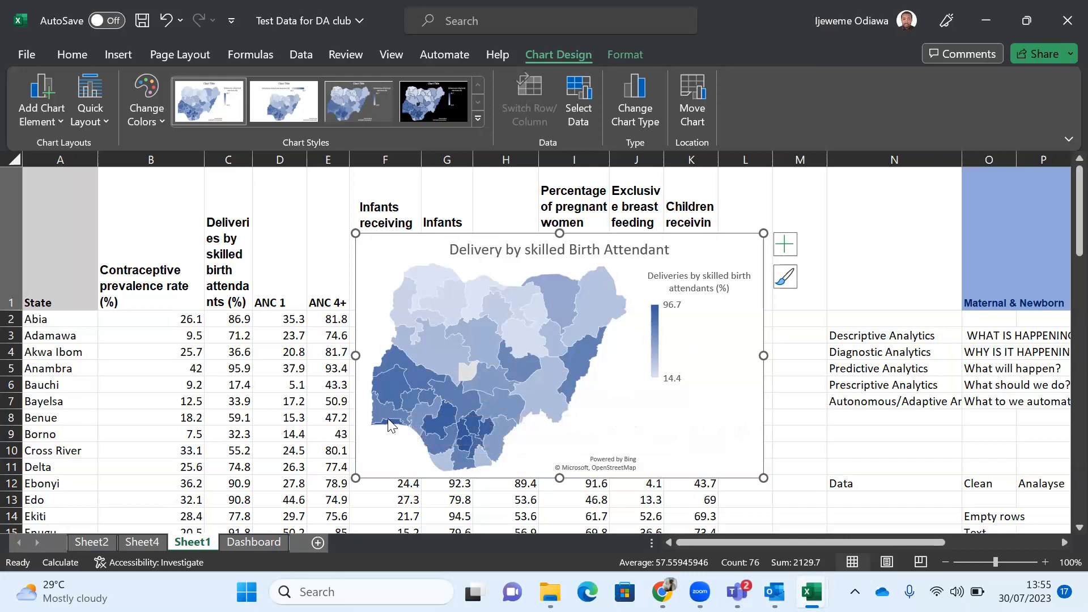
Step: Move the Delivery by skilled Birth Attendant map to the Dashboard sheet, directly right of the Contraceptive Prevalence rate map
mouse_move(390, 420)
mouse_move(466, 450)
mouse_move(515, 337)
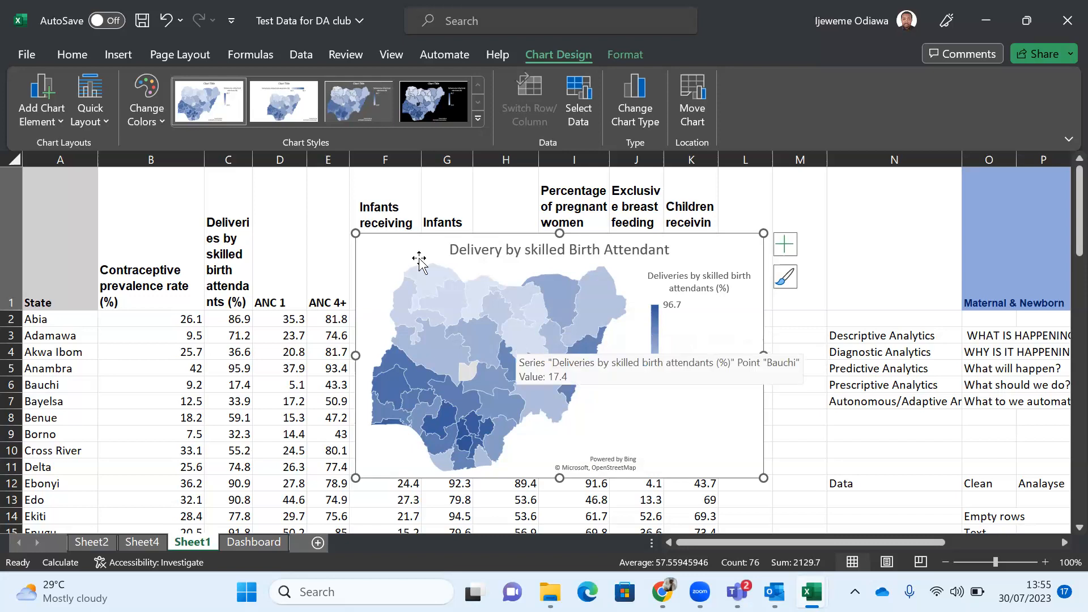
key(ctrl+x)
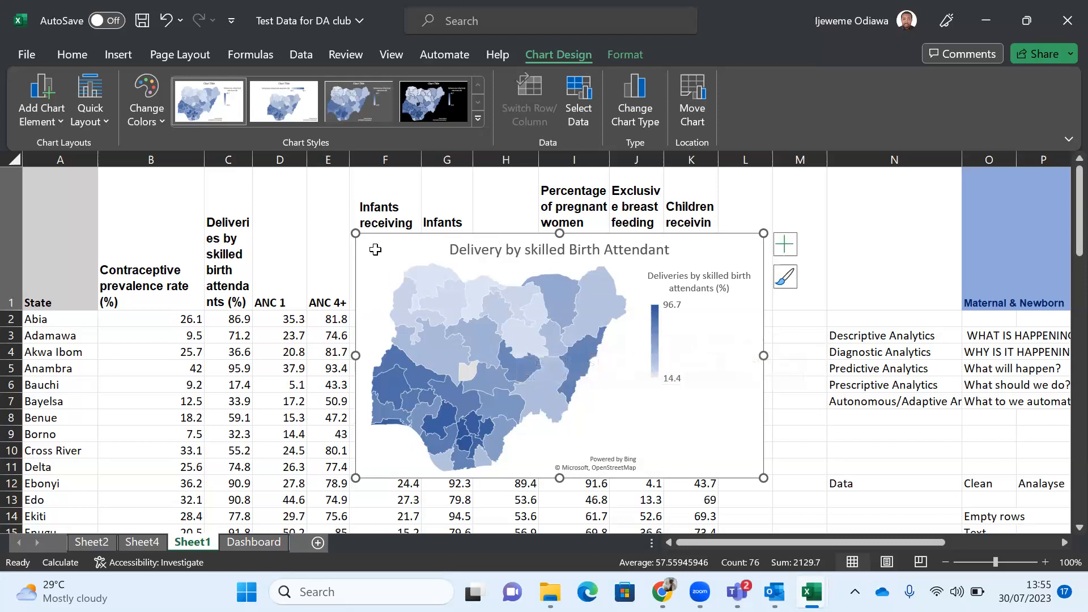
click(253, 542)
key(ctrl+v)
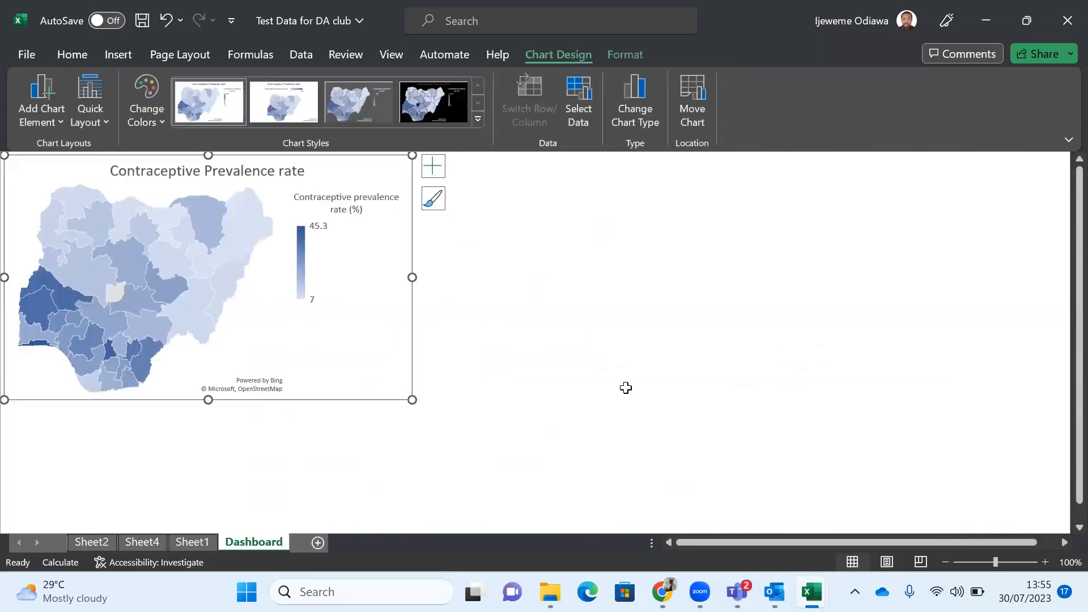
key(ctrl+v)
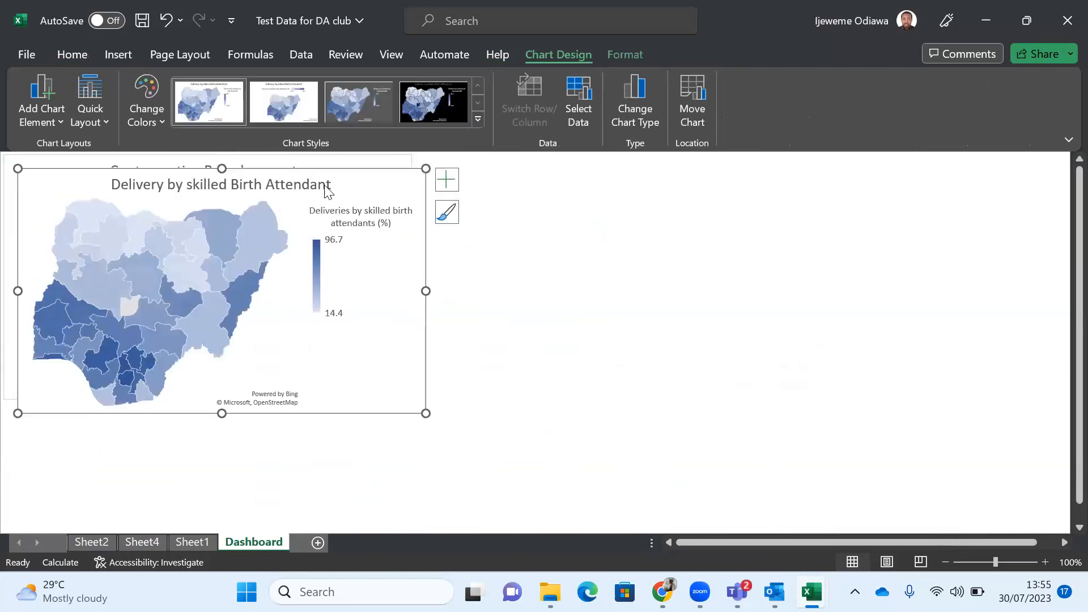
drag(356, 184, 759, 171)
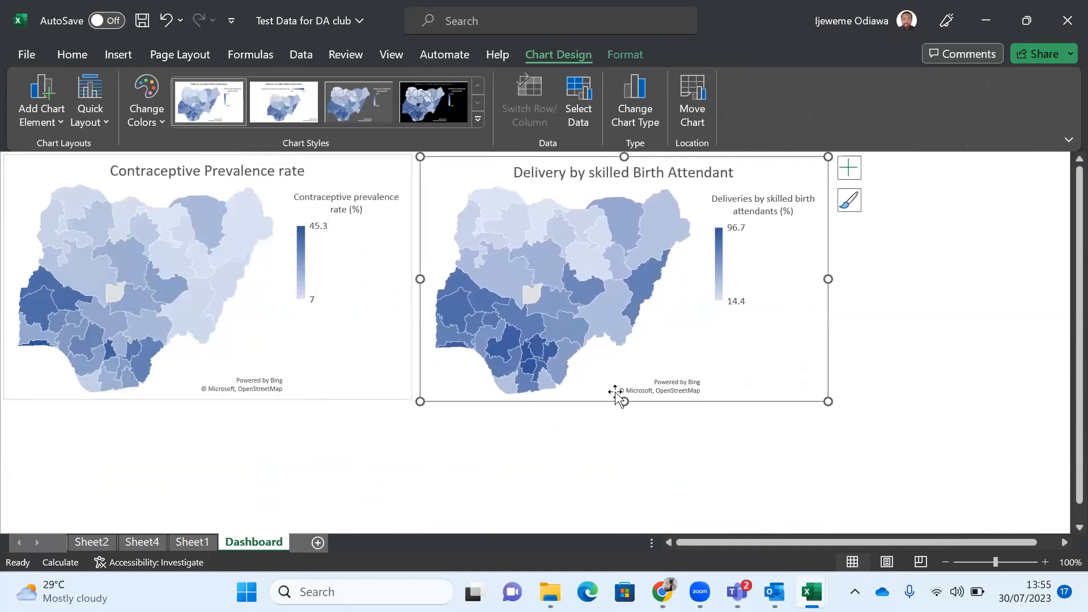
Step: On Sheet1, select the State and Infants receiving Penta vaccine (%) columns together, from their headers down to the FCT row
click(191, 541)
scroll(441, 451, right, 1)
scroll(441, 451, right, 3)
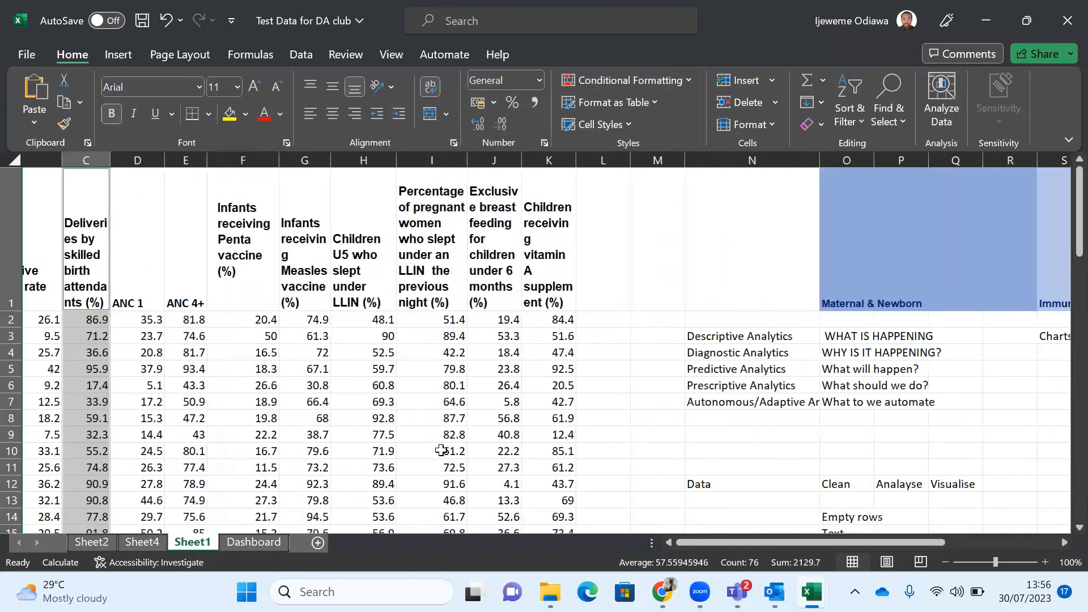
click(257, 285)
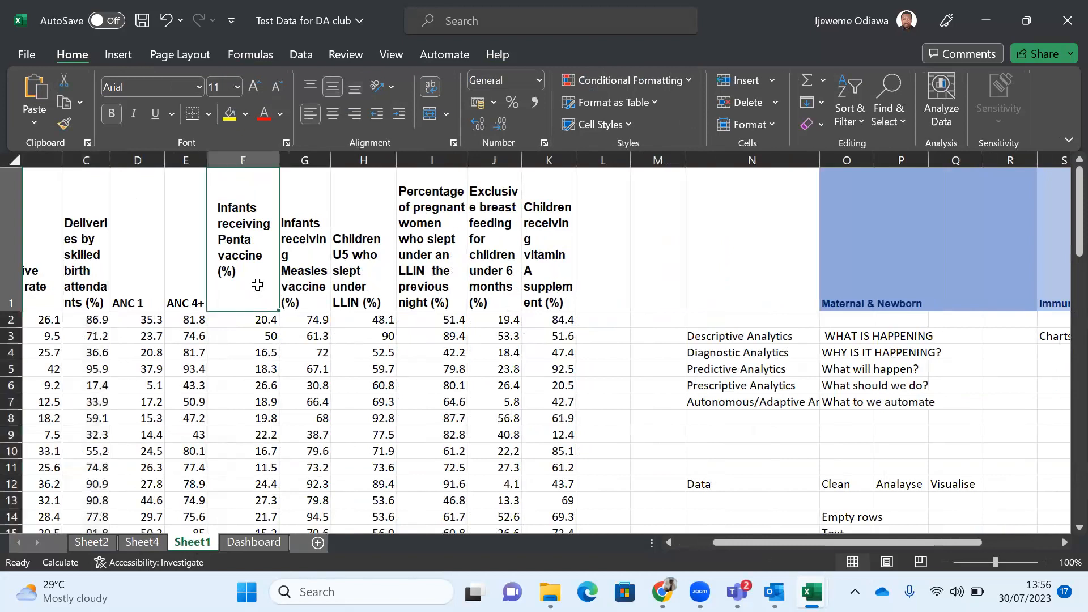
scroll(287, 281, left, 4)
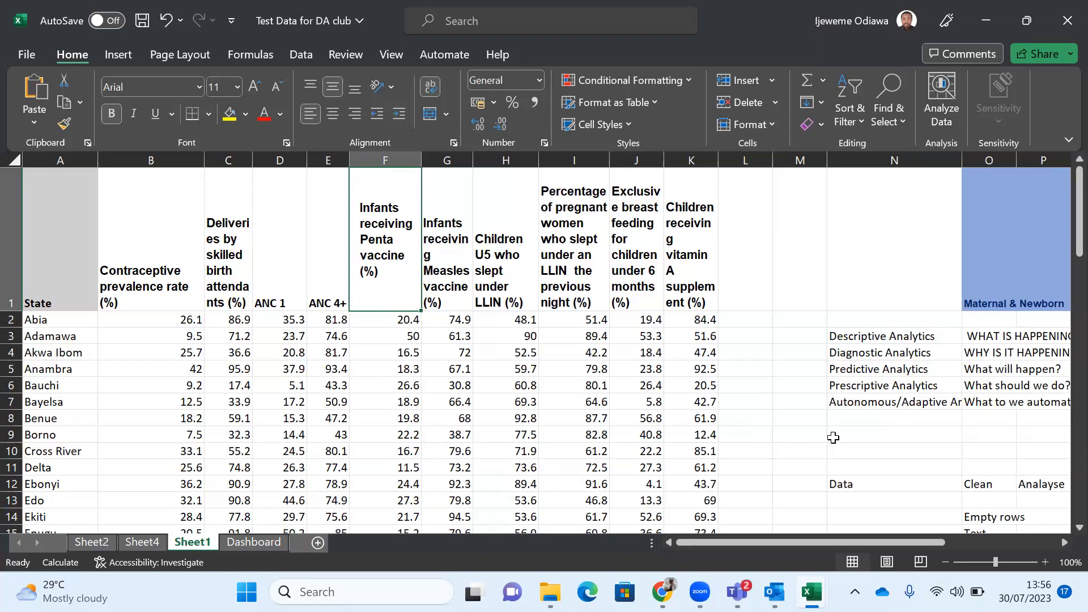
click(801, 438)
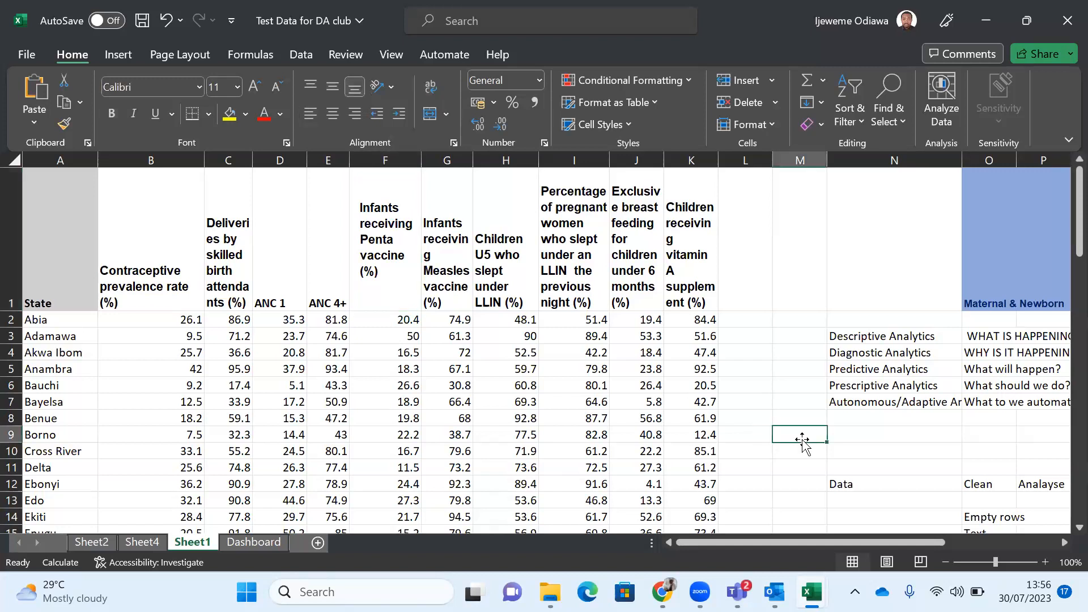
click(48, 248)
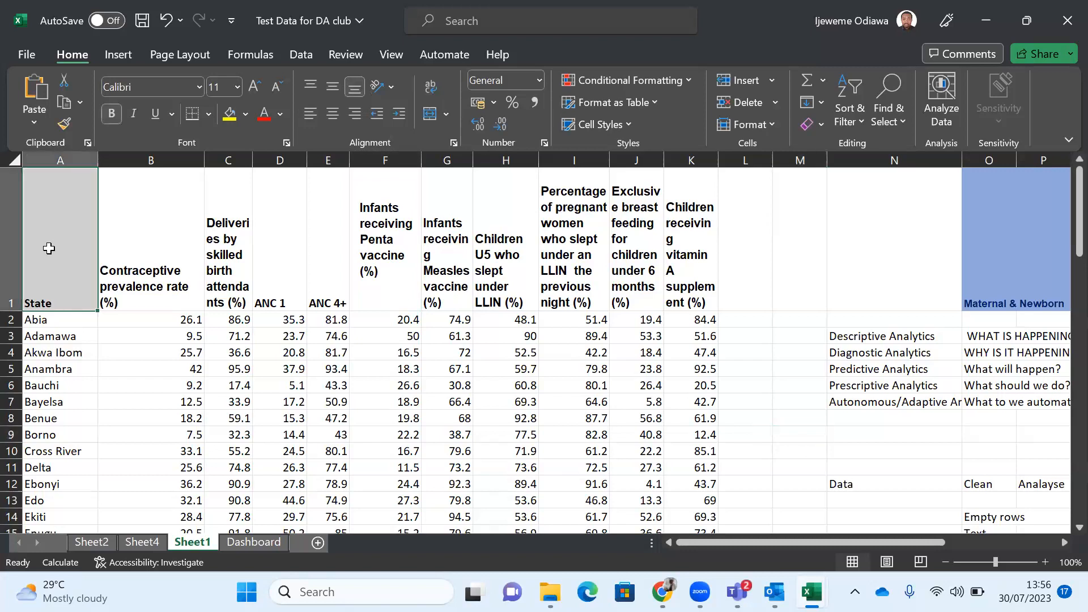
key(ctrl+shift+Down)
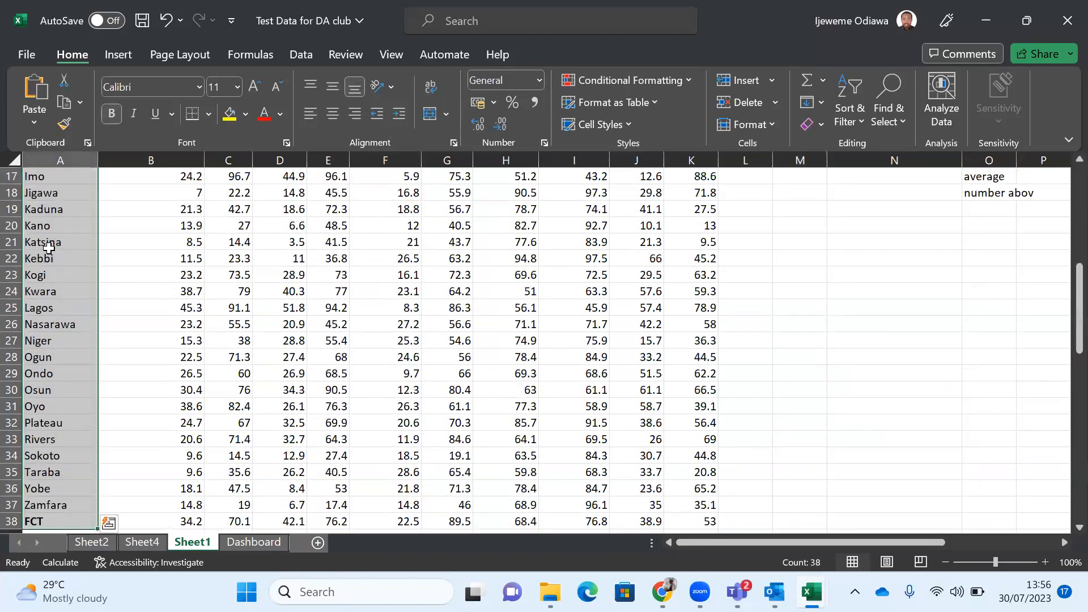
scroll(427, 261, up, 6)
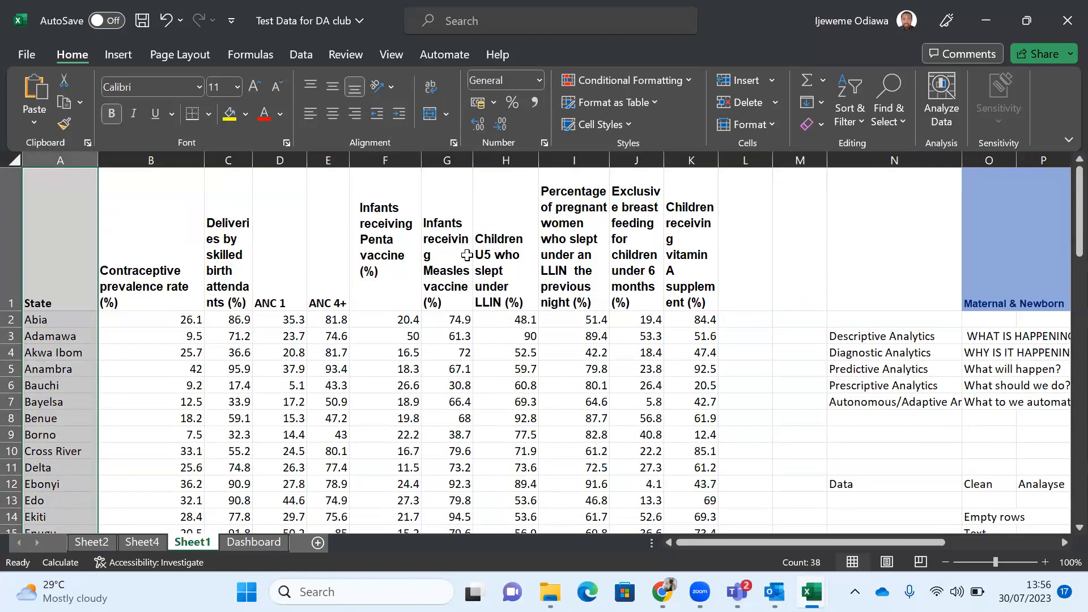
ctrl+click(392, 247)
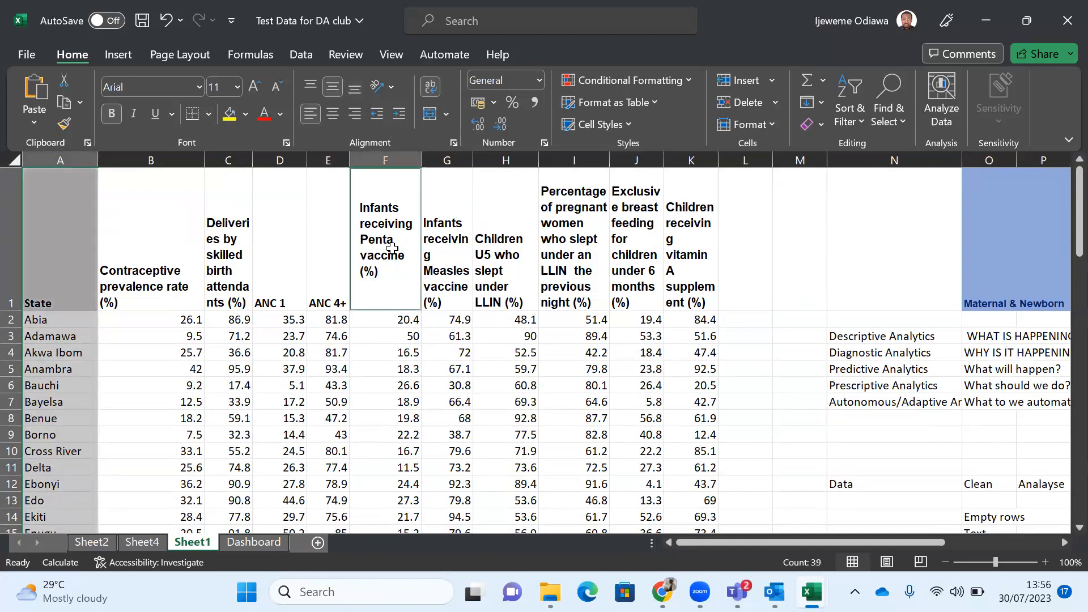
key(ctrl+shift+Down)
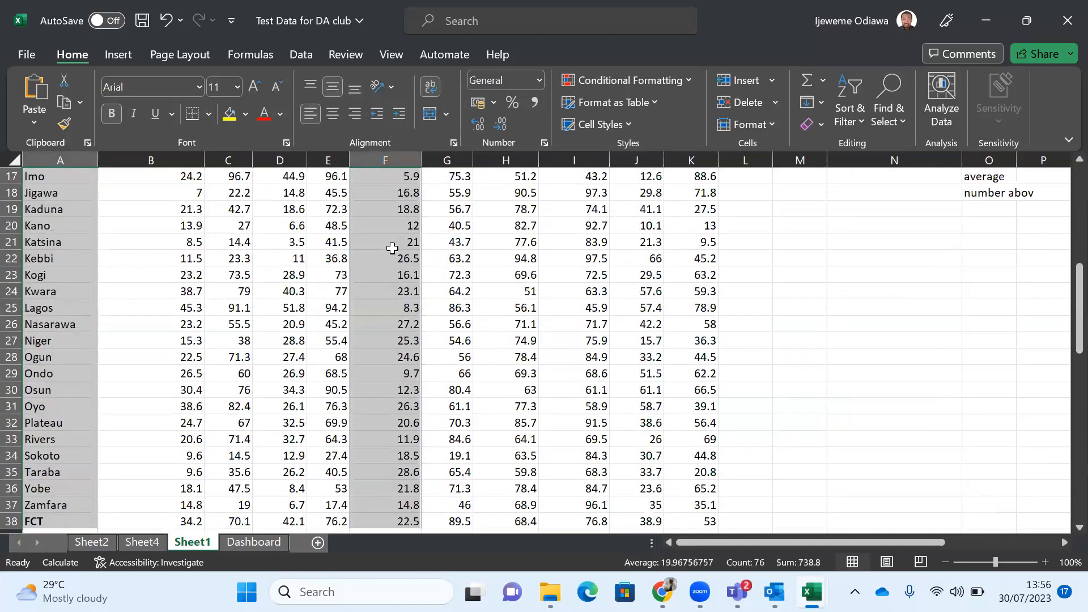
scroll(392, 248, up, 6)
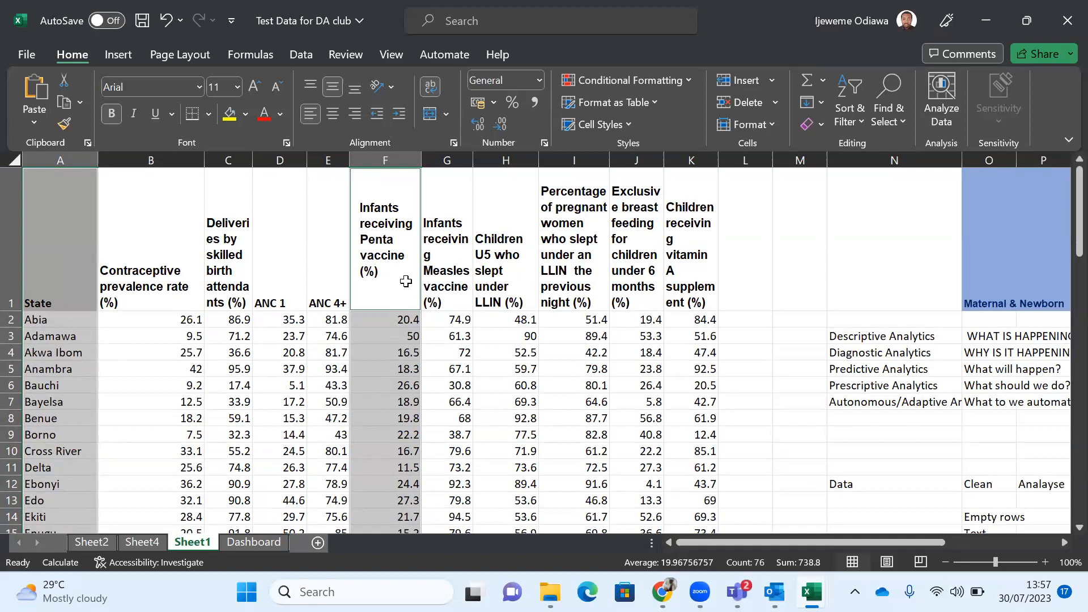
Step: Examine the National Targets and National Average rows below the state data for the Penta vaccine indicator
scroll(406, 282, down, 18)
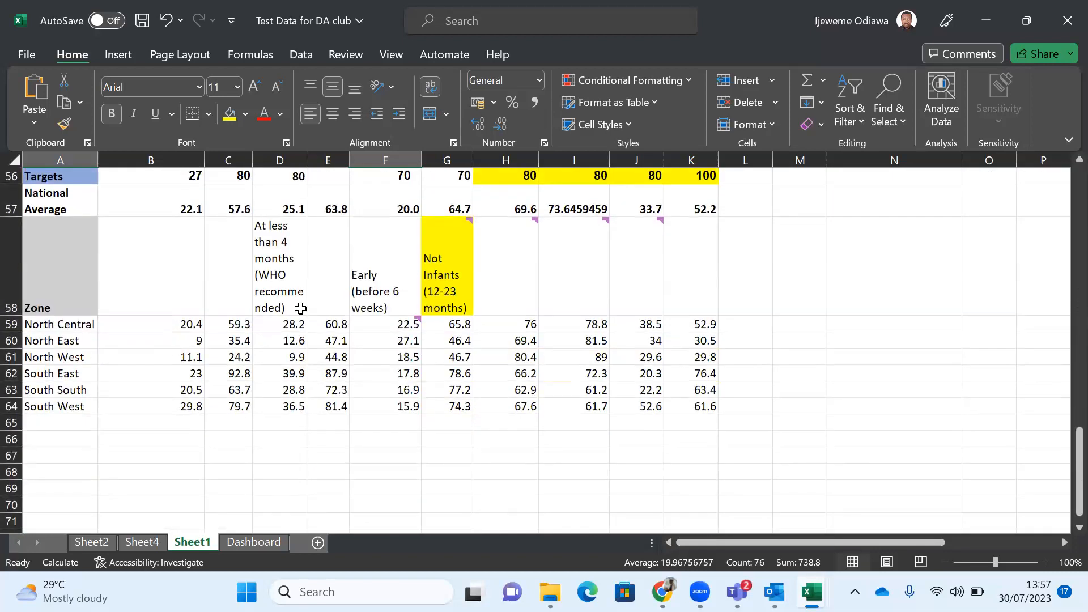
scroll(300, 308, up, 9)
scroll(383, 209, down, 6)
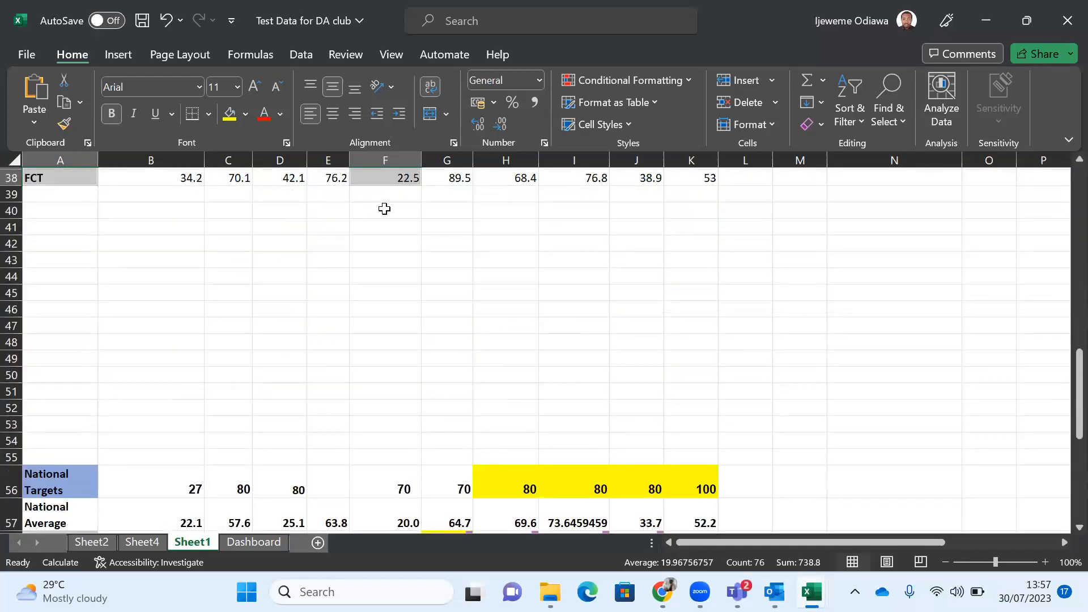
scroll(402, 484, down, 1)
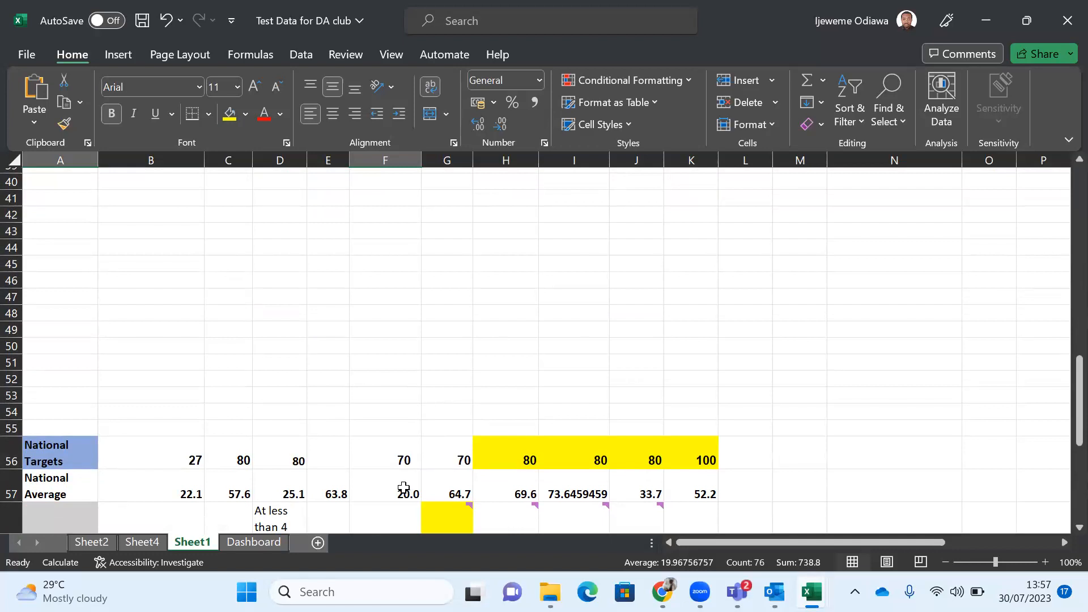
Step: Insert a filled map chart of Infants receiving Penta vaccine (%) by state and move it up over the column headers on Sheet1
scroll(435, 370, up, 13)
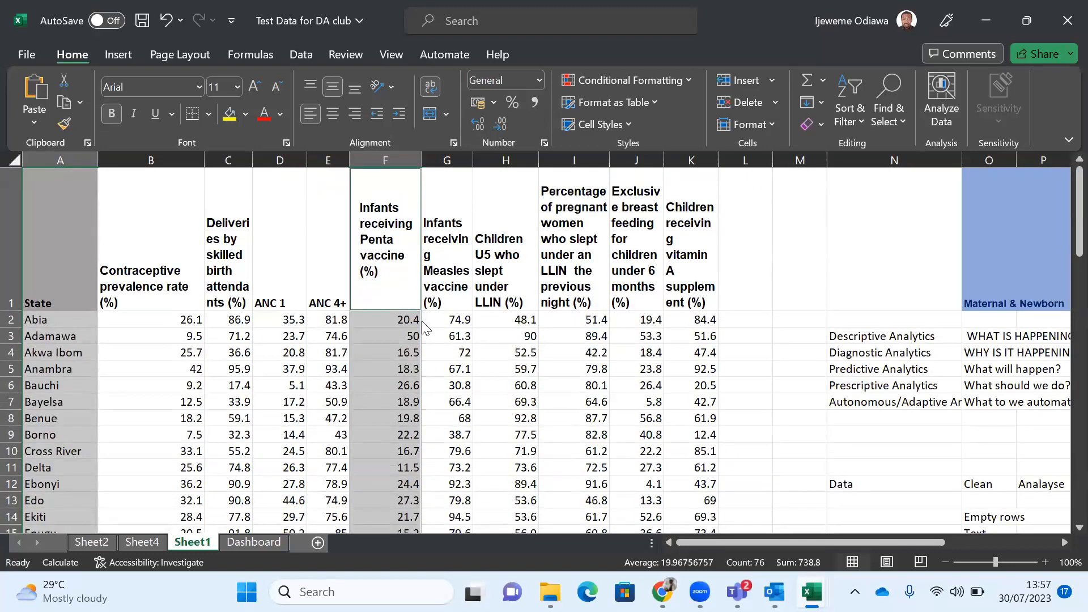
click(115, 51)
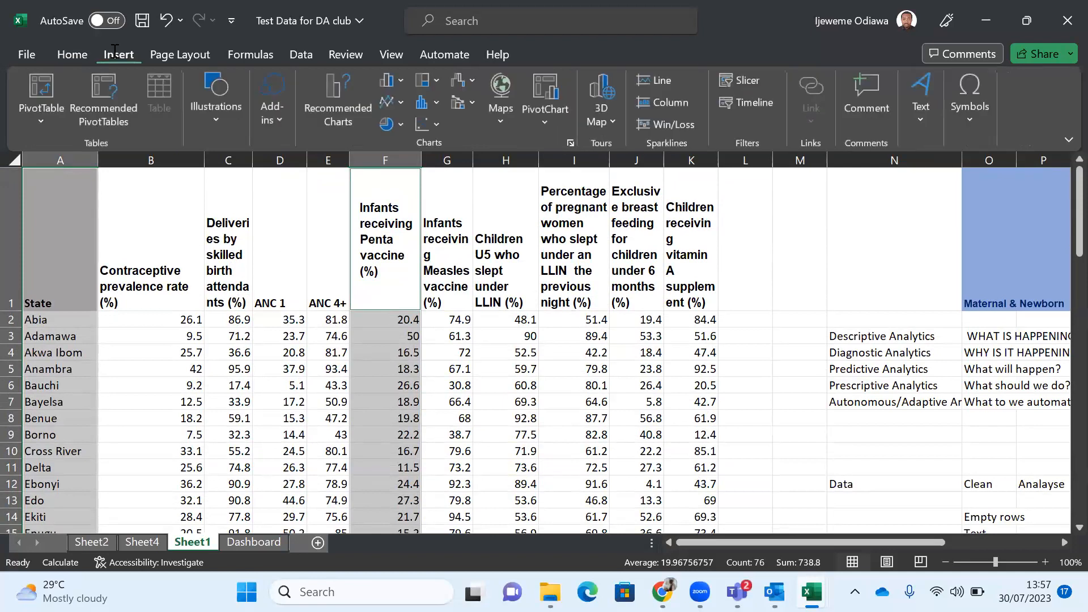
click(348, 90)
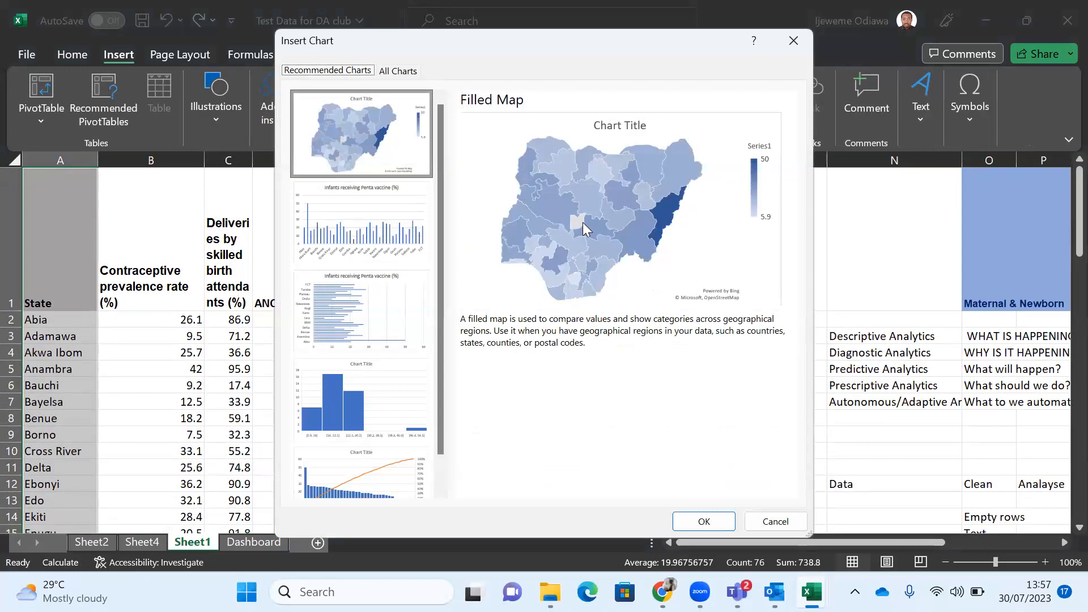
click(703, 522)
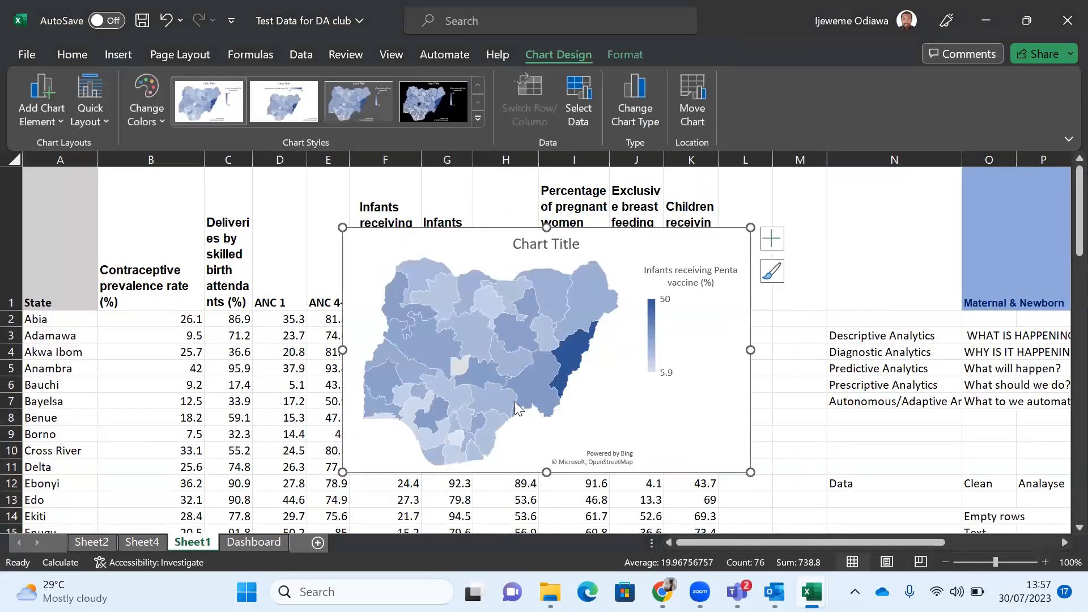
drag(626, 253, 870, 227)
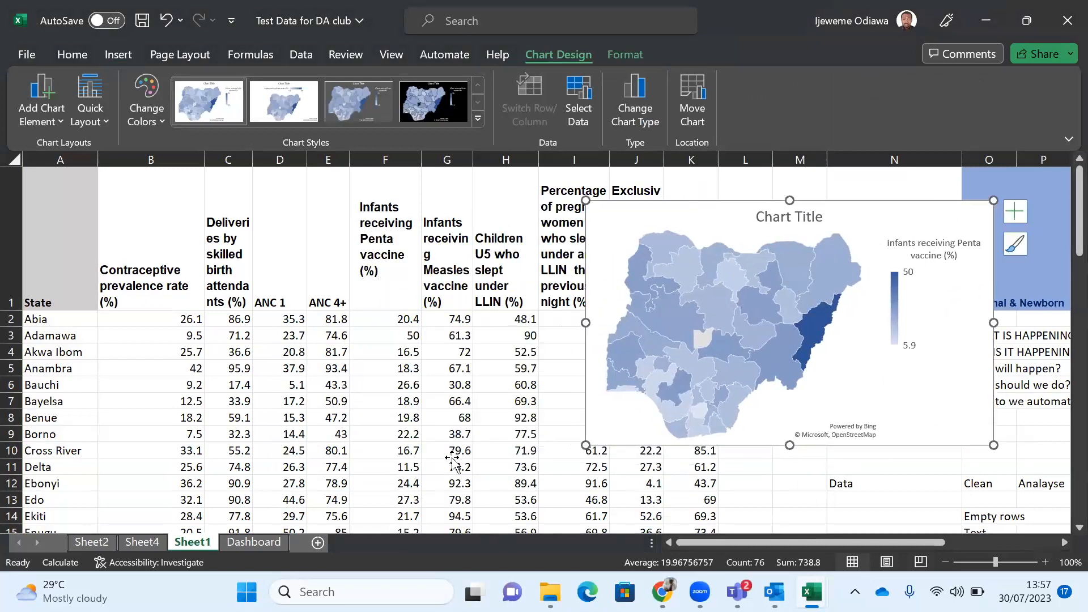
scroll(452, 460, down, 2)
scroll(453, 460, down, 4)
scroll(453, 460, up, 6)
drag(857, 221, 551, 207)
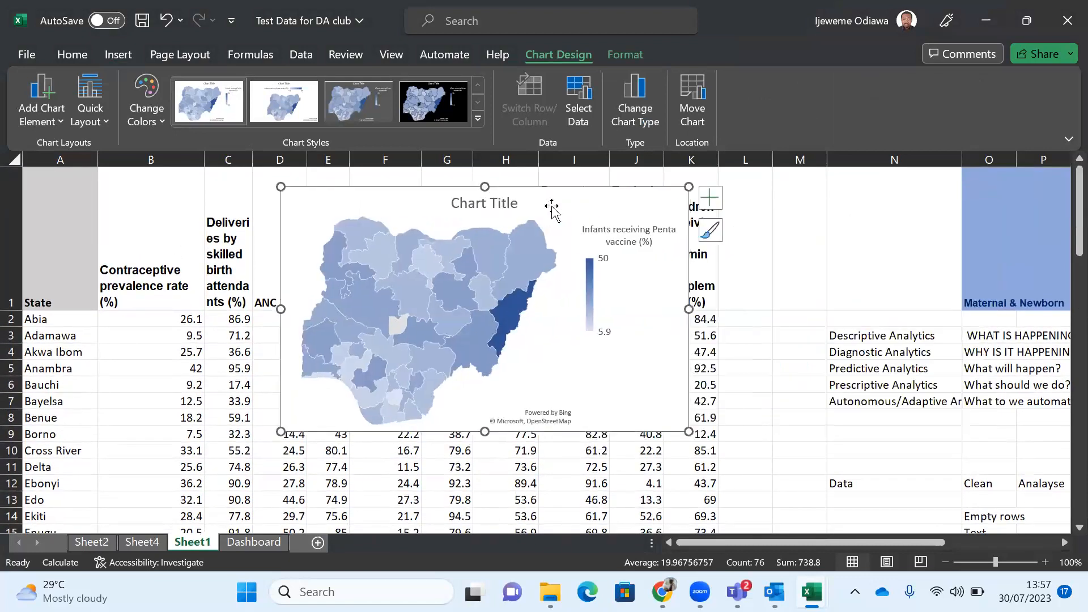
Step: Title the new map chart "Infants Receiving Penta Vaccine (%)"
double_click(500, 203)
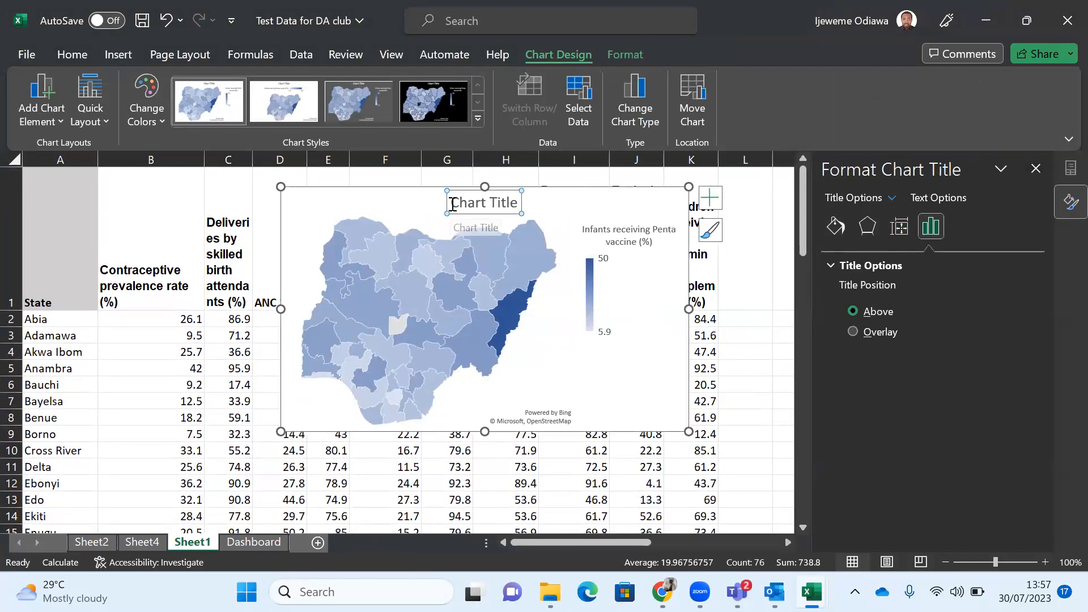
drag(451, 203, 530, 212)
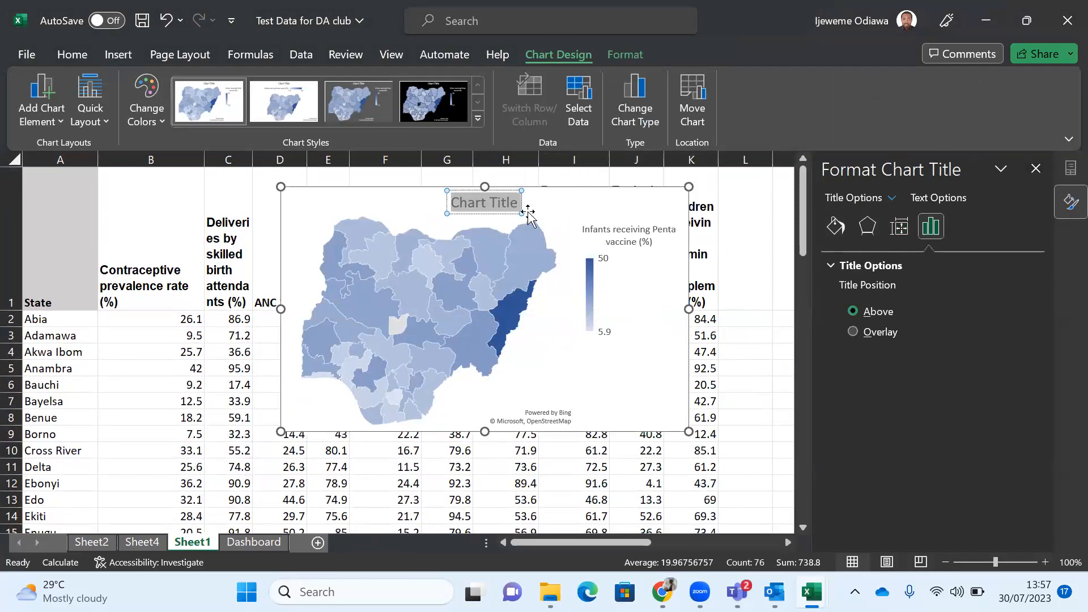
text(Infants Receiv)
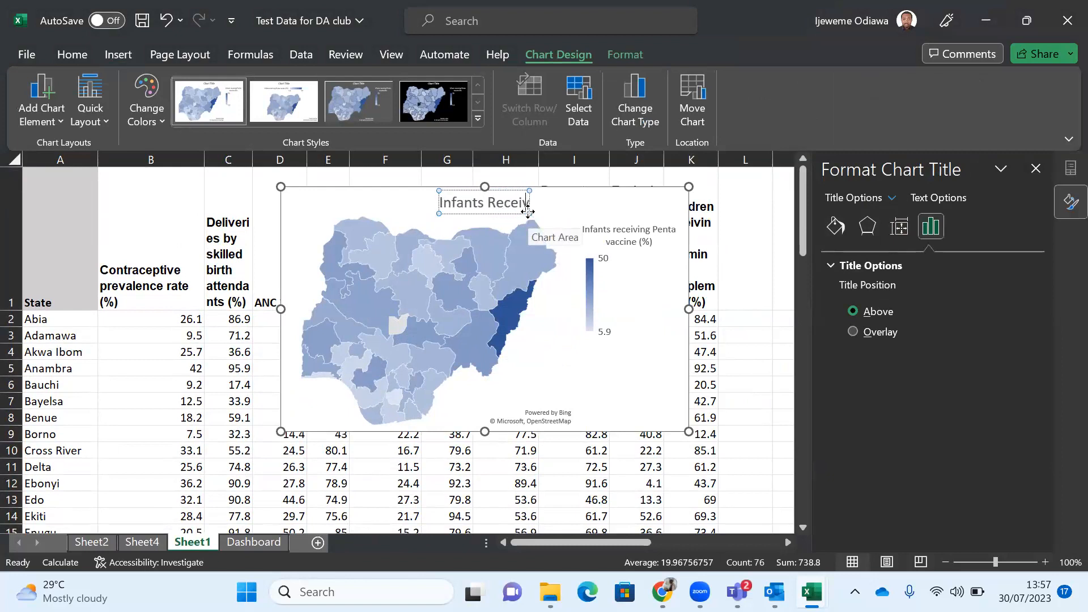
text(ing Penta)
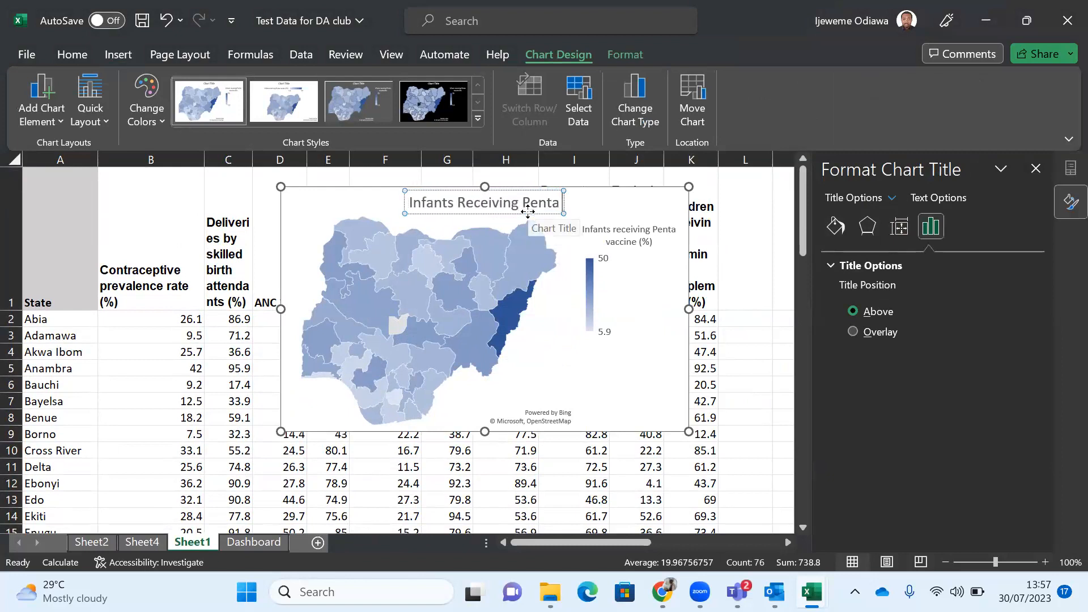
text( Vccine)
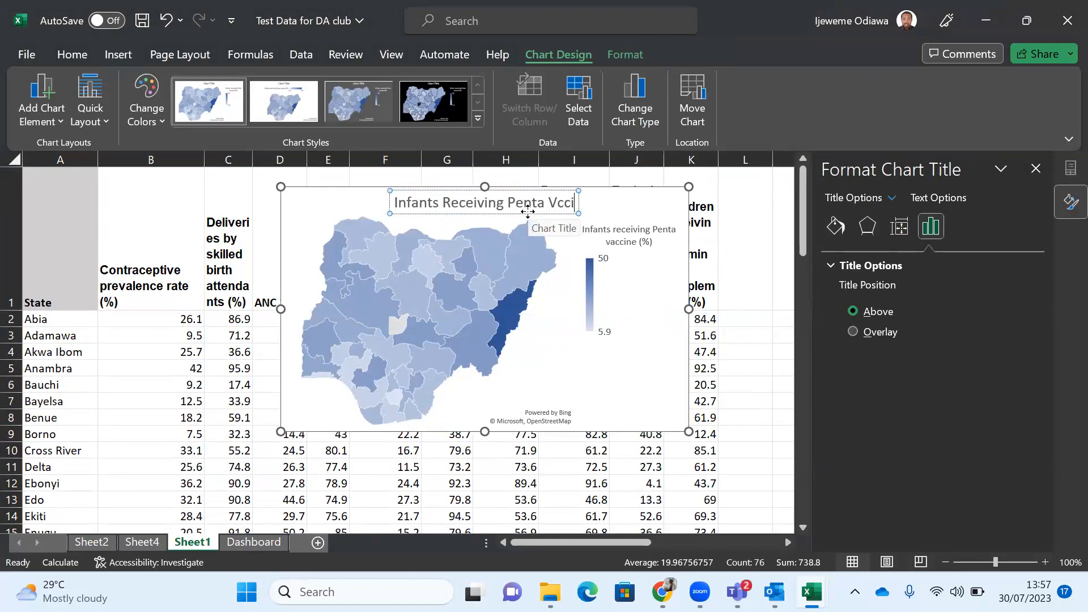
key(BackSpace)
key(BackSpace)
key(BackSpace)
key(BackSpace)
key(BackSpace)
key(BackSpace)
key(BackSpace)
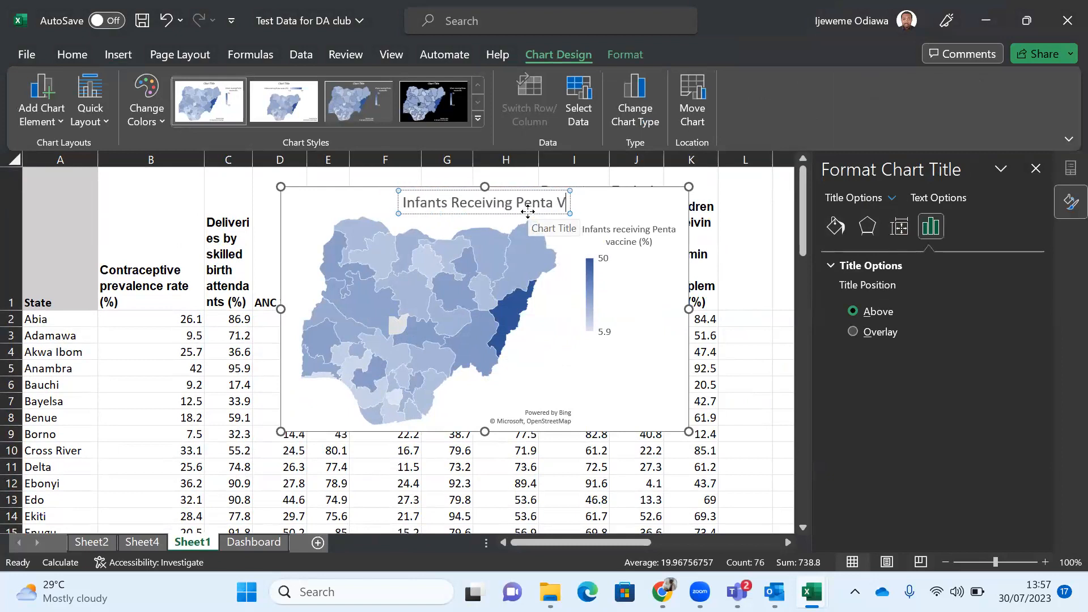
text(Vaccine)
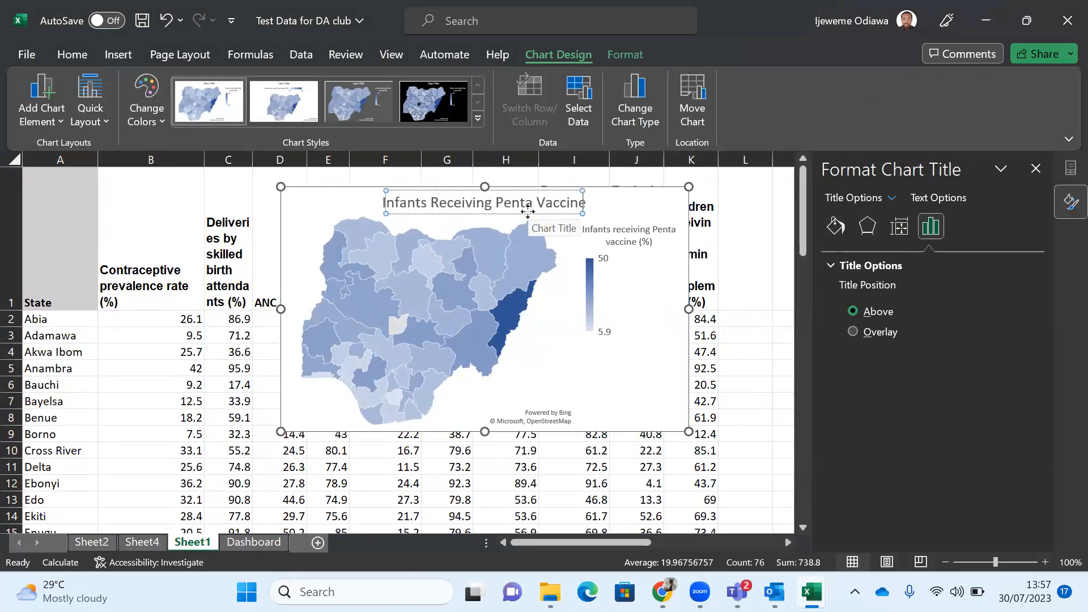
text( %))
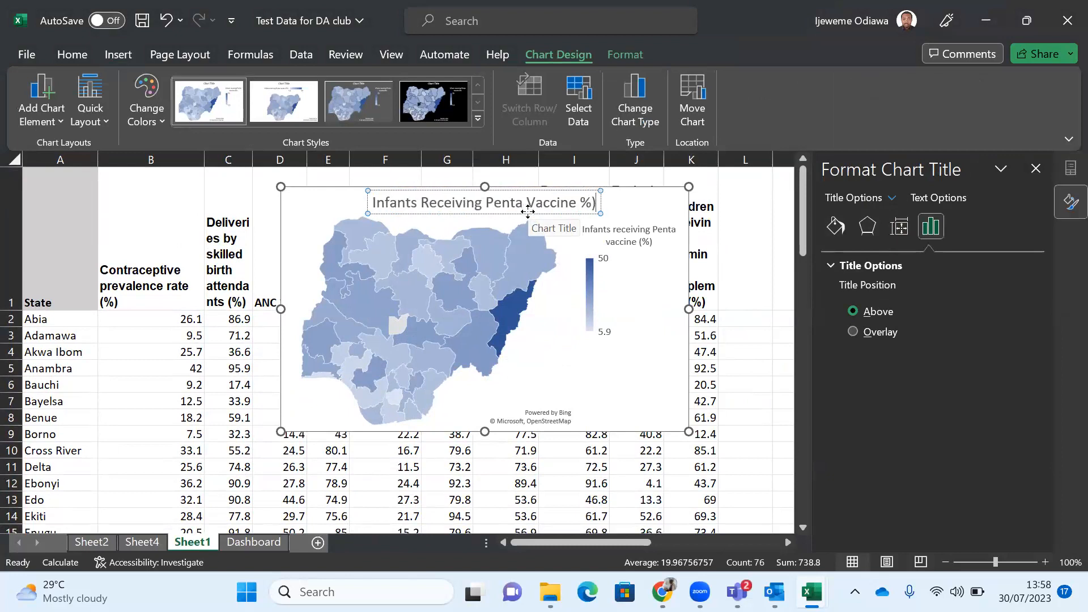
key(BackSpace)
key(BackSpace)
key(BackSpace)
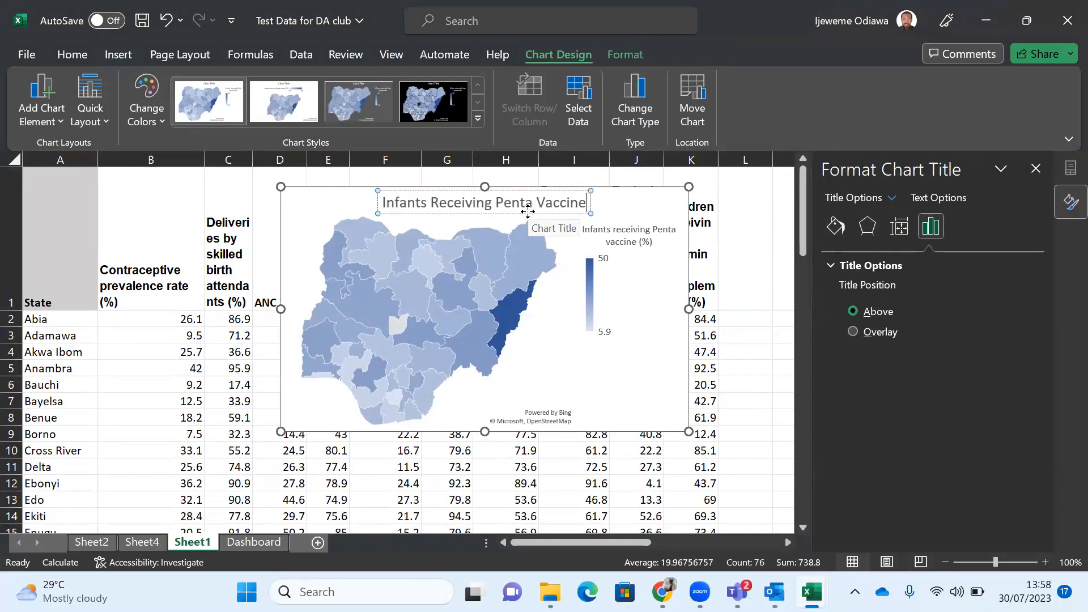
text((%))
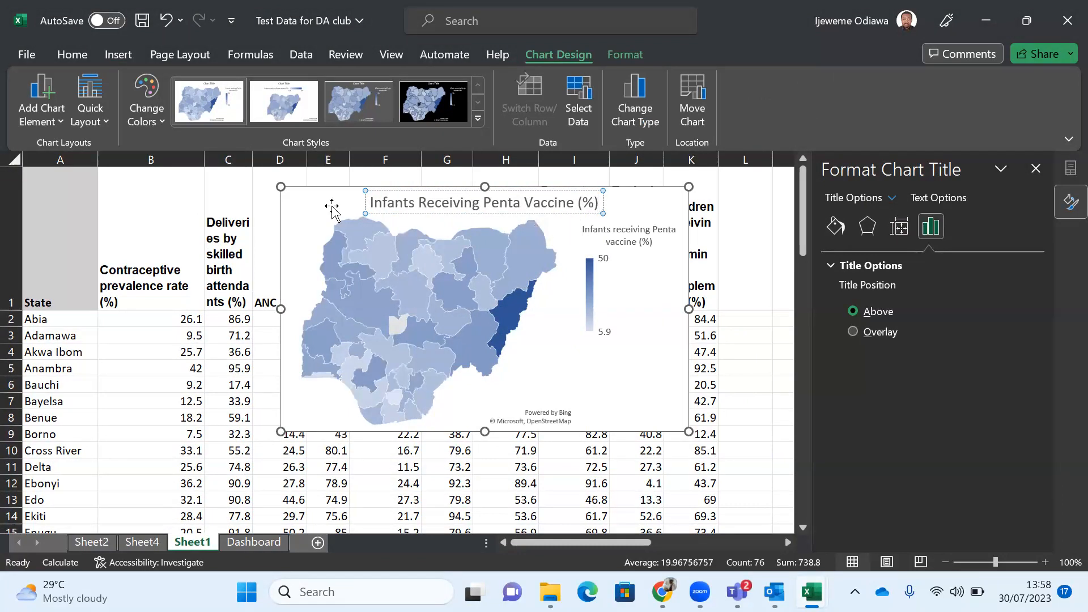
click(325, 205)
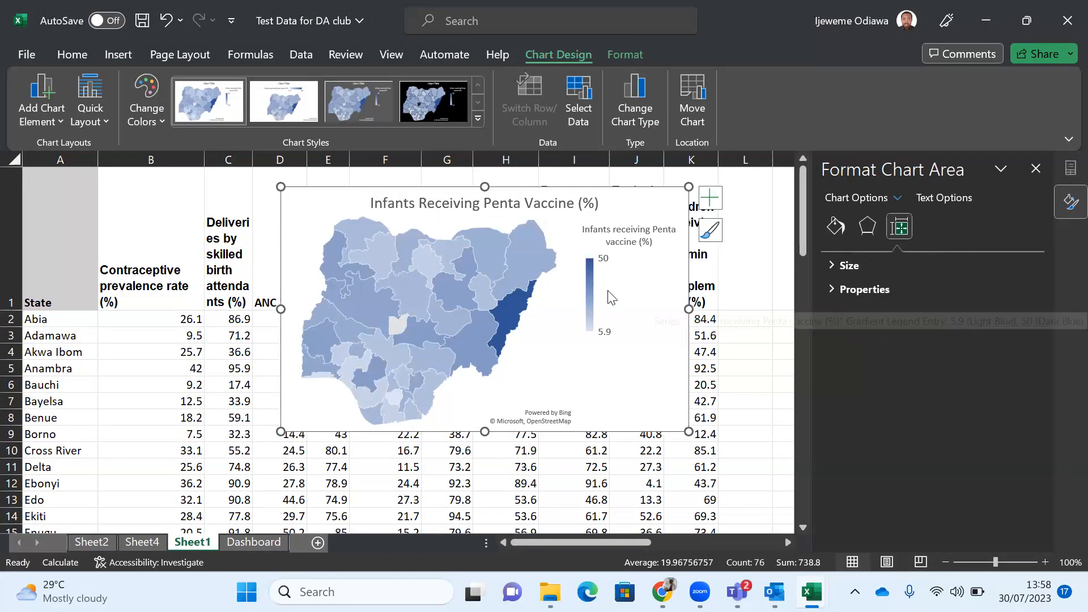
Step: Move the Infants Receiving Penta Vaccine map from Sheet1 to the Dashboard sheet and close the chart formatting pane
mouse_move(510, 321)
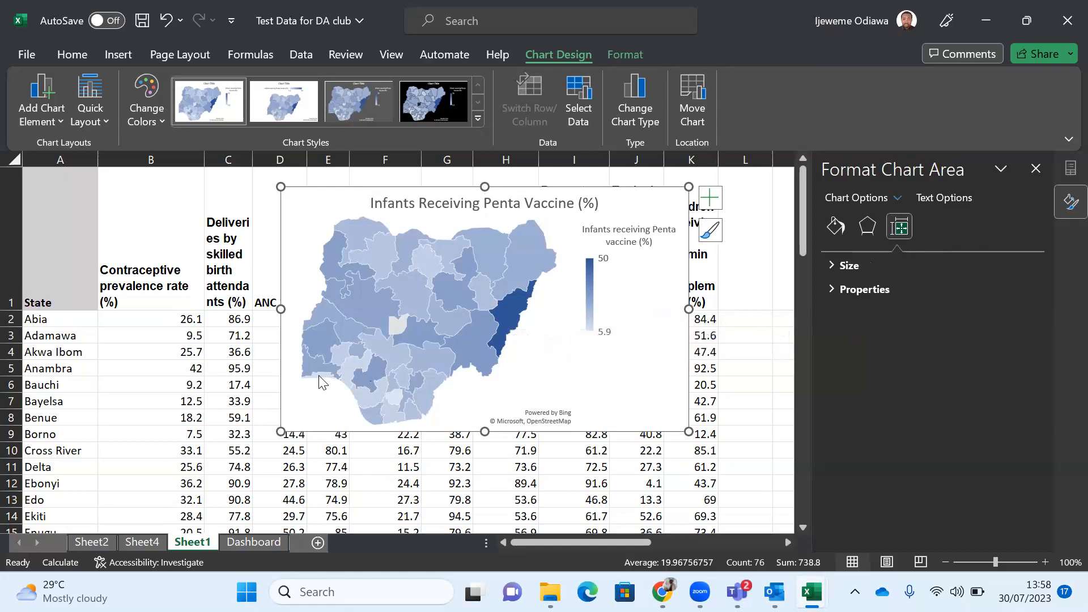
mouse_move(320, 379)
key(ctrl+x)
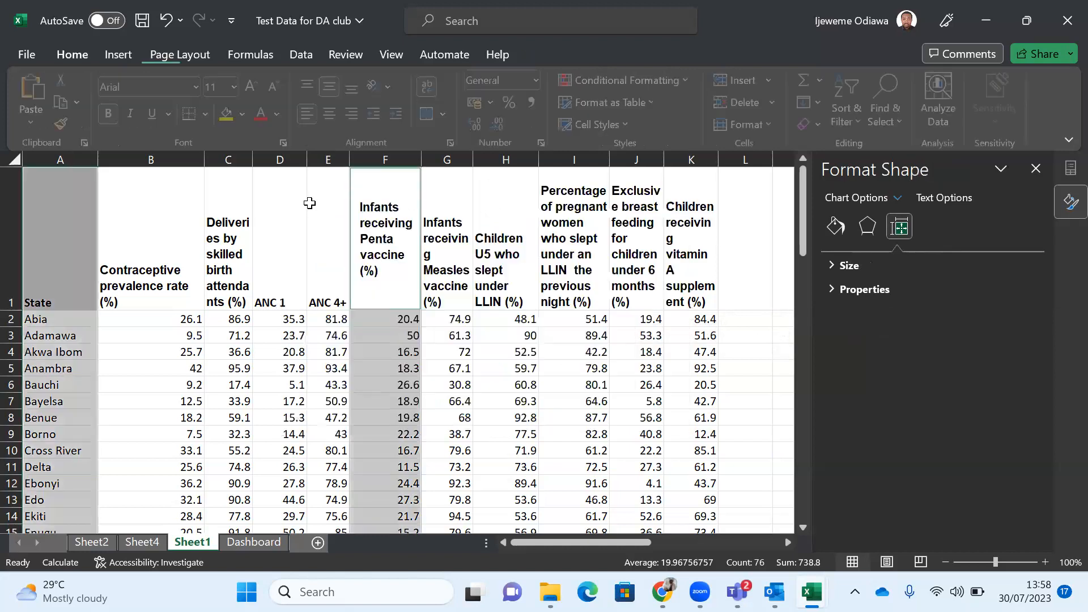
click(242, 545)
key(ctrl+v)
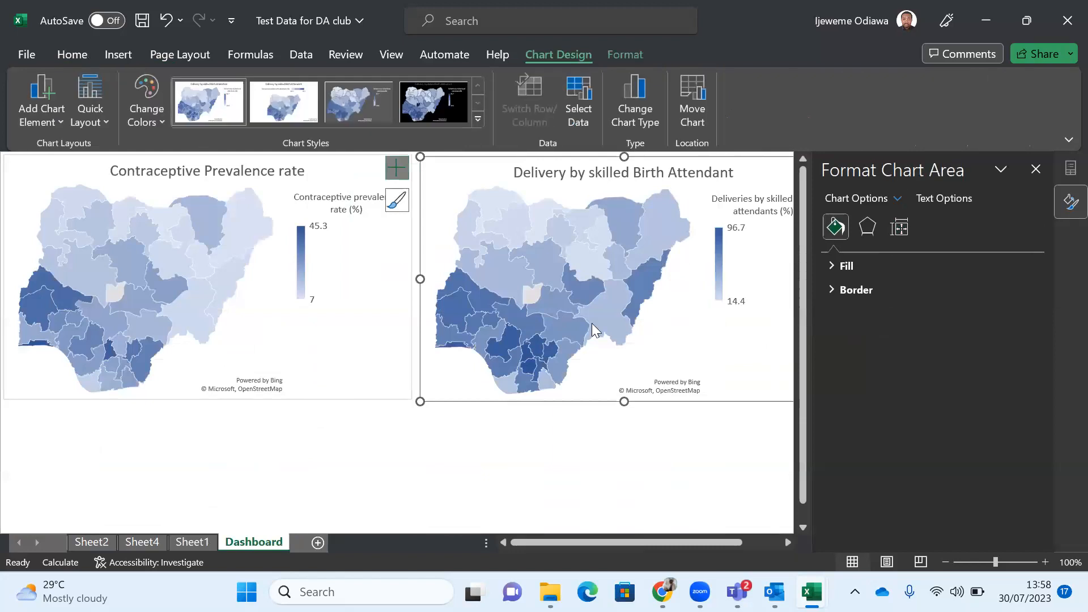
click(1036, 169)
key(ctrl+v)
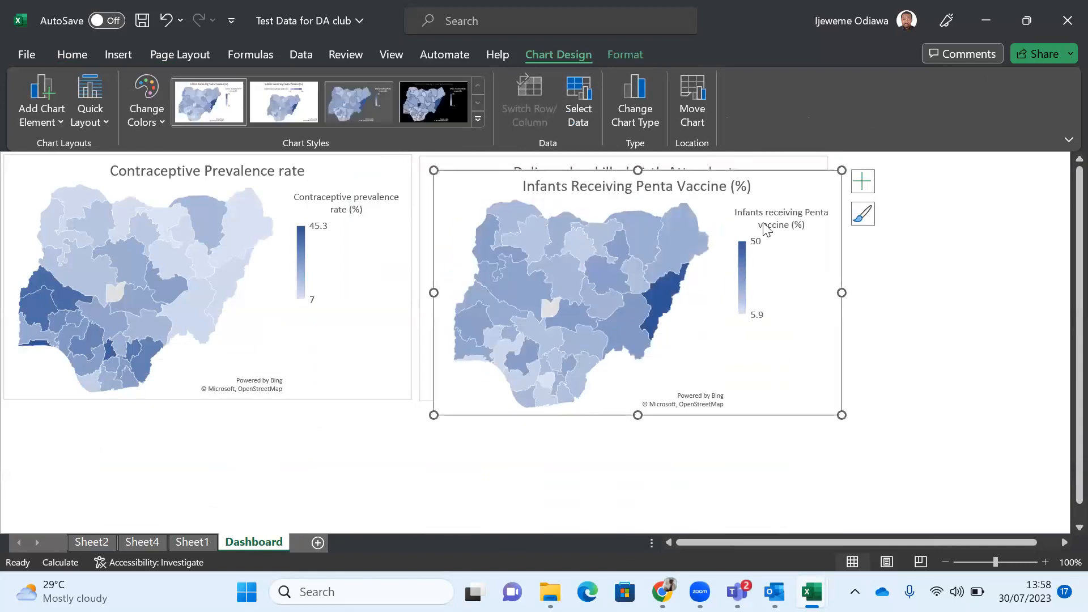
Step: Place the Penta vaccine map directly below the Contraceptive Prevalence rate map and resize it to about the same width
drag(801, 176, 330, 337)
drag(407, 335, 356, 420)
scroll(626, 391, down, 4)
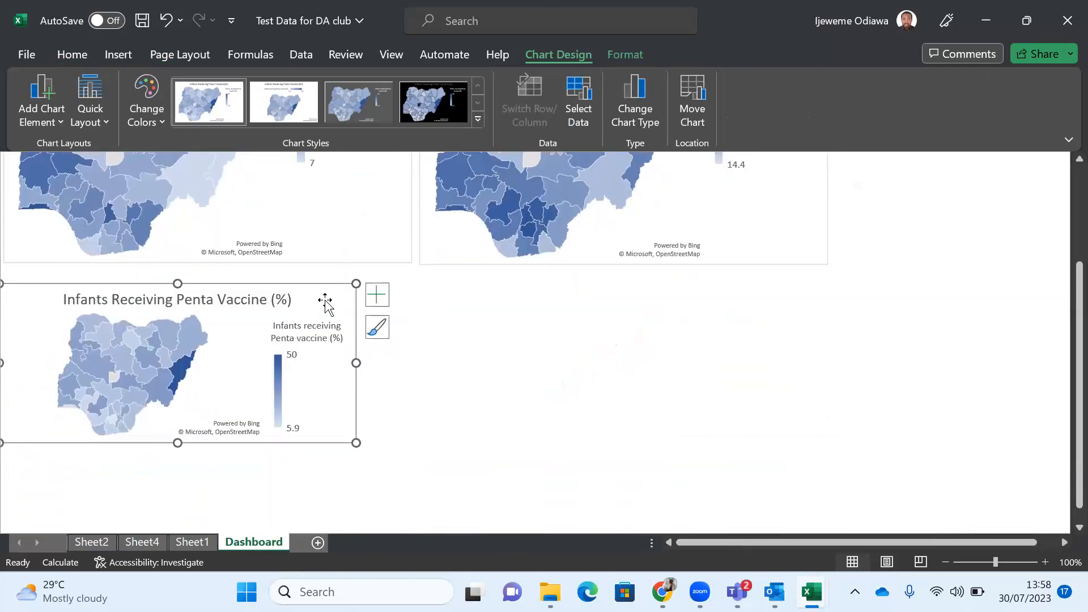
mouse_move(323, 299)
mouse_down()
mouse_move(340, 289)
mouse_move(328, 282)
mouse_up()
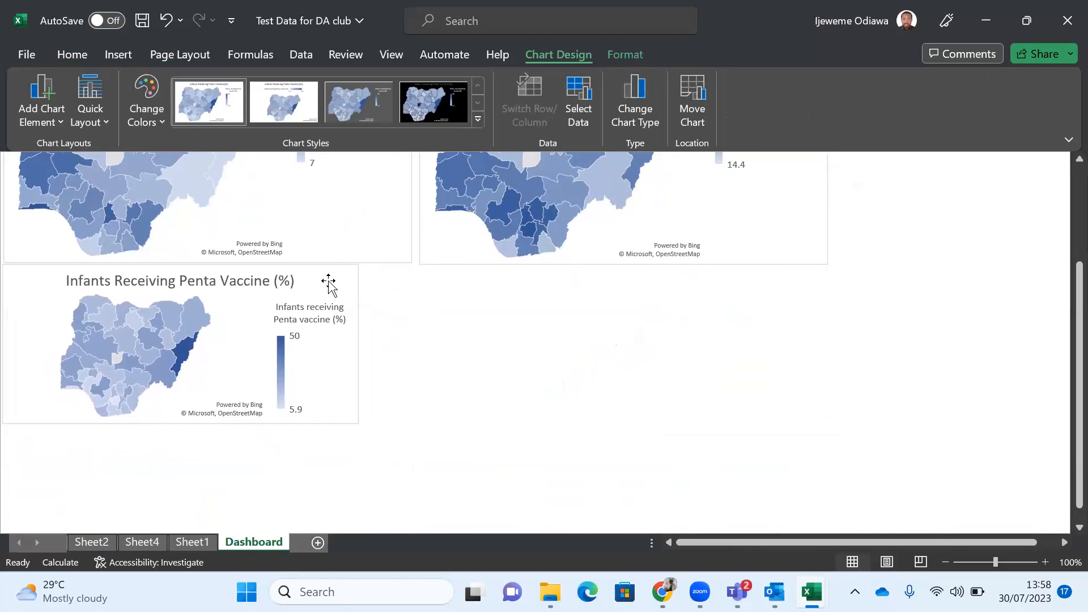
drag(359, 425, 408, 451)
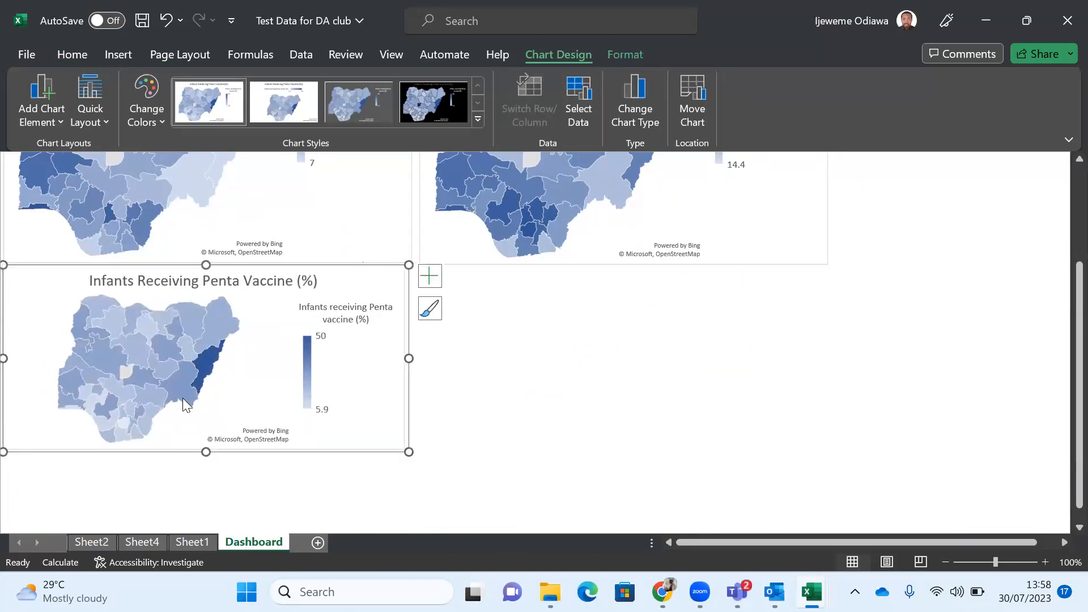
mouse_move(142, 414)
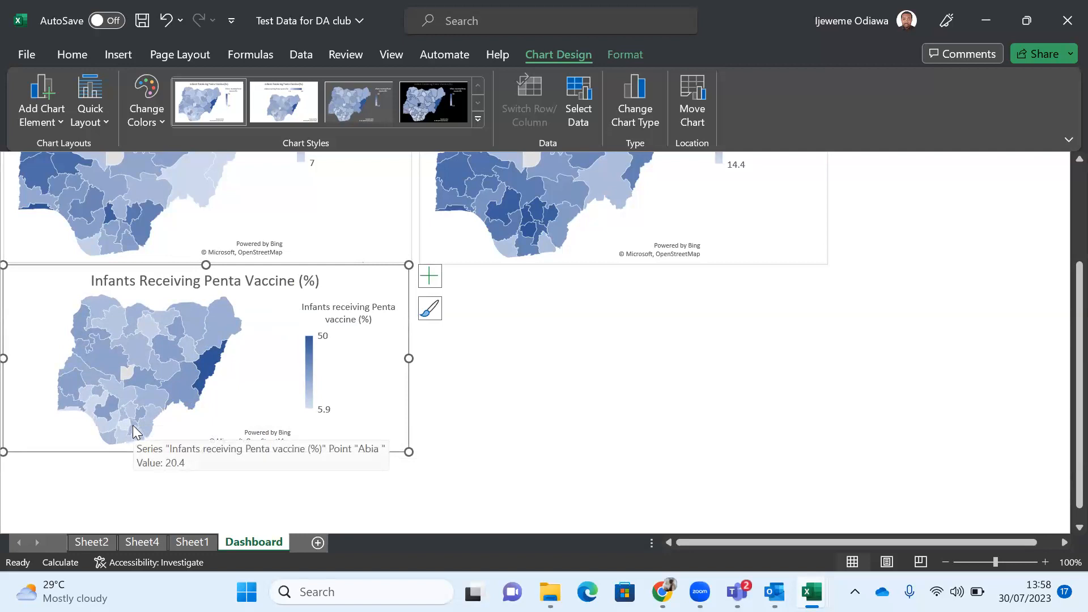
Step: Shrink the Delivery by skilled Birth Attendant map on the Dashboard, mainly reducing its width
scroll(206, 326, up, 4)
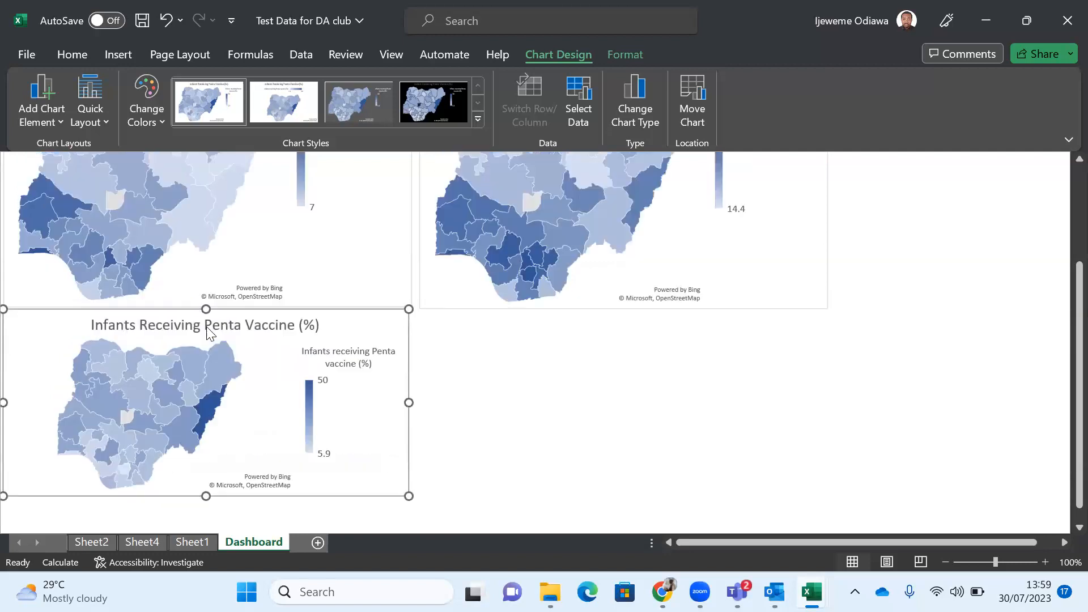
scroll(207, 326, down, 1)
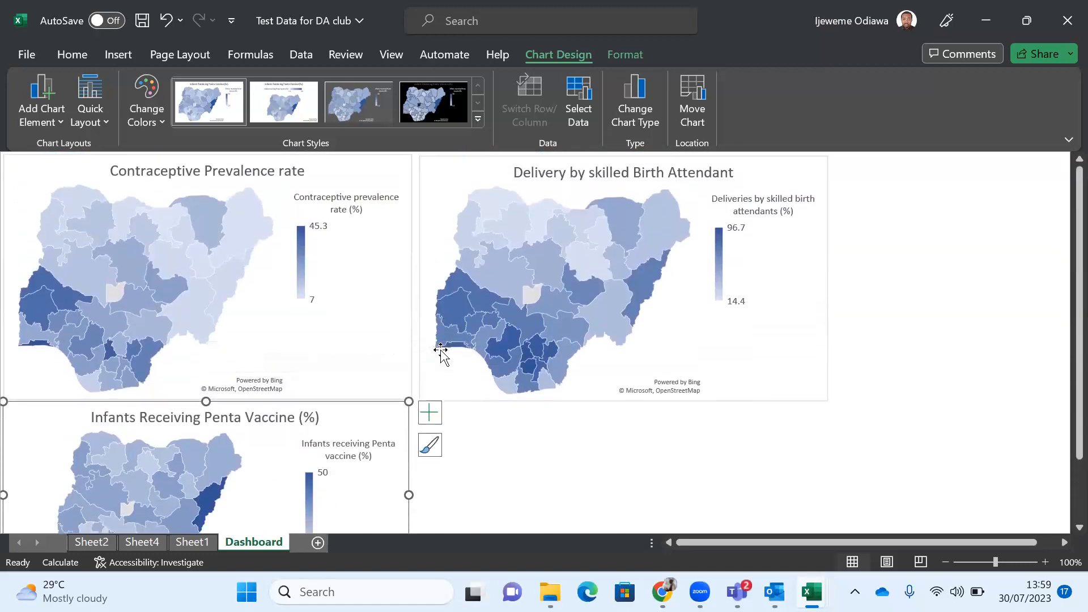
click(767, 352)
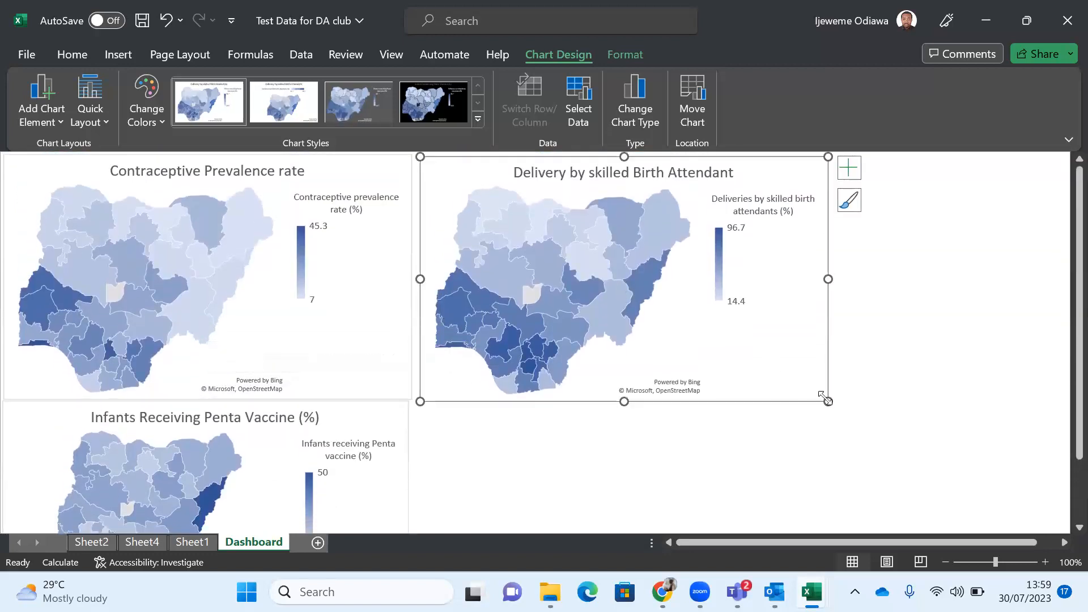
drag(828, 401, 766, 397)
Step: Look over Sheet4 and Sheet2, and examine the Infants receiving Measles vaccine column and its neighbouring indicators on Sheet1
click(141, 542)
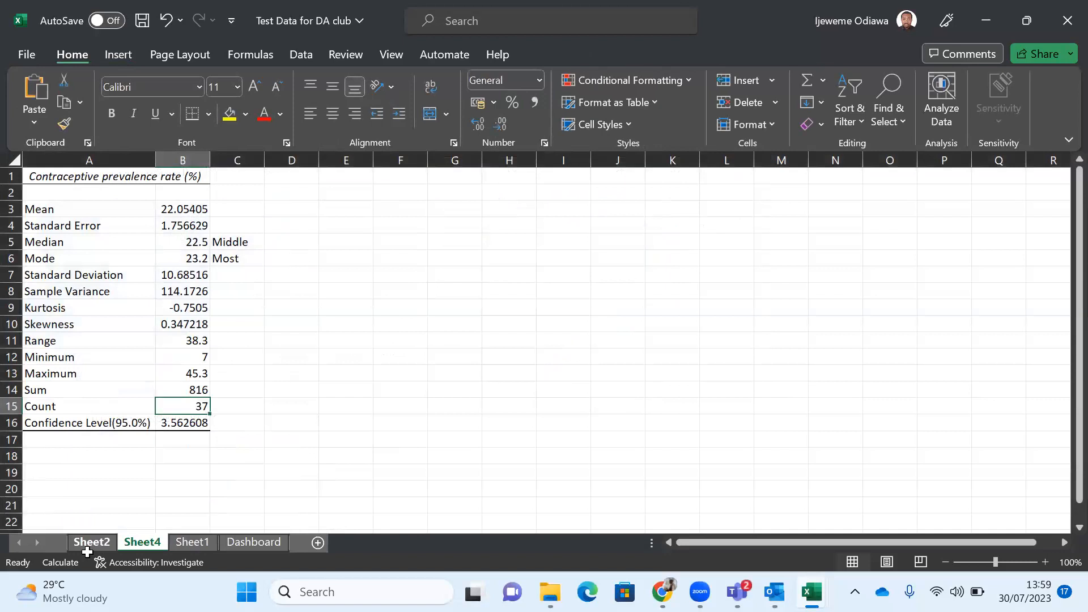
click(90, 542)
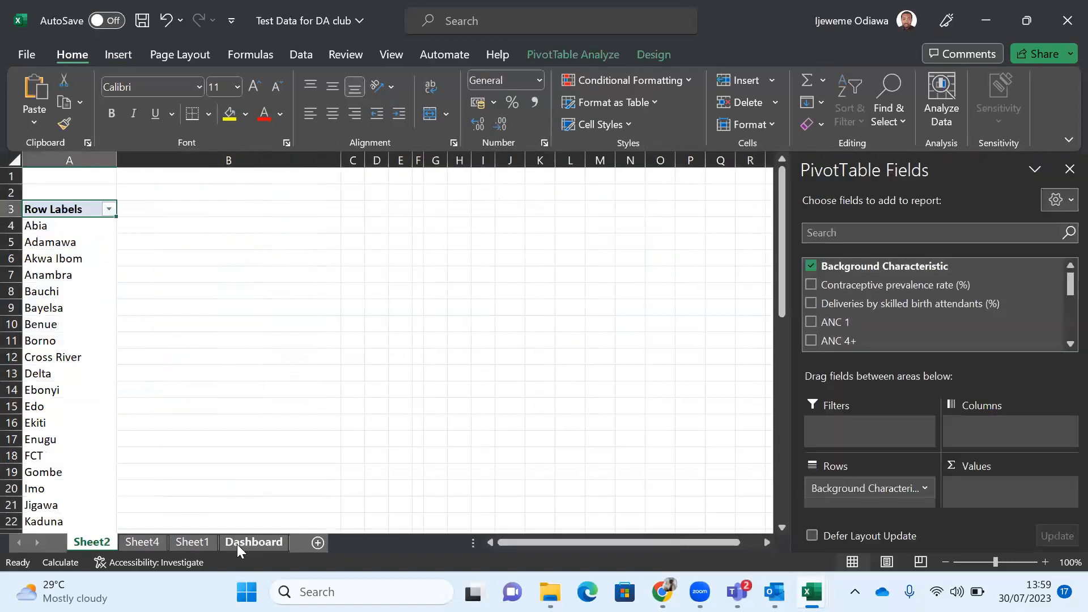
click(192, 542)
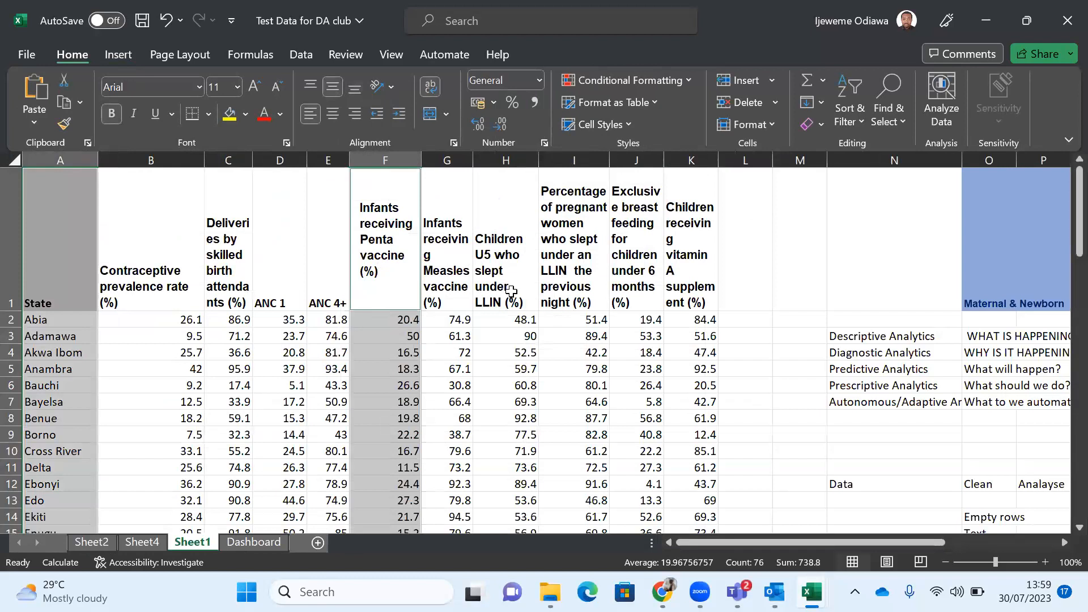
scroll(510, 291, right, 2)
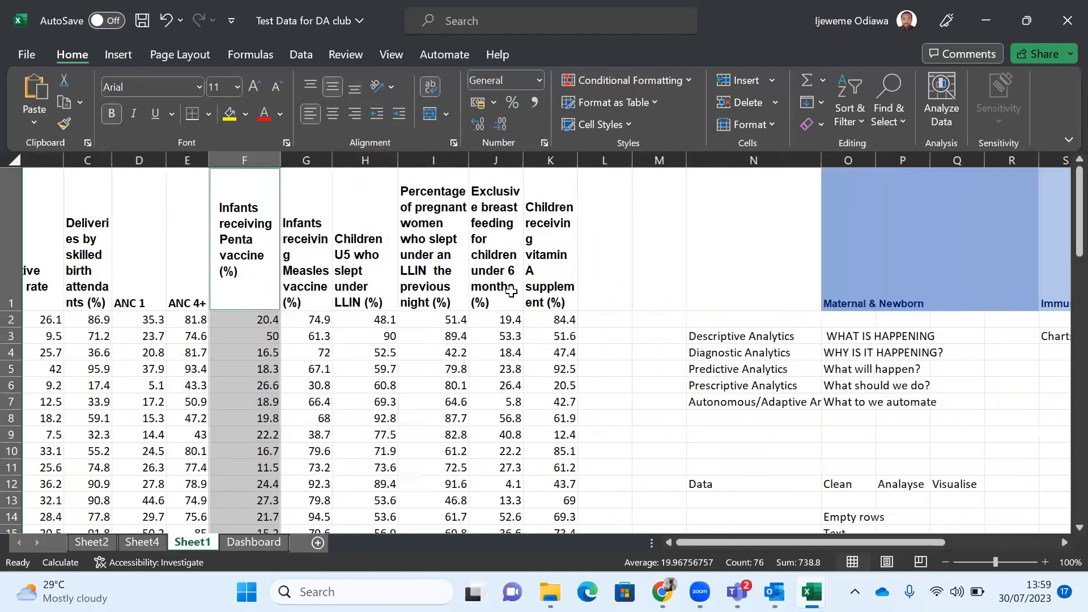
click(301, 268)
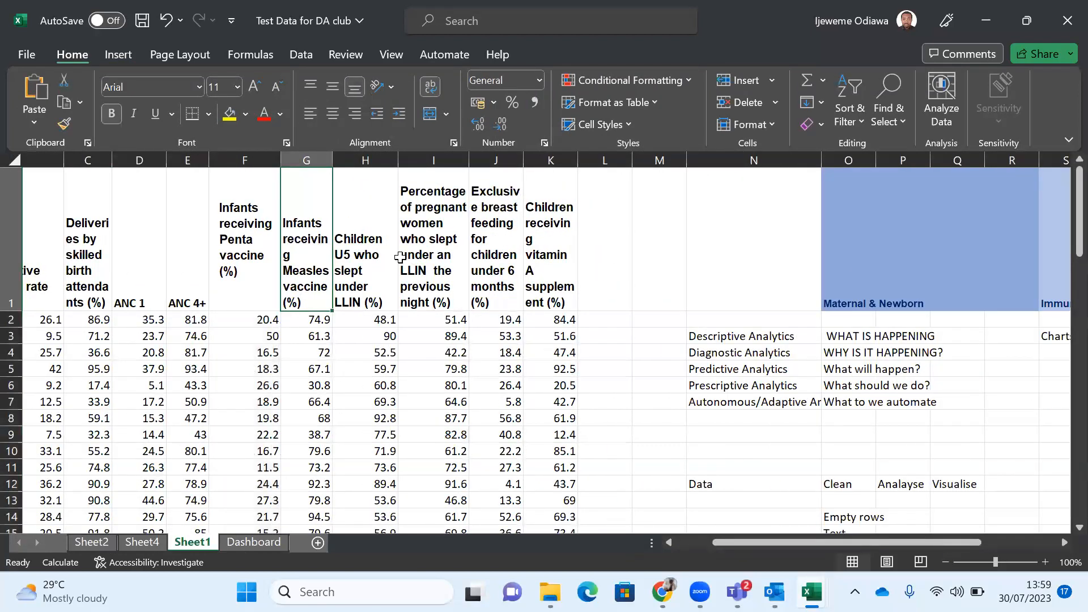
scroll(400, 257, right, 2)
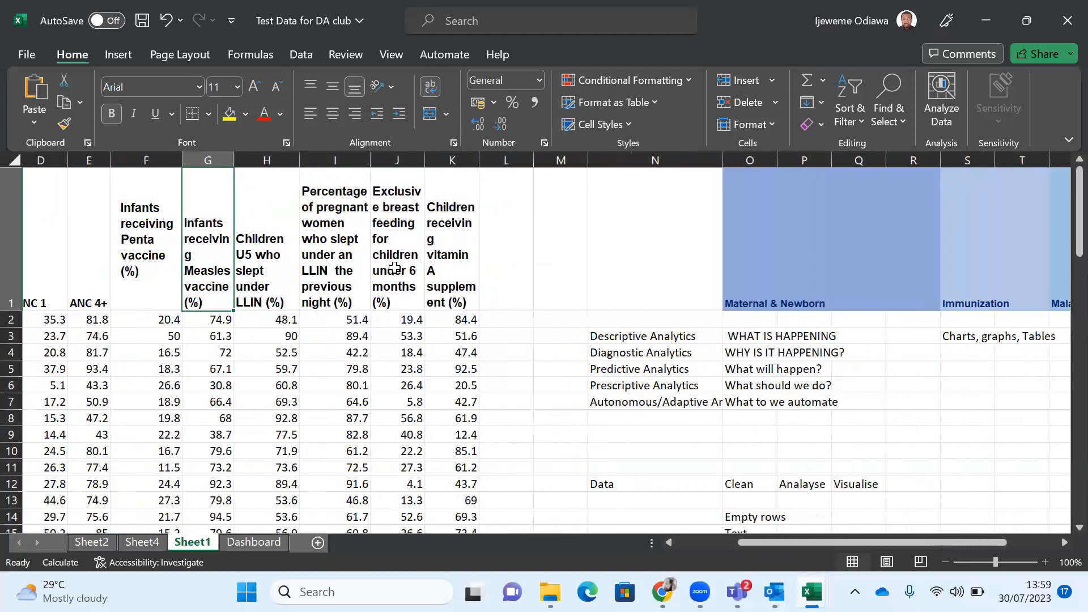
scroll(391, 272, left, 1)
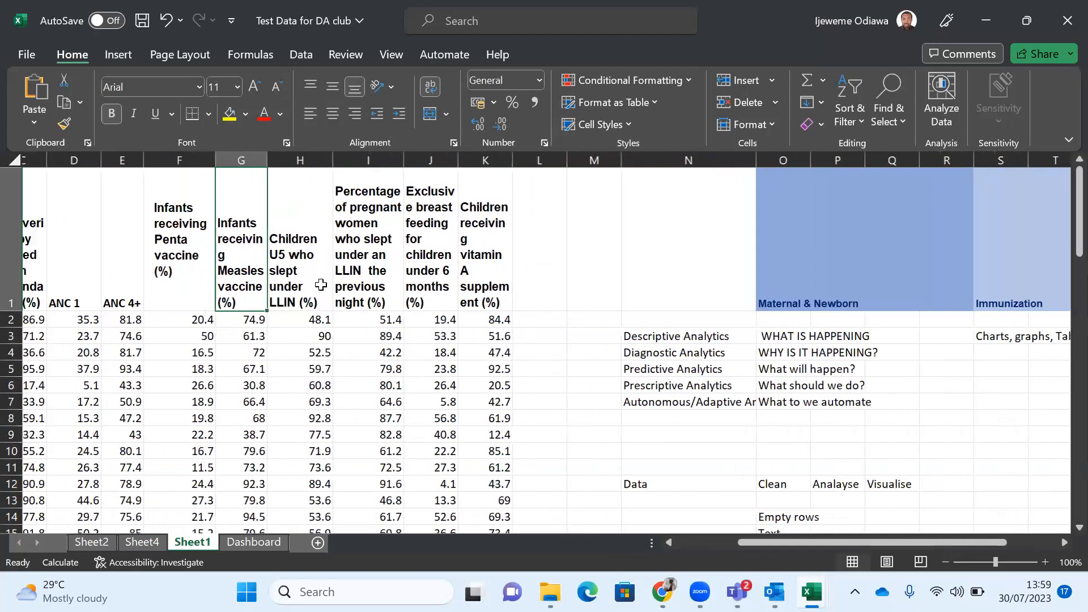
Step: Examine the pregnant women under LLIN column on Sheet1, comparing its row 56 and 57 figures with those for children U5 under LLIN
click(386, 278)
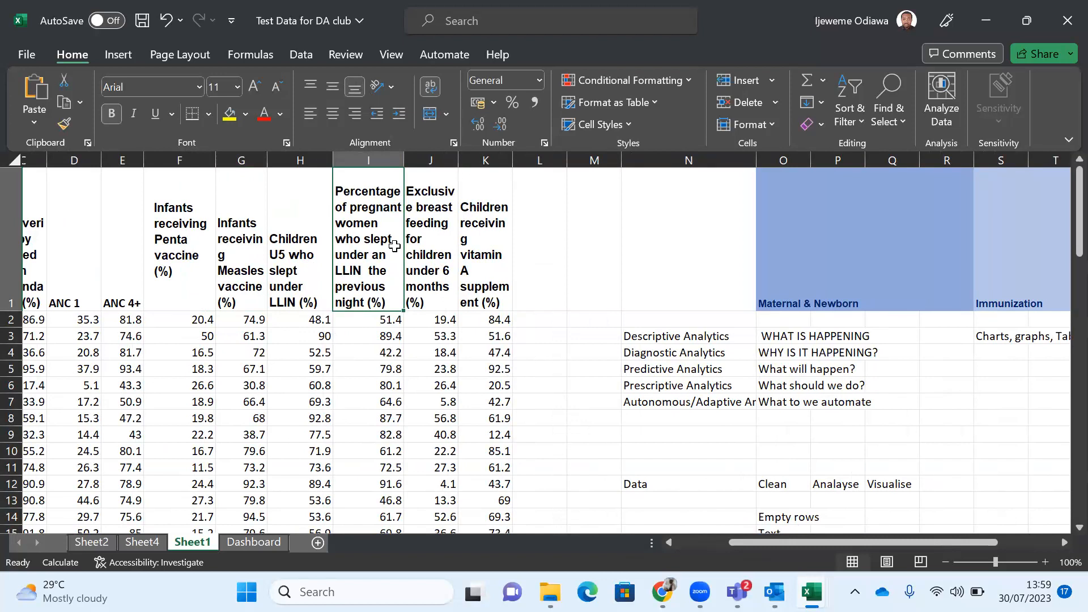
scroll(469, 374, down, 12)
scroll(470, 374, up, 12)
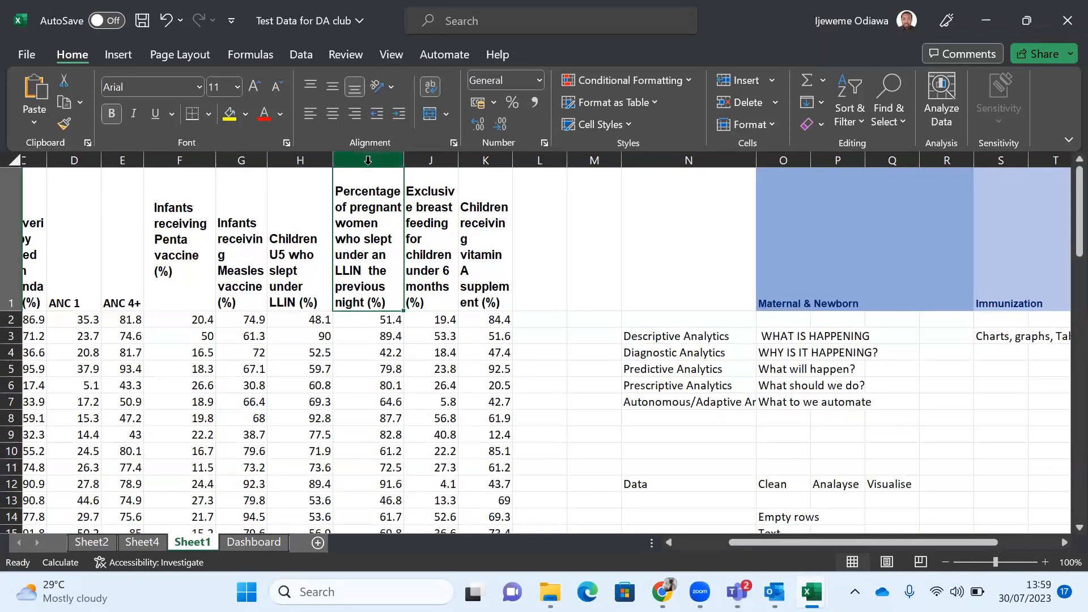
click(367, 161)
scroll(368, 160, down, 5)
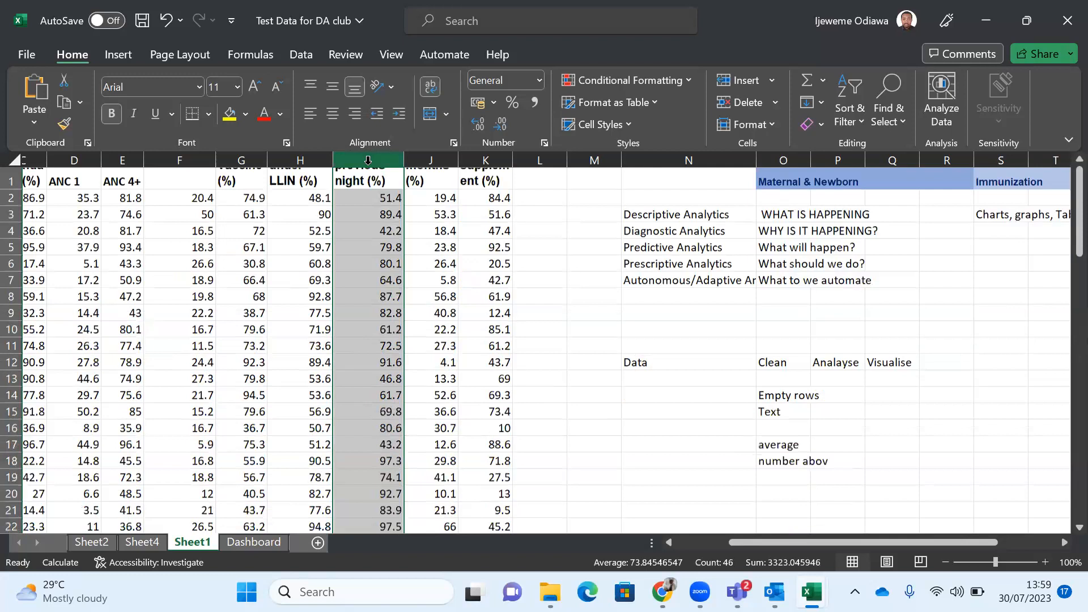
scroll(368, 160, down, 12)
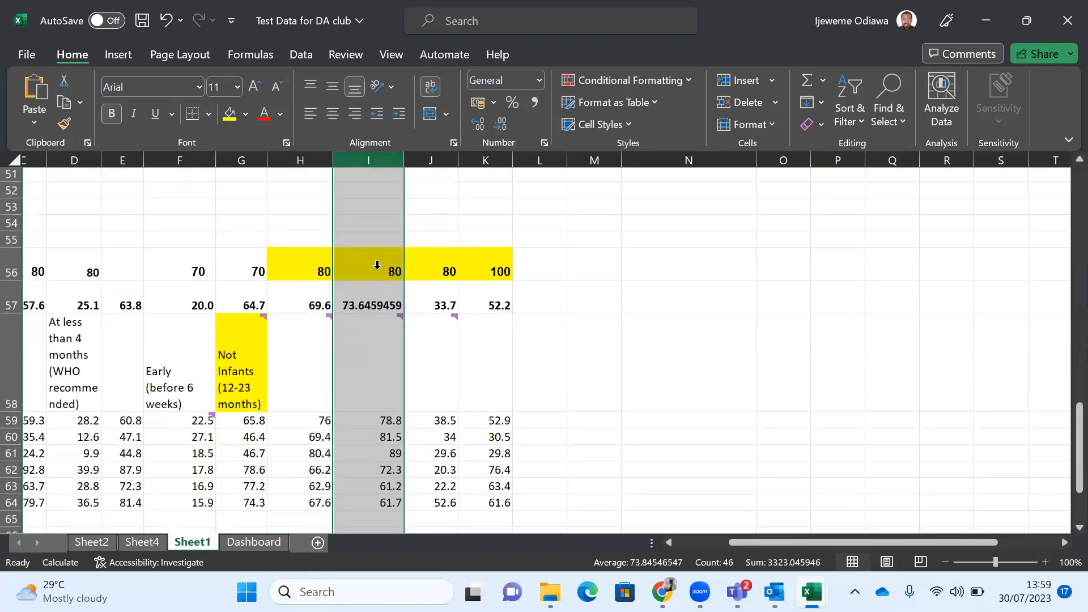
click(377, 265)
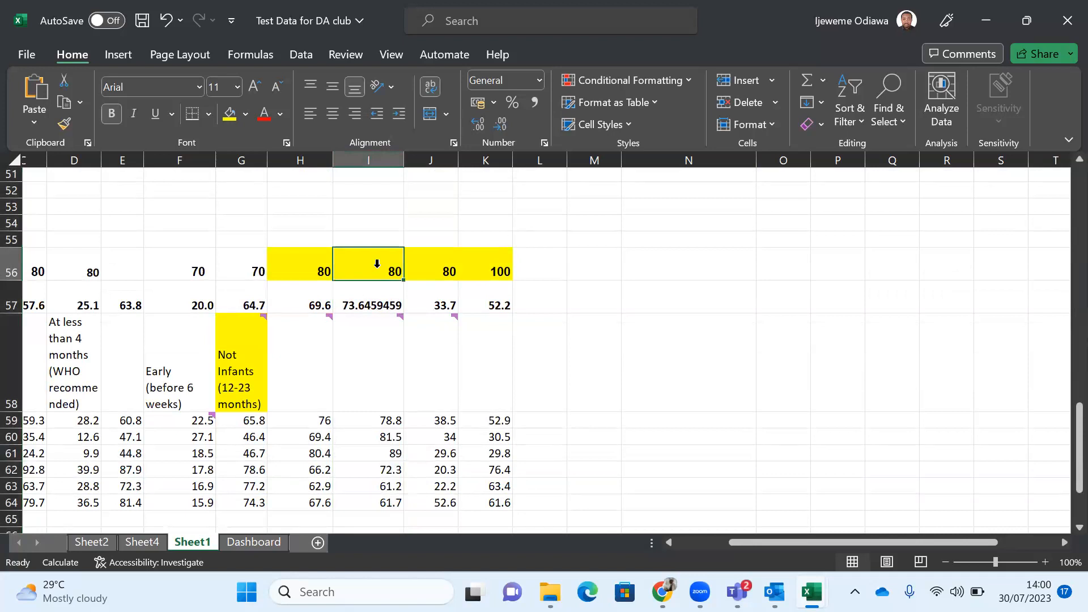
click(292, 261)
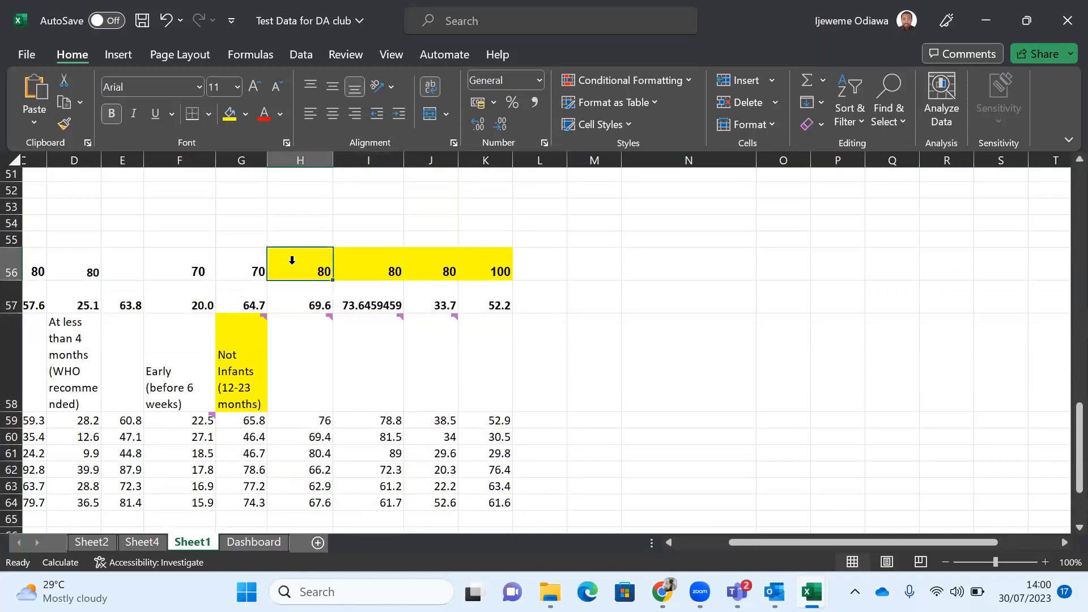
click(382, 301)
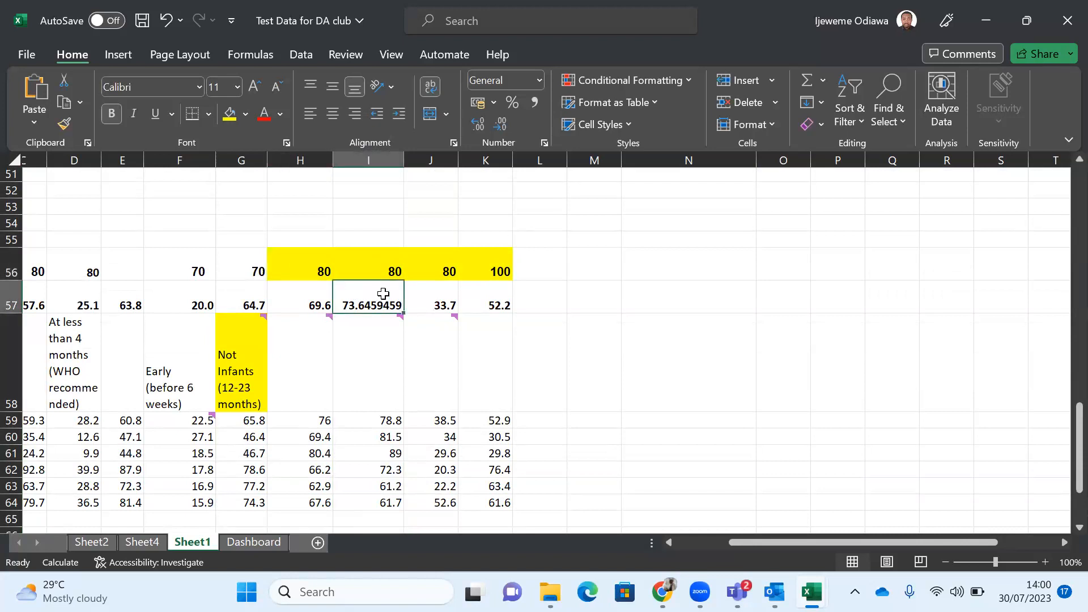
click(314, 303)
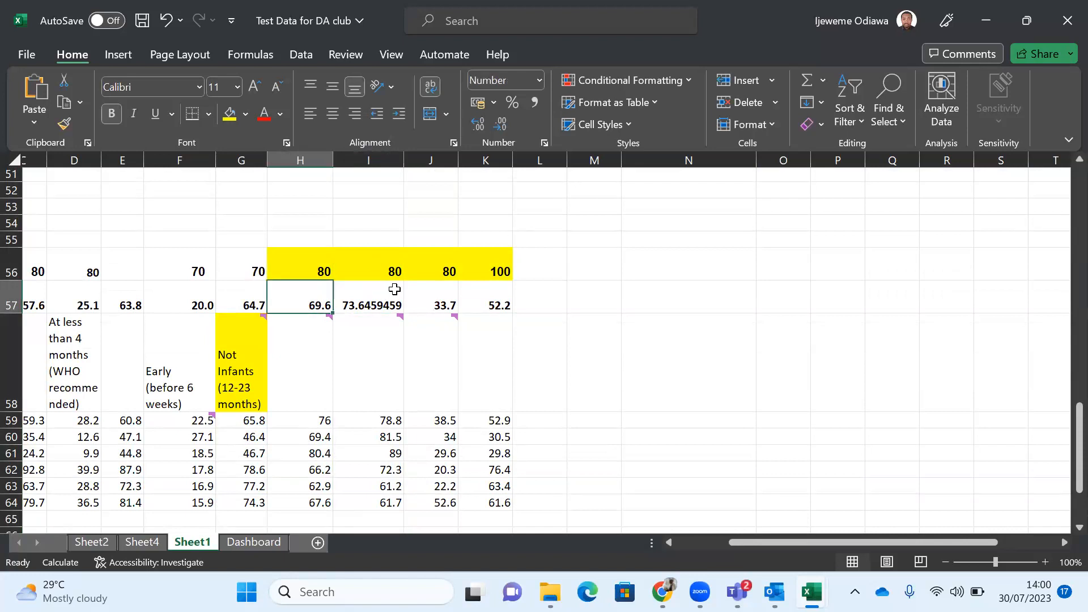
scroll(395, 289, up, 17)
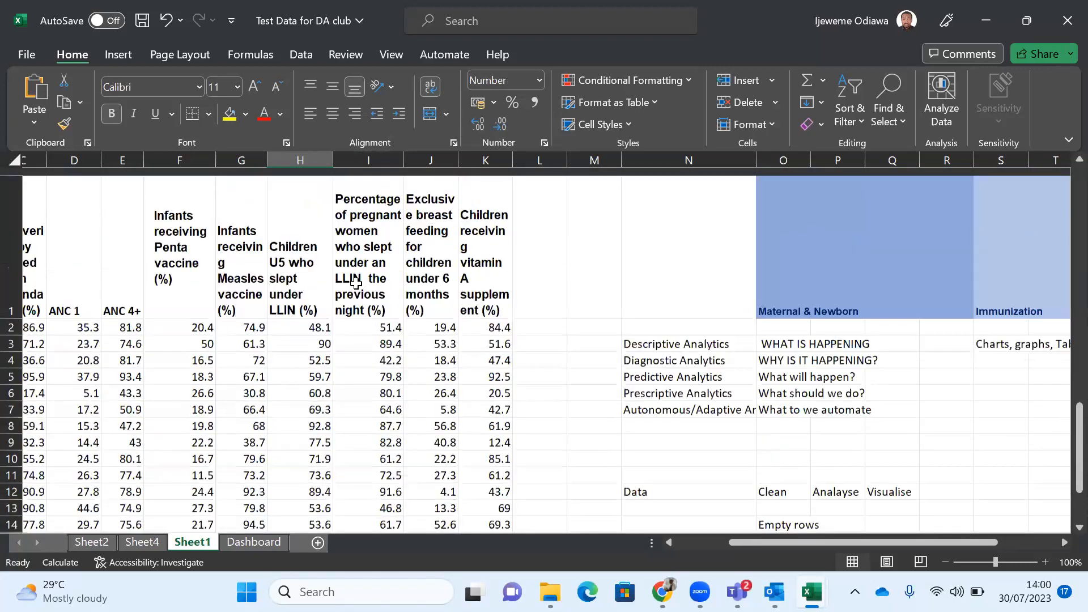
scroll(362, 280, down, 1)
scroll(366, 277, left, 3)
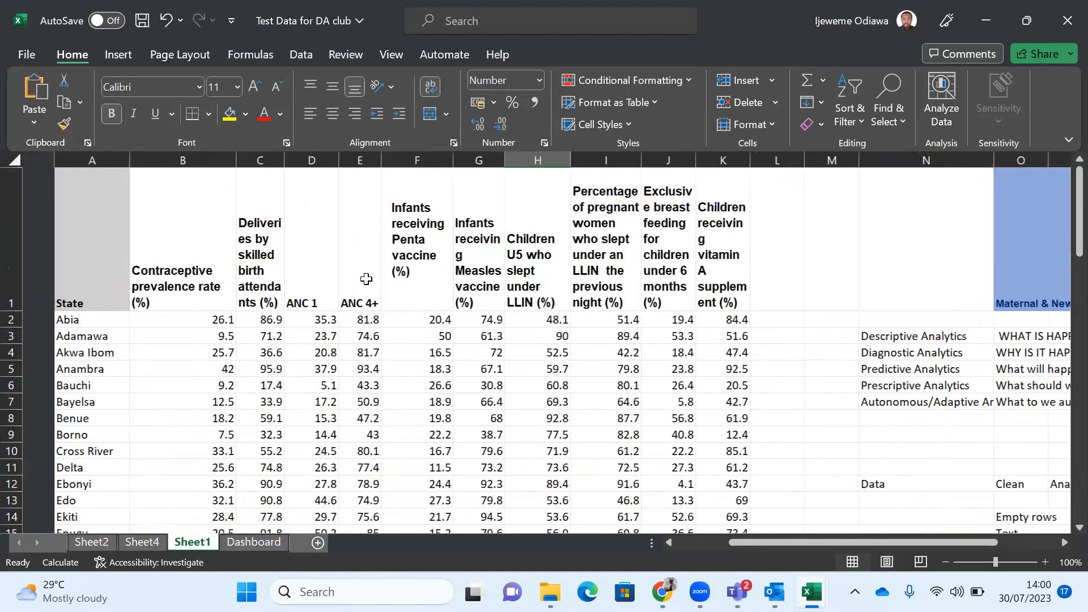
click(70, 217)
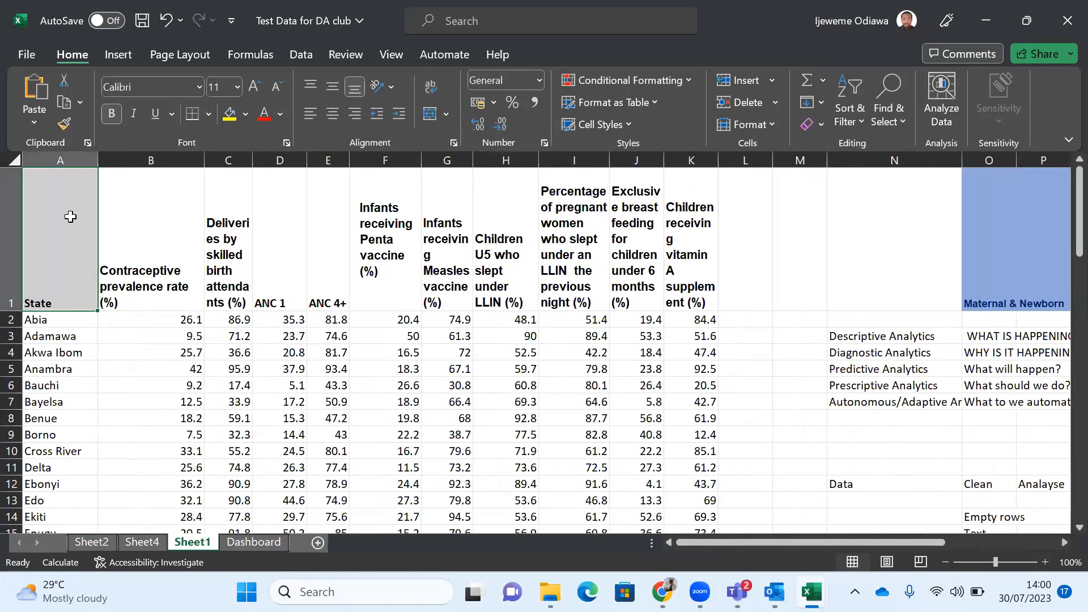
key(ctrl+shift+Down)
scroll(662, 239, up, 8)
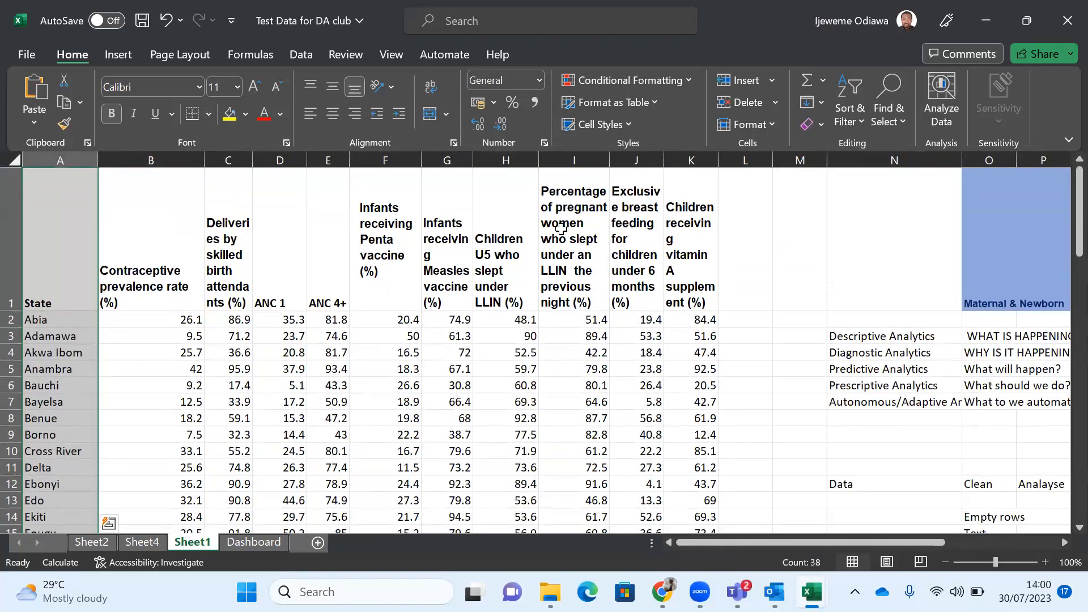
click(561, 230)
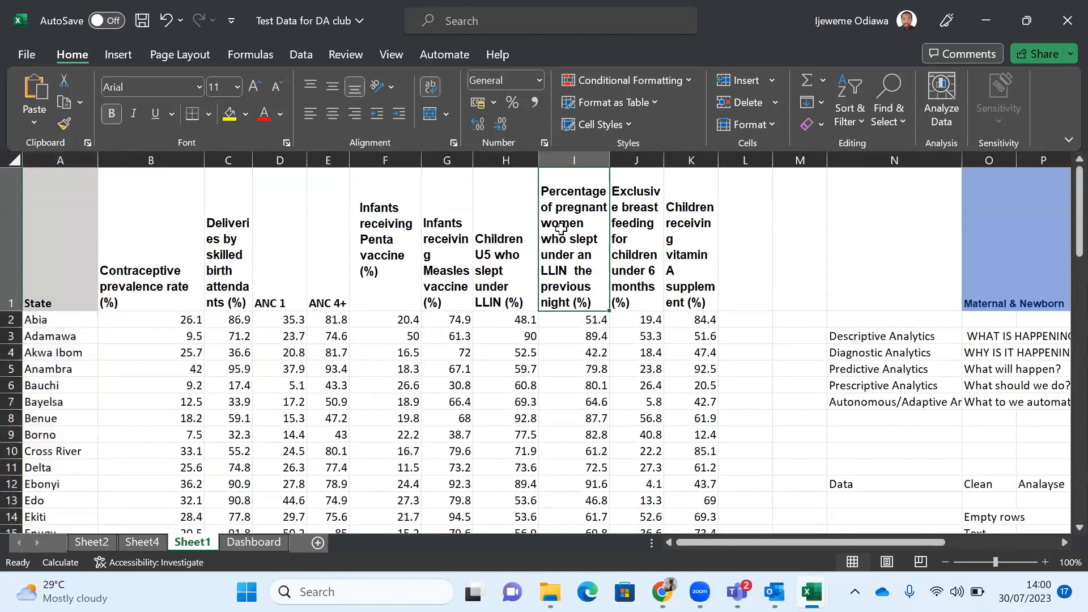
Step: Insert a filled map chart from the State column and the percentage of pregnant women who slept under an LLIN column, including headers through FCT
click(68, 257)
key(ctrl+shift+Down)
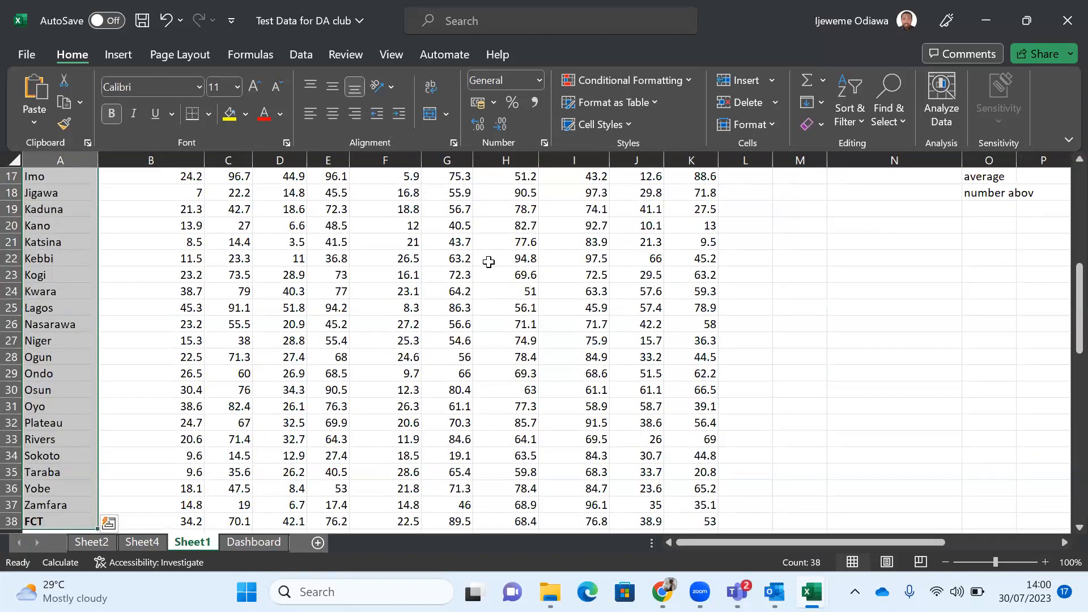
scroll(489, 262, up, 6)
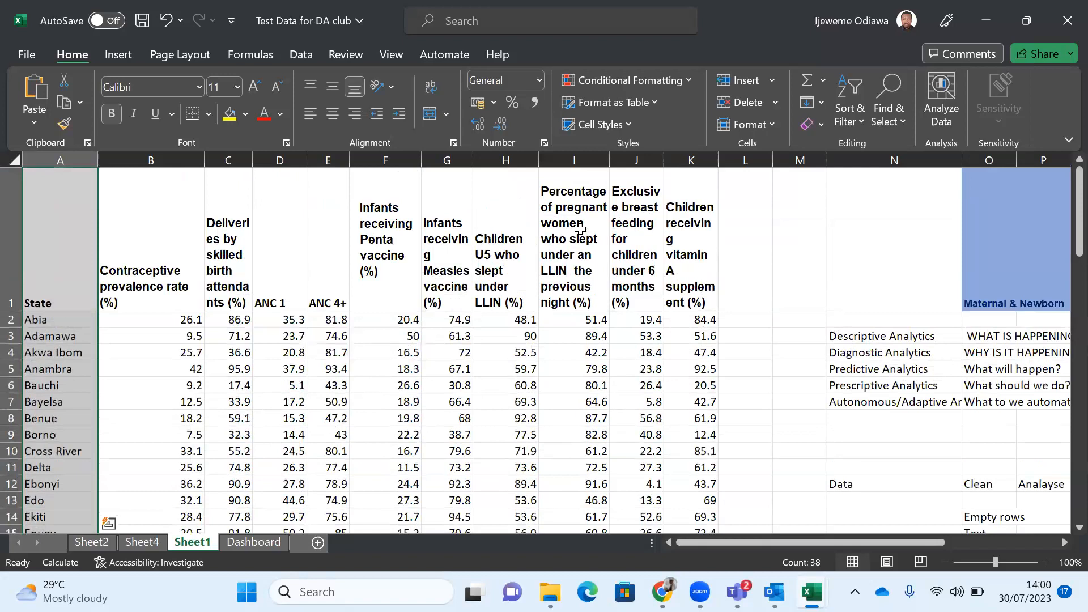
ctrl+click(580, 228)
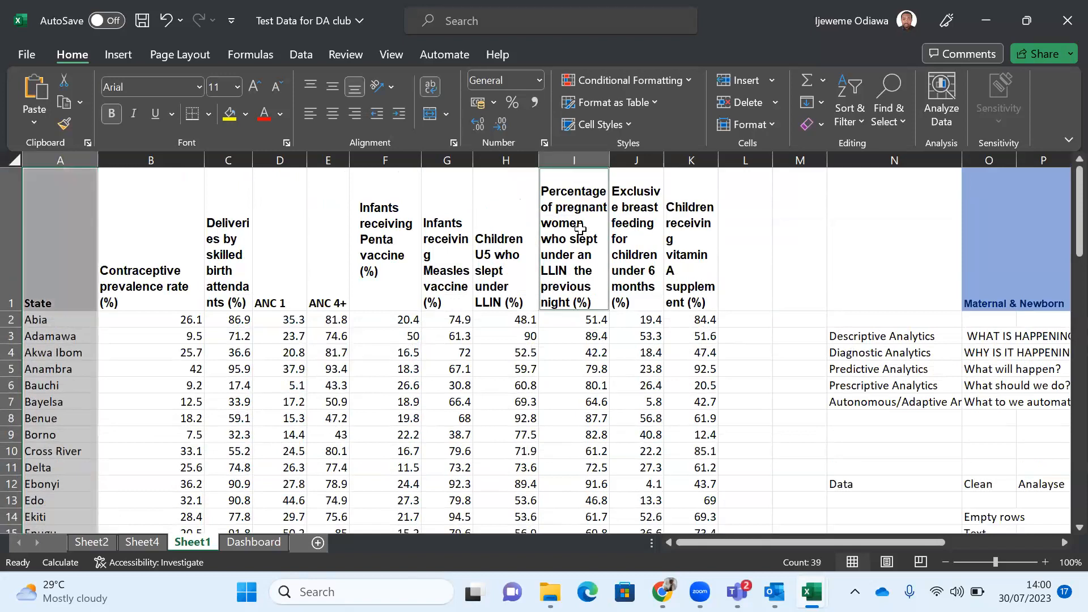
key(ctrl+shift+Down)
scroll(580, 229, up, 6)
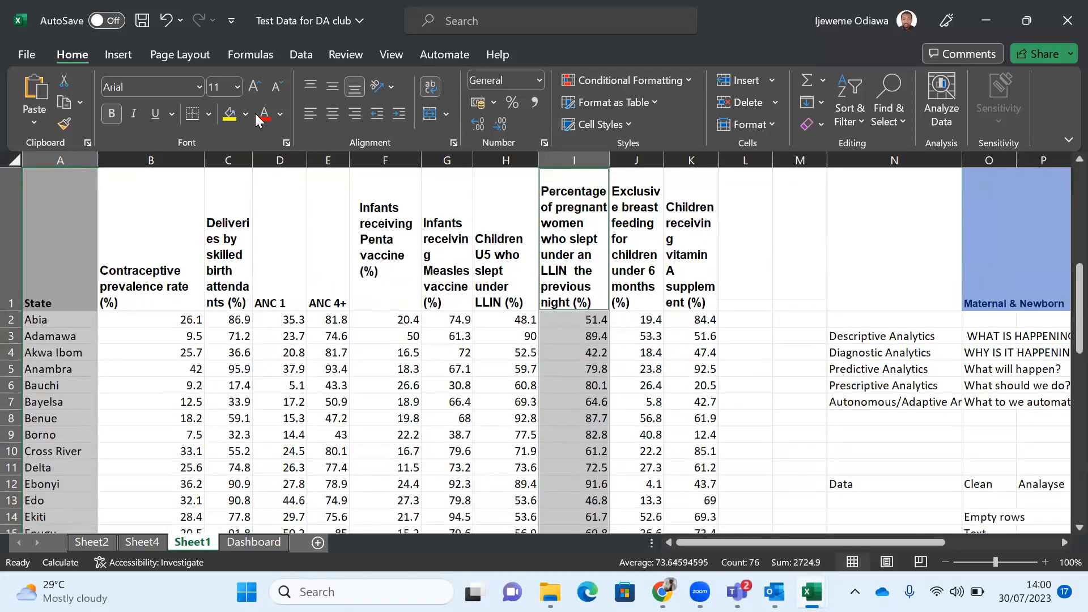
click(119, 56)
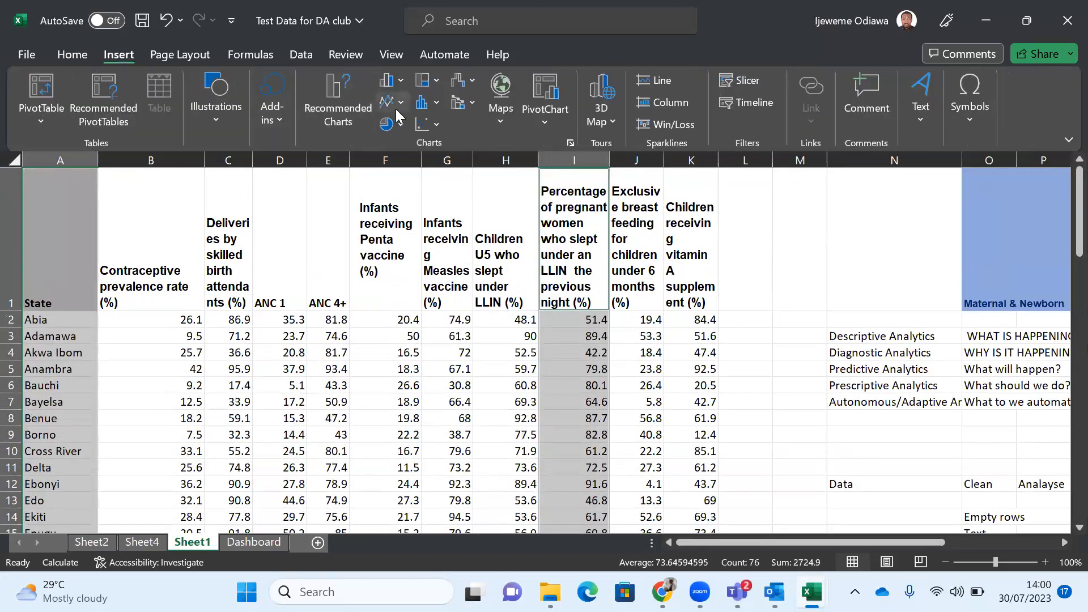
click(335, 106)
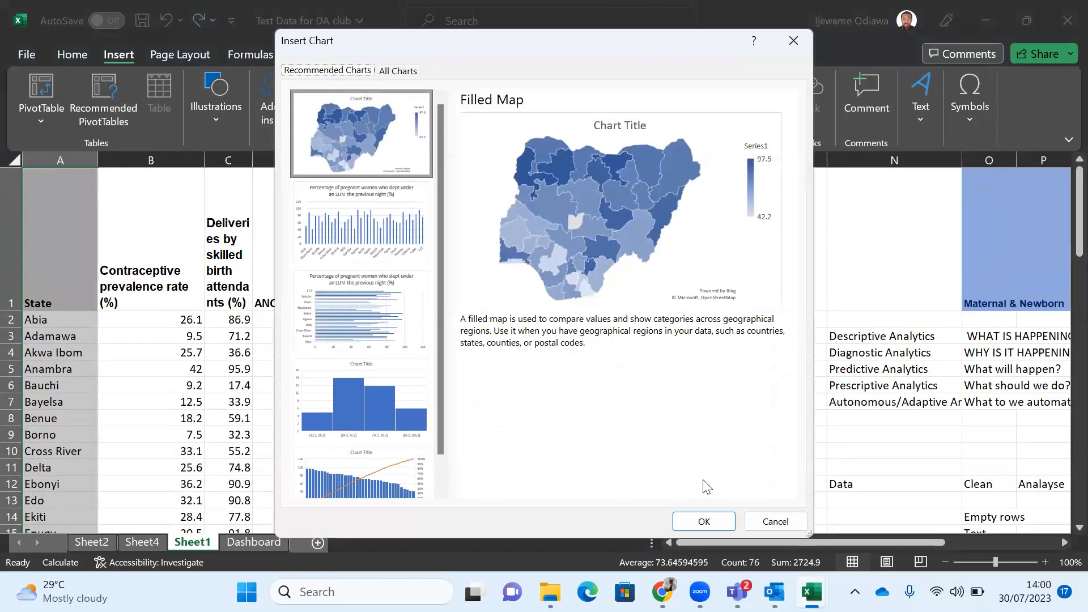
click(703, 522)
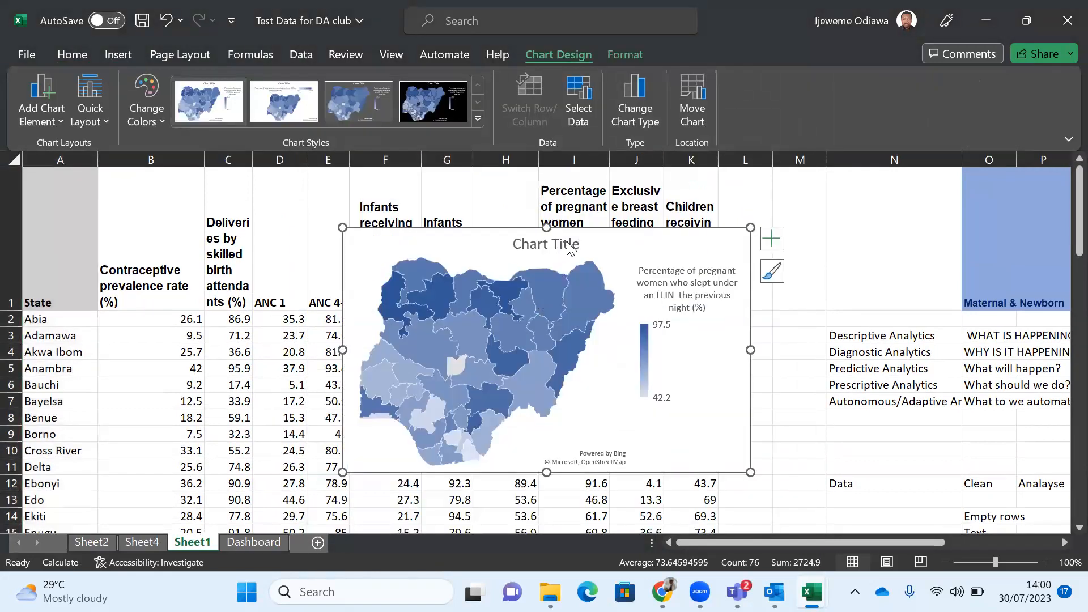
Step: Title the new map chart "Pregnant Women under LLIN"
double_click(564, 243)
drag(516, 243, 584, 246)
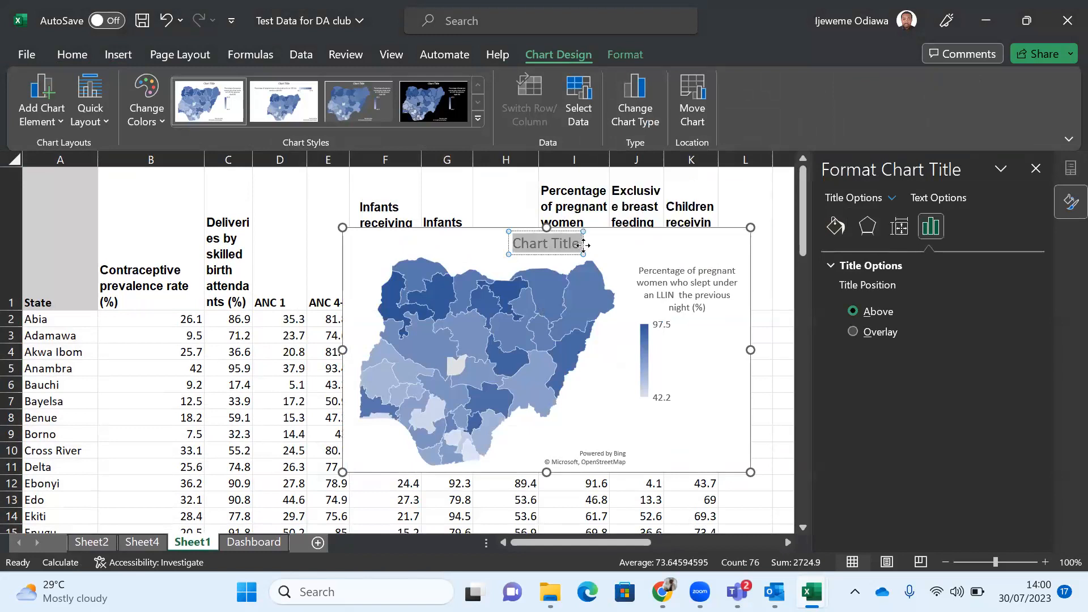
text(Pregnant Wo)
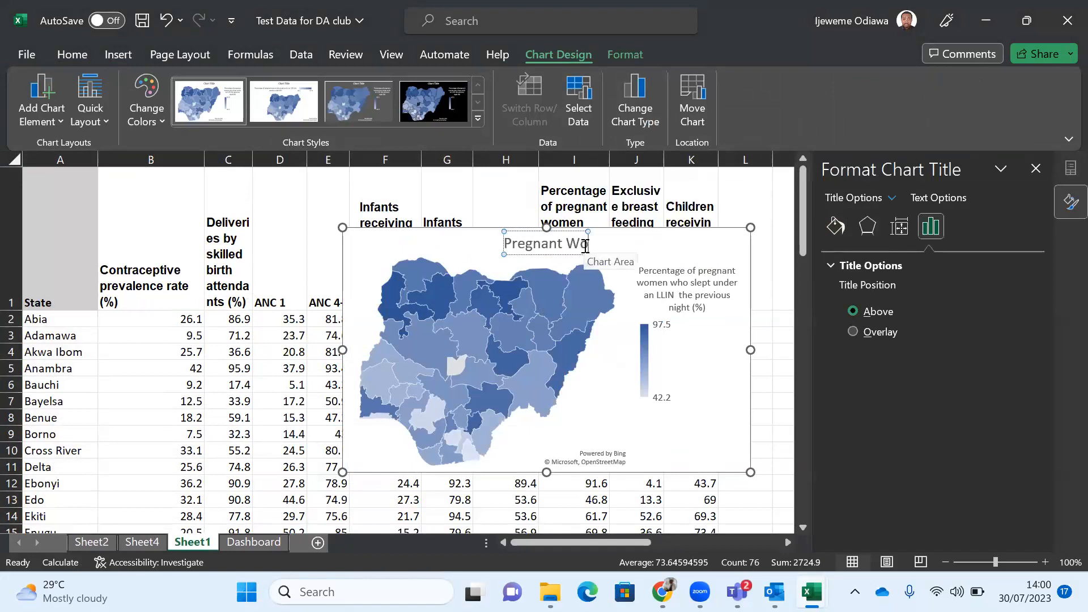
text(men under)
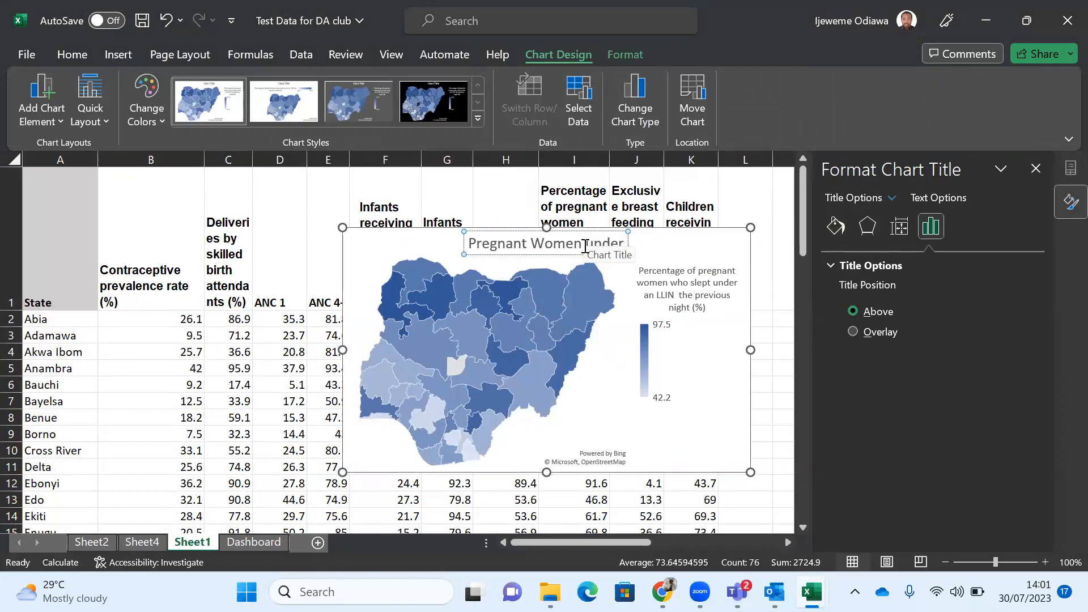
text(LLIN)
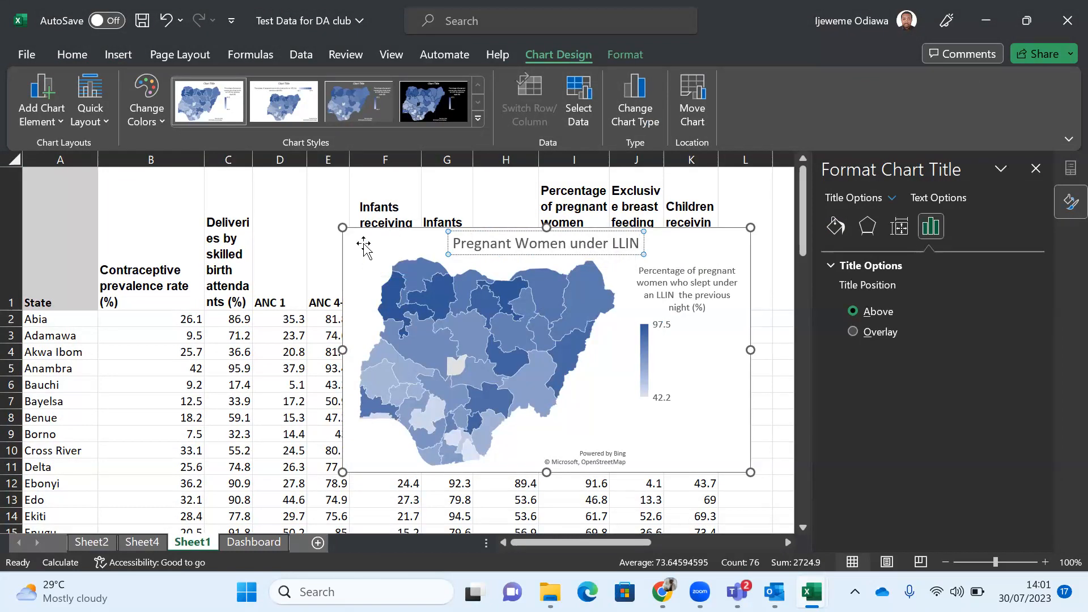
Step: Close the chart formatting pane and move the Pregnant Women under LLIN map from Sheet1 to the Dashboard sheet
click(360, 244)
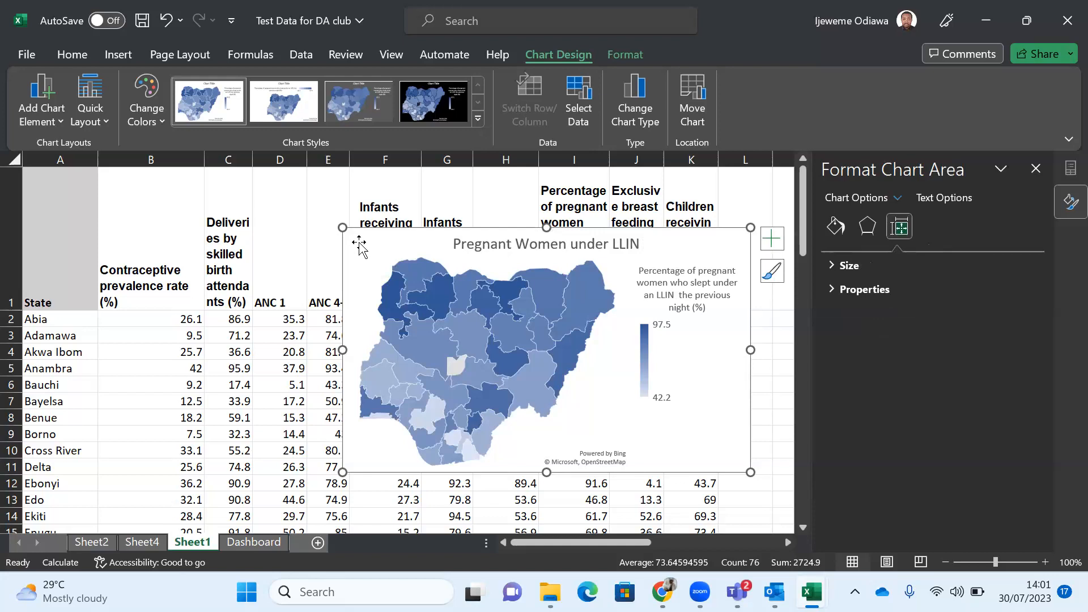
click(772, 239)
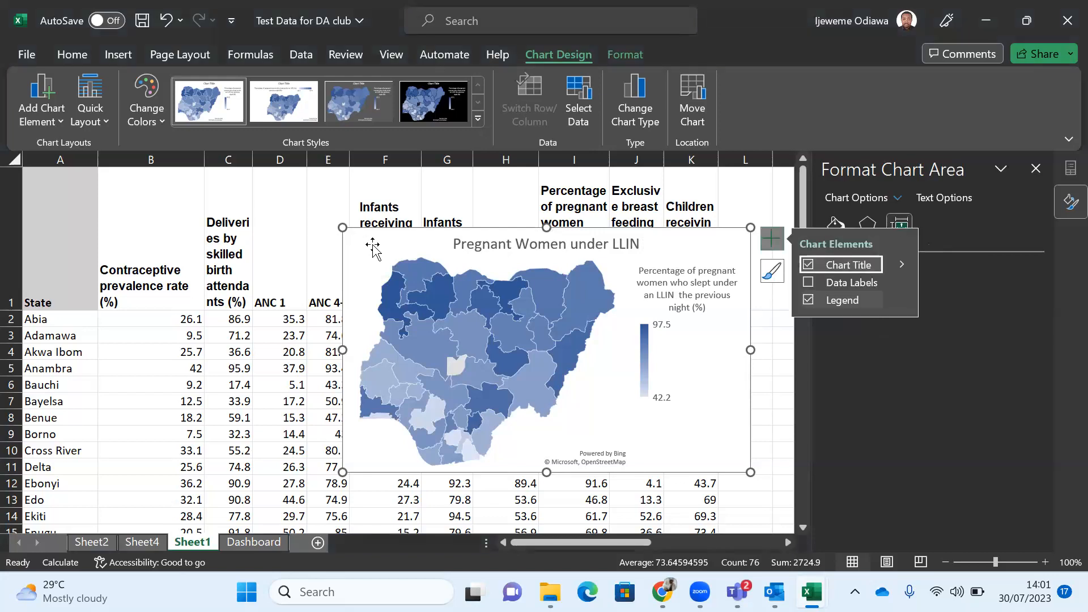
click(1035, 169)
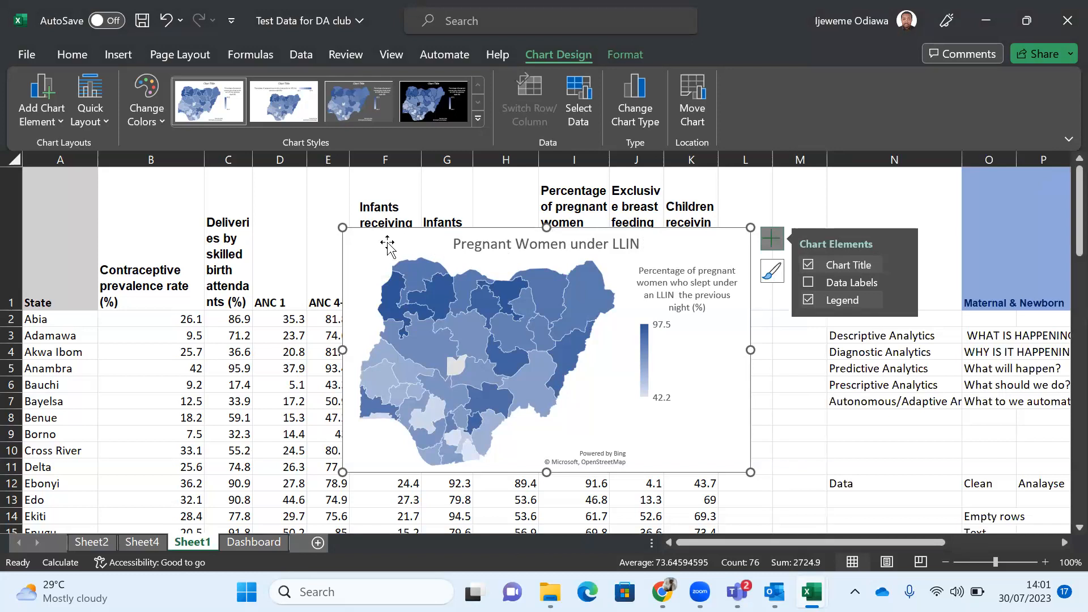
key(ctrl+x)
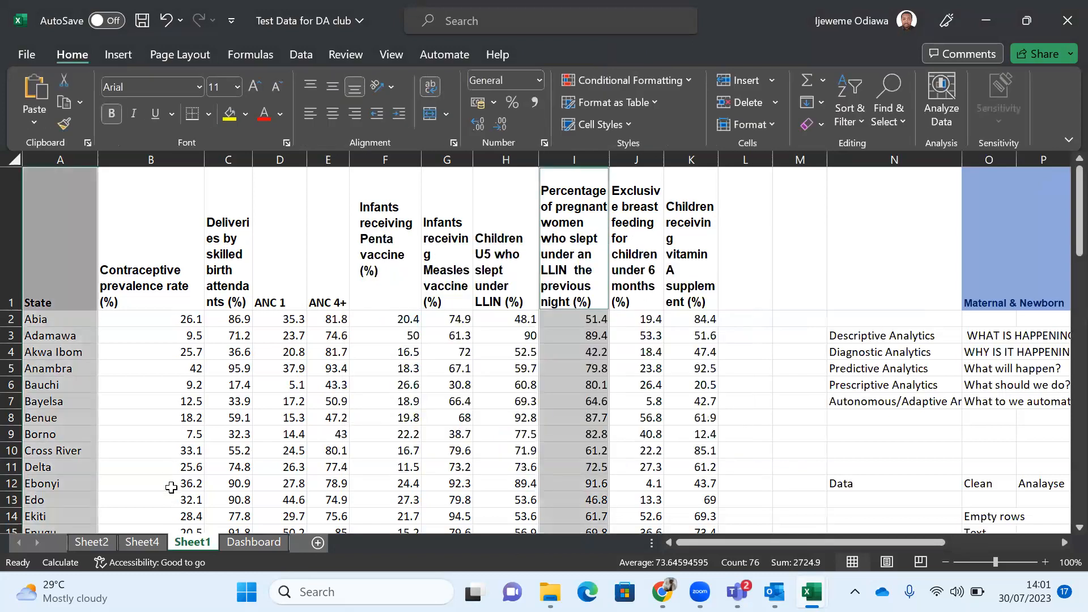
click(253, 543)
key(ctrl+v)
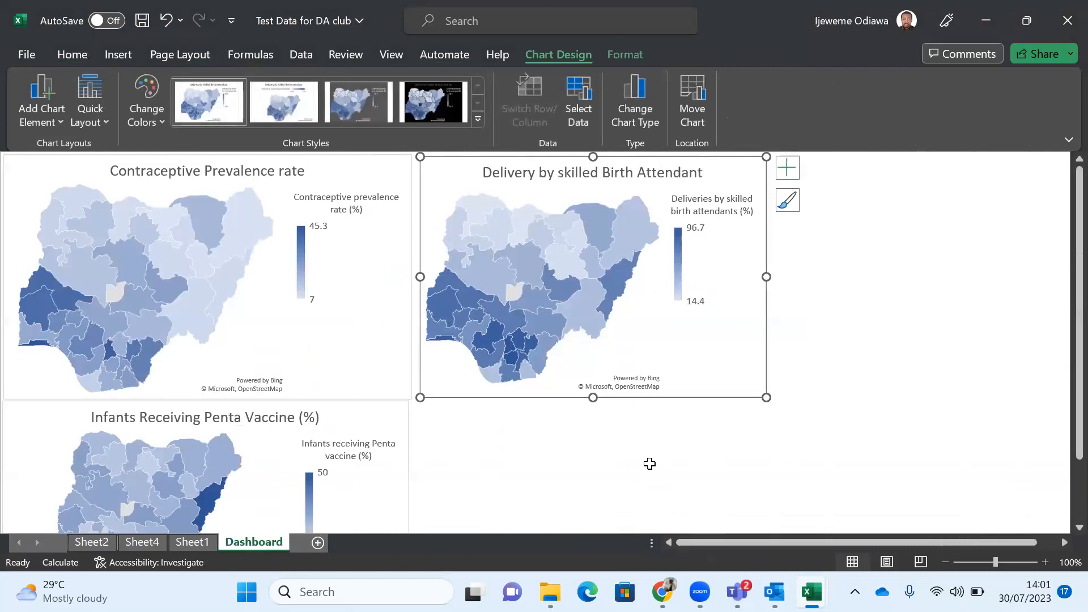
key(ctrl+v)
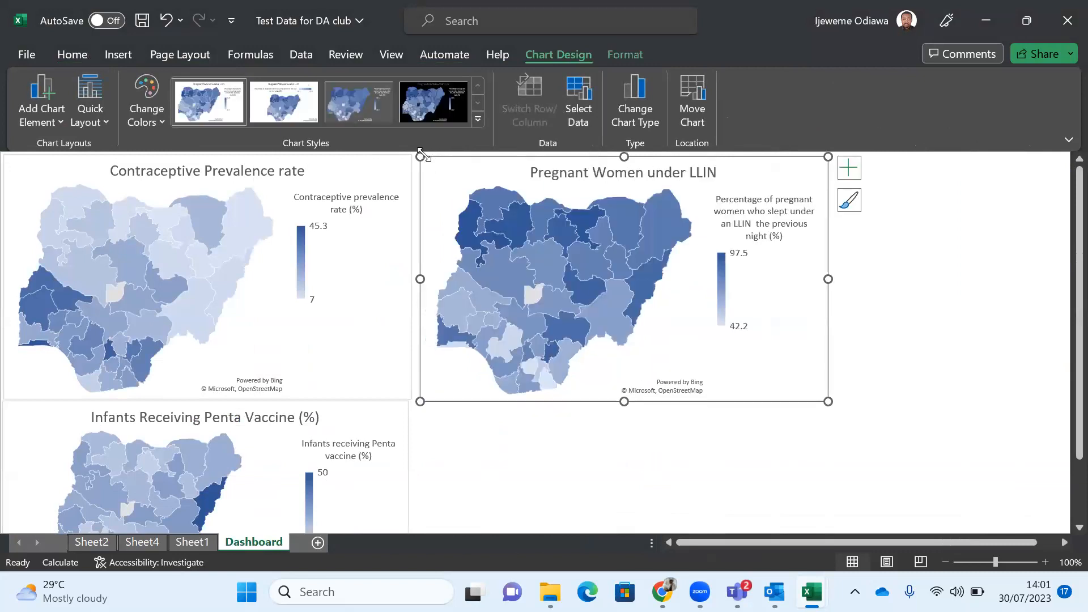
Step: Shrink the Pregnant Women under LLIN map and place it below the Delivery by skilled Birth Attendant map, beside the Penta vaccine map
drag(419, 155, 443, 420)
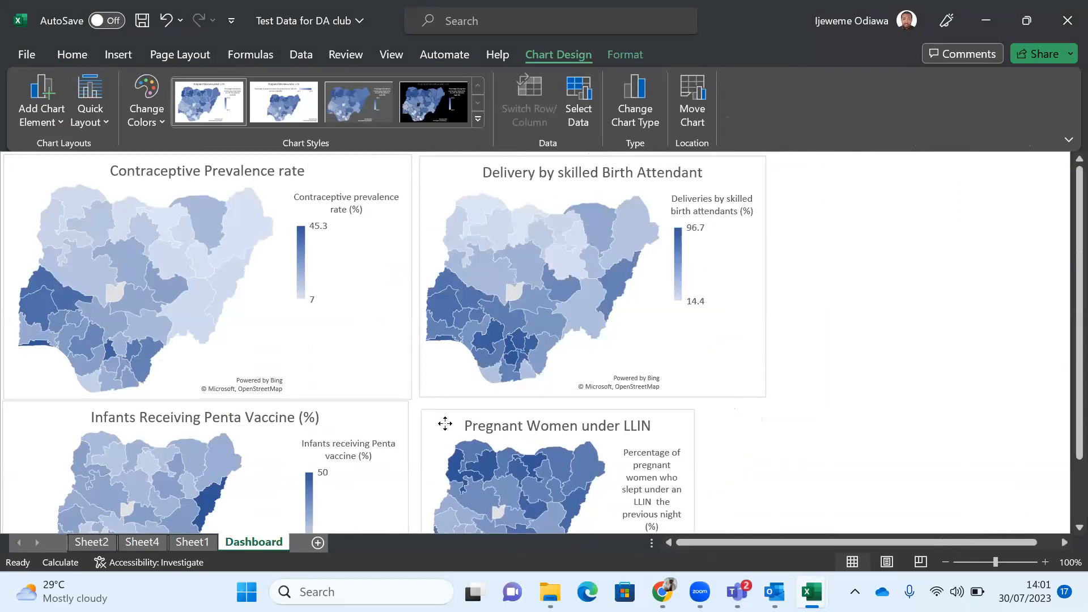
scroll(780, 418, down, 1)
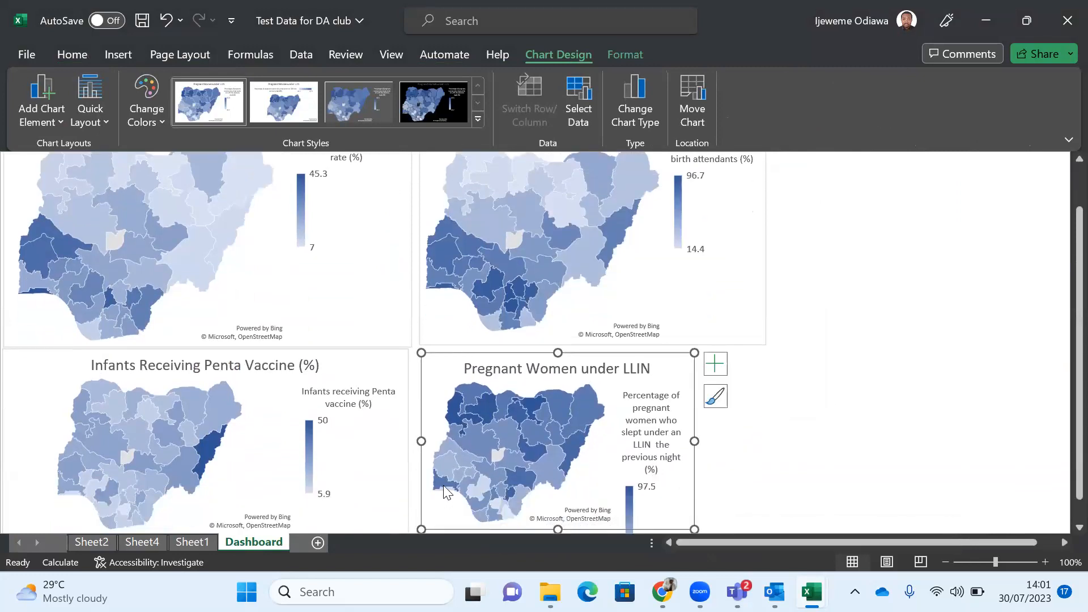
Step: Inspect individual states' values on the Pregnant Women under LLIN map, and return to Sheet1
mouse_move(444, 488)
mouse_move(503, 503)
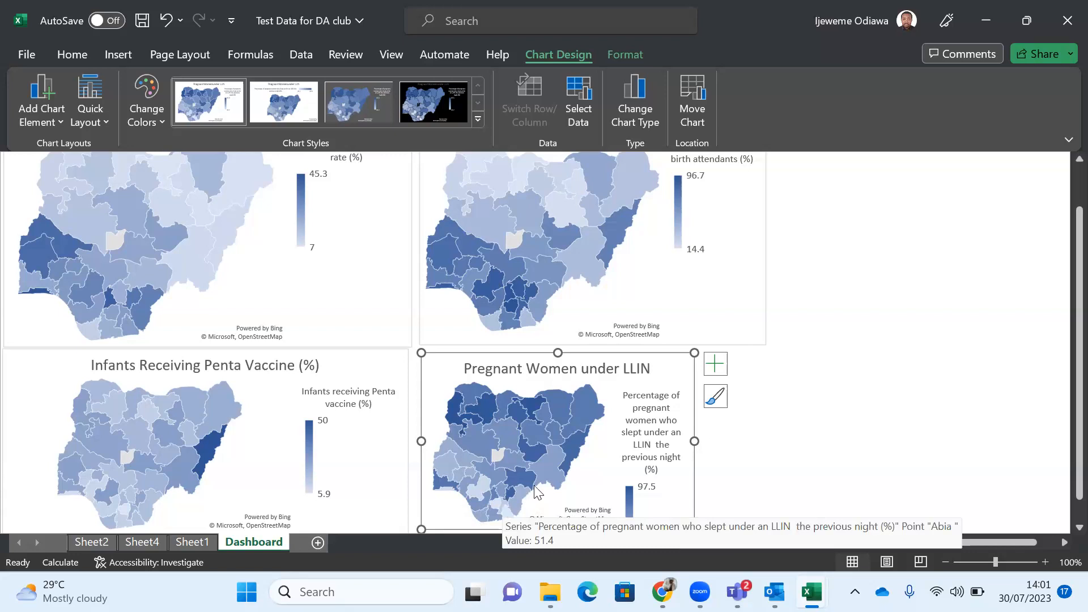
mouse_move(570, 453)
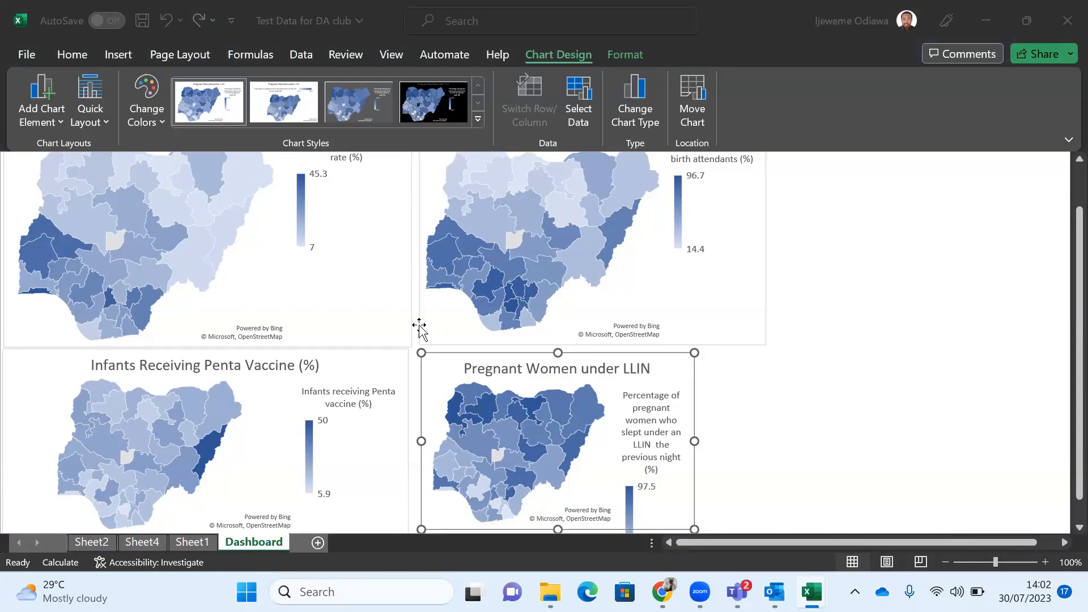
mouse_move(469, 461)
mouse_move(485, 480)
click(191, 540)
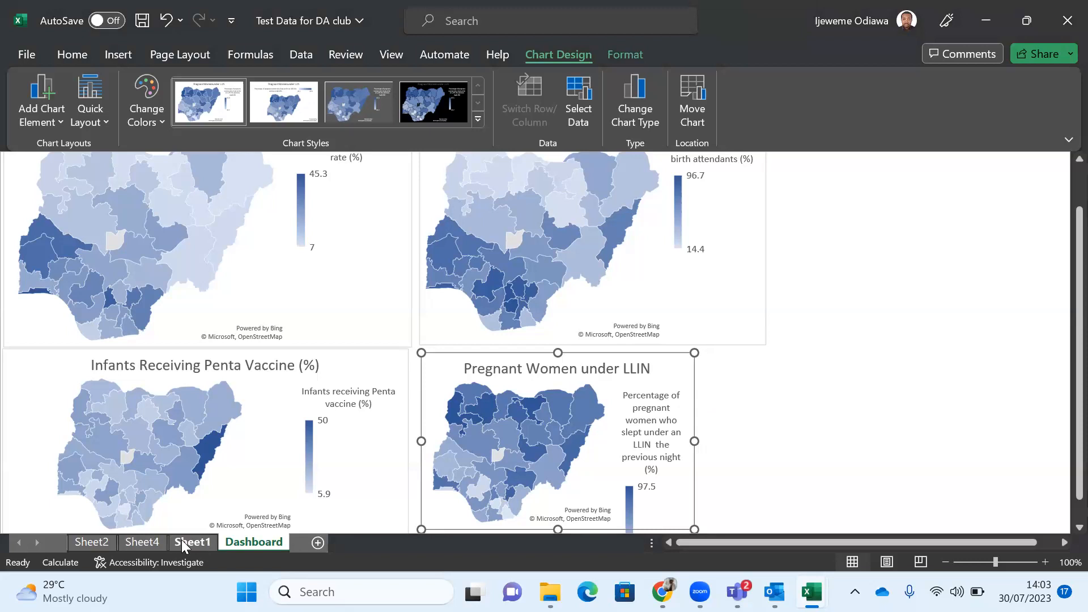
Step: Review the analytics types on Sheet1, covering the descriptive and diagnostic questions and the charts, graphs, tables note
click(182, 539)
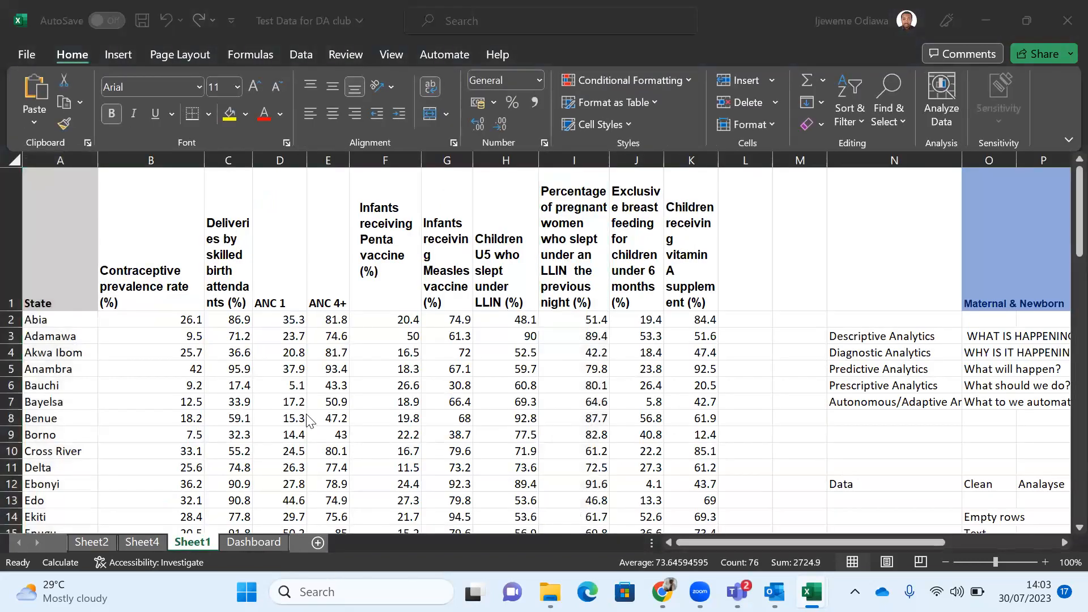
scroll(307, 420, right, 10)
scroll(306, 420, left, 10)
scroll(307, 420, right, 2)
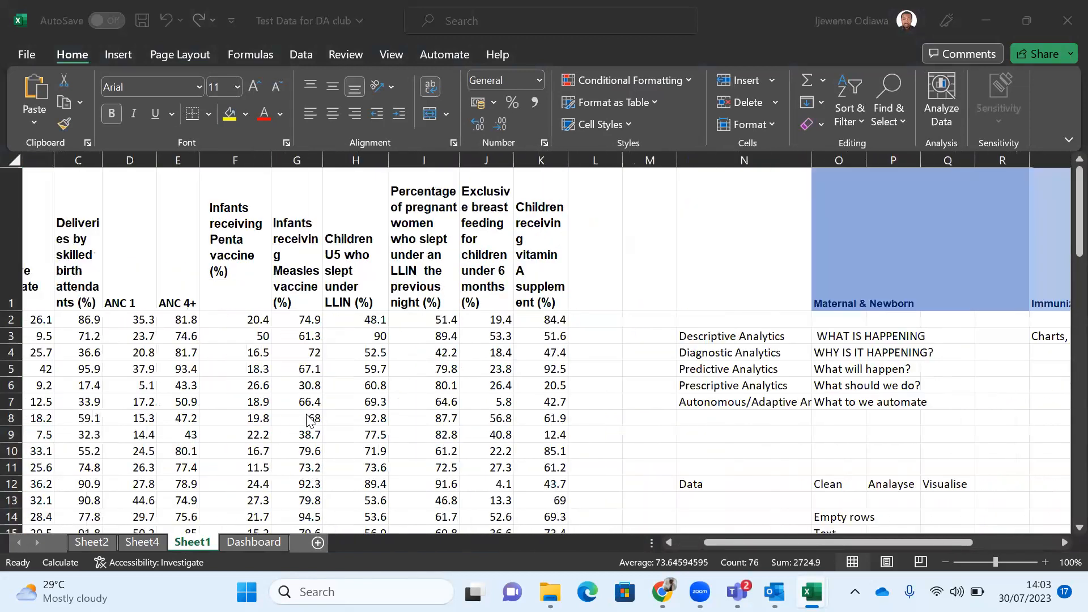
scroll(306, 420, right, 3)
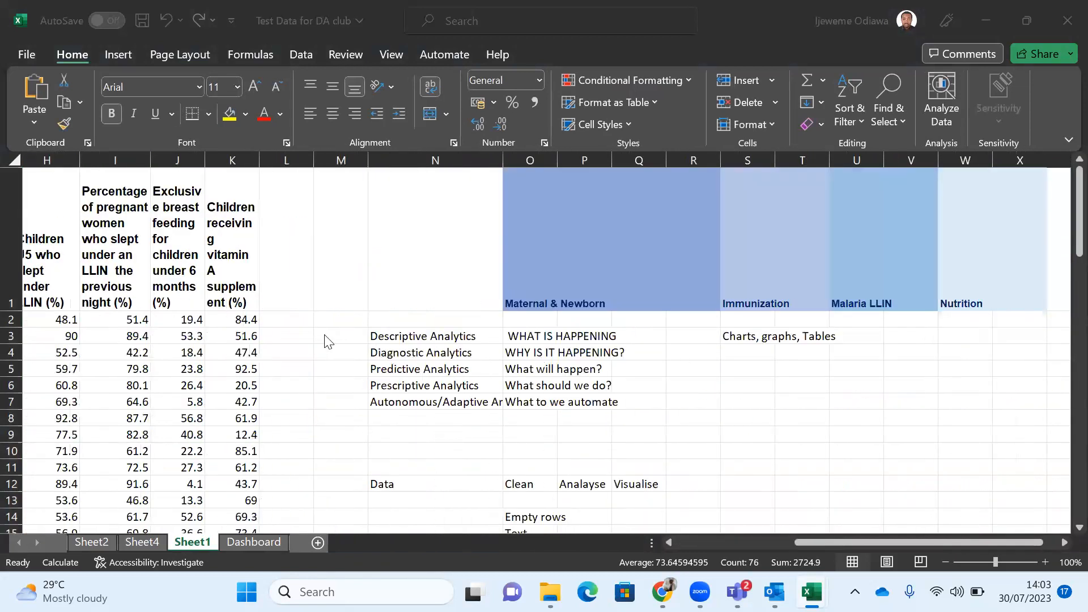
click(638, 316)
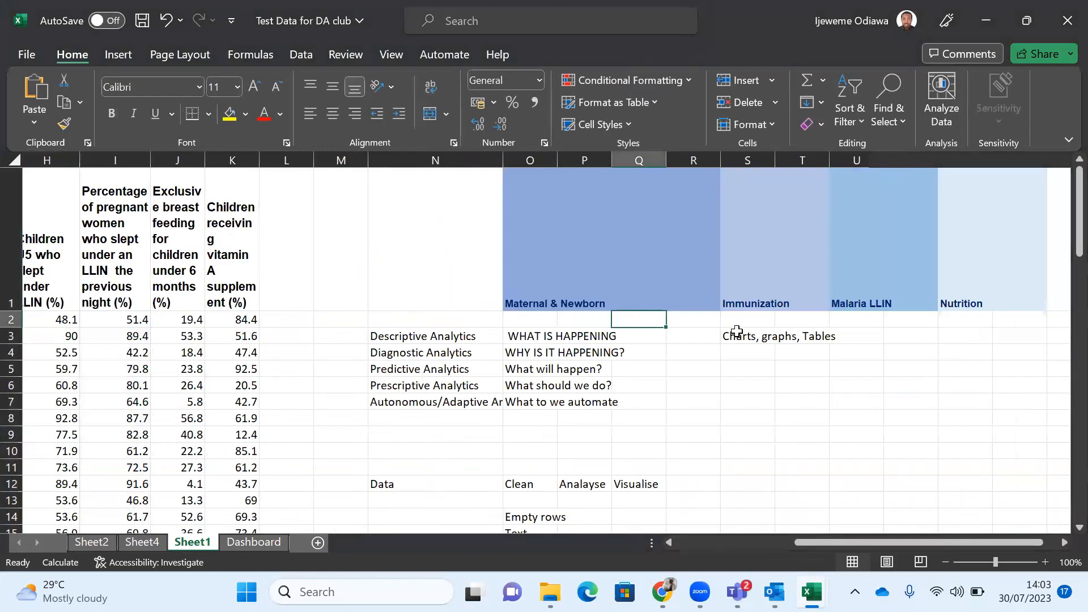
click(736, 334)
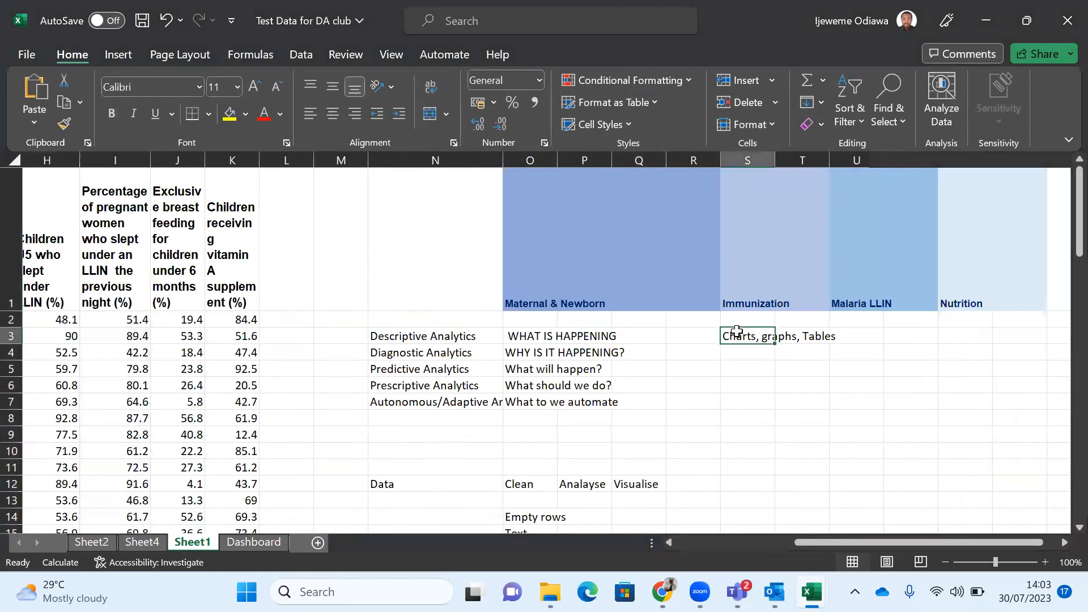
click(513, 335)
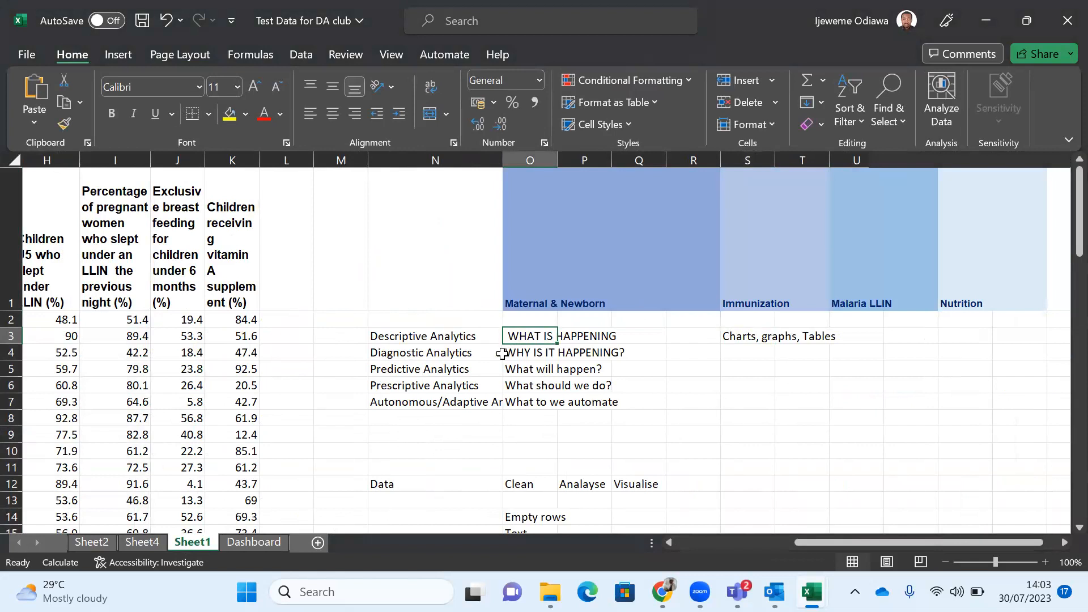
click(529, 351)
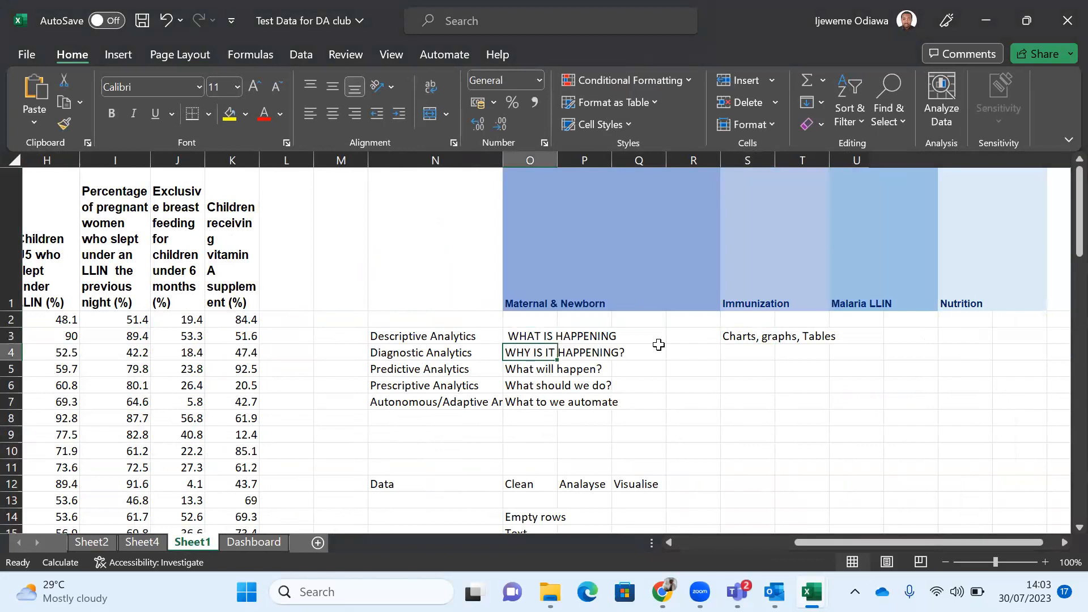
click(510, 339)
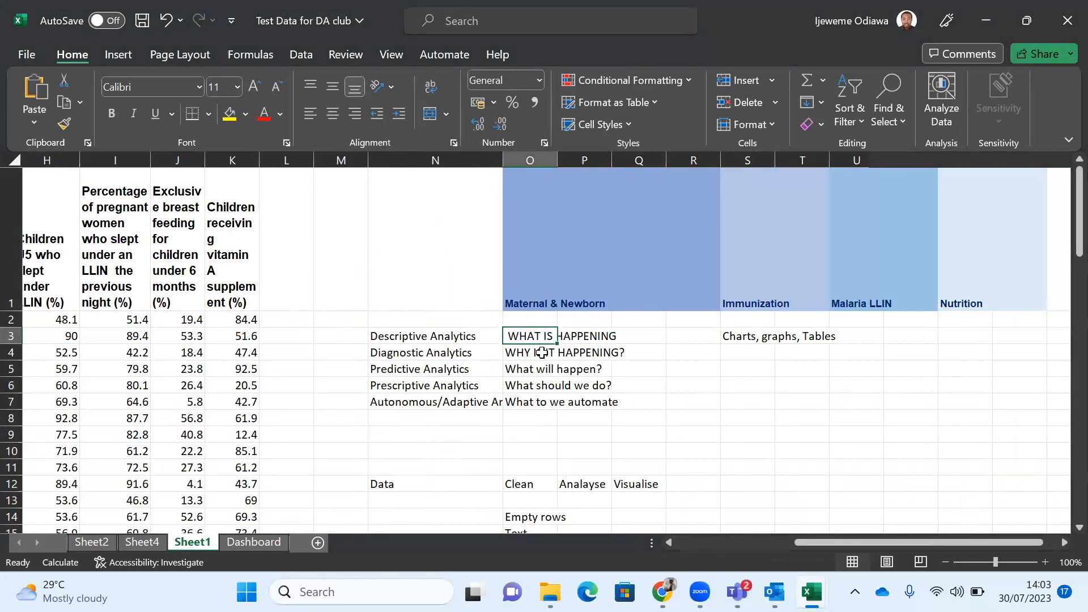
Step: Examine the Contraceptive prevalence rate column on Sheet1 and compare it with the maps on the Dashboard sheet
scroll(542, 353, left, 5)
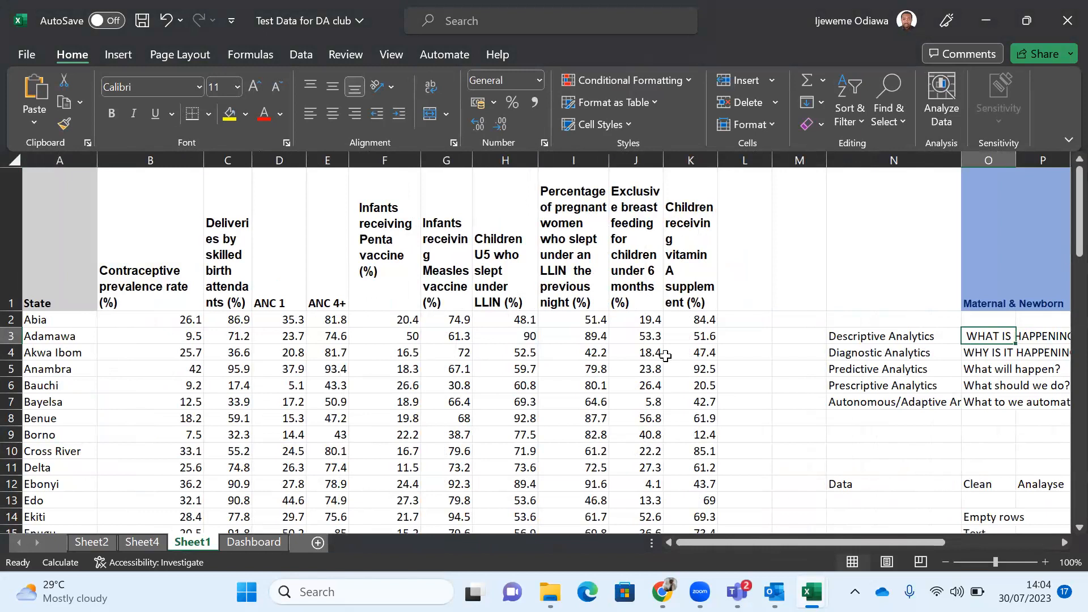
scroll(812, 360, right, 3)
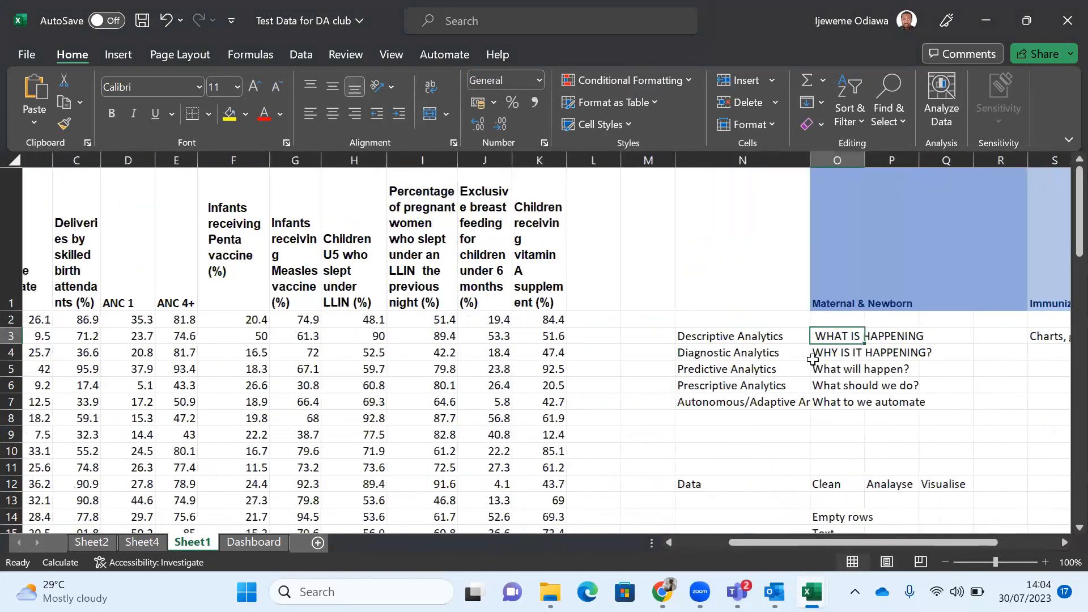
scroll(813, 360, left, 3)
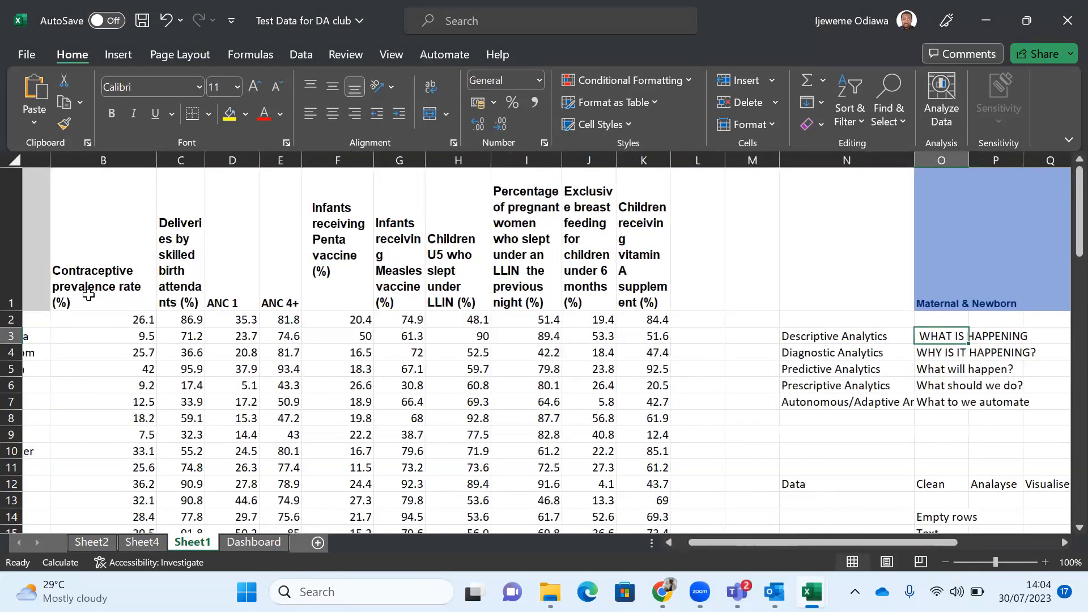
click(110, 280)
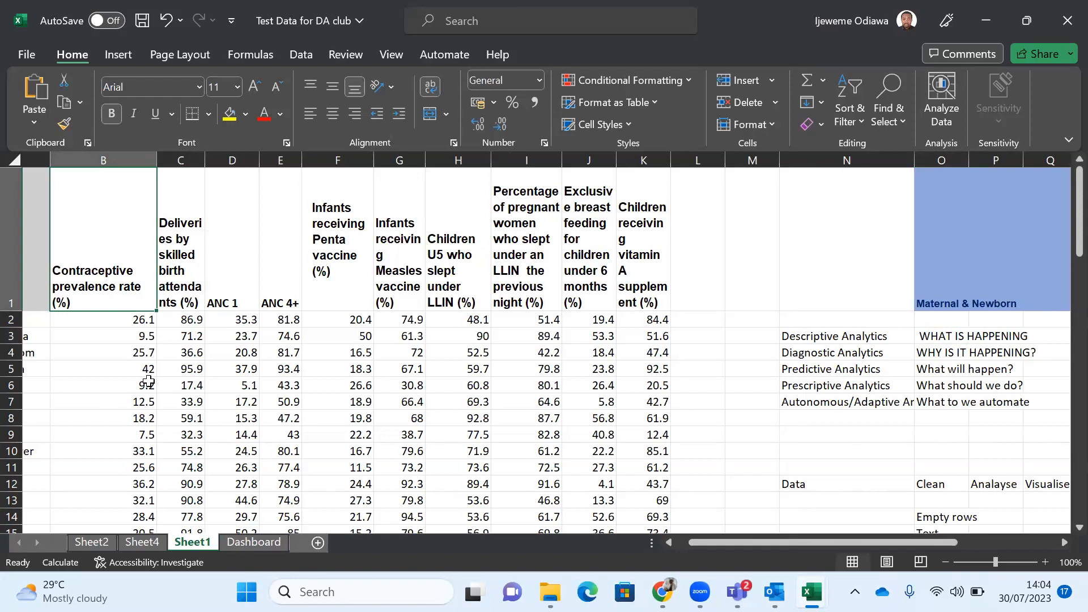
scroll(149, 381, down, 7)
scroll(149, 382, up, 1)
scroll(149, 381, up, 6)
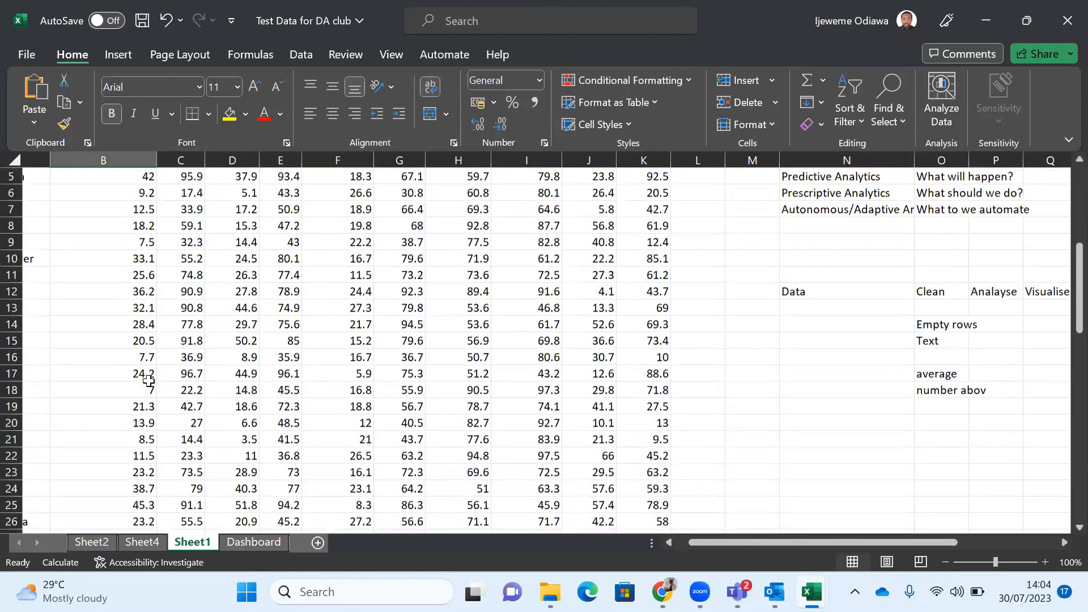
scroll(149, 381, up, 1)
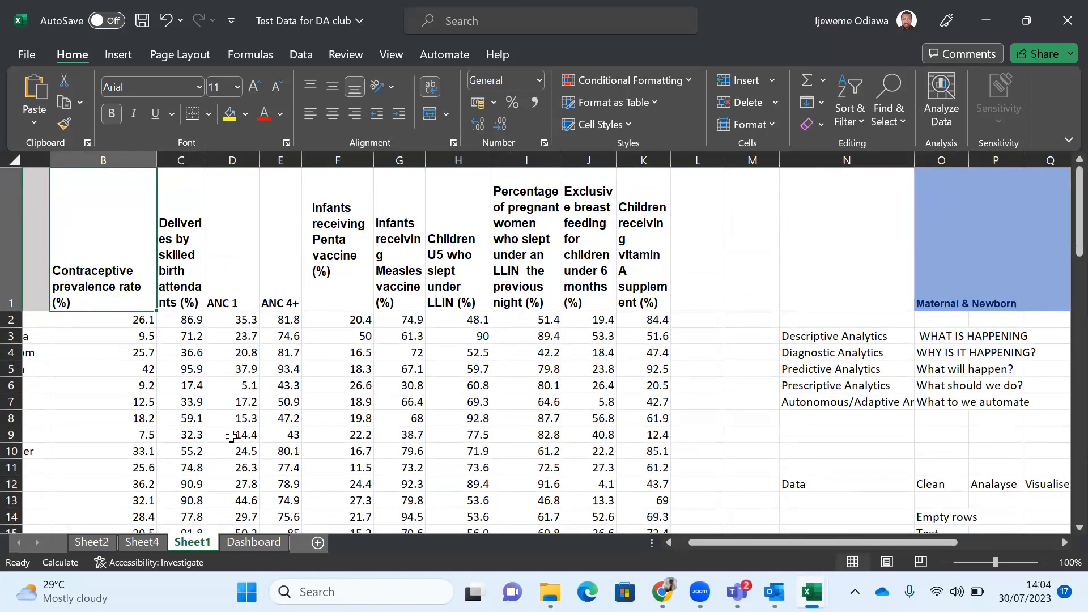
click(254, 544)
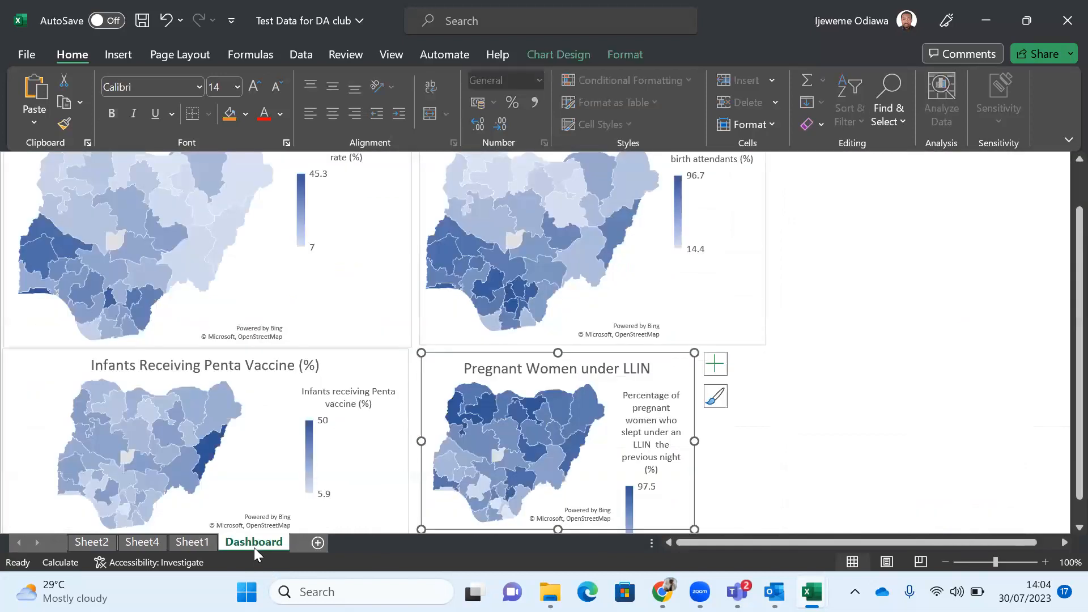
scroll(277, 421, down, 1)
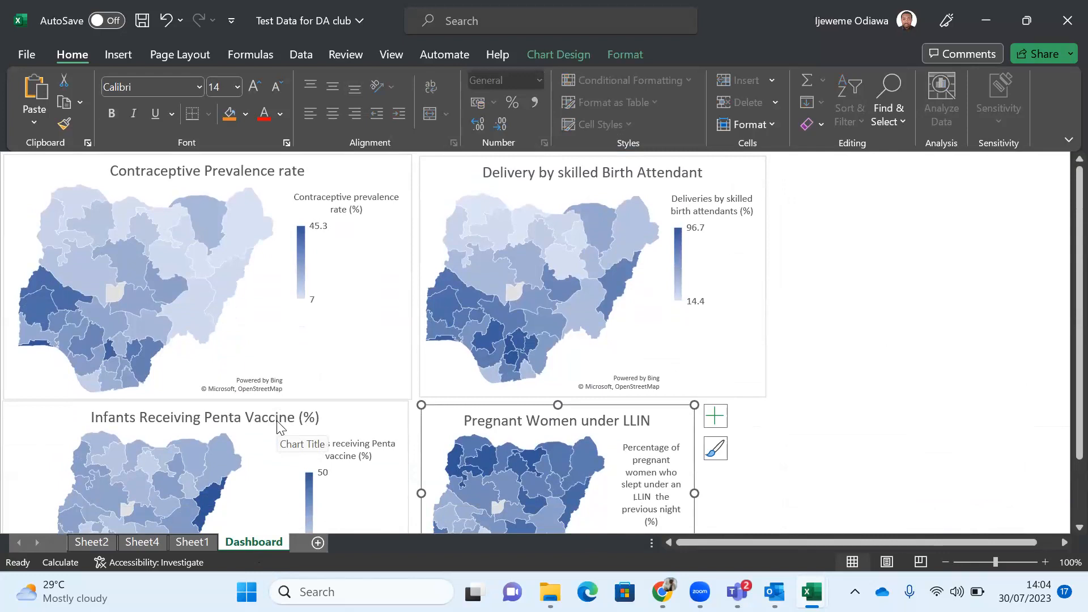
Step: Enter the note "Culture, Religion, Literacey rate" in cell S4 of Sheet1, in the Diagnostic Analytics row
click(193, 543)
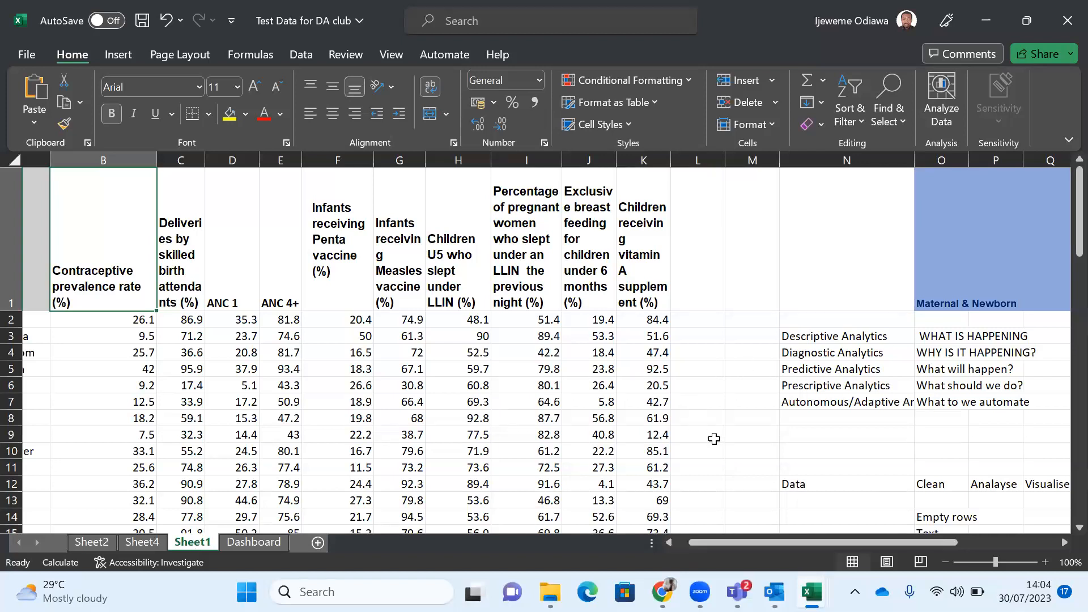
scroll(929, 391, right, 3)
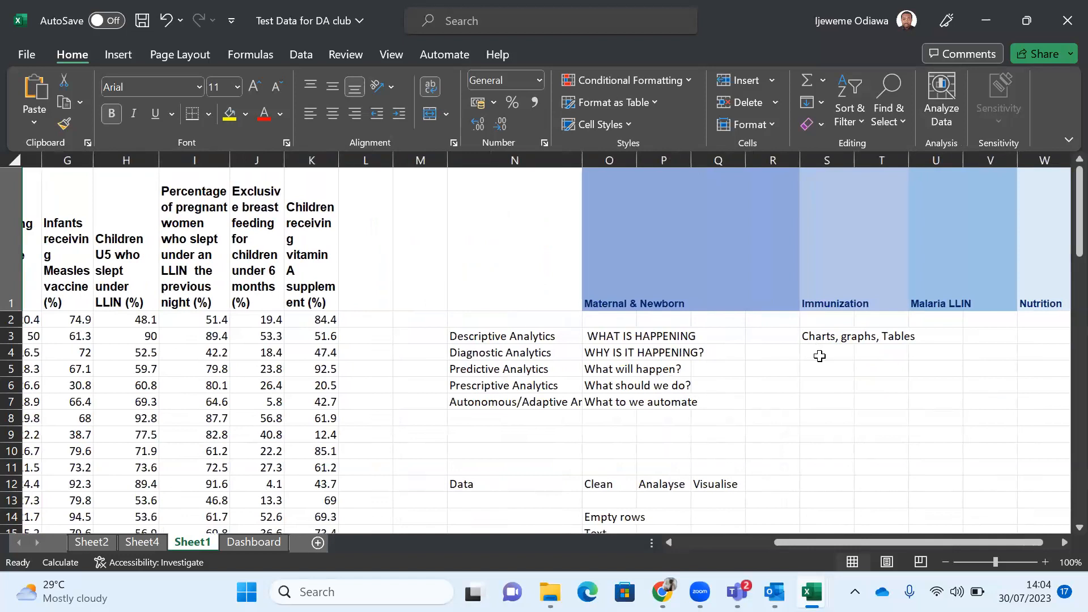
click(821, 354)
text(Cultu)
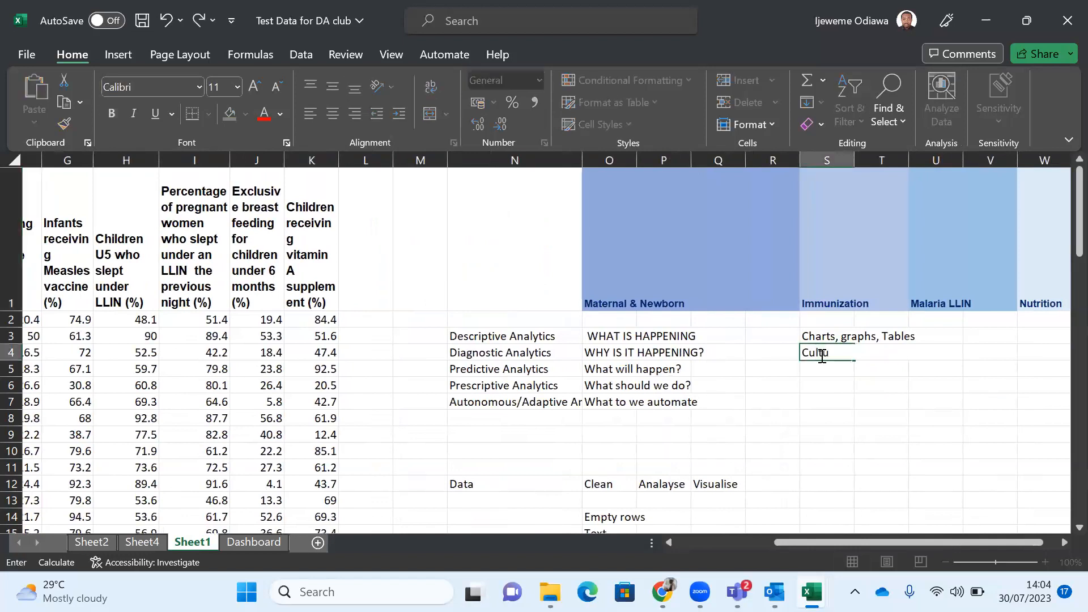
text(re,)
text(Rekl)
key(BackSpace)
key(BackSpace)
text(ligion)
text(, l)
key(BackSpace)
text(Literacey rate)
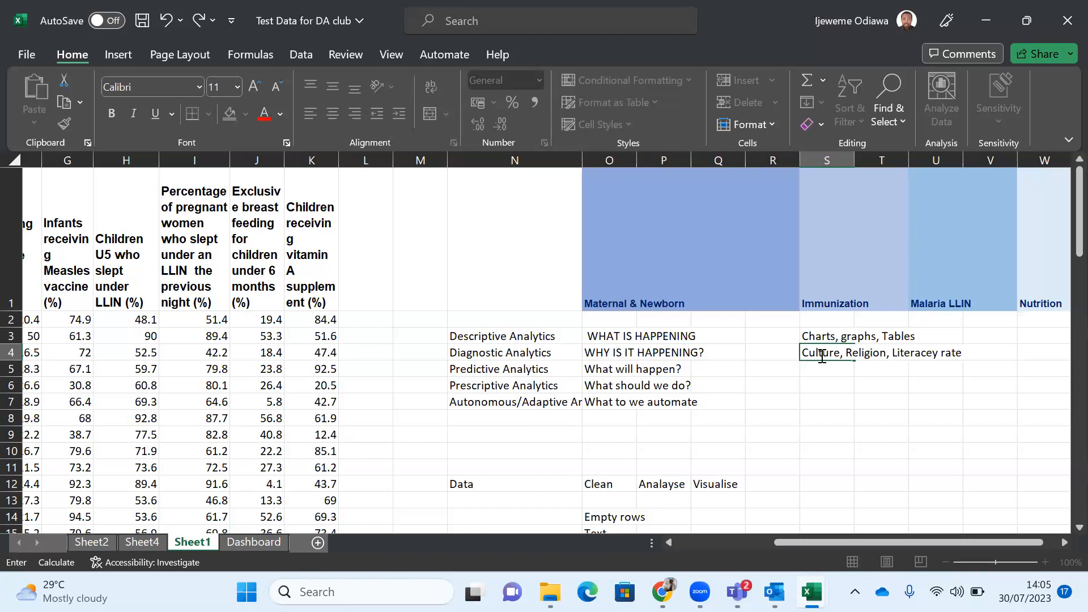
click(839, 355)
key(BackSpace)
text(e)
key(Return)
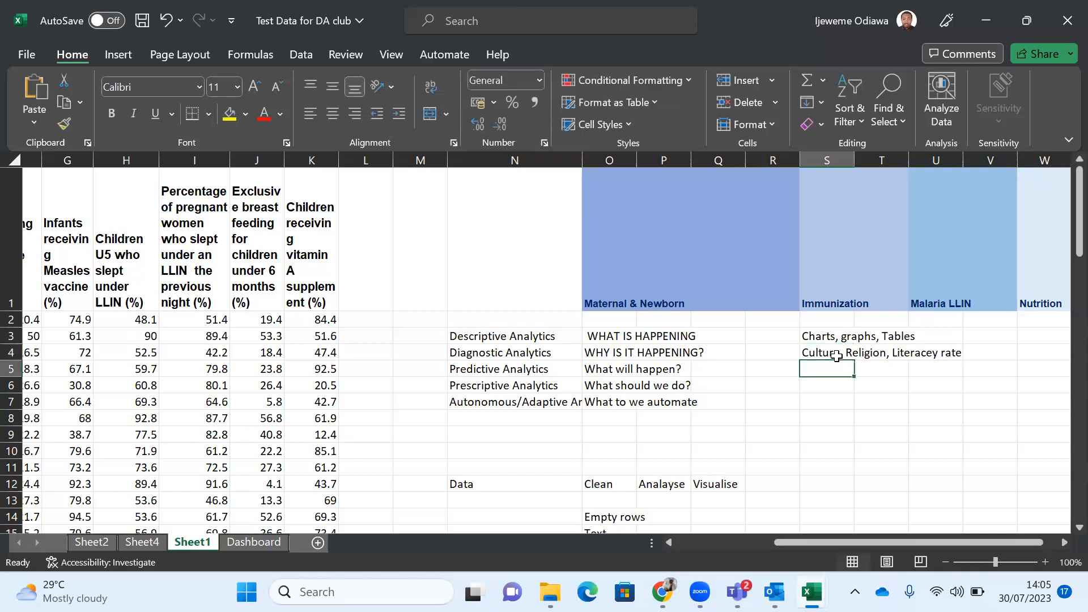
Step: Add the question "Association between Religion and Contraception?" in cell V4, in the Diagnostic Analytics row
click(821, 352)
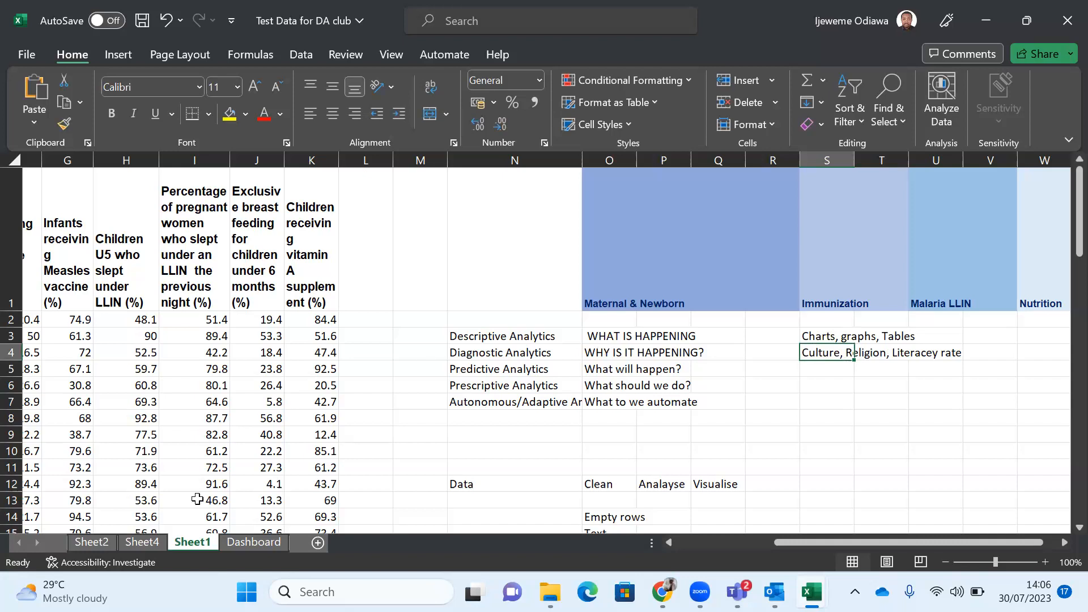
scroll(323, 497, left, 5)
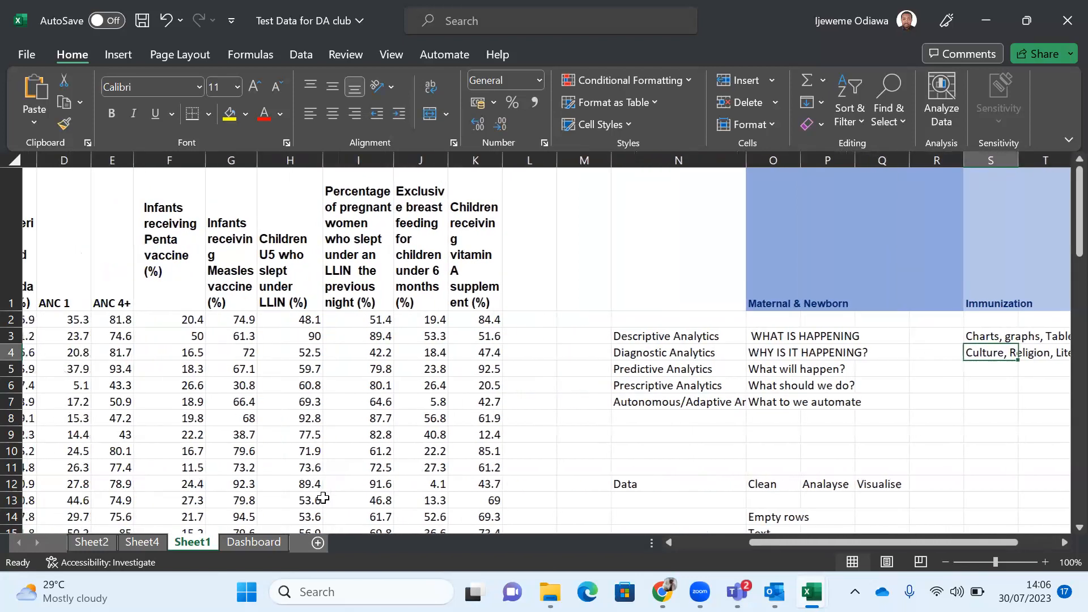
scroll(323, 498, left, 1)
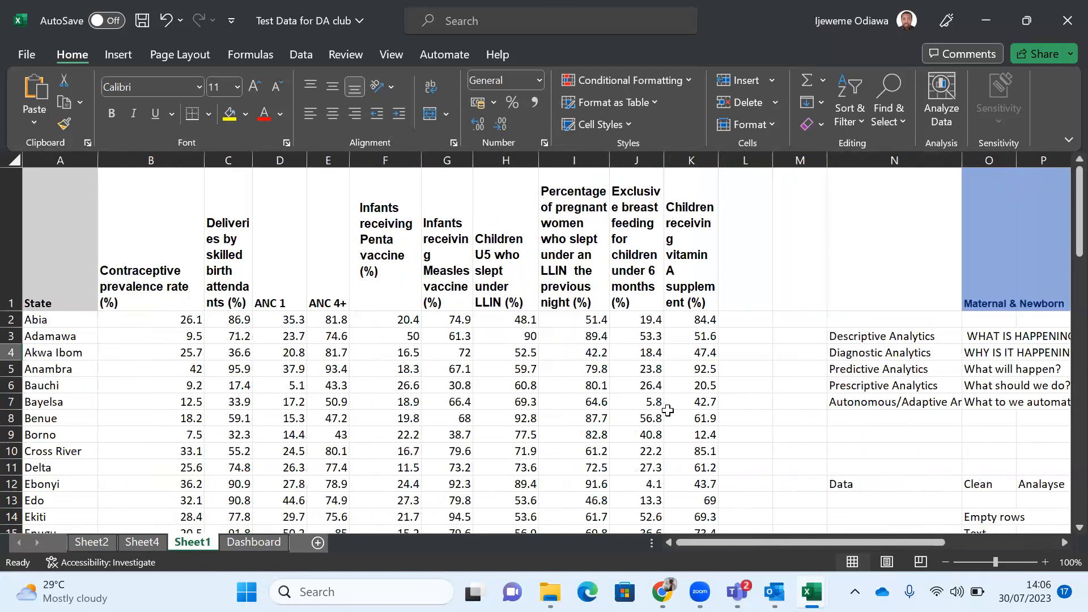
scroll(668, 408, right, 5)
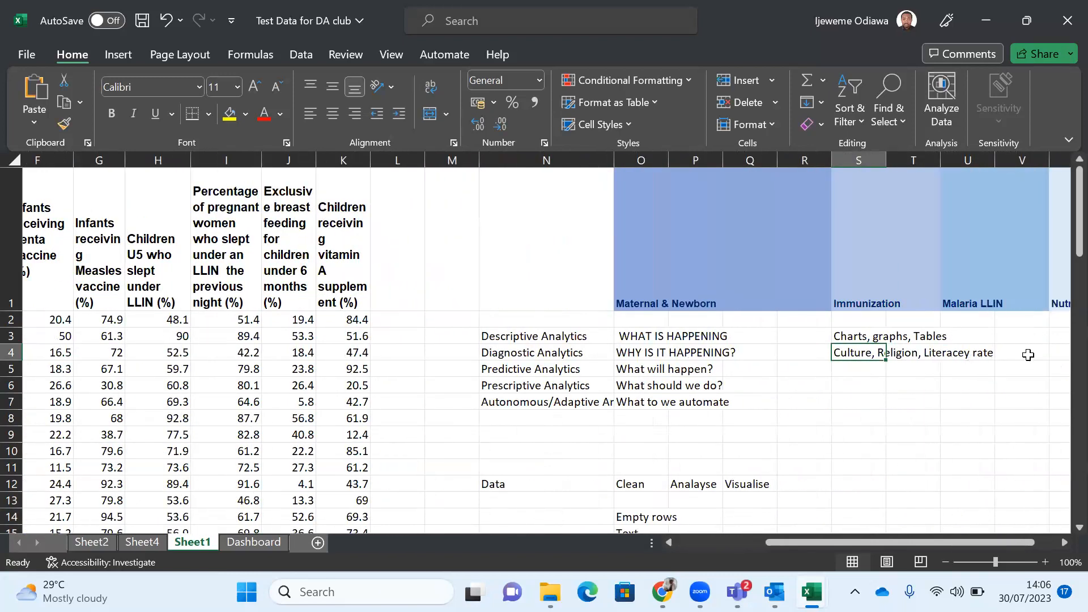
click(1028, 354)
text(Asso)
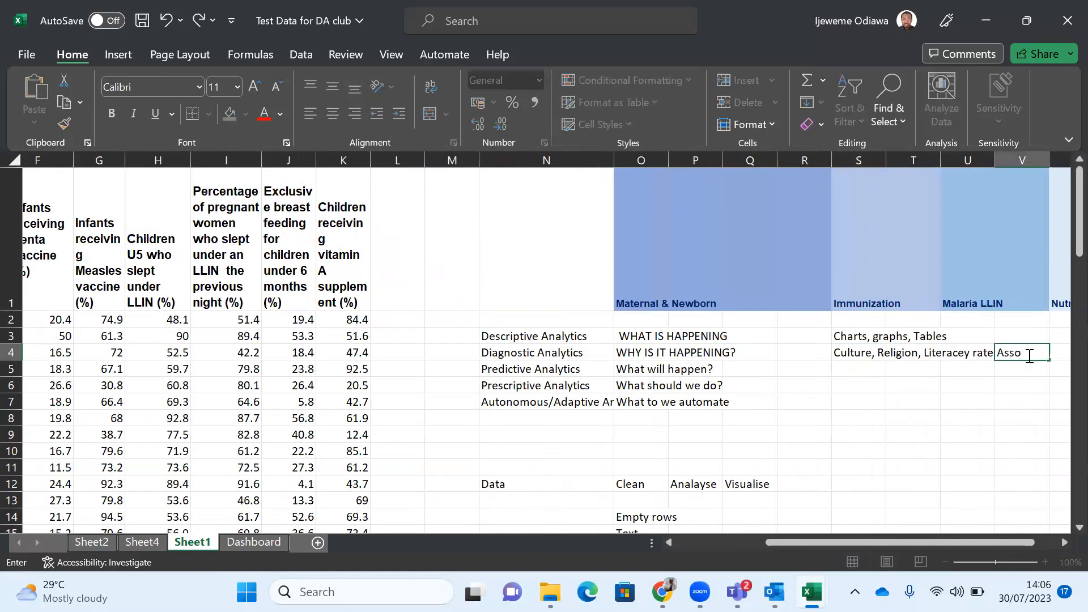
text(ciation between Religion and)
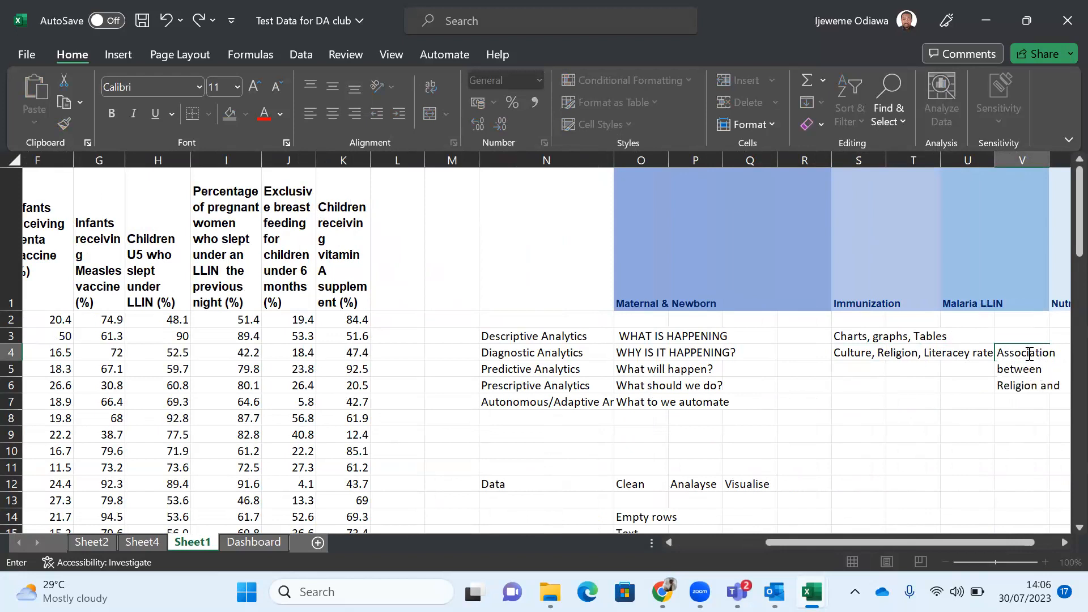
text( Contraception?)
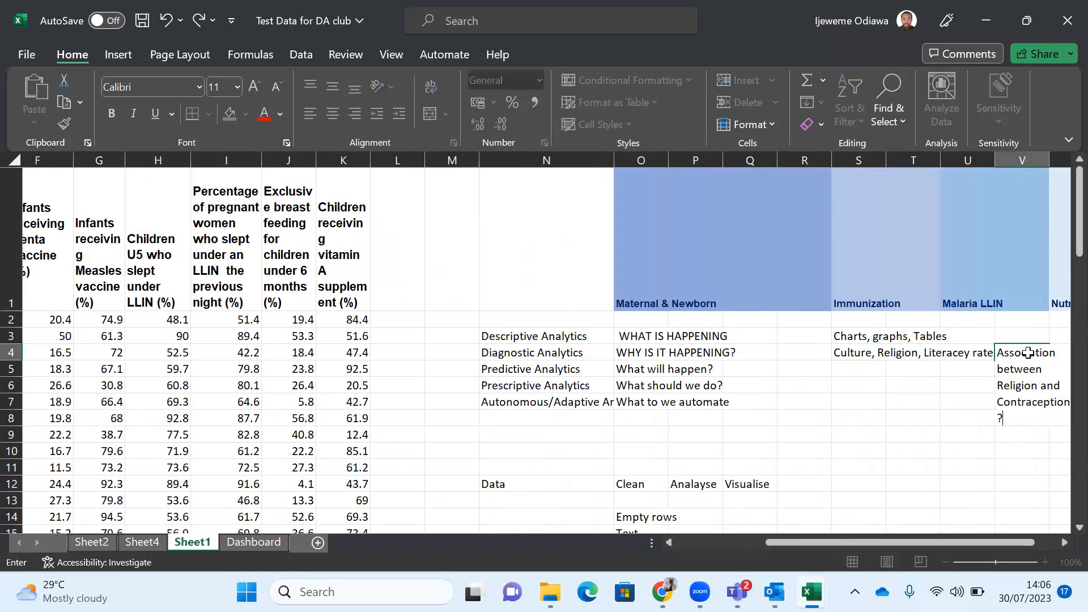
key(Return)
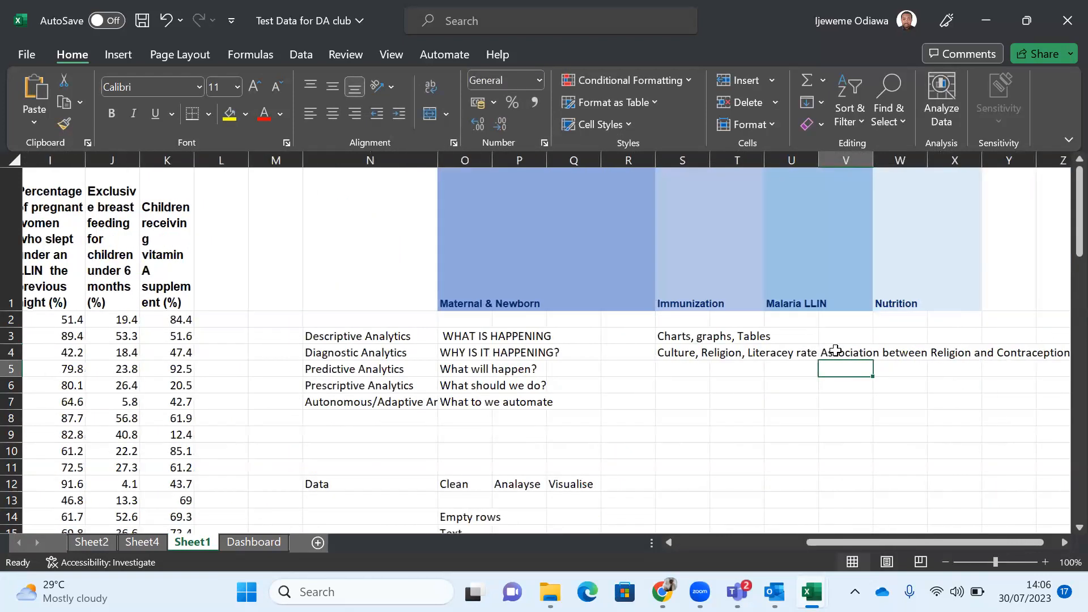
Step: Review the religion and contraception question against the contraceptive prevalence rates of Abia and Anambra
click(835, 349)
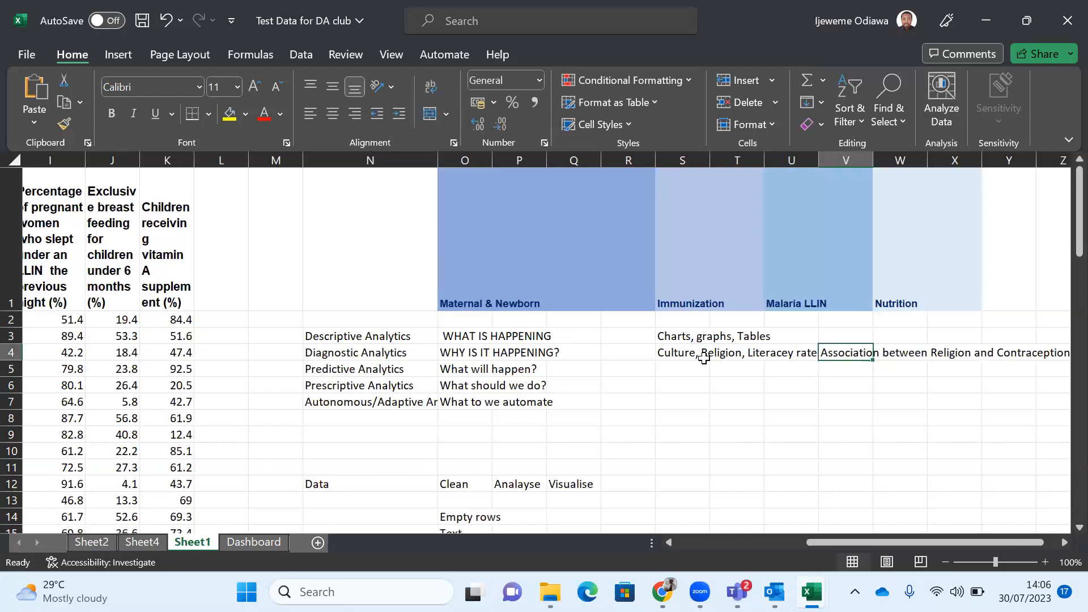
scroll(705, 355, right, 3)
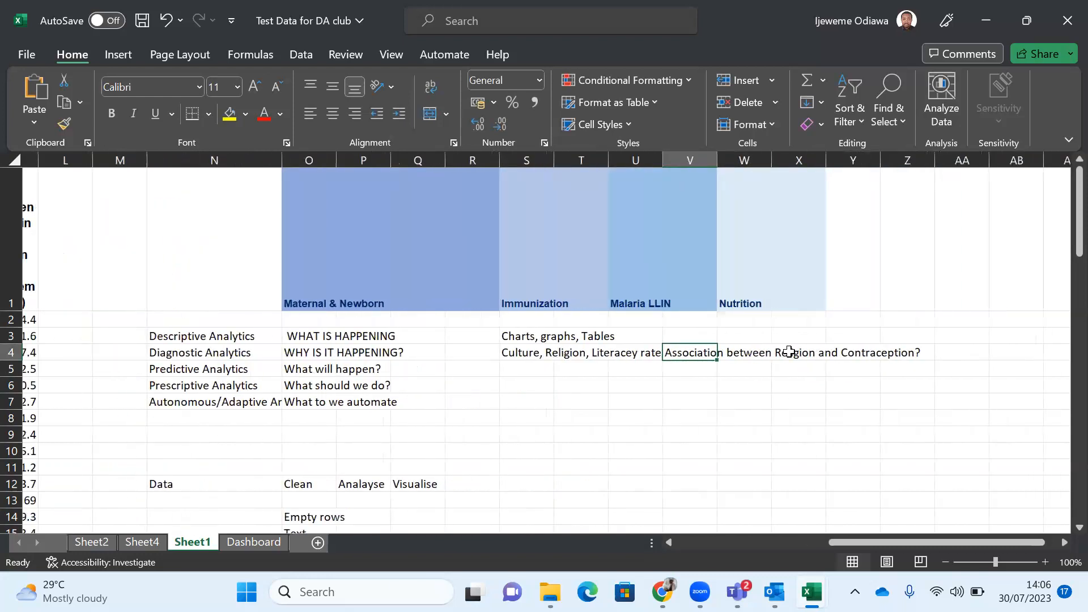
scroll(551, 374, left, 5)
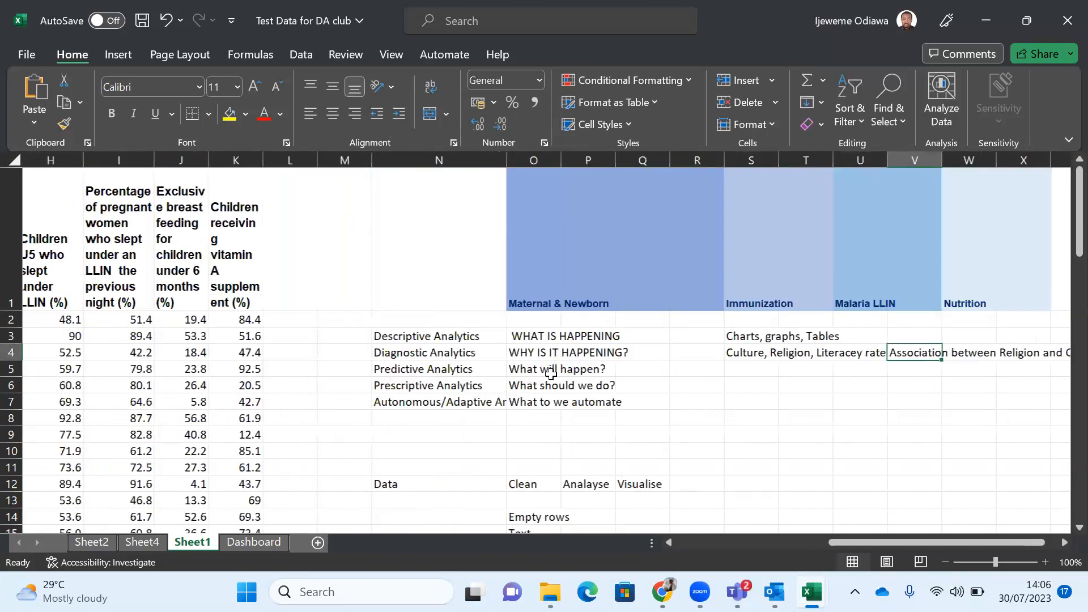
scroll(170, 317, left, 6)
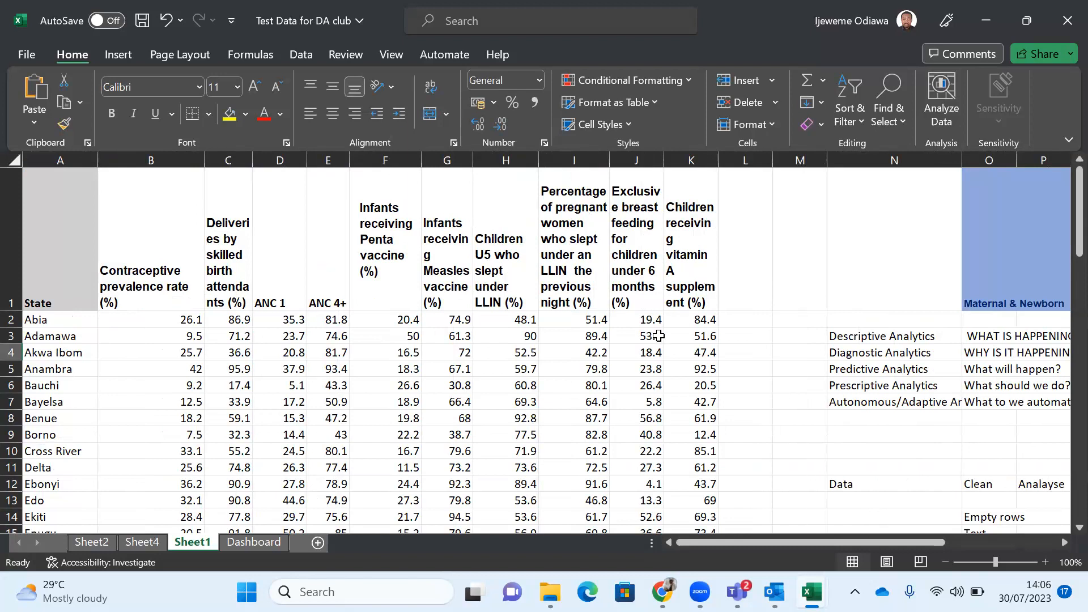
click(162, 319)
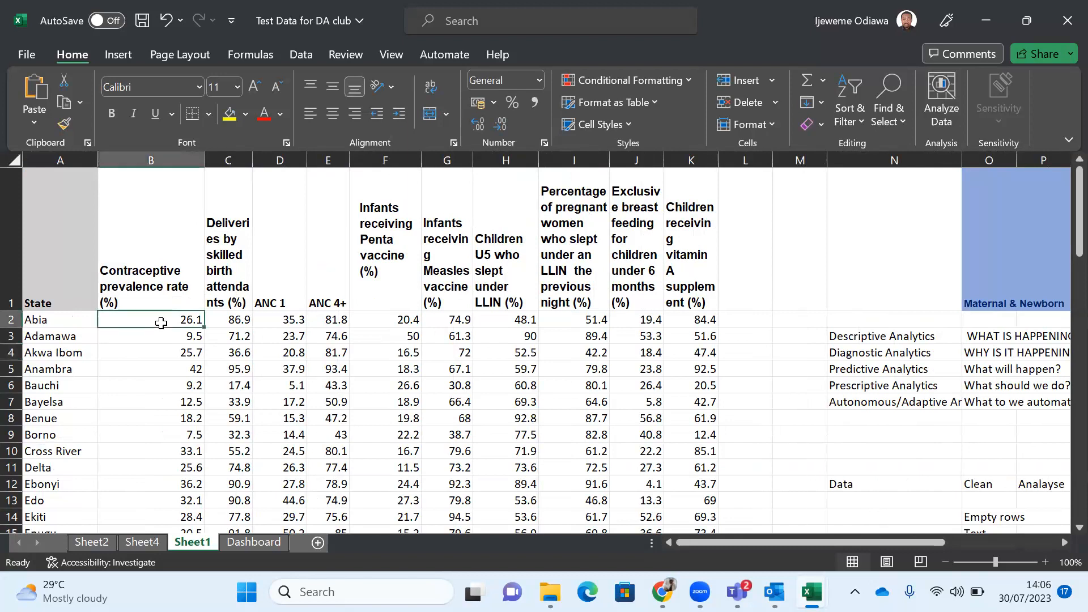
click(191, 365)
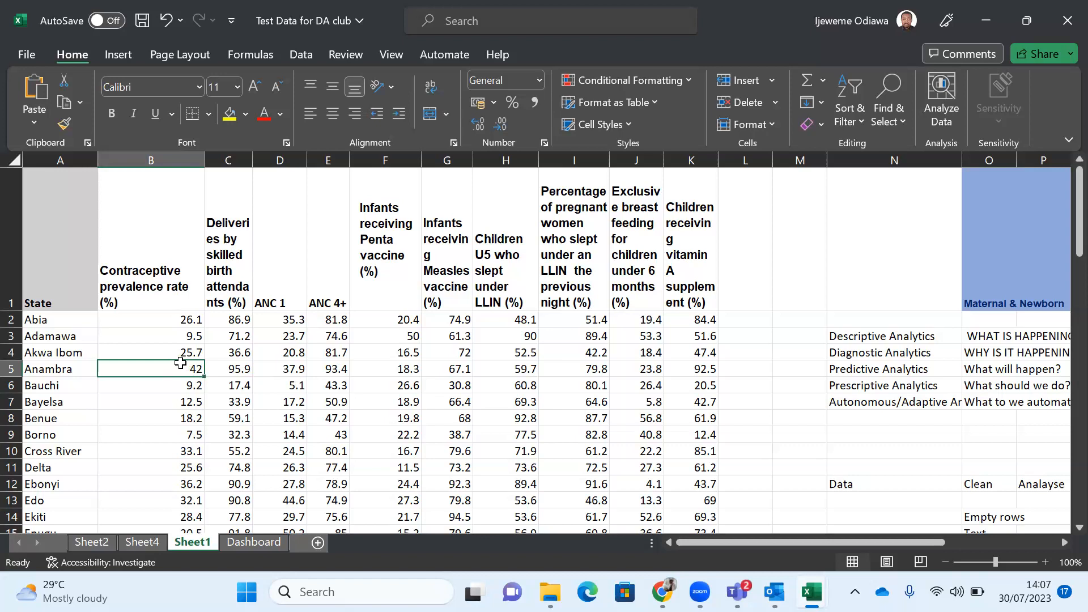
Step: Compare the southern and northern states' values on the Dashboard sheet's Contraceptive Prevalence rate map, including Lagos, Jigawa, Borno and Cross River
click(237, 542)
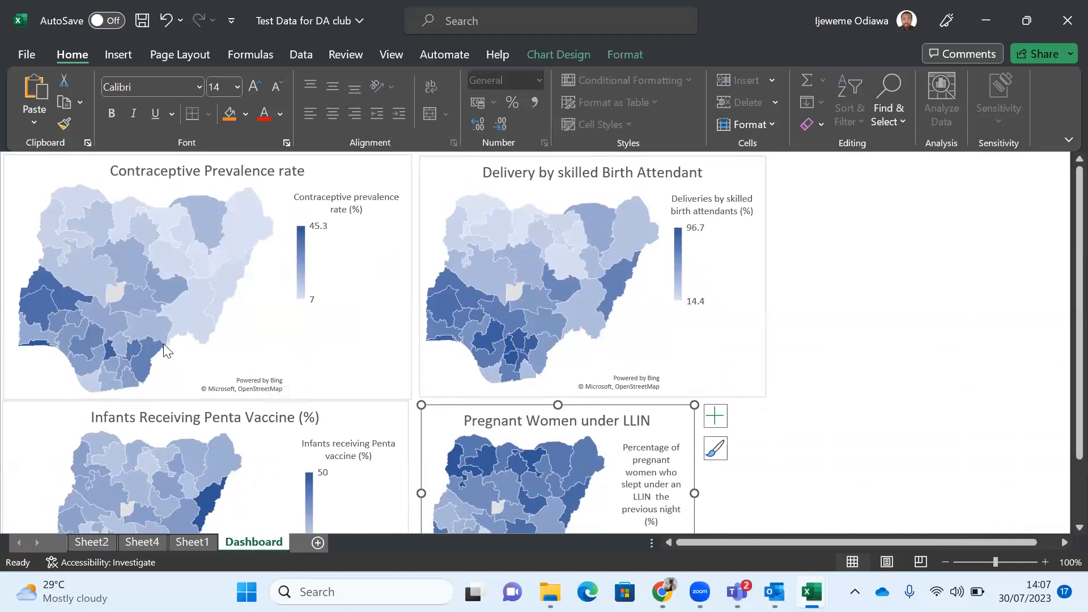
mouse_move(163, 344)
mouse_move(48, 283)
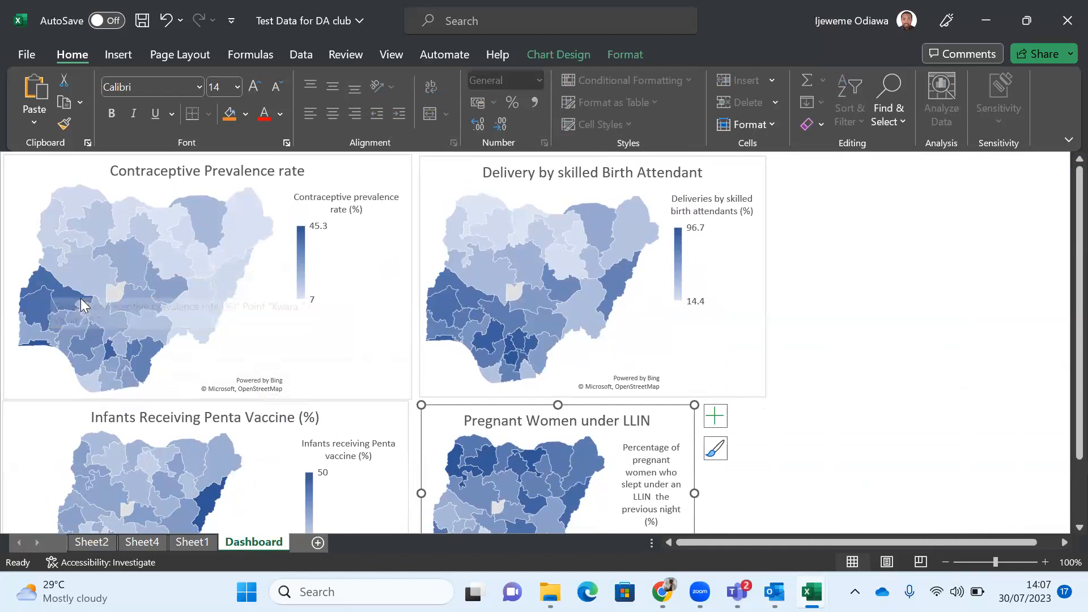
mouse_move(36, 305)
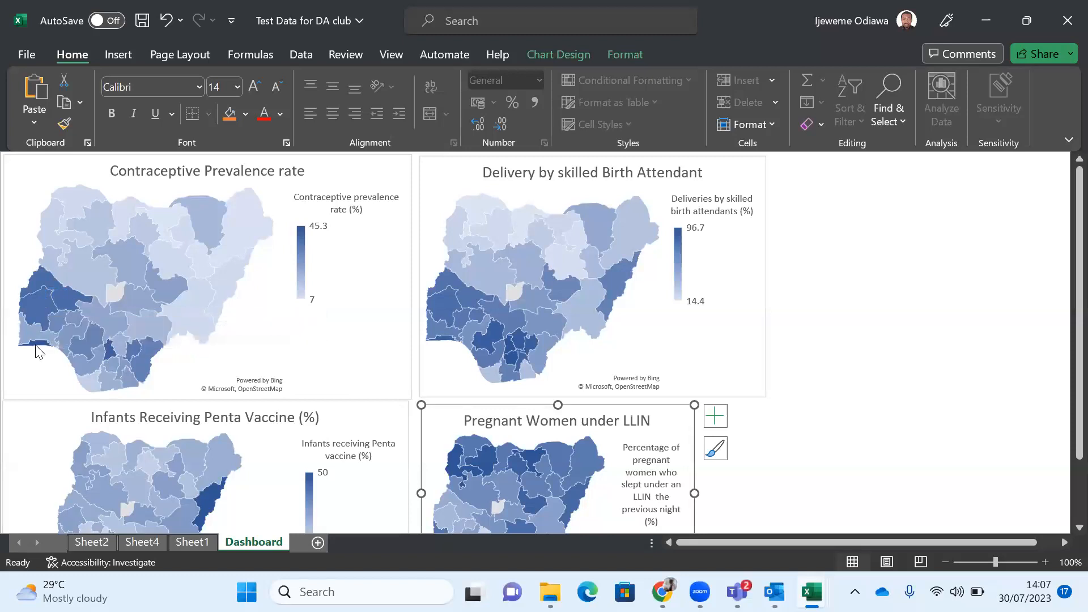
mouse_move(36, 342)
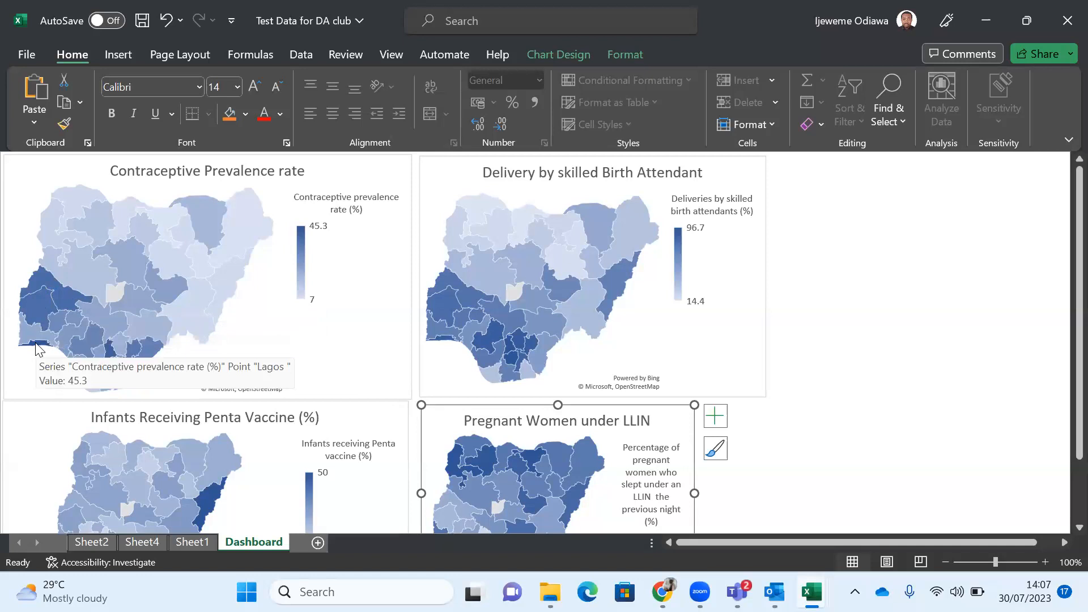
mouse_move(231, 278)
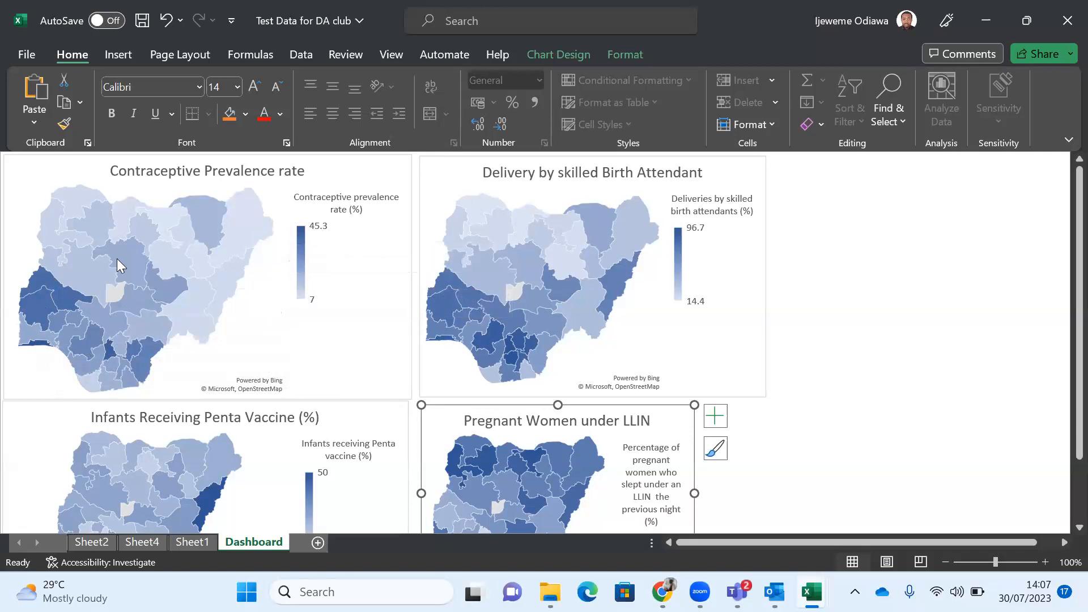
mouse_move(72, 201)
mouse_move(171, 219)
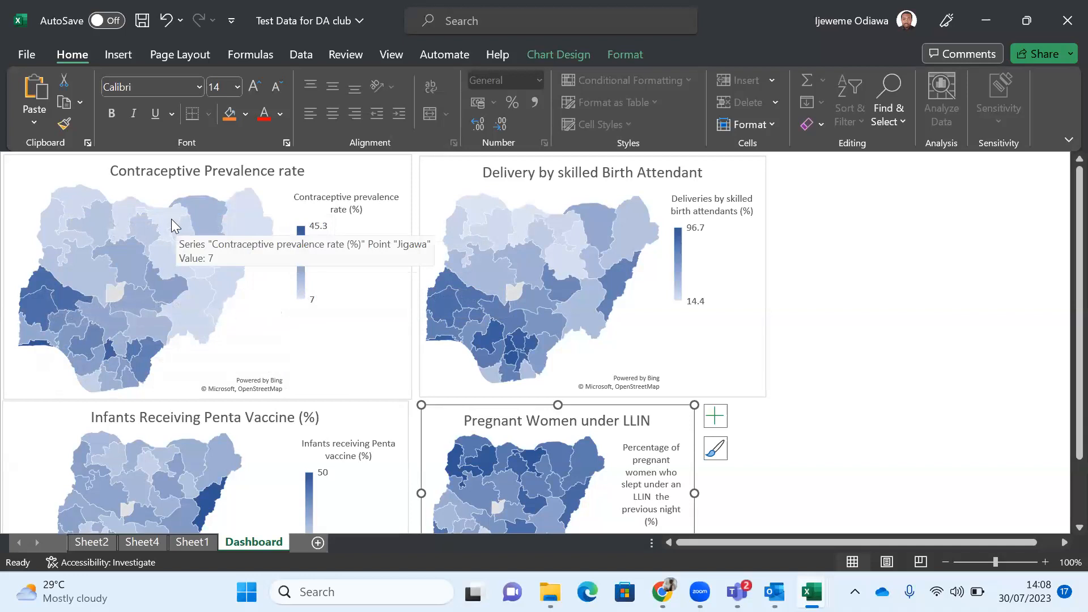
mouse_move(126, 211)
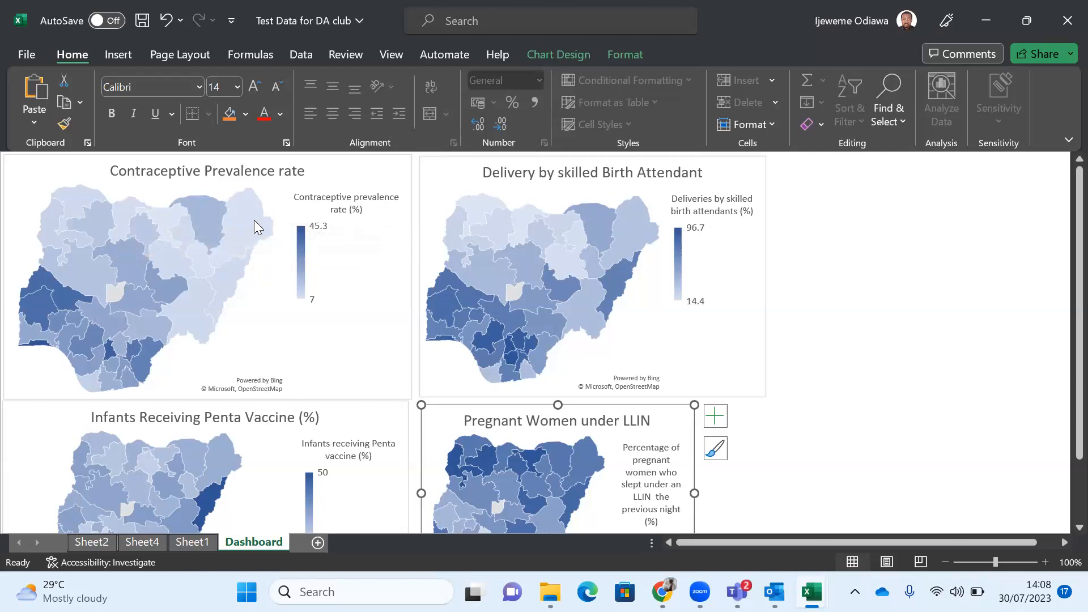
mouse_move(243, 242)
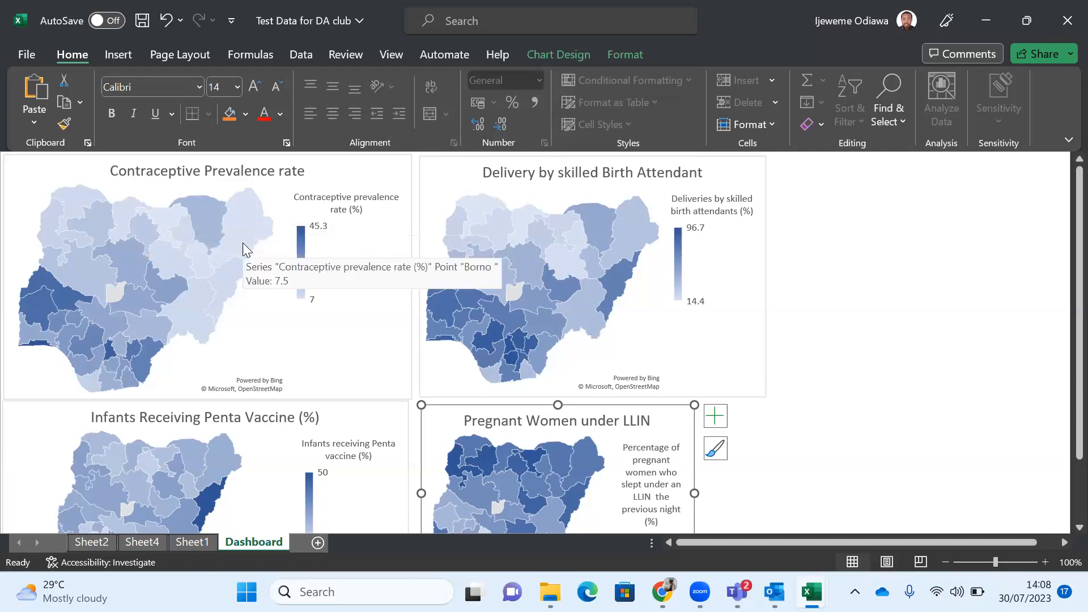
mouse_move(176, 301)
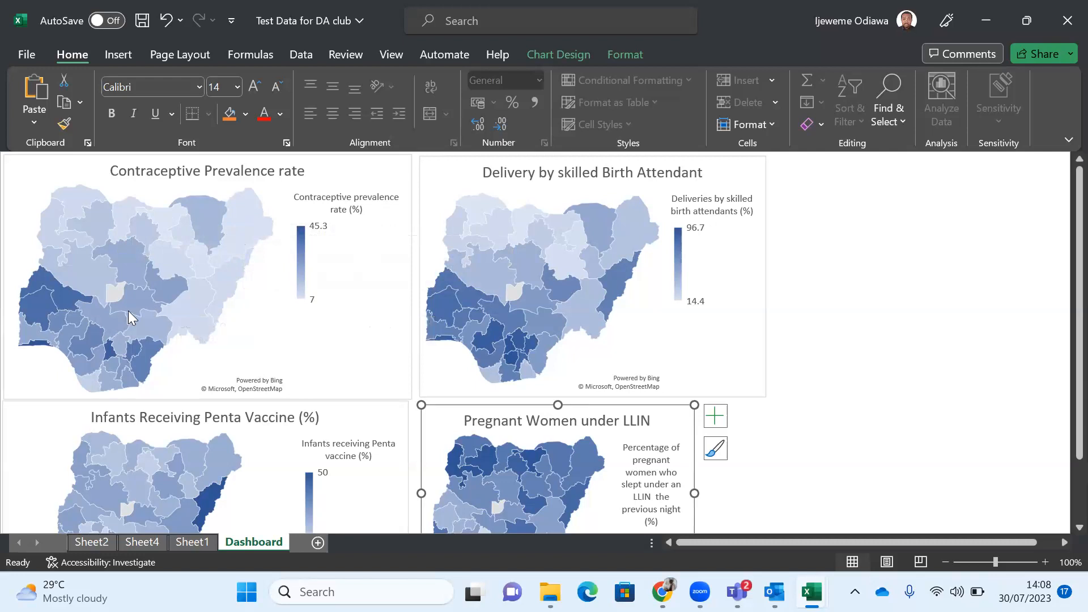
mouse_move(106, 351)
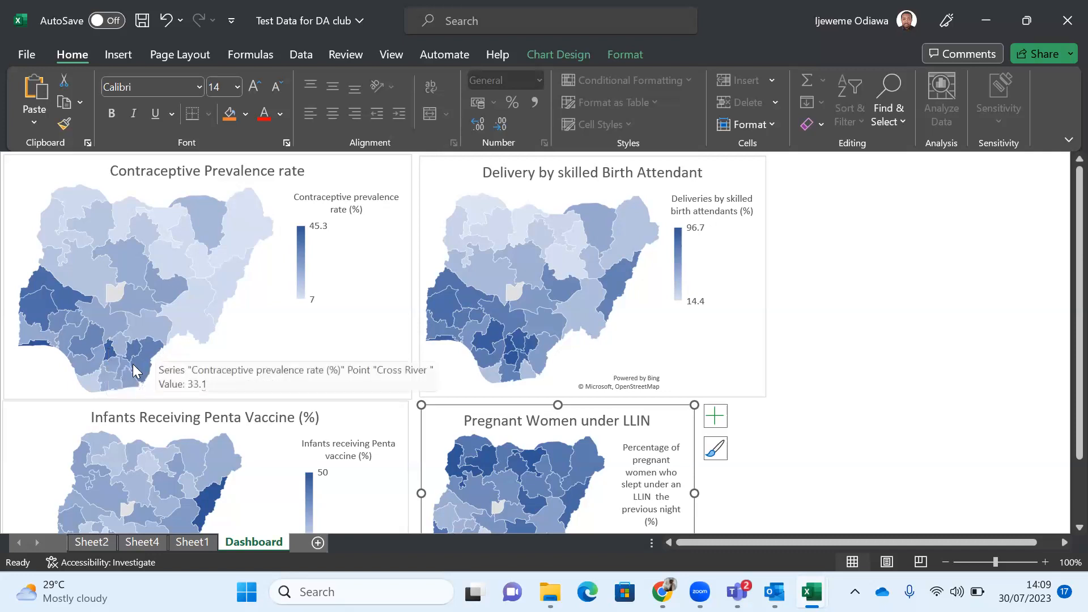
mouse_move(91, 381)
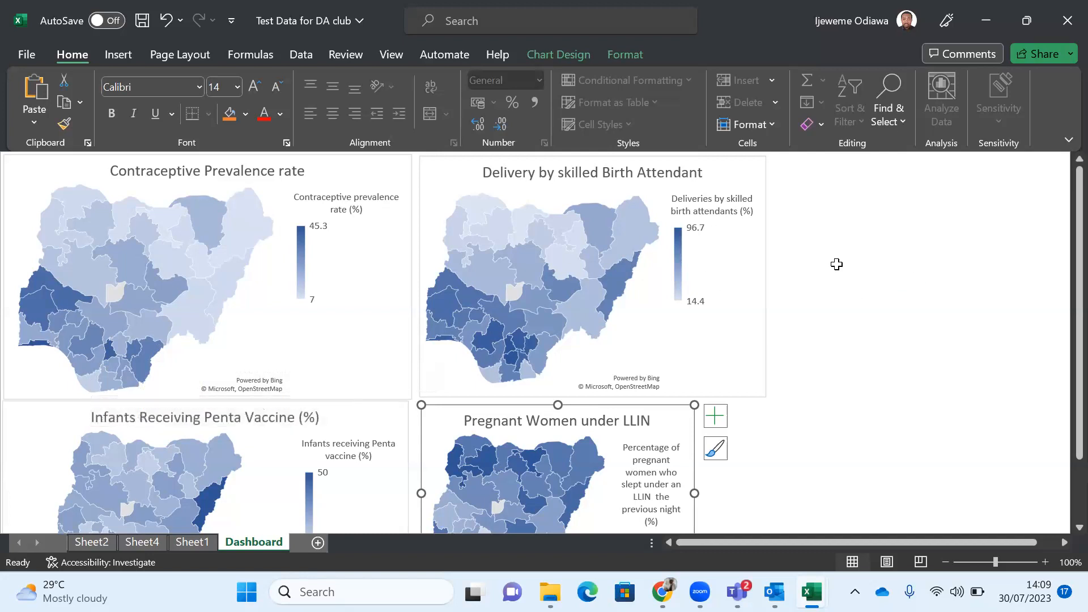
click(814, 254)
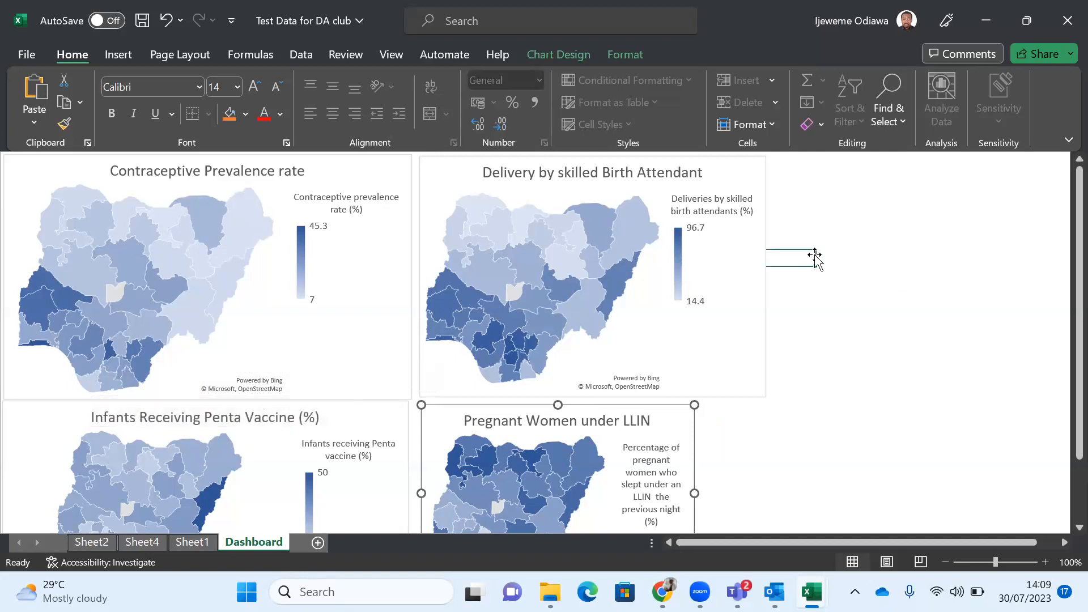
Step: Enter "Regression" in cell V5 and "Correlation" in cell V6 of Sheet1, under the religion and contraception question
click(192, 542)
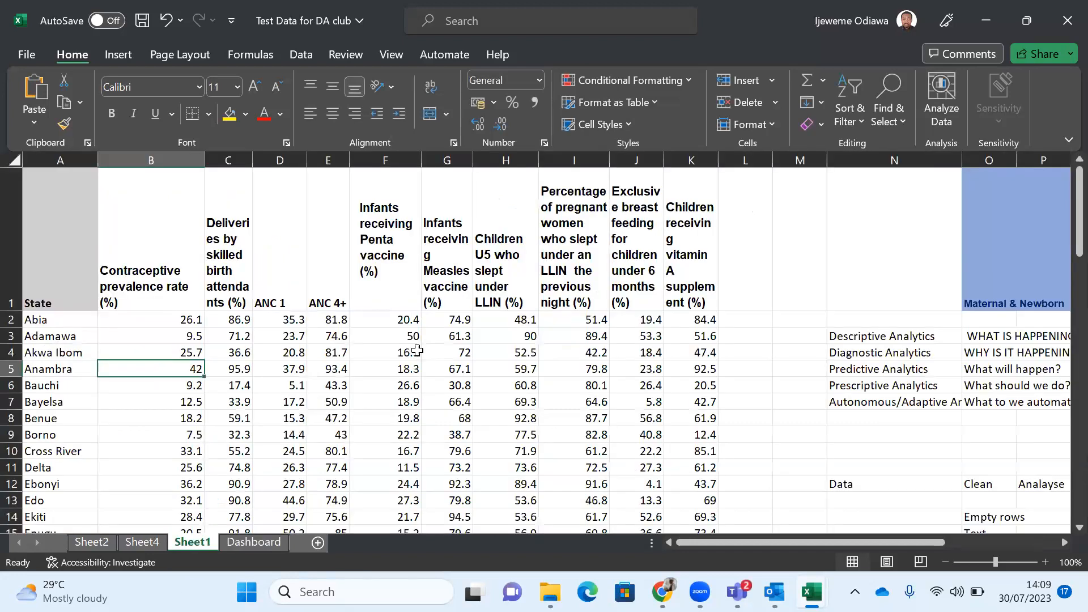
scroll(816, 369, right, 3)
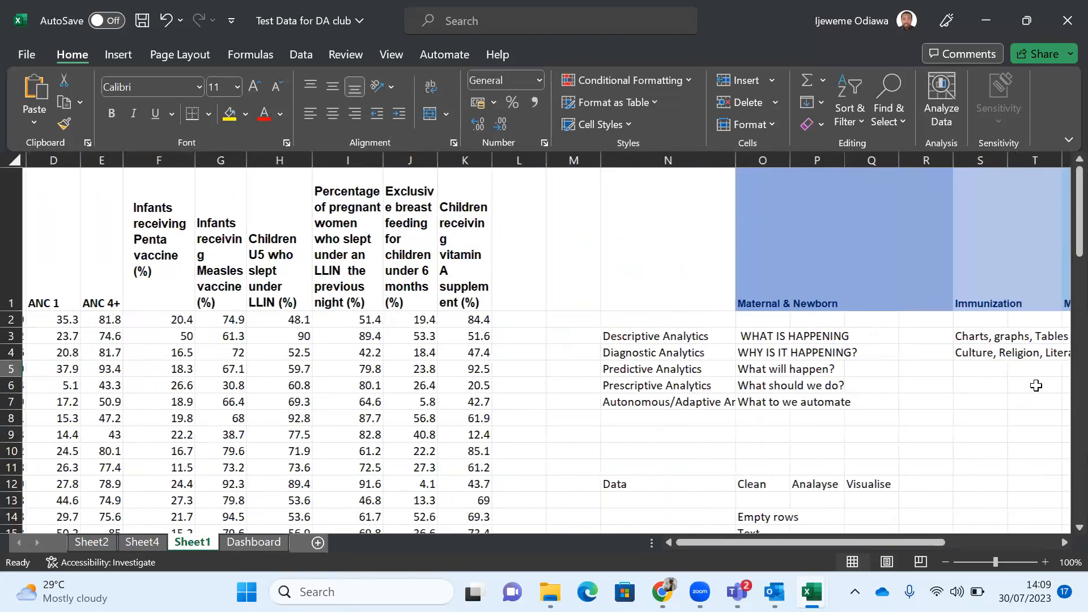
scroll(901, 373, right, 5)
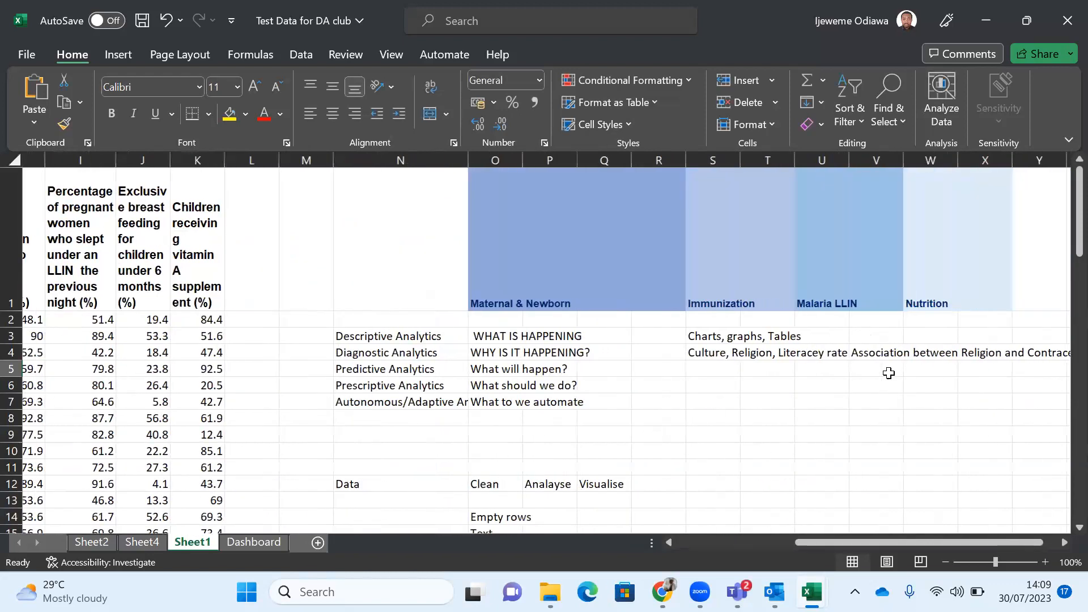
click(889, 373)
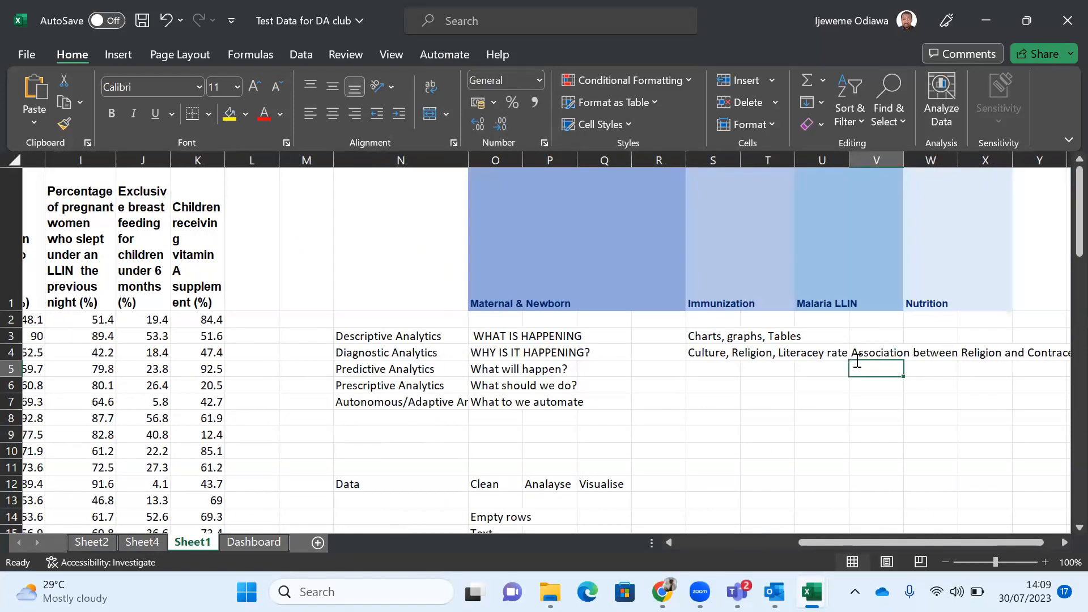
text(Regression)
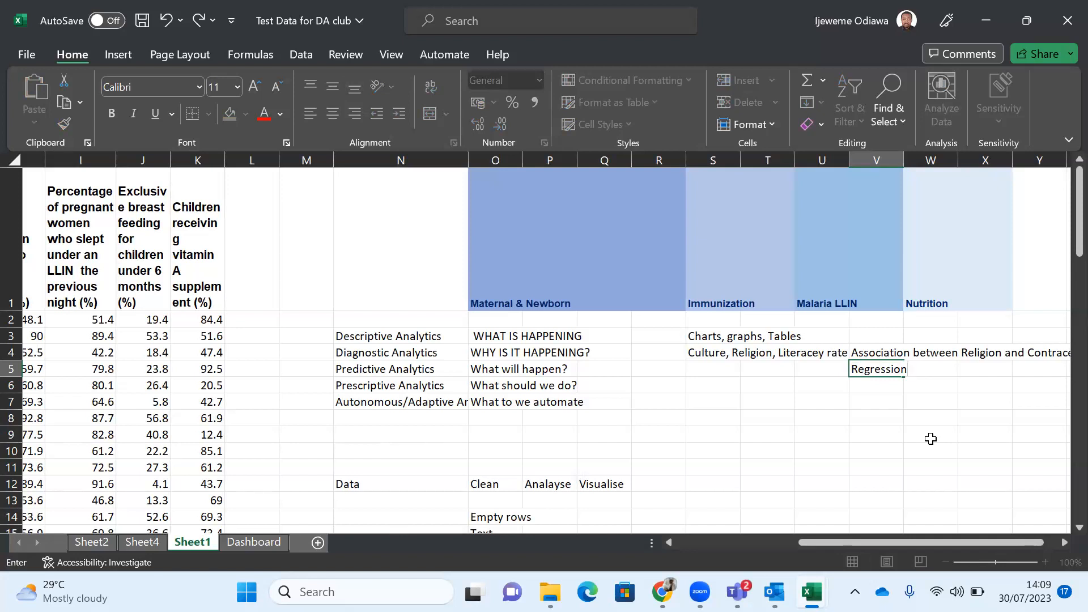
key(Return)
text(Co)
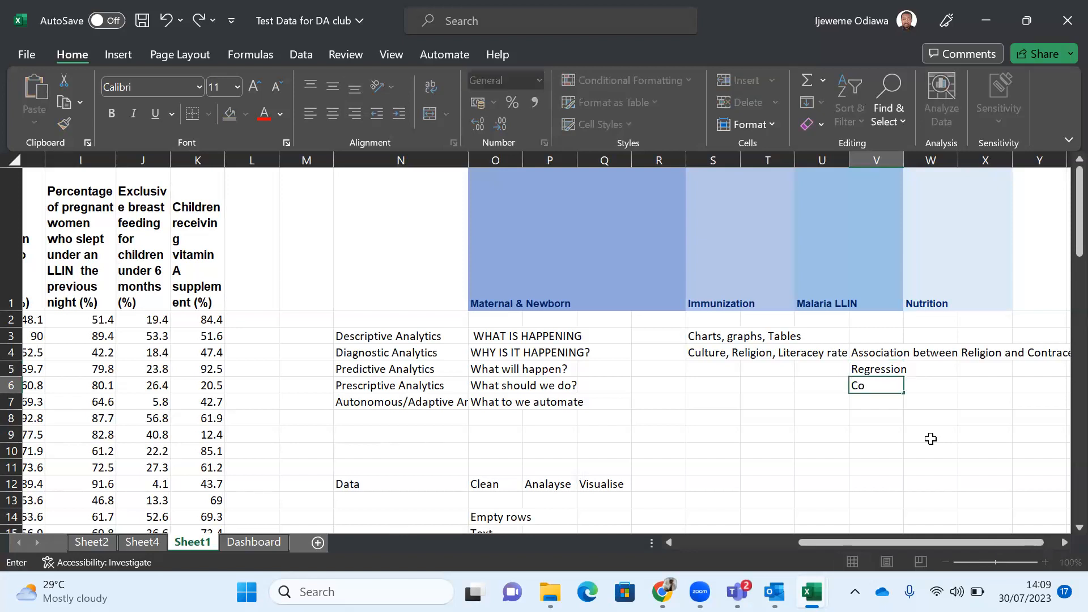
text(rrelation)
key(Return)
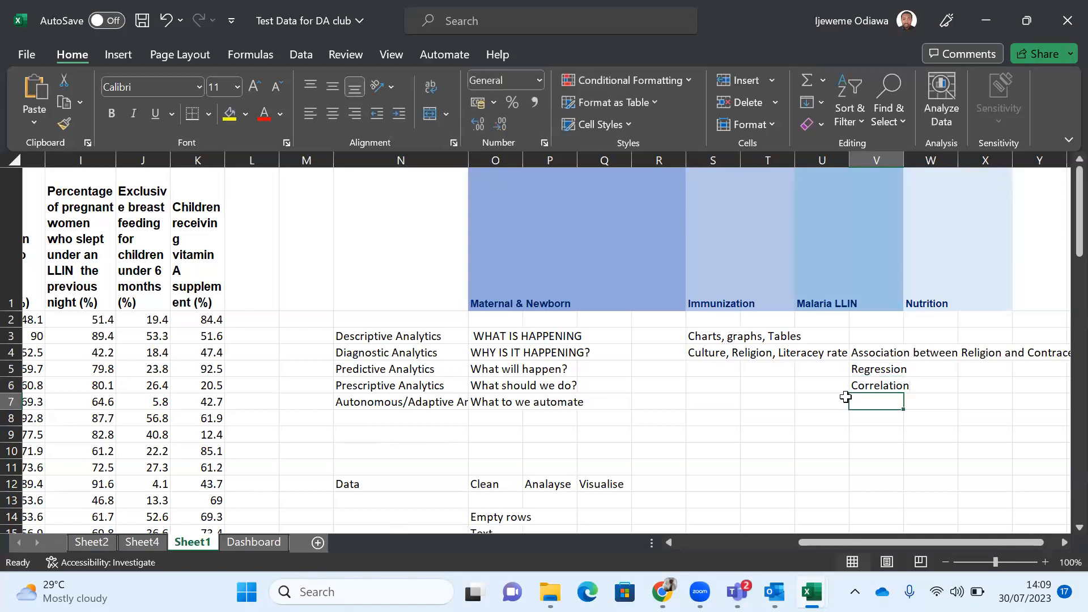
Step: Review the Regression and Correlation entries, and examine the state indicator columns on Sheet1 that such analyses would use
drag(876, 369, 877, 403)
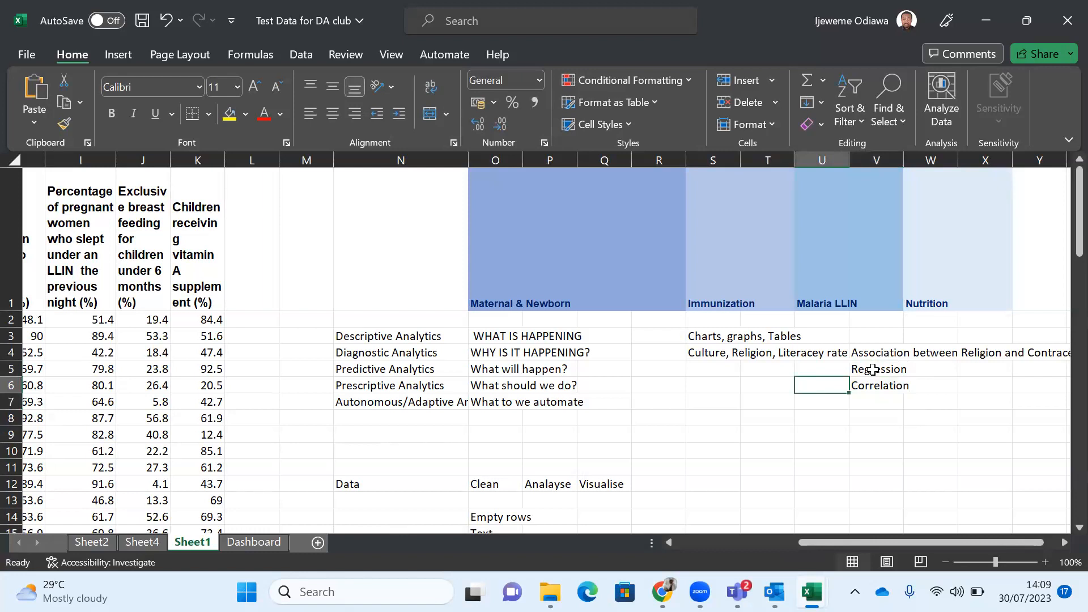
drag(876, 371, 873, 381)
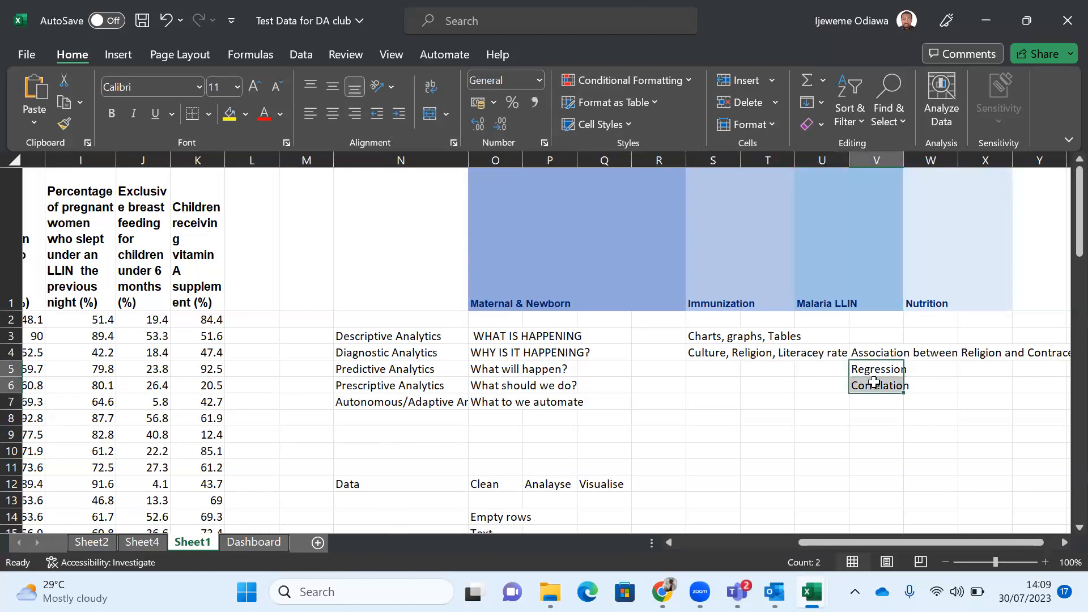
click(804, 401)
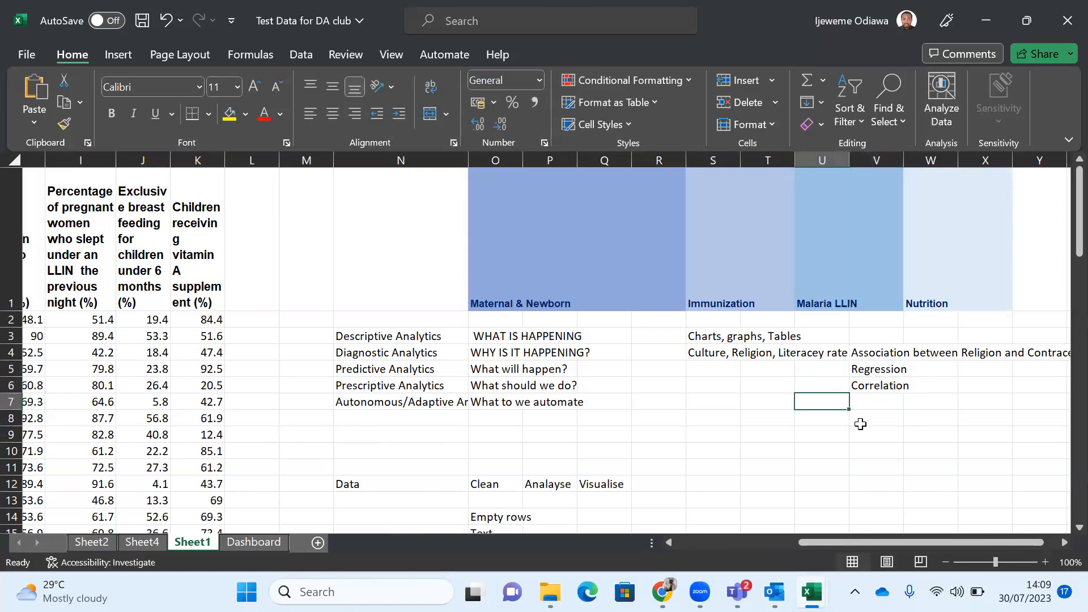
click(886, 416)
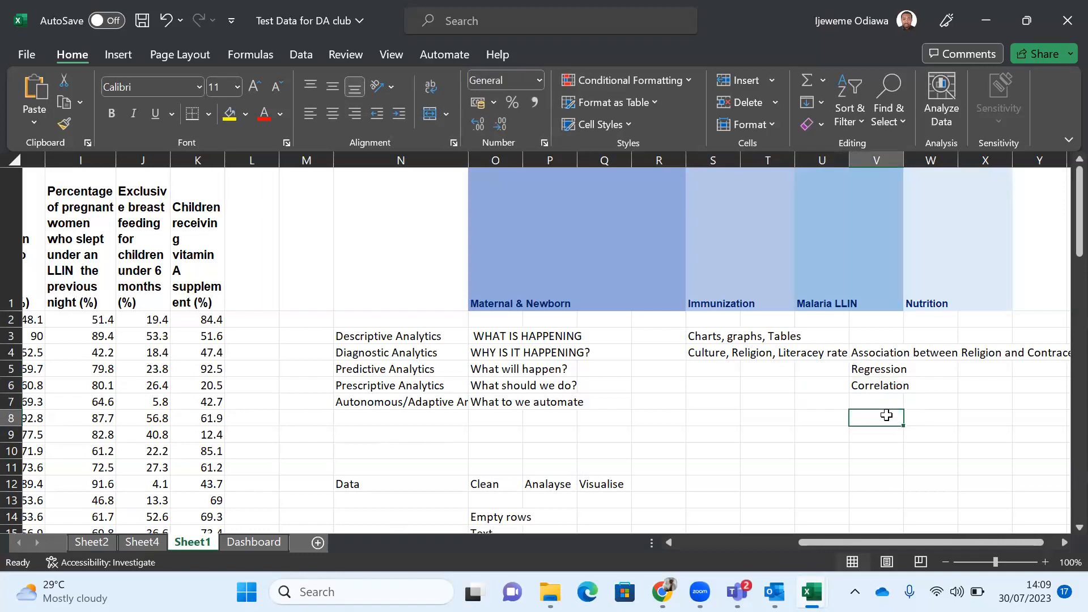
click(869, 384)
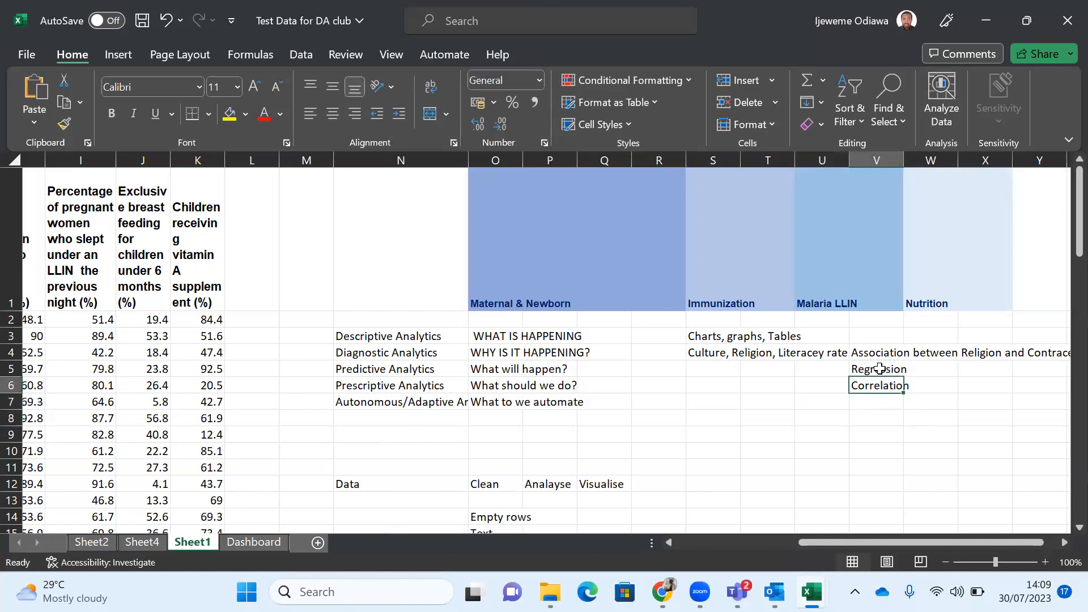
click(879, 369)
scroll(551, 352, left, 10)
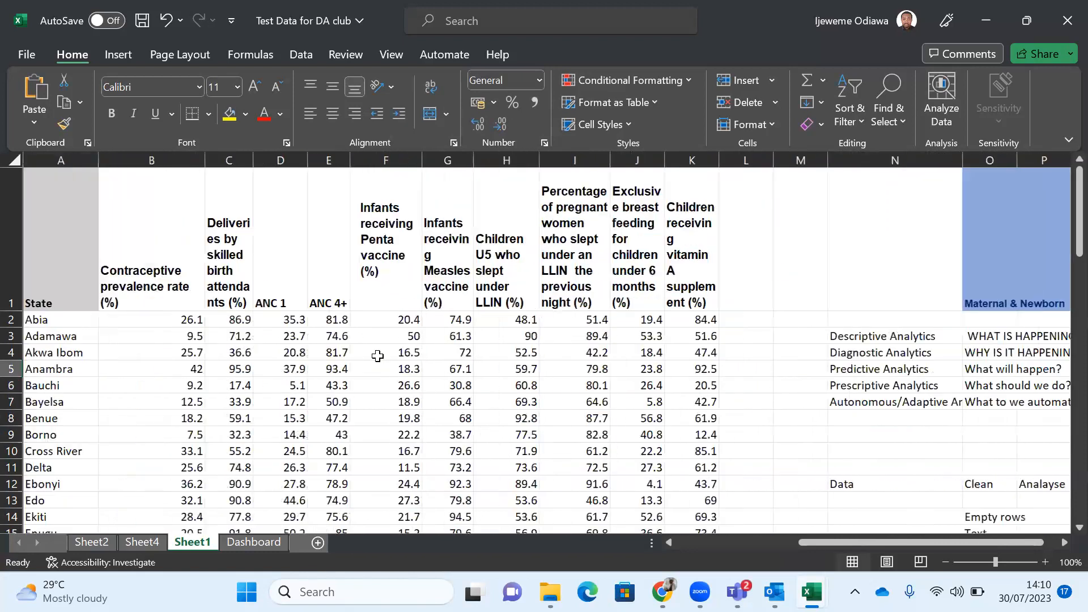
scroll(378, 355, down, 9)
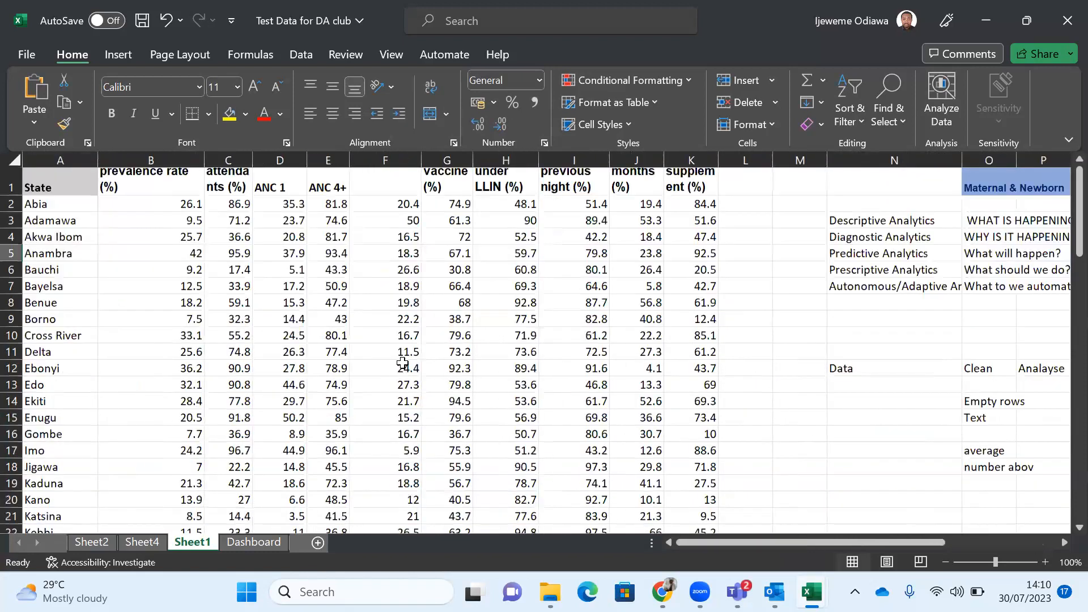
scroll(402, 363, up, 9)
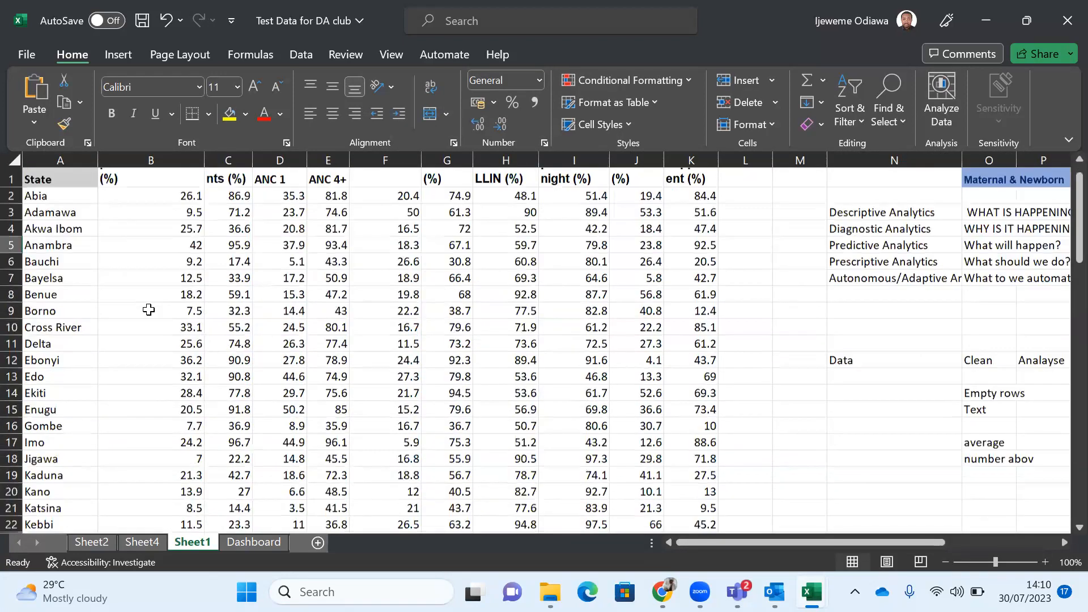
scroll(148, 310, down, 5)
scroll(73, 314, down, 1)
scroll(151, 374, up, 5)
scroll(225, 316, up, 2)
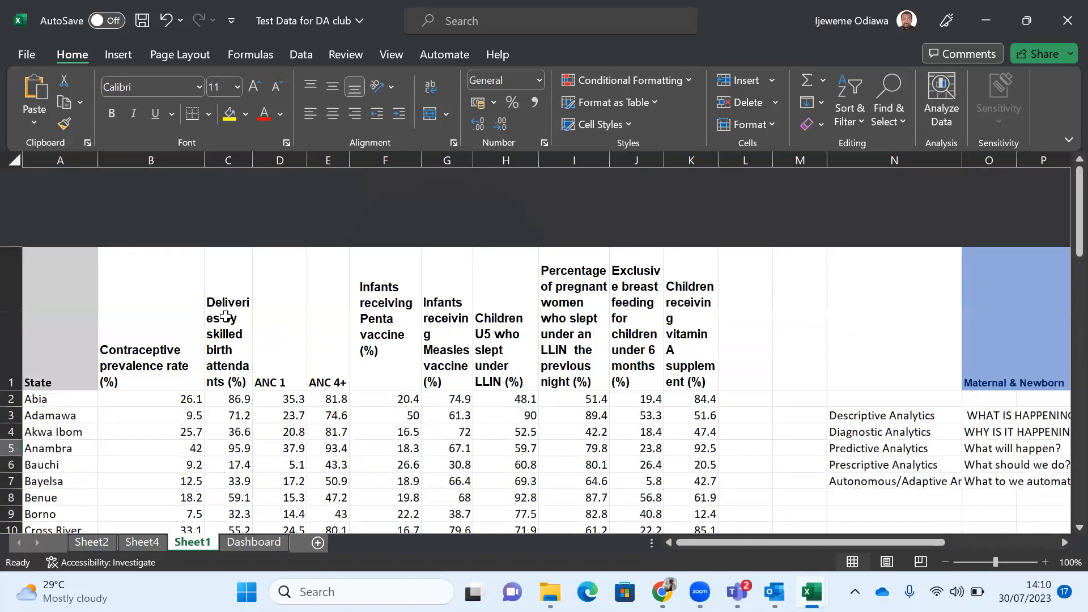
scroll(226, 317, down, 1)
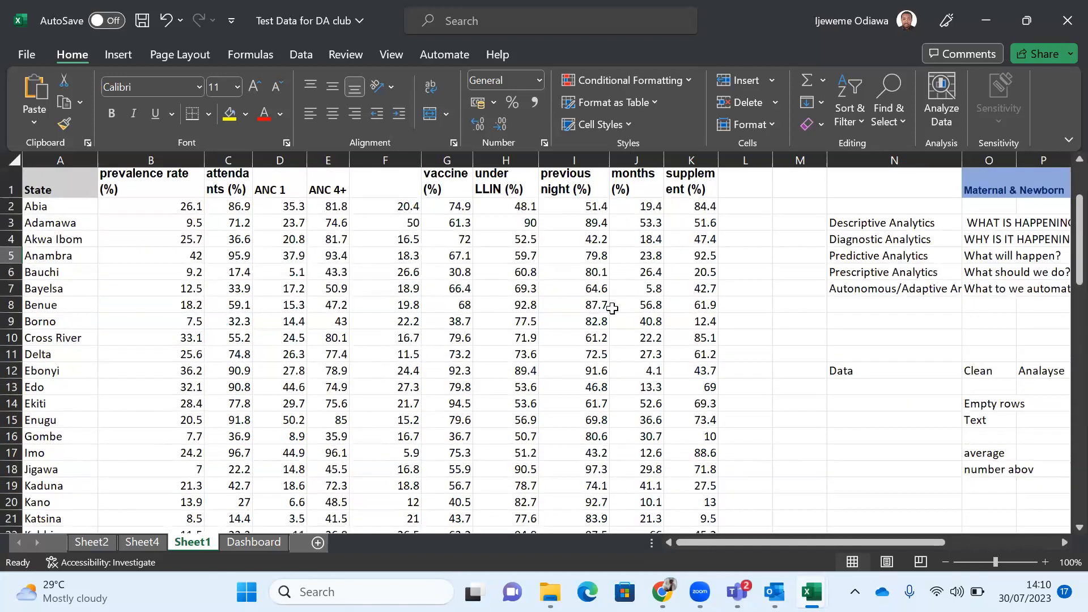
scroll(612, 308, down, 4)
scroll(612, 307, up, 4)
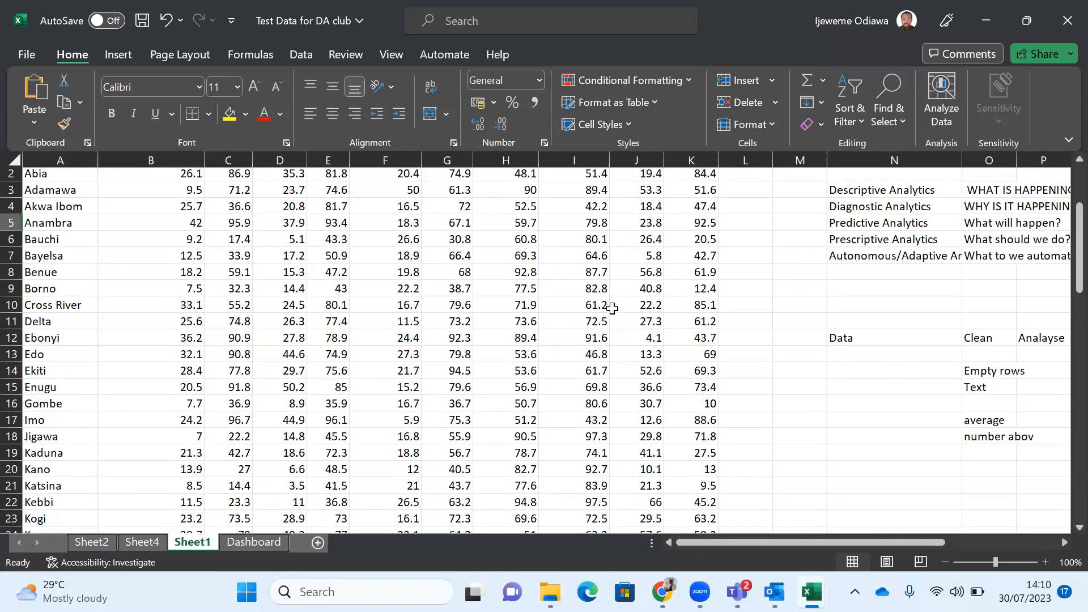
Step: Re-read the Regression and Correlation notes alongside the analytics types and the religion and contraception question on Sheet1
scroll(831, 303, right, 2)
scroll(830, 283, right, 4)
click(894, 258)
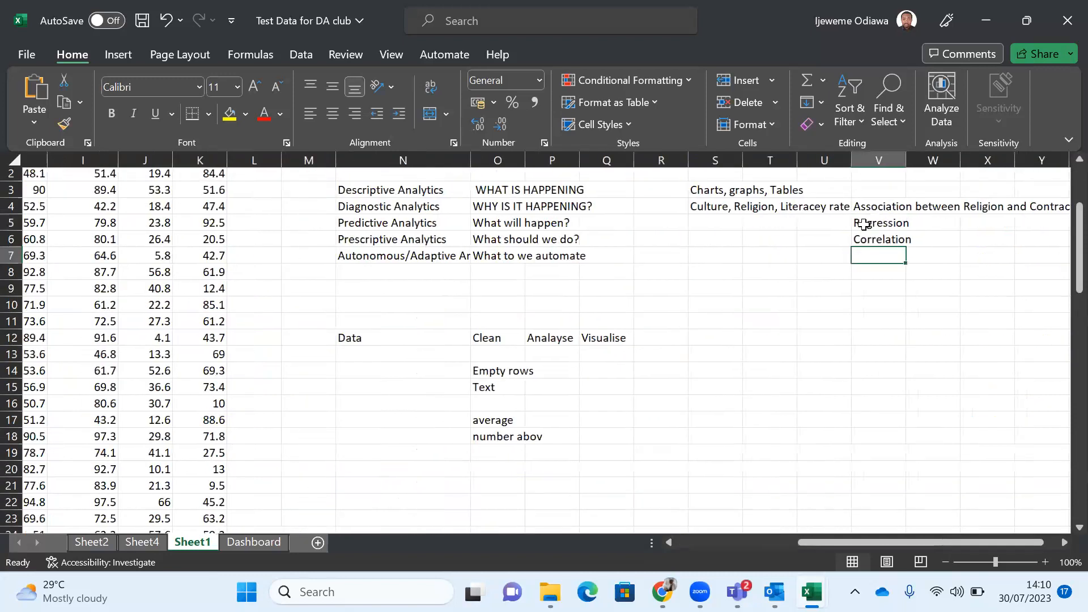
click(887, 238)
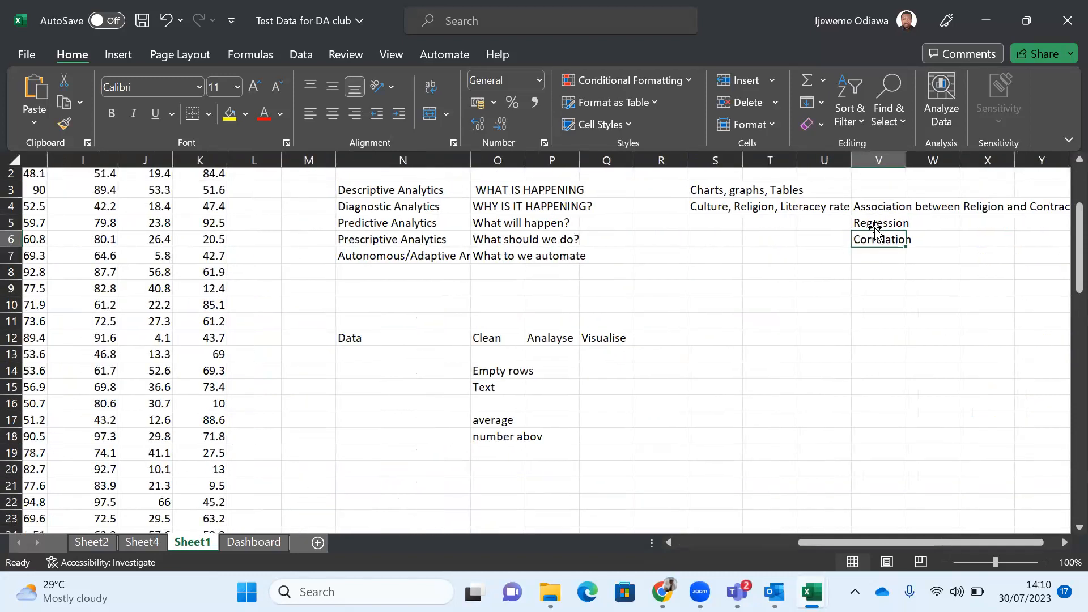
scroll(709, 256, up, 1)
scroll(709, 256, left, 2)
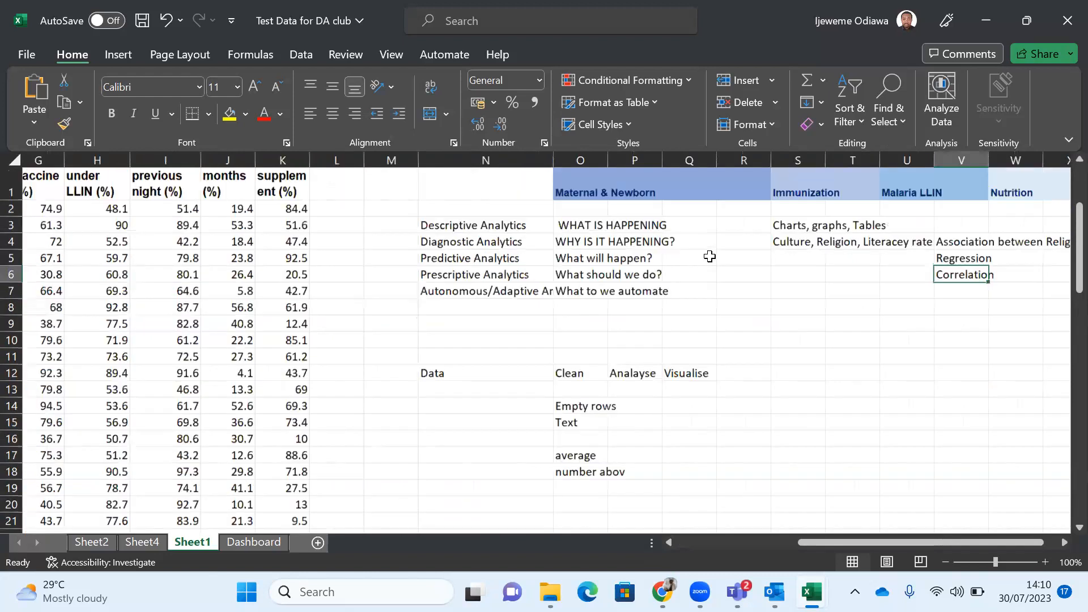
scroll(714, 260, up, 1)
scroll(714, 259, left, 3)
scroll(1003, 374, right, 3)
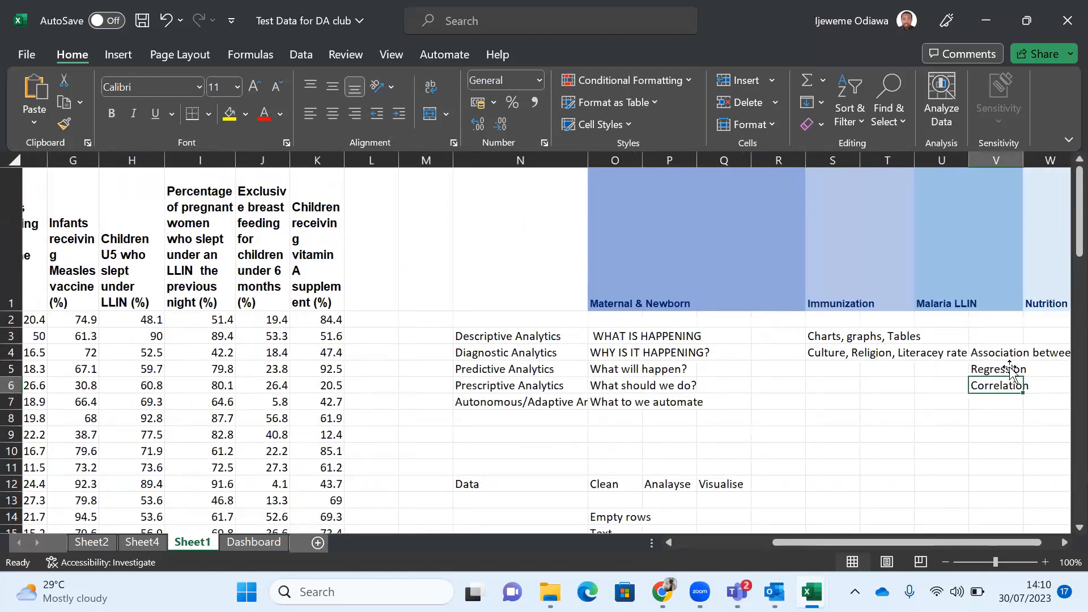
scroll(1010, 372, right, 3)
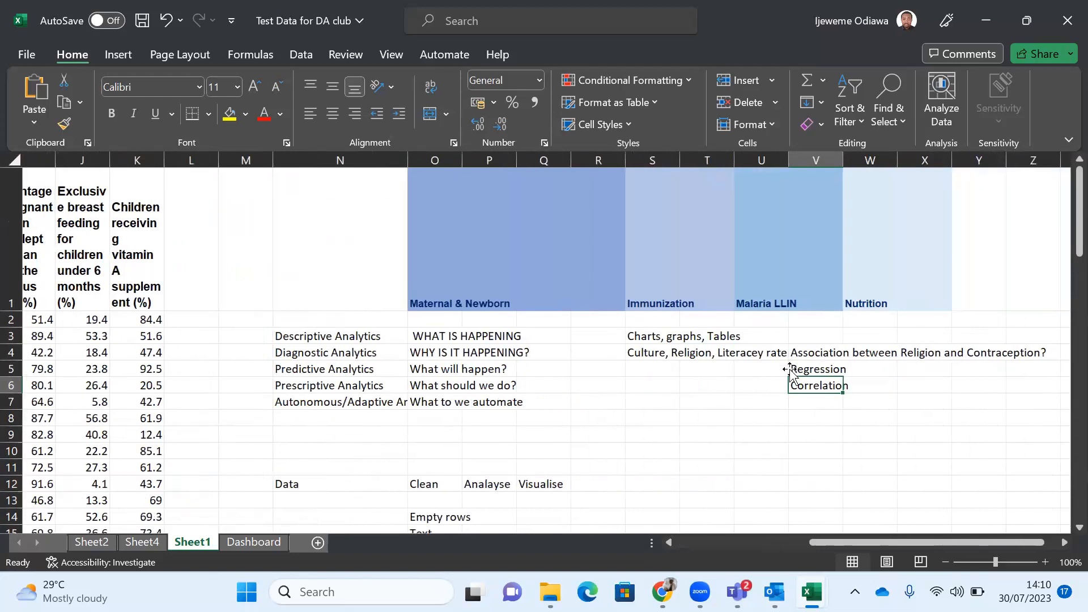
Step: Review Sheet1's state indicator columns against the Regression note and the culture, religion and literacy rate factors
click(814, 372)
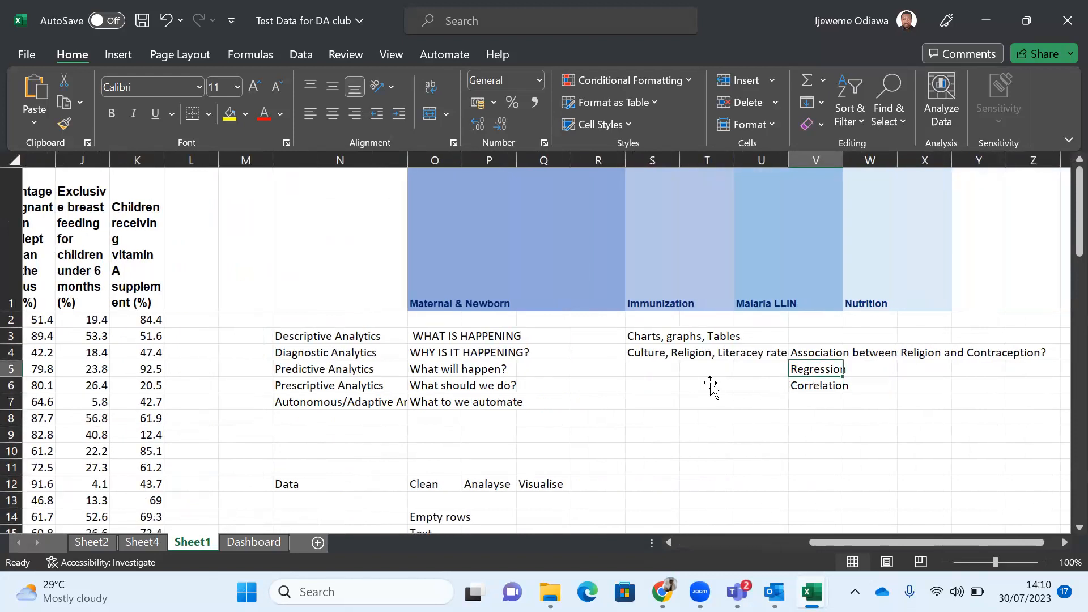
scroll(712, 382, left, 1)
scroll(711, 382, left, 3)
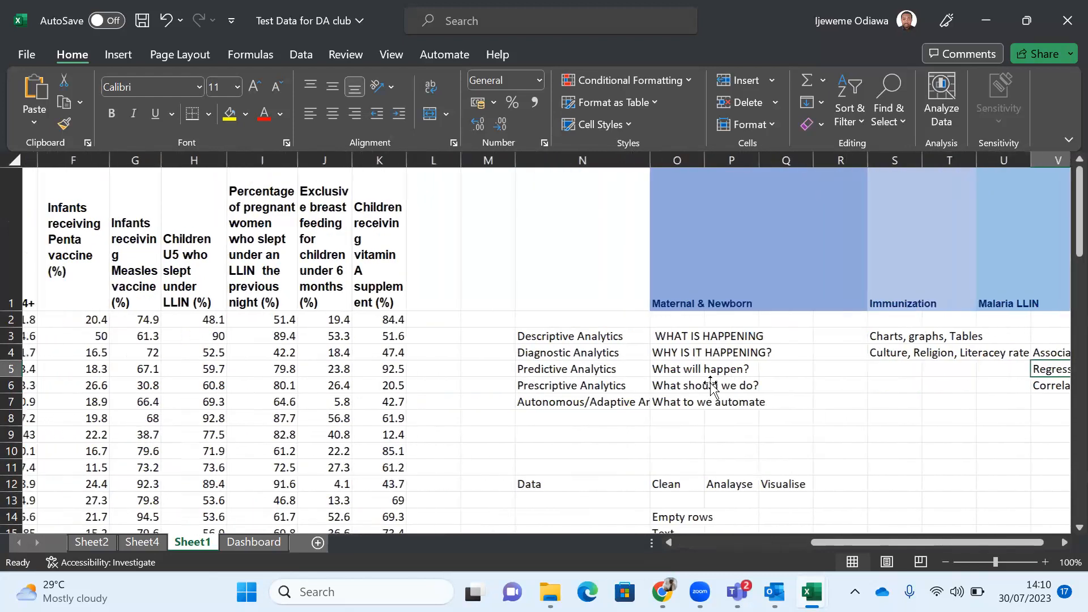
scroll(712, 385, left, 3)
scroll(527, 416, left, 1)
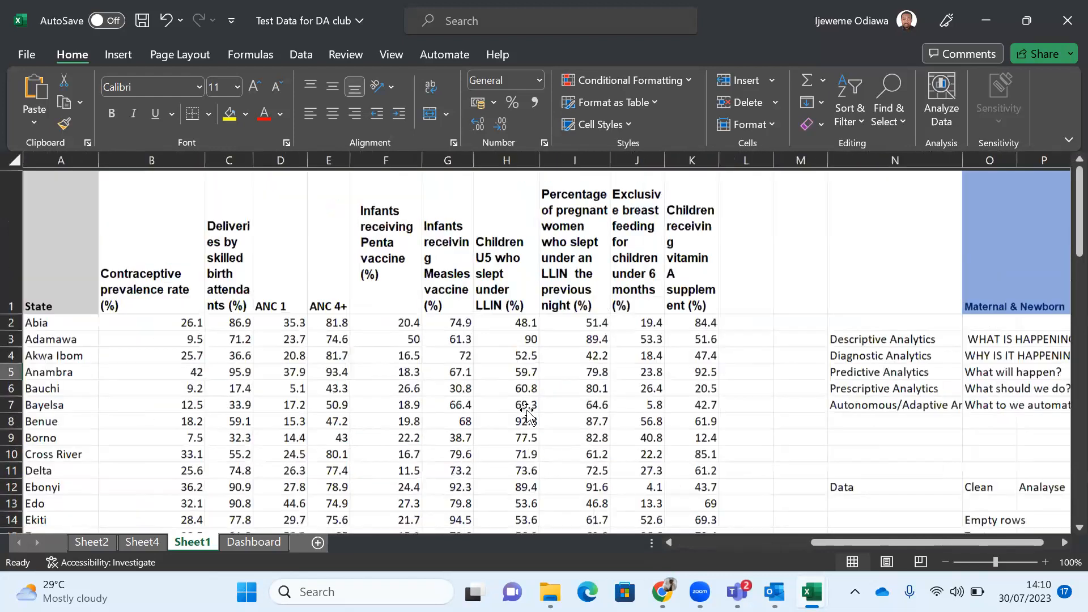
scroll(765, 430, right, 6)
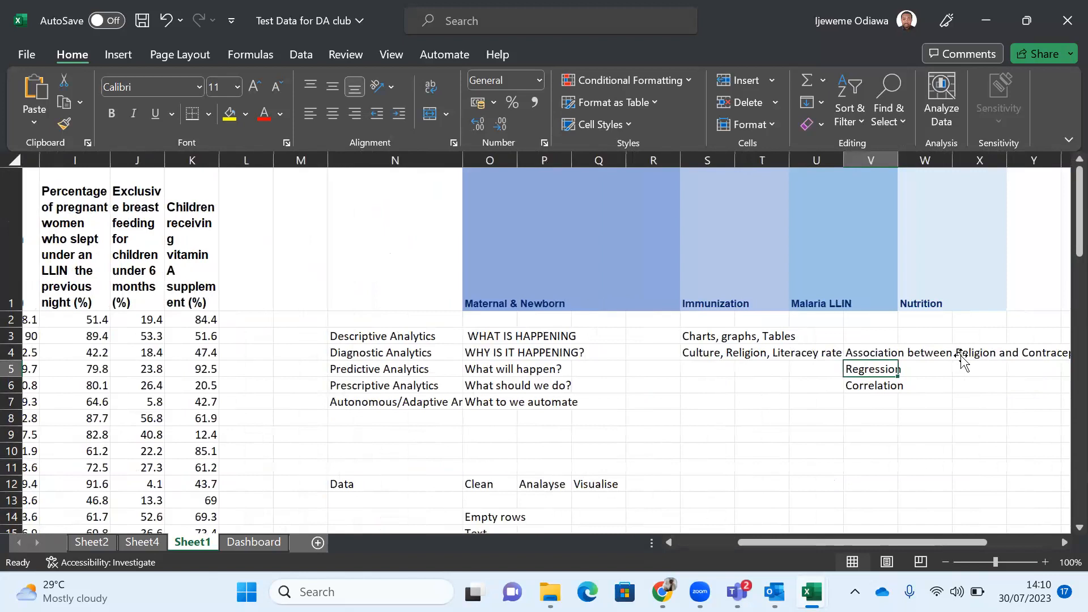
scroll(619, 353, right, 1)
click(621, 353)
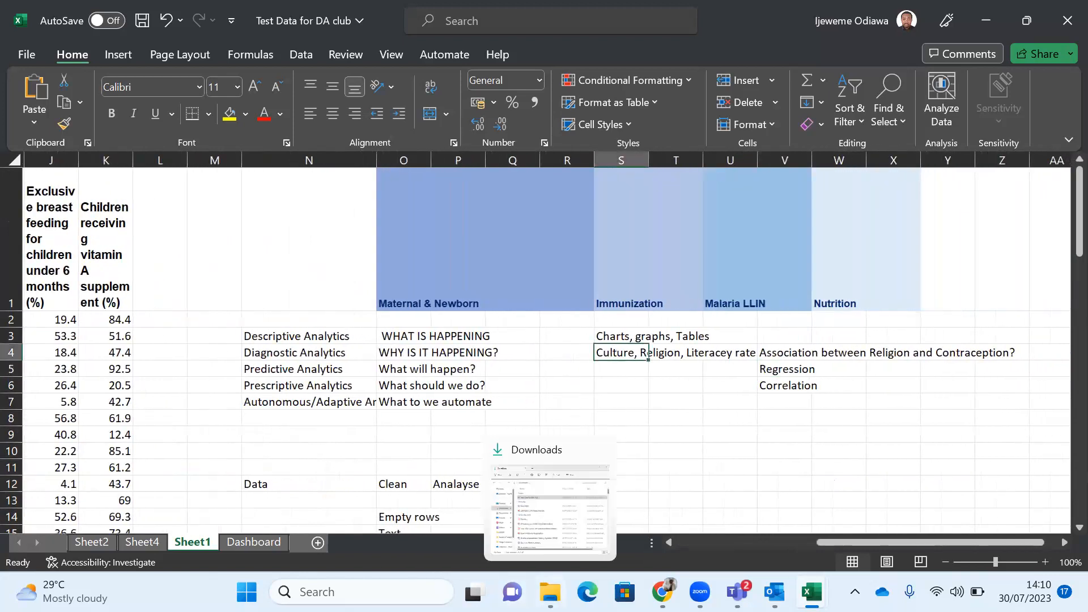
Step: Switch to Chrome and open a new browser tab
click(550, 592)
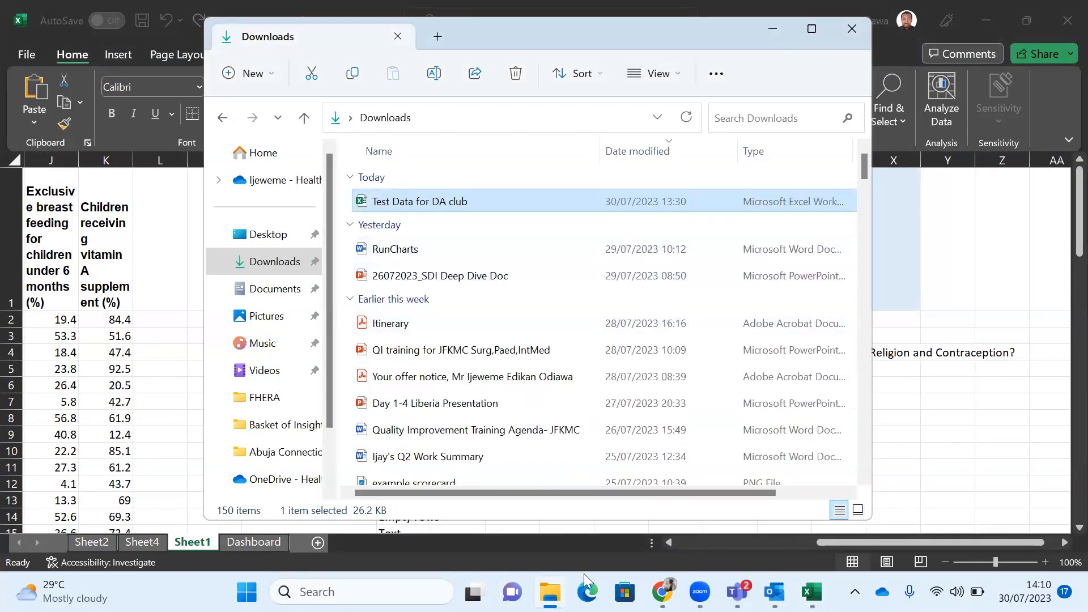
mouse_move(662, 592)
click(654, 470)
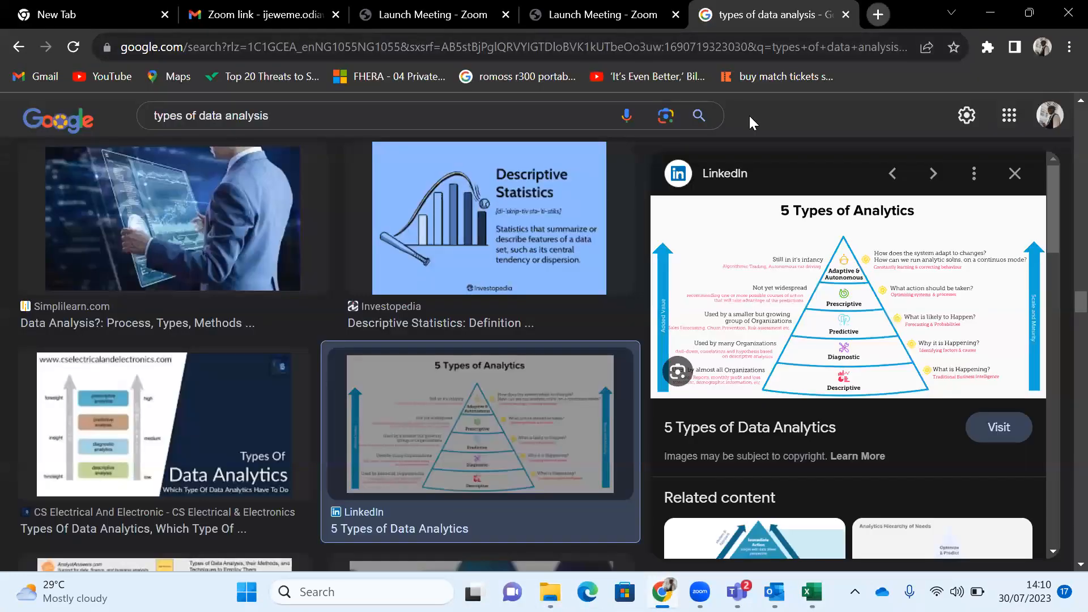
key(ctrl+t)
Step: Search Google for "adult literacy rates regions nigeria" and open the Statista result on Nigeria's literacy rate by zone and gender
text(litera)
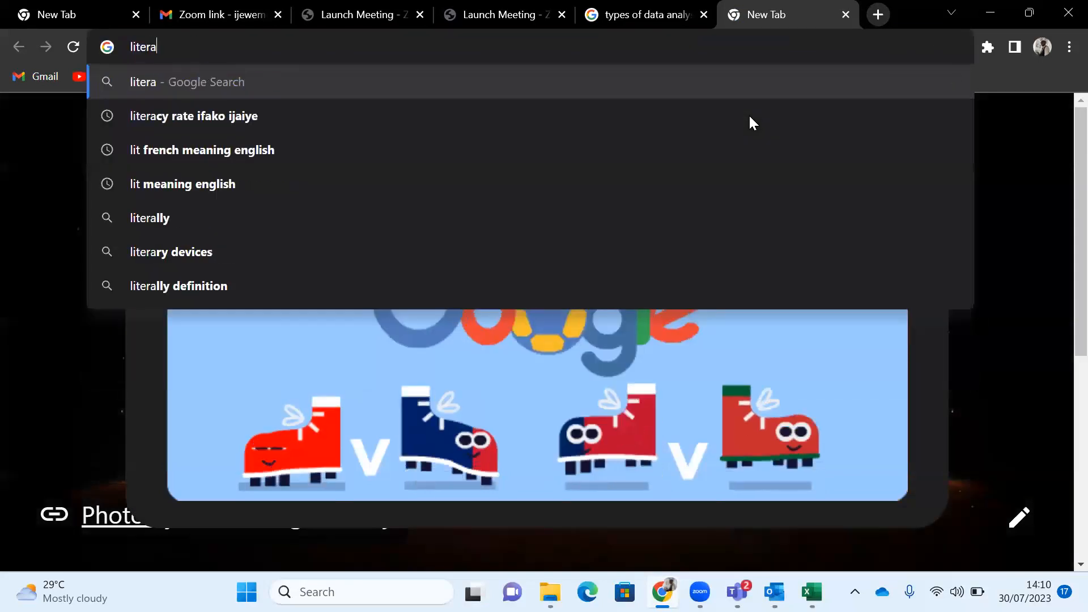
key(BackSpace)
key(BackSpace)
key(BackSpace)
key(BackSpace)
key(BackSpace)
text(adult l)
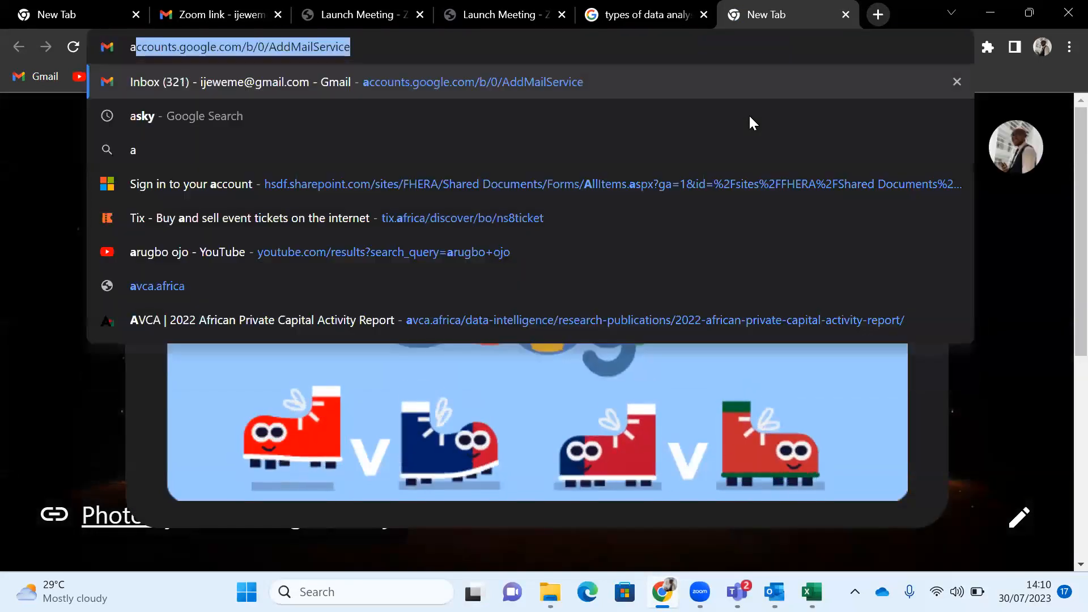
text(iter)
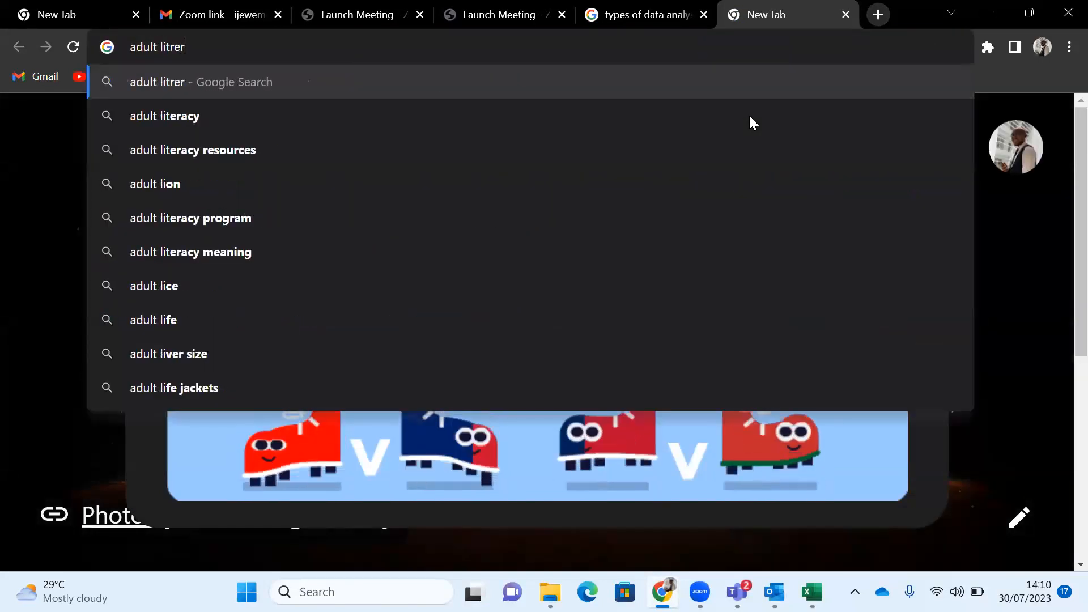
key(BackSpace)
key(BackSpace)
text(eracy)
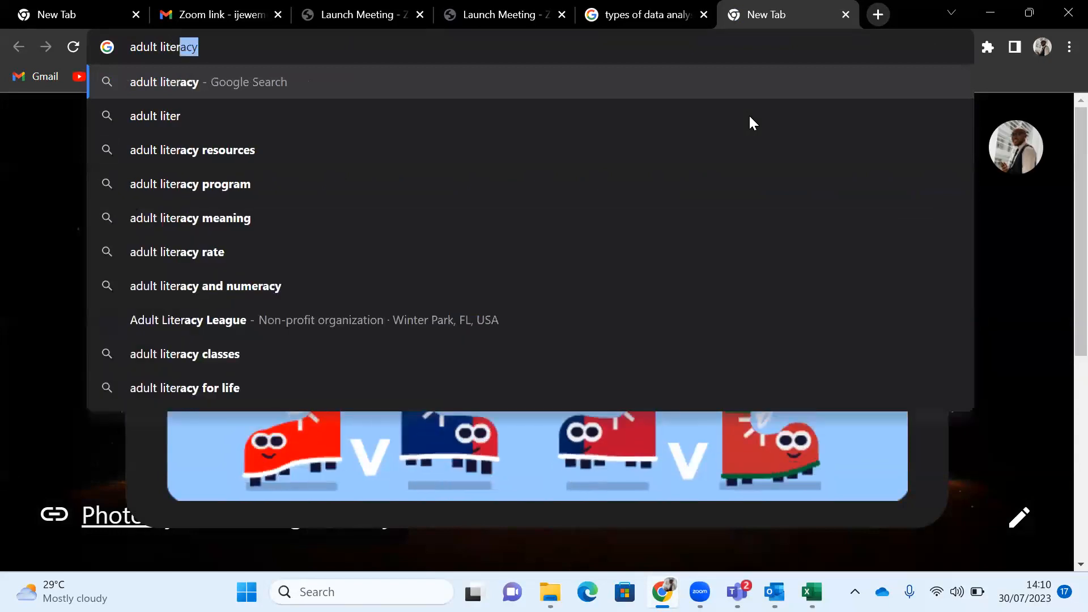
text( rates)
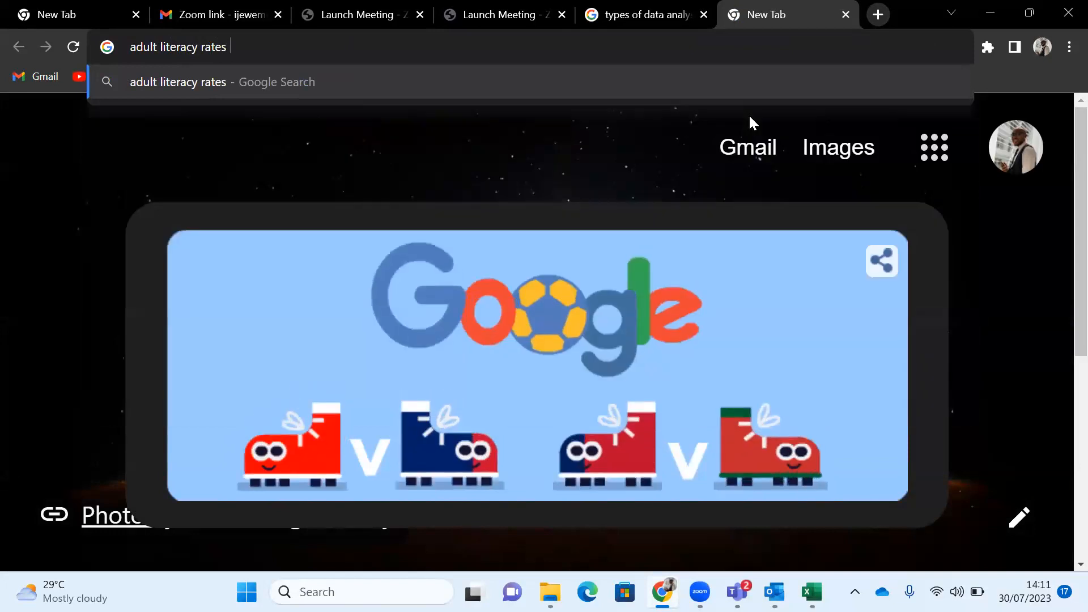
text( regions nigeria)
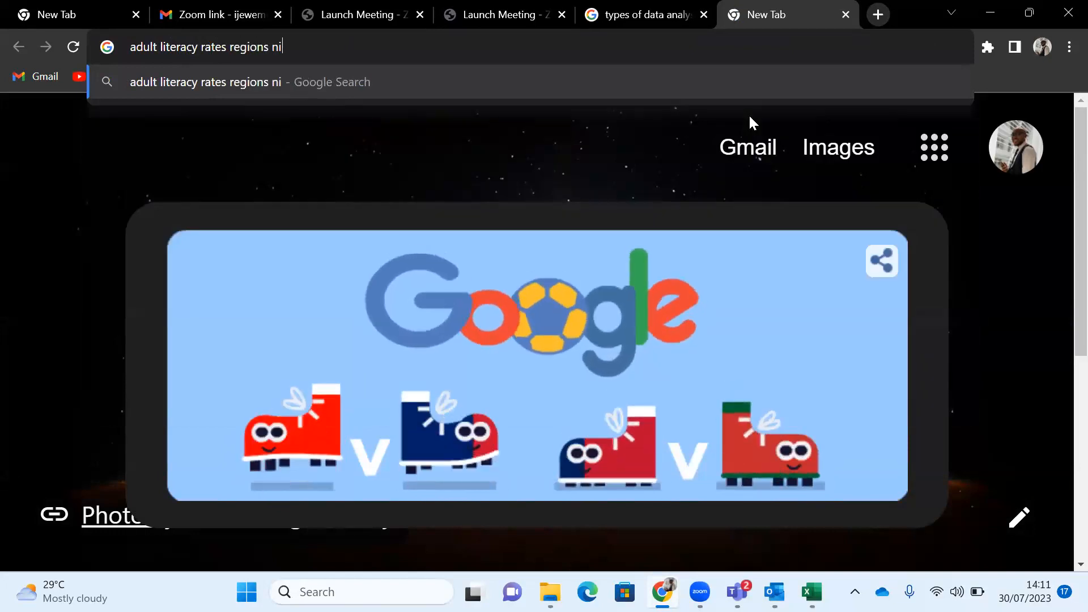
key(Return)
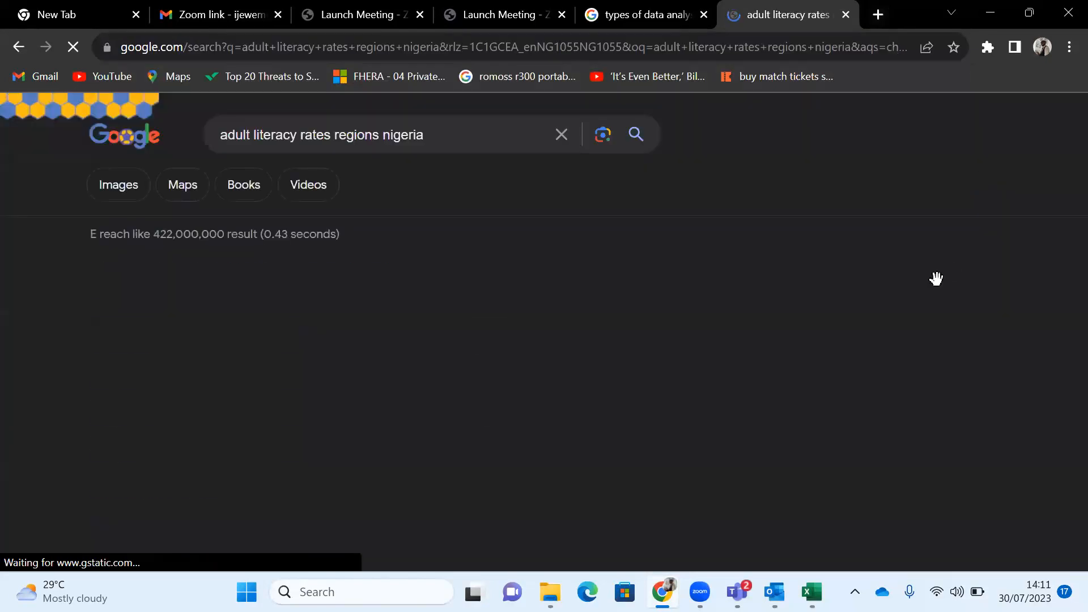
scroll(563, 398, down, 1)
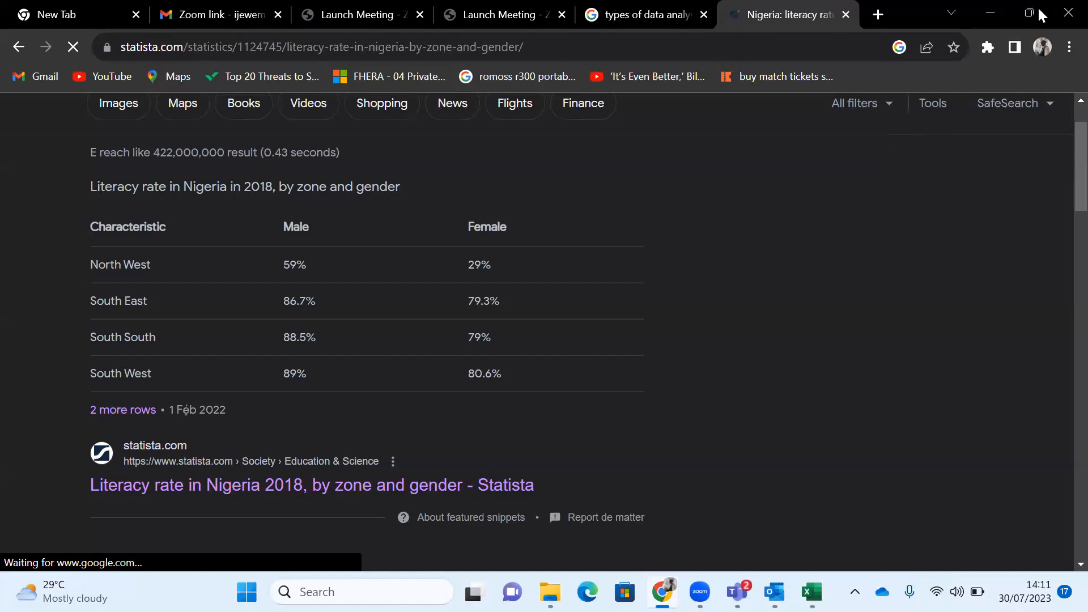
Step: Arrange the Chrome window and the Test Data for DA club workbook side by side, with Chrome on the left half
mouse_move(1034, 14)
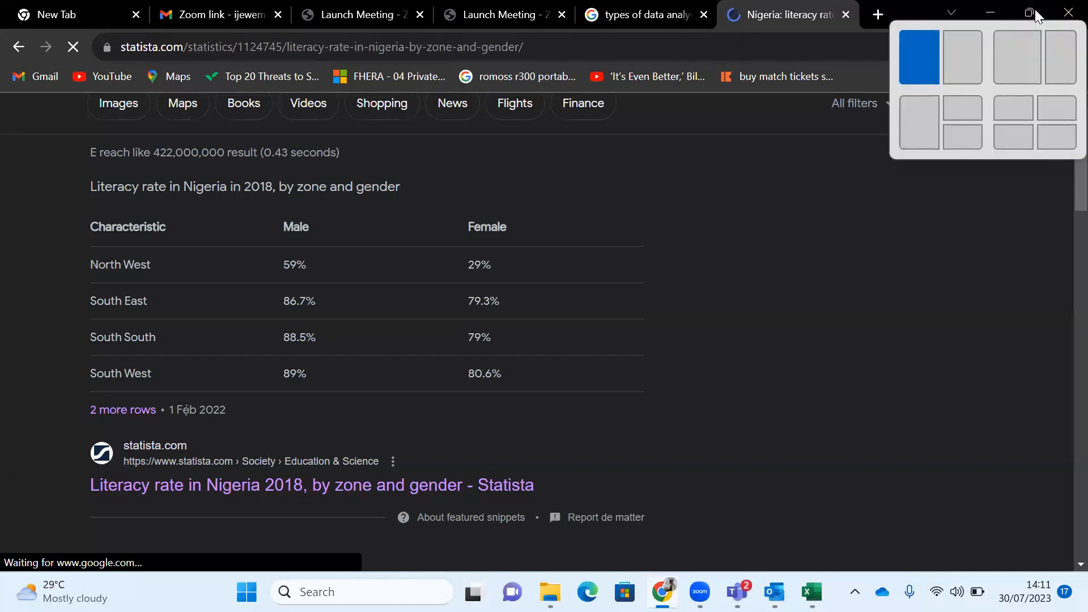
click(919, 57)
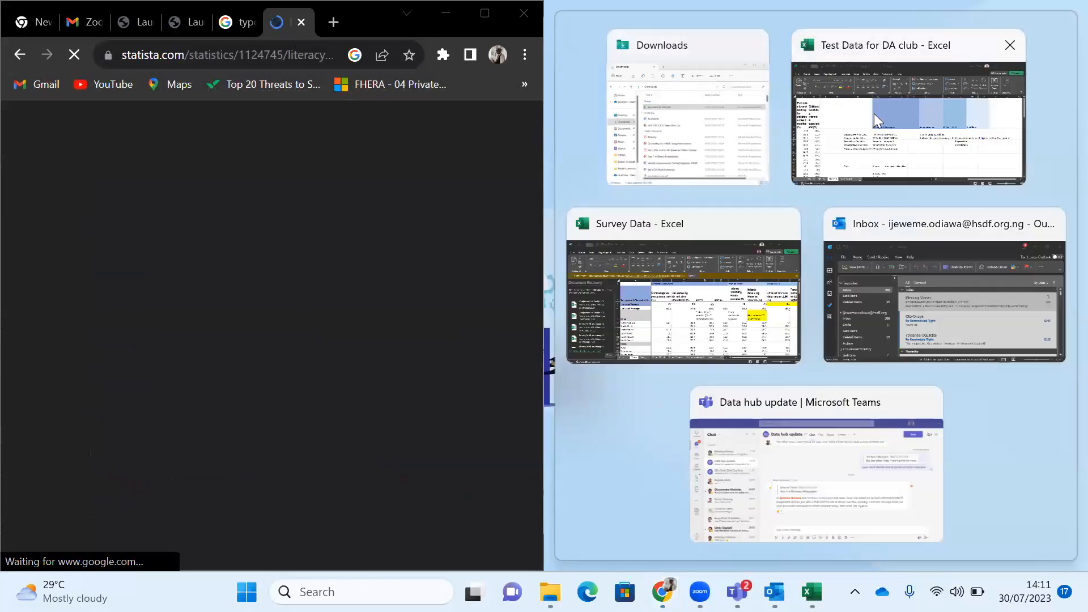
click(874, 113)
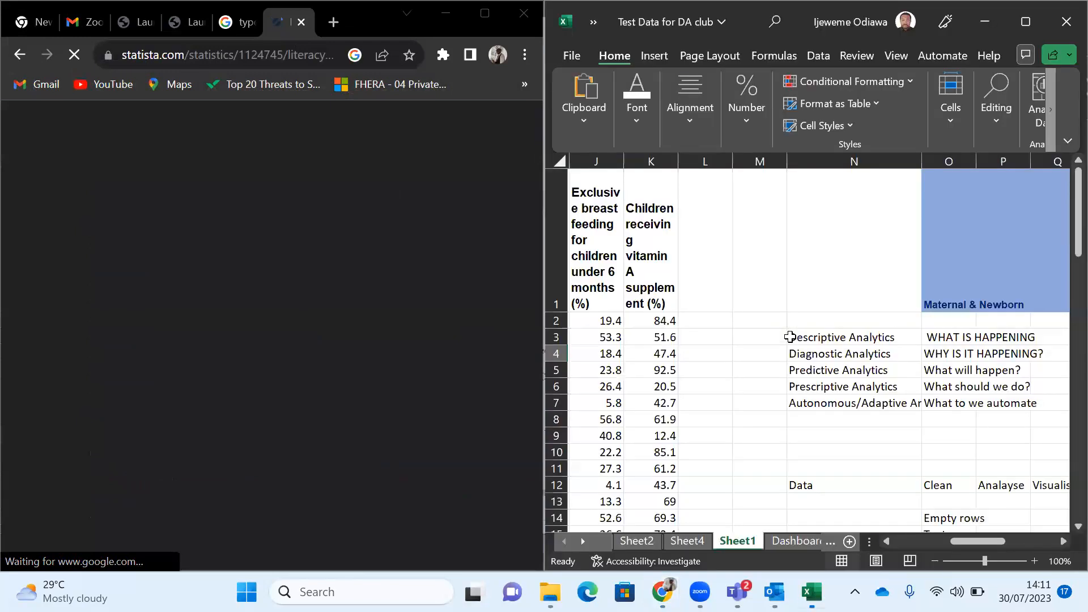
Step: Insert a blank column C between the contraceptive prevalence rate and skilled birth attendant deliveries columns on Sheet1
scroll(790, 336, left, 3)
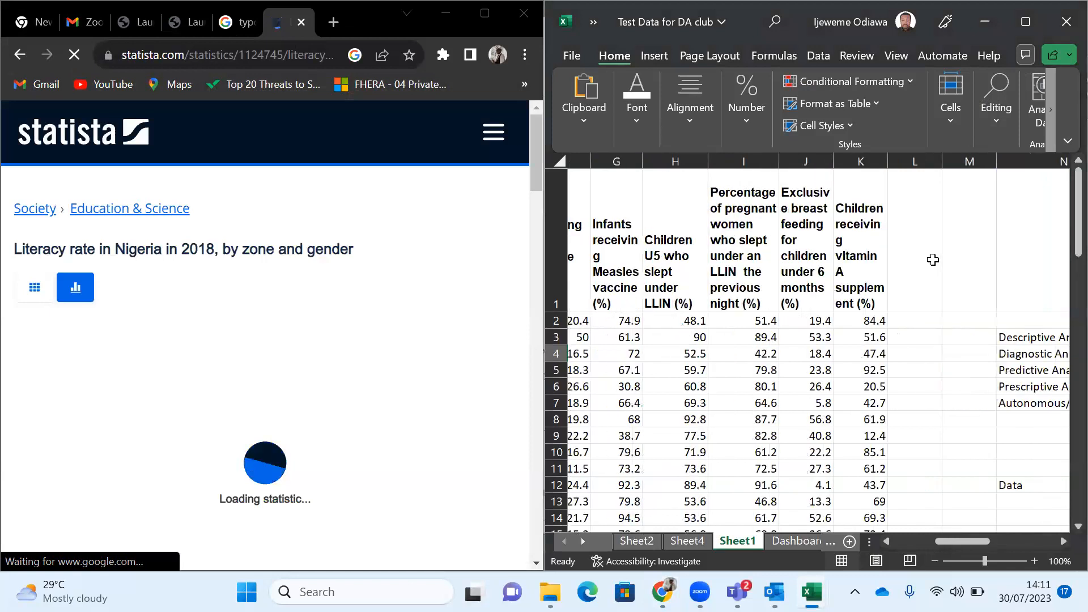
scroll(824, 272, left, 3)
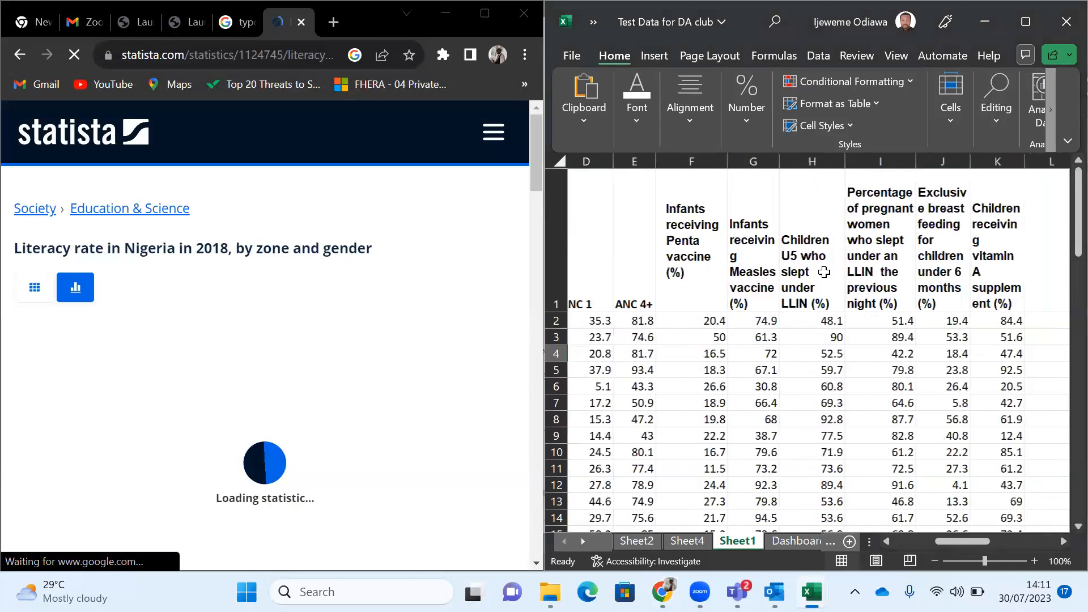
scroll(824, 272, left, 3)
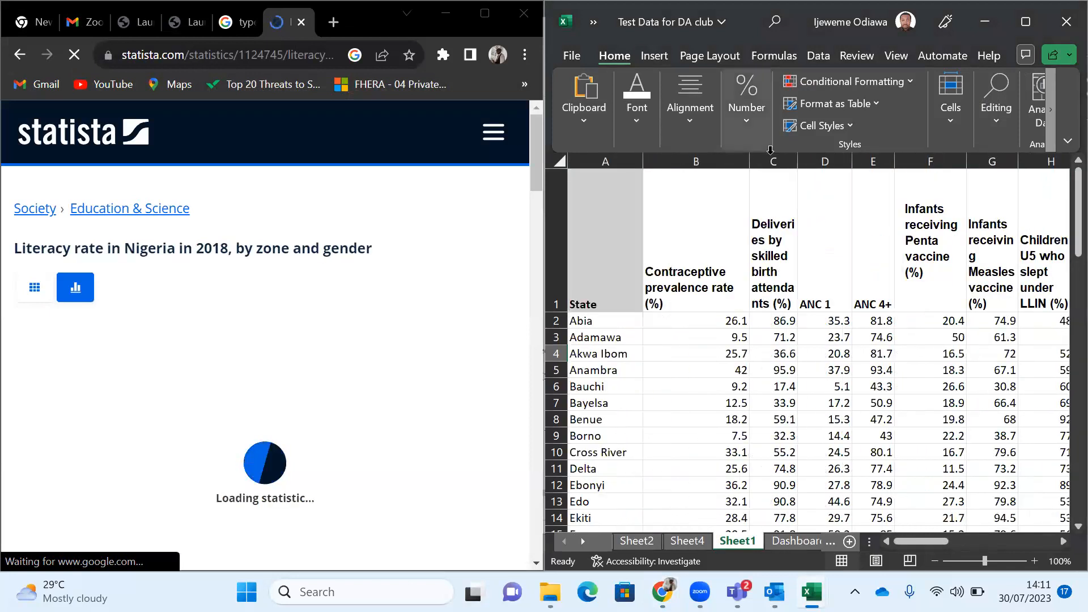
click(770, 159)
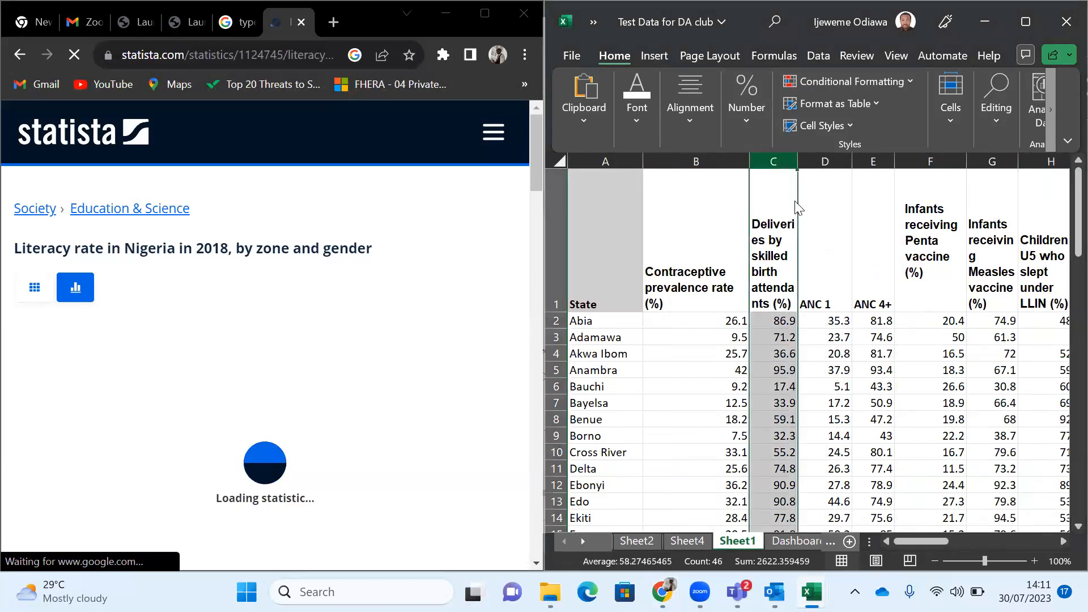
right_click(824, 316)
click(811, 325)
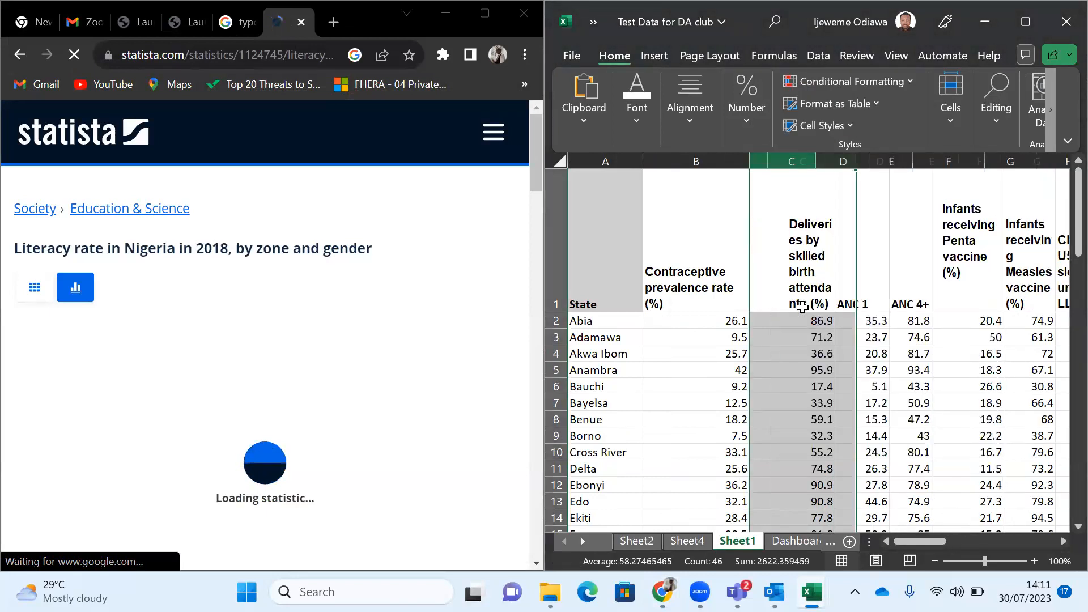
Step: Enter "Li" in cell C1 and the heading "Literacy Rates" in cell C58 of the zone table
click(800, 303)
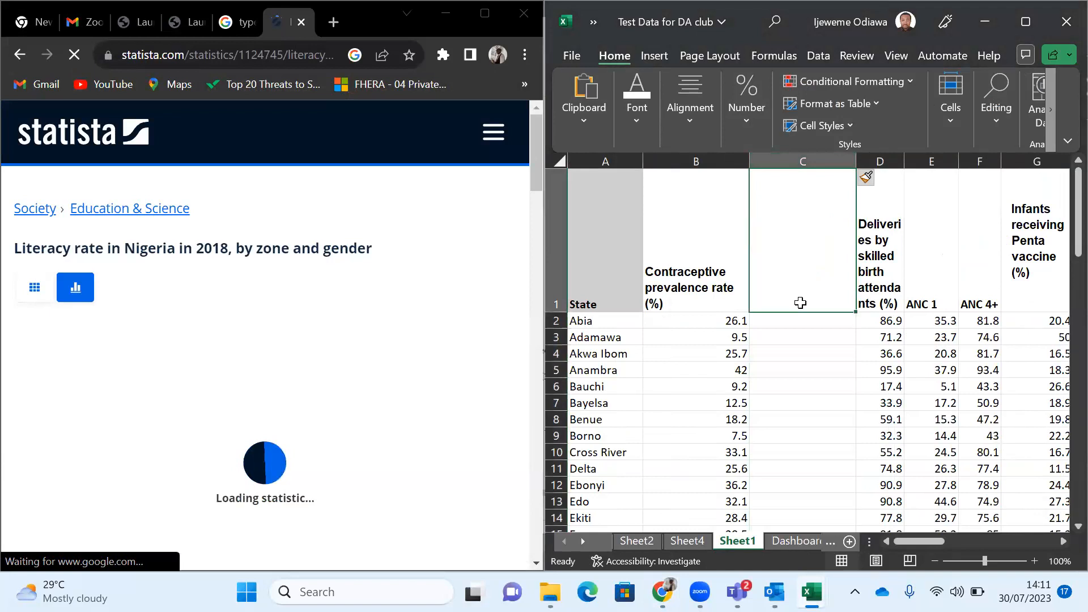
text(Li)
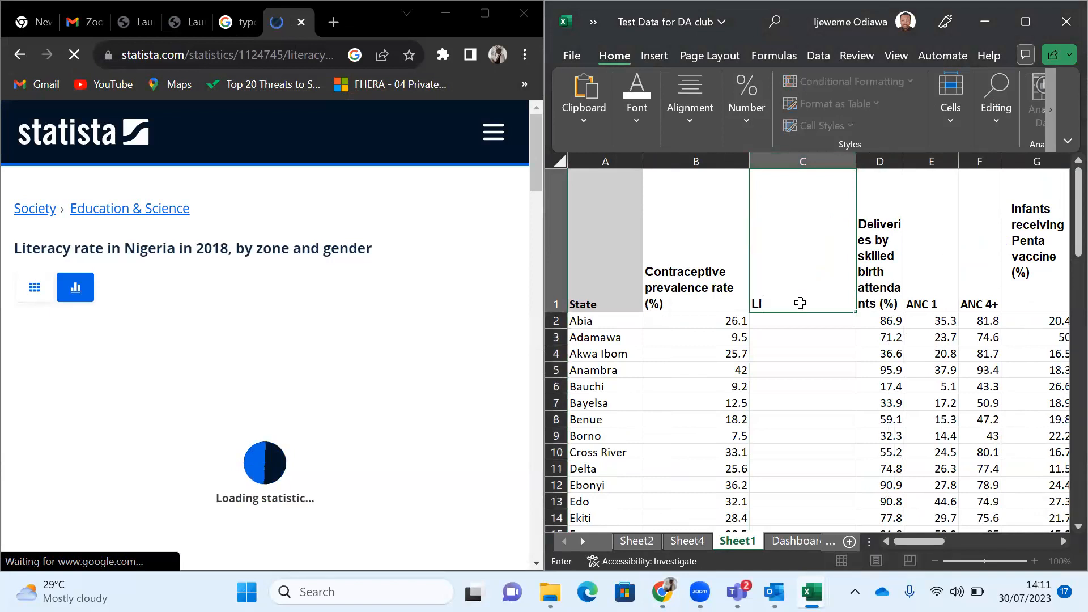
scroll(800, 303, down, 17)
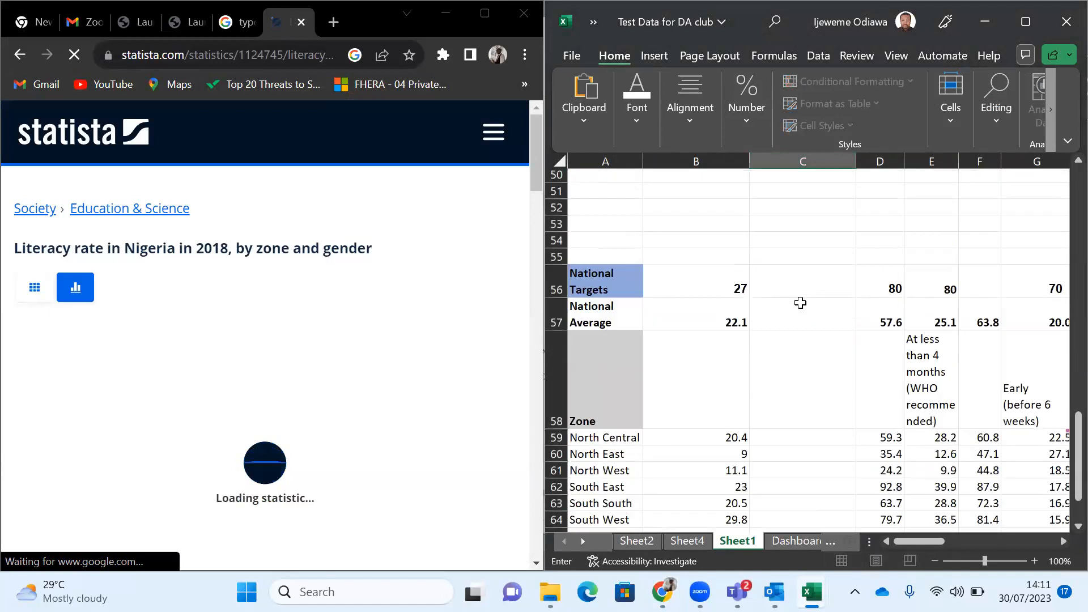
click(782, 391)
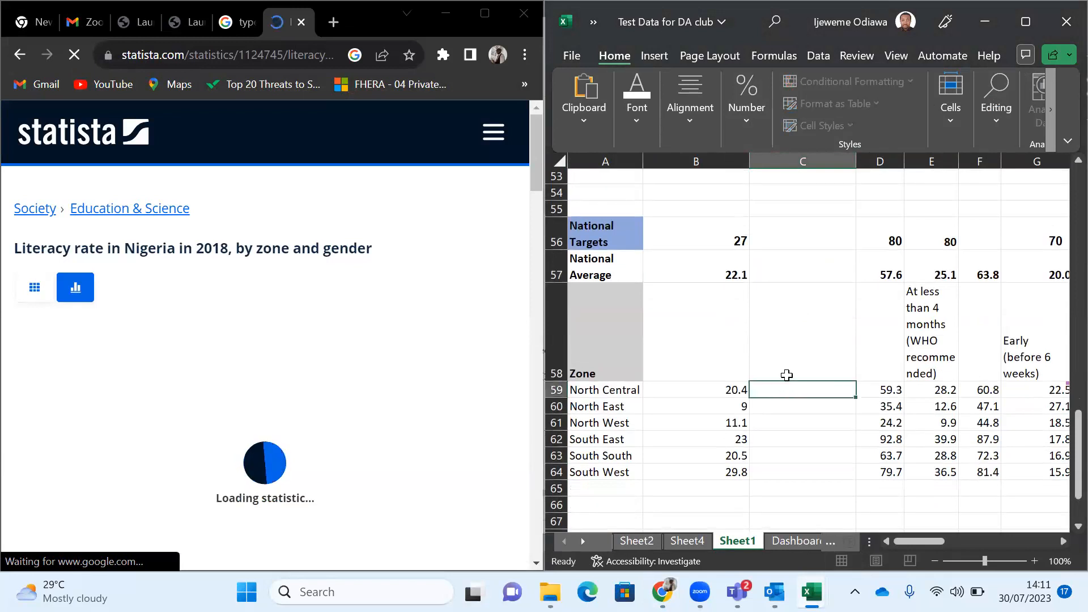
click(793, 352)
text(Liter)
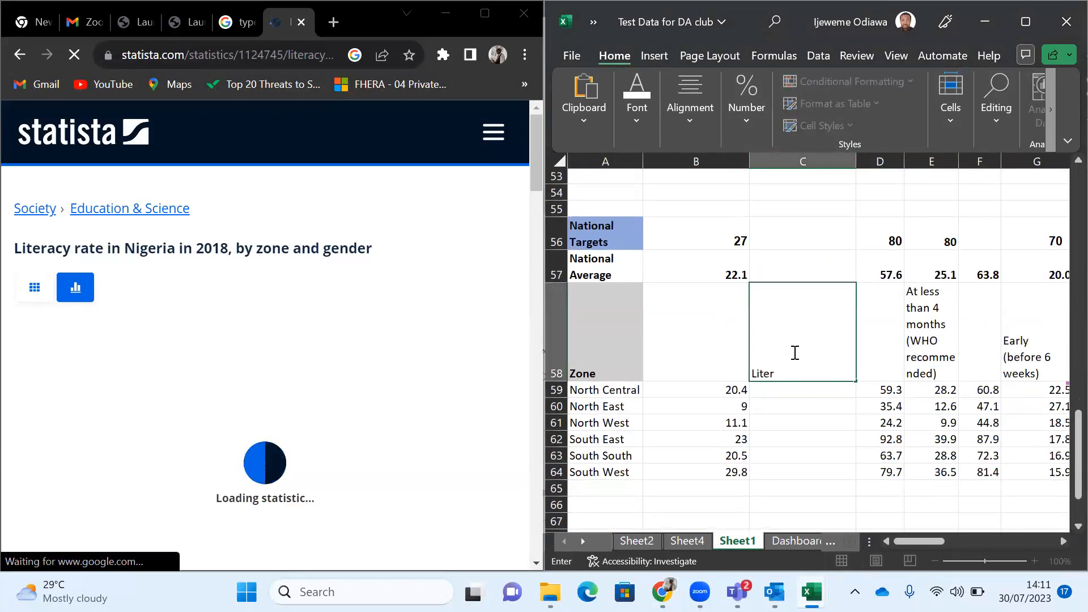
text(acy Rates)
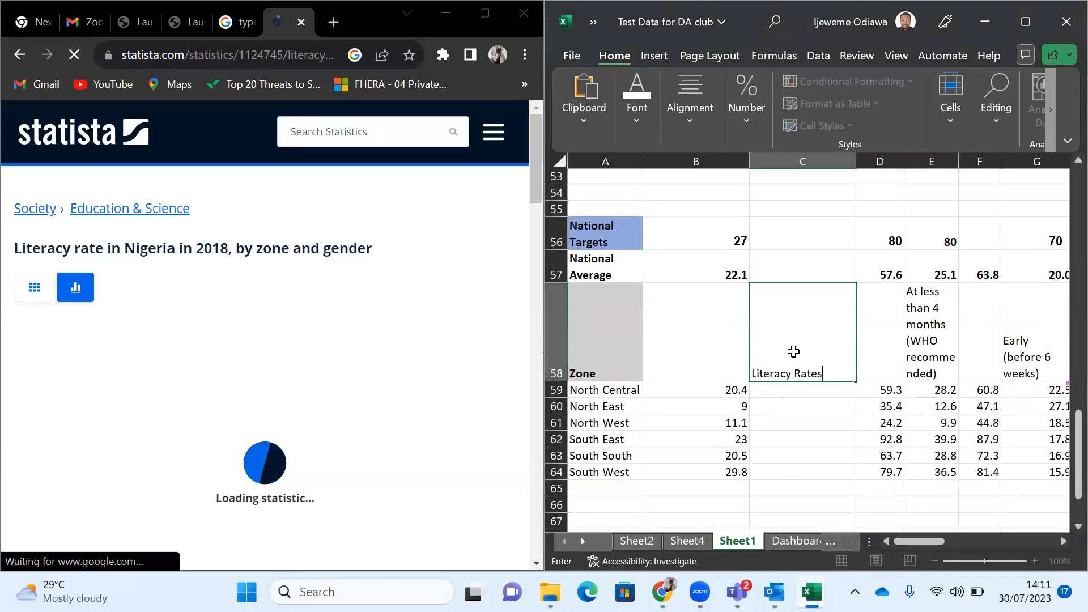
key(Return)
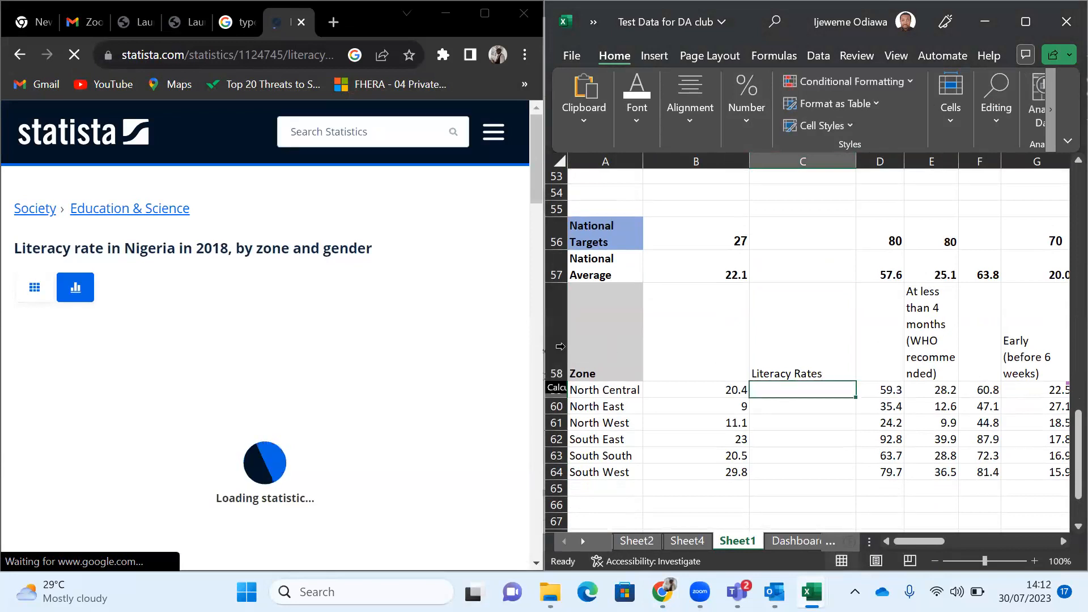
Step: Check the Statista page for the zone literacy statistic, and return to the Google search results
scroll(378, 383, down, 4)
scroll(379, 383, up, 2)
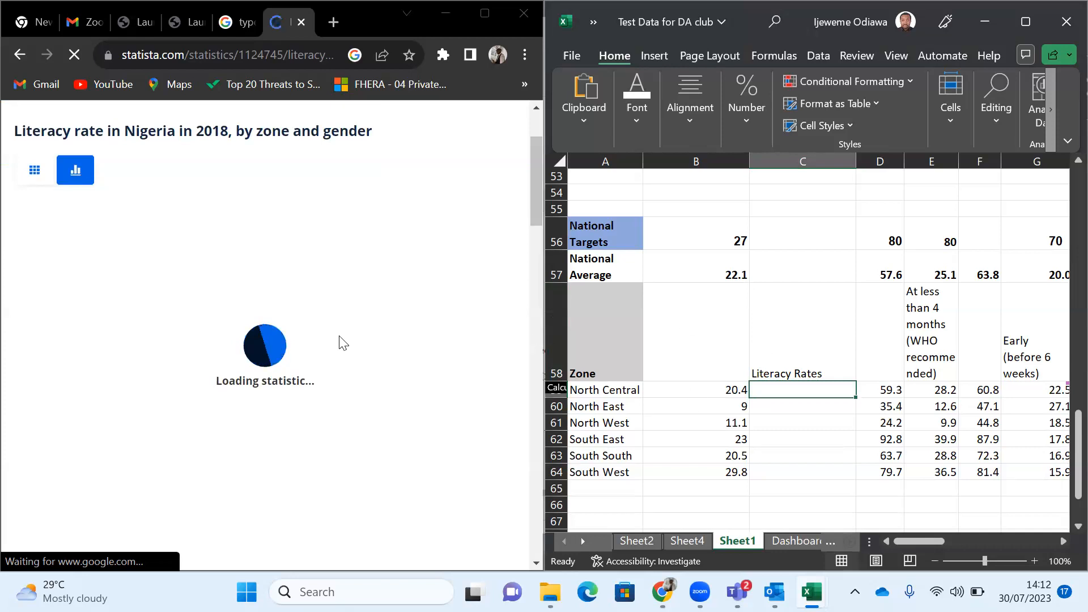
click(15, 57)
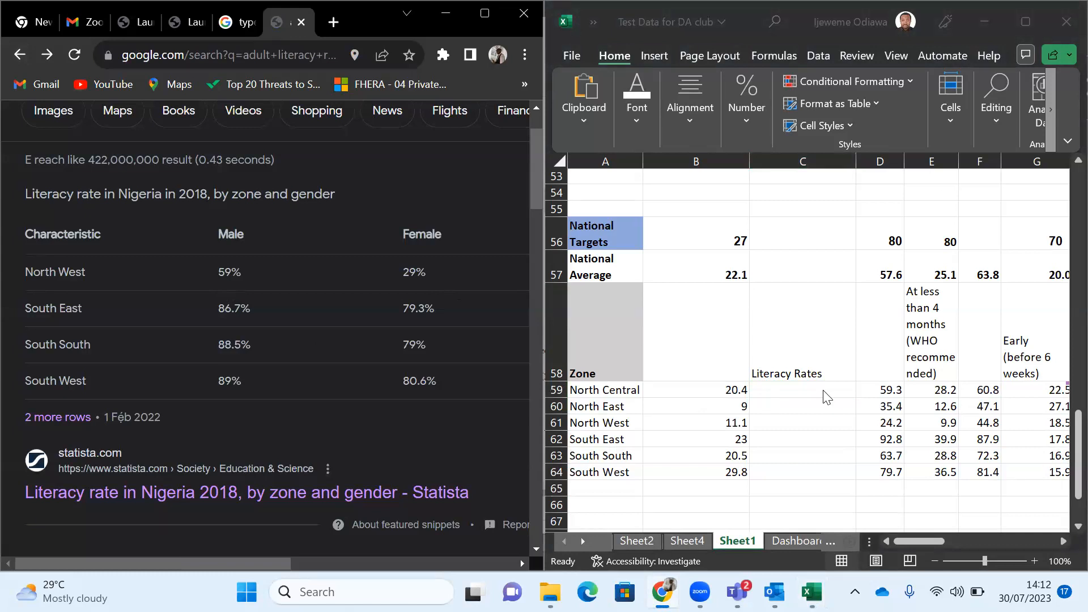
Step: Insert a blank column D directly after the Literacy Rates column on Sheet1, and select the Literacy Rates heading cell
click(884, 153)
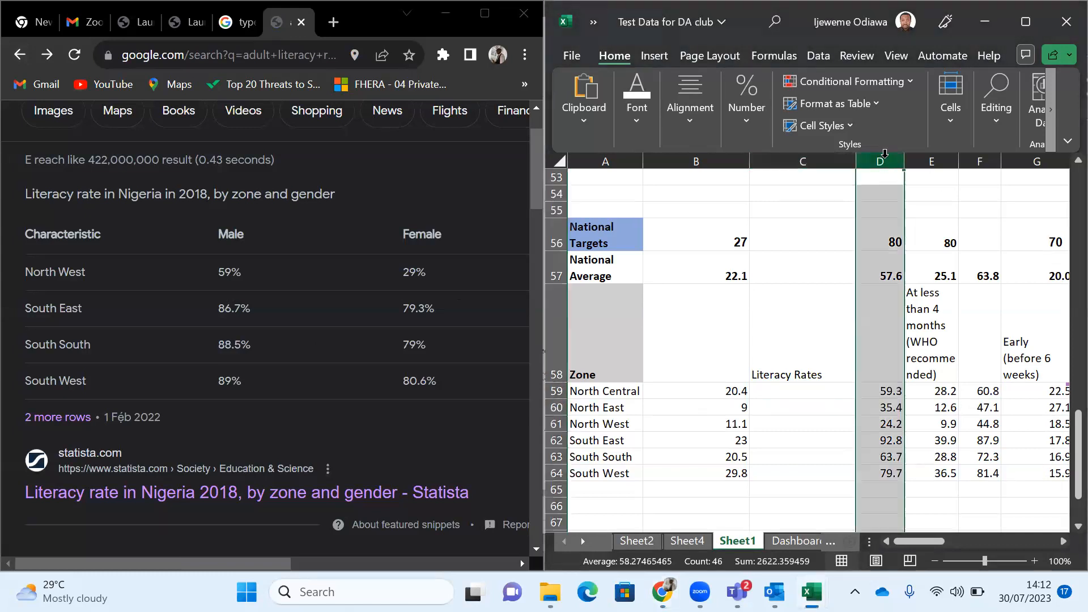
right_click(884, 154)
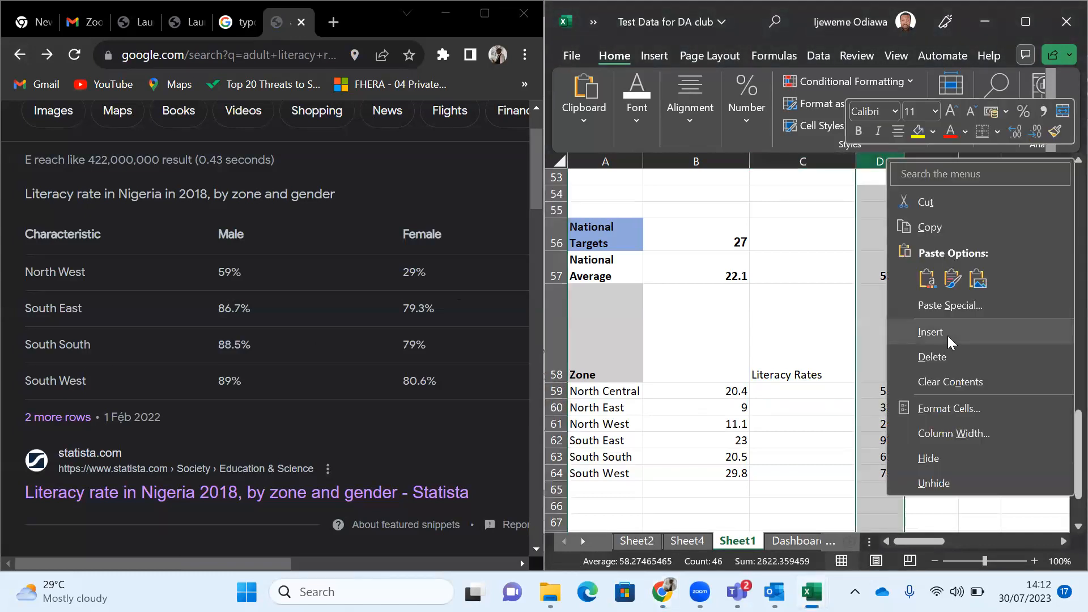
click(948, 333)
click(792, 371)
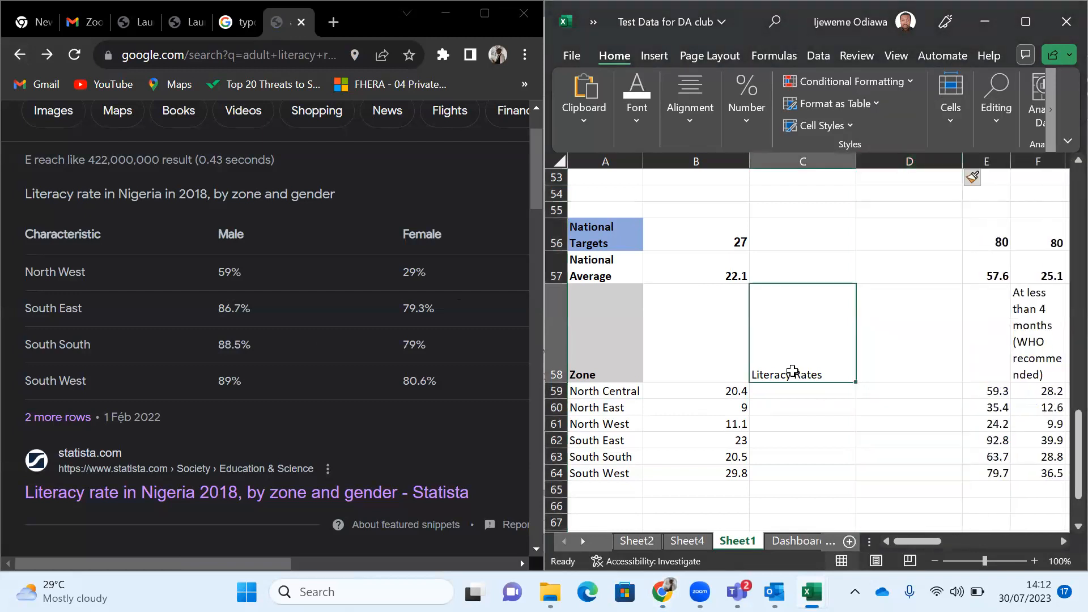
Step: Set the zone table headings to "Male Literacy Rate" in C58 and "Female Literacy Rate" in D58
text(Male)
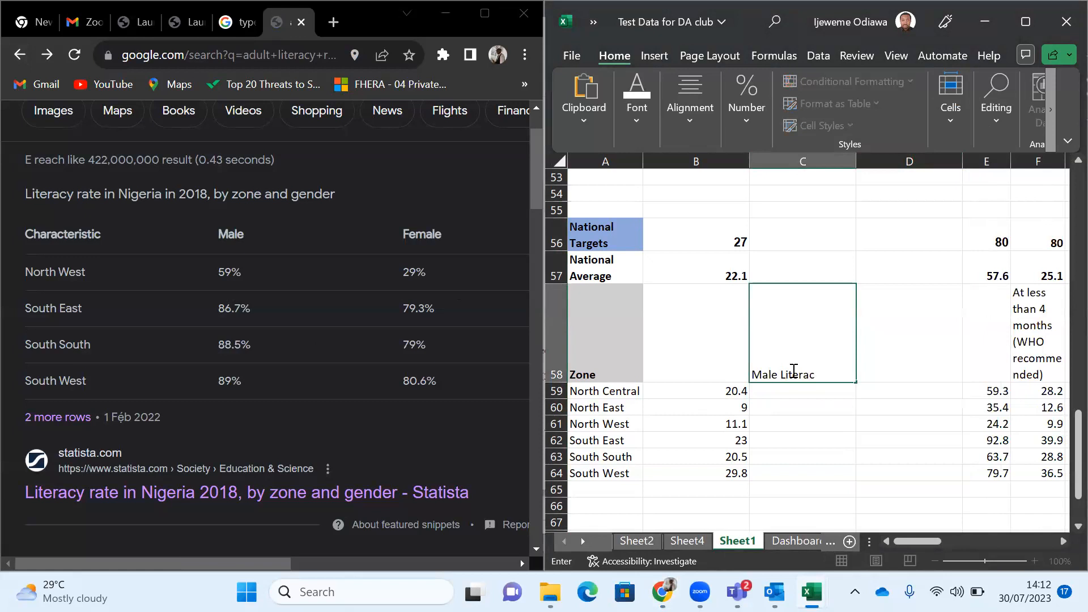
text( Literacy Rate)
key(Tab)
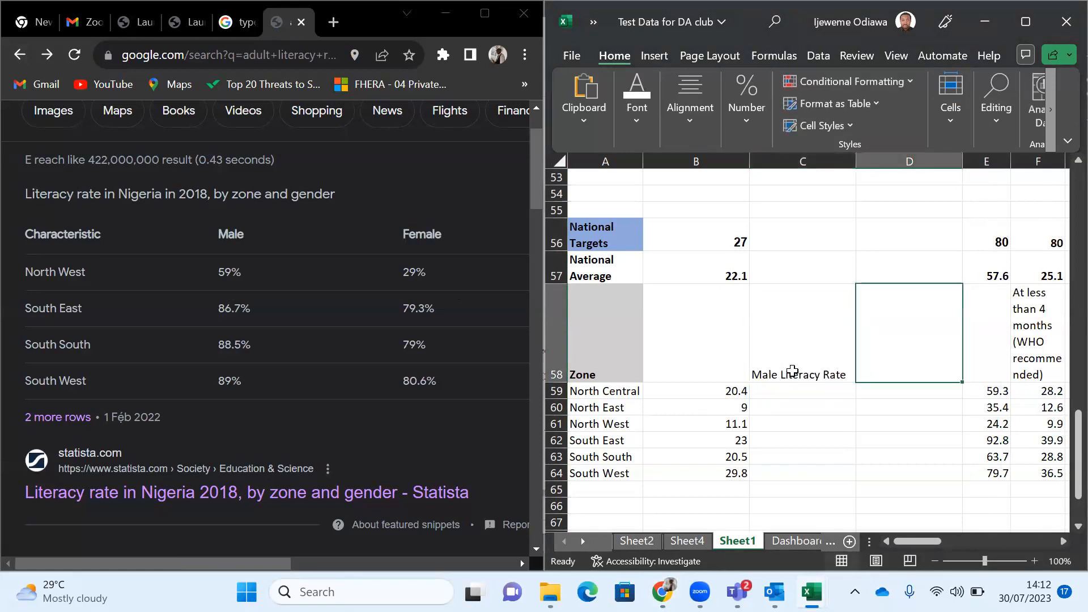
text(Female L)
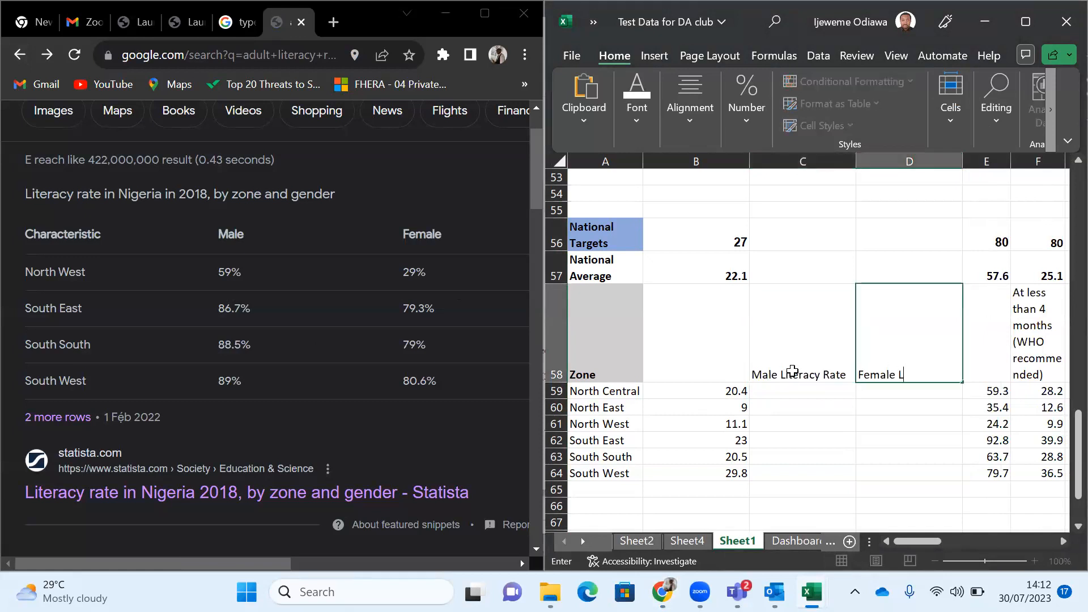
text(iteracy Rate)
click(773, 386)
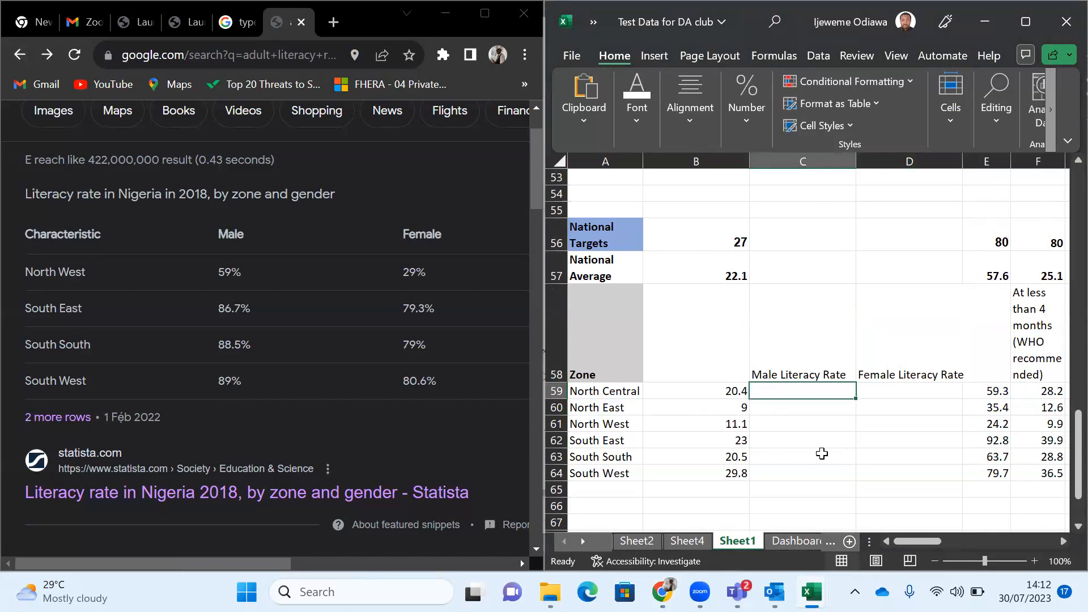
Step: Enter the North West literacy rates in row 61: 59% for males and 29% for females
click(788, 407)
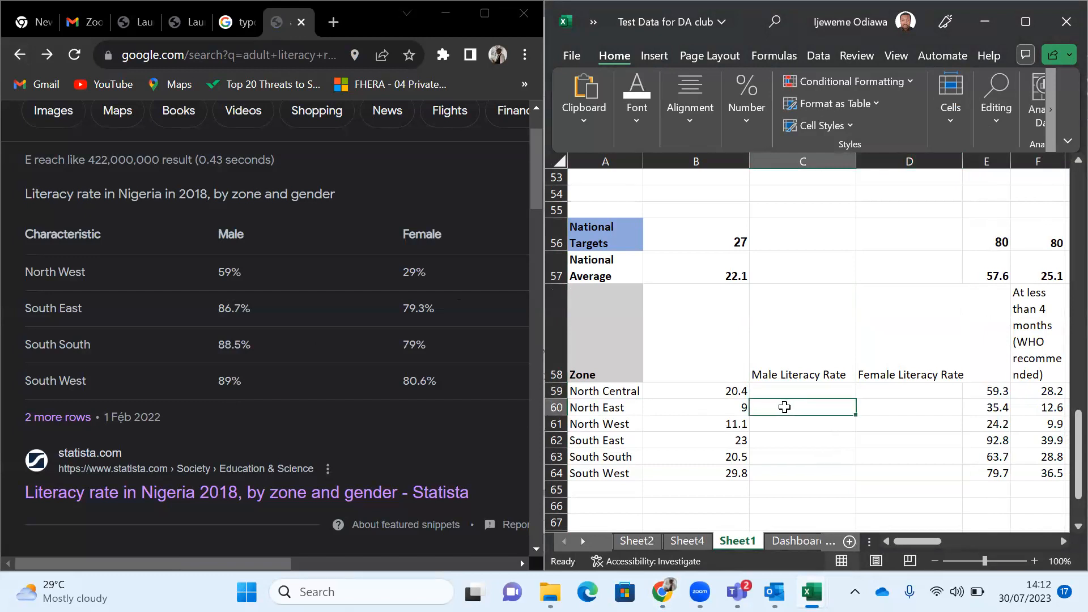
click(792, 427)
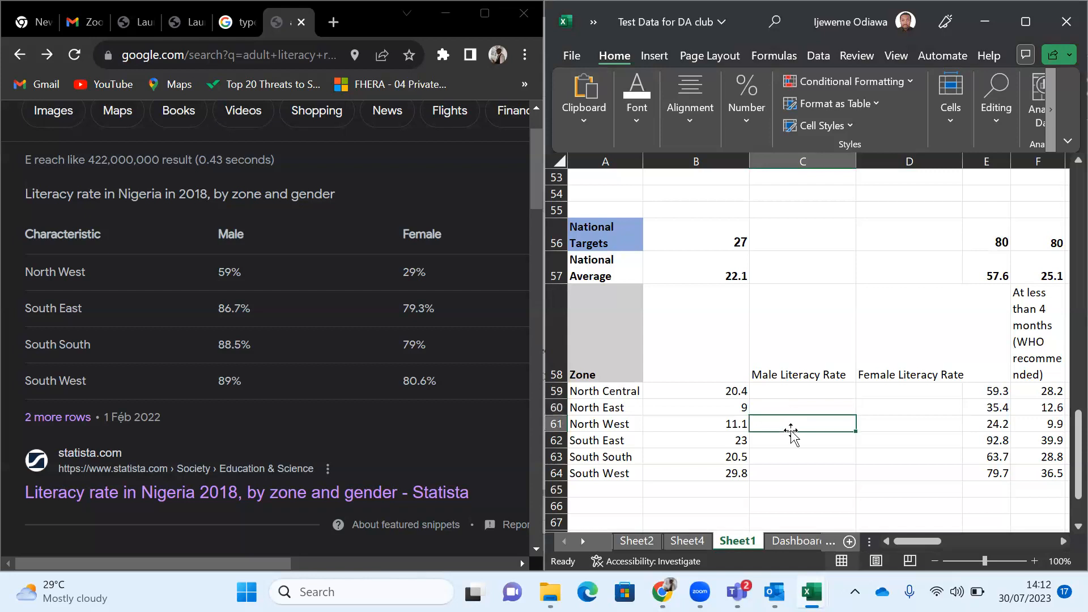
text(59)
key(Tab)
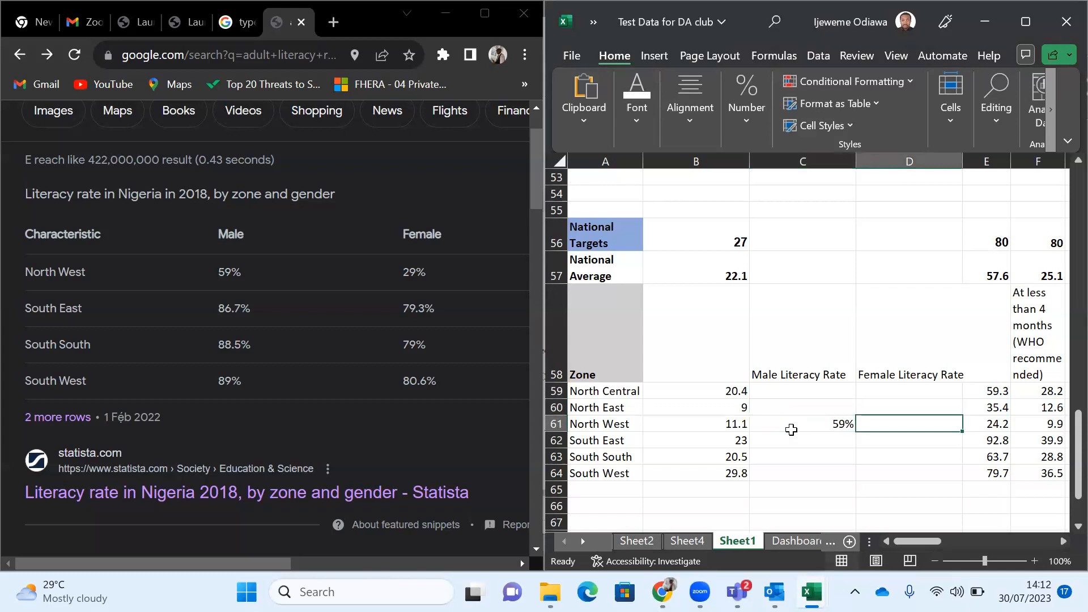
text(29)
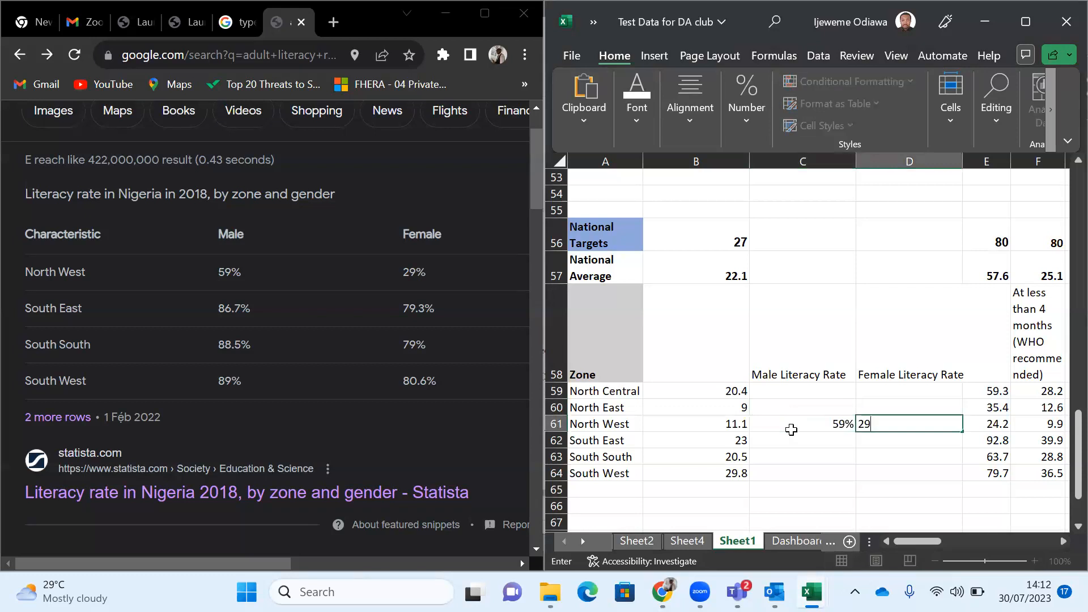
key(Return)
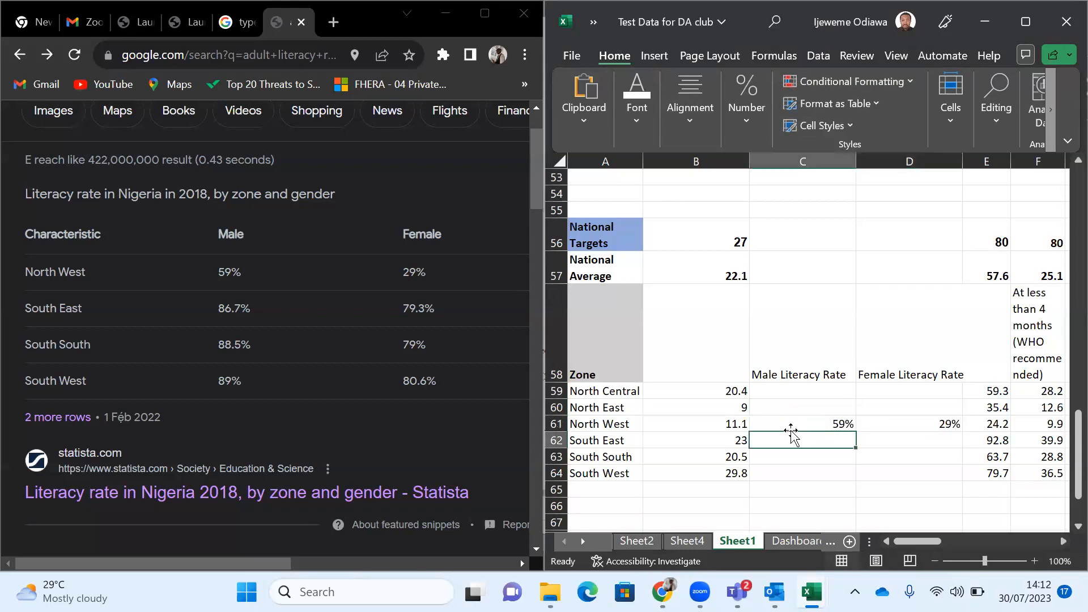
Step: Enter the South East literacy rates in row 62: 86.7% for males and 79.3% for females
text(86)
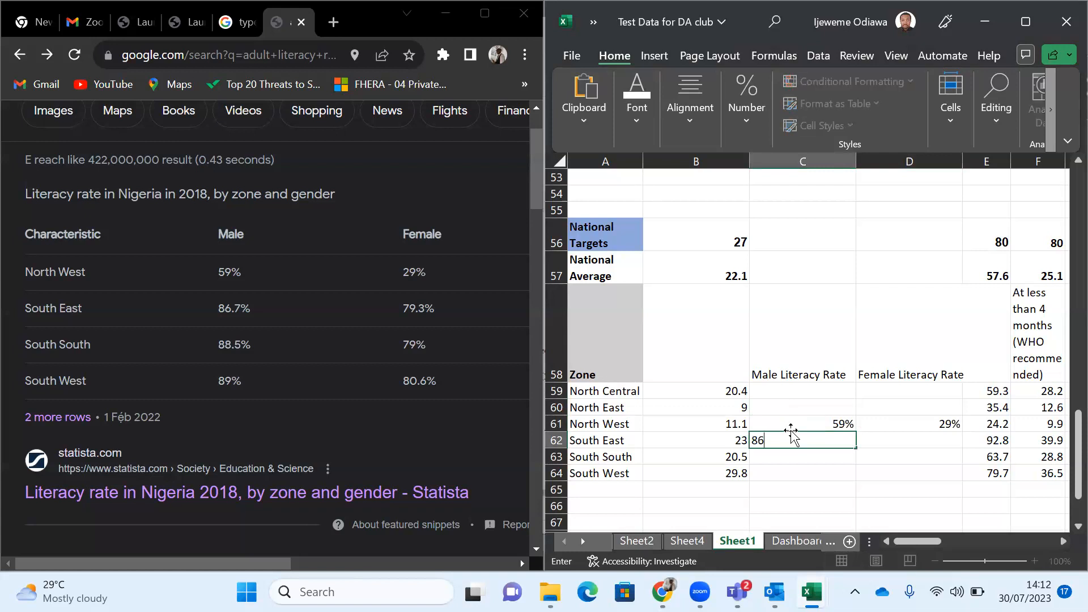
text(.70%)
key(Tab)
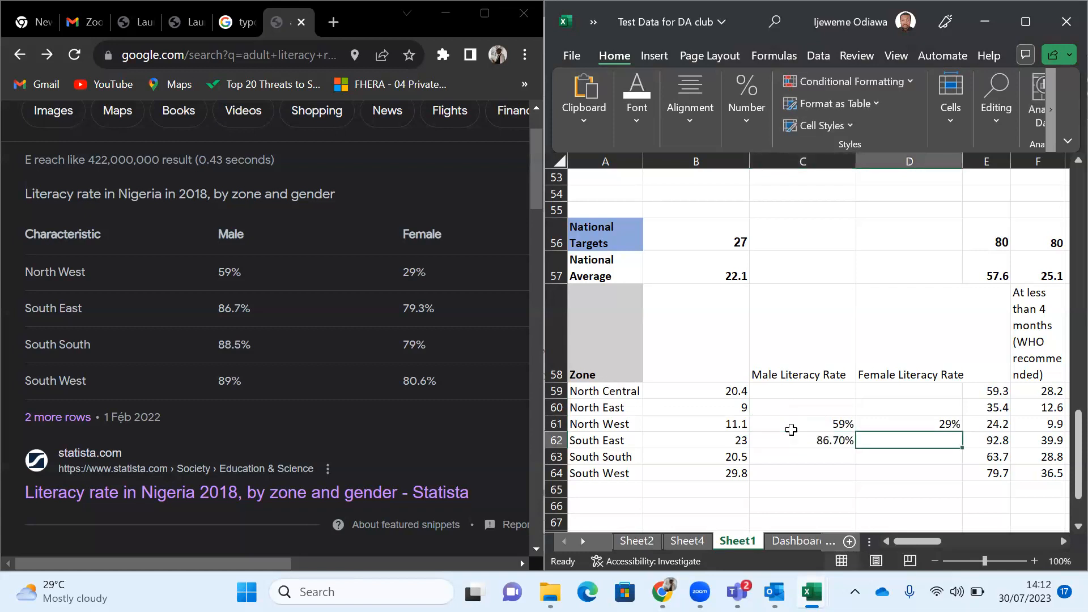
text(79)
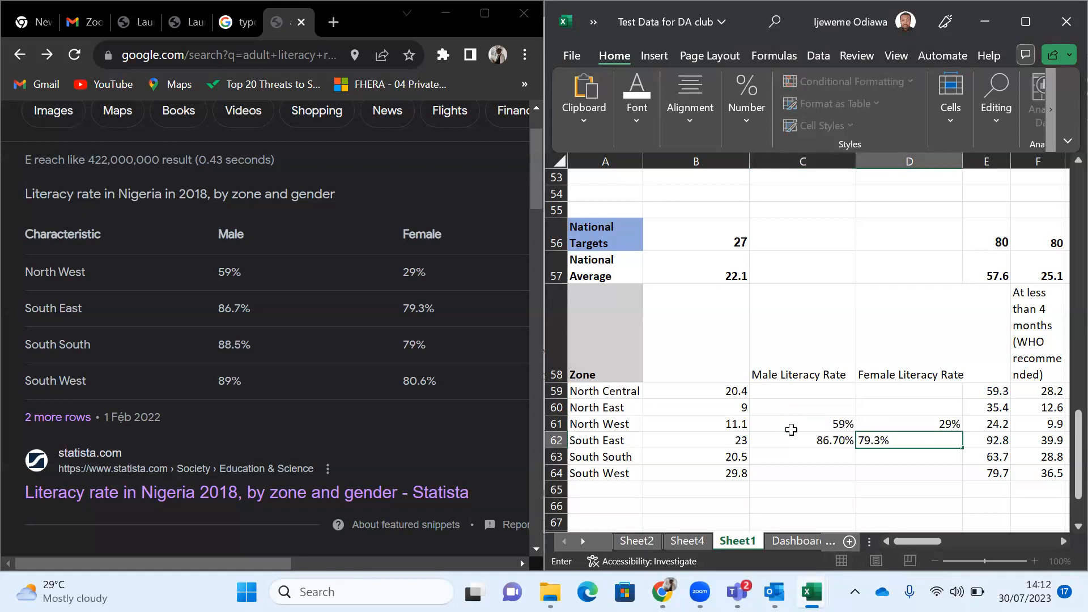
text(.30%)
key(Return)
Step: Enter the South South literacy rates in row 63: 88.5% for males and 79% for females
text(88)
text(.50%)
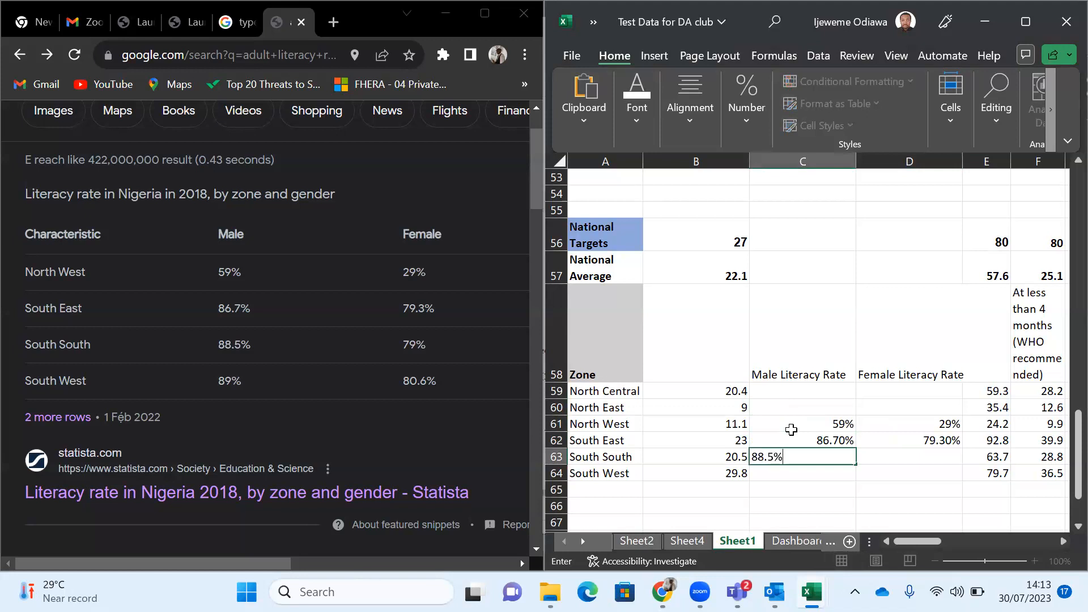
key(Tab)
text(79)
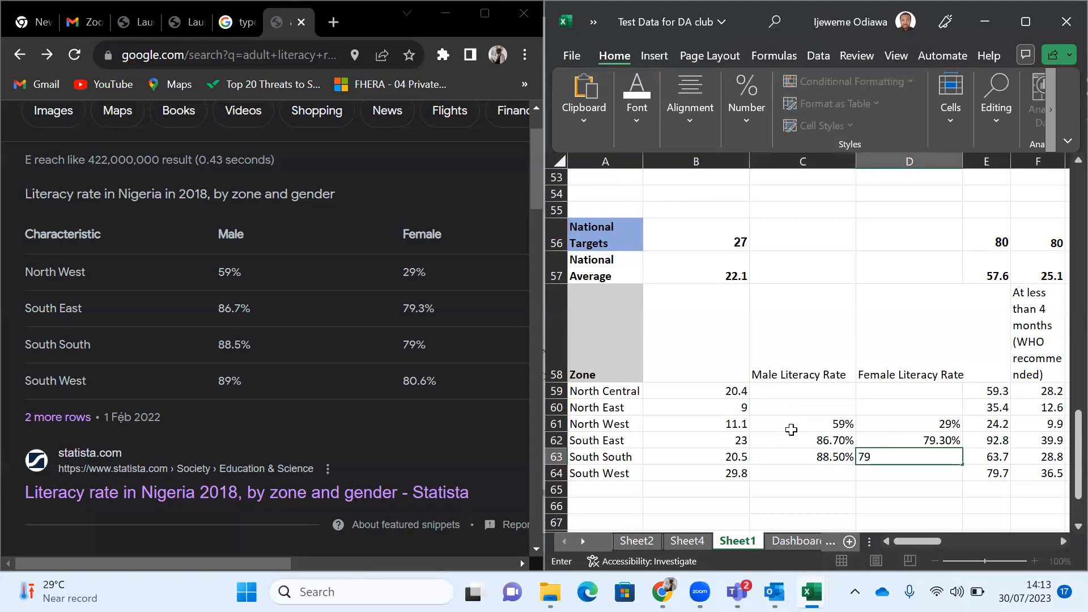
key(Return)
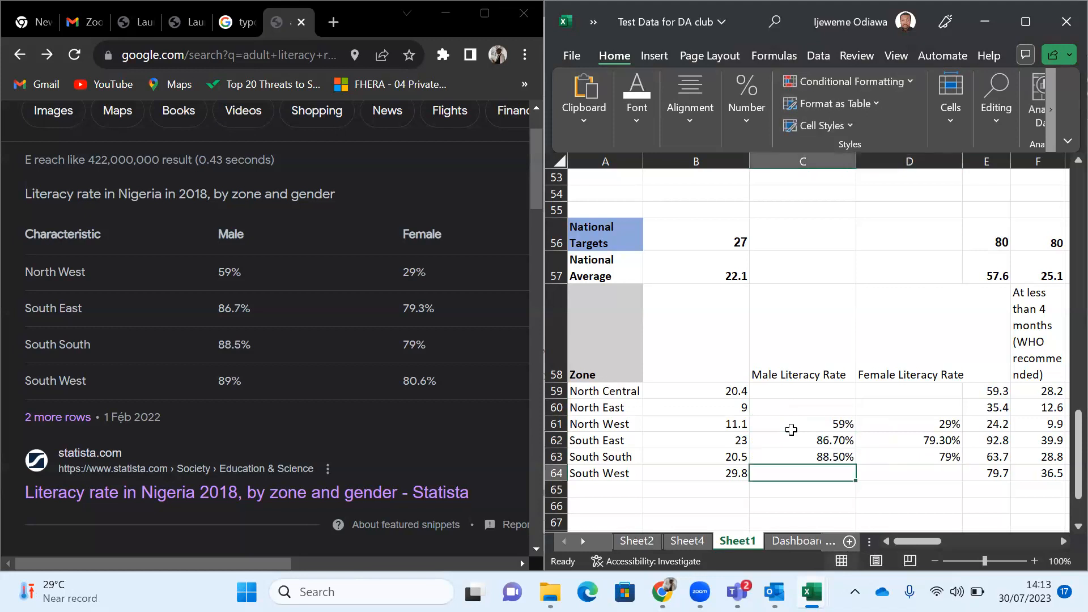
Step: Enter the South West literacy rates in row 64: 89% for males and 80.6% for females
text(89)
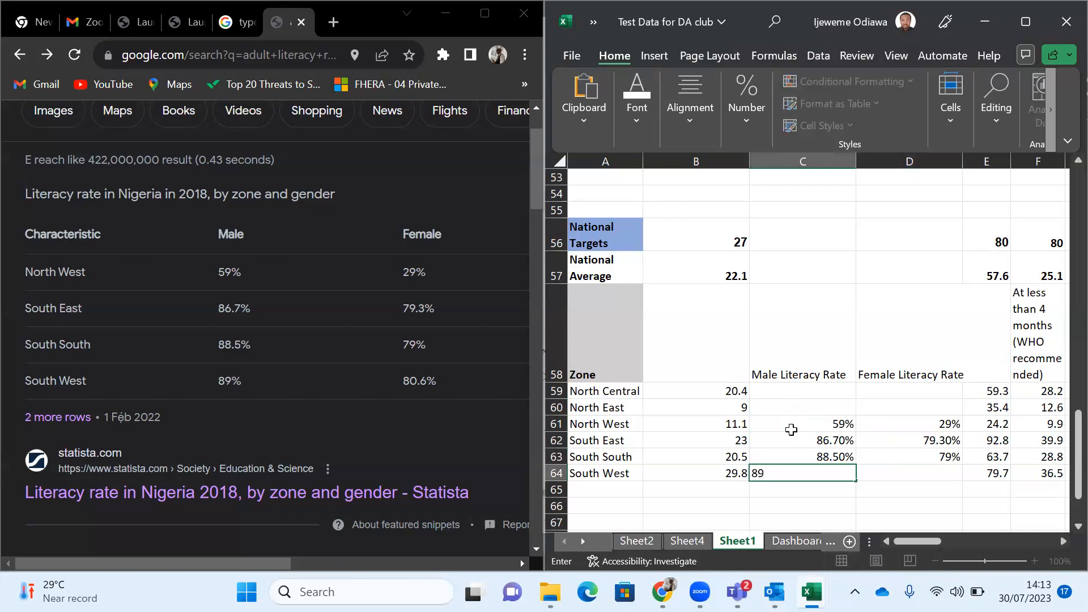
key(Tab)
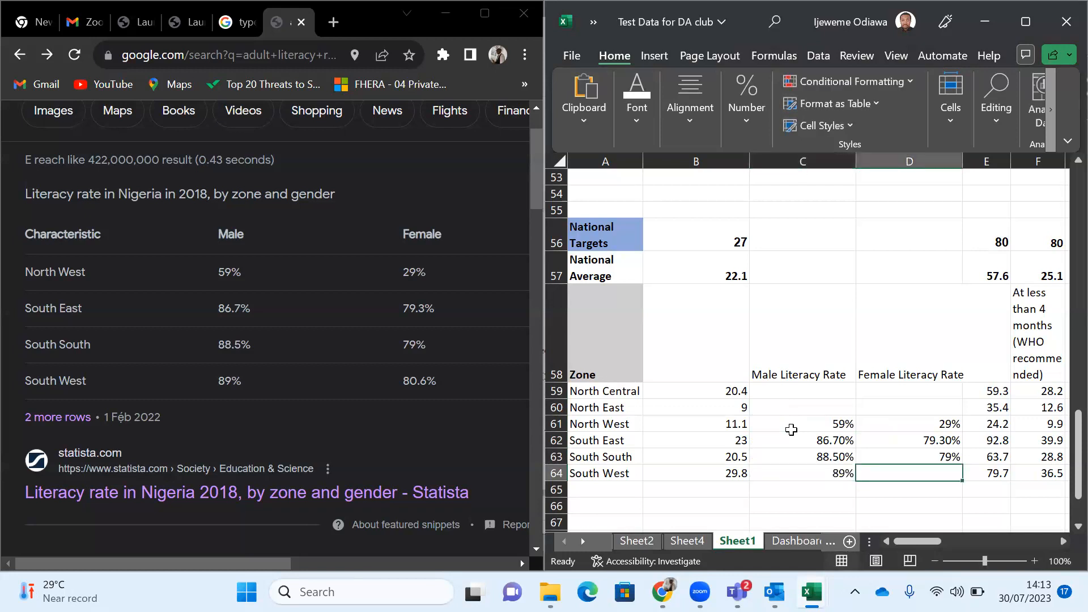
text(.6%)
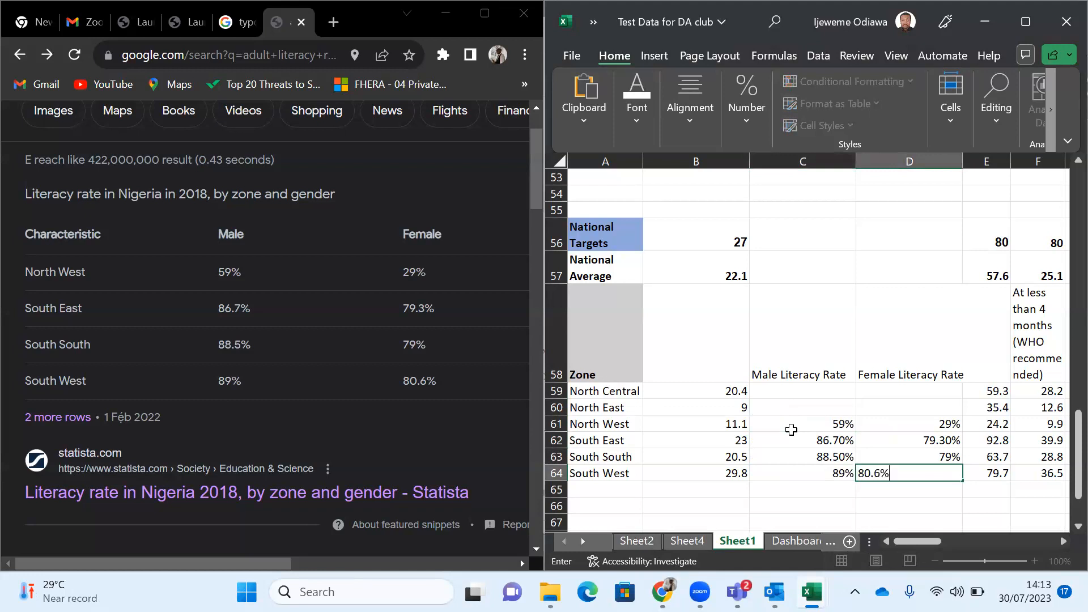
click(796, 489)
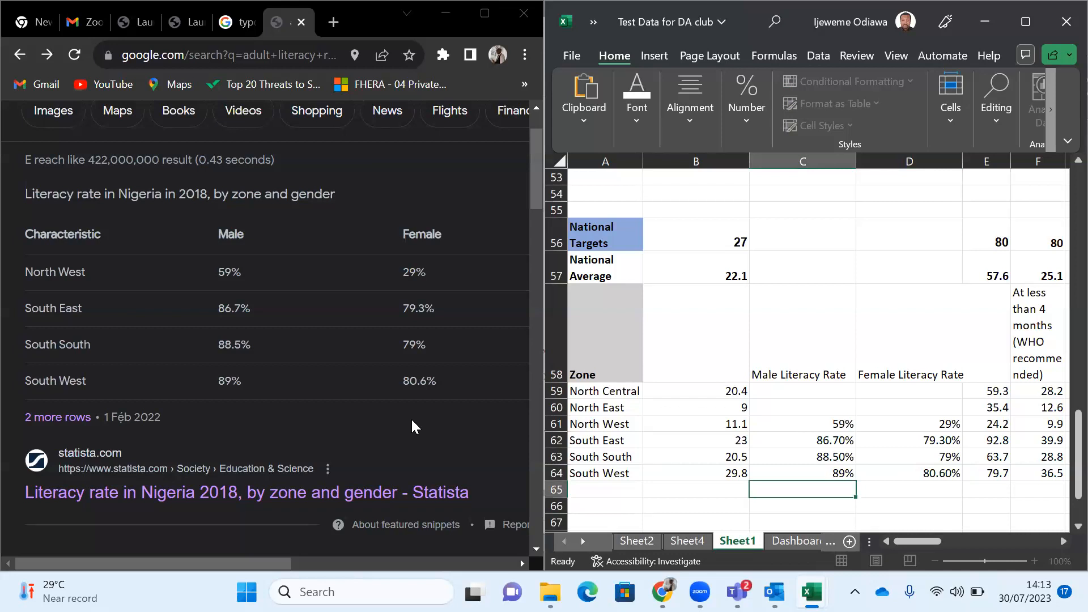
Step: Switch to the browser and open the full Statista literacy chart to read the North Central and North East rates
click(67, 423)
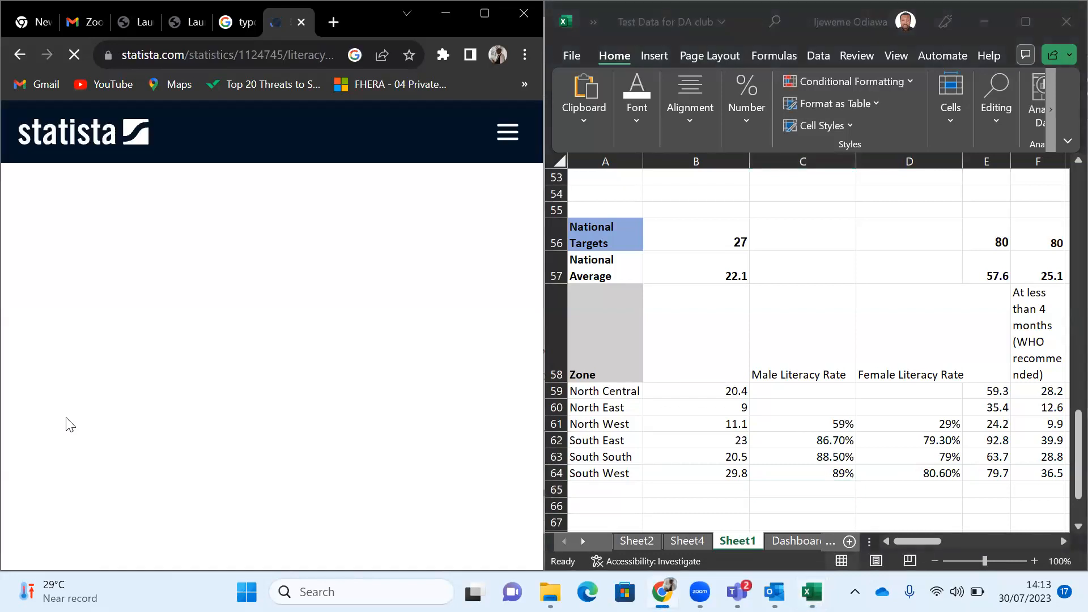
scroll(181, 368, down, 3)
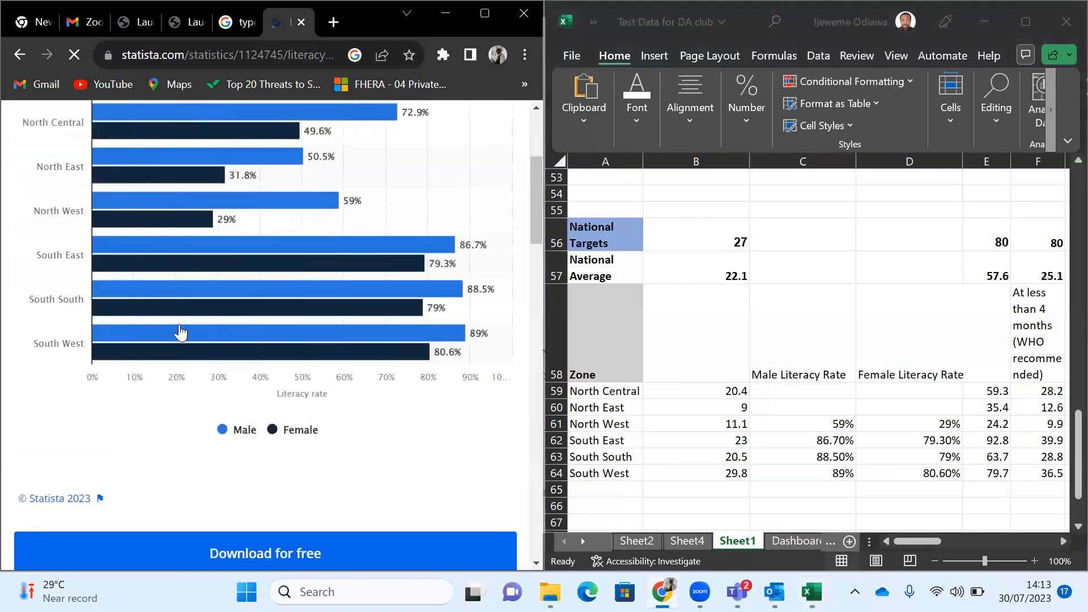
scroll(32, 196, up, 1)
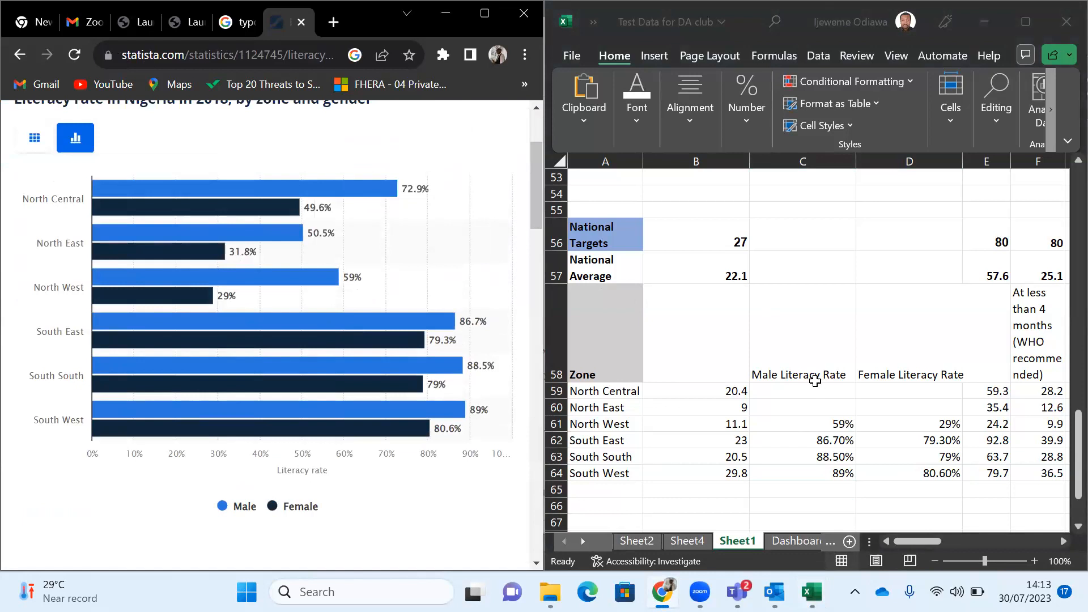
Step: Enter the North Central literacy rates in row 59 of the Excel sheet: 72% for males and 49.6% for females
click(821, 396)
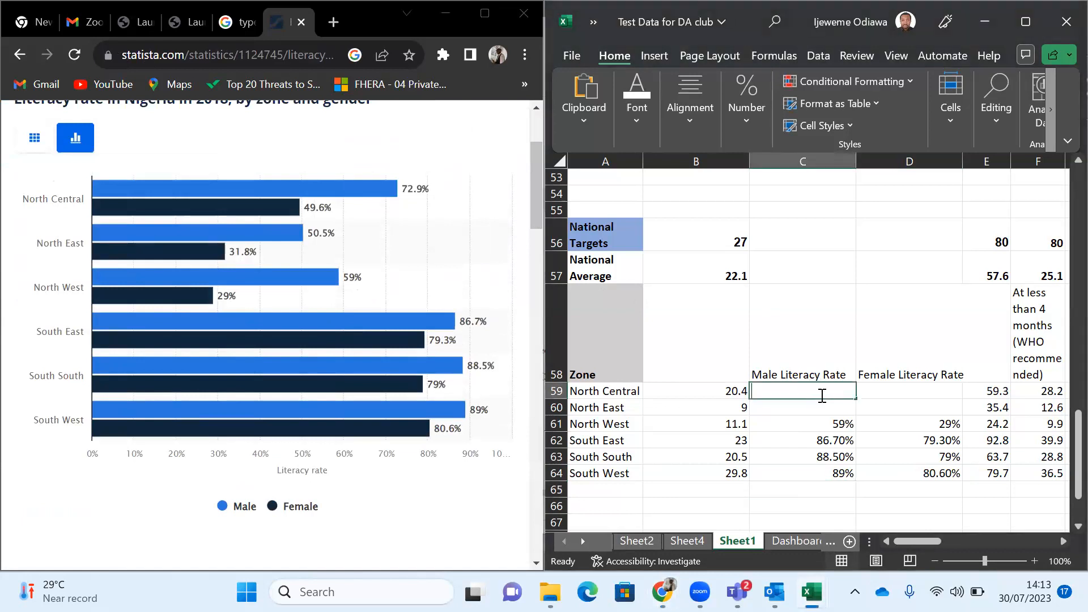
text(72%)
key(Tab)
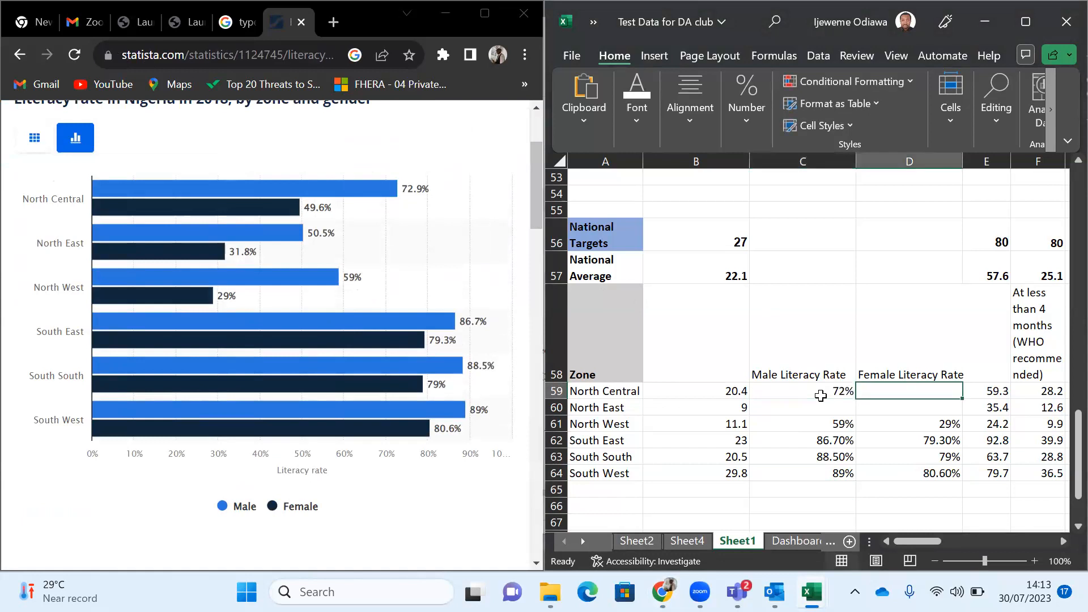
text(49)
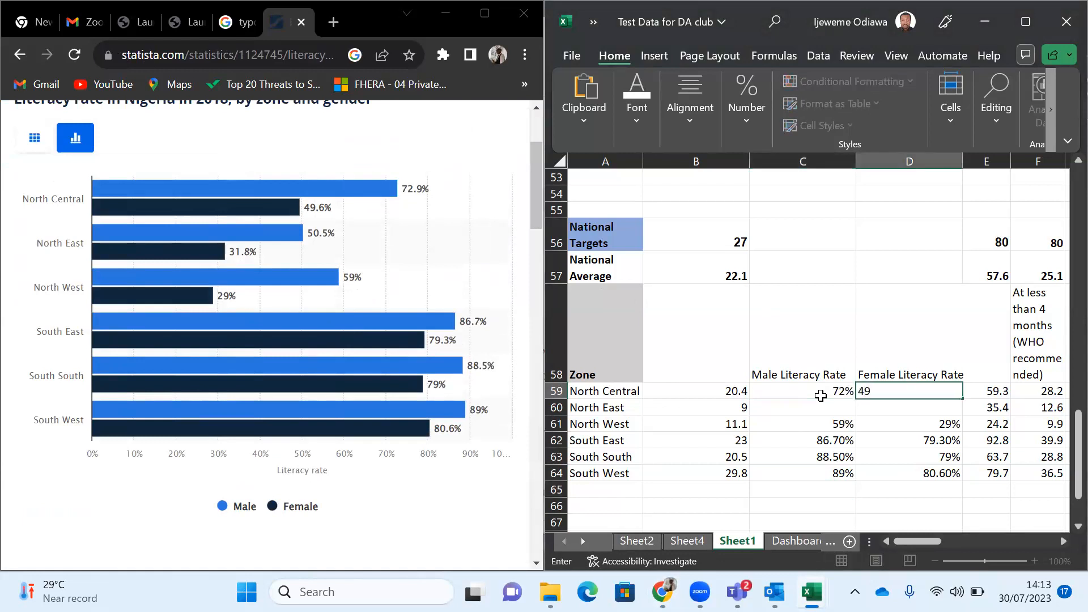
text(.6%)
key(Return)
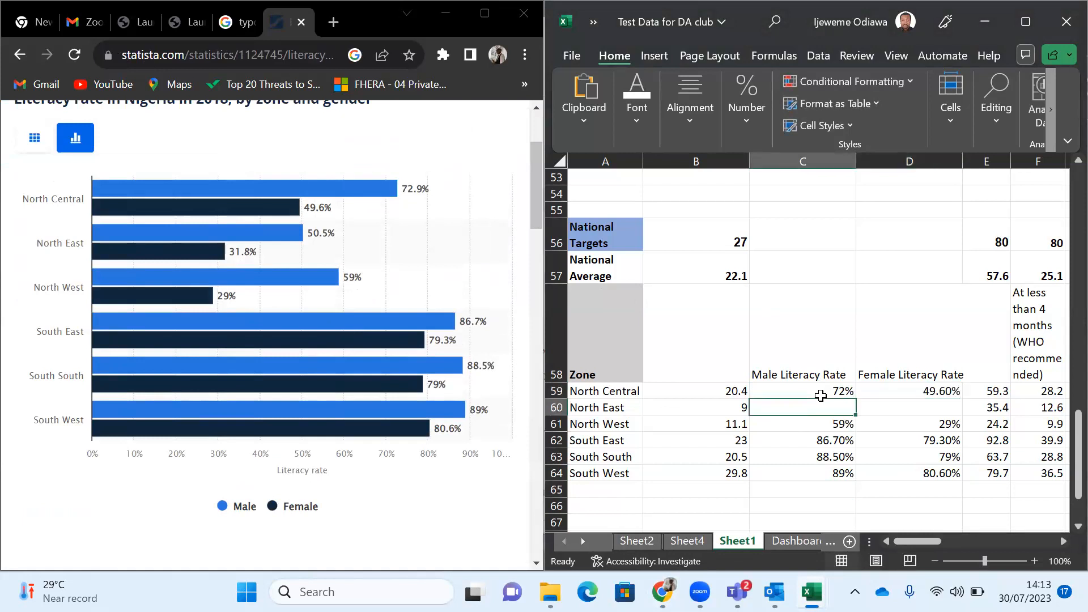
Step: Enter the North East literacy rates in row 60: 50.5% for males and 31.8% for females
text(50)
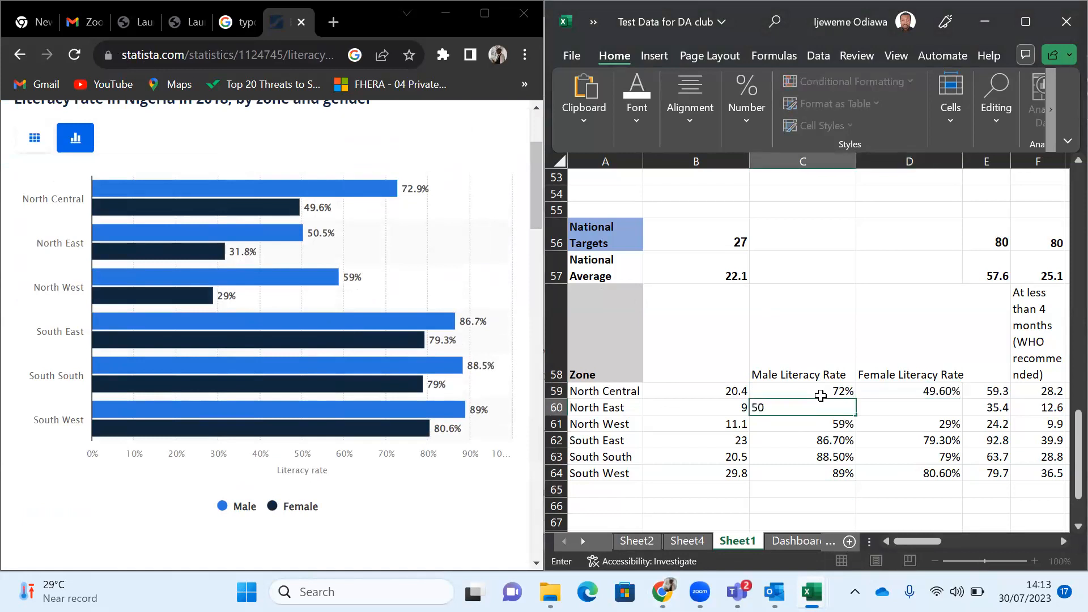
text(.50%)
key(Tab)
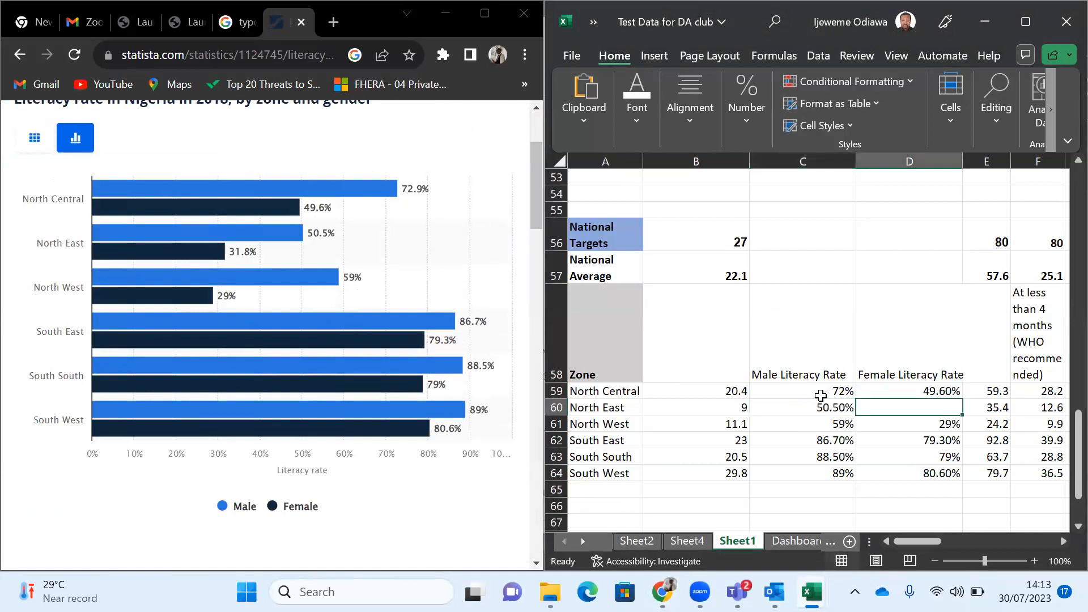
text(31.8%)
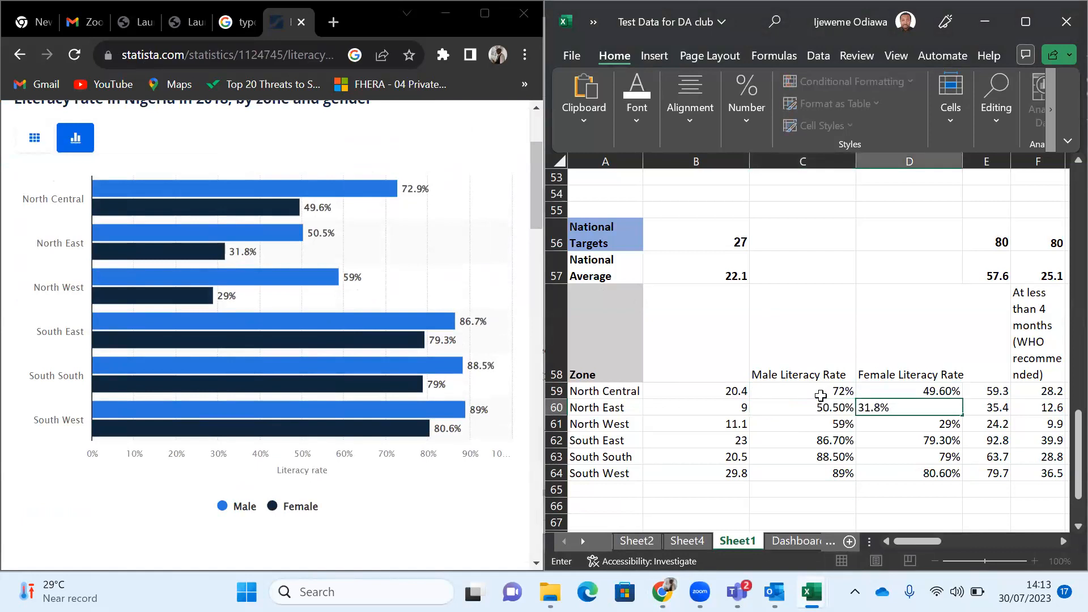
key(Return)
key(Left)
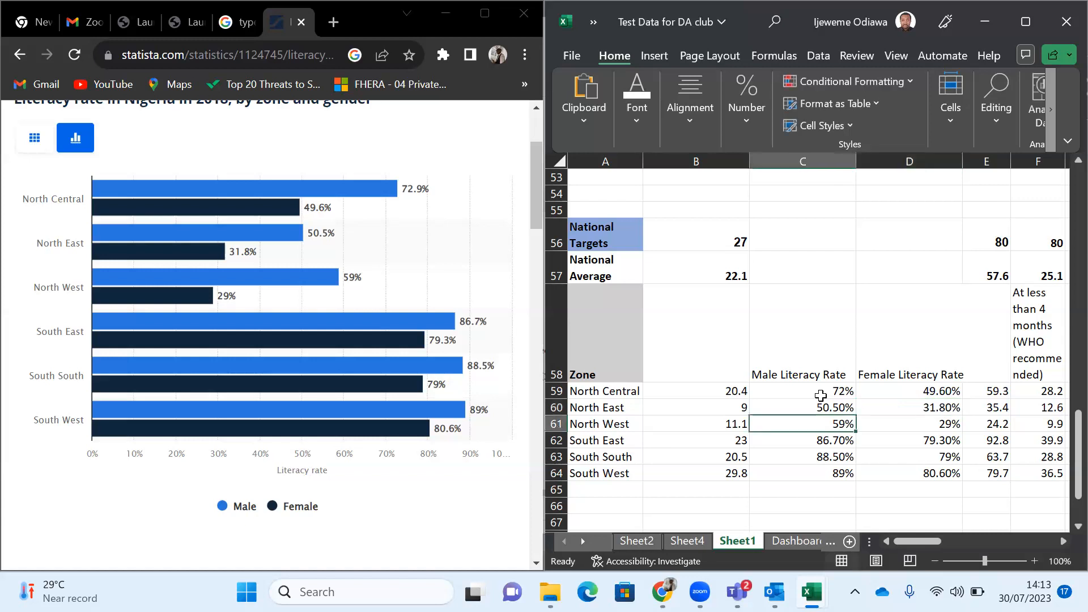
Step: Maximise the workbook window and review the state data and the zone table with its literacy rates on Sheet1
click(769, 391)
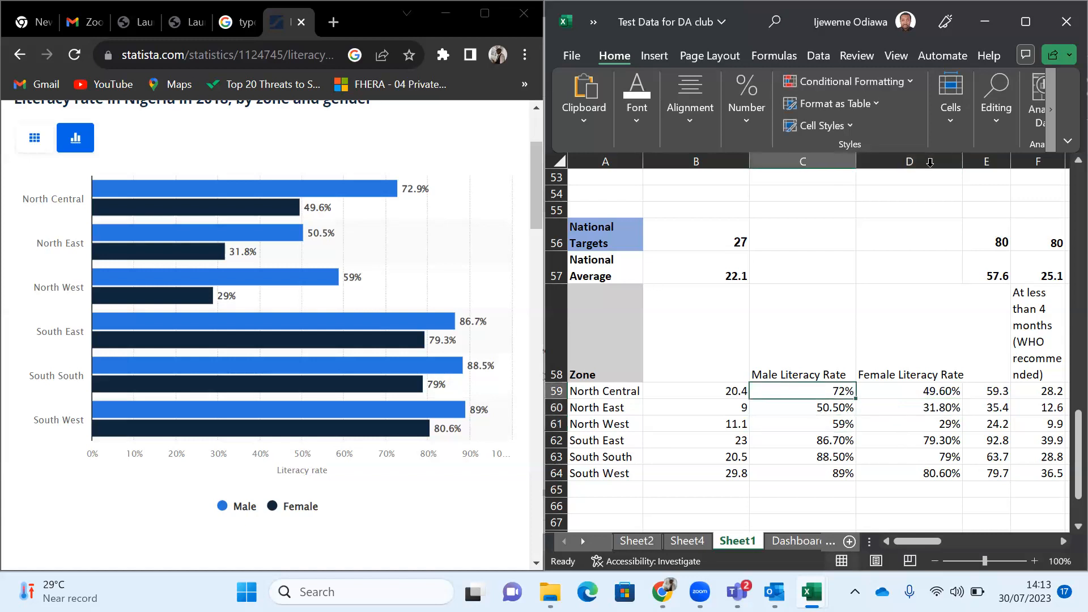
mouse_move(348, 248)
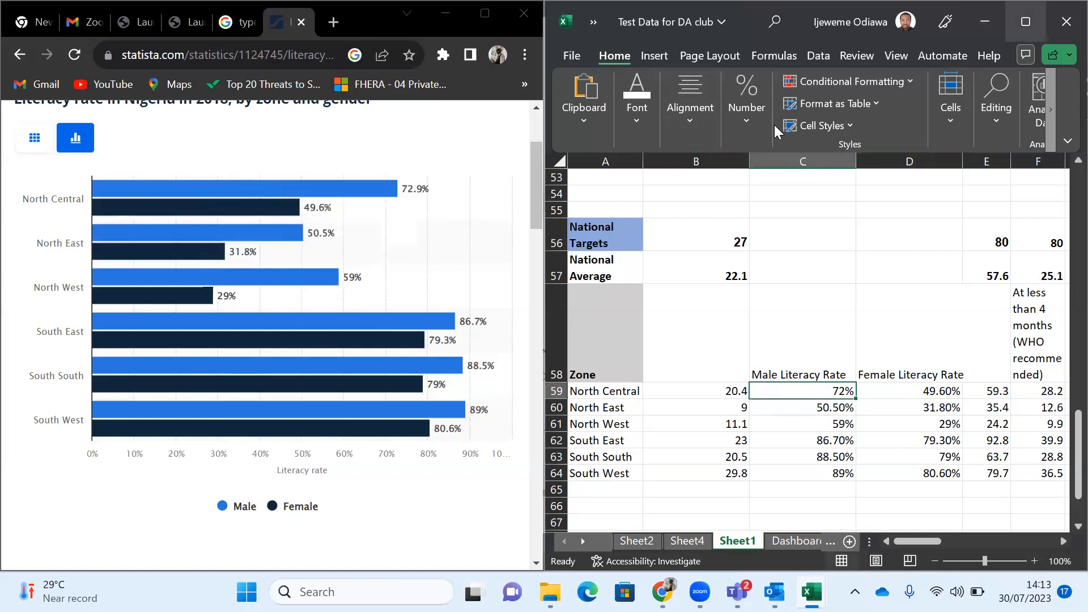
click(1026, 22)
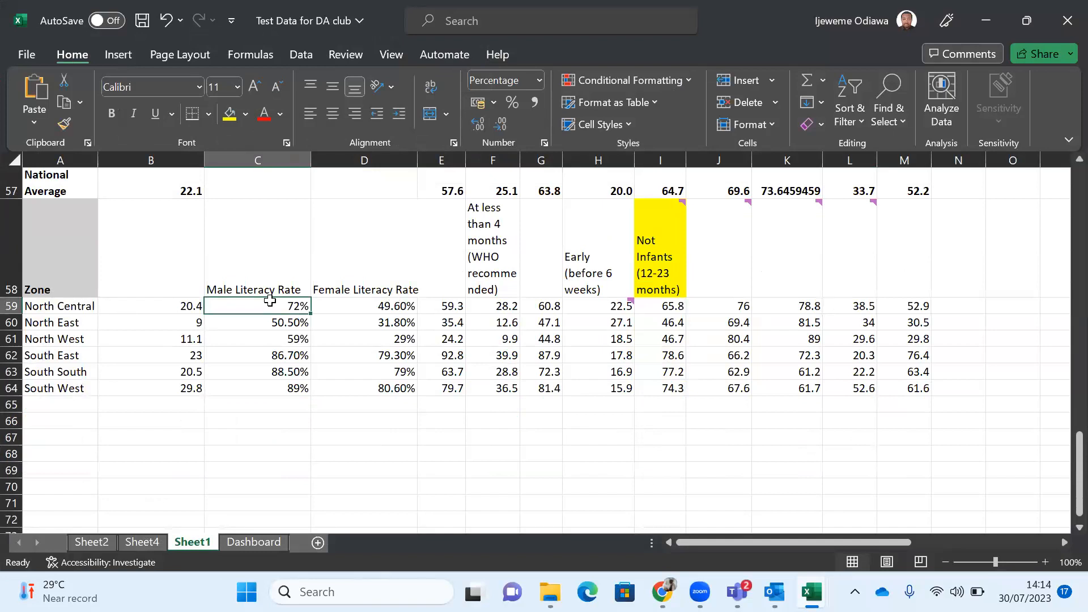
scroll(270, 300, up, 11)
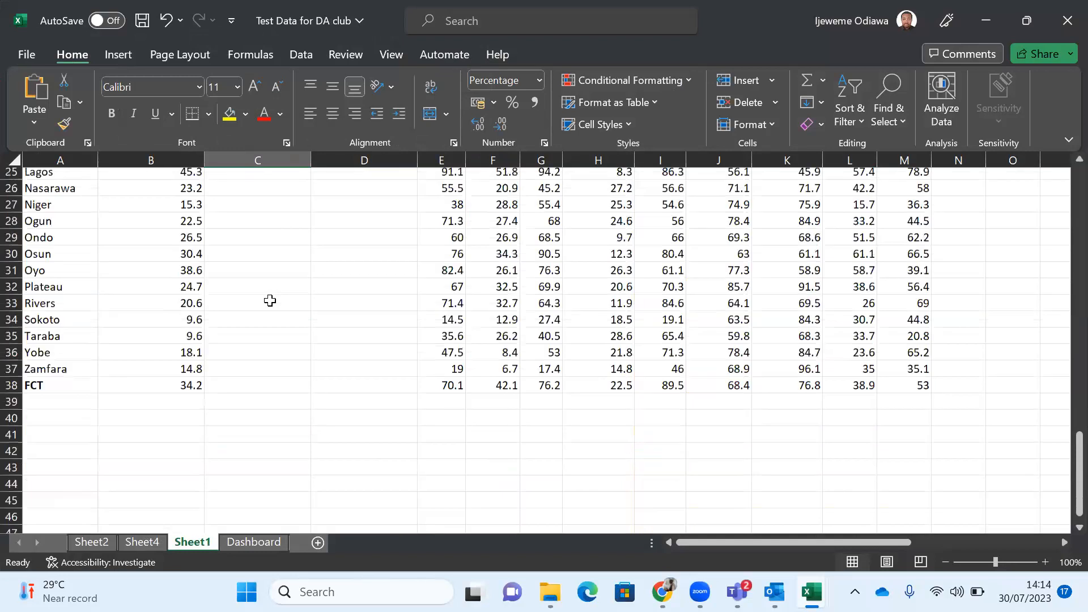
scroll(270, 300, down, 10)
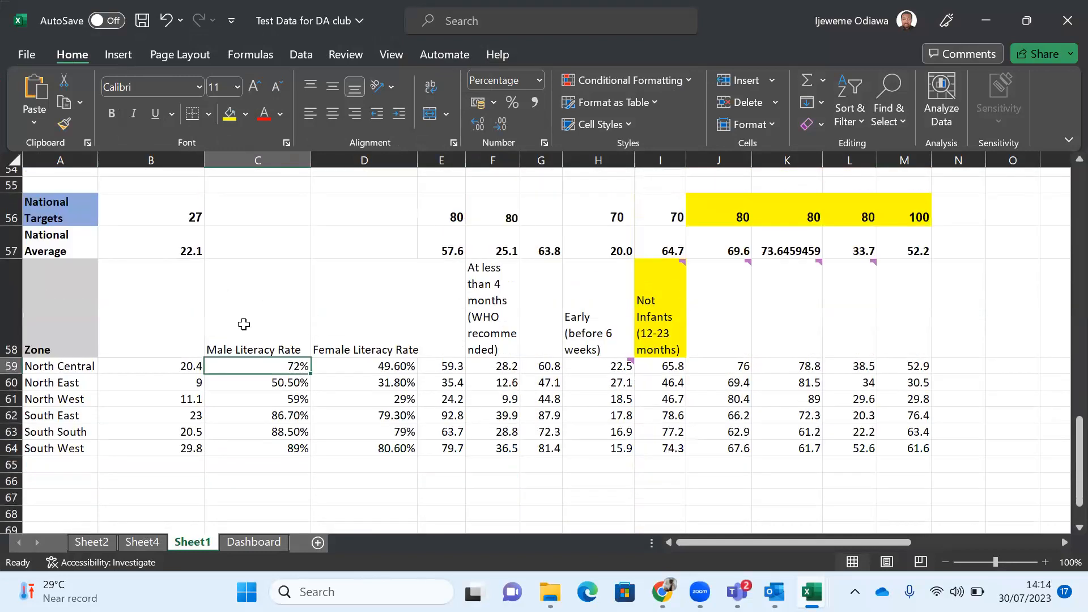
Step: Enter the header "Contraceptive Prevalence Rate" in cell B58 of the zone table
click(244, 324)
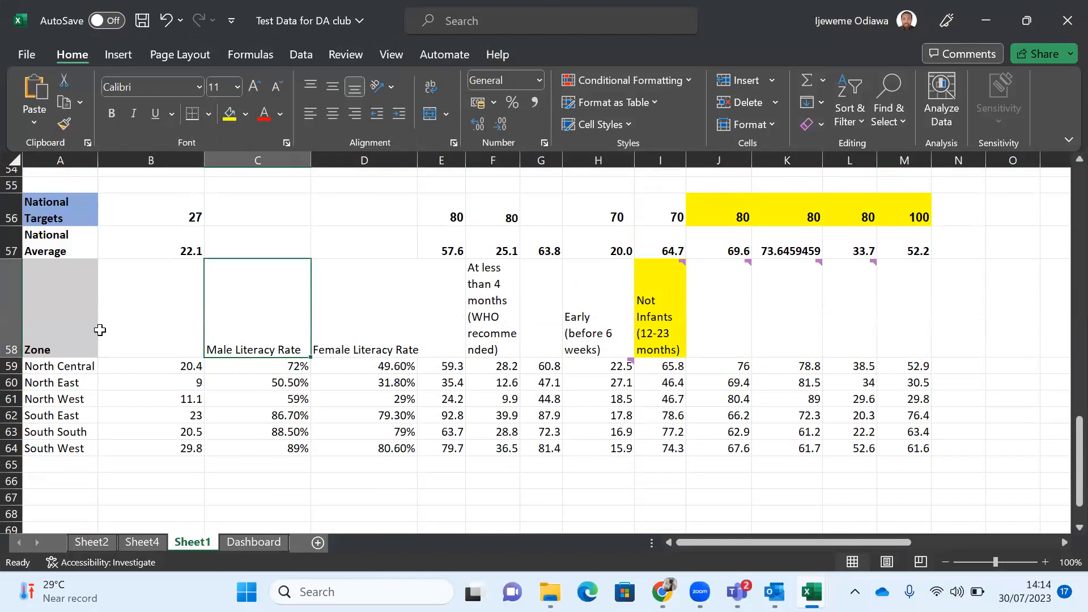
click(191, 332)
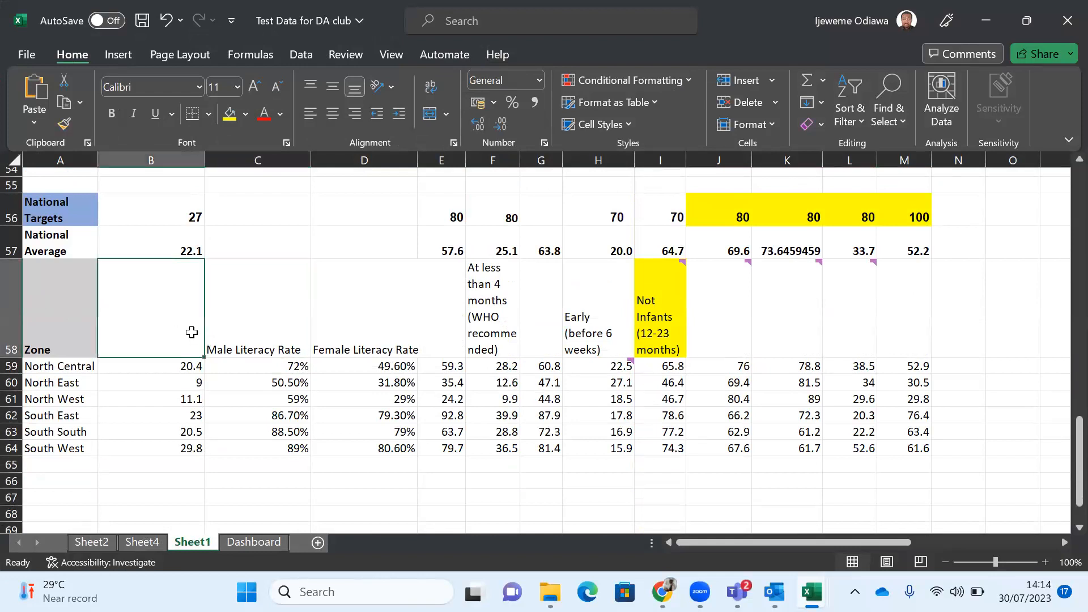
scroll(192, 332, up, 18)
scroll(191, 333, down, 19)
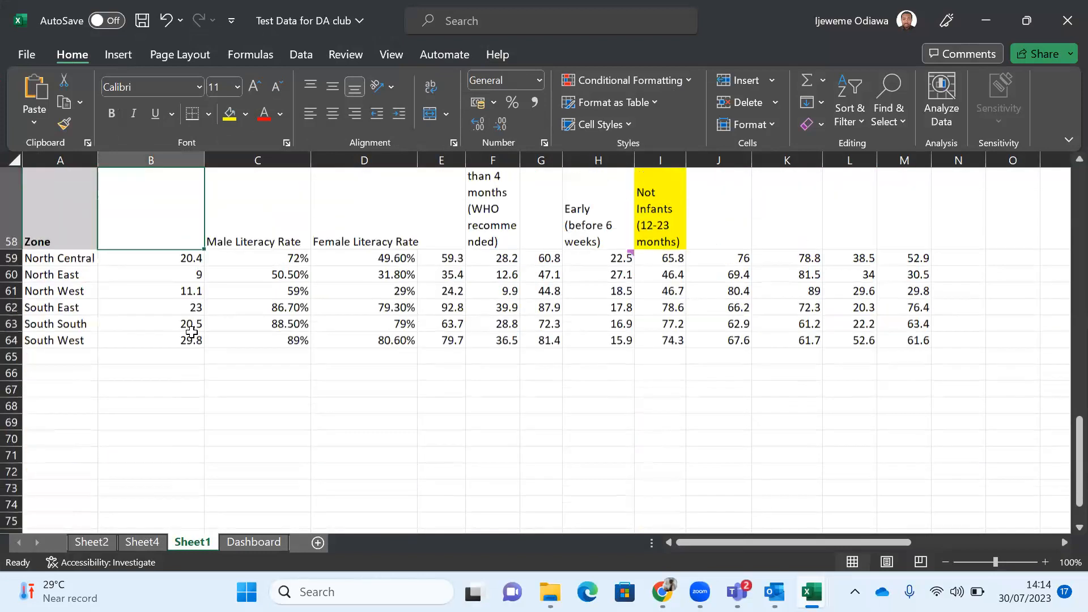
scroll(192, 332, up, 3)
text(Contraceptive Pre)
key(BackSpace)
text(evalence Rate)
key(Return)
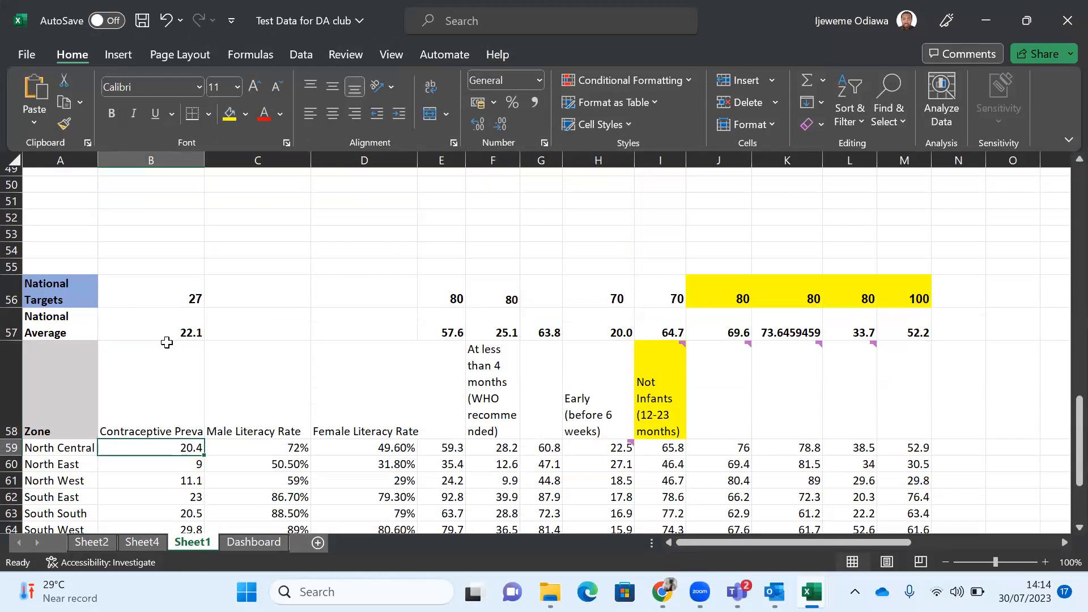
Step: Highlight the zone table in A58:D64 to review its contraceptive prevalence and male and female literacy columns
scroll(167, 389, down, 3)
scroll(165, 389, up, 1)
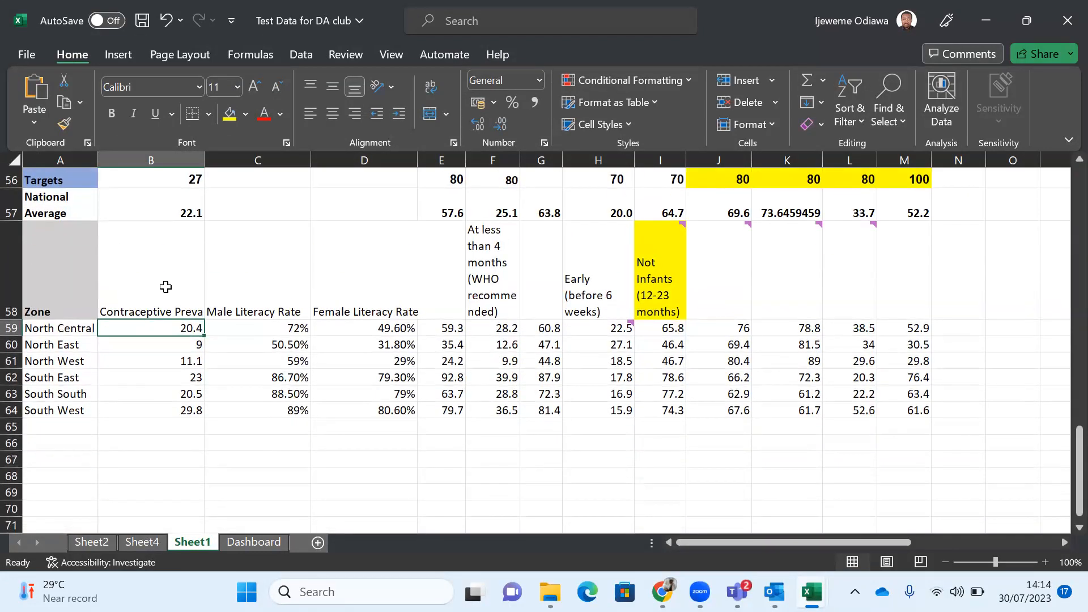
click(52, 290)
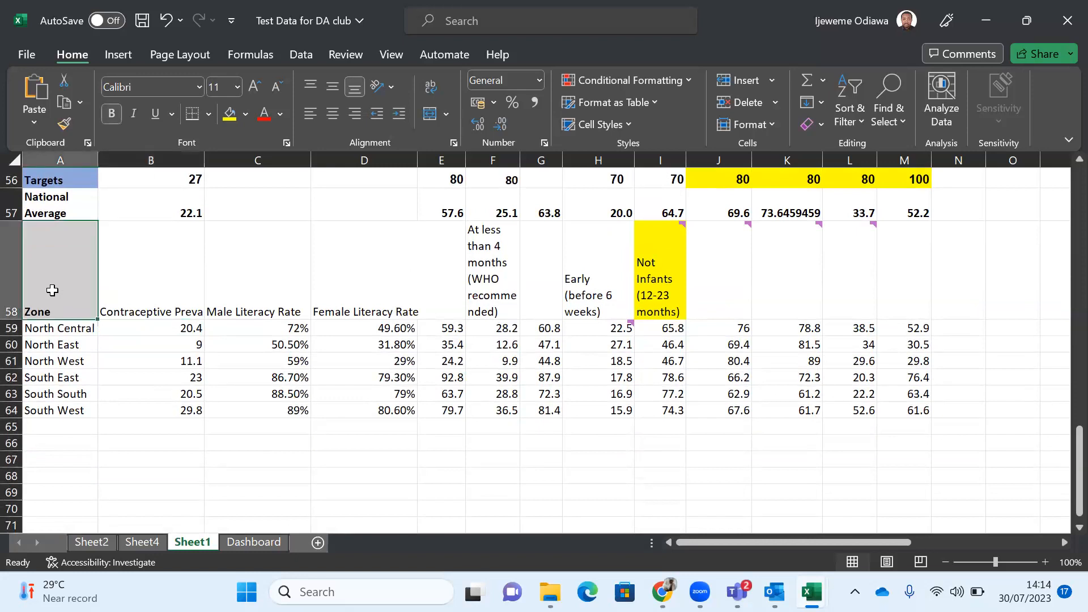
key(shift+Down)
key(shift+Down)
key(shift+Down)
key(shift+Down)
key(shift+Down)
key(shift+Down)
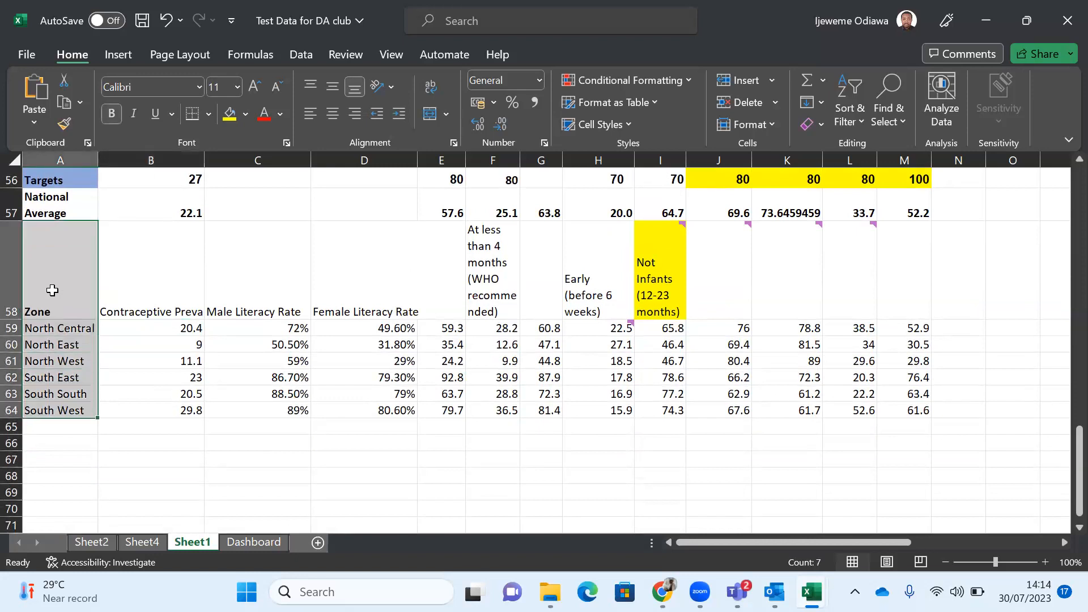
key(shift+Right)
key(shift+Right)
key(shift+Right)
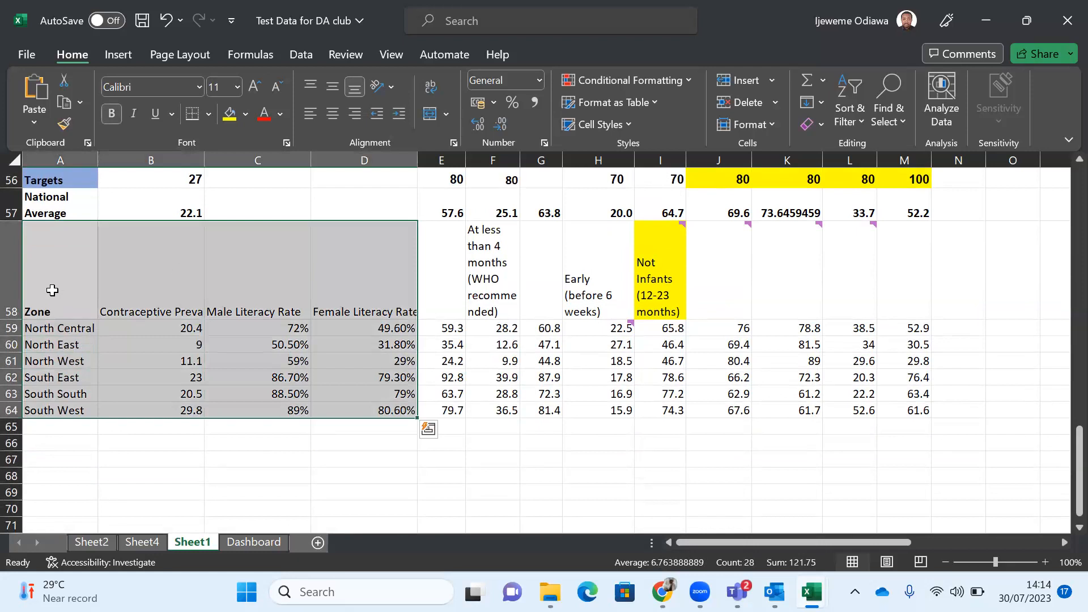
click(183, 270)
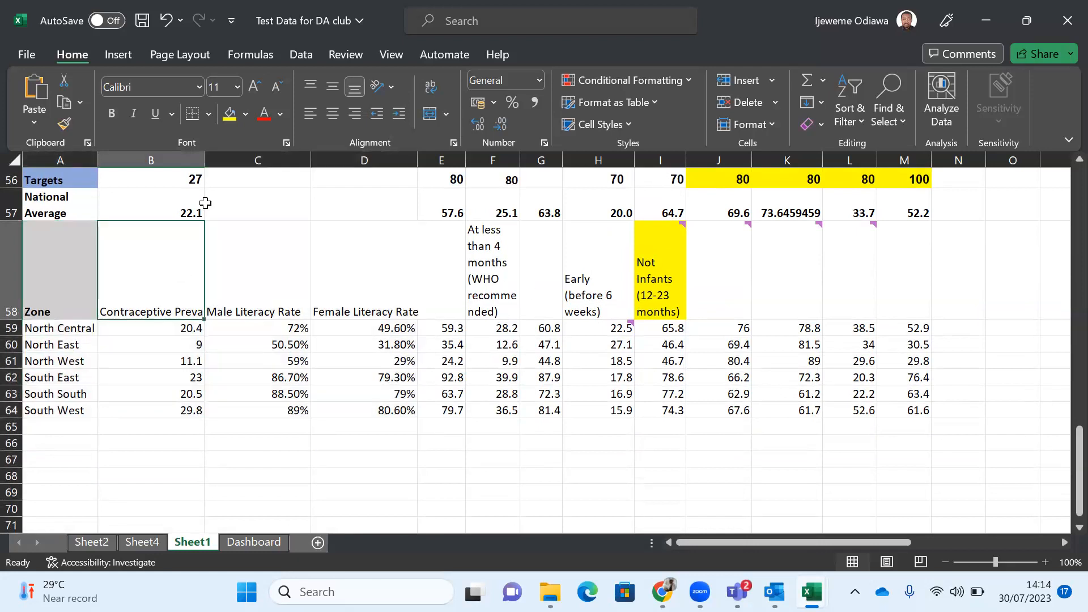
Step: Open the Data Analysis tools for the zone table and browse the available statistical analyses
click(10, 264)
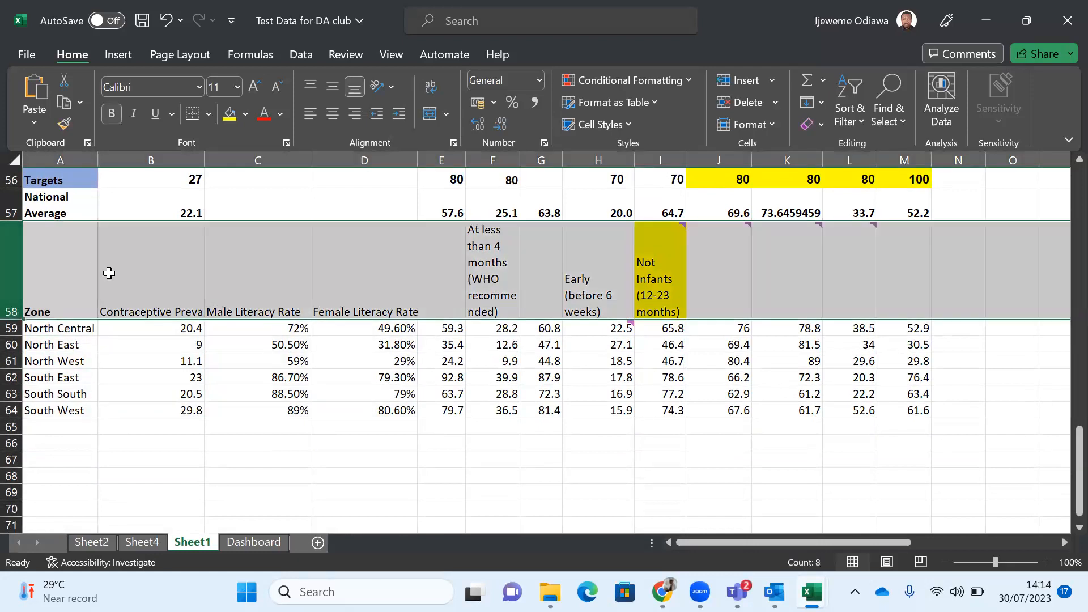
click(109, 274)
click(55, 269)
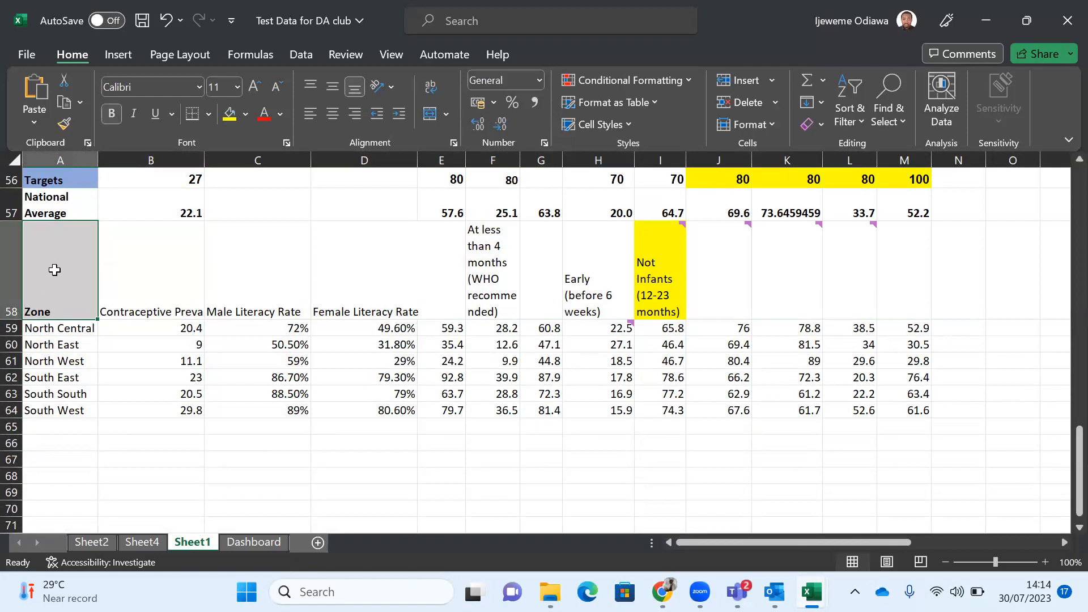
click(306, 56)
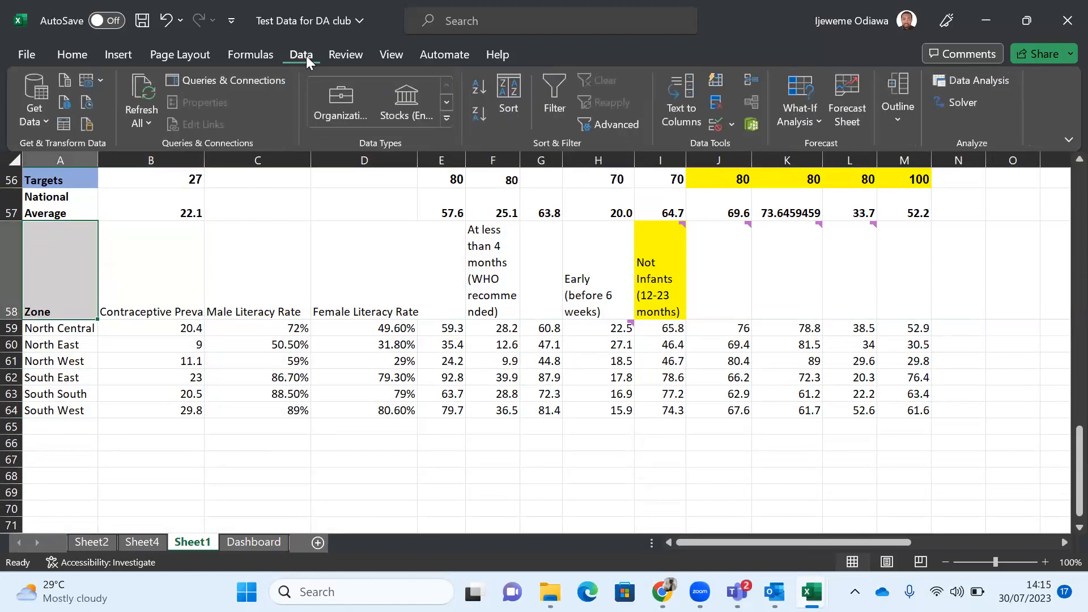
click(1009, 81)
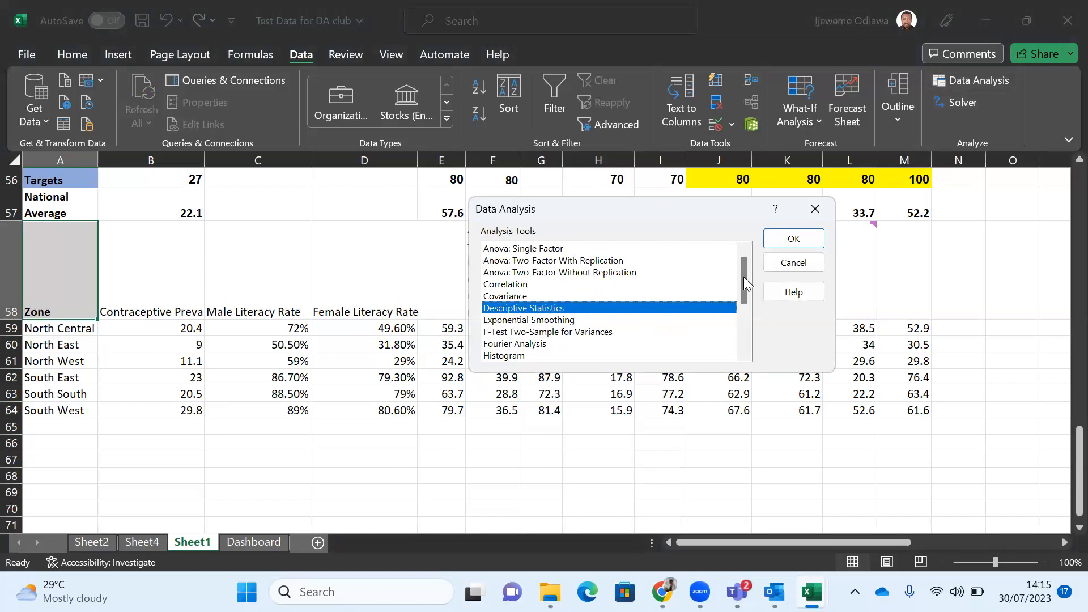
drag(746, 265, 745, 387)
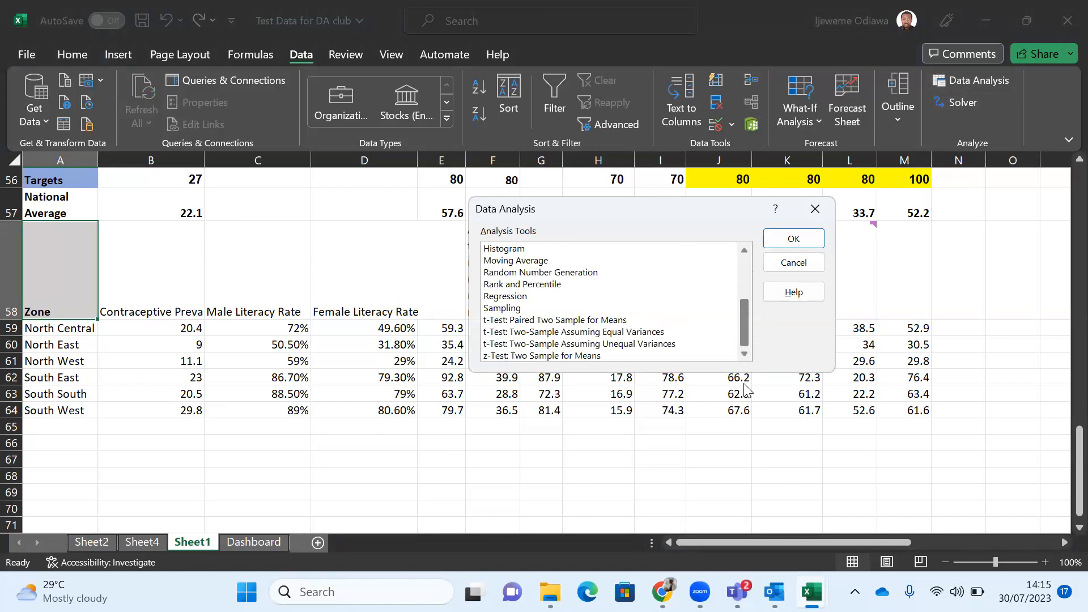
Step: Close the Data Analysis tool list without running a tool
scroll(731, 265, up, 3)
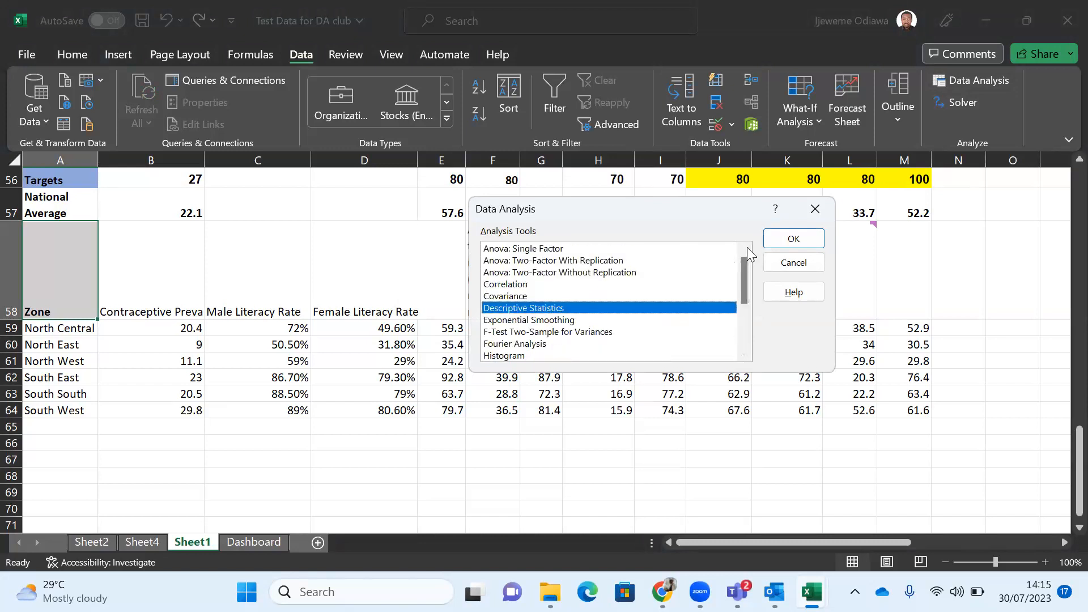
click(816, 209)
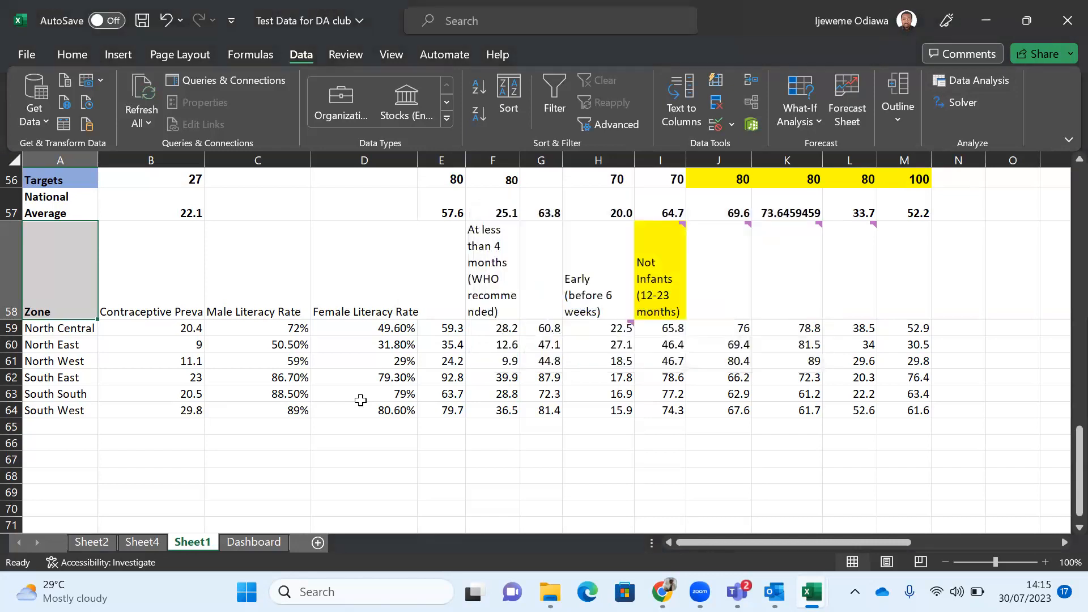
scroll(202, 465, up, 1)
scroll(202, 465, down, 1)
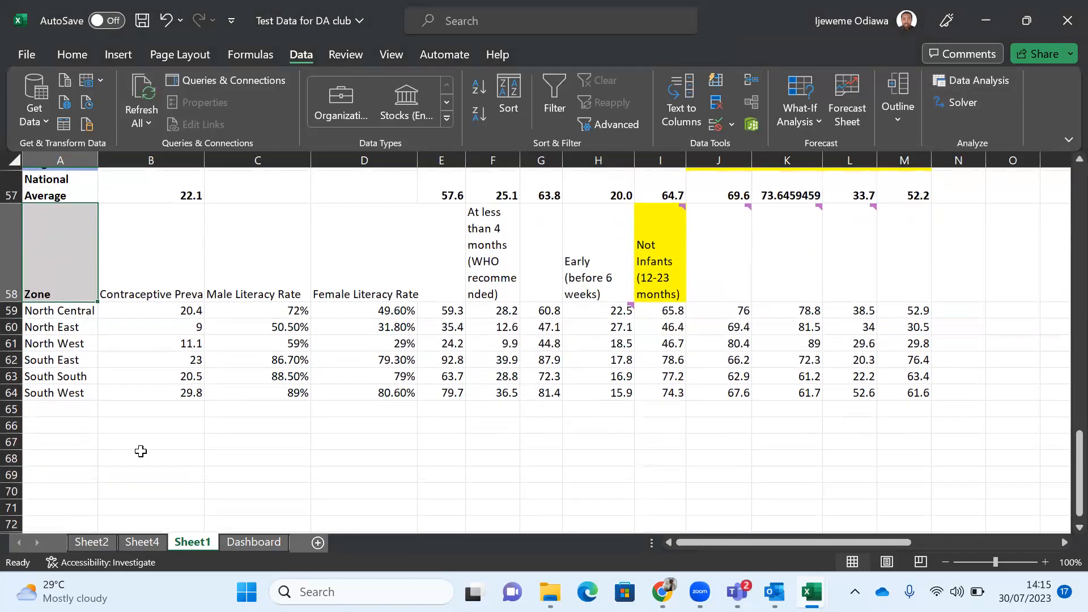
Step: In B66, calculate the correlation of contraceptive prevalence (B59:B64) with male literacy rate (C59:C64) using CORREL
click(146, 425)
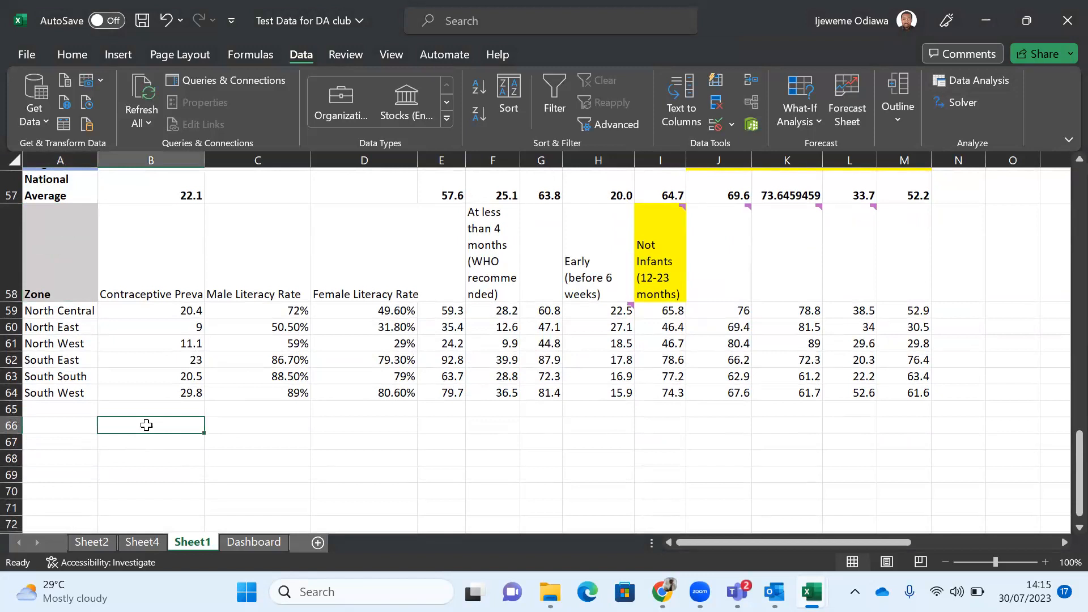
text(=co)
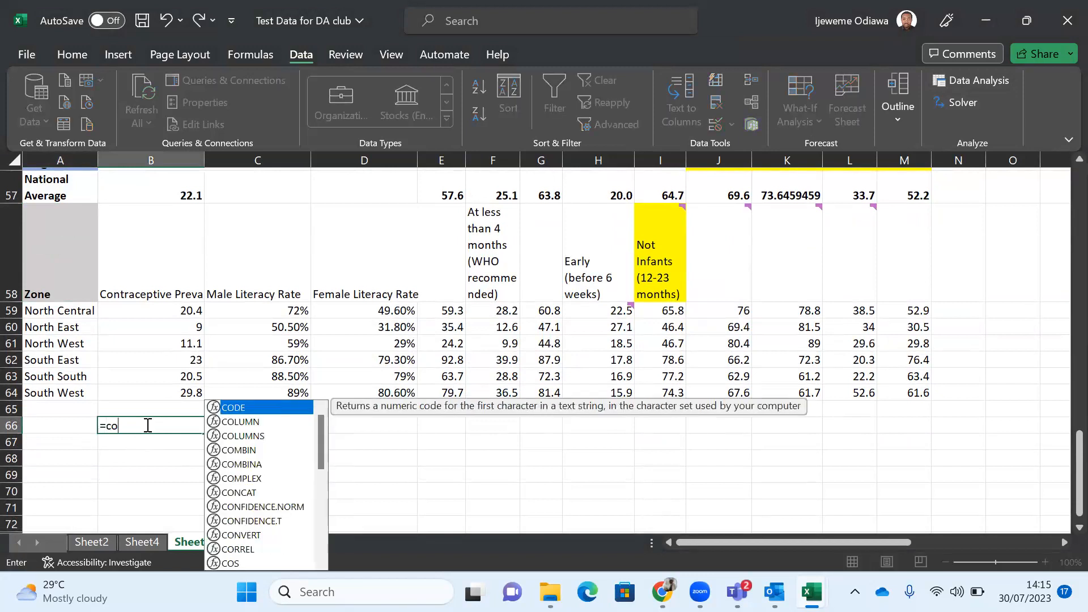
text(rr)
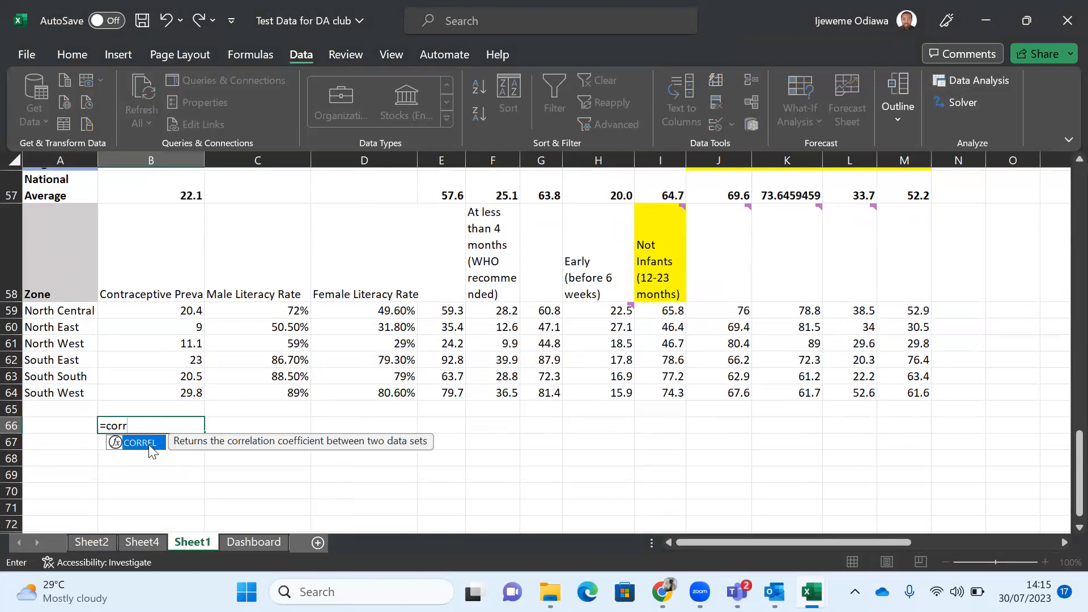
double_click(149, 445)
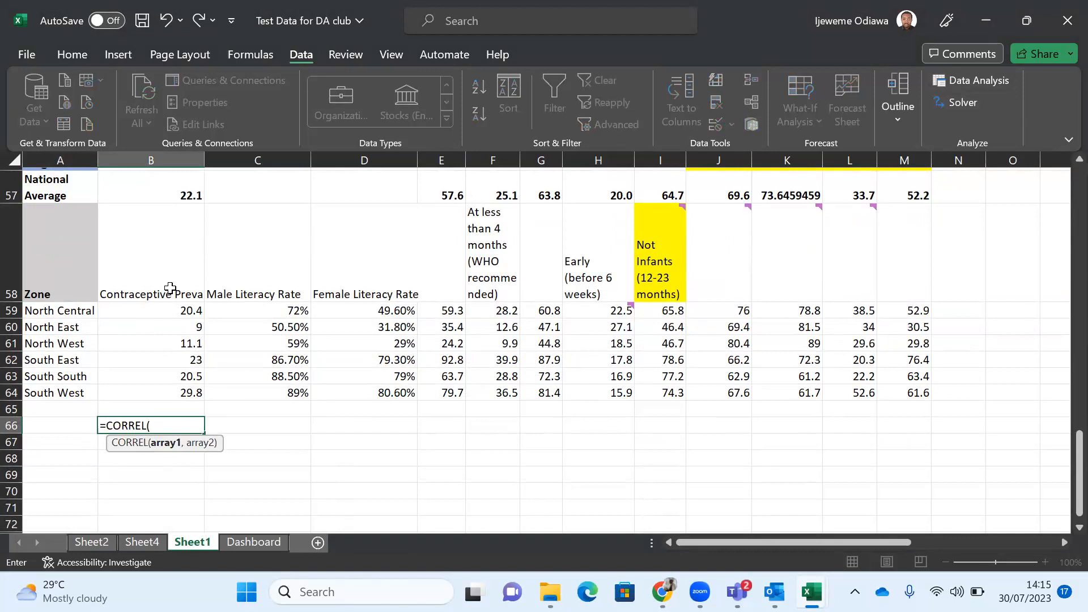
drag(170, 288, 188, 390)
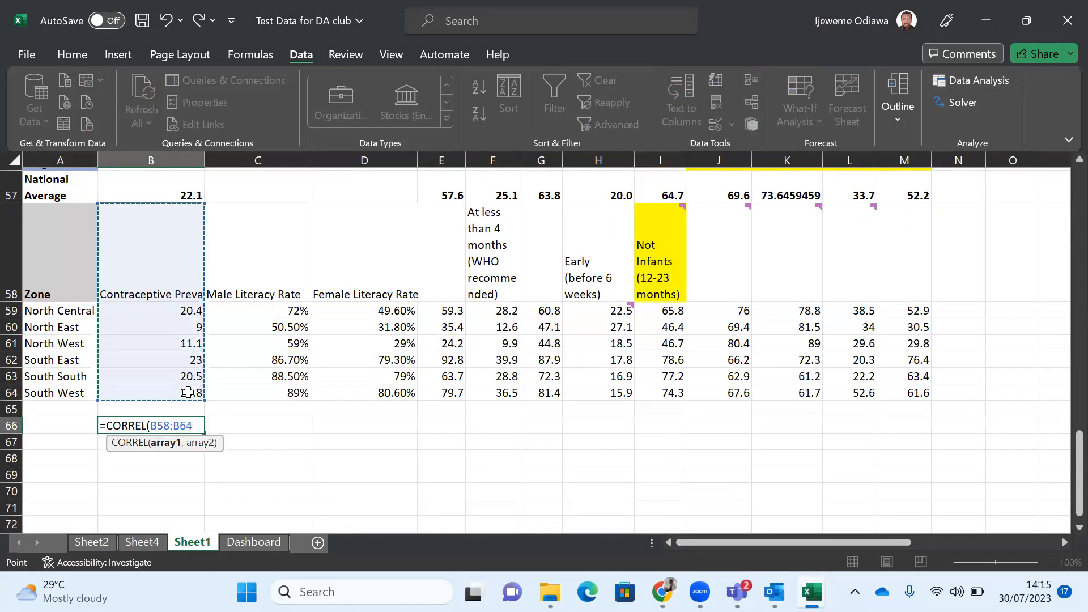
drag(155, 309, 170, 390)
text(,)
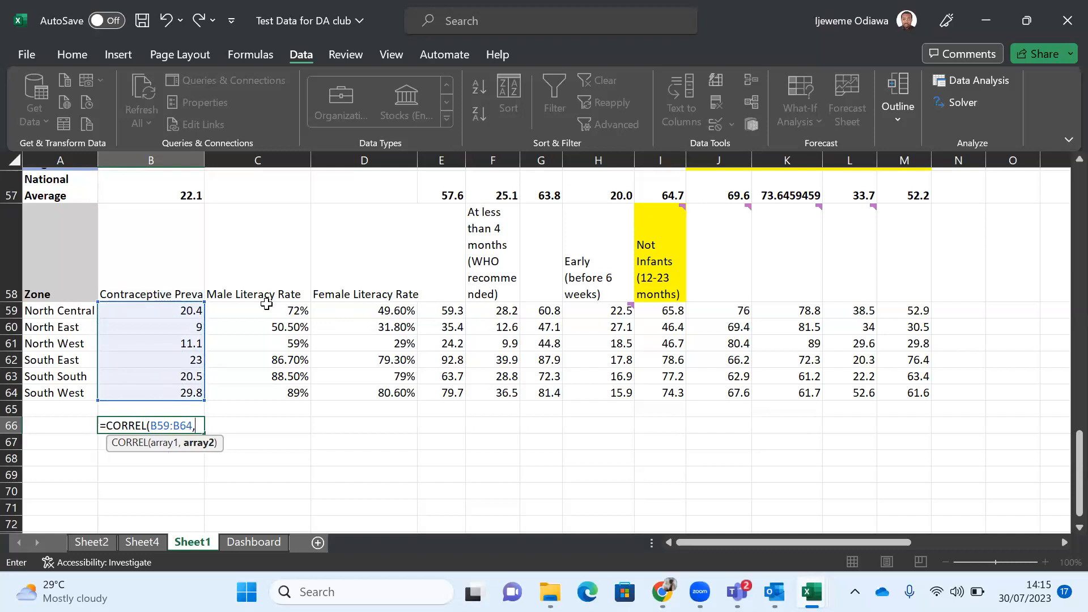
drag(267, 309, 273, 395)
key(Return)
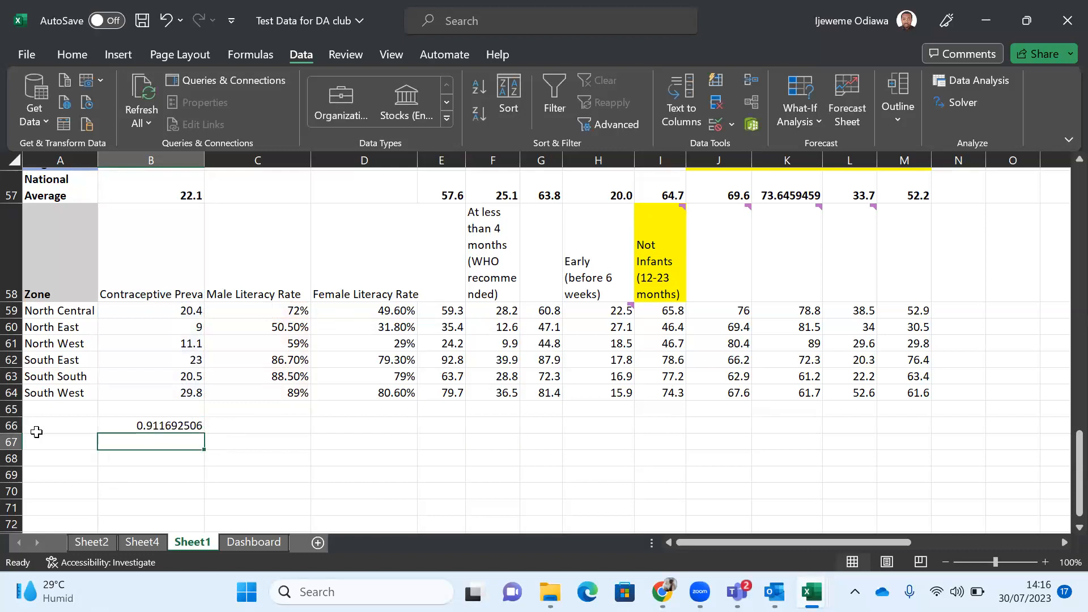
Step: Label A66 "Correl with Male literacy" and widen column A to fit the text
click(73, 425)
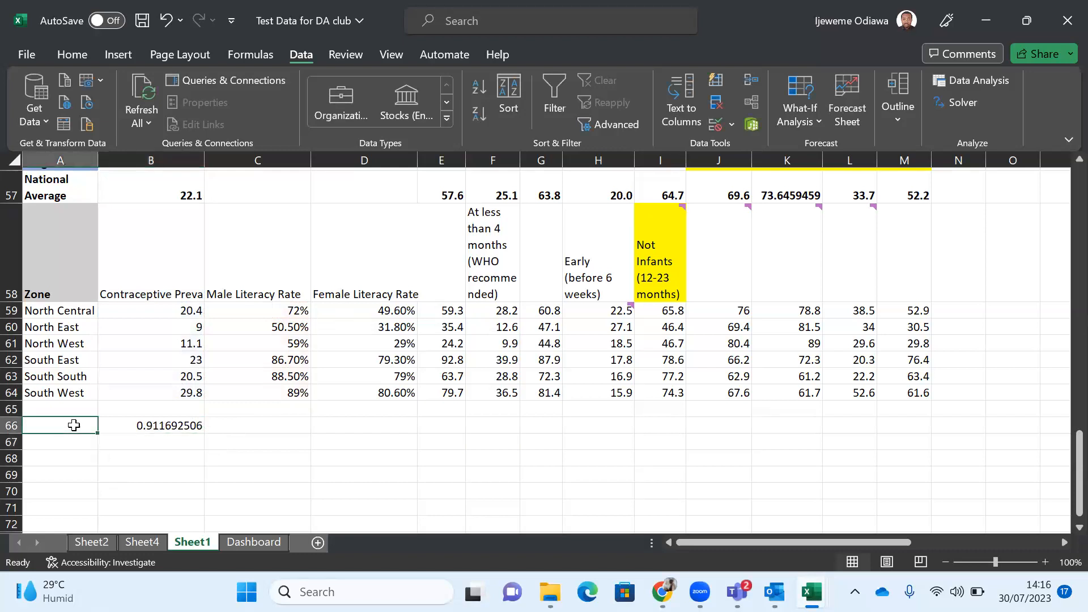
text(Correl wi)
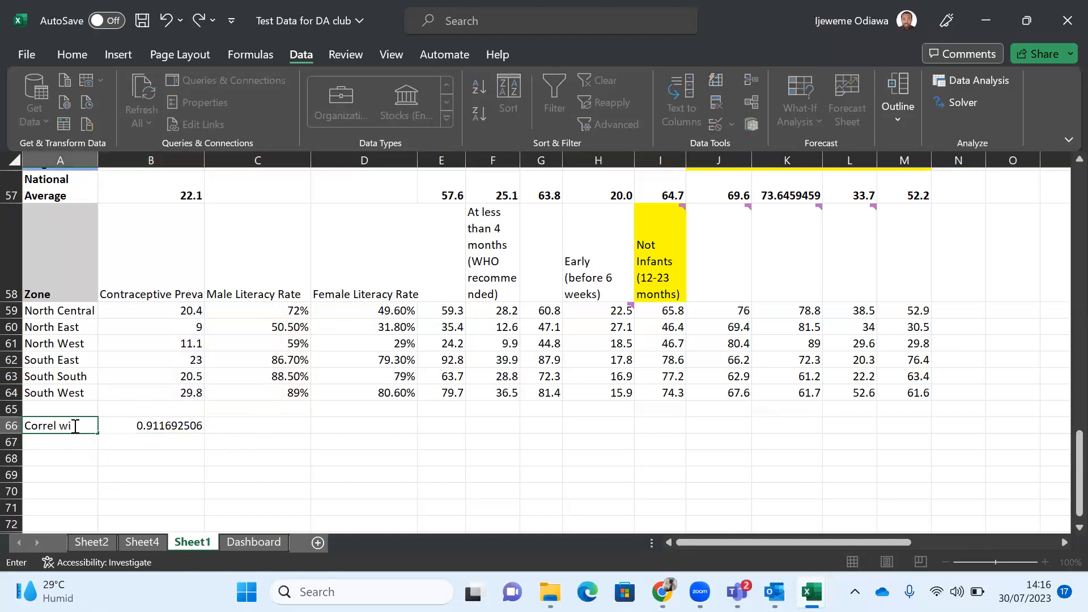
text(th Male literacy)
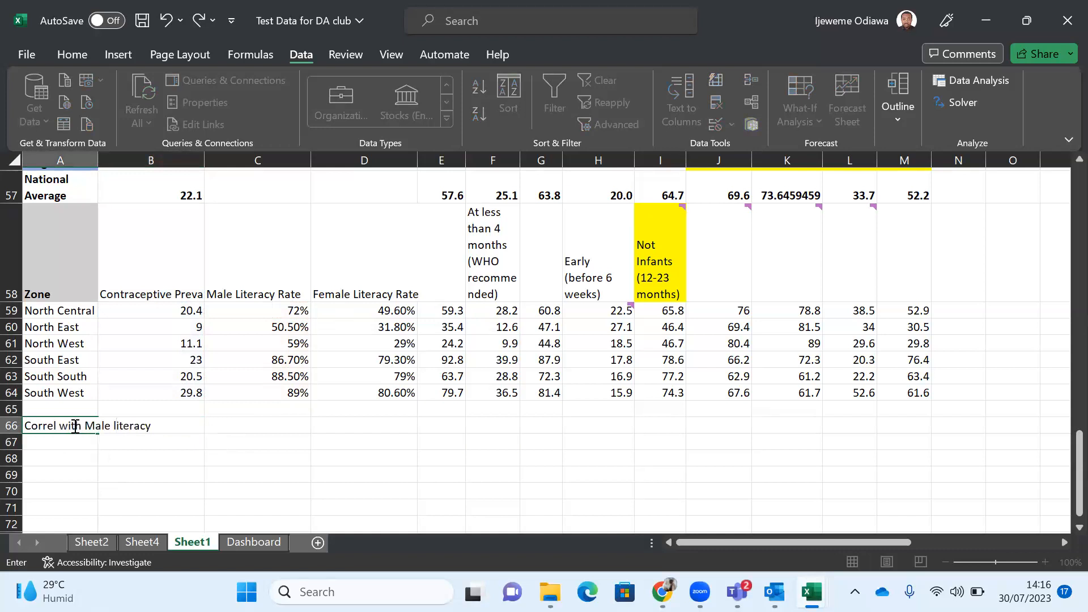
key(Return)
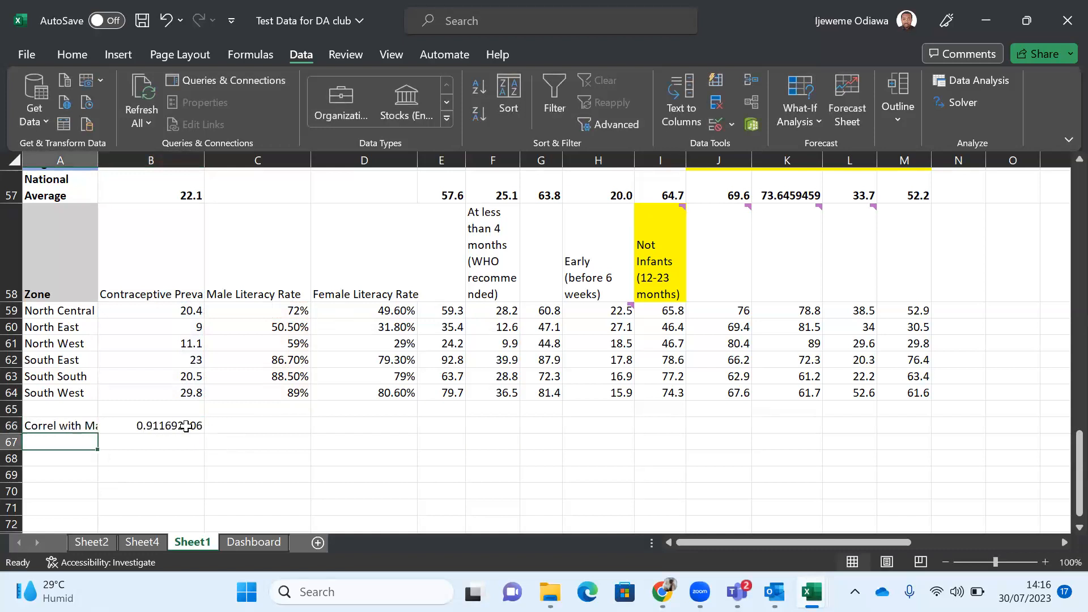
click(144, 422)
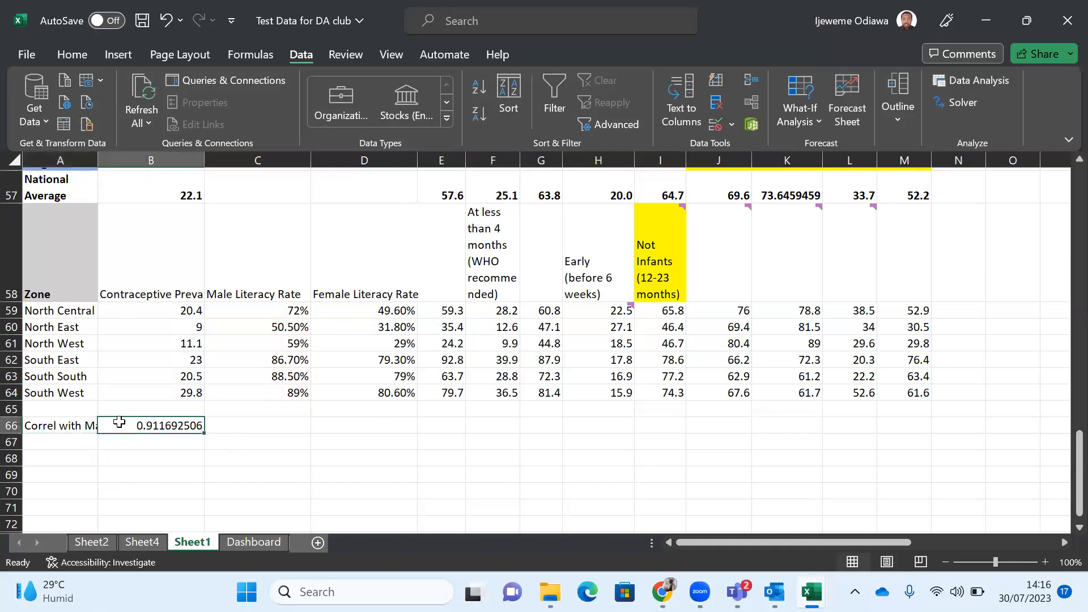
double_click(97, 158)
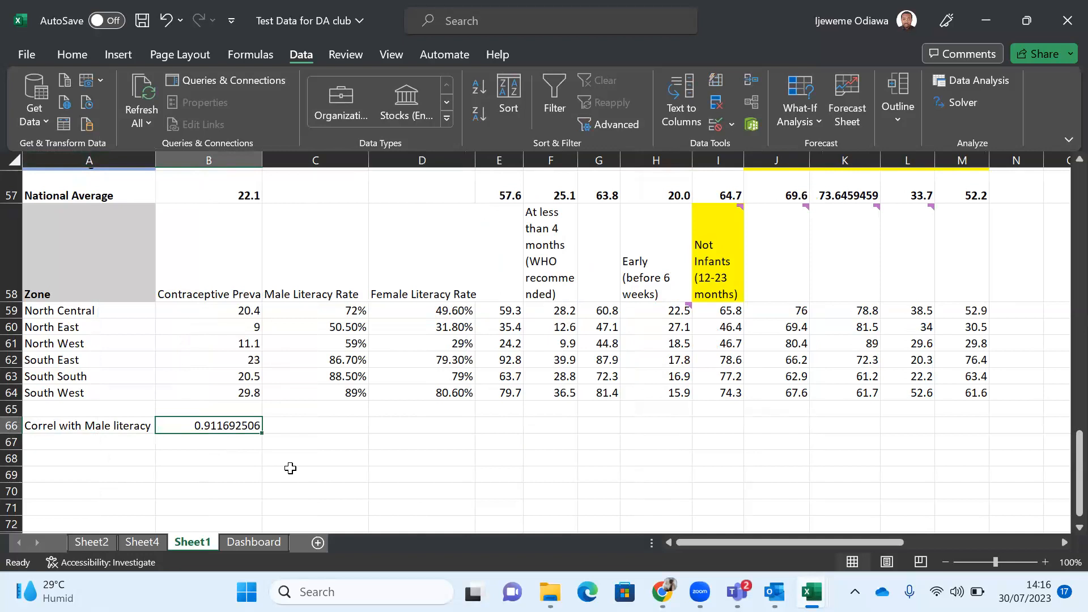
Step: Copy the A66 label into A67 and change it to "Correl with Female literacy"
click(69, 423)
key(ctrl+c)
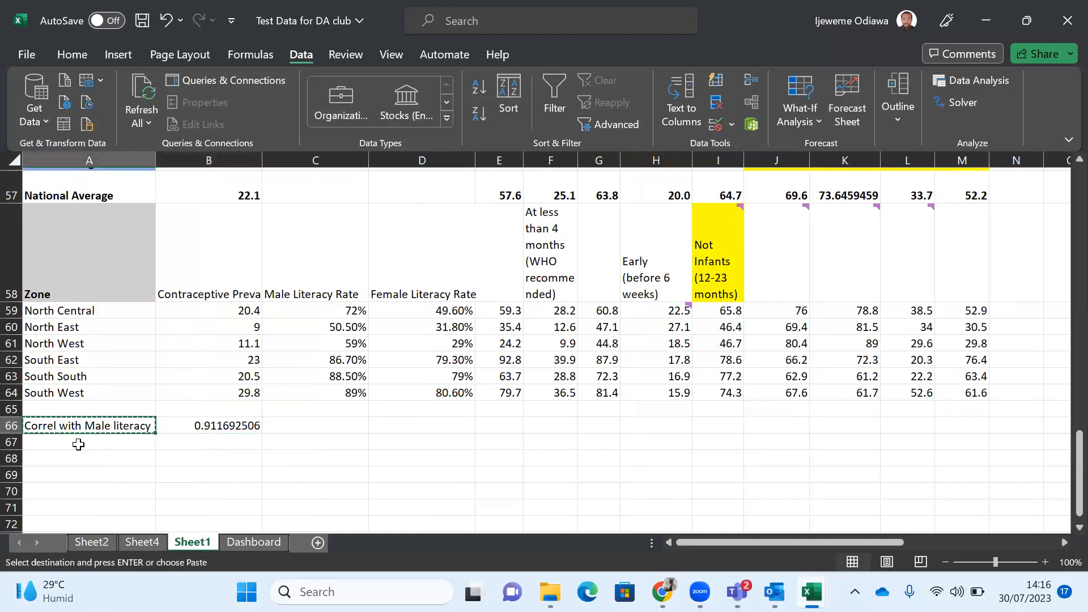
click(88, 446)
key(ctrl+v)
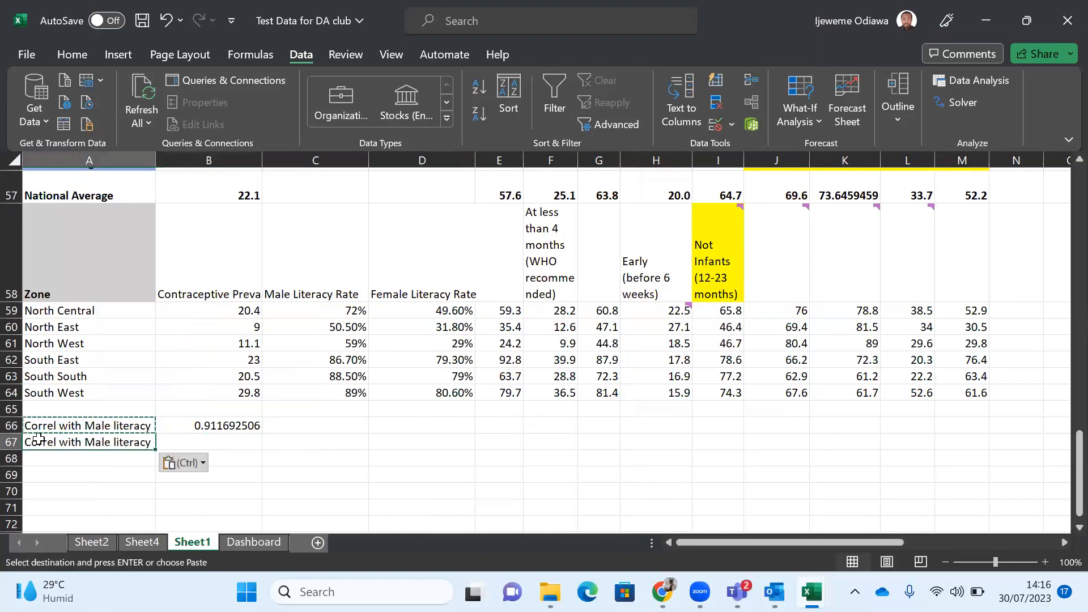
double_click(100, 443)
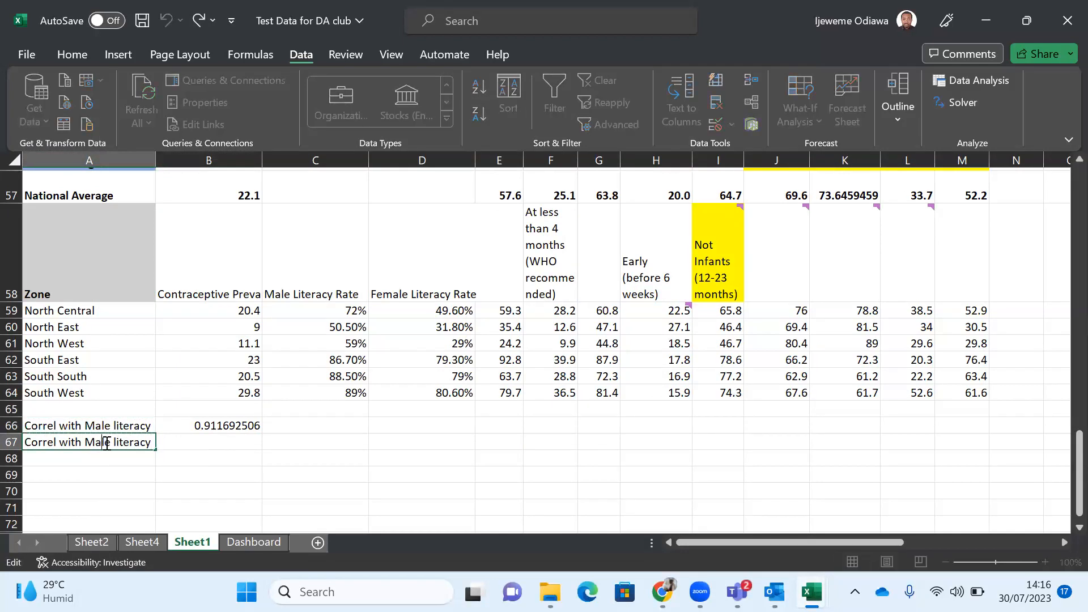
double_click(107, 442)
text(Female)
key(Return)
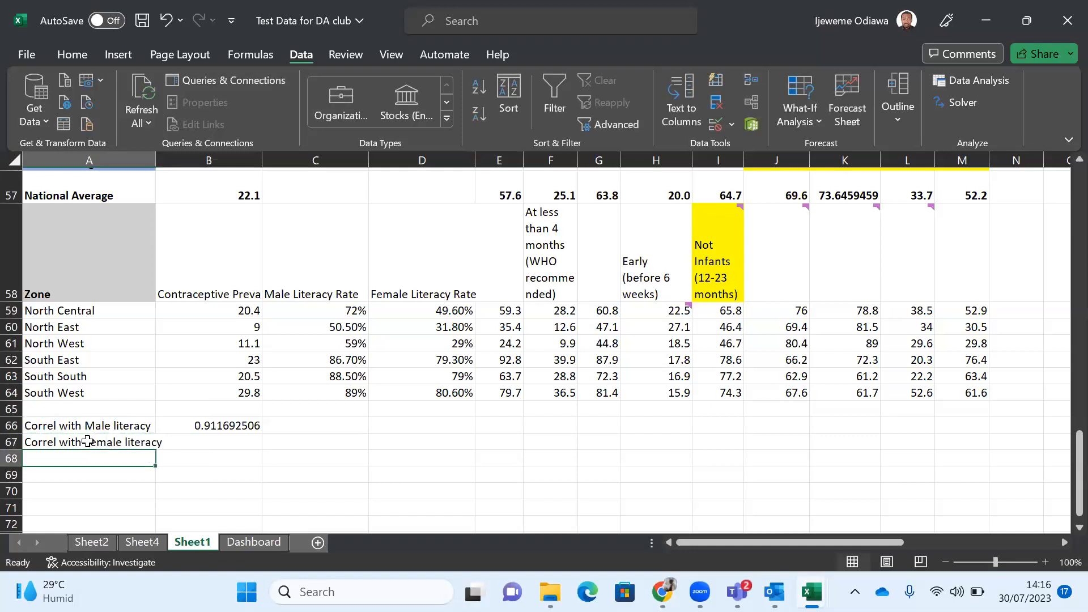
Step: In B67, calculate the correlation of contraceptive prevalence (B59:B64) with female literacy rate (D59:D64) using CORREL
click(214, 428)
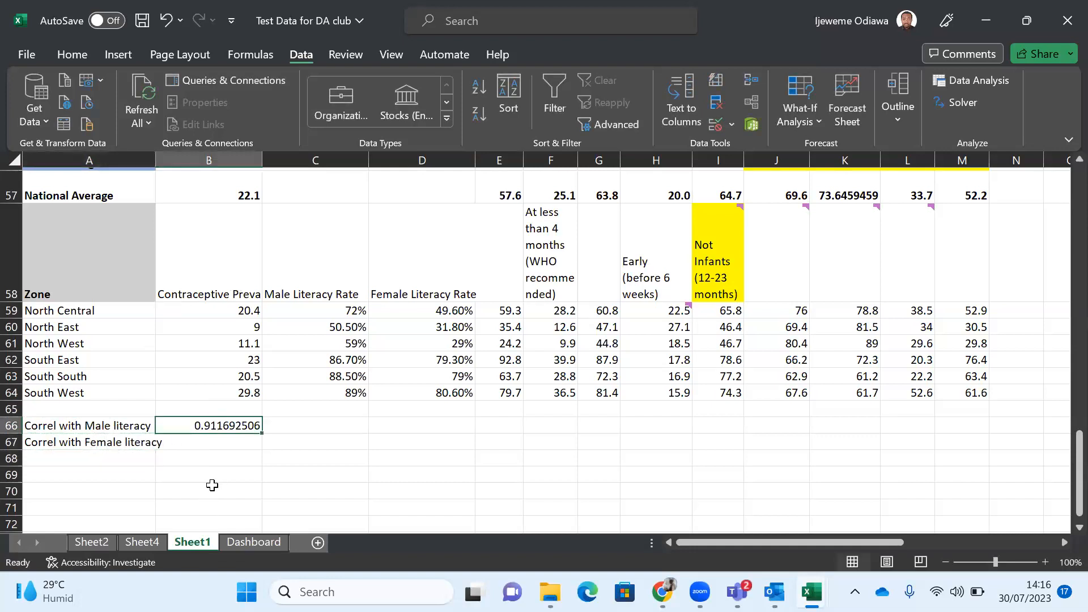
key(Down)
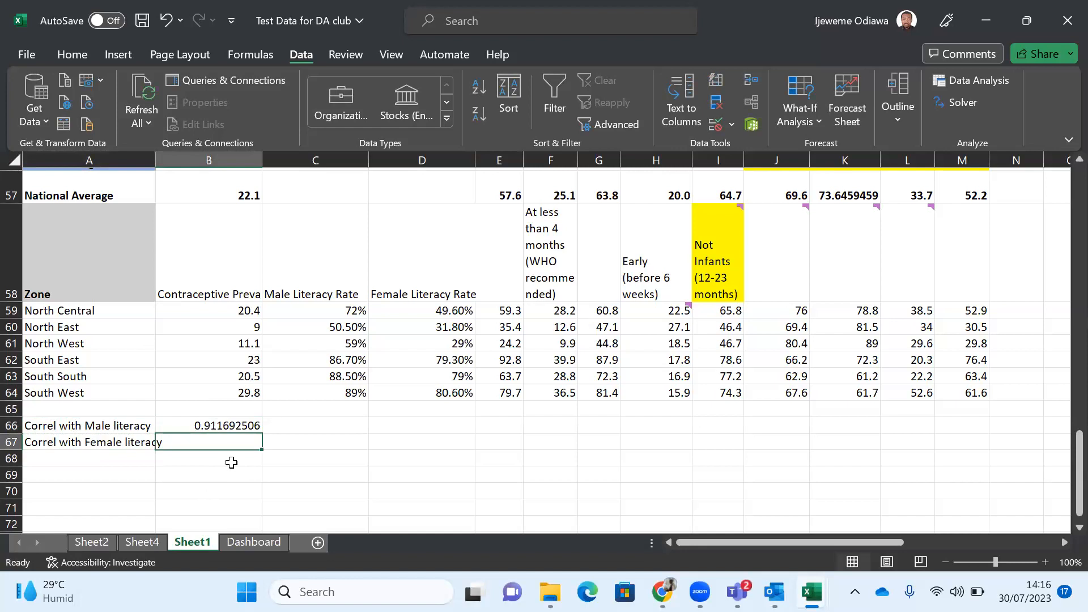
text(=)
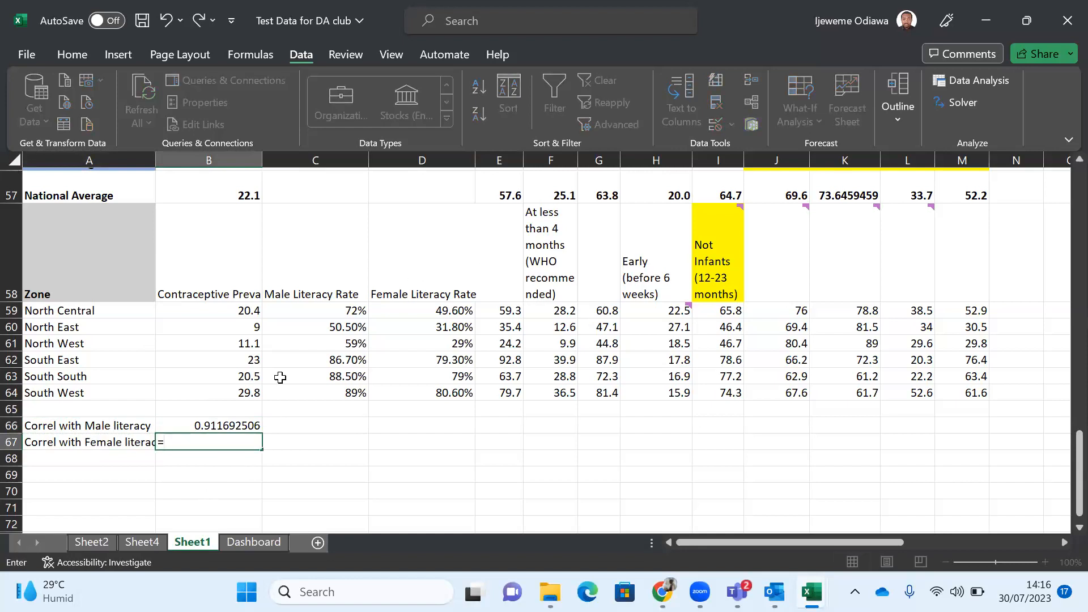
text(corr)
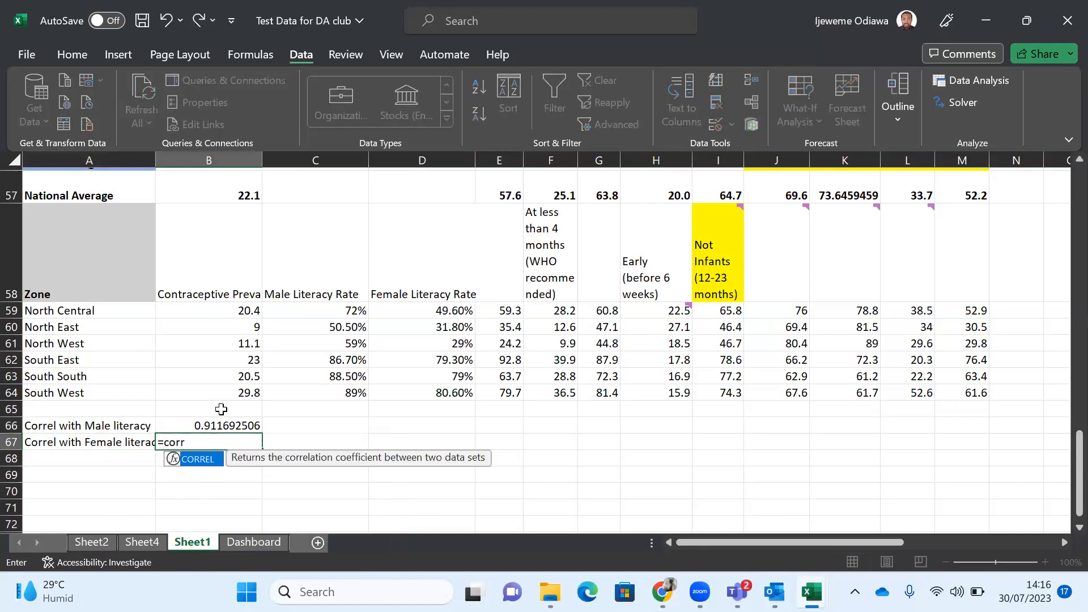
text(el()
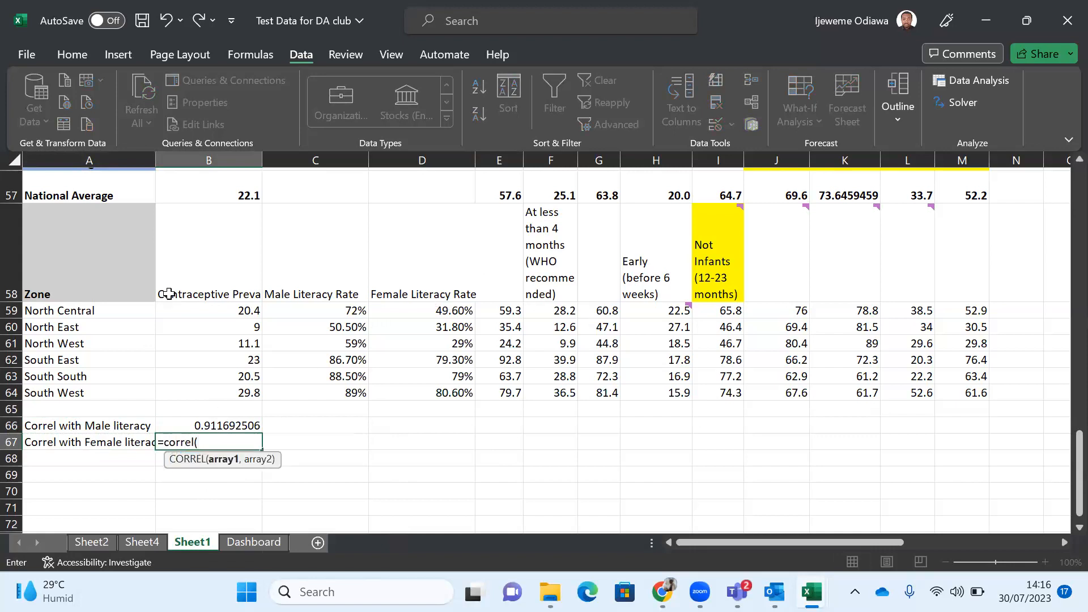
click(217, 288)
drag(218, 310, 223, 391)
text(,)
drag(442, 312, 453, 389)
key(Return)
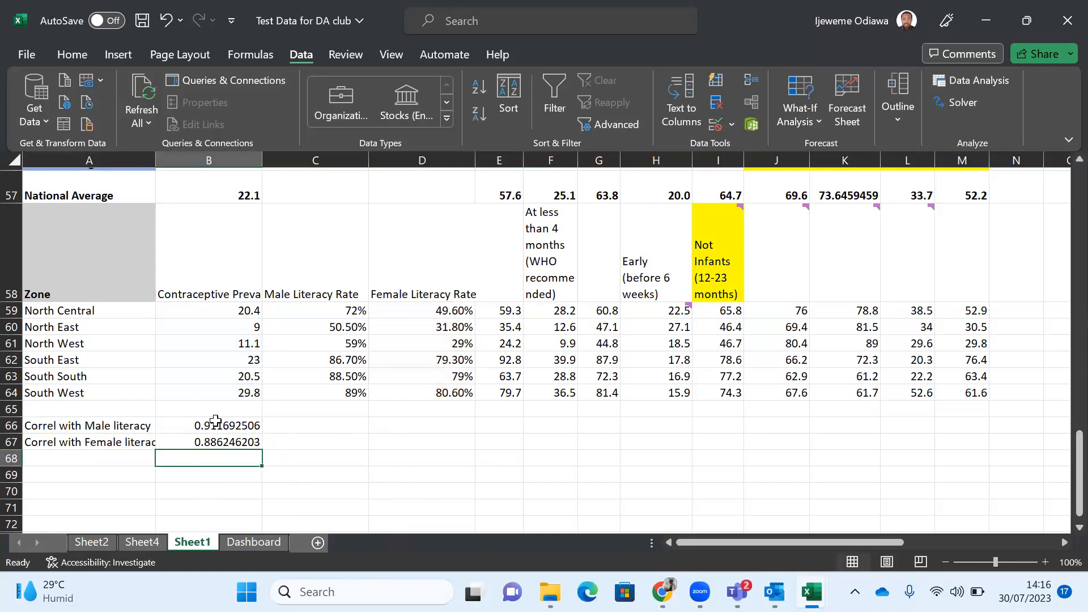
Step: Format the two correlation results in B66:B67 as percentages
drag(215, 420, 221, 442)
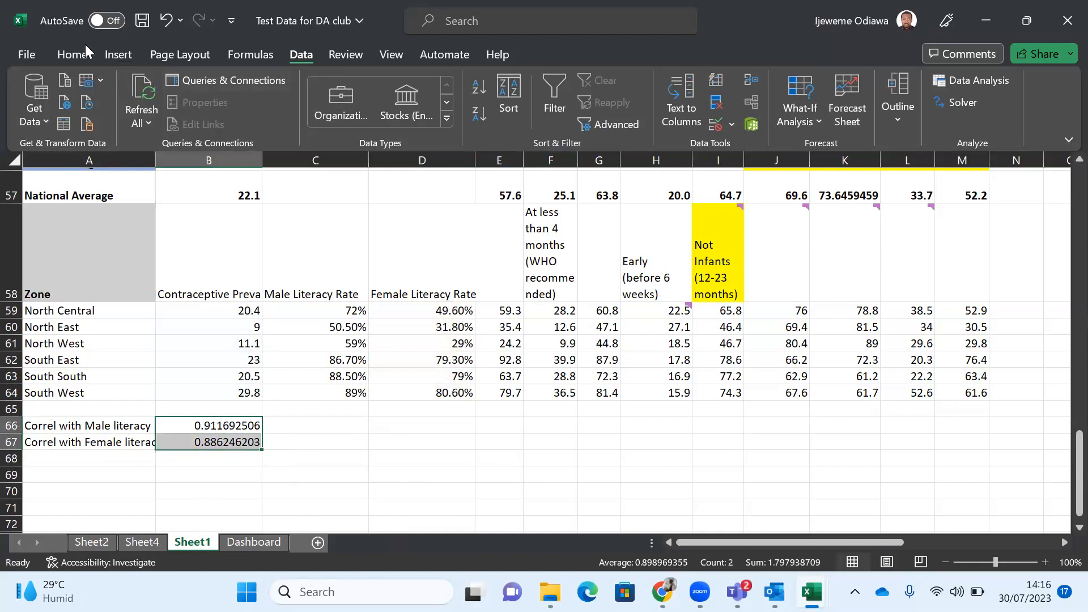
click(113, 54)
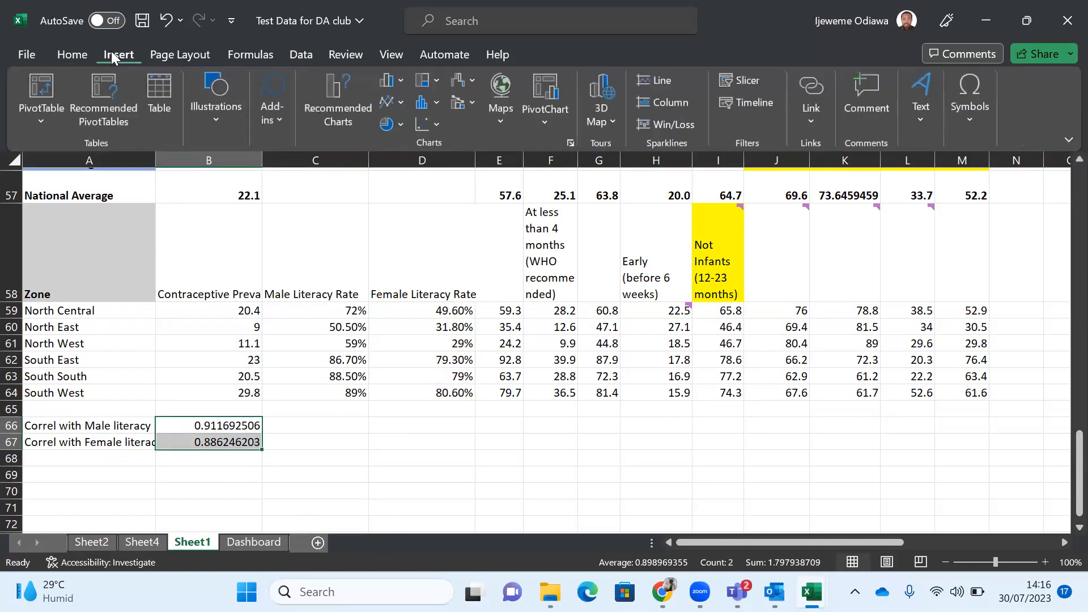
click(70, 54)
click(512, 104)
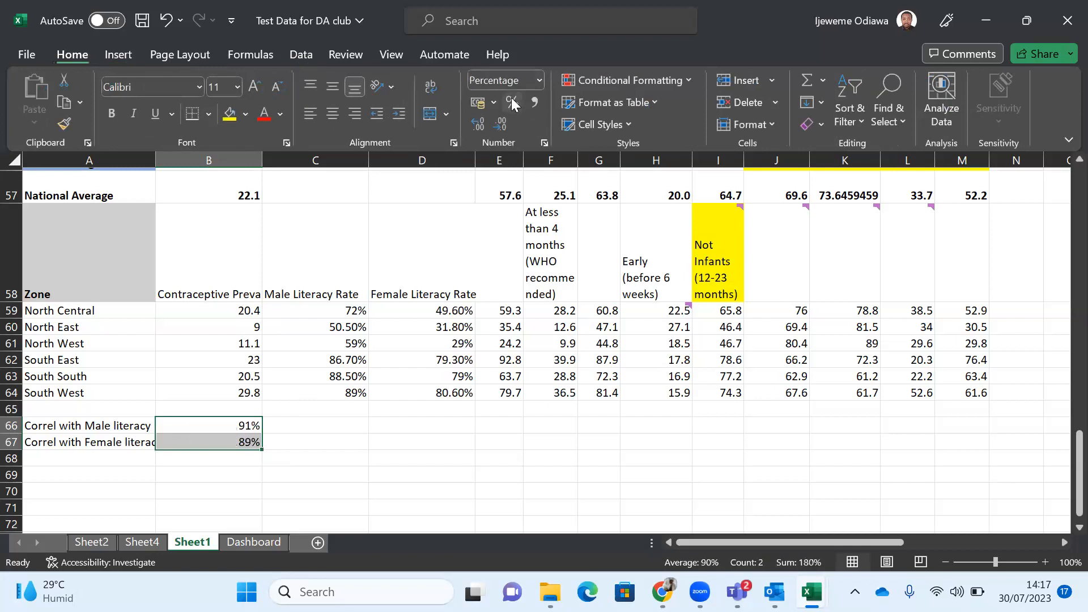
click(321, 468)
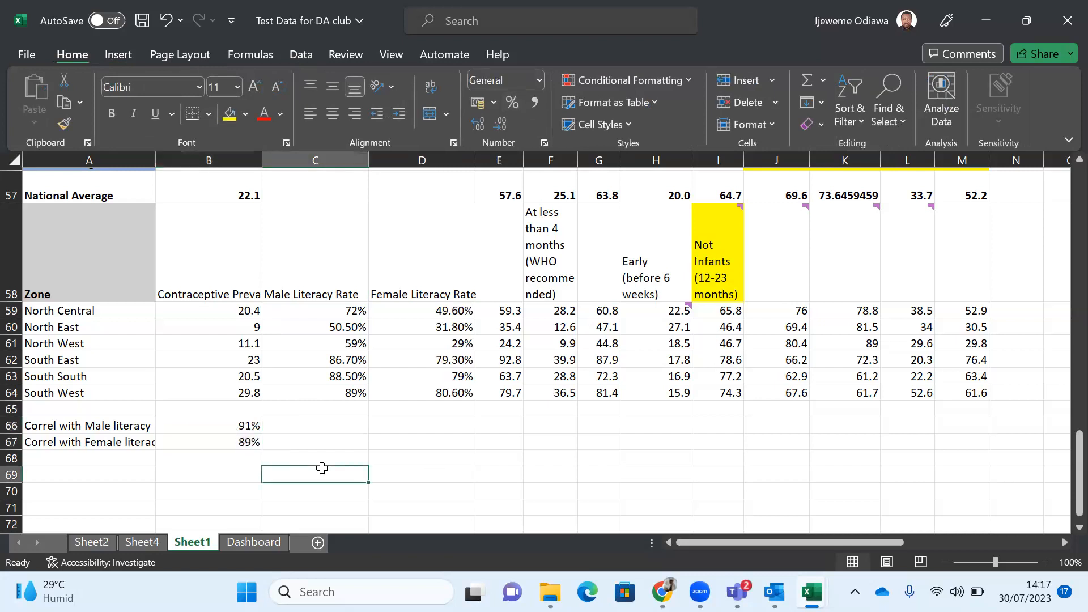
Step: Examine the zones' contraceptive prevalence values in B58:B64 against the female literacy rates in D58:D64
click(317, 422)
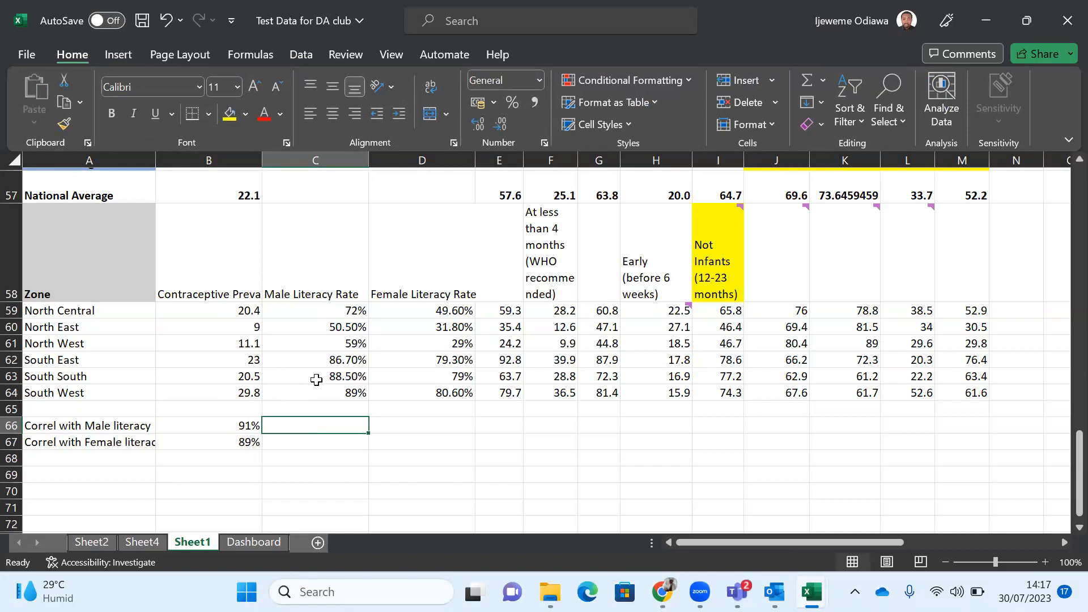
drag(219, 283, 227, 396)
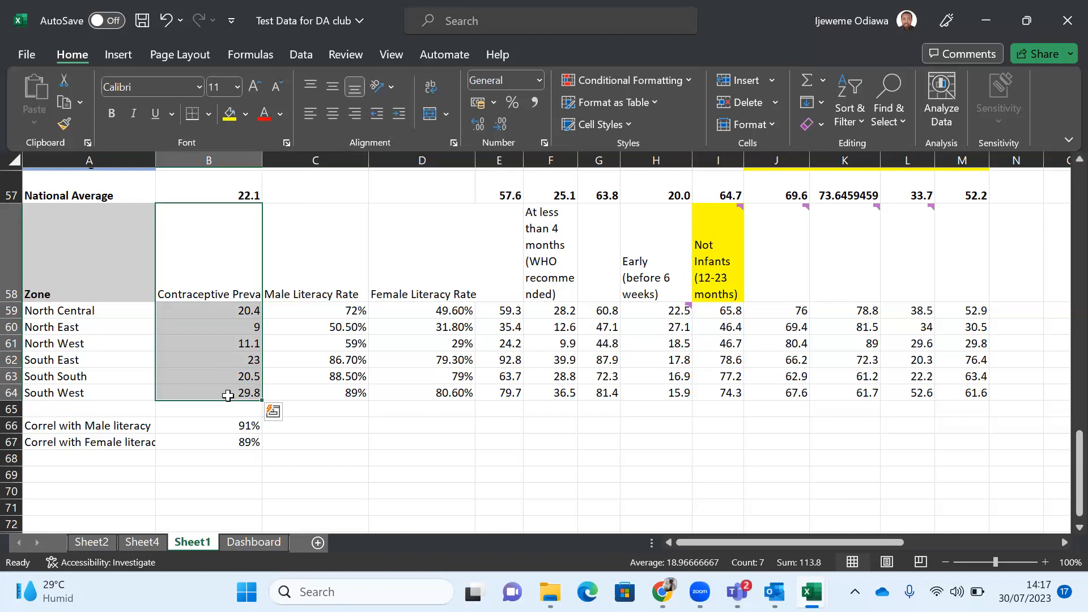
click(363, 421)
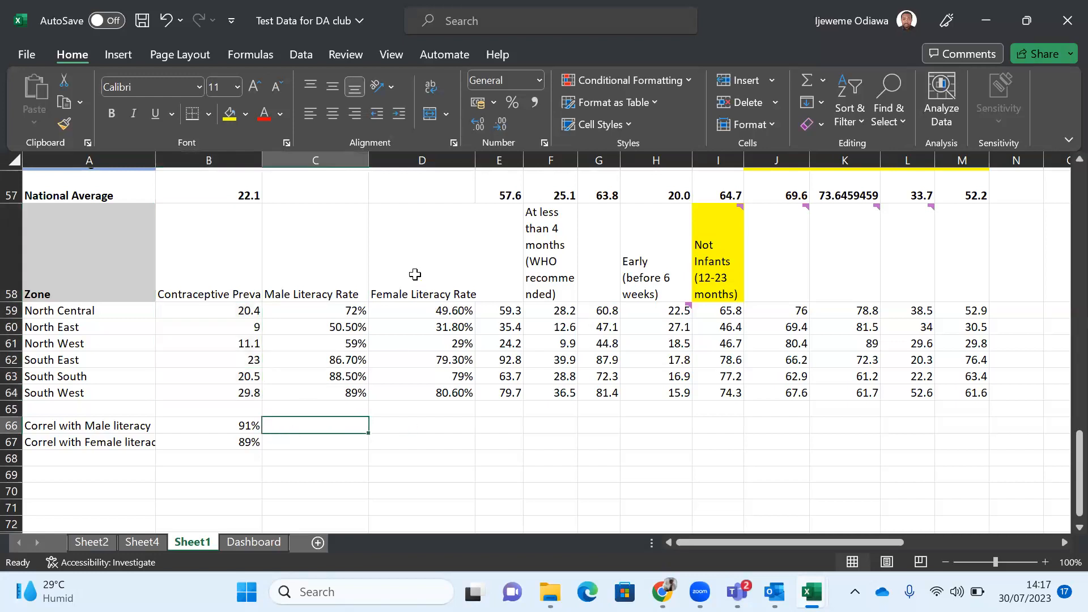
drag(415, 299, 418, 393)
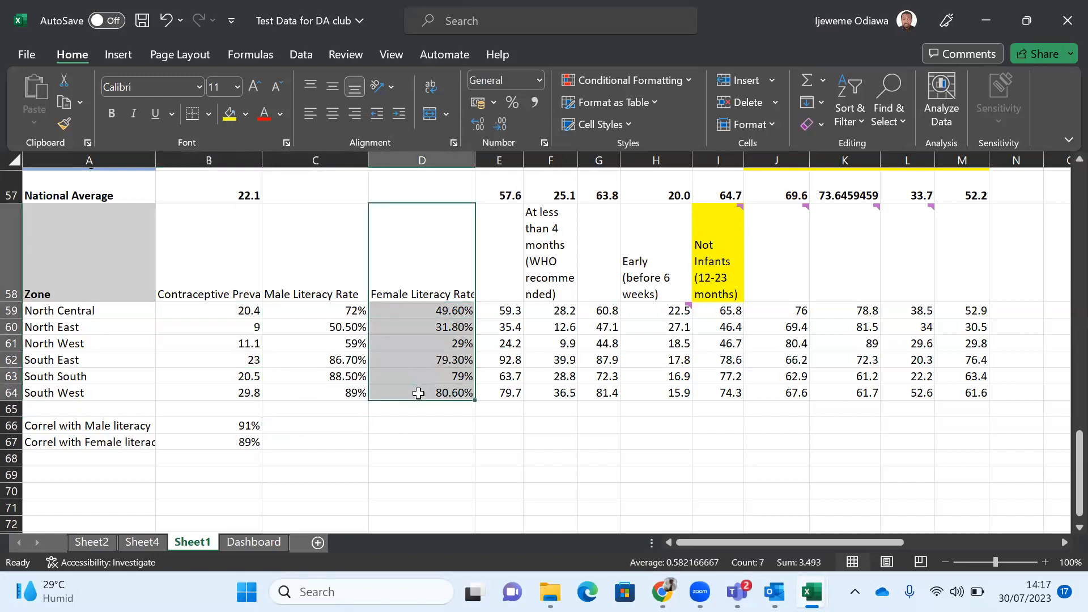
drag(177, 271, 187, 391)
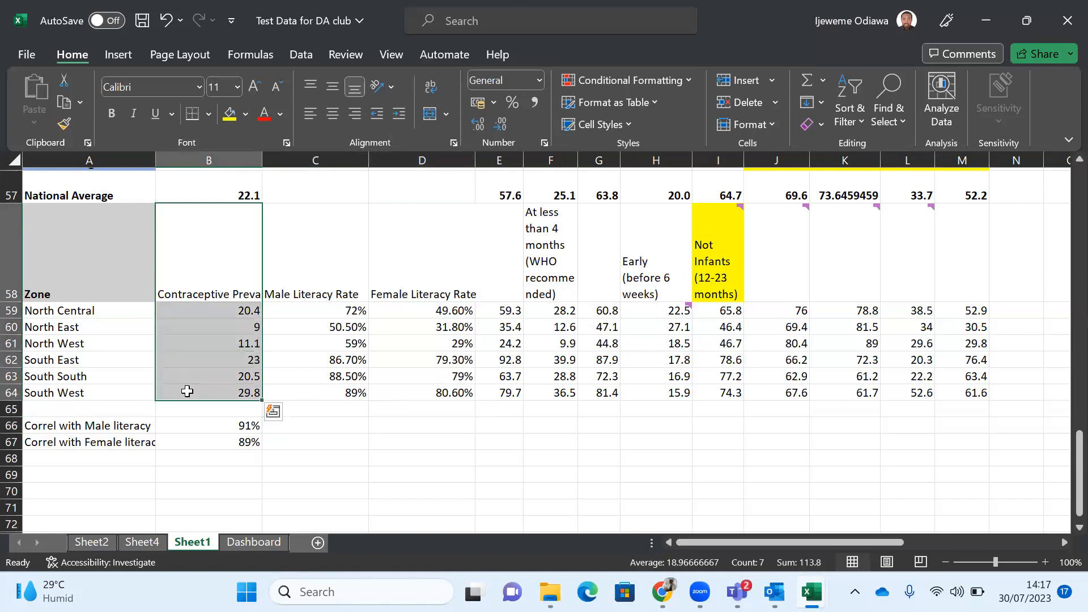
Step: Add the note "Correlation does not prove causation" in C68, below the correlation results
click(221, 257)
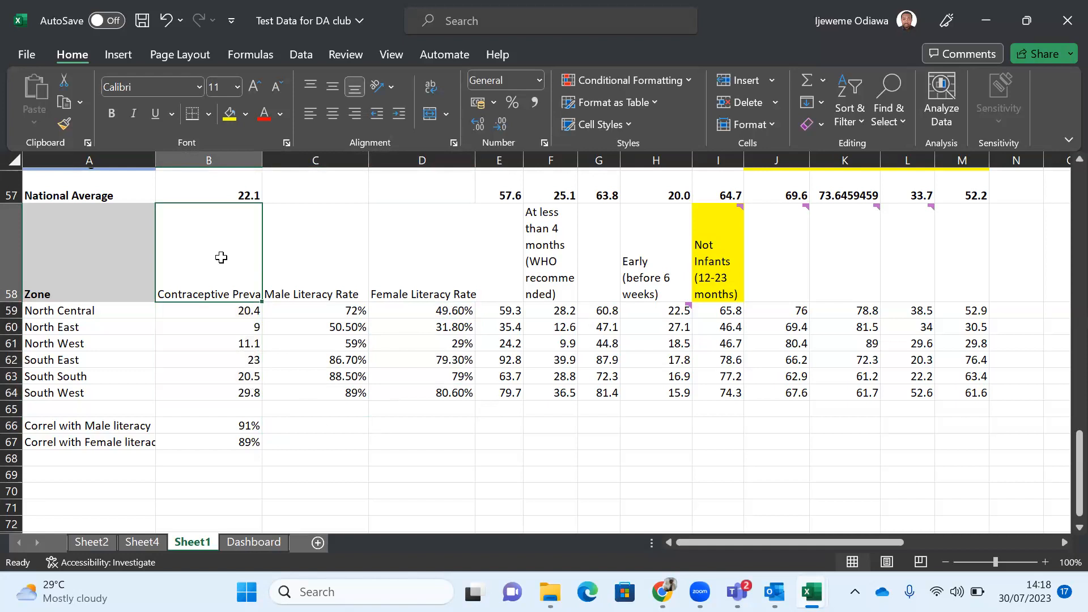
click(297, 430)
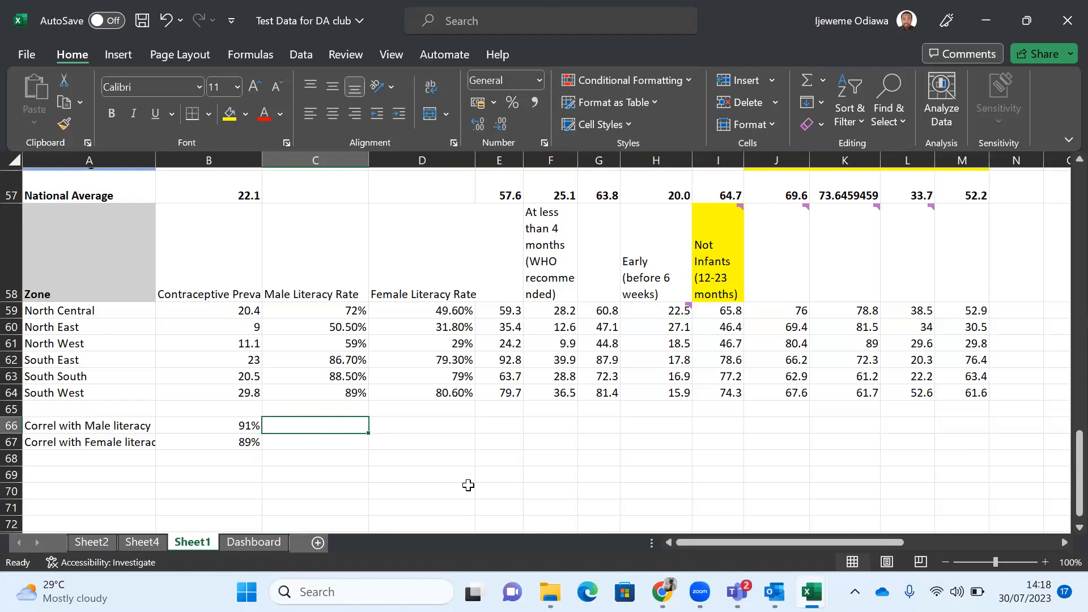
click(346, 452)
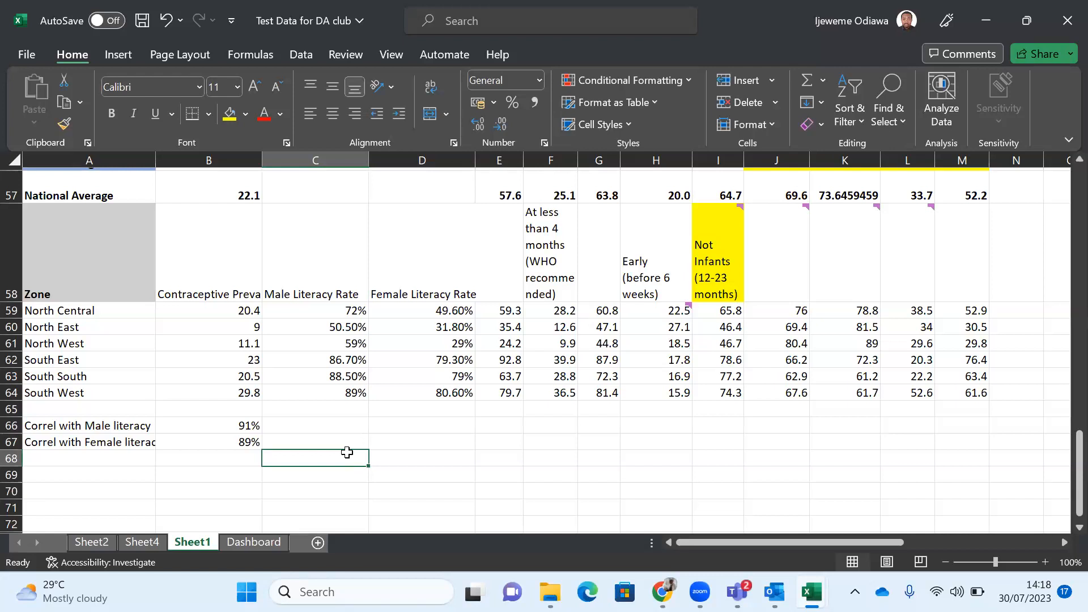
text(Corre)
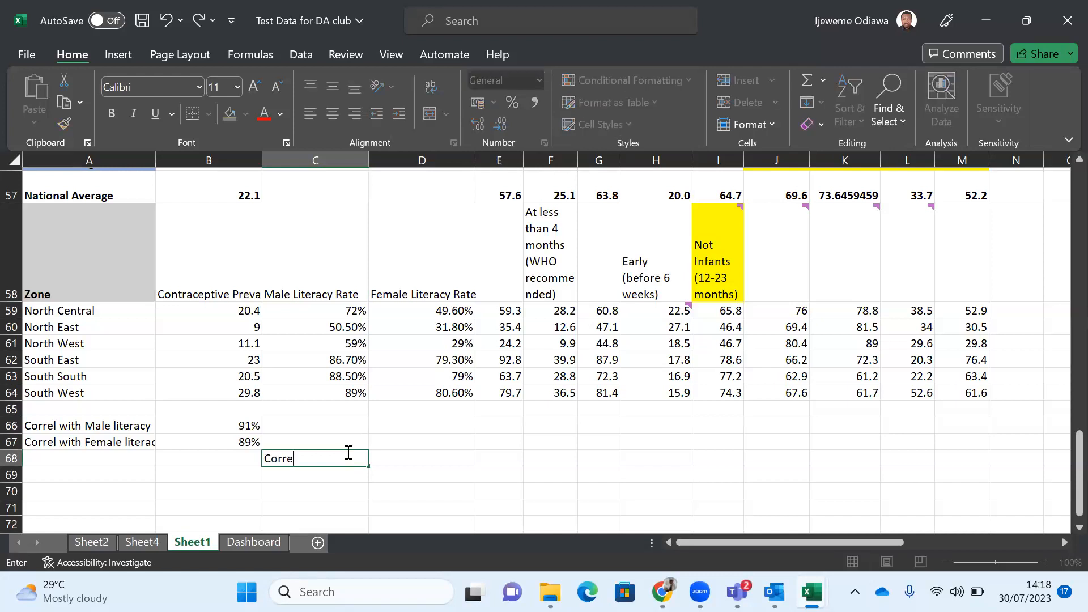
text(lation does not prove causation)
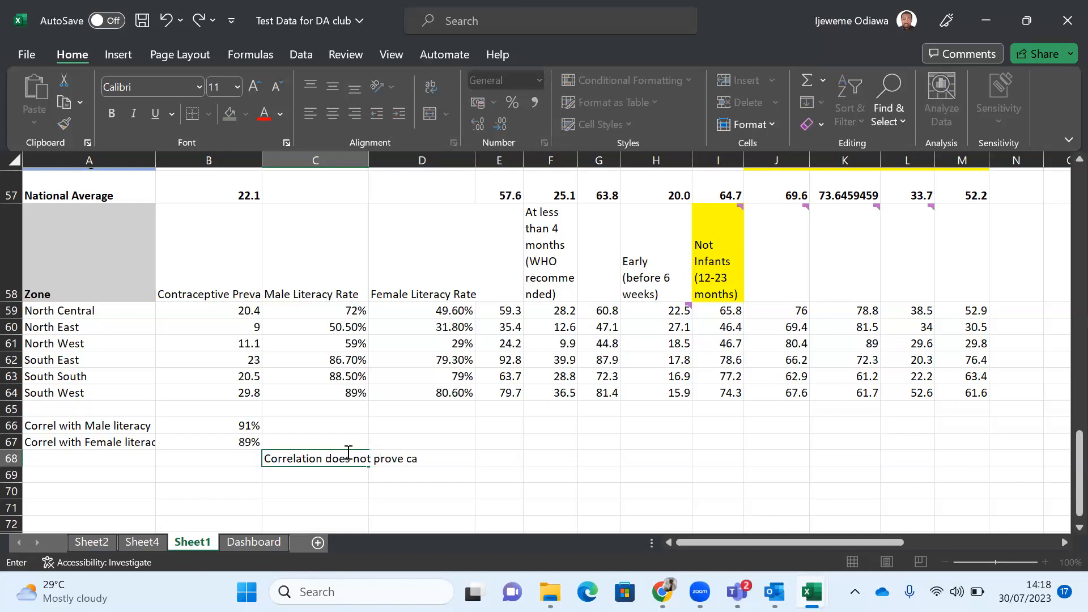
key(Return)
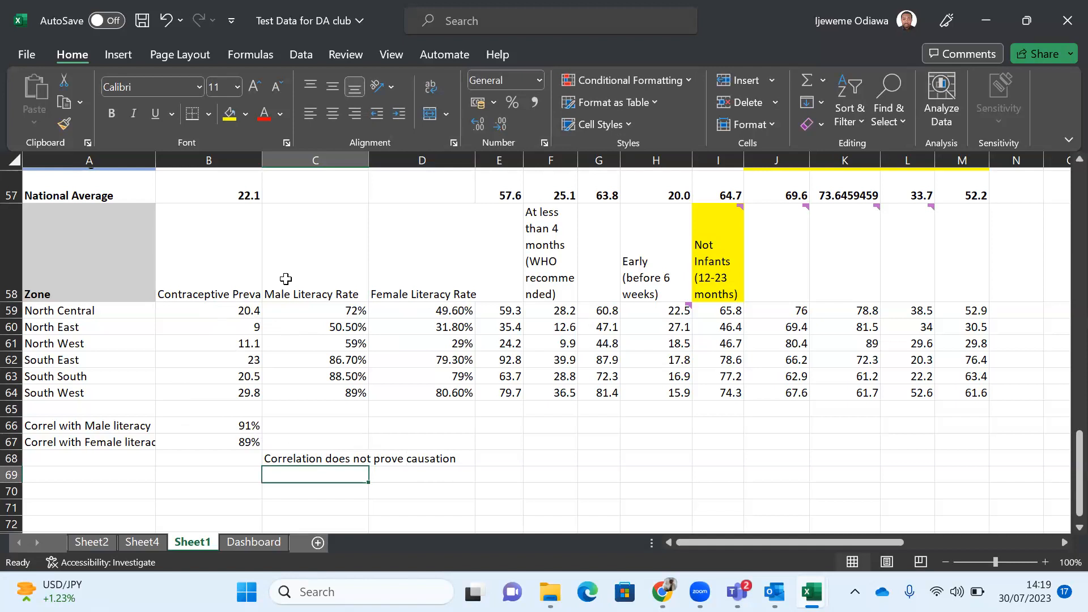
Step: Compare the contraceptive prevalence column with the male literacy rate column as possible cause and effect
click(333, 279)
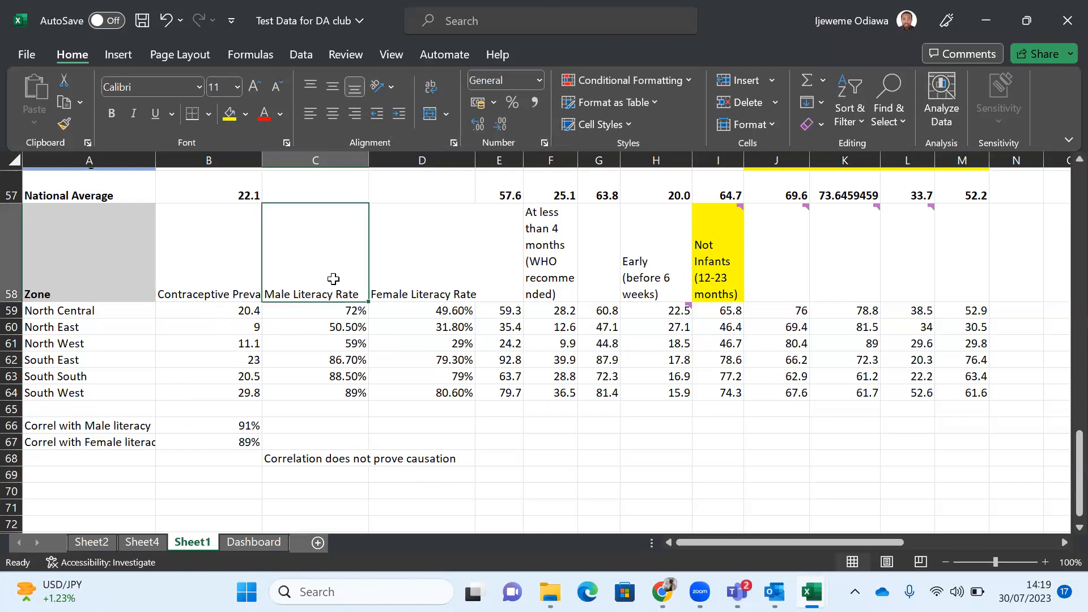
click(238, 246)
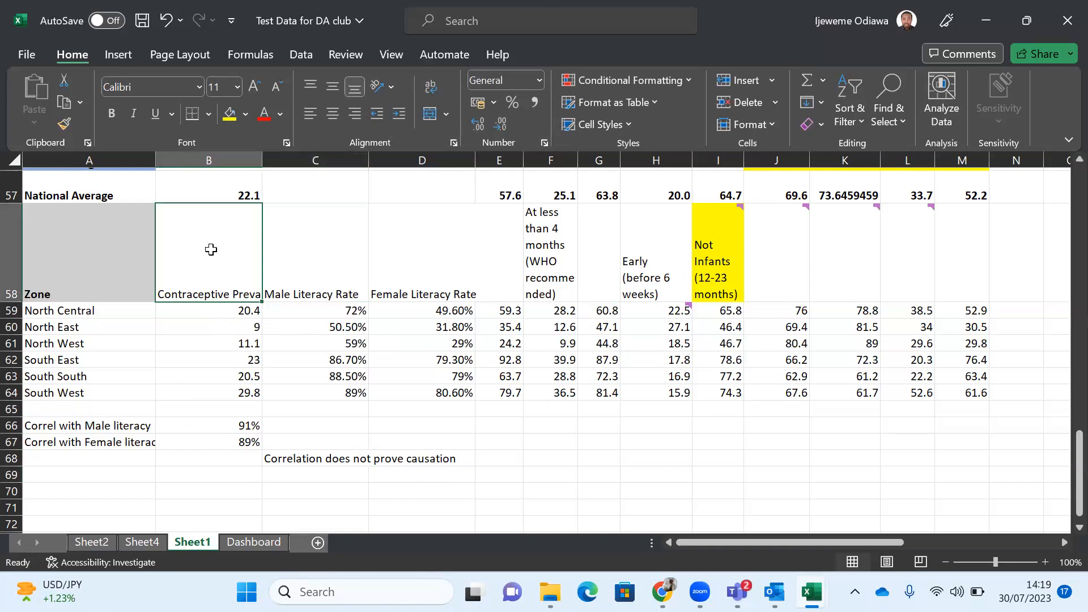
click(343, 249)
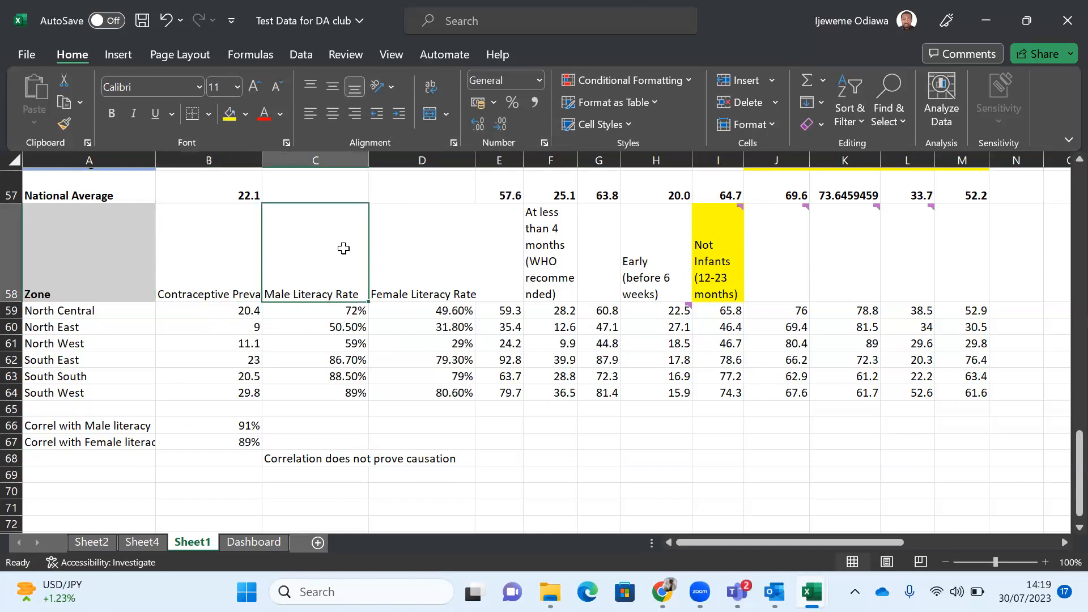
click(188, 248)
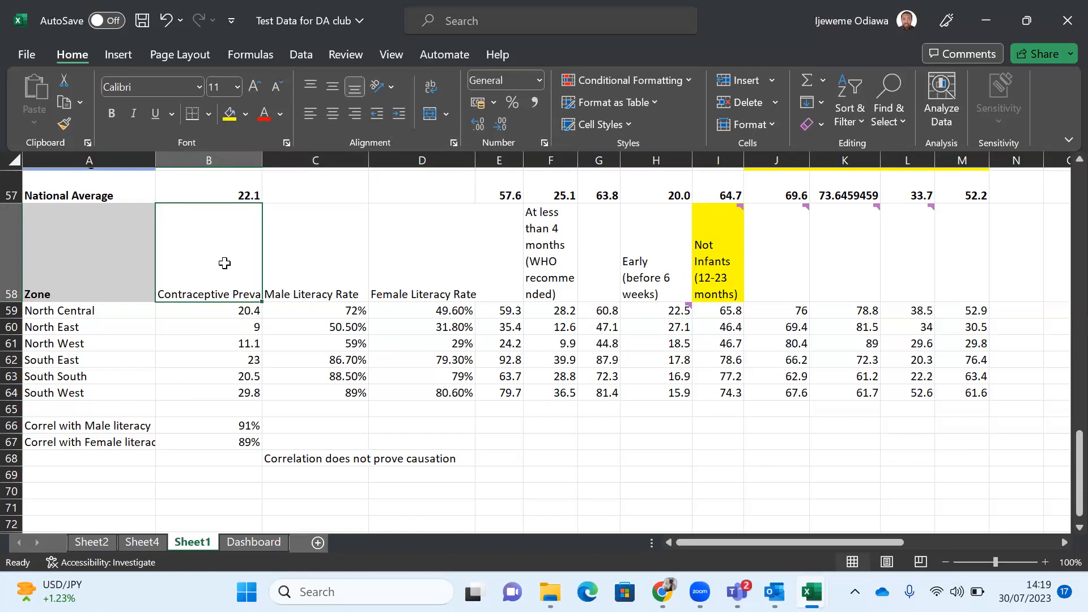
click(327, 267)
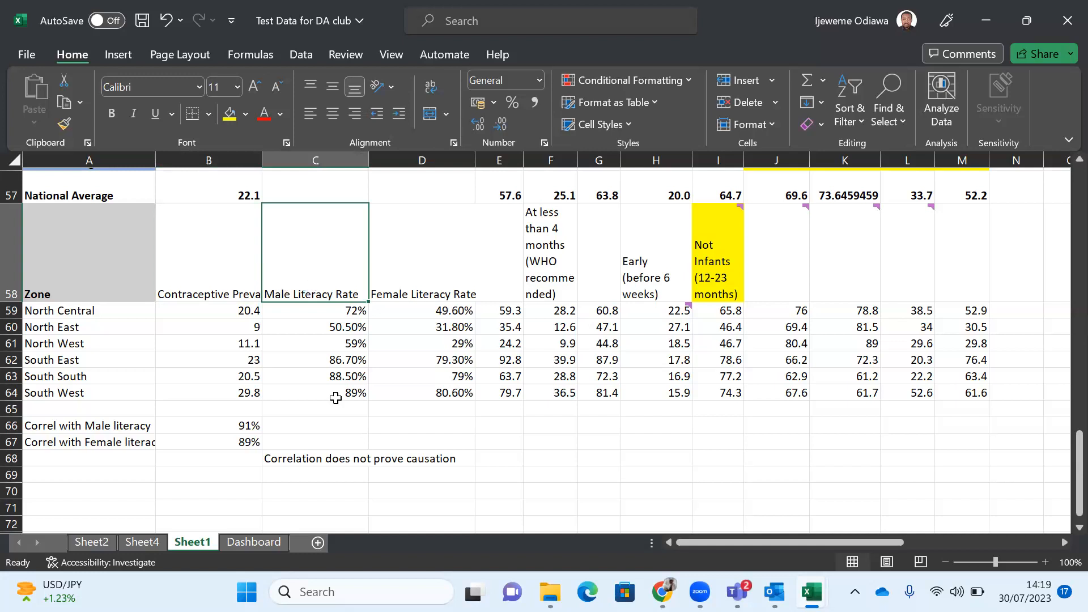
click(236, 280)
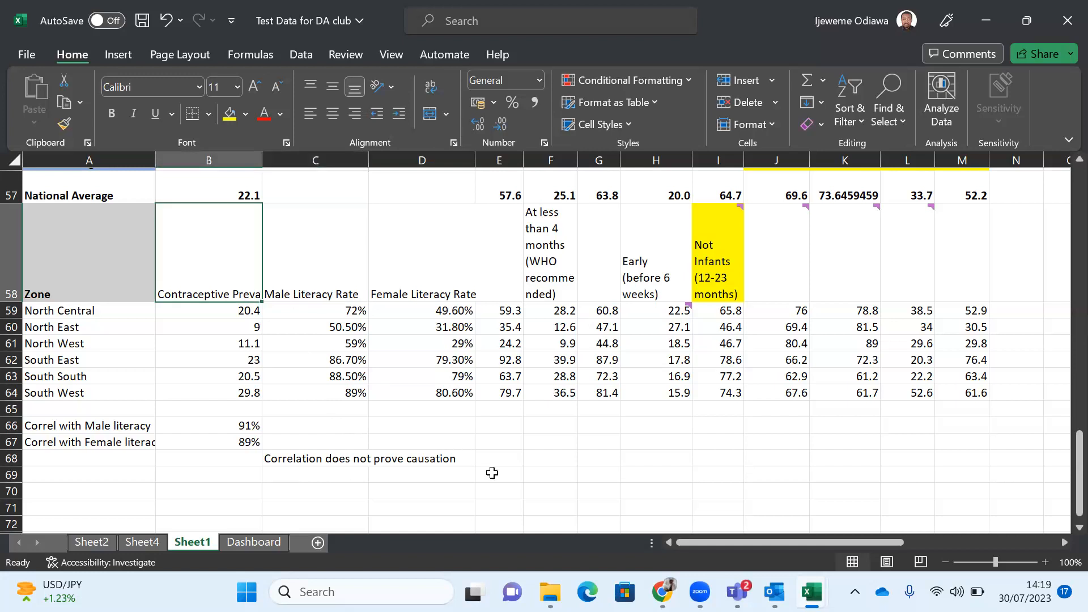
Step: Enter "A may cause B" in D69 as the first possible explanation under the causation note
click(440, 480)
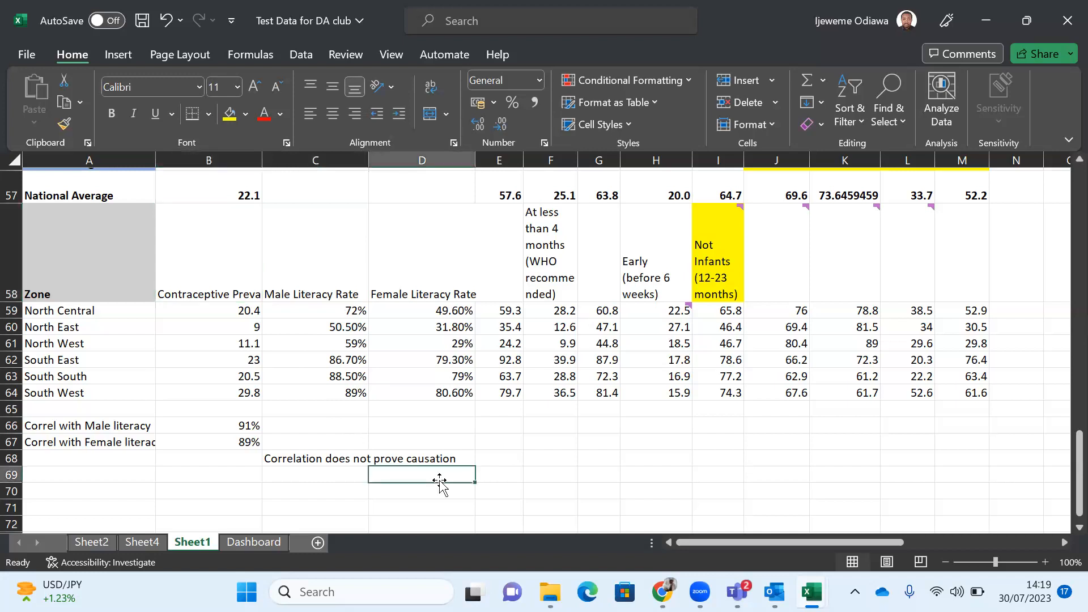
text(A)
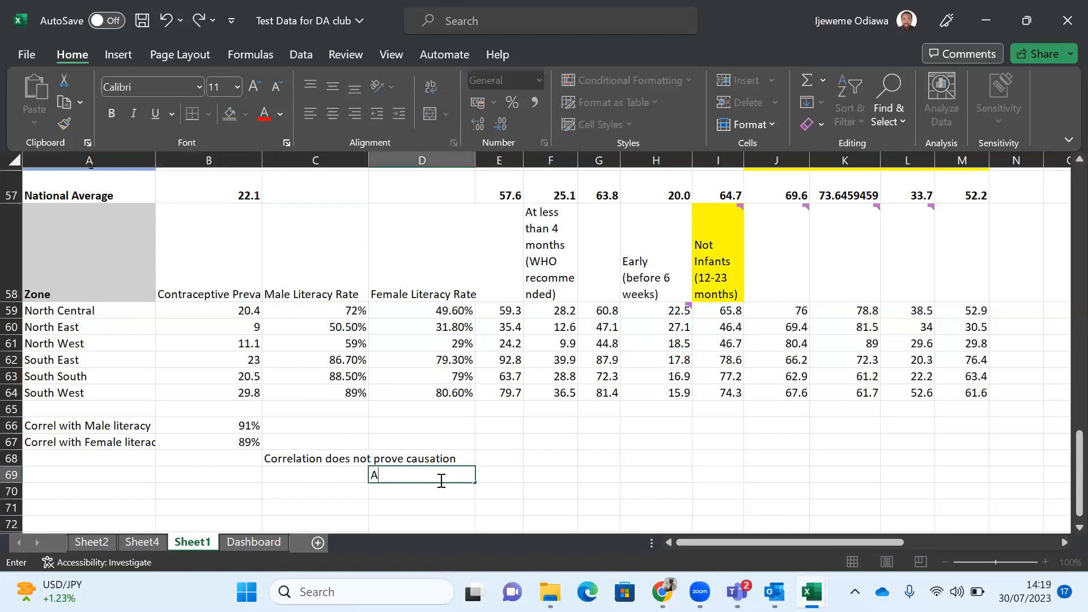
key(Tab)
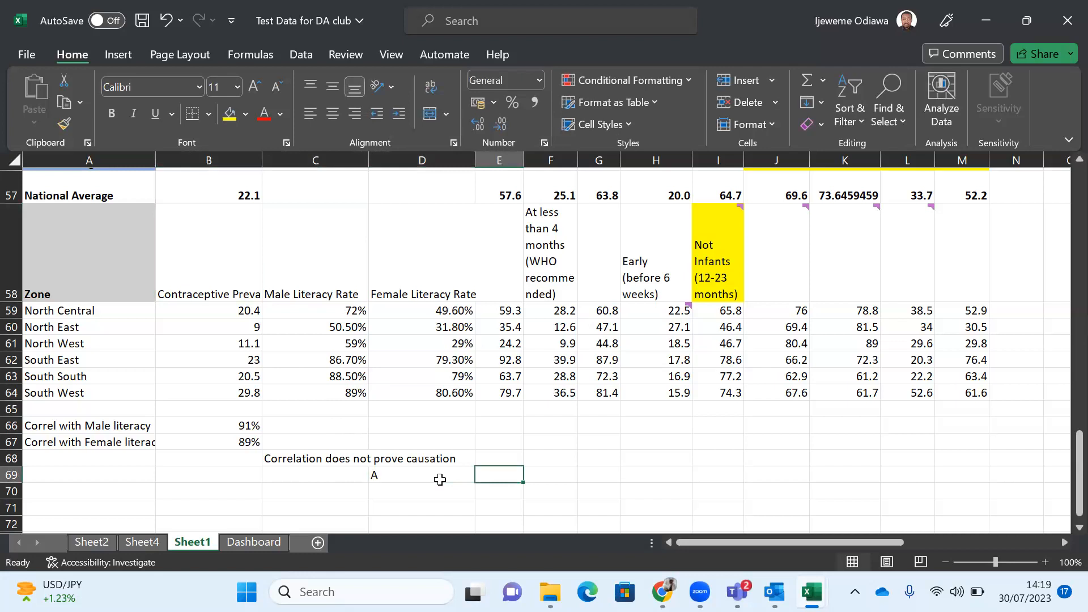
click(440, 480)
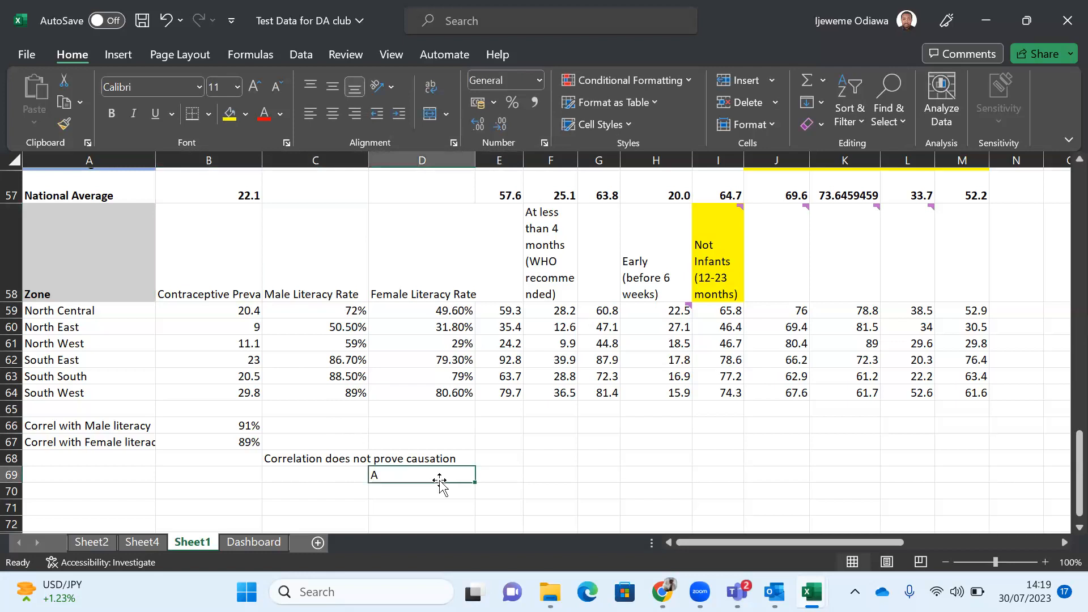
text(A ma)
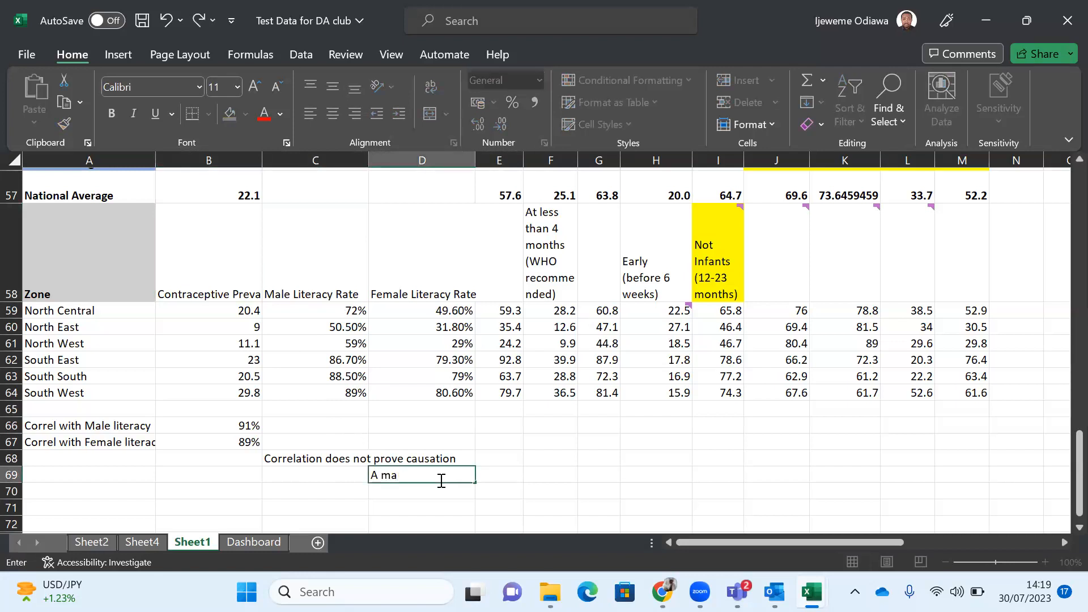
text(y cause)
text(B)
key(Return)
Step: Enter the reverse explanation "B may cause A" in D70
text(B may causde)
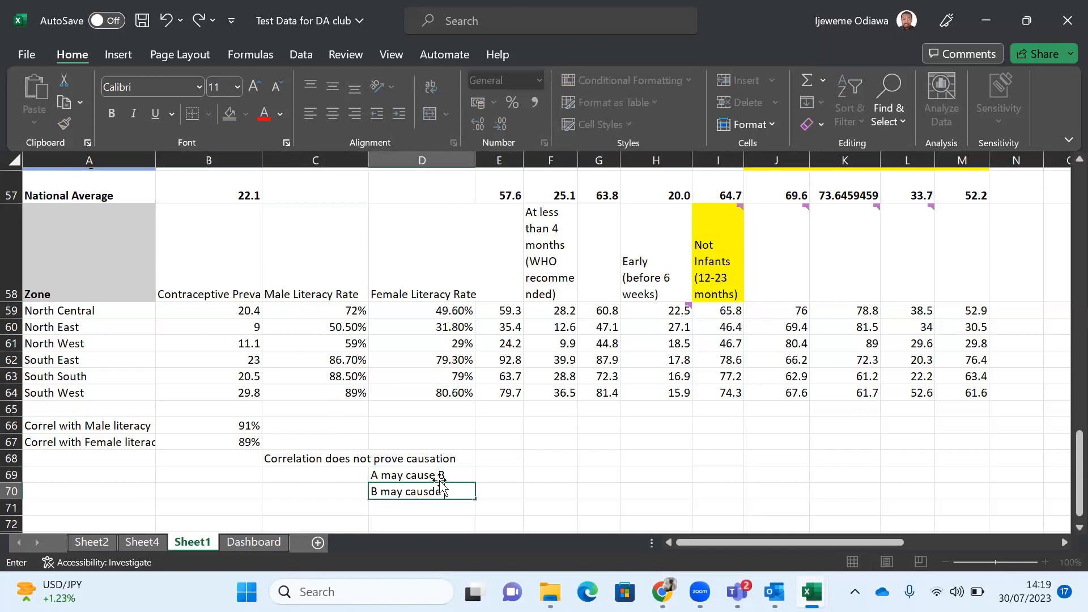
key(BackSpace)
key(BackSpace)
text(e A)
key(Return)
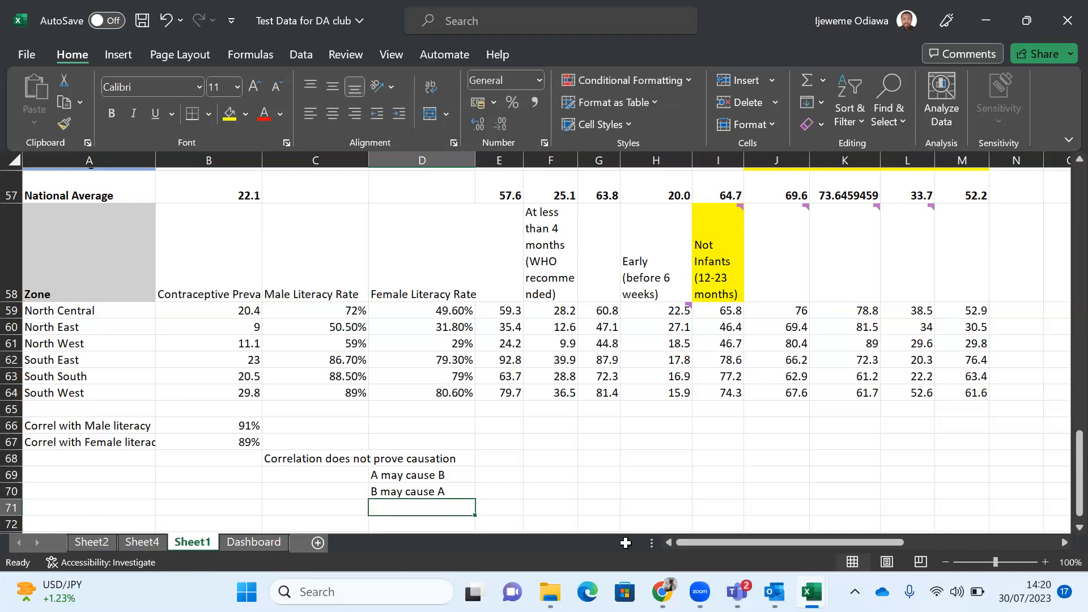
Step: Enter the third explanation "C may cause both" in D71
scroll(657, 495, down, 1)
scroll(658, 495, down, 1)
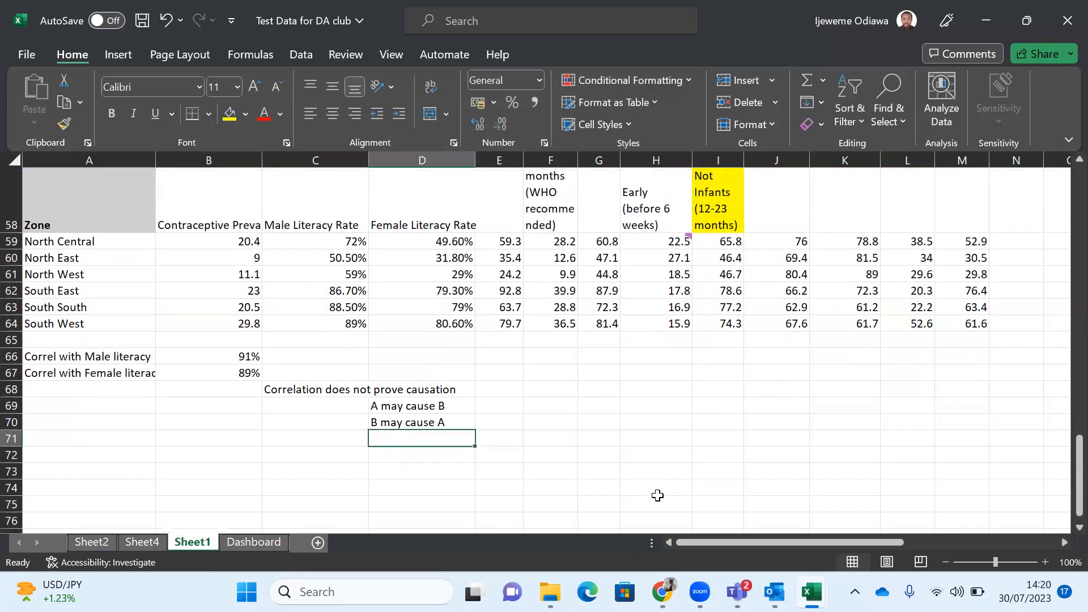
text(C)
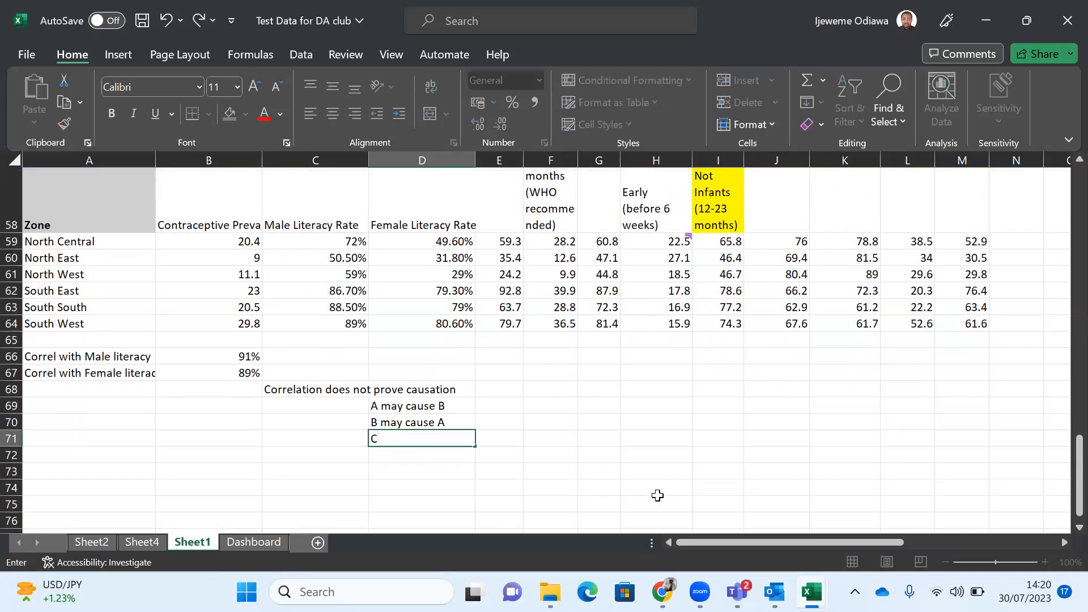
text( may cause both)
key(Return)
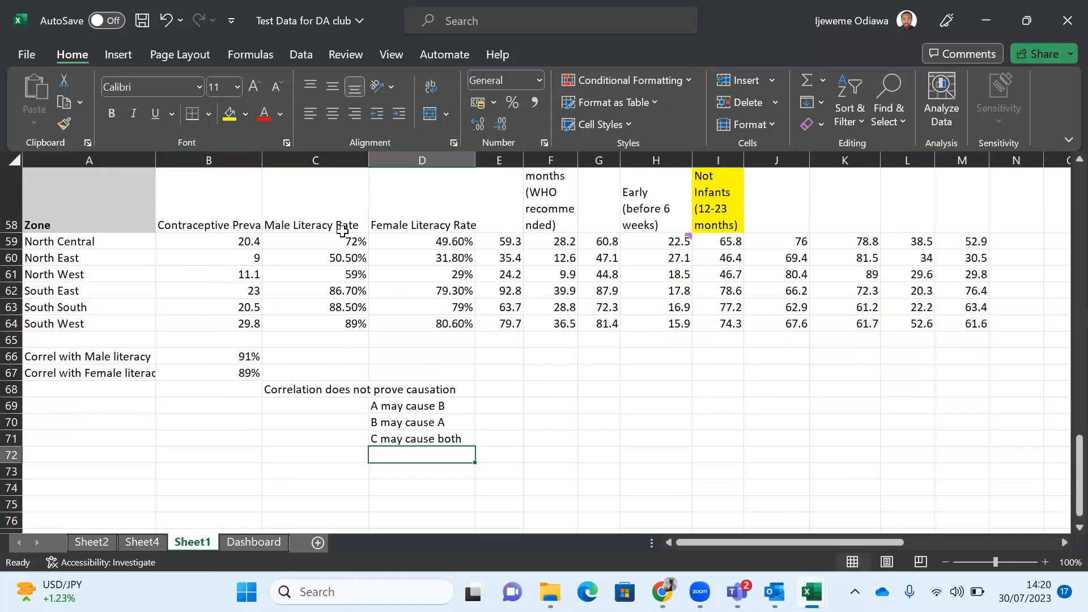
Step: Examine the zones' male literacy rates in C58:C64 against contraceptive prevalence in column B, considering the three causation notes
scroll(342, 230, up, 1)
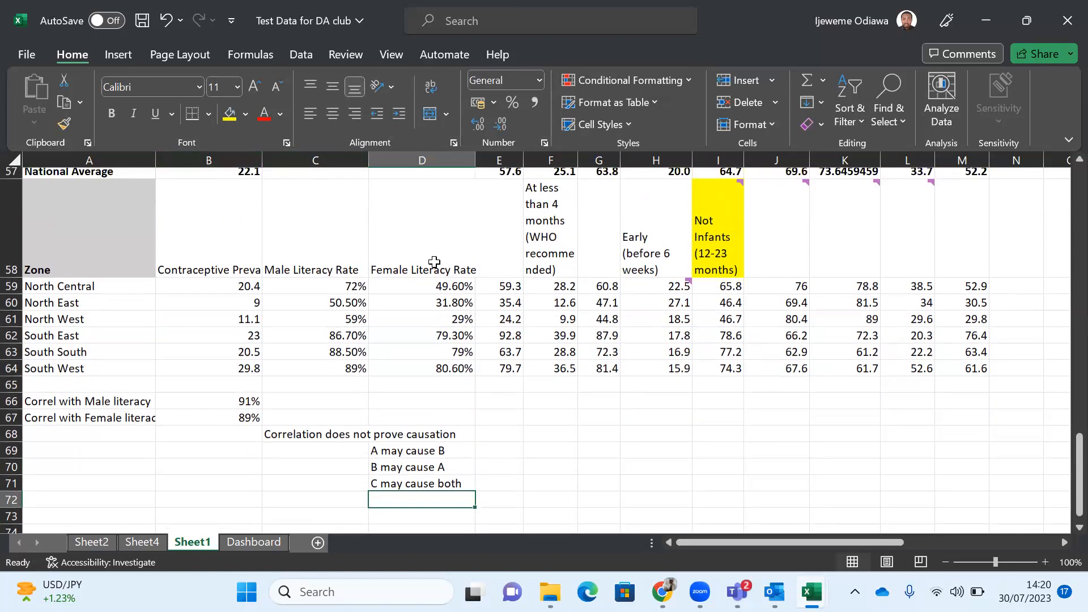
click(541, 448)
scroll(439, 462, down, 1)
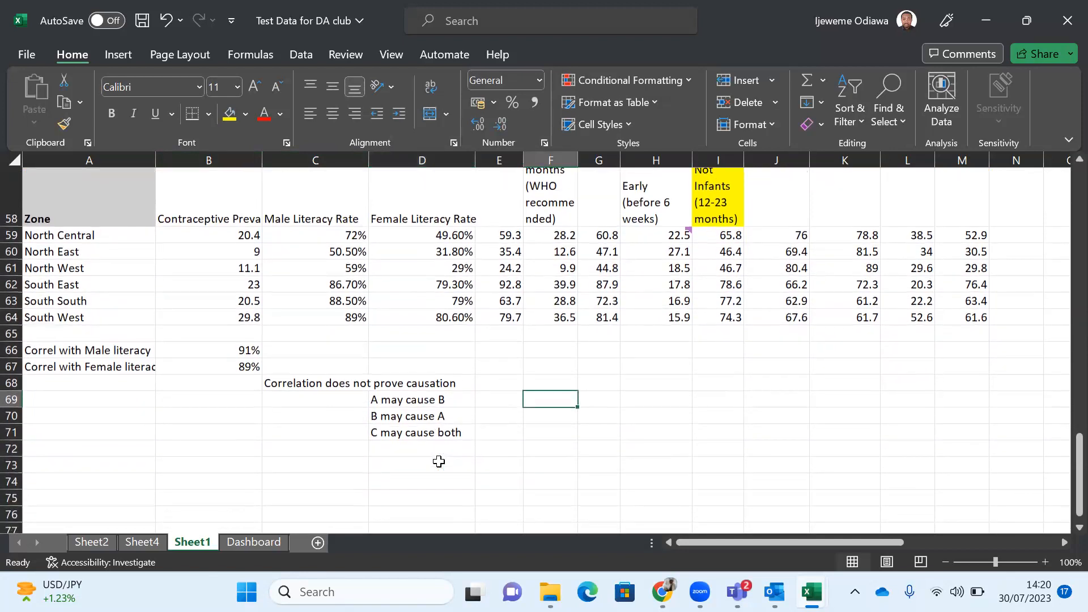
scroll(439, 462, up, 1)
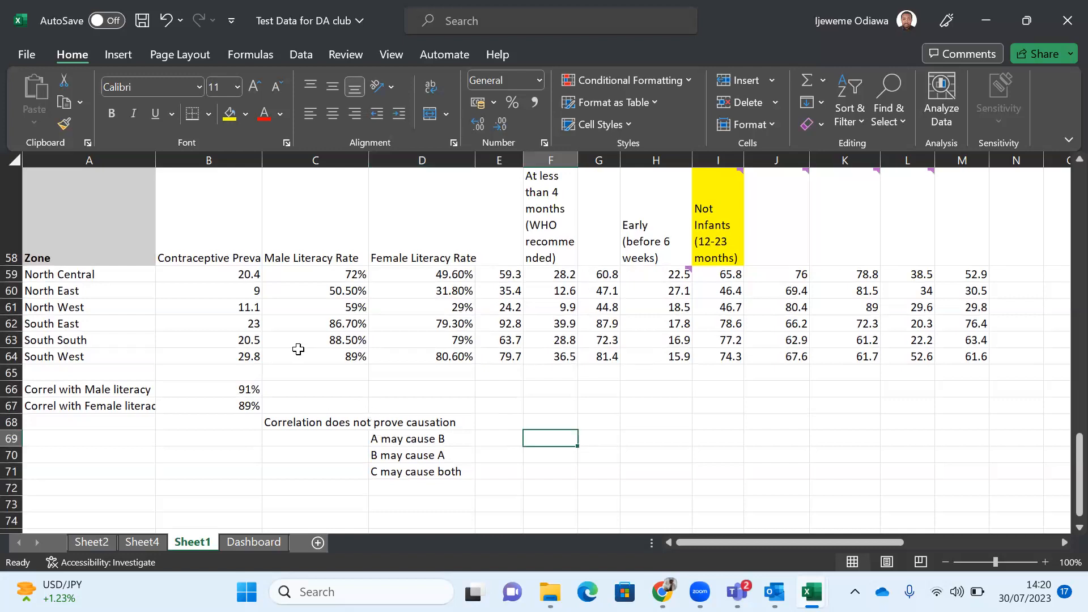
scroll(298, 349, down, 1)
scroll(298, 349, up, 1)
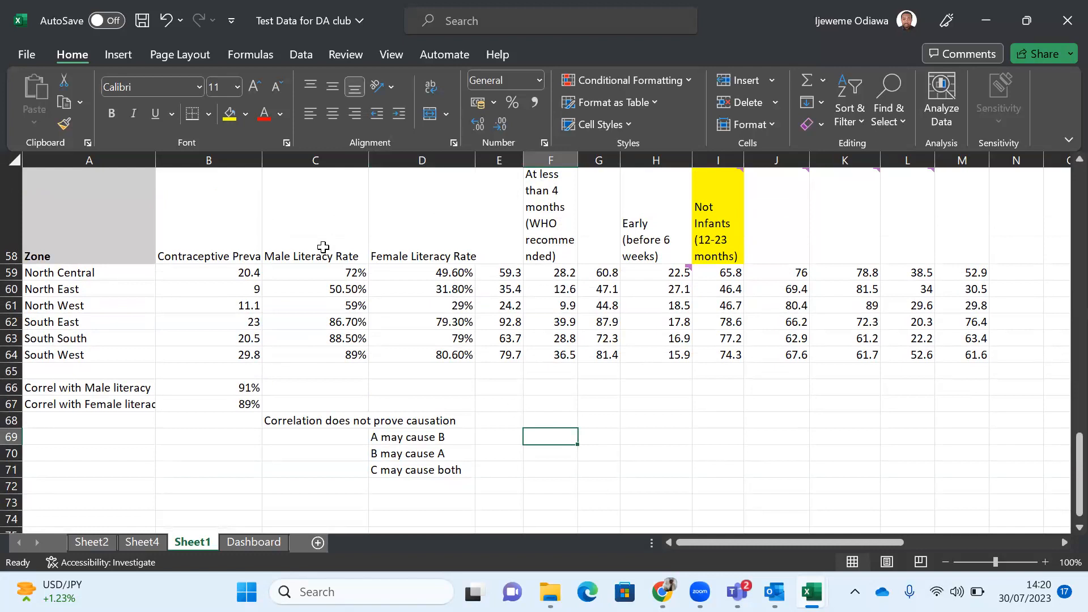
drag(323, 247, 340, 372)
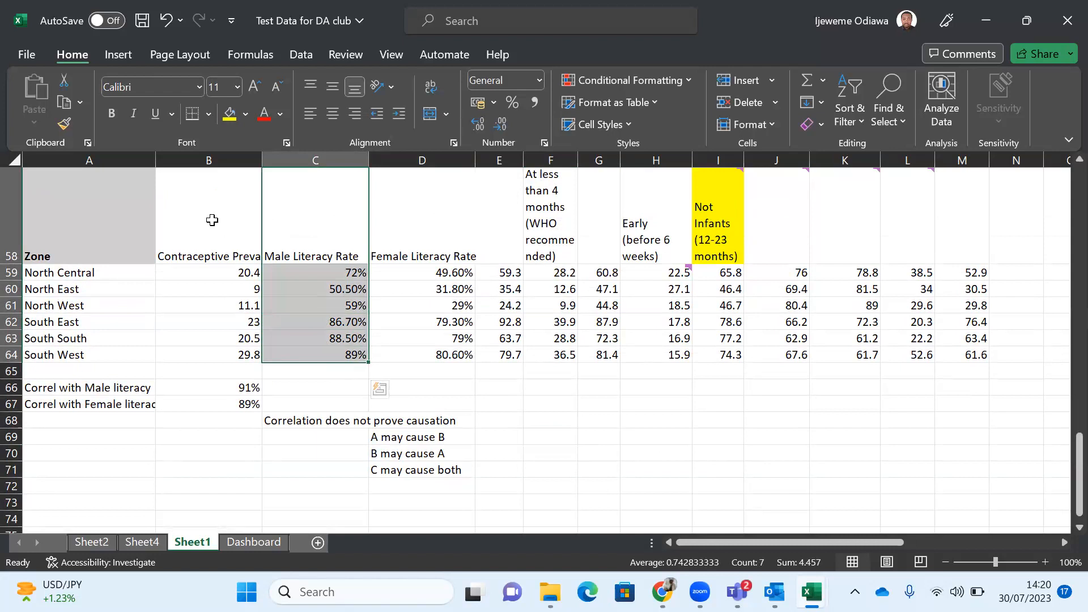
click(212, 221)
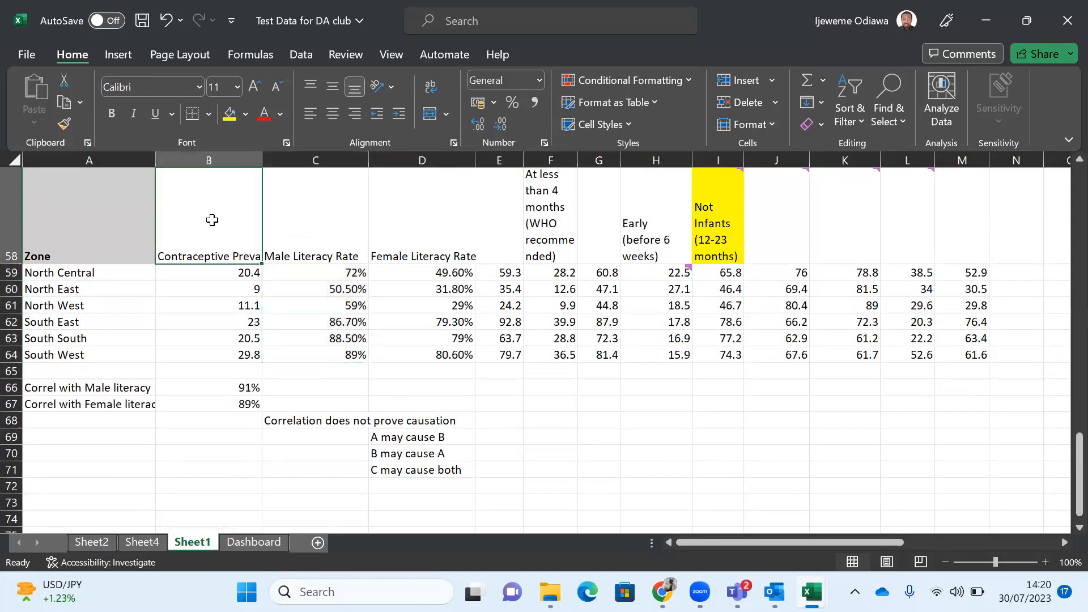
click(339, 313)
key(Left)
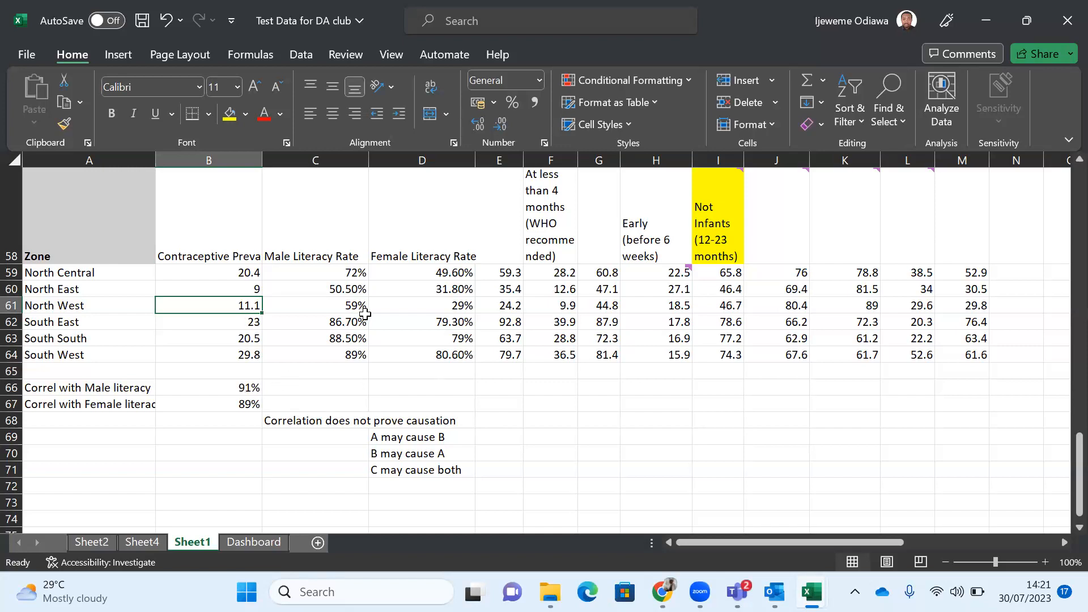
click(347, 325)
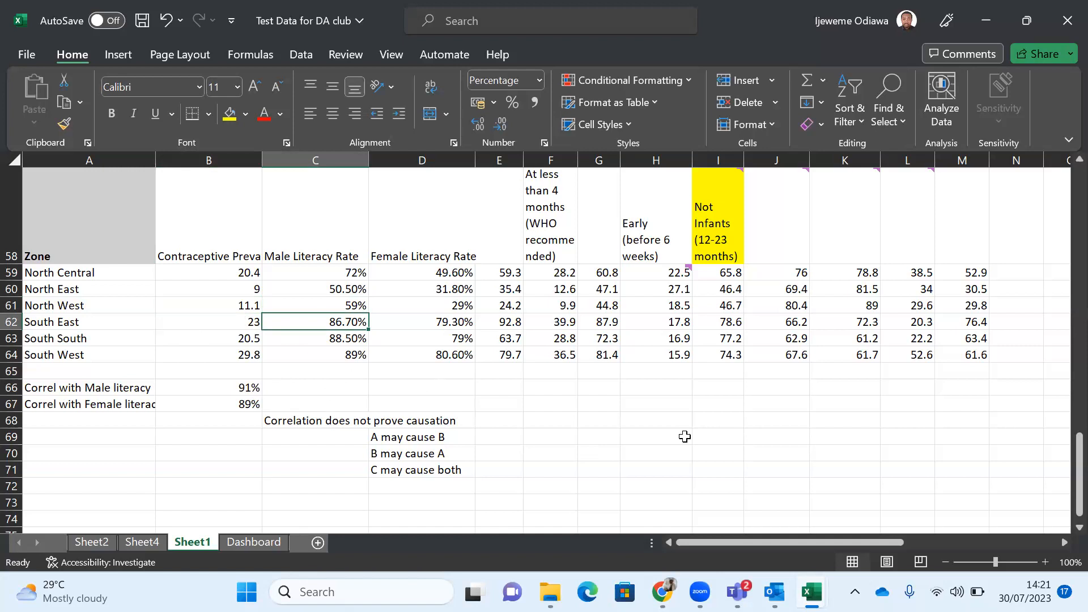
Step: Switch to Chrome and search Google in a new tab for "proving causation 3 rules"
click(662, 592)
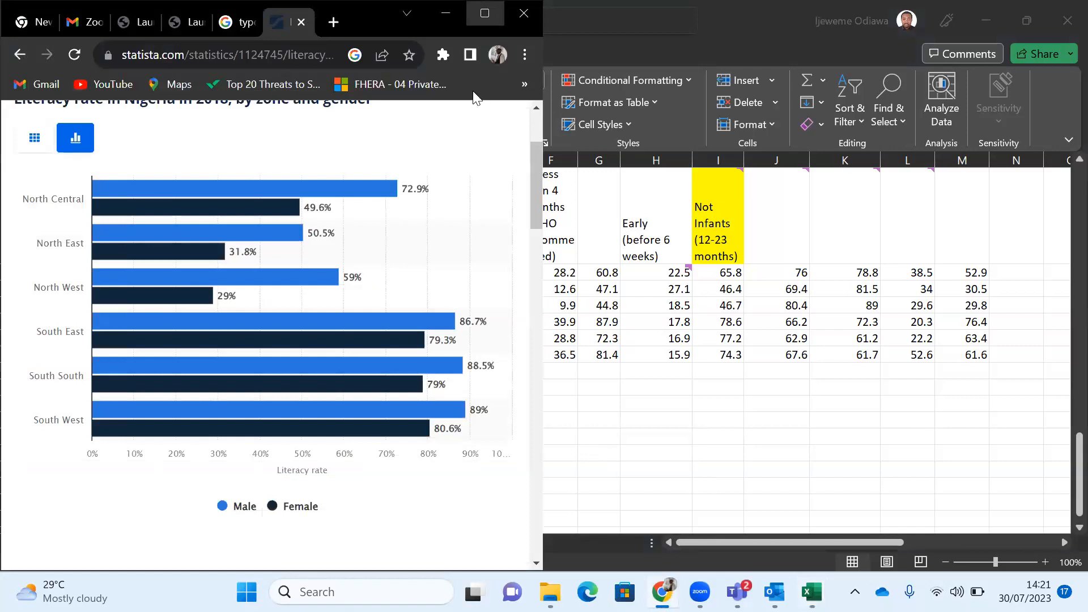
key(super+Up)
key(ctrl+t)
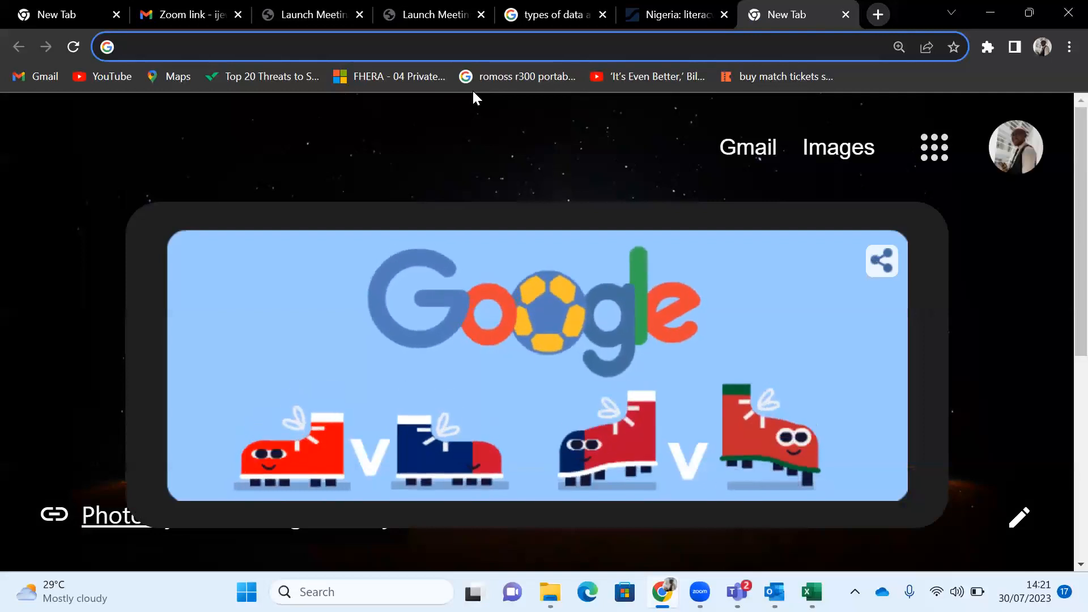
text(c)
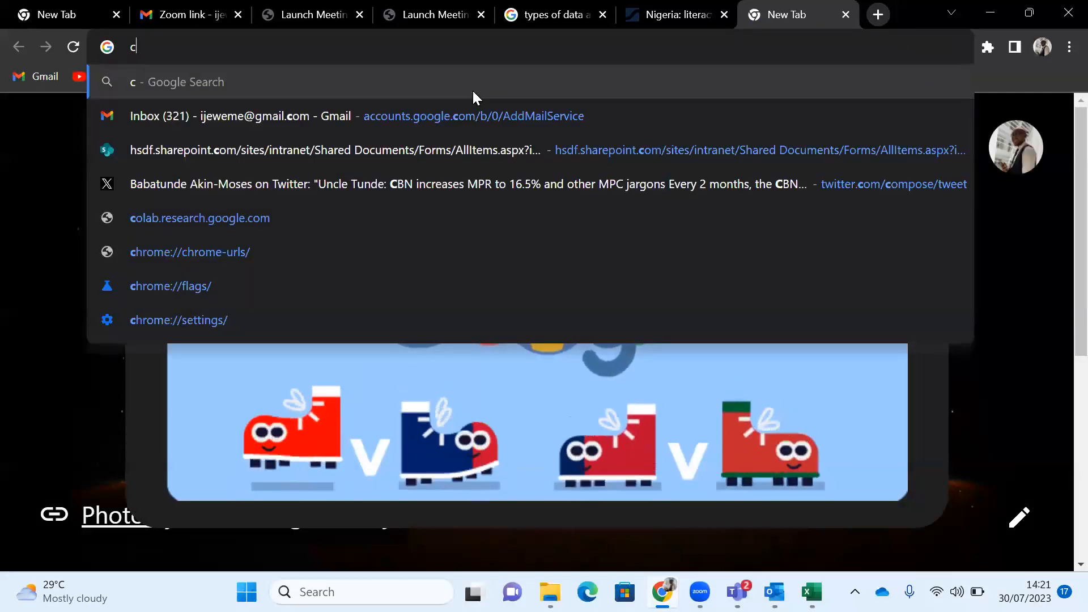
key(BackSpace)
text(proving)
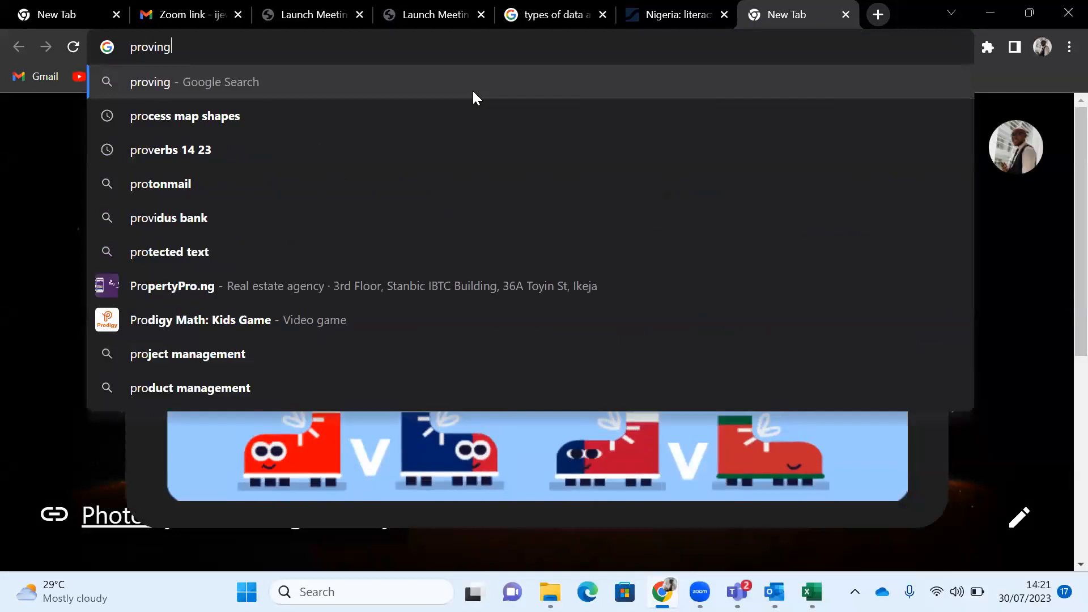
text( causation 3 )
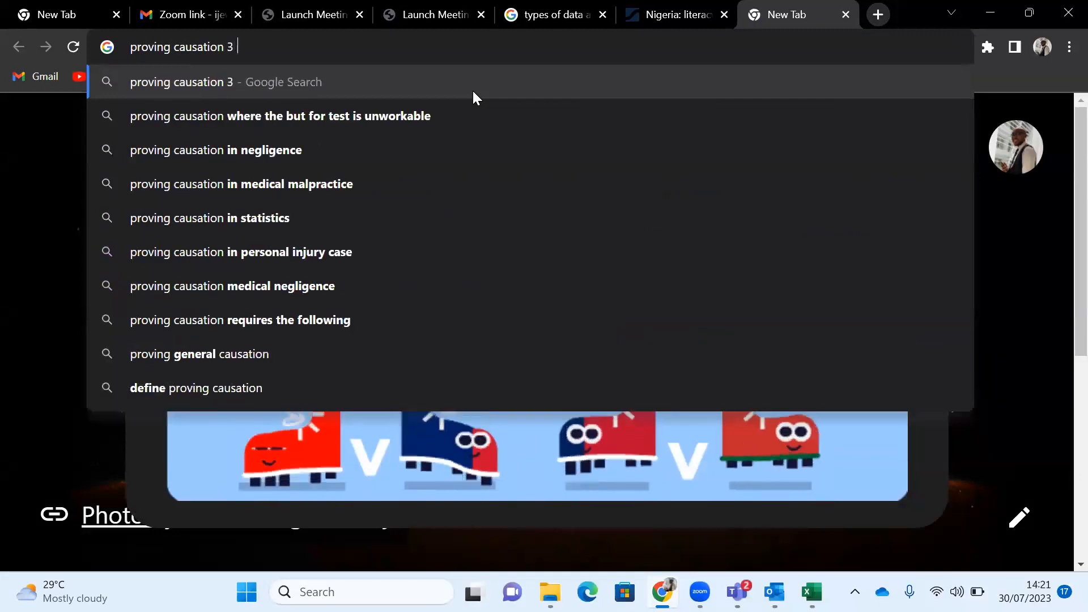
text(rules)
key(Return)
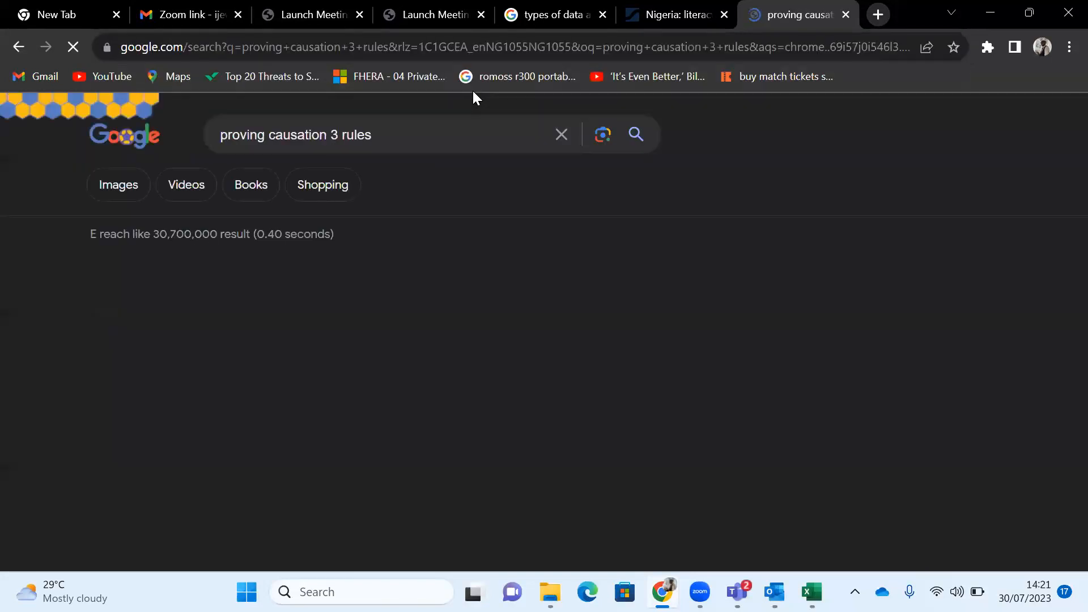
Step: Skim the search results on proving causation, close that tab and return to the Test Data for DA club workbook in Excel
scroll(667, 354, down, 6)
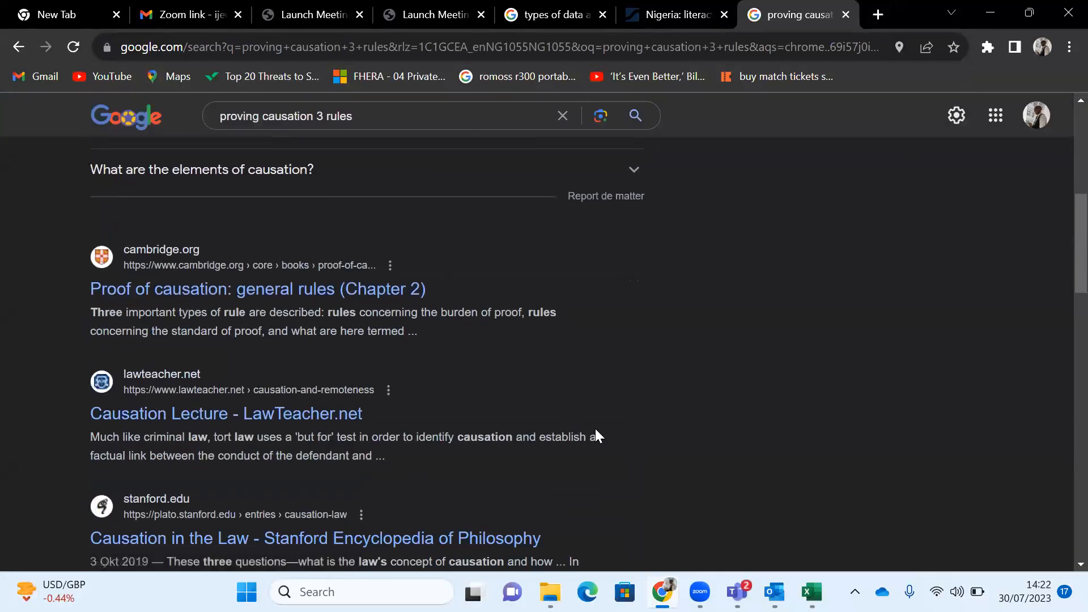
scroll(595, 434, down, 4)
scroll(596, 436, down, 8)
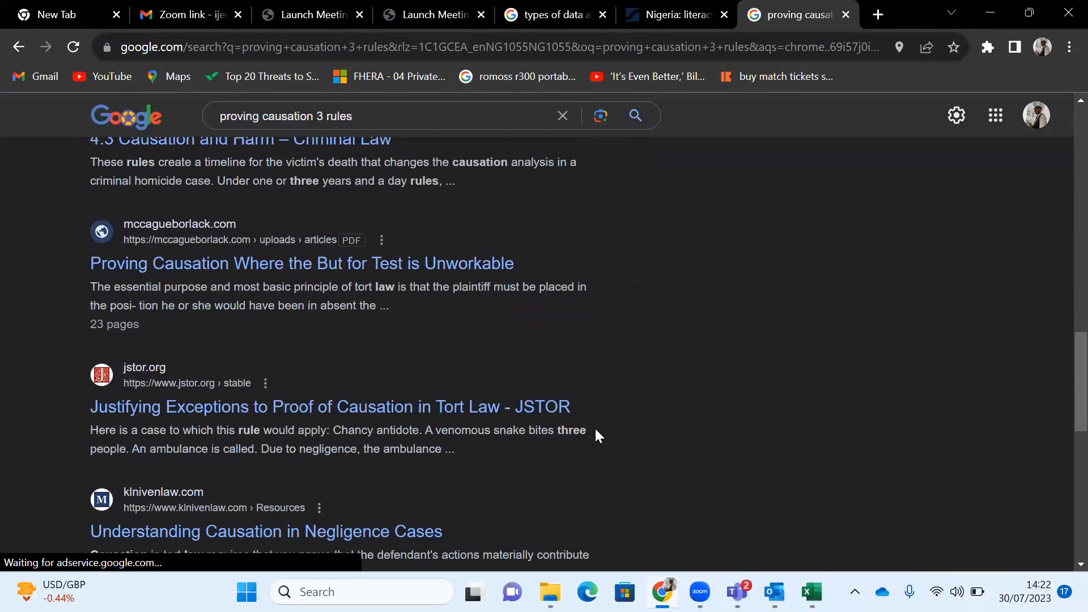
scroll(595, 433, down, 6)
scroll(595, 434, up, 10)
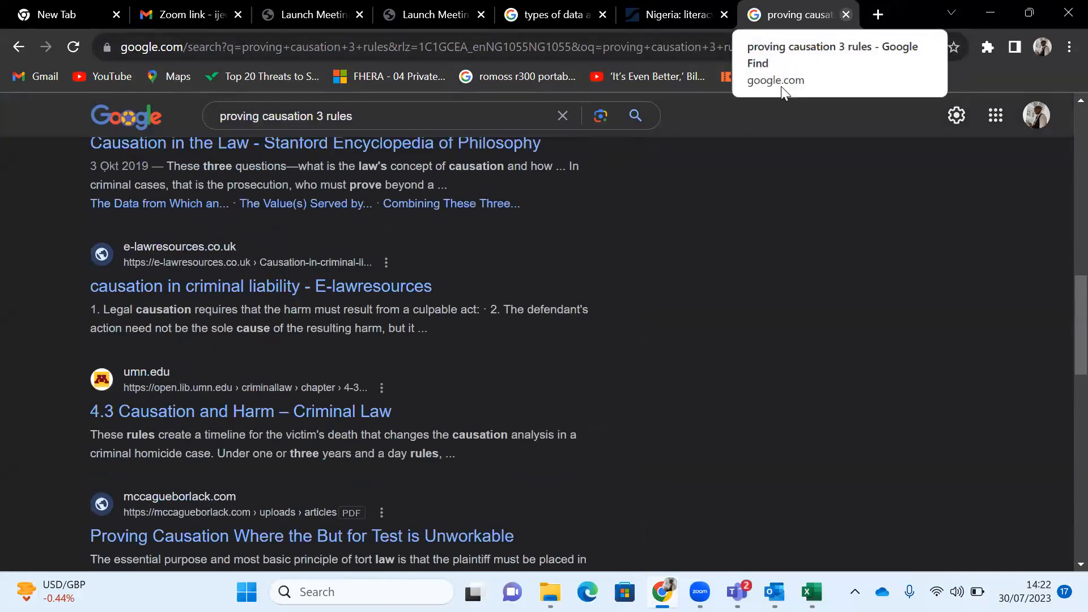
click(845, 14)
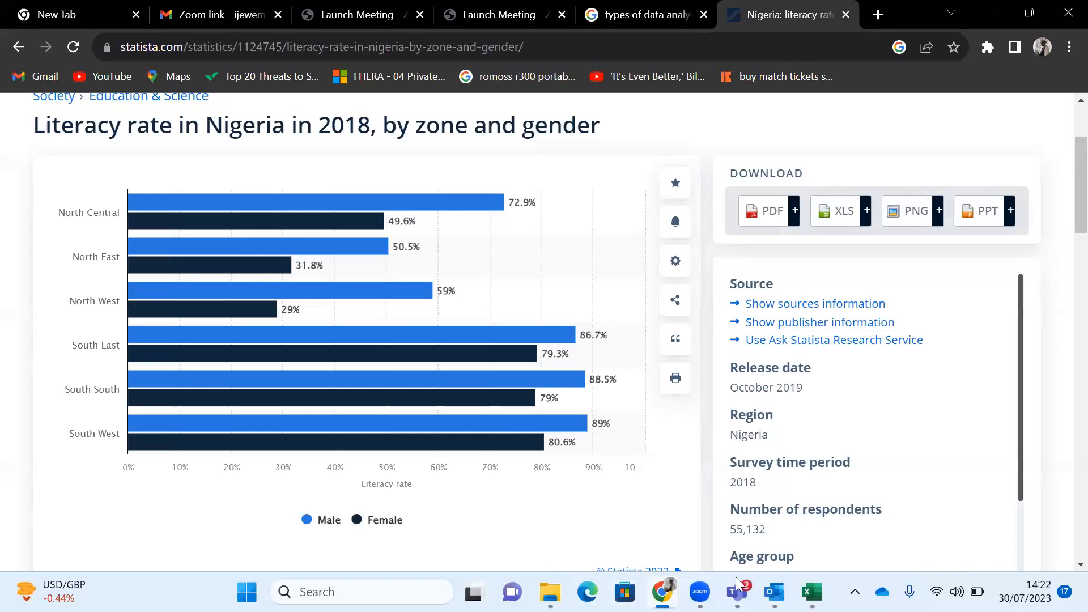
mouse_move(812, 592)
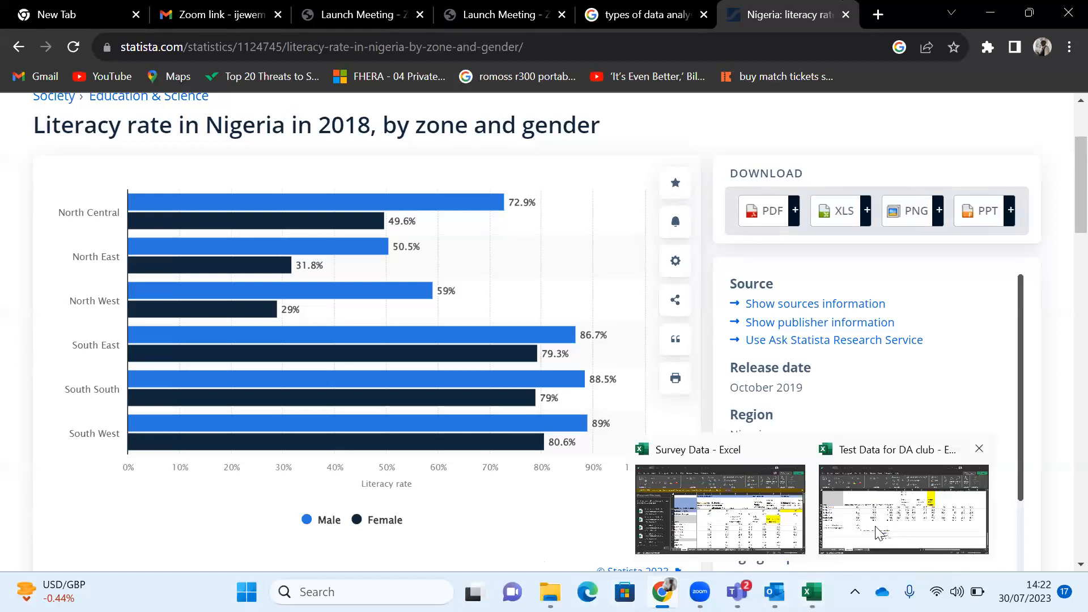
click(875, 526)
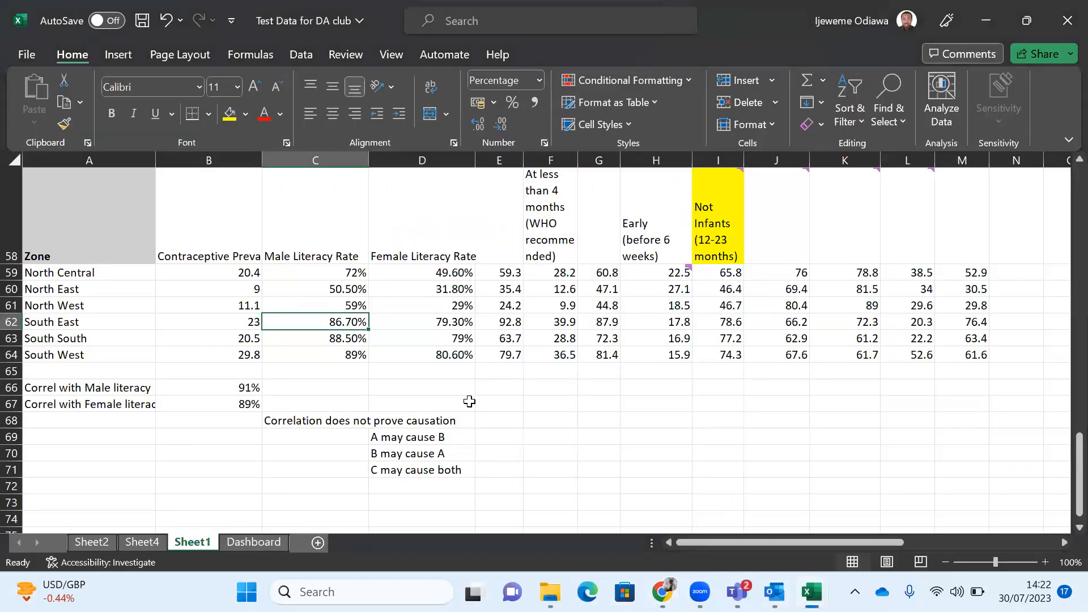
Step: Examine the contraceptive prevalence and male literacy rate columns by zone alongside the national targets and averages
click(486, 423)
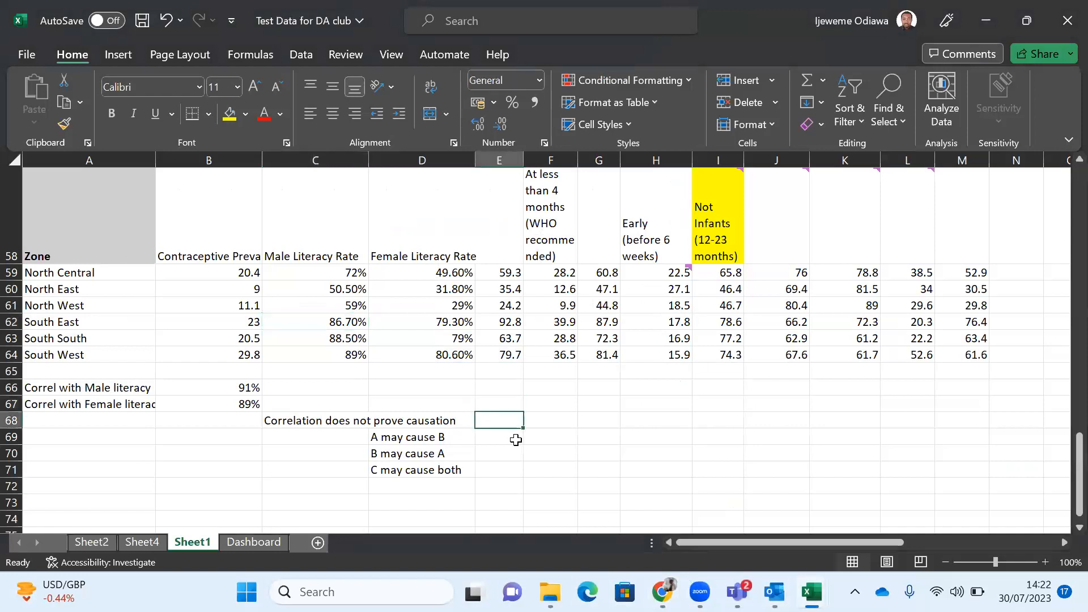
click(336, 242)
click(208, 229)
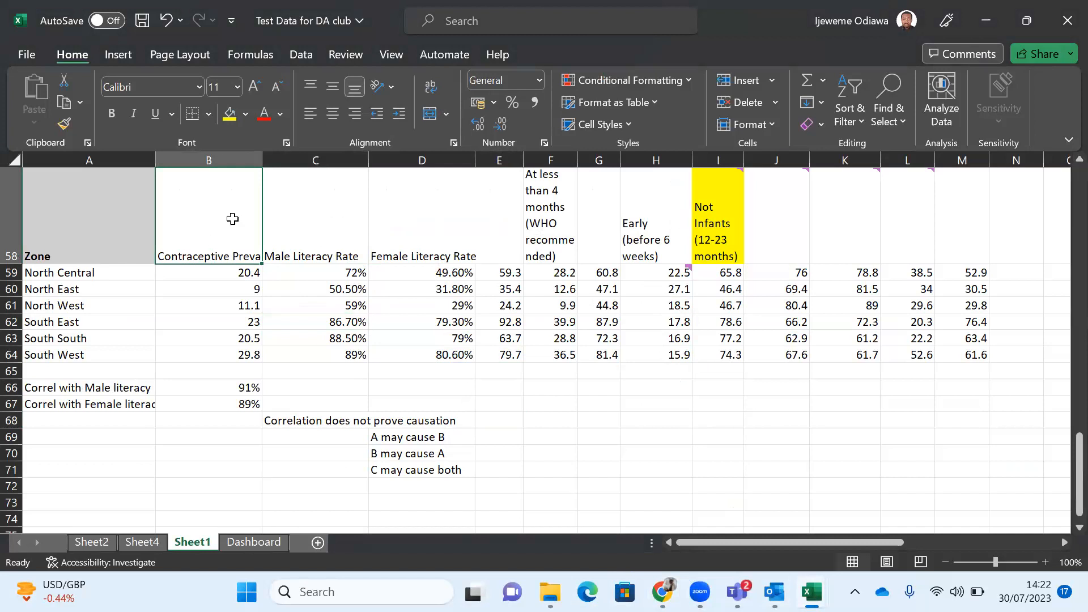
click(343, 214)
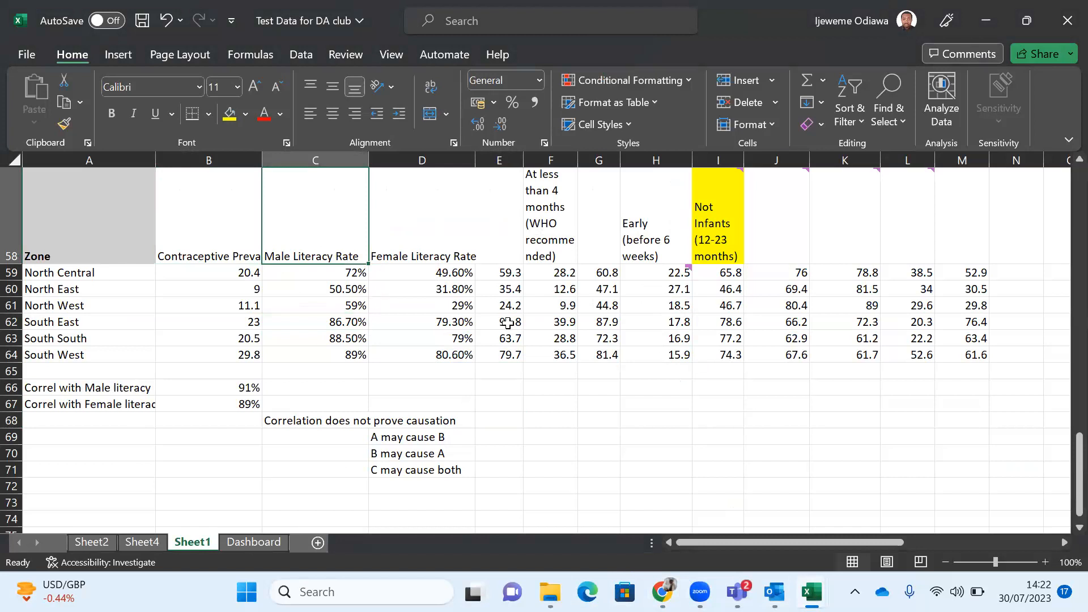
scroll(507, 323, down, 1)
scroll(508, 323, up, 2)
scroll(507, 323, down, 1)
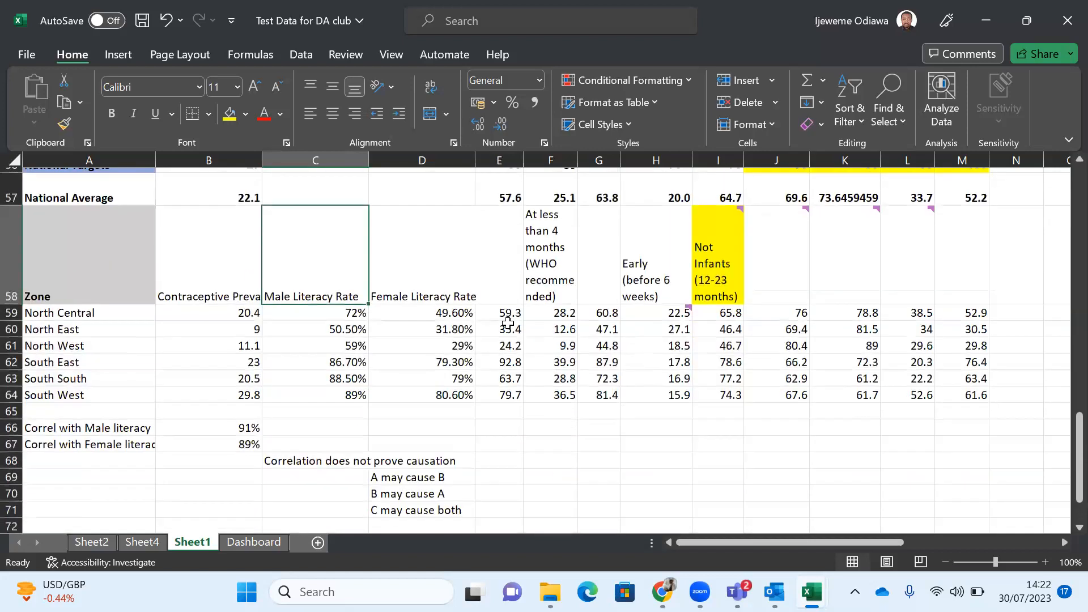
scroll(499, 326, up, 1)
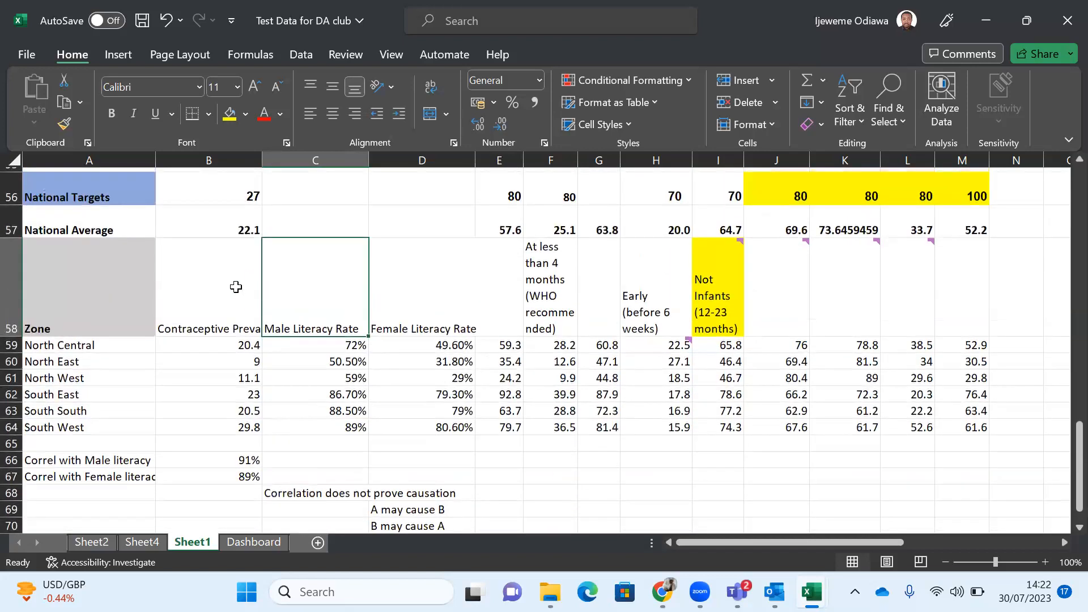
Step: Open the Regression tool from the Data Analysis tools
click(236, 288)
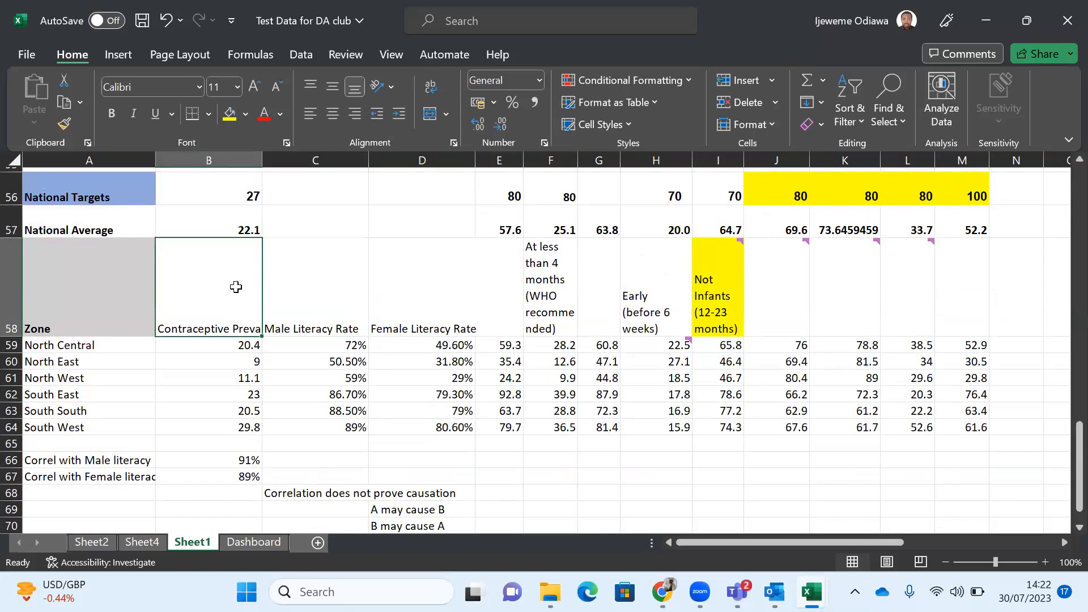
click(296, 54)
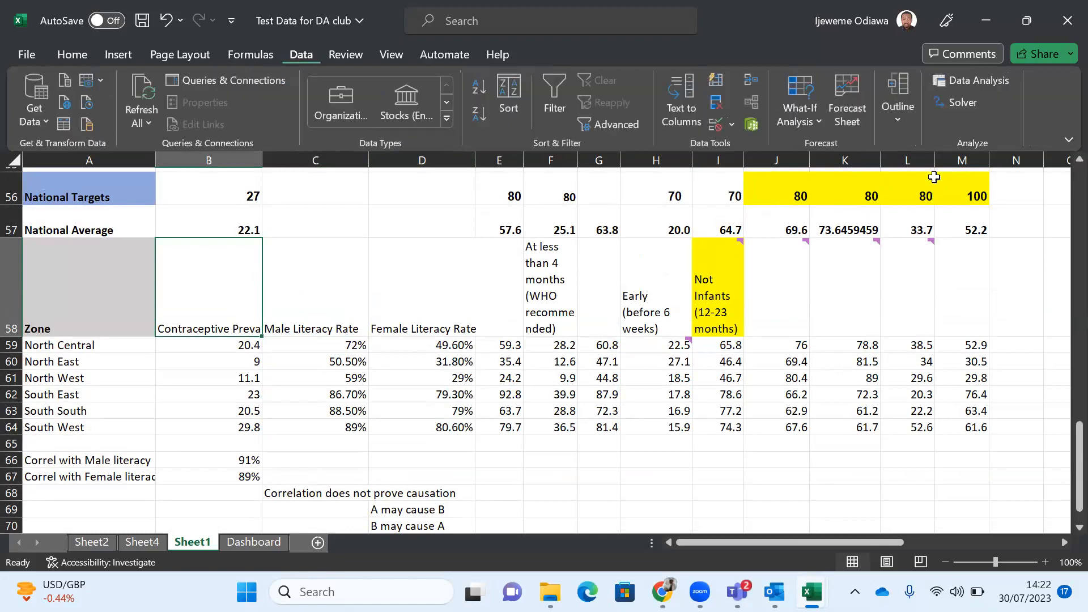
click(993, 85)
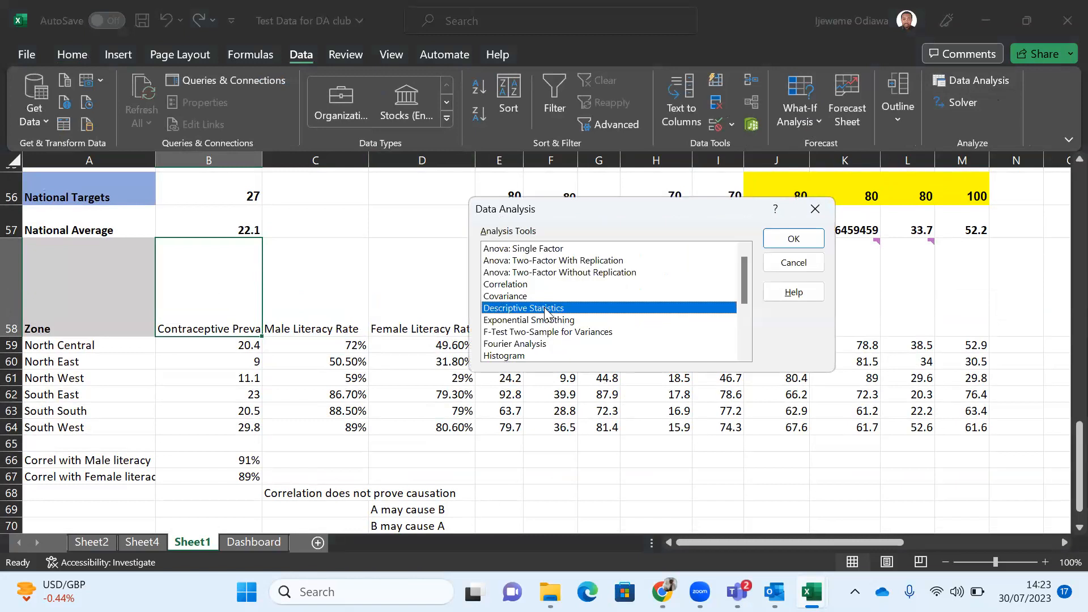
scroll(546, 312, down, 1)
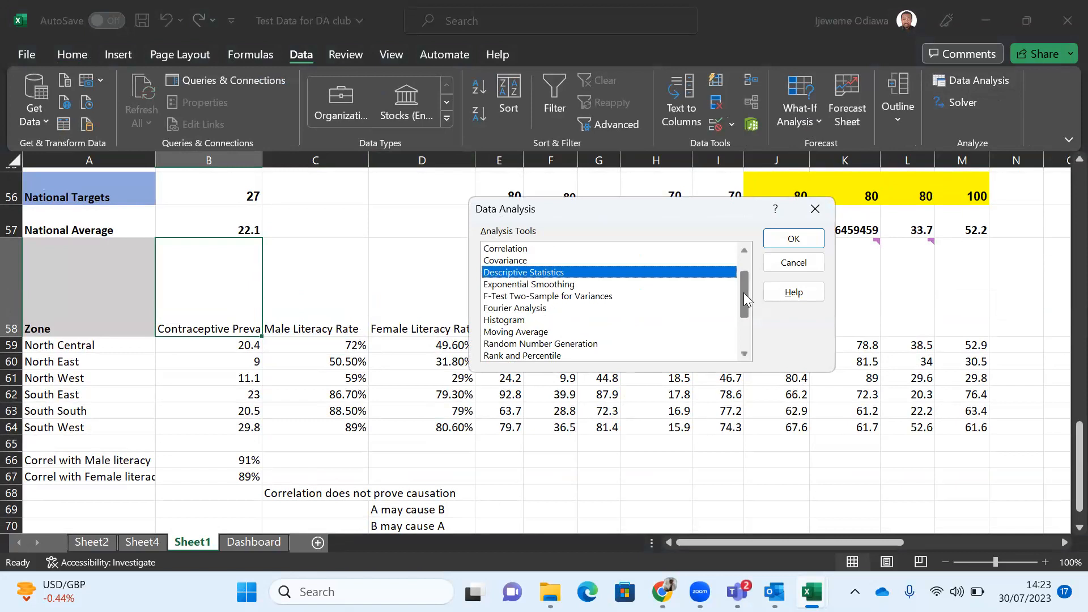
click(742, 327)
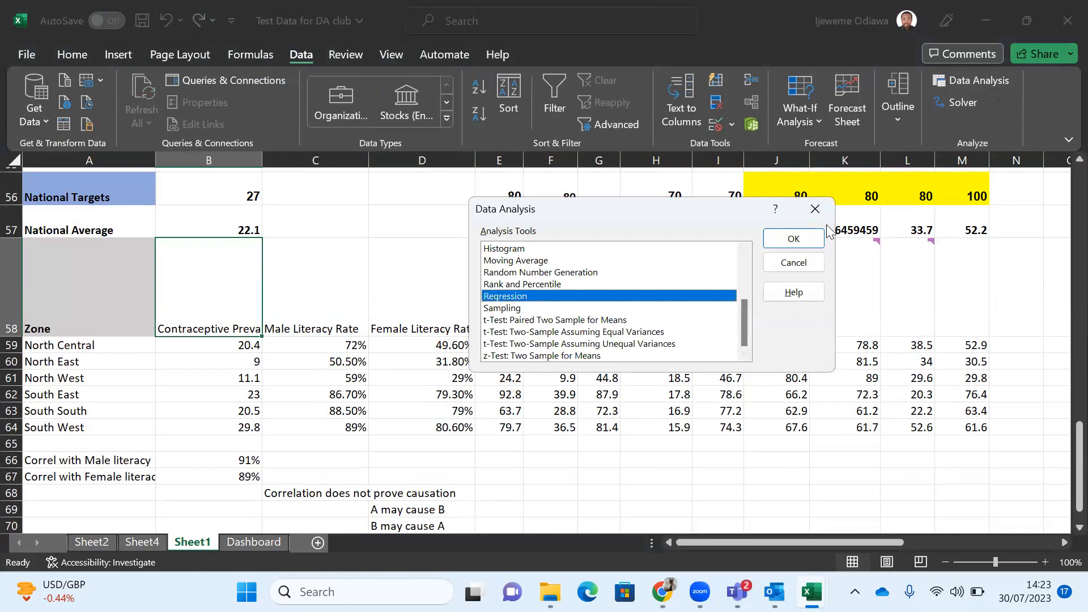
click(793, 239)
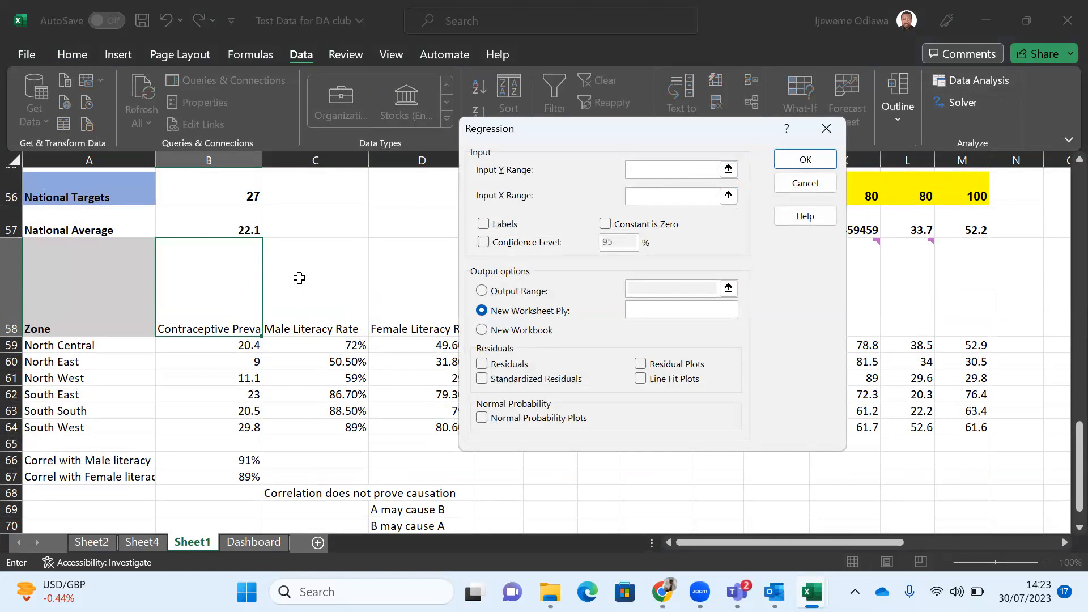
Step: Set the regression's Y range to contraceptive prevalence B58:B64 and its X range to male literacy rate C58:C64
click(331, 290)
click(214, 256)
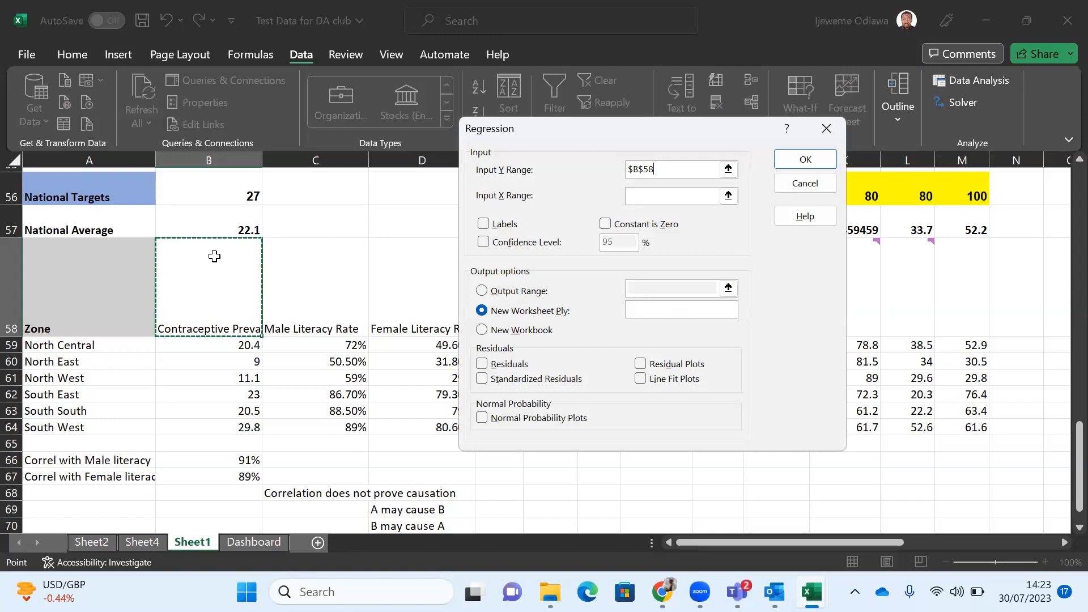
key(ctrl+shift+Down)
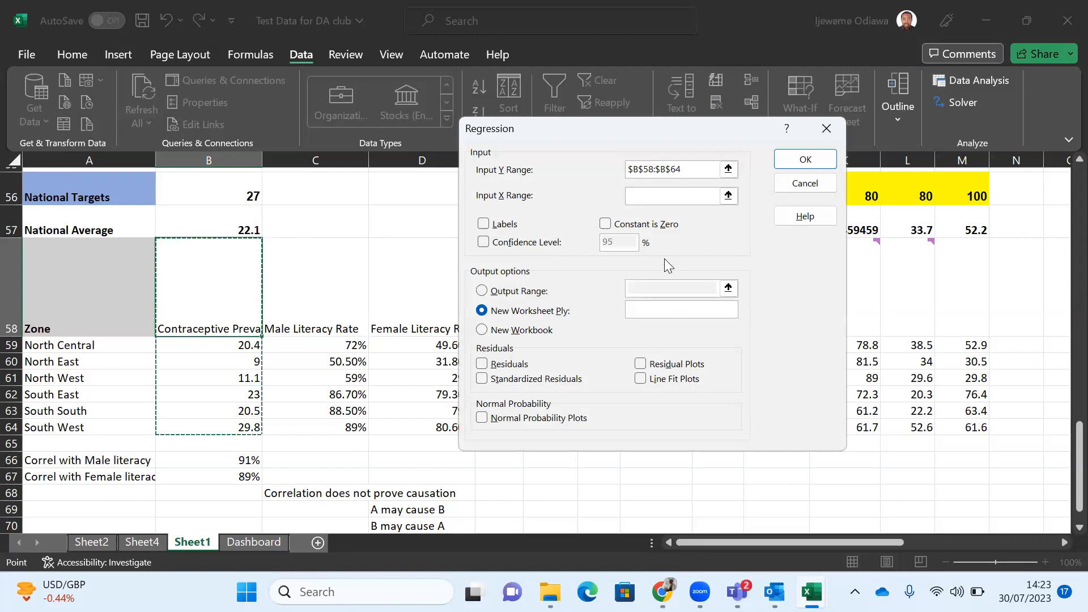
click(684, 200)
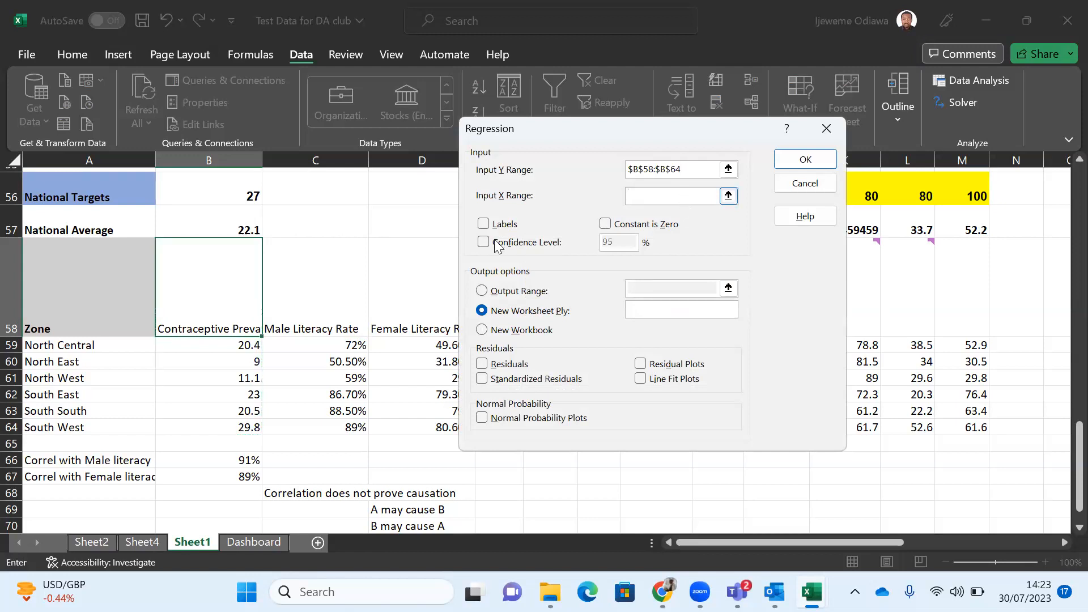
click(313, 319)
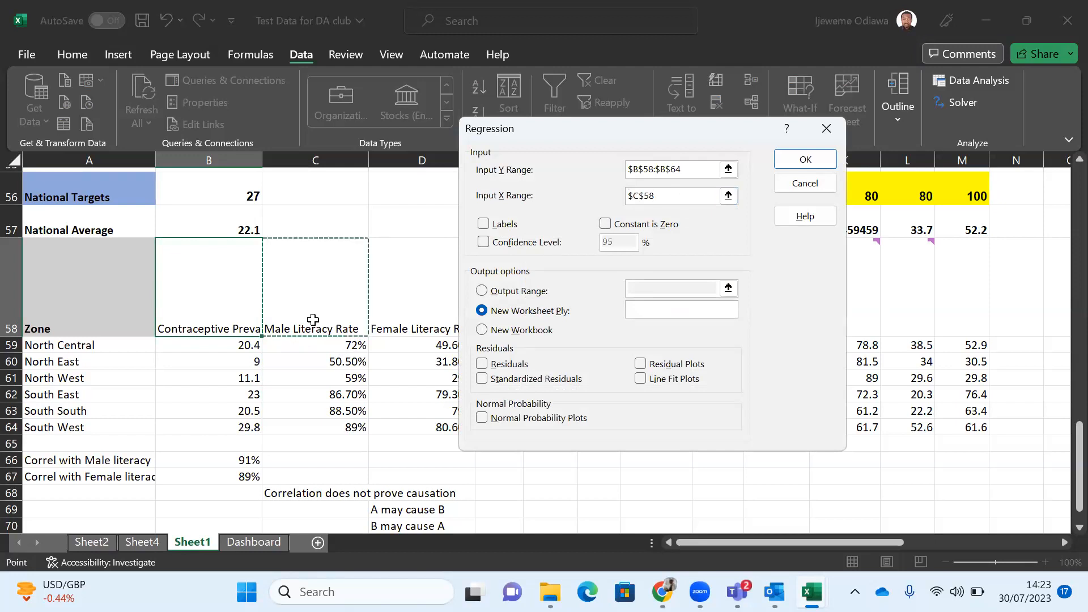
key(ctrl+shift+Down)
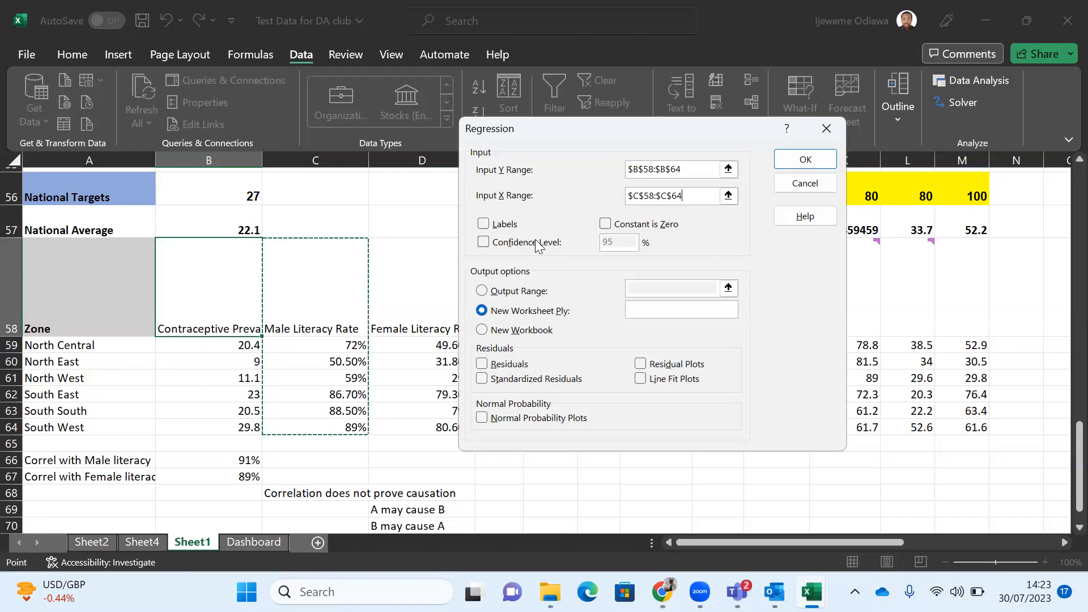
Step: Enable Labels and the 95% confidence level, and run the regression with output to a new worksheet
click(485, 226)
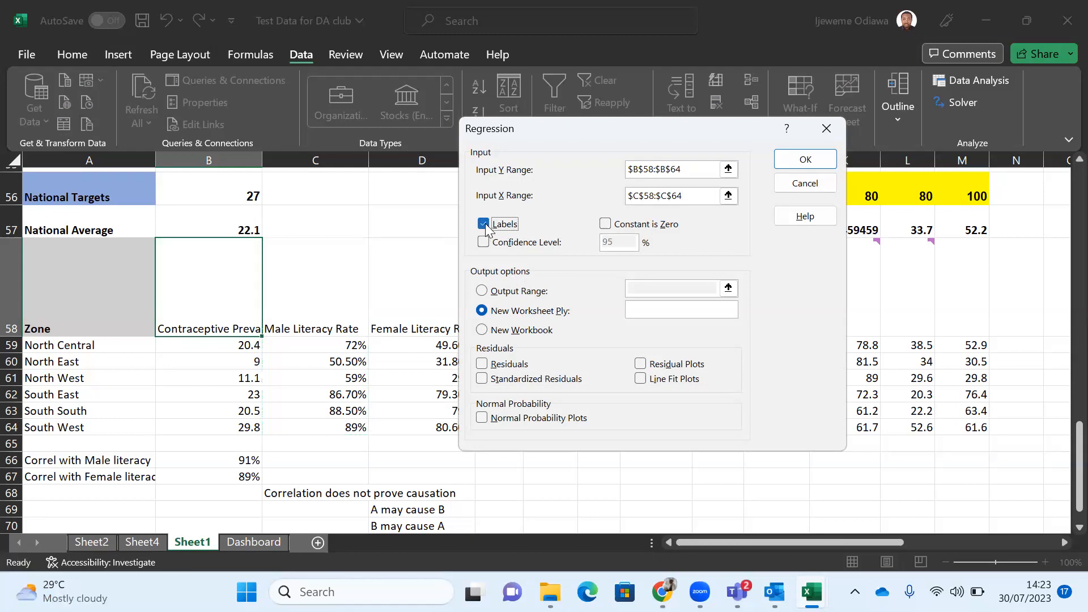
click(484, 243)
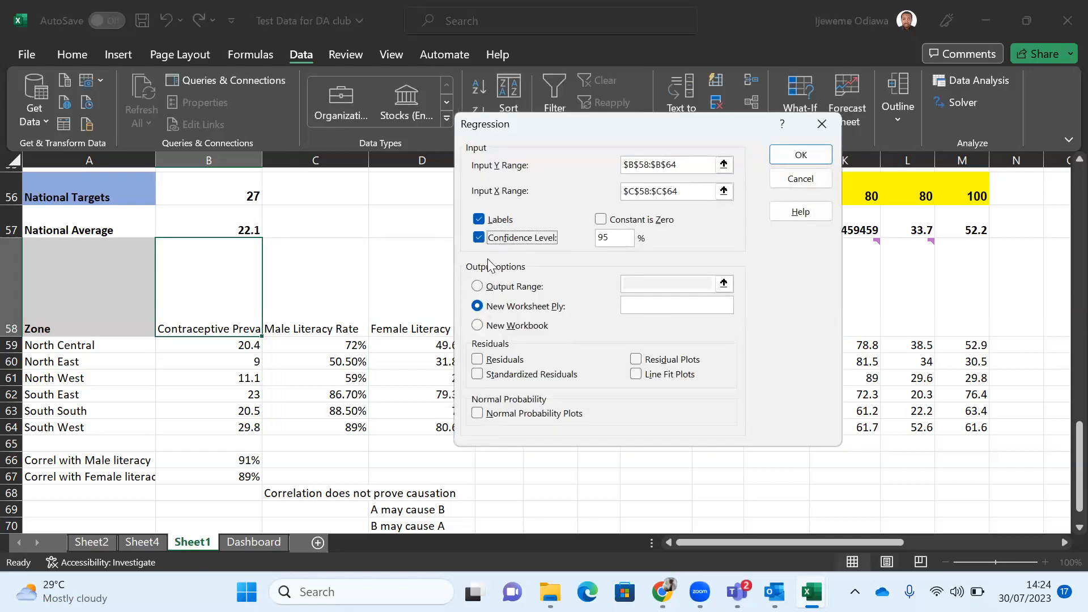
click(801, 156)
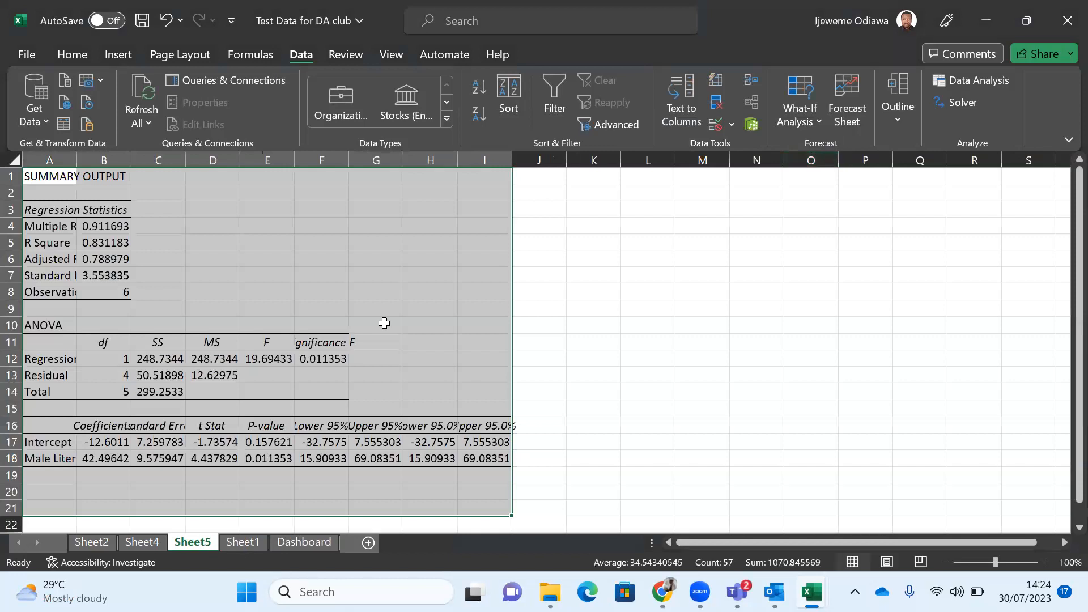
Step: Examine the regression output's R Square and the P-value for male literacy rate
click(167, 358)
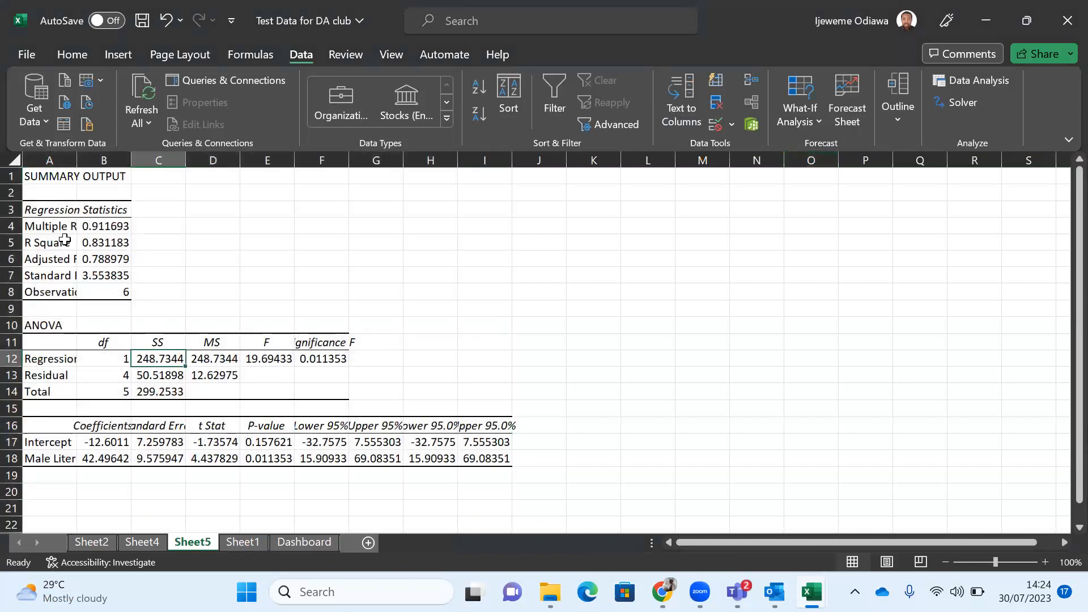
click(106, 242)
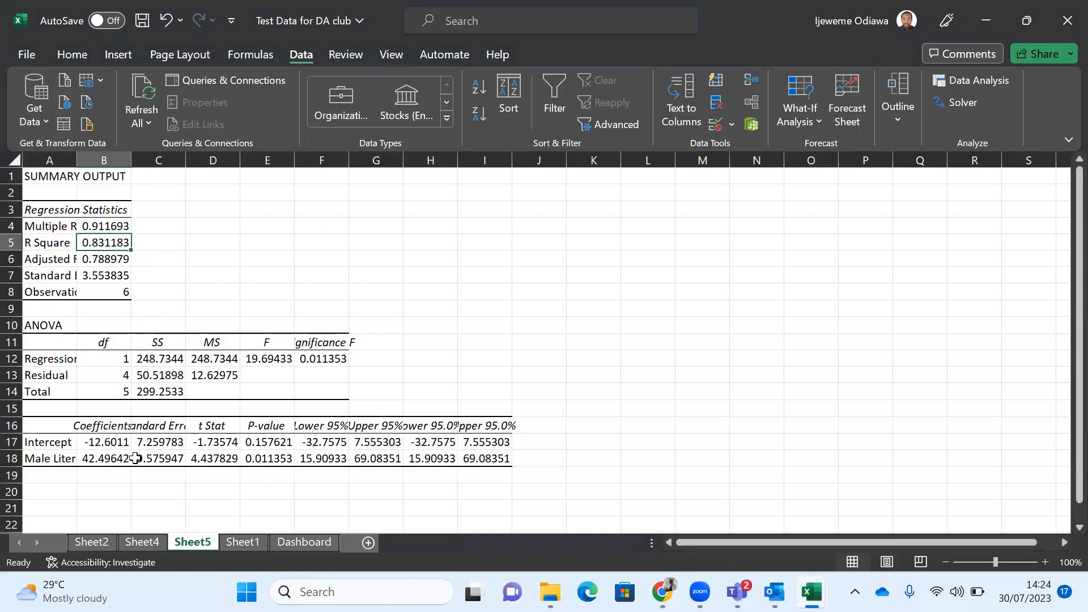
click(284, 457)
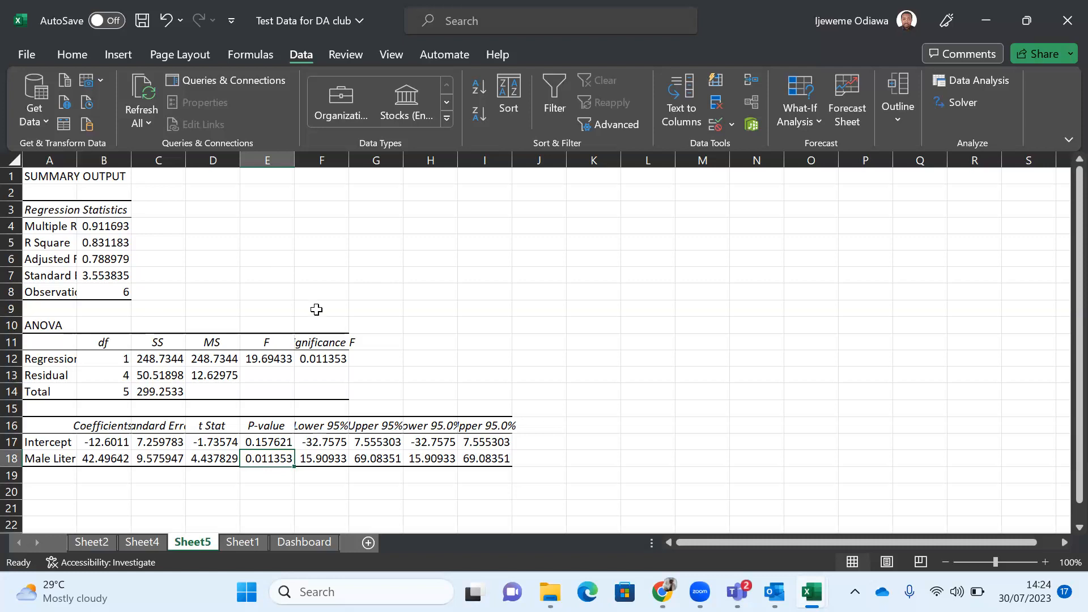
click(263, 226)
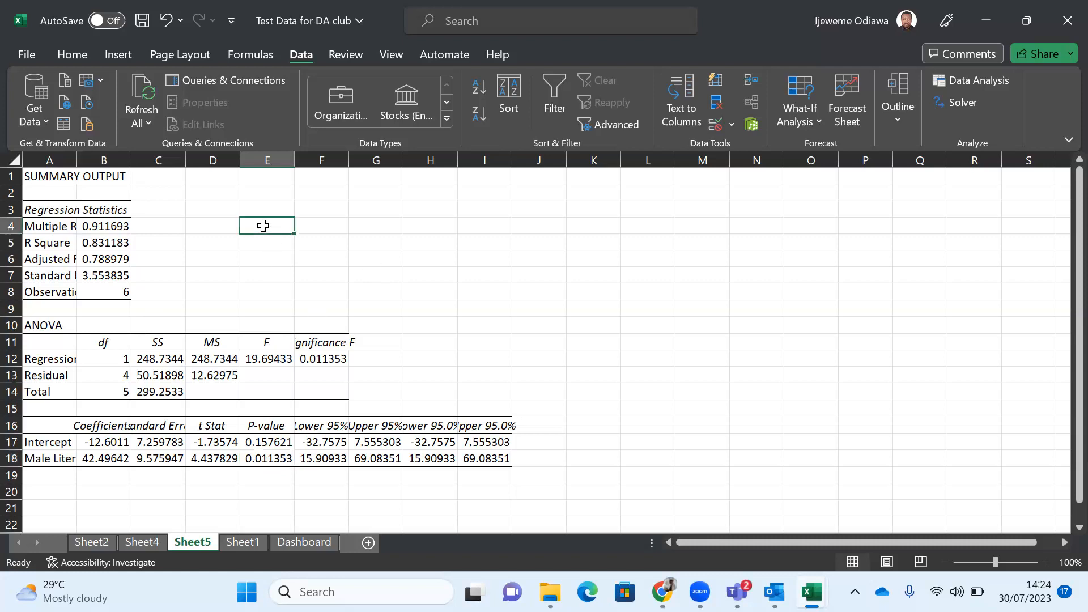
Step: Enter the conclusion "There is a significant association between male literacy and Contraceptive use" in cell E4 beside the regression statistics
text(There is a significan t)
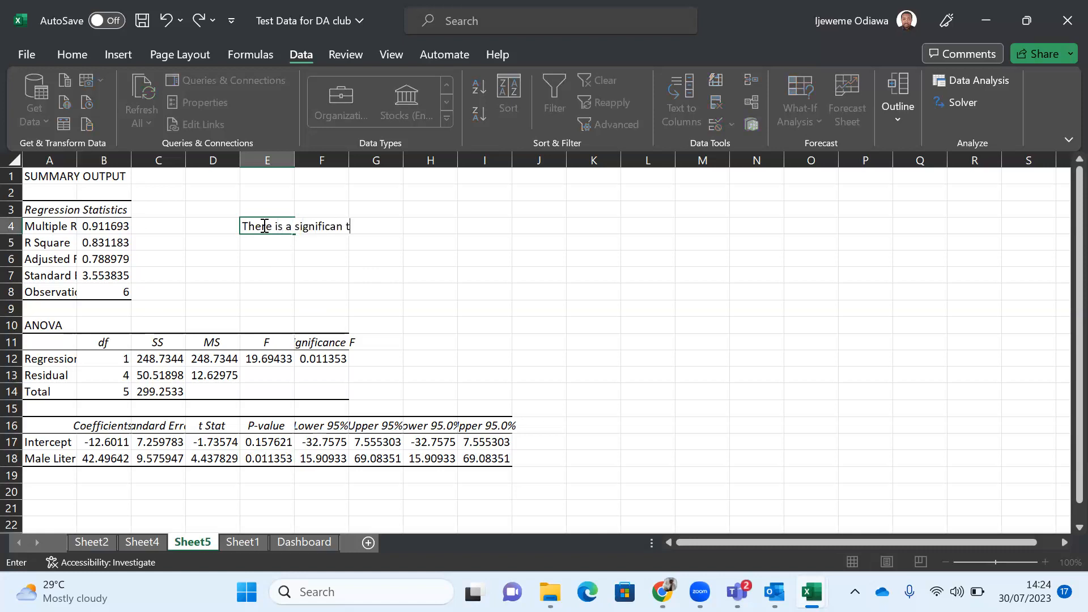
text( a)
key(BackSpace)
key(BackSpace)
key(BackSpace)
key(BackSpace)
text(t association between male literacy and )
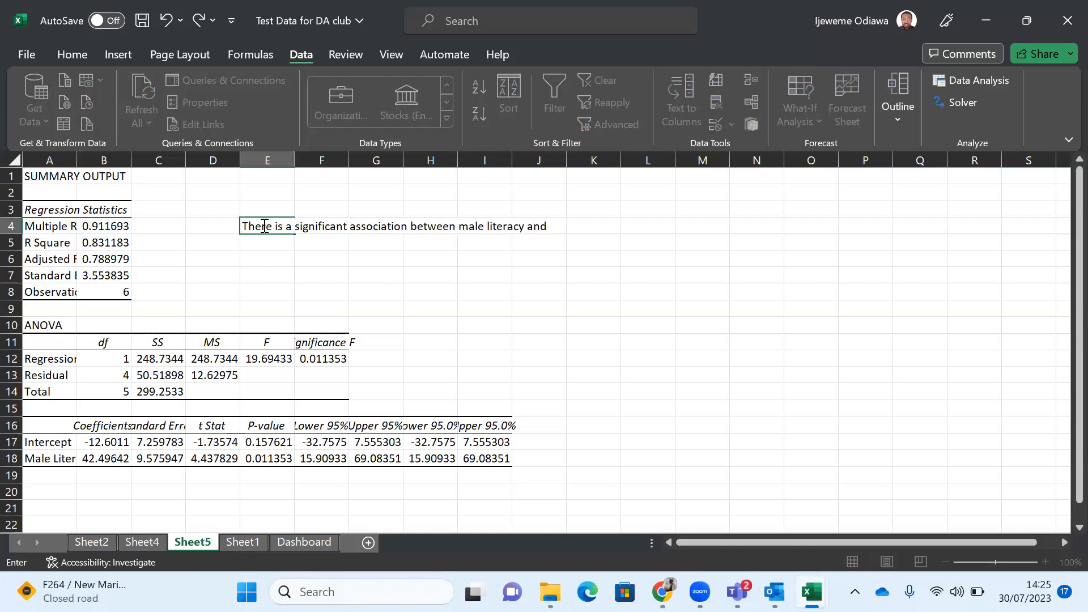
text(Contraceptive use)
key(Return)
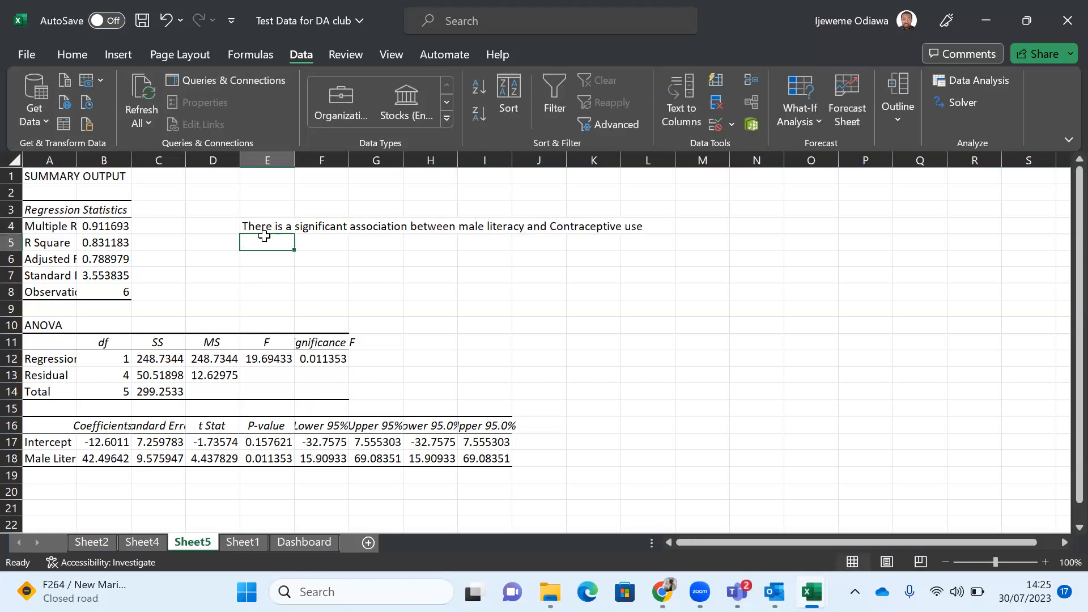
Step: Add "in Nigeria" to the end of the conclusion in cell E4
click(257, 225)
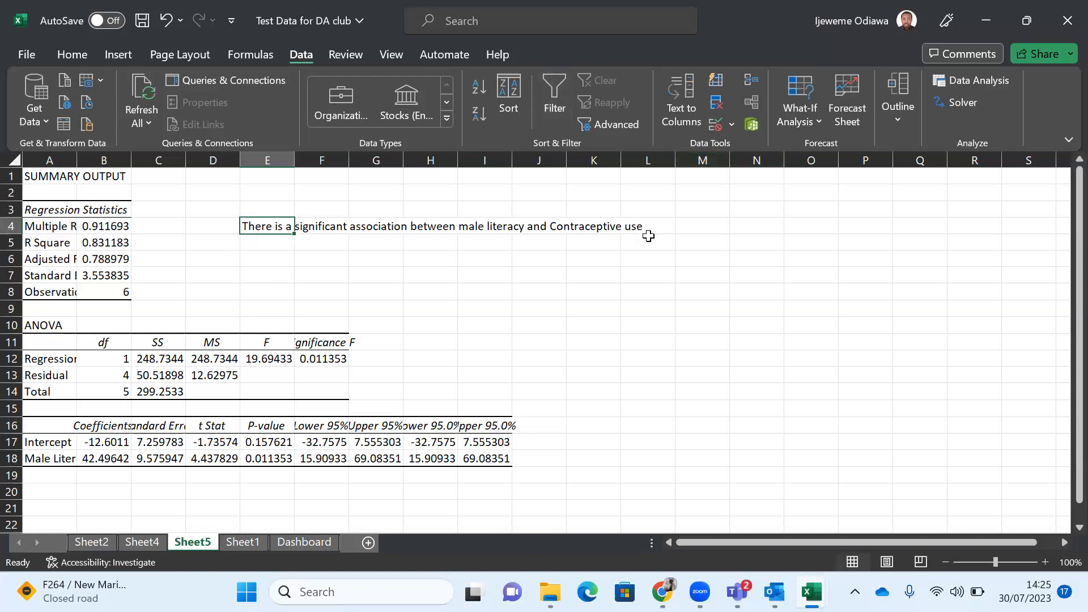
double_click(278, 226)
click(645, 226)
text(in Nigeria)
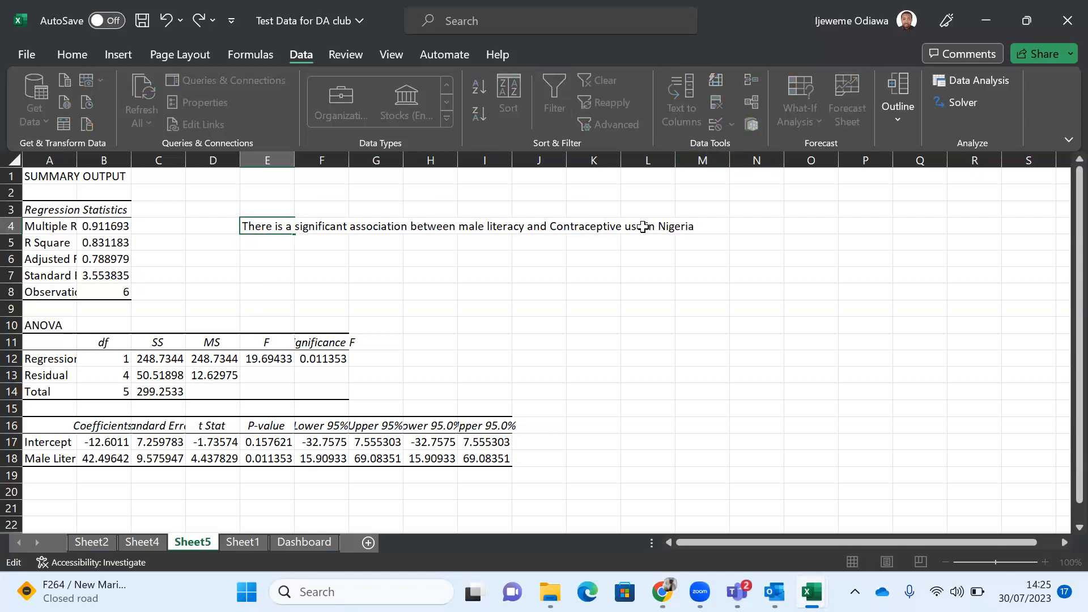
key(Return)
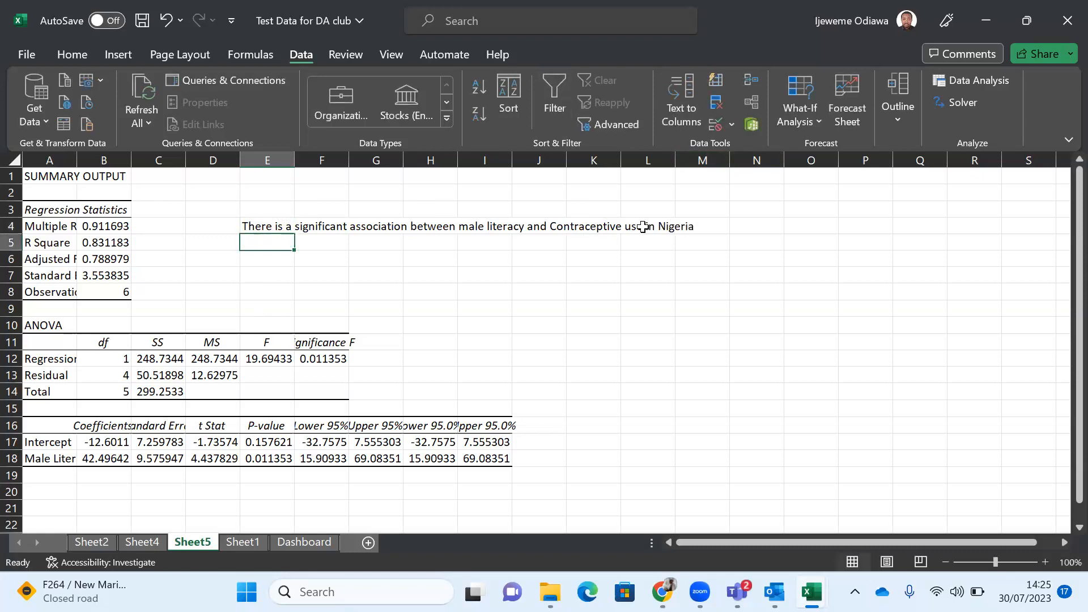
Step: Rerun the Sheet1 regression with female literacy rate D58:D64 as the X range, output to a new worksheet, and check its P-value
click(143, 542)
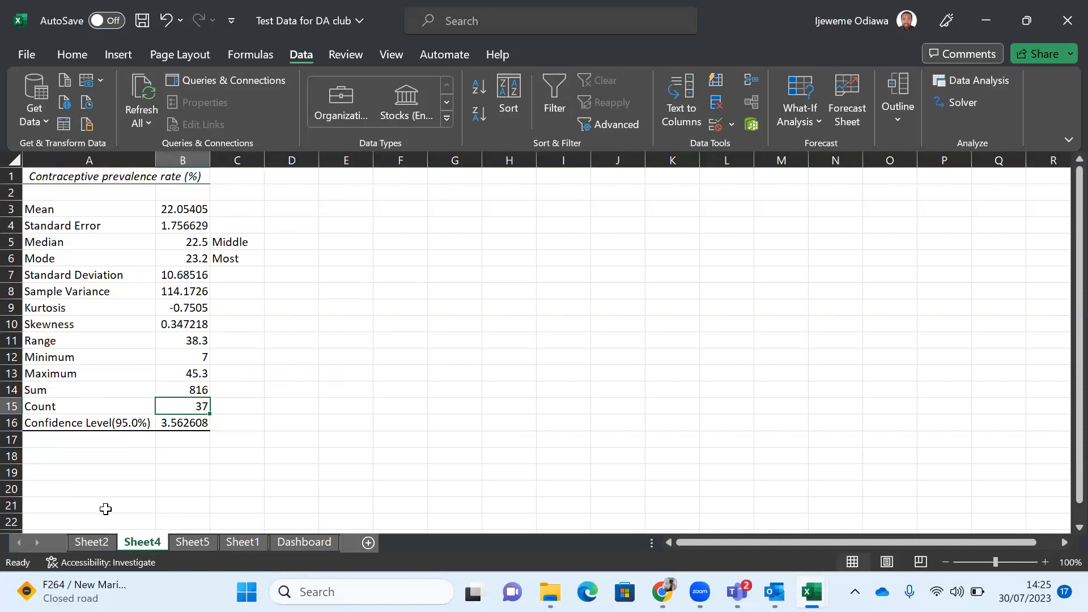
click(248, 548)
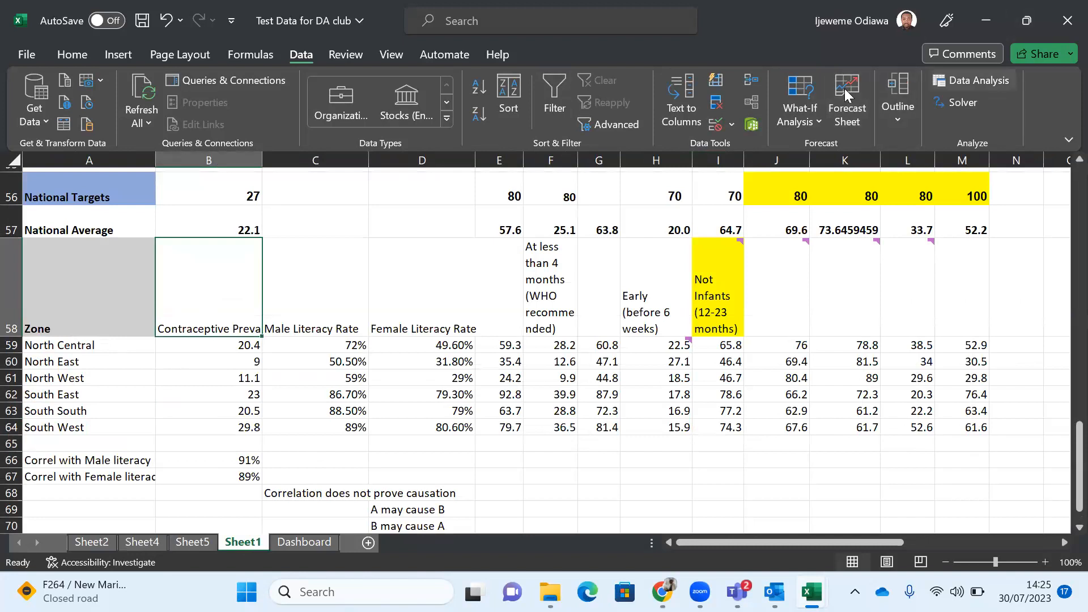
click(961, 83)
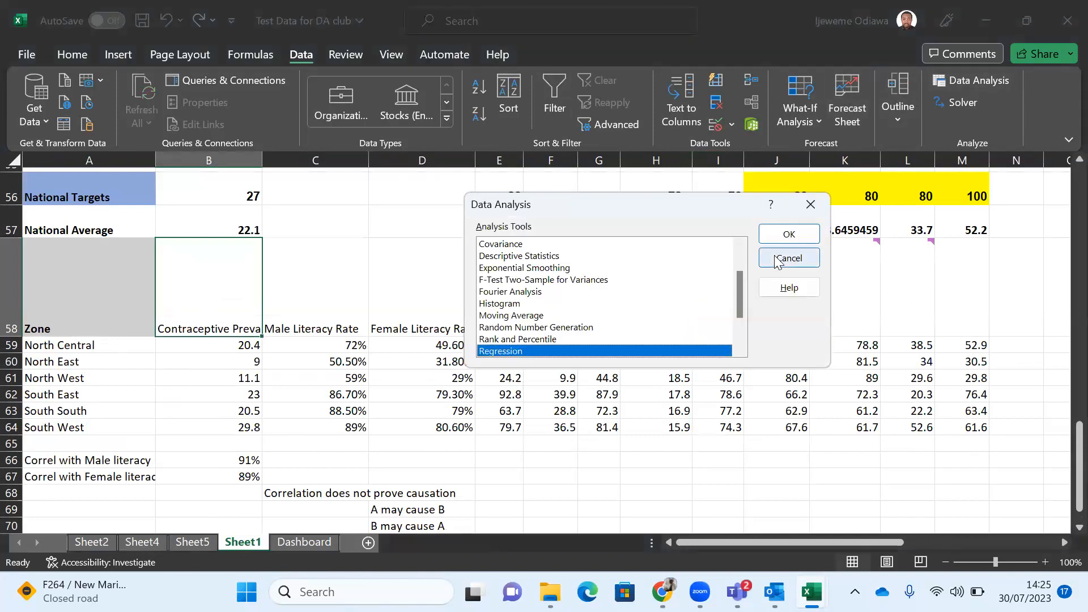
click(798, 233)
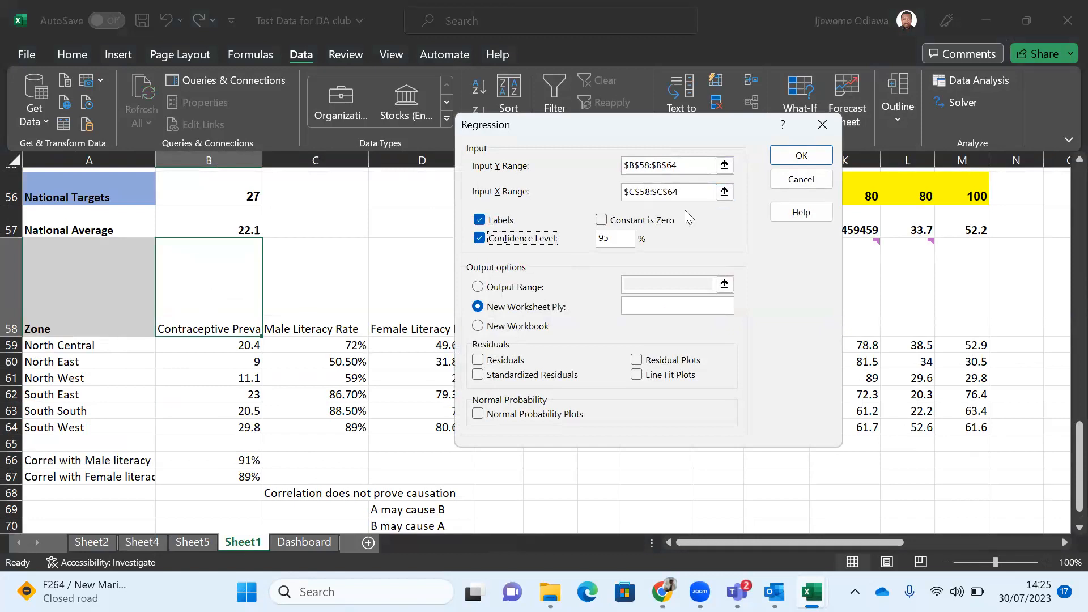
click(698, 193)
key(BackSpace)
key(BackSpace)
key(BackSpace)
key(BackSpace)
key(BackSpace)
key(BackSpace)
key(BackSpace)
key(BackSpace)
key(BackSpace)
key(BackSpace)
key(BackSpace)
click(418, 309)
key(ctrl+shift+Down)
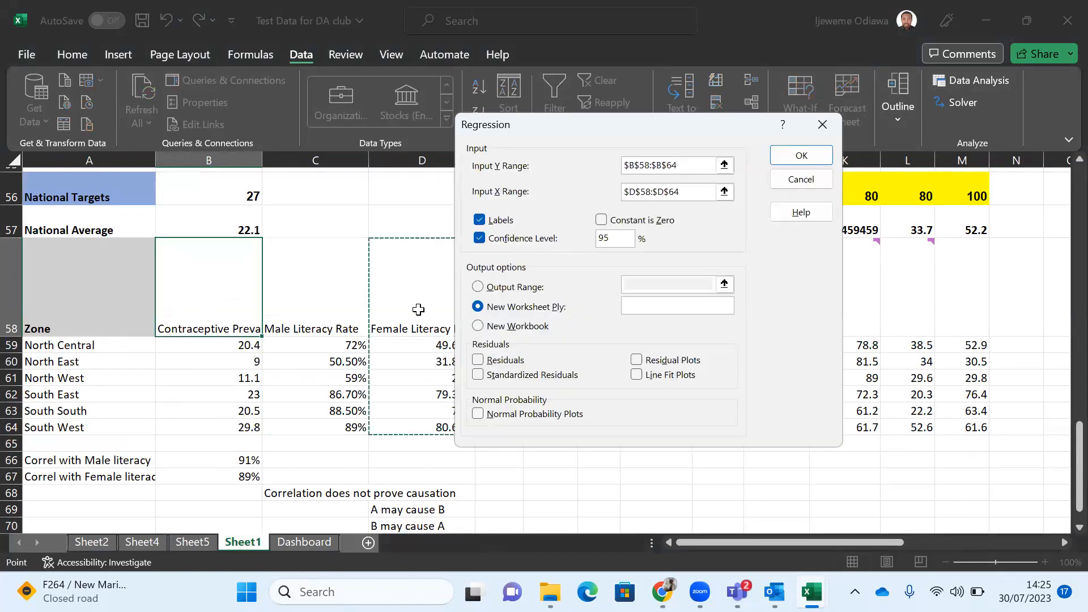
click(801, 156)
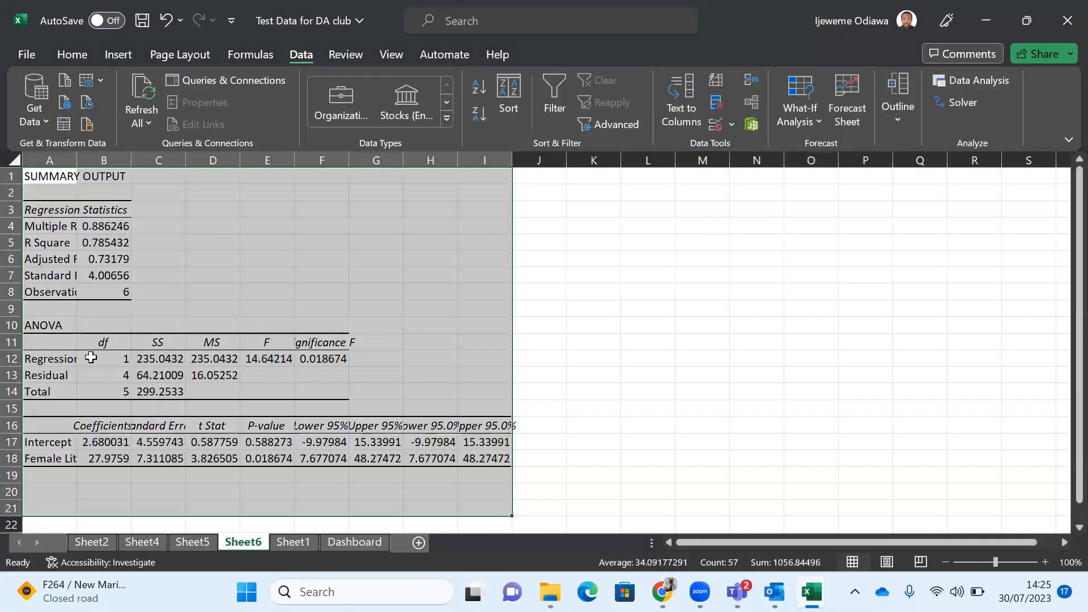
click(188, 330)
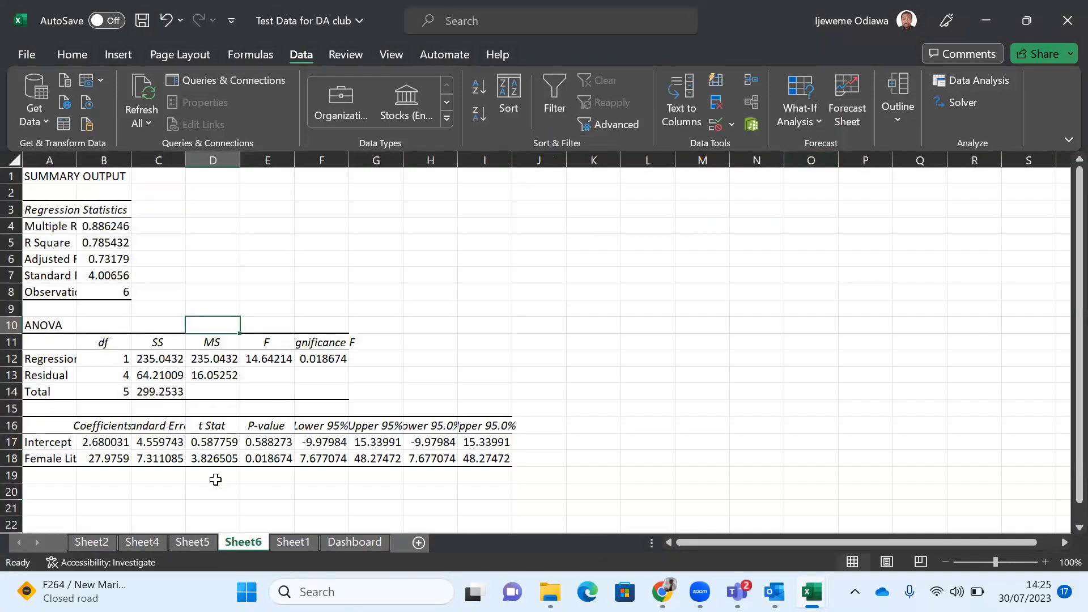
click(262, 457)
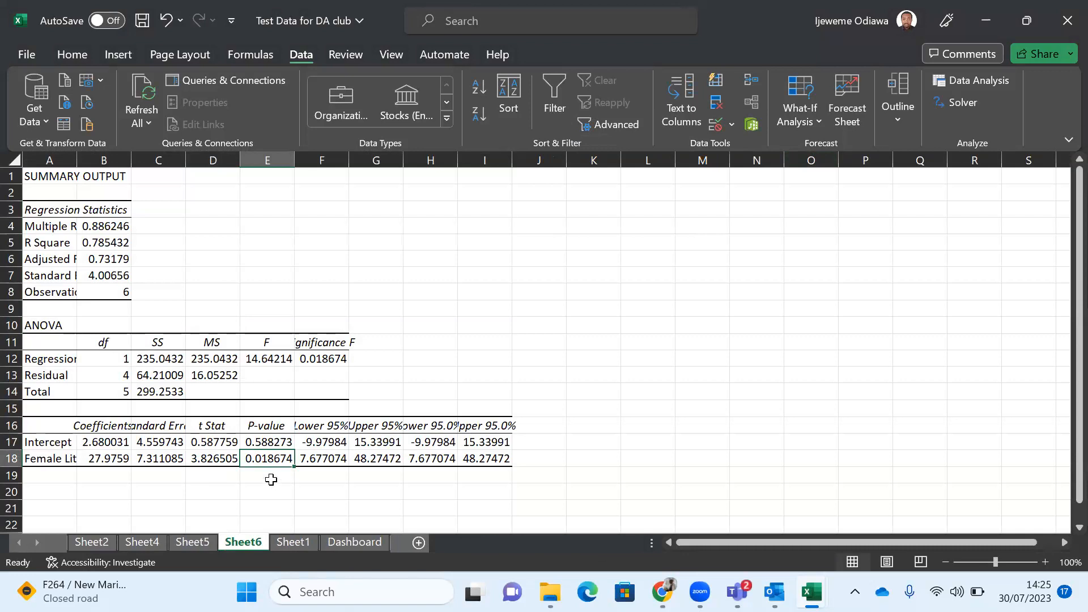
Step: Copy the conclusion from E4 on Sheet5 into E4 on Sheet6
click(197, 546)
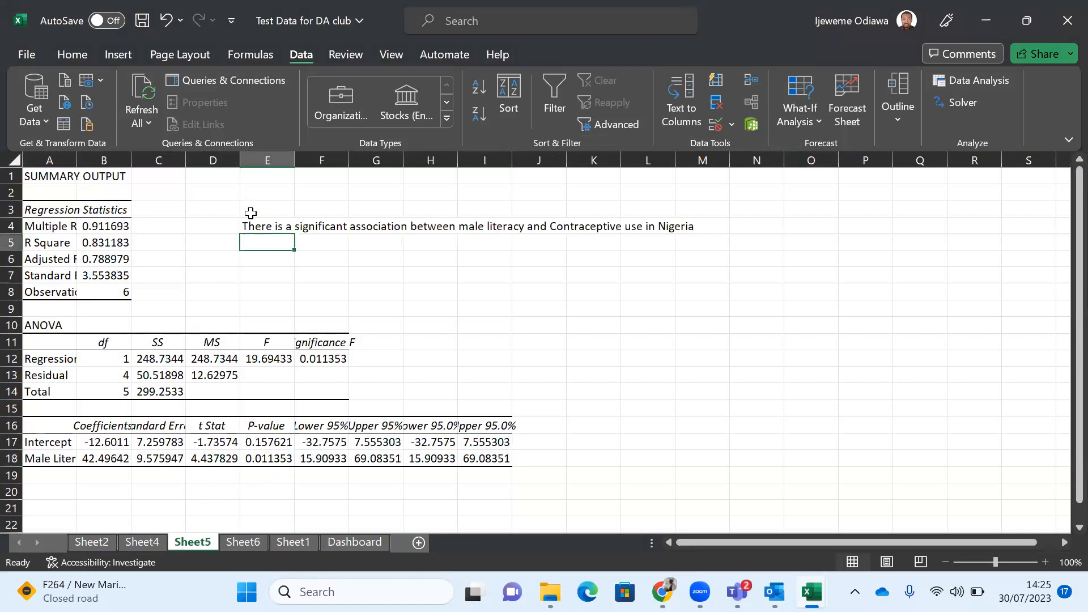
click(249, 224)
key(ctrl+c)
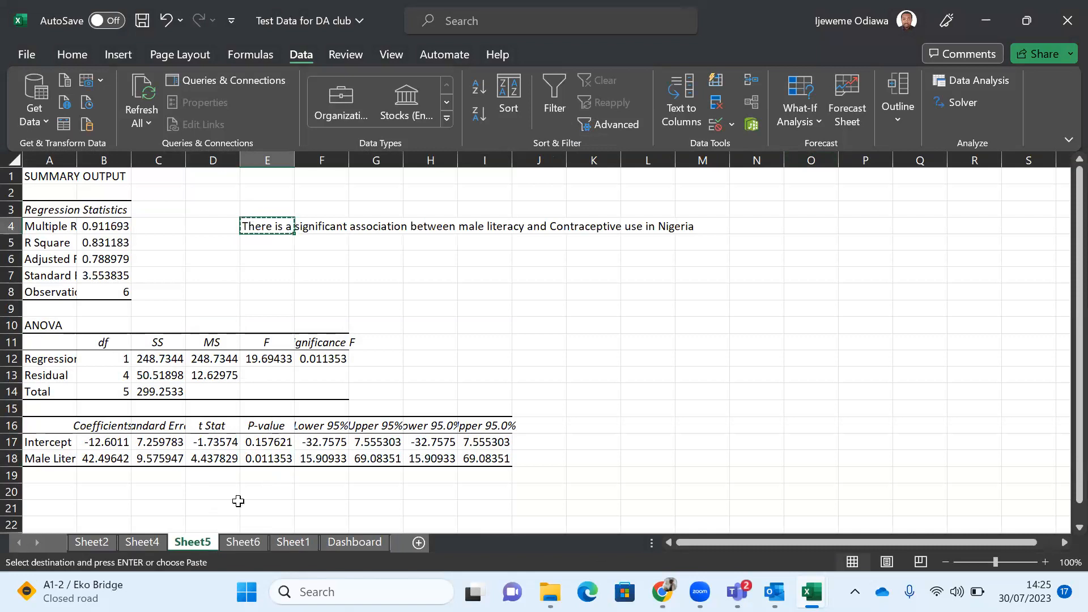
click(245, 546)
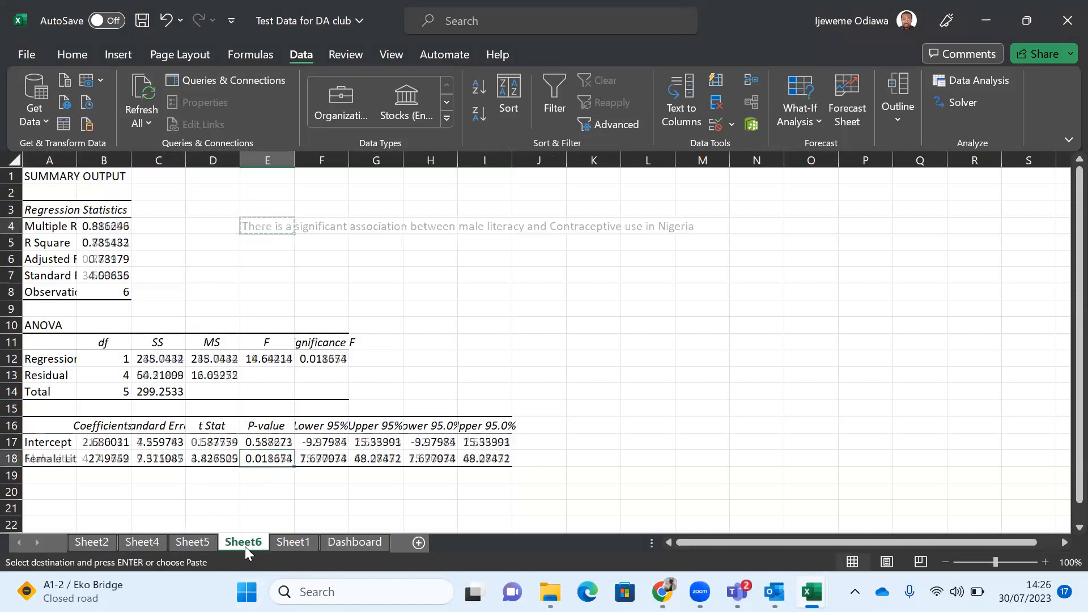
click(267, 224)
key(ctrl+v)
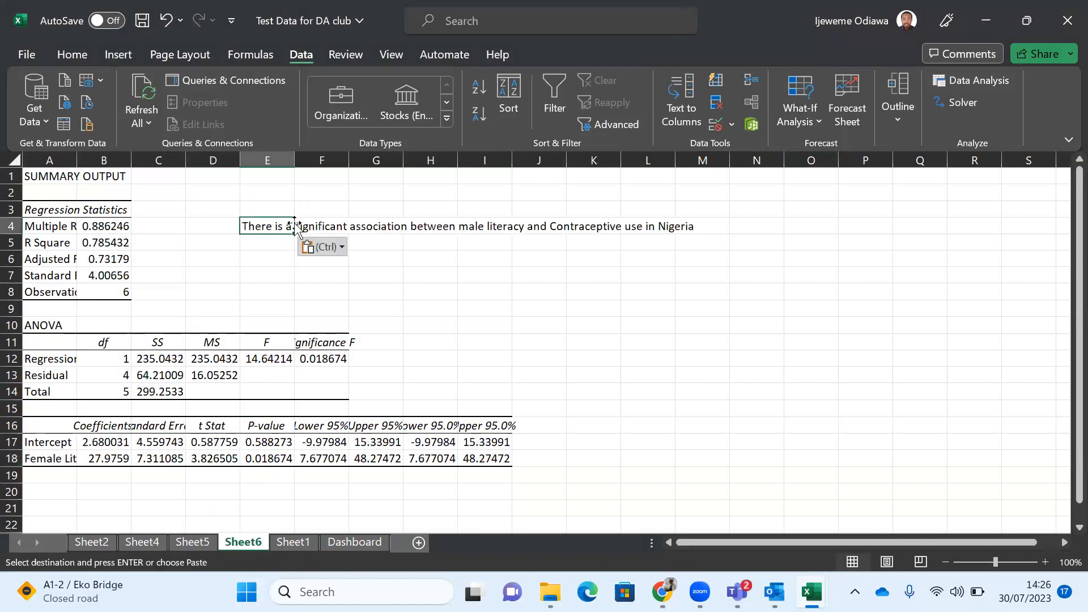
Step: Change "male" to "female" in the conclusion copied to Sheet6
double_click(284, 227)
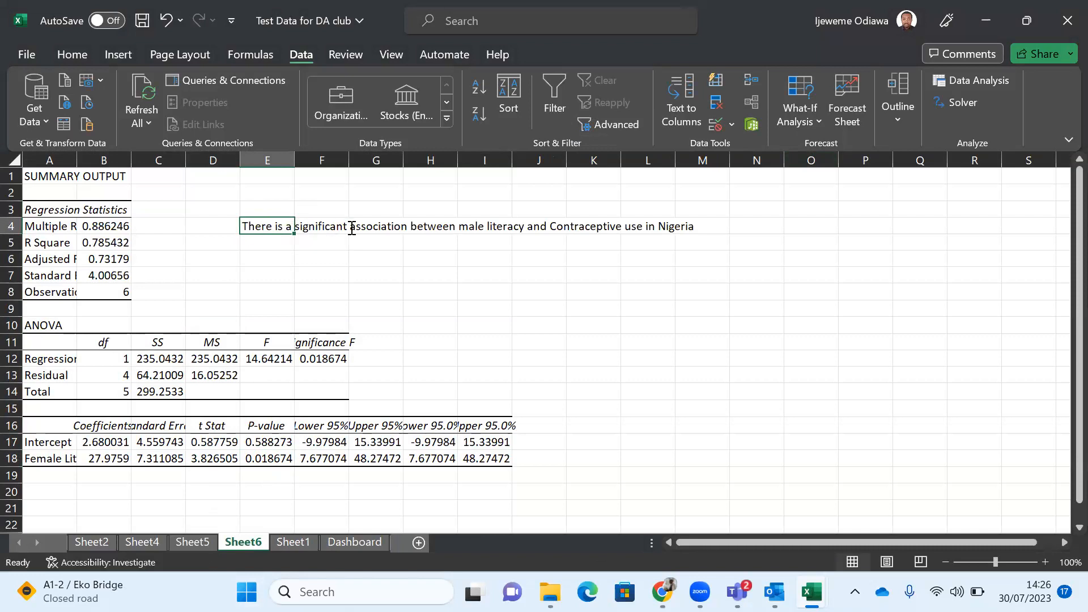
click(468, 227)
text(fe)
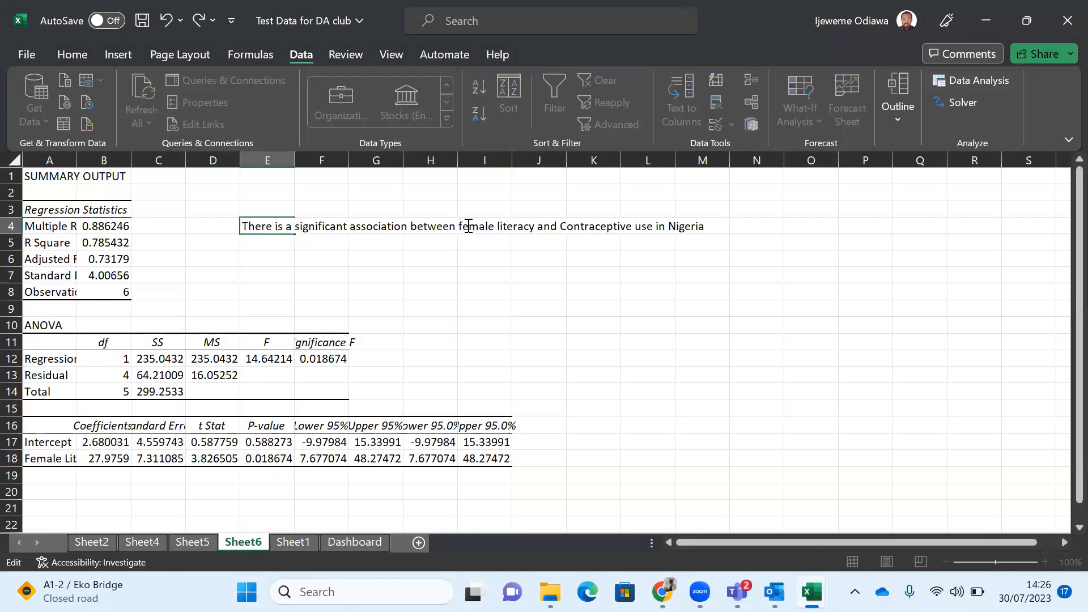
key(Return)
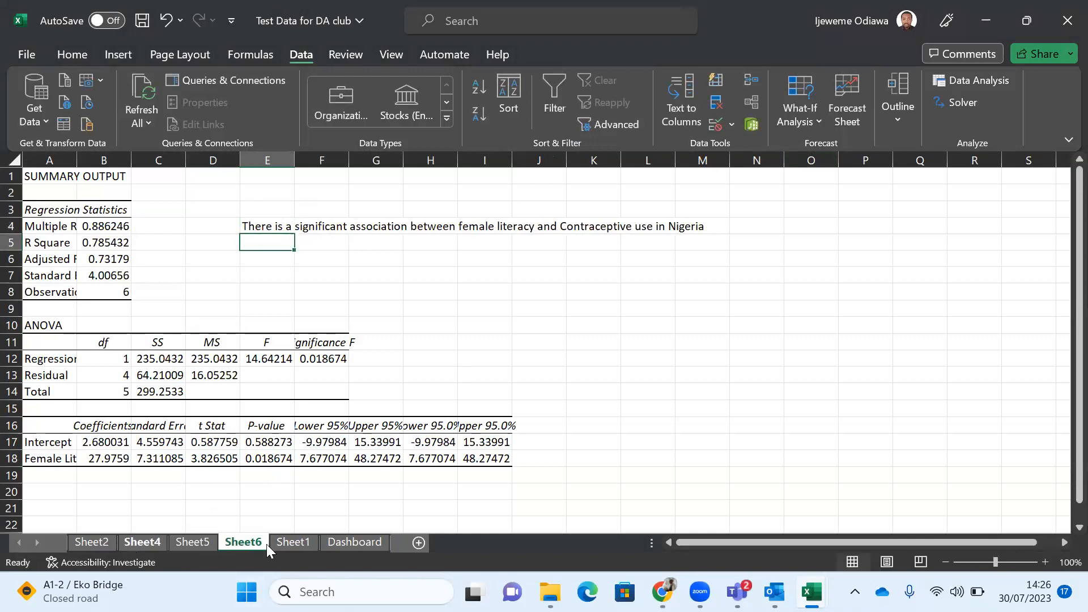
Step: Run a regression from Sheet1 with both male and female literacy rates, C58:D64, as the X range, output to a new worksheet
click(281, 544)
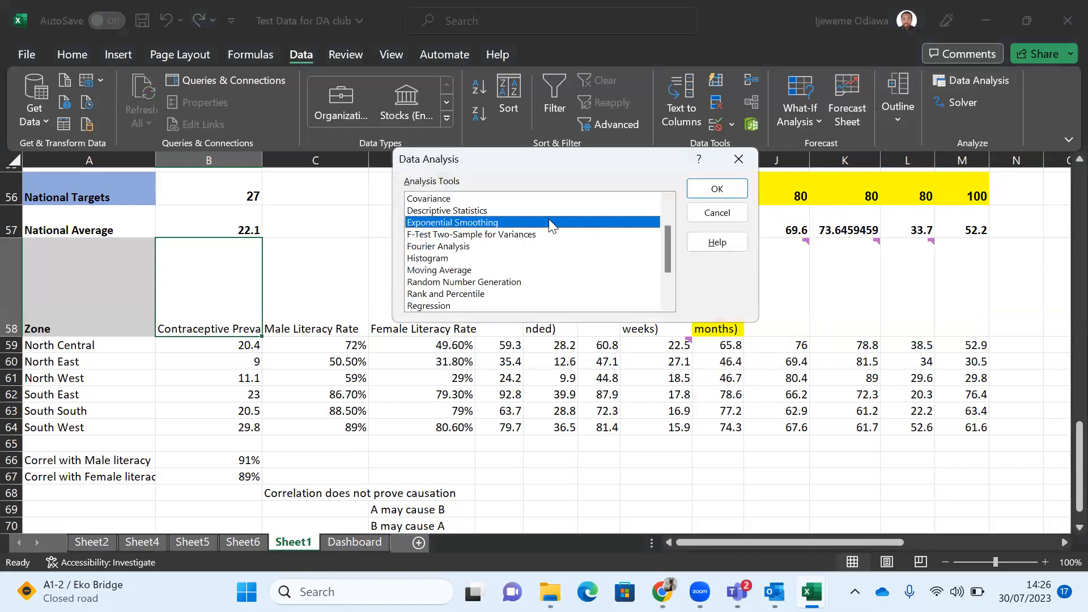
click(464, 298)
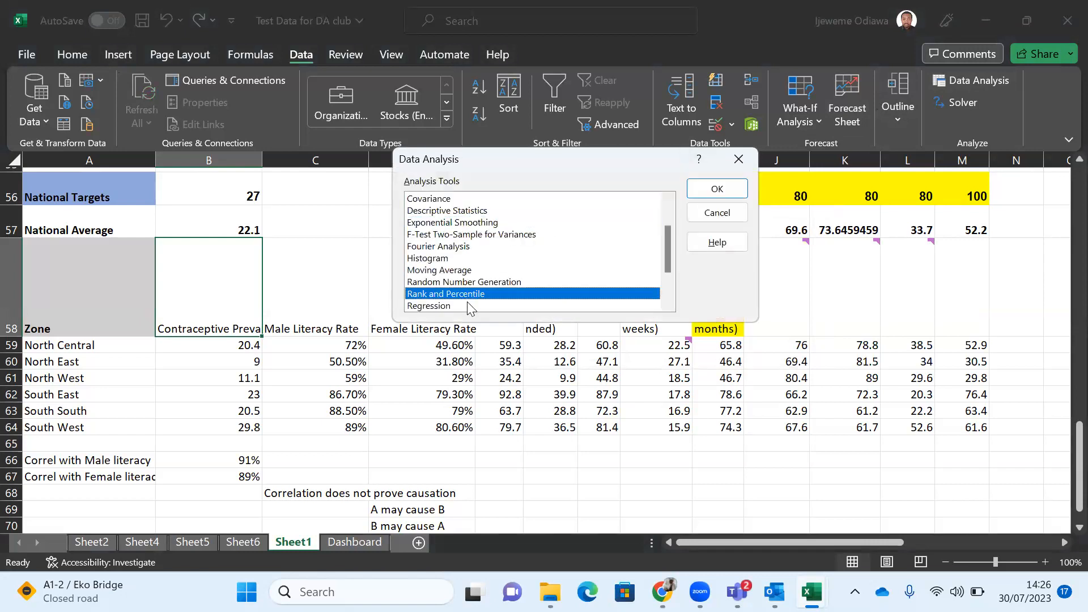
click(470, 305)
click(734, 188)
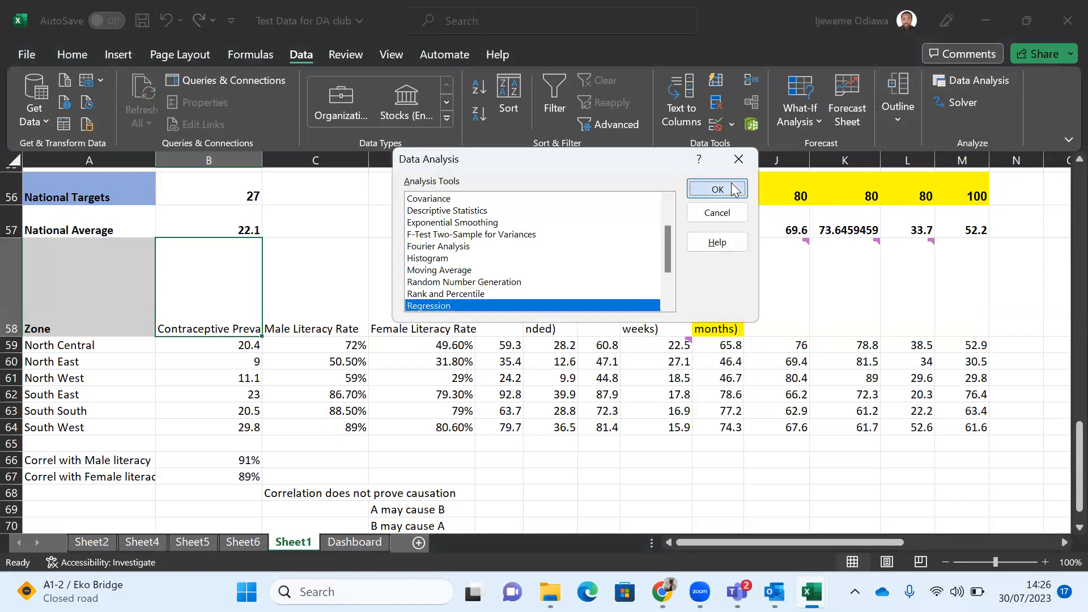
click(615, 148)
key(BackSpace)
key(BackSpace)
key(BackSpace)
key(BackSpace)
key(BackSpace)
key(BackSpace)
key(BackSpace)
key(BackSpace)
key(BackSpace)
key(BackSpace)
key(BackSpace)
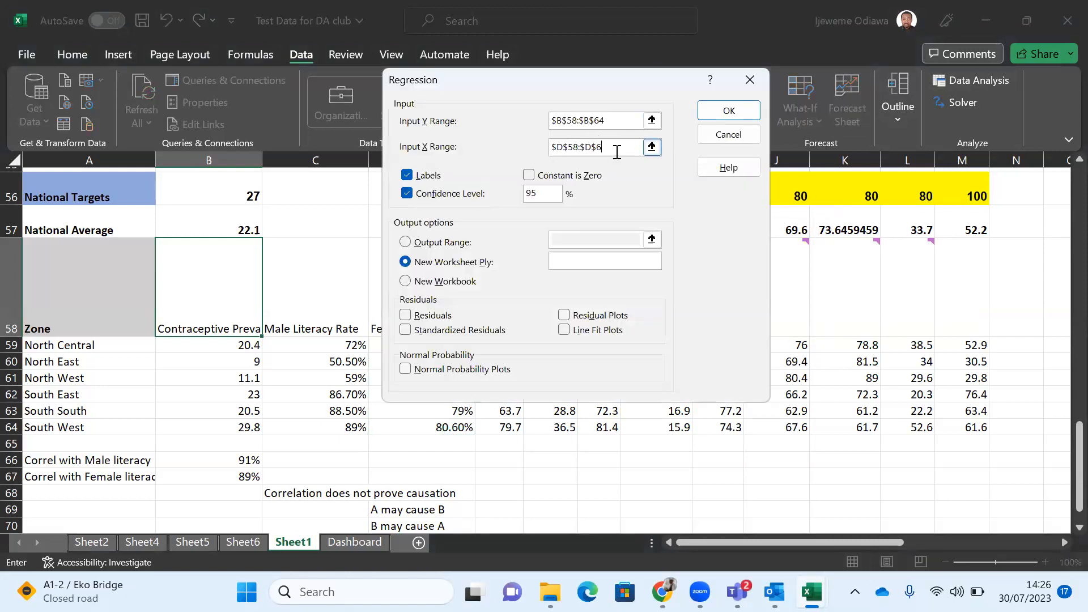
drag(307, 287, 411, 423)
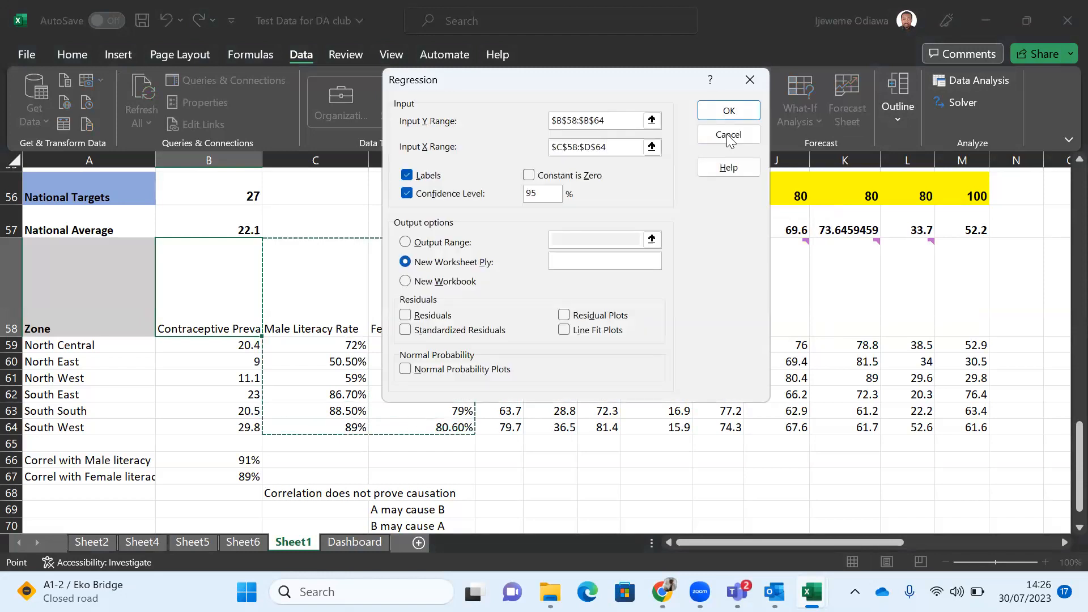
click(721, 109)
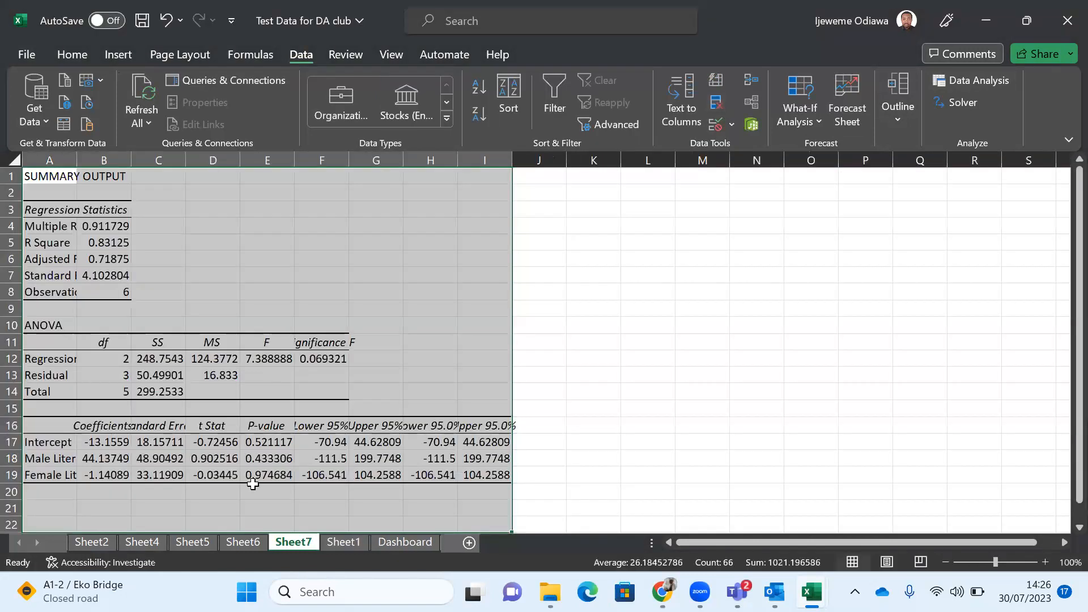
Step: Examine the combined regression's ANOVA results and the P-values for male and female literacy rates
click(290, 492)
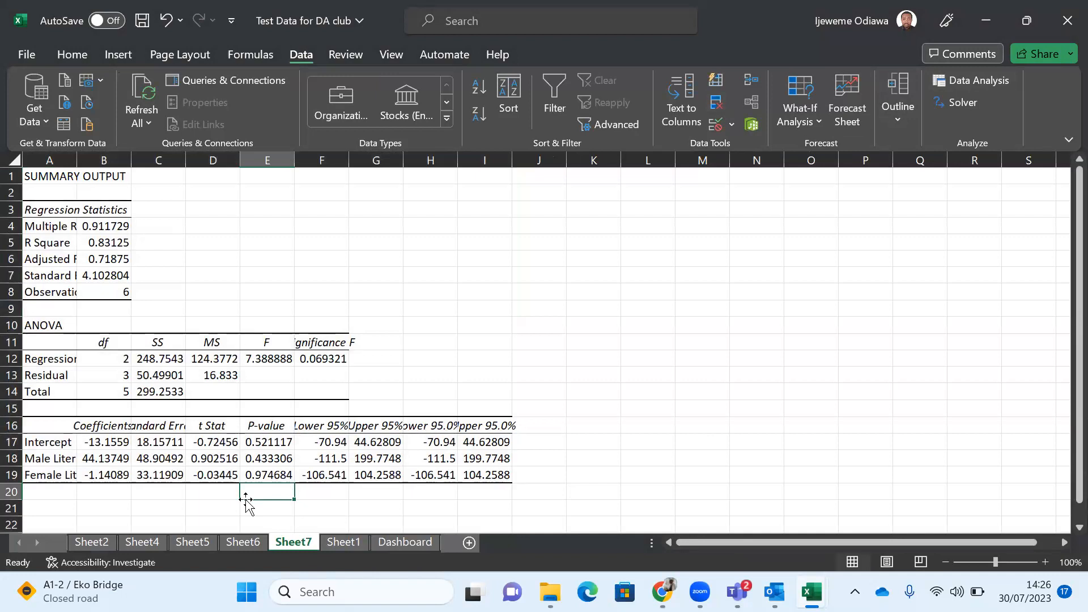
click(367, 352)
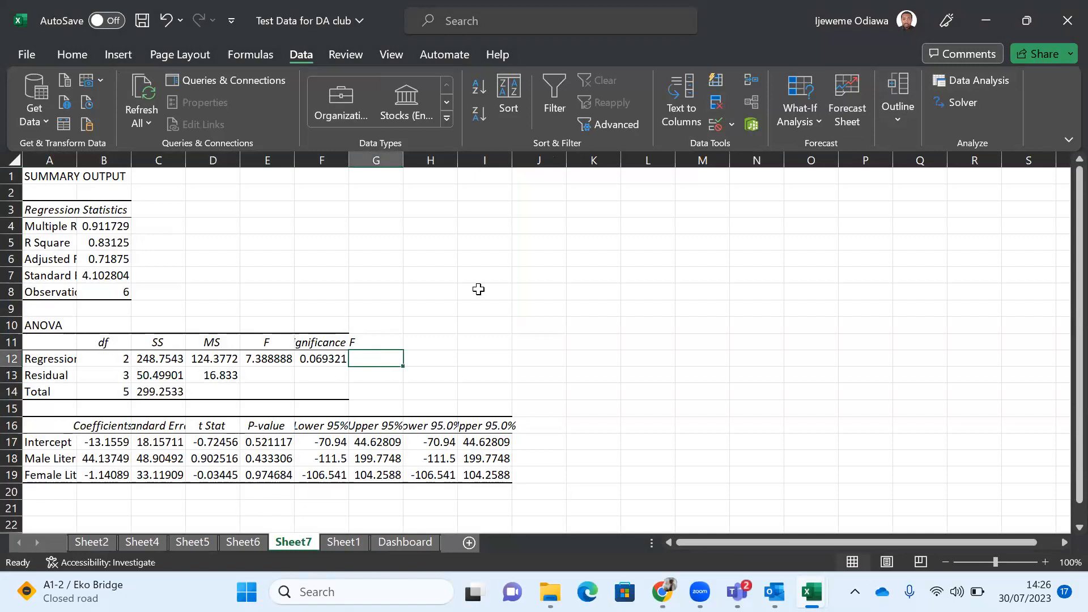
click(478, 290)
click(274, 342)
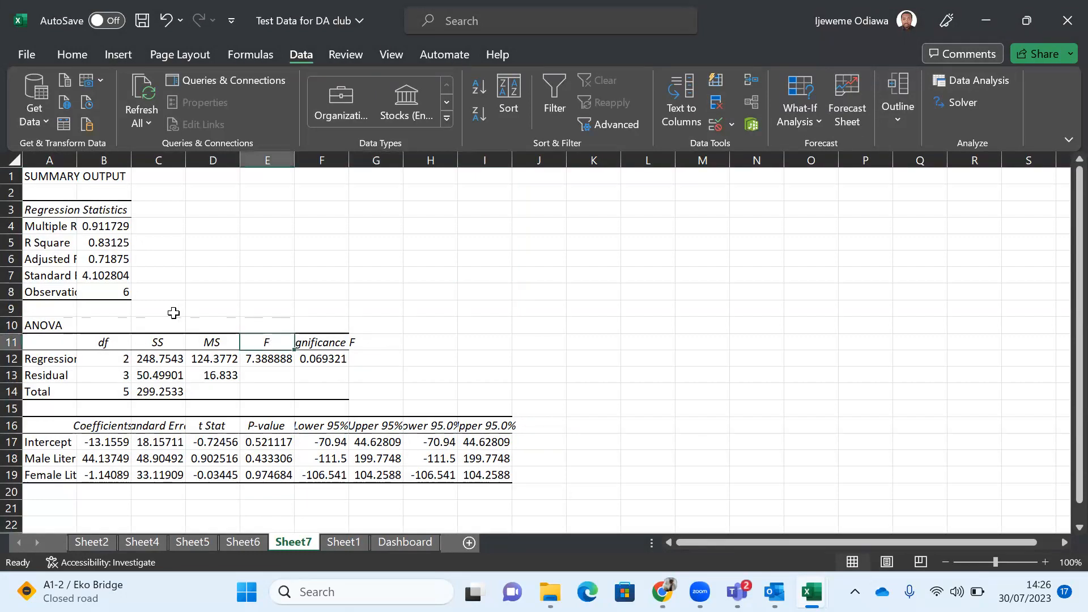
click(172, 311)
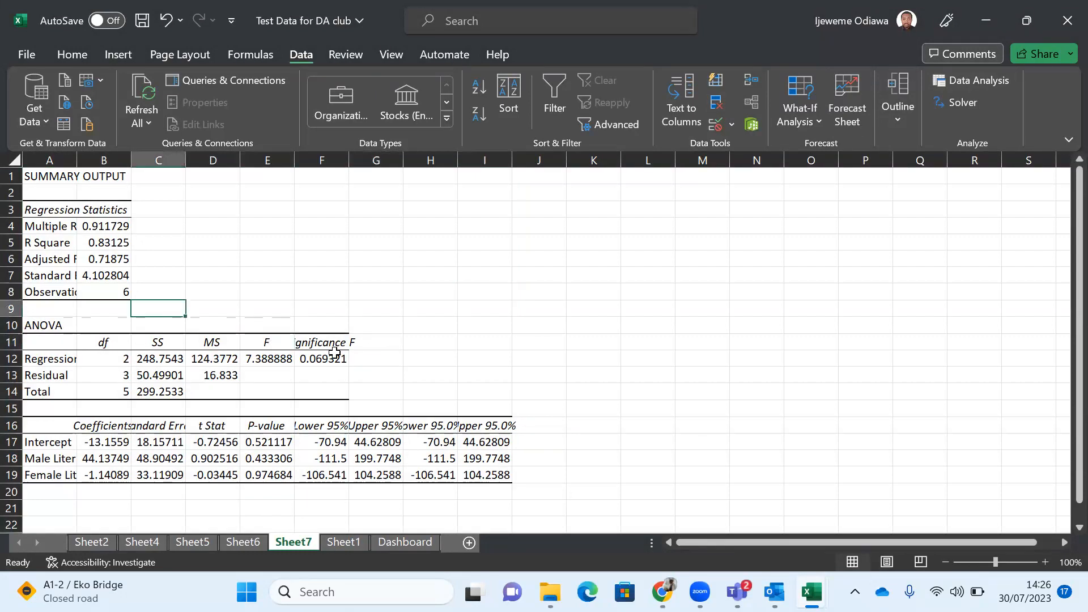
click(267, 460)
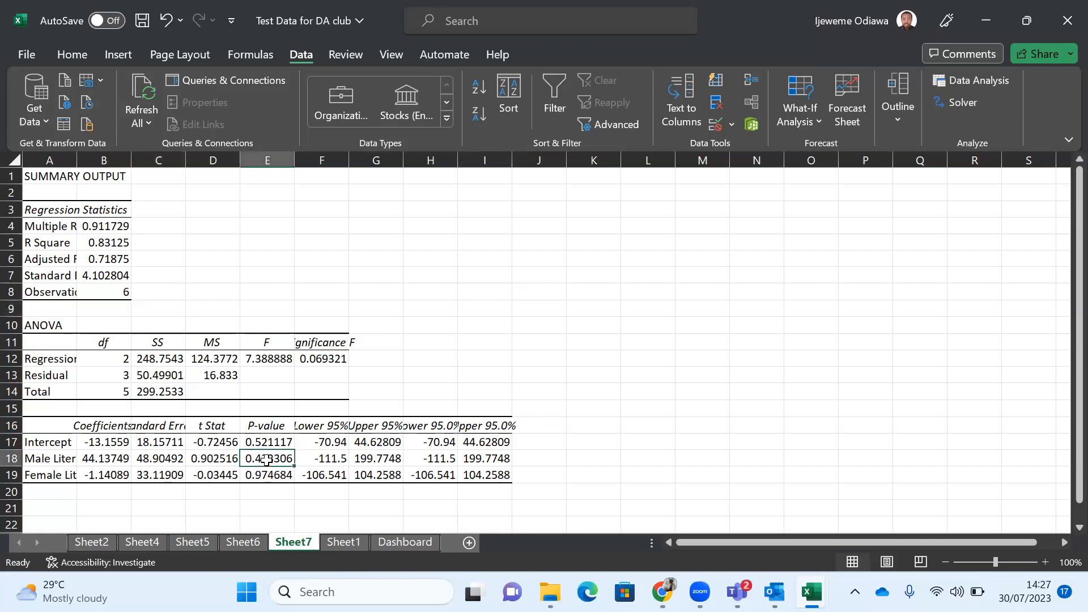
key(Down)
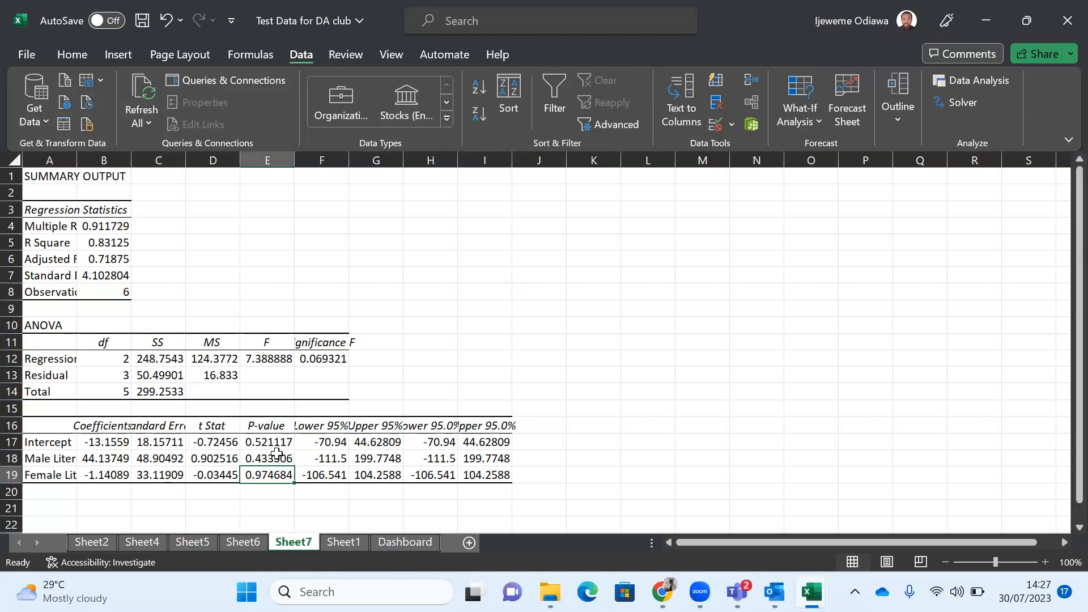
click(277, 454)
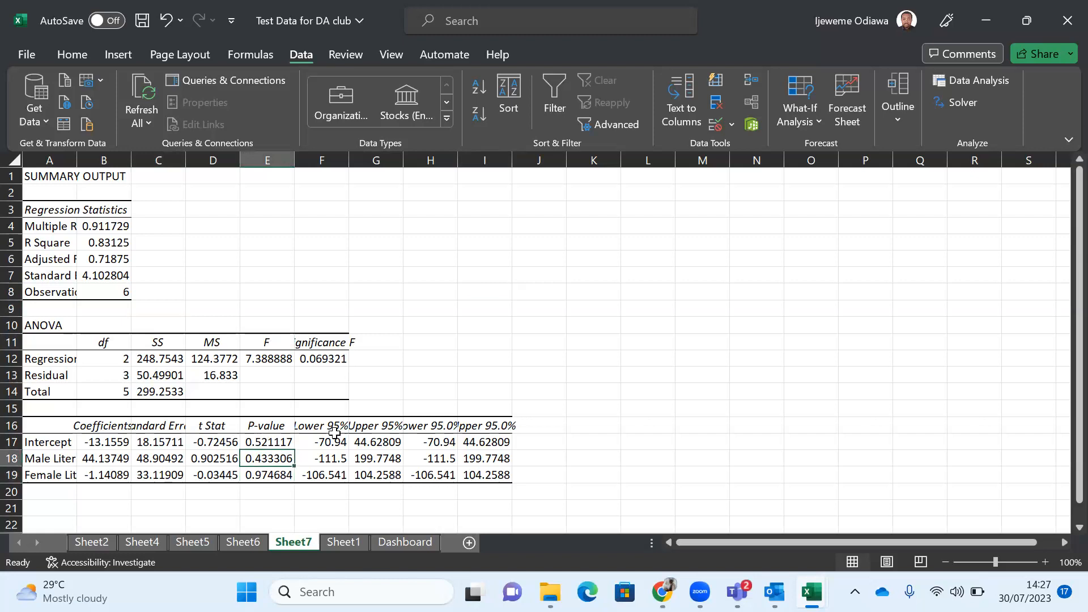
right_click(303, 548)
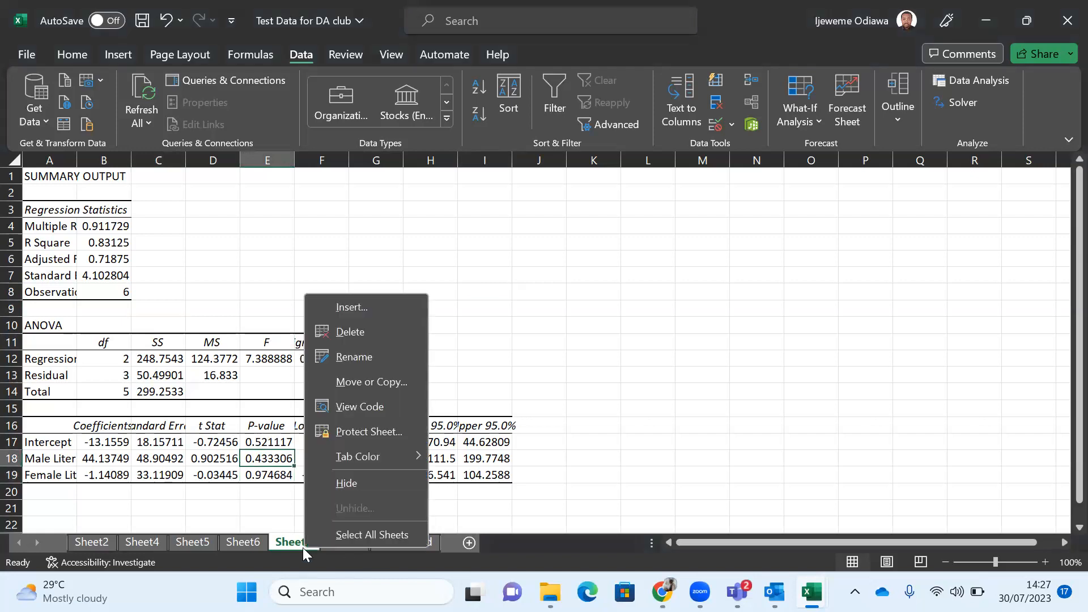
click(349, 333)
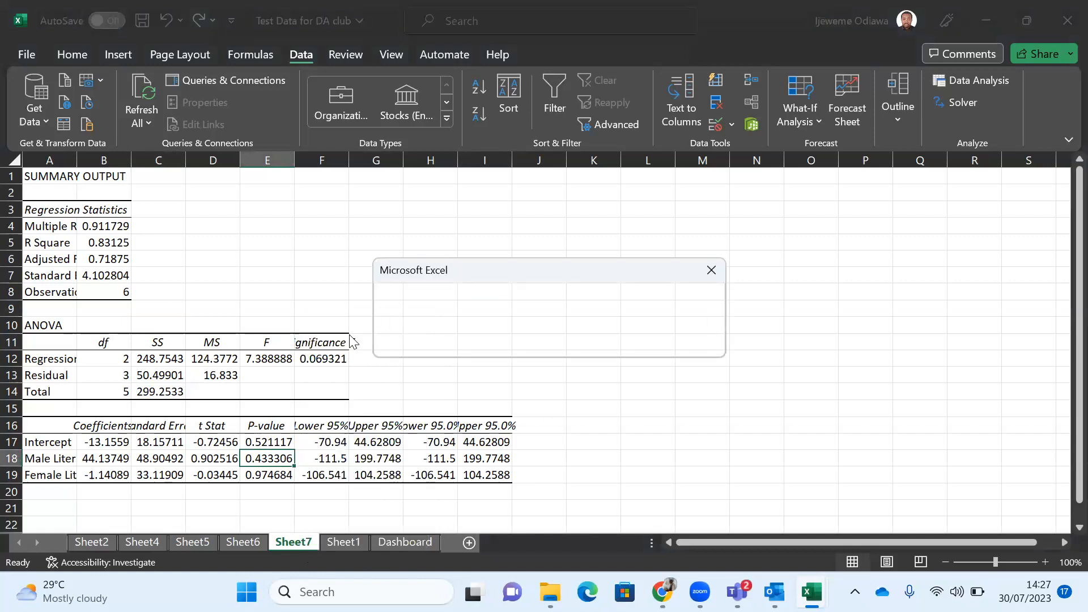
click(722, 267)
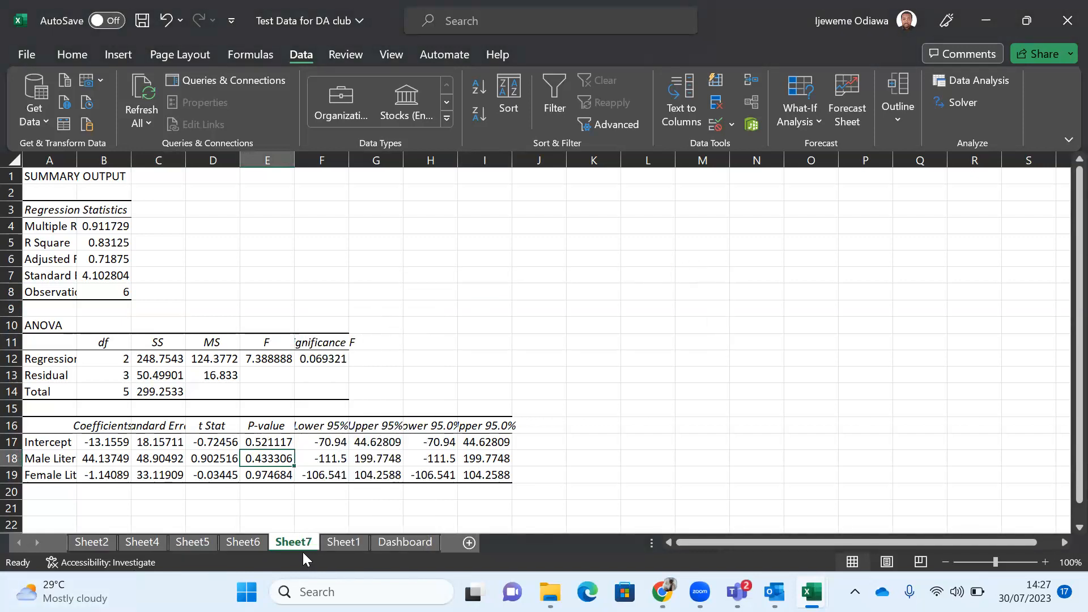
Step: Set up another regression from Sheet1 with the contraceptive prevalence column, B58:B64, as the Y range
click(344, 543)
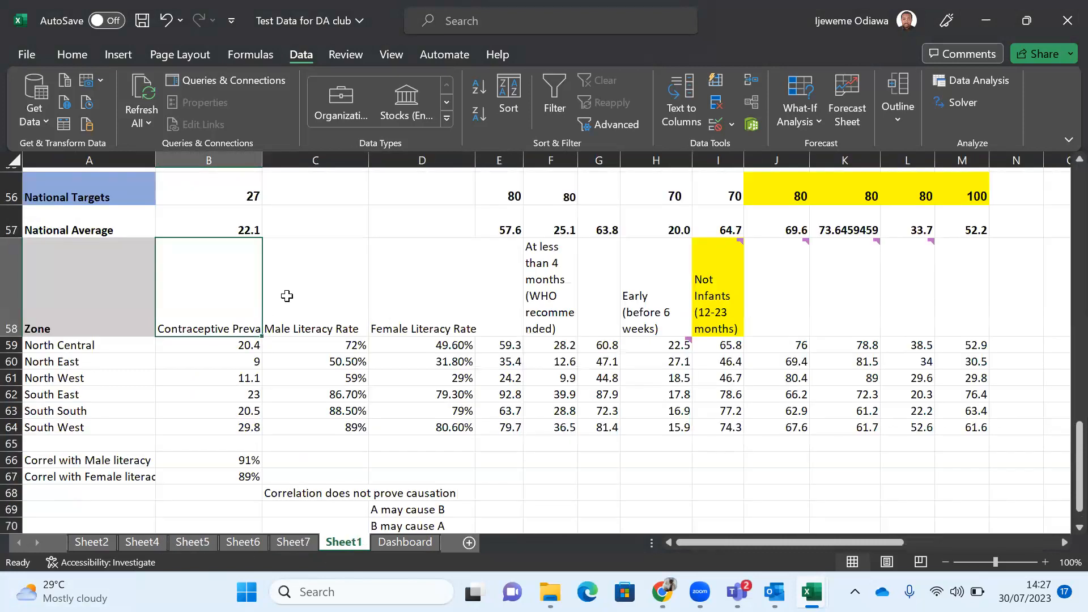
click(981, 82)
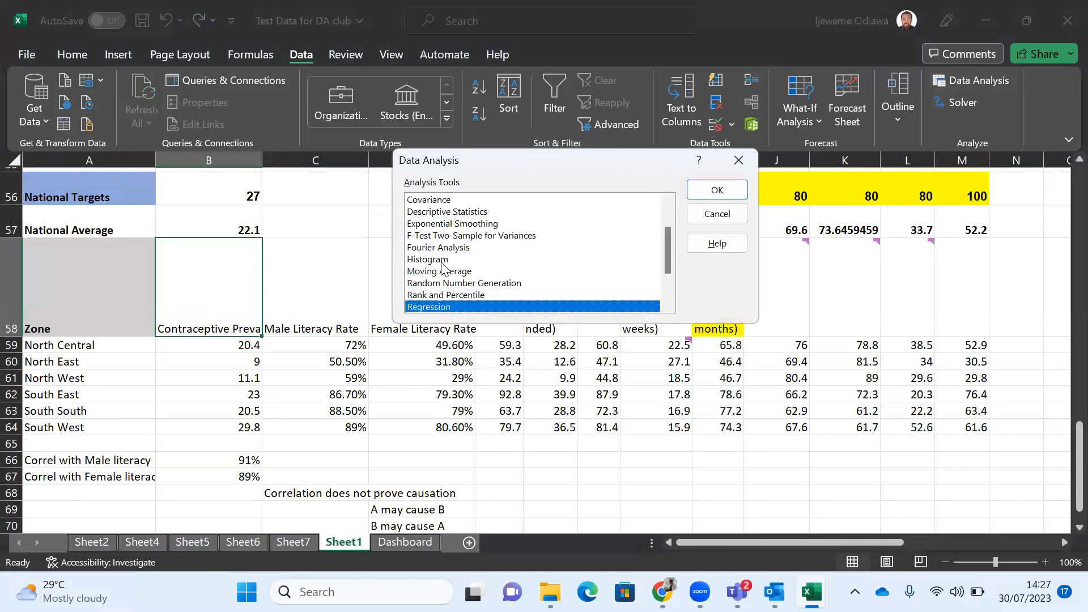
click(716, 191)
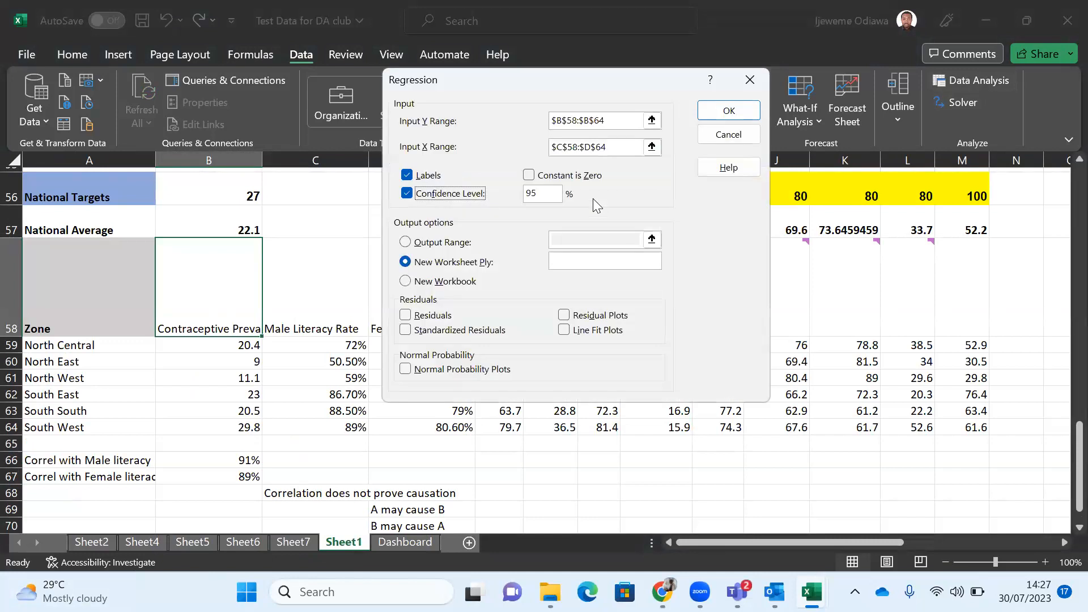
click(611, 121)
key(BackSpace)
key(BackSpace)
key(BackSpace)
key(BackSpace)
key(BackSpace)
key(BackSpace)
key(BackSpace)
key(BackSpace)
key(BackSpace)
key(BackSpace)
key(BackSpace)
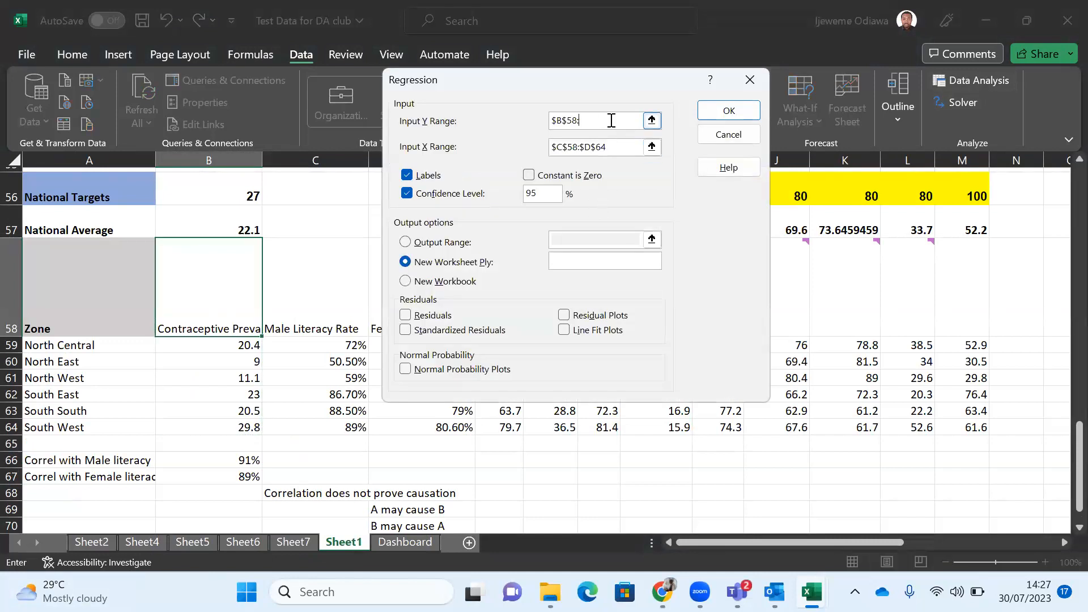
drag(223, 304, 224, 429)
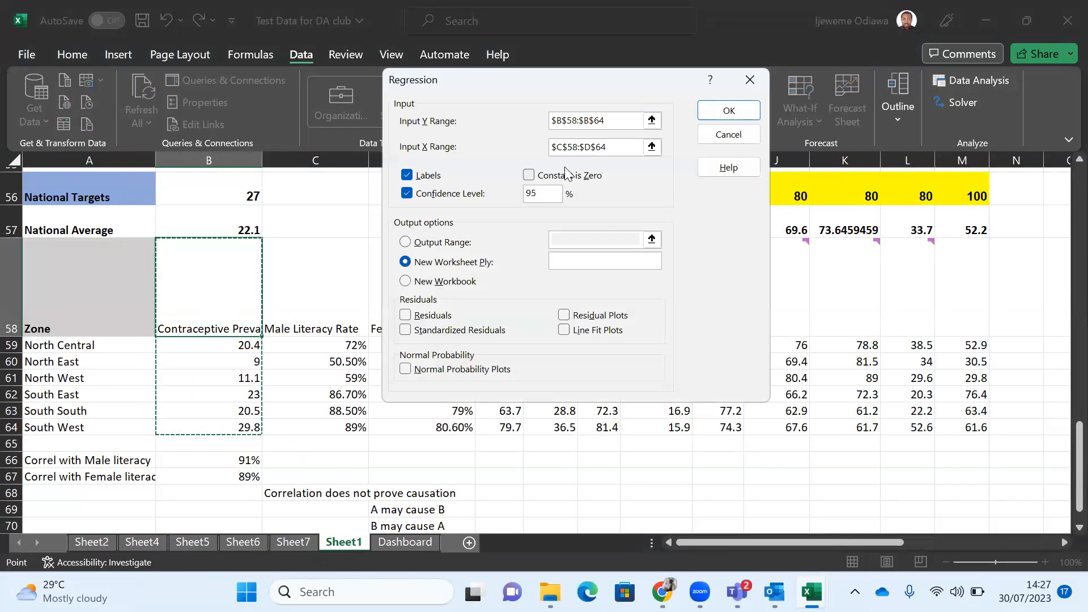
Step: Reselect both literacy rate columns, C58:D64, as the X range and run the regression with labels and 95% confidence to a new worksheet
click(629, 145)
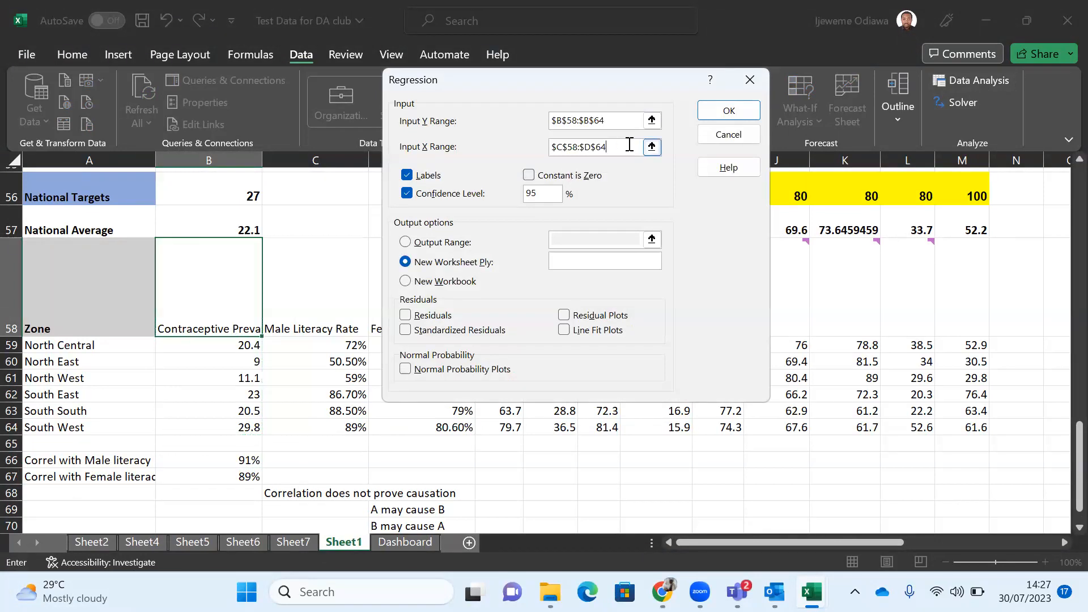
key(BackSpace)
key(BackSpace)
key(BackSpace)
key(BackSpace)
key(BackSpace)
key(BackSpace)
key(BackSpace)
key(BackSpace)
key(BackSpace)
key(BackSpace)
key(BackSpace)
drag(316, 320, 413, 434)
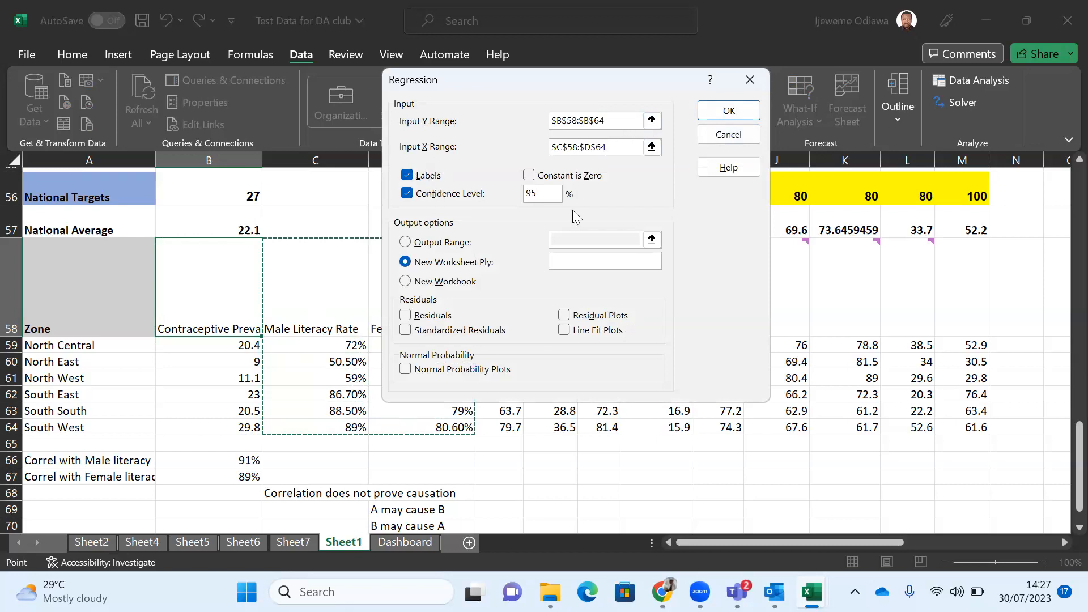
click(718, 113)
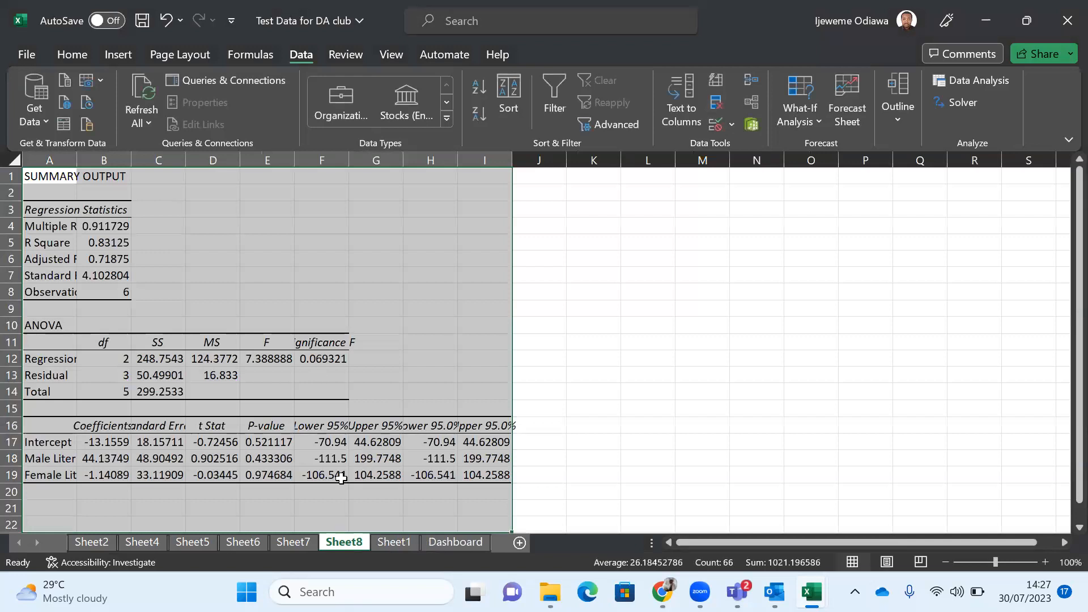
Step: Compare the male and female literacy P-values in the repeated combined regression with the female literacy P-value on Sheet6
click(288, 476)
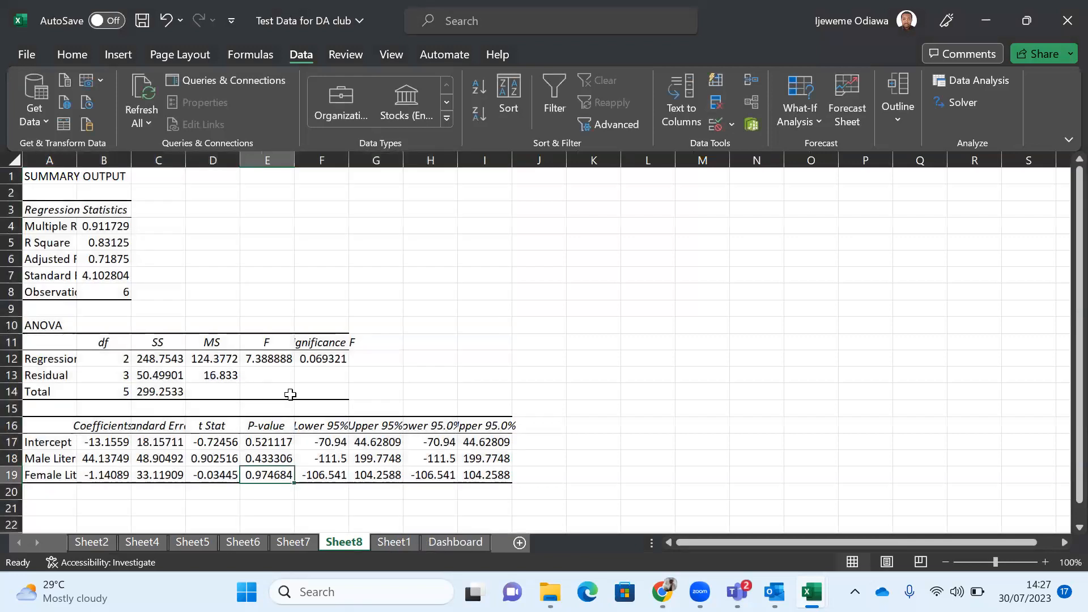
click(265, 458)
click(162, 462)
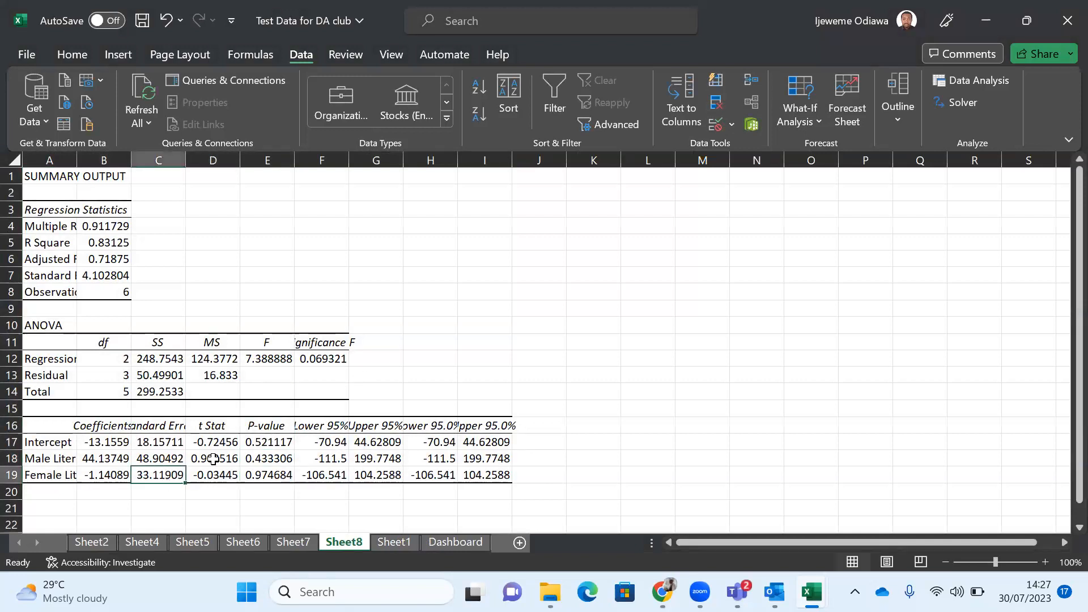
click(289, 457)
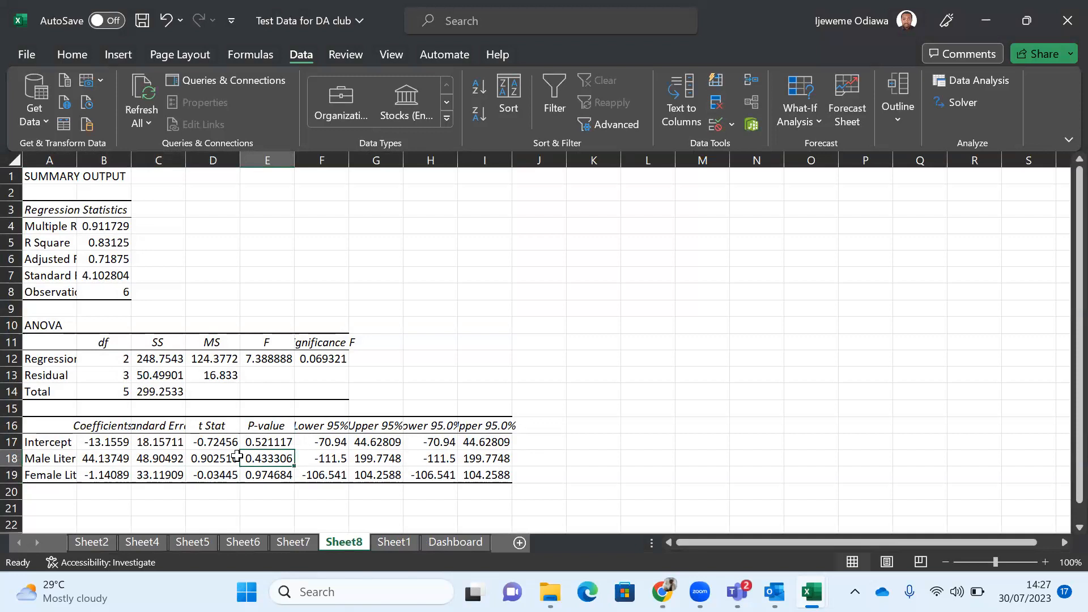
click(210, 458)
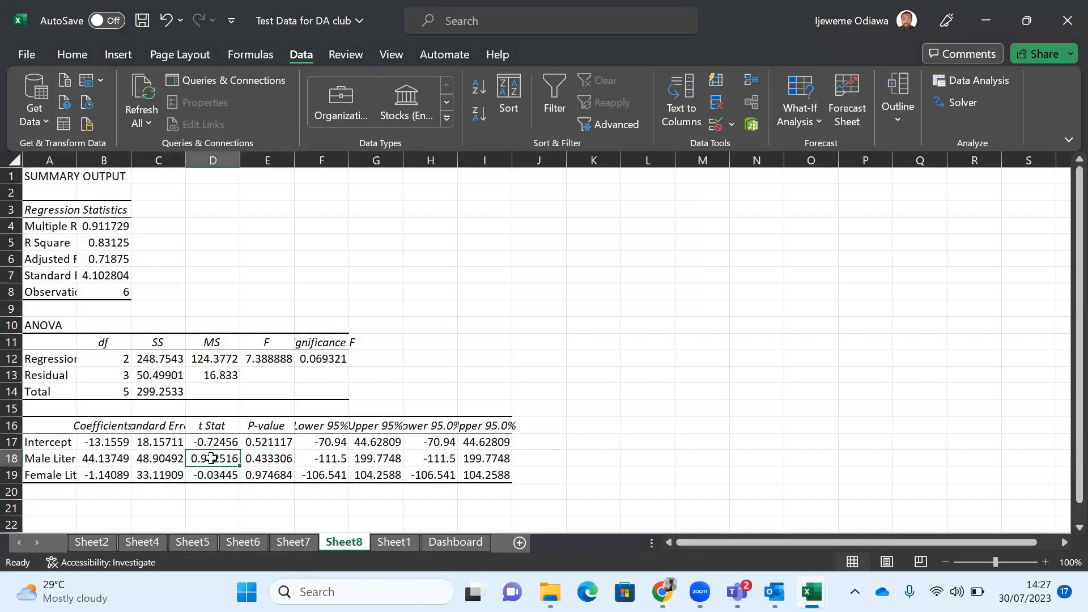
click(276, 464)
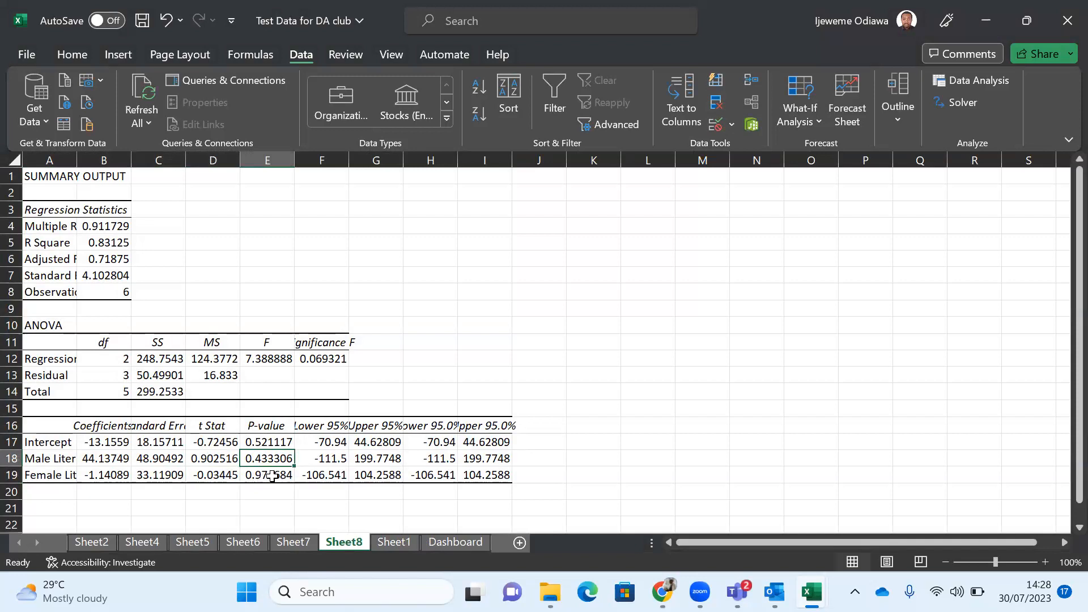
click(272, 476)
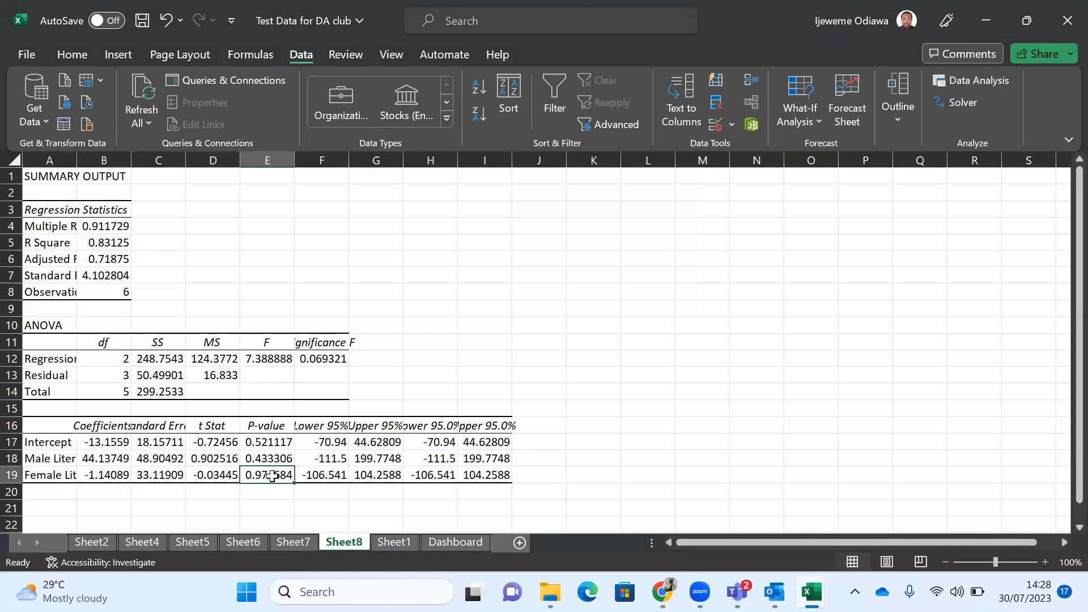
click(294, 543)
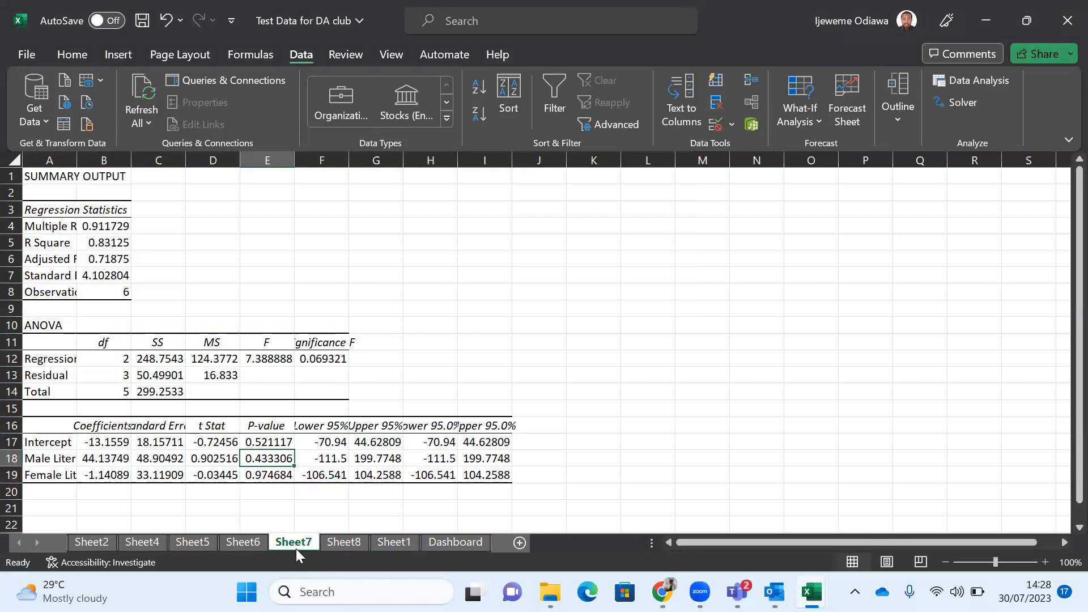
click(255, 547)
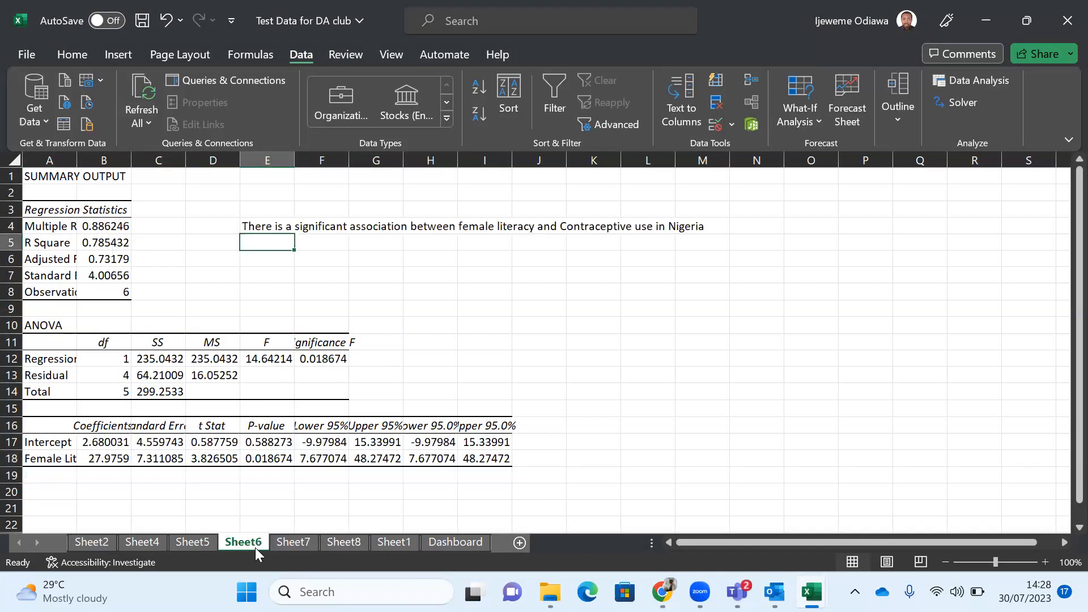
click(243, 459)
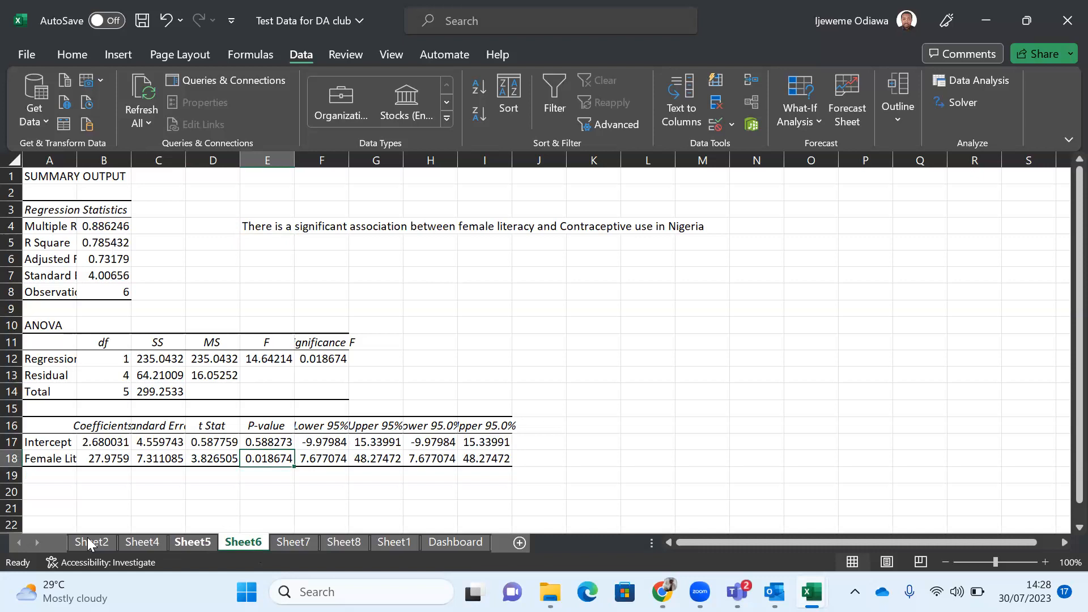
Step: Review the zonal literacy rates on Sheet1, the combined regression's Multiple R and R Square on Sheet8, and the male literacy regression on Sheet5
click(391, 542)
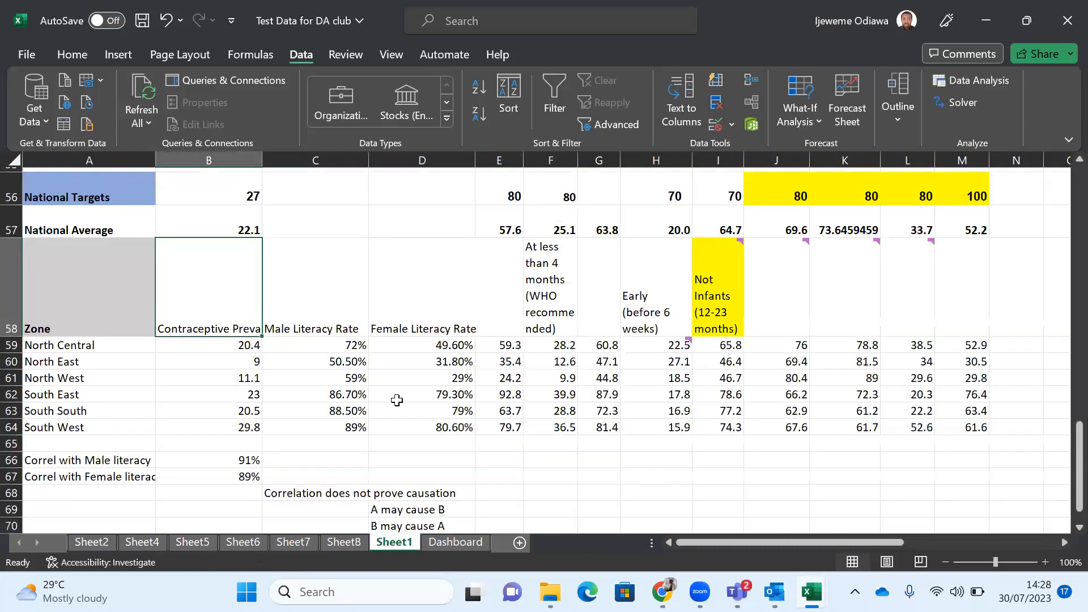
click(338, 365)
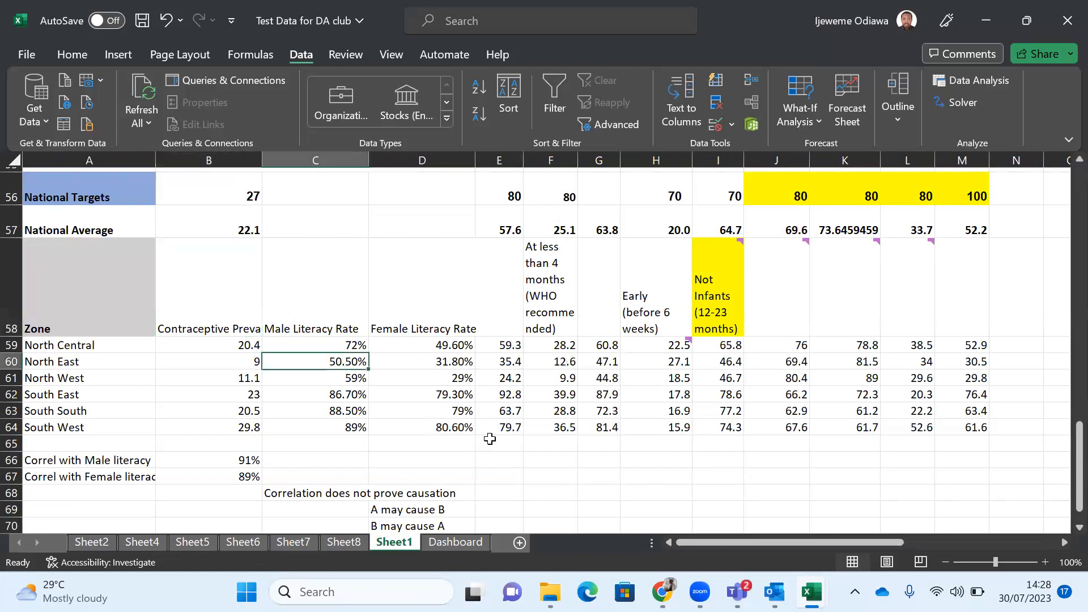
click(471, 375)
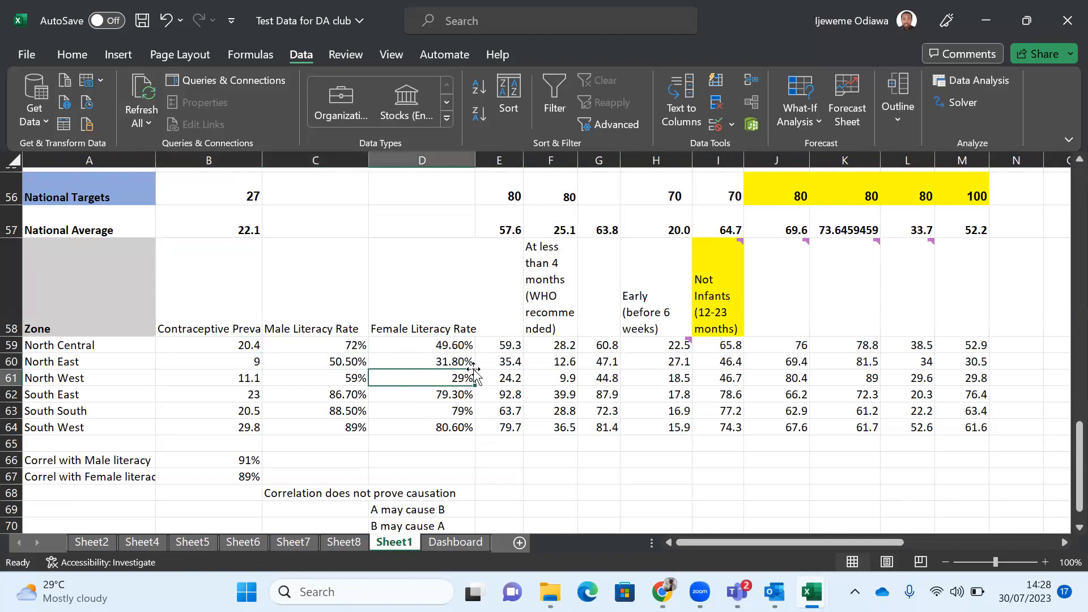
click(432, 359)
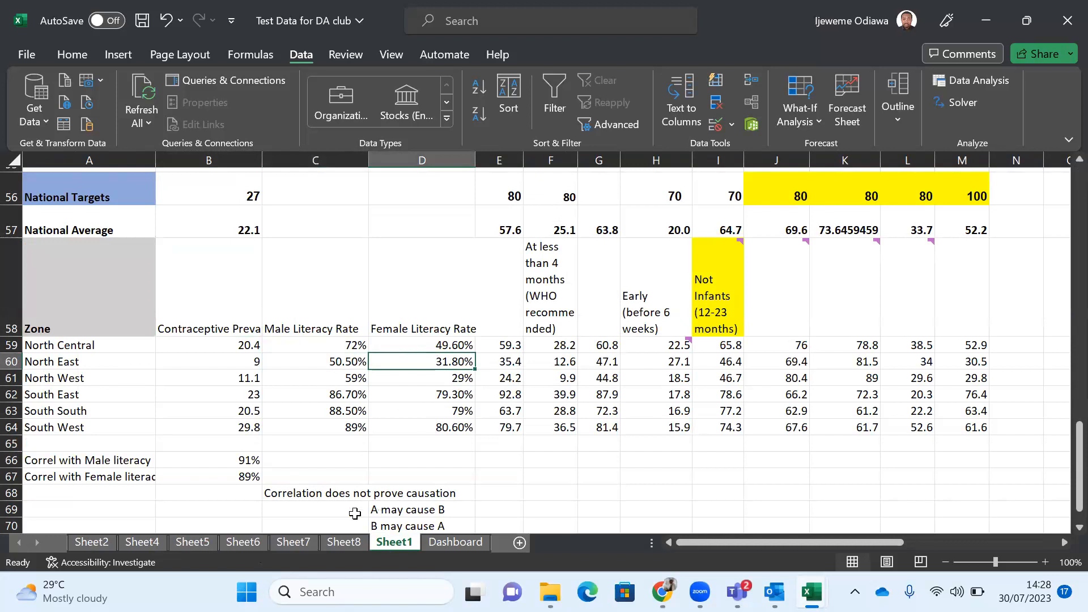
click(351, 547)
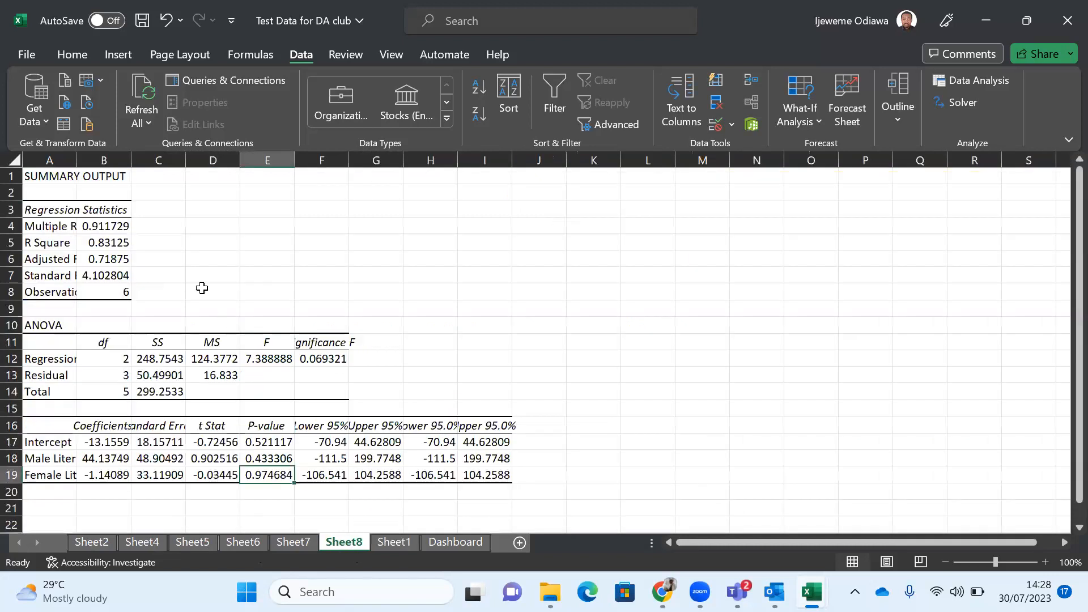
click(94, 227)
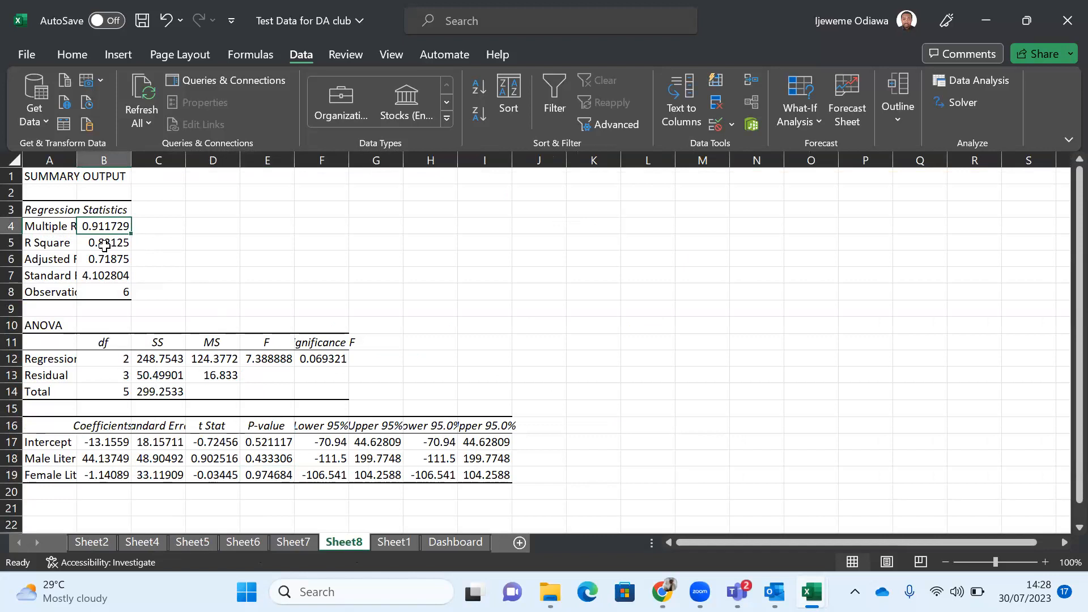
click(106, 245)
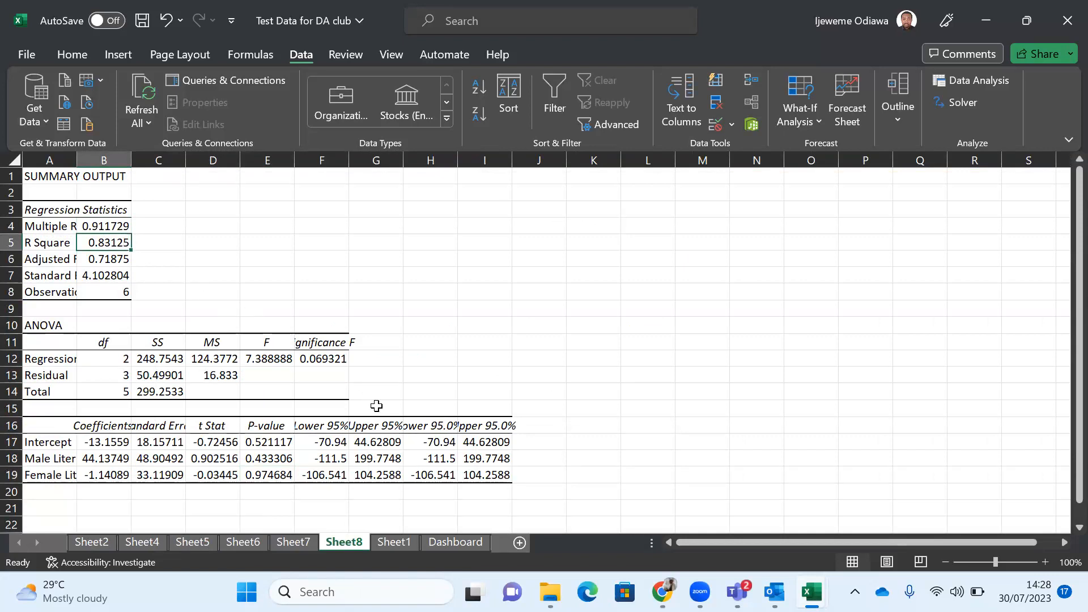
click(133, 543)
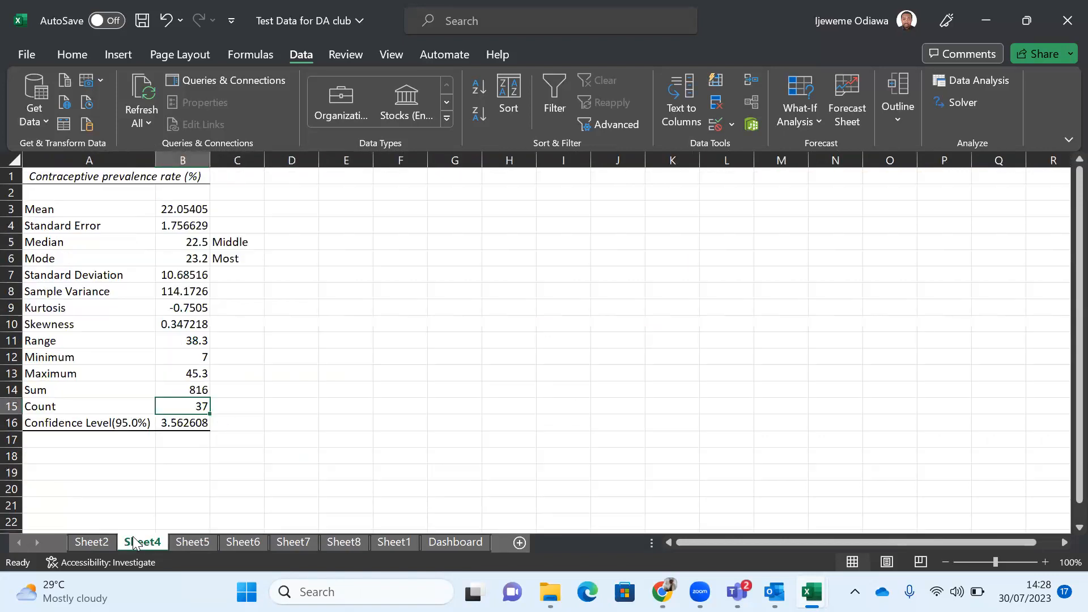
click(230, 543)
click(198, 547)
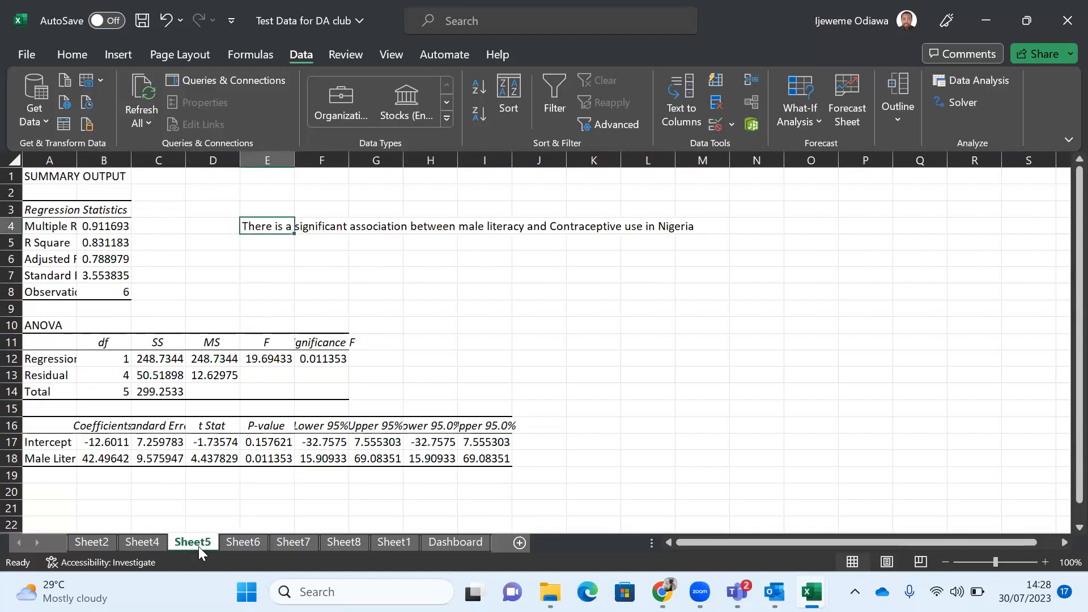
Step: Examine how the contraceptive prevalence, male literacy and female literacy columns in Sheet1's zone table relate to one another
click(392, 543)
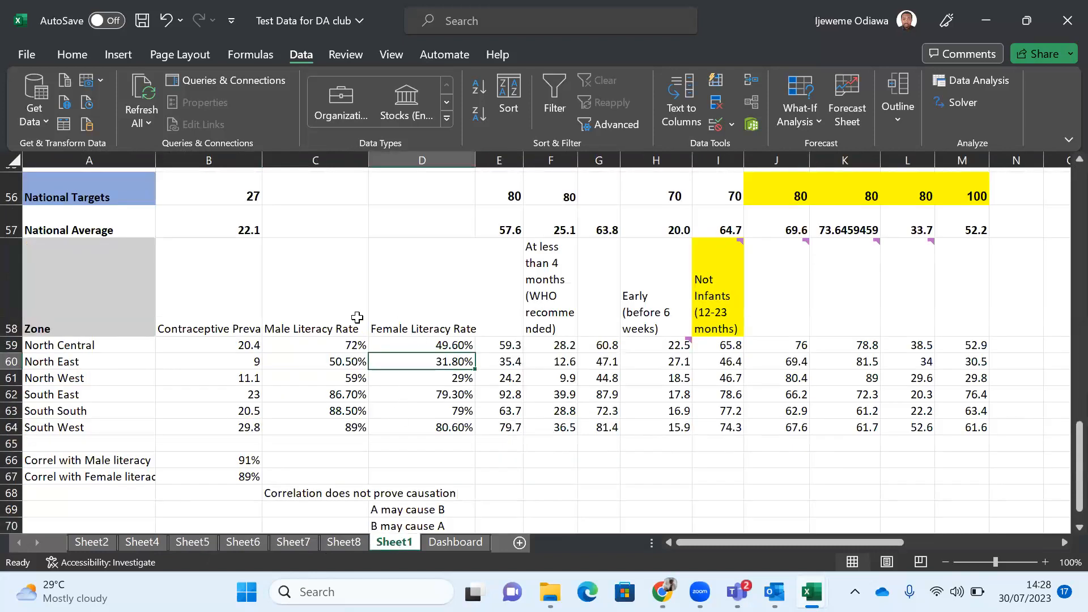
click(291, 312)
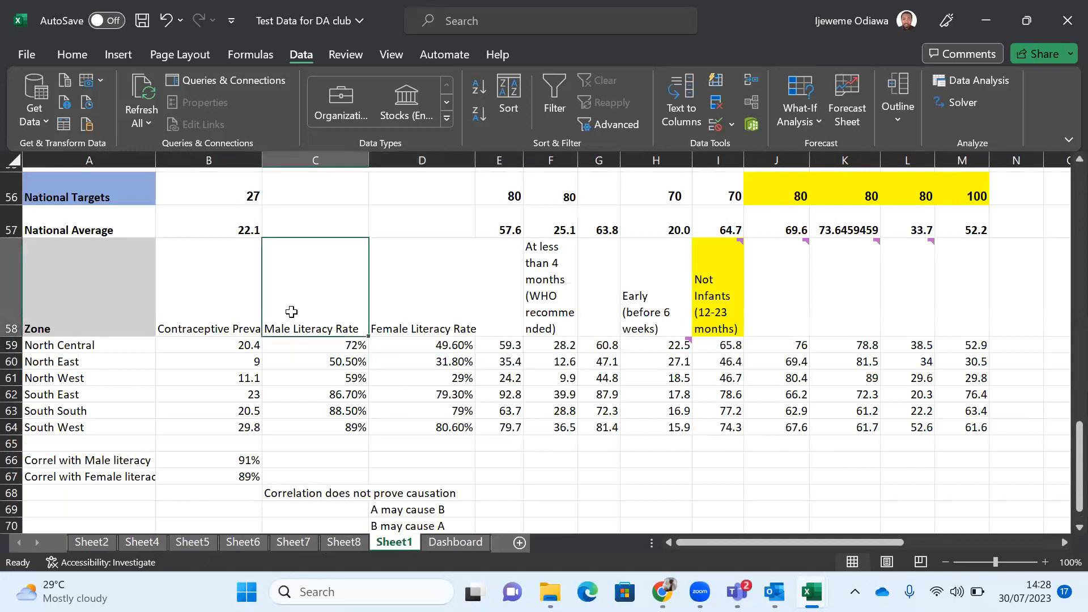
click(202, 319)
click(320, 309)
click(202, 295)
click(317, 291)
click(421, 287)
click(321, 273)
scroll(331, 397, down, 1)
scroll(333, 385, up, 2)
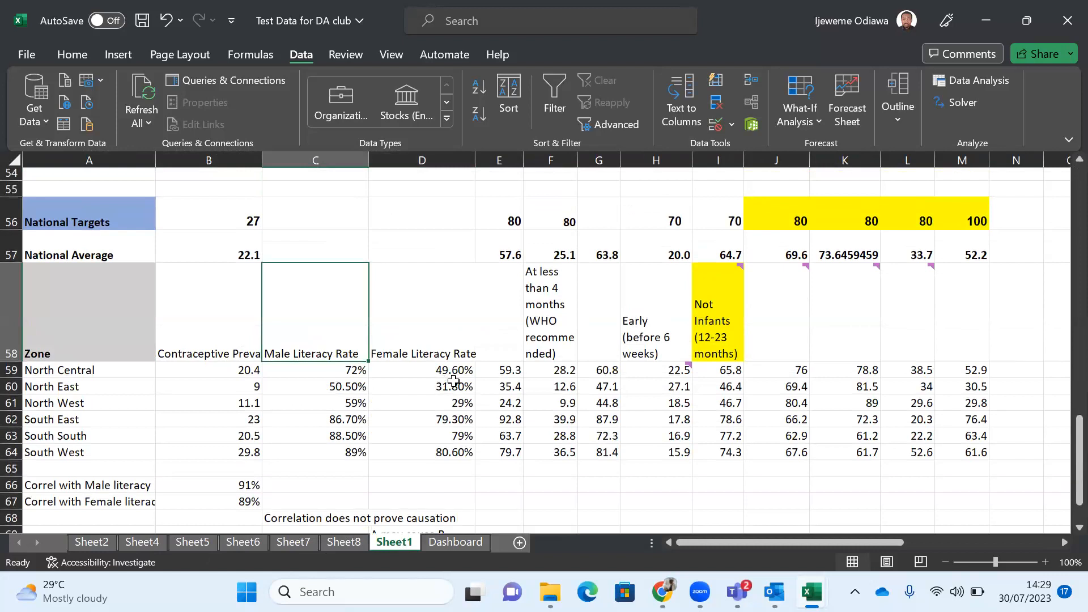
Step: Delete Sheet8, the duplicate combined regression output, and confirm its permanent removal
click(346, 545)
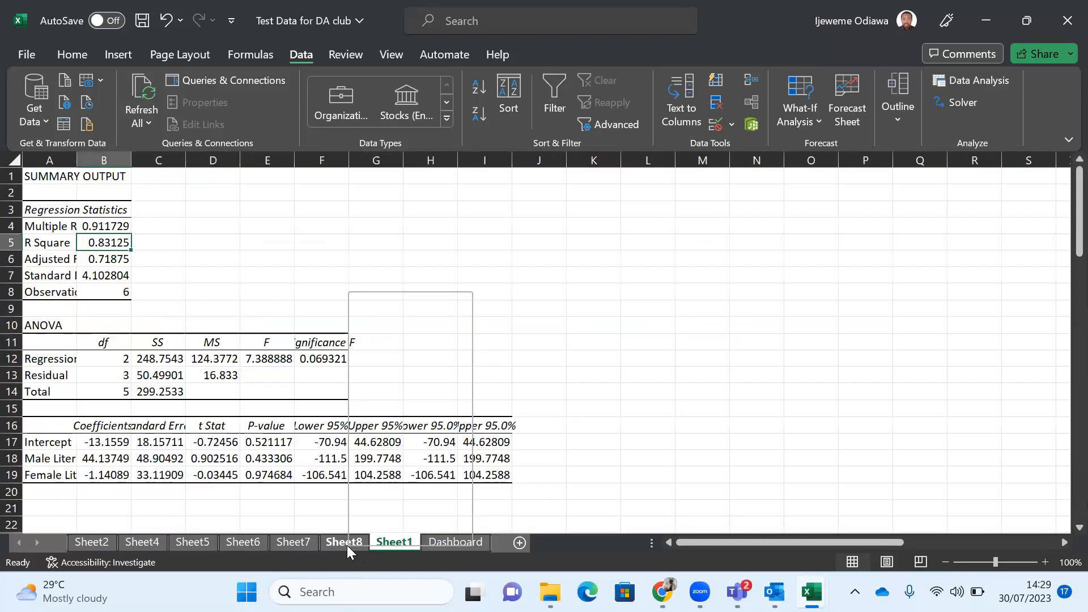
right_click(347, 545)
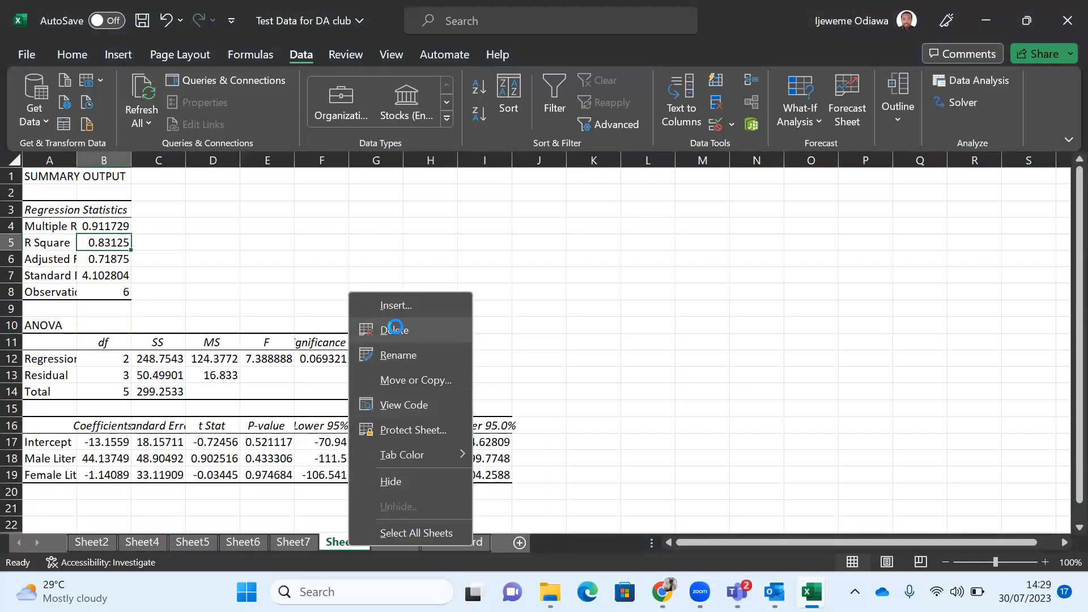
click(395, 332)
click(513, 341)
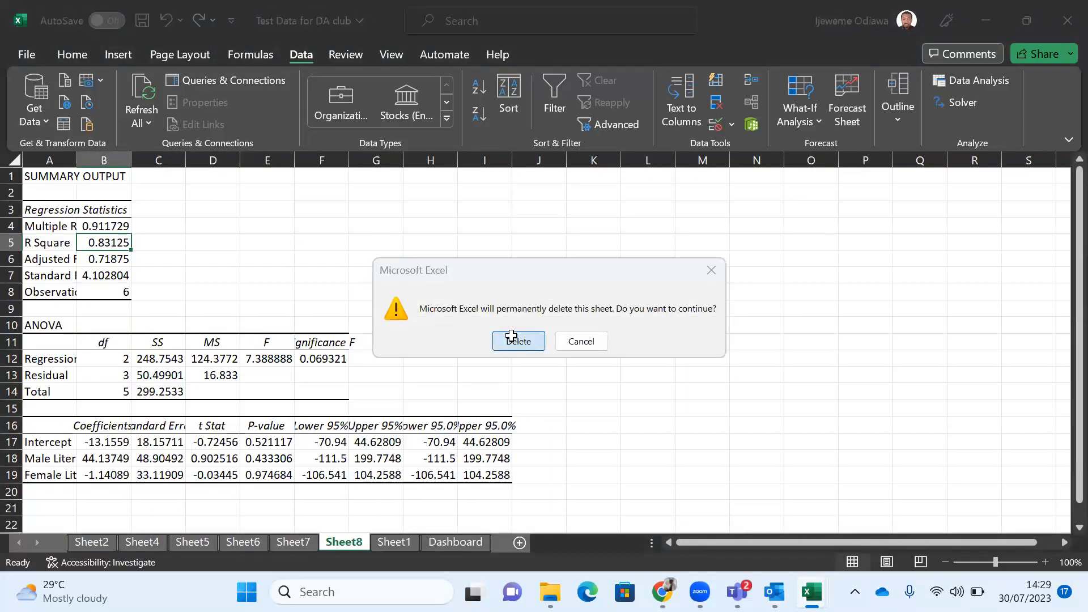
Step: Review the combined regression on Sheet7 and compare the male and female literacy rate columns in Sheet1's zone table
click(295, 544)
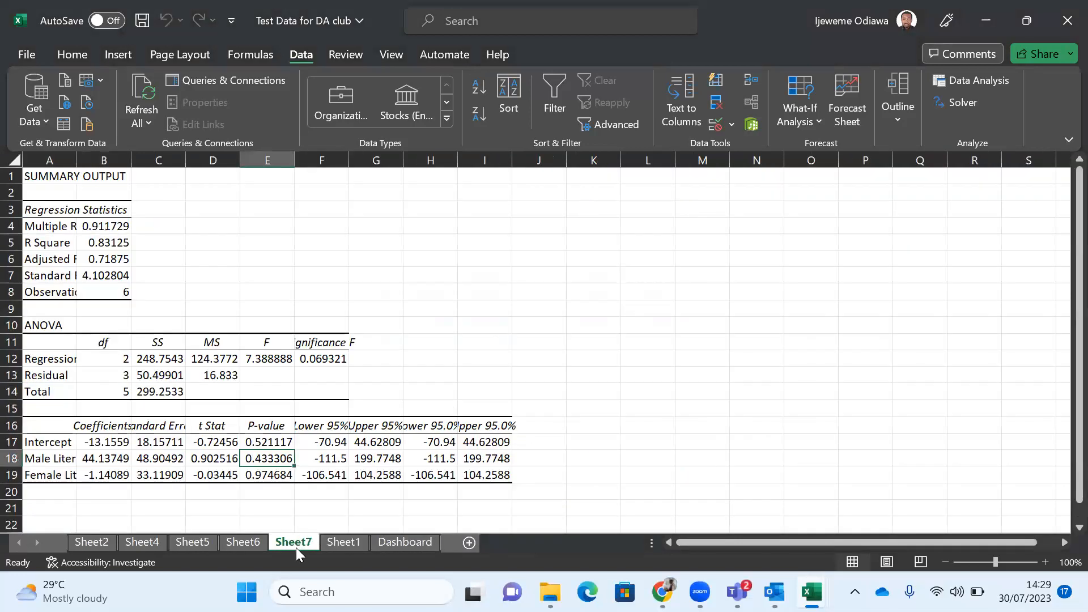
click(337, 543)
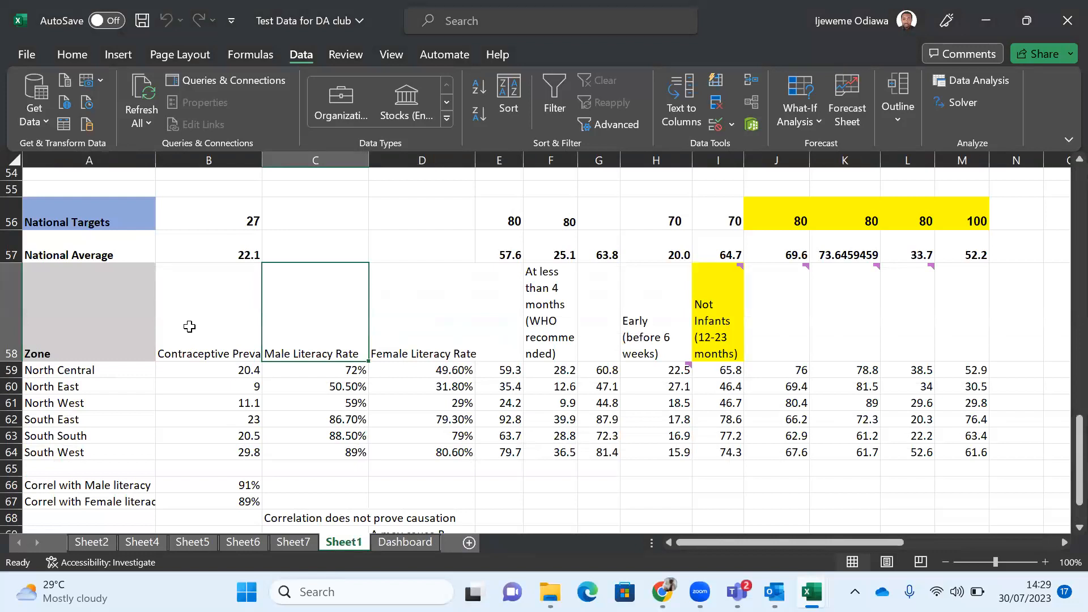
click(419, 331)
click(317, 316)
click(435, 318)
click(323, 301)
click(424, 314)
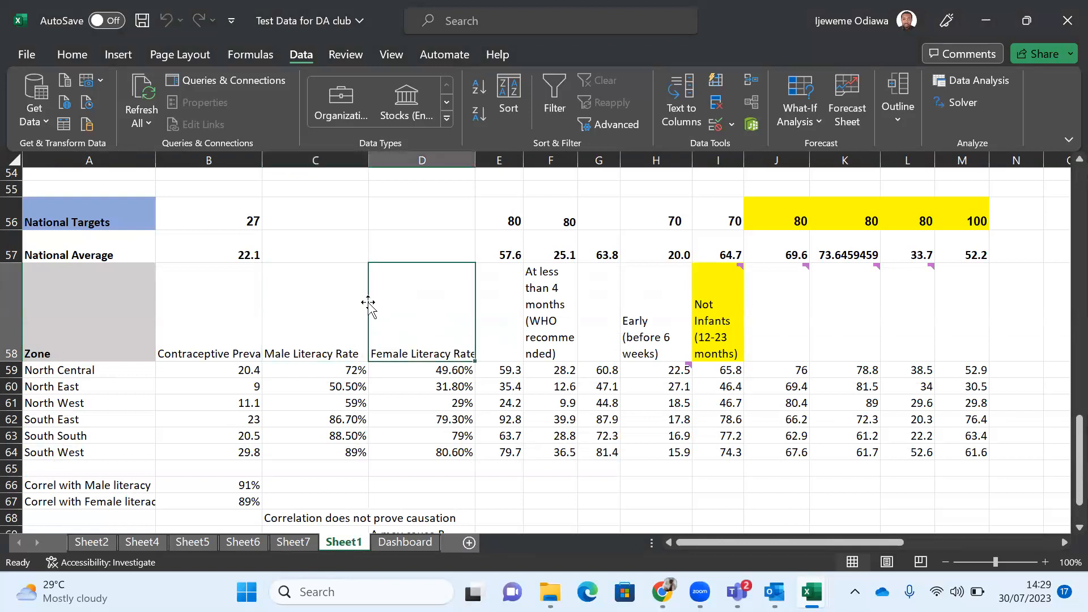
click(339, 305)
click(421, 307)
click(314, 304)
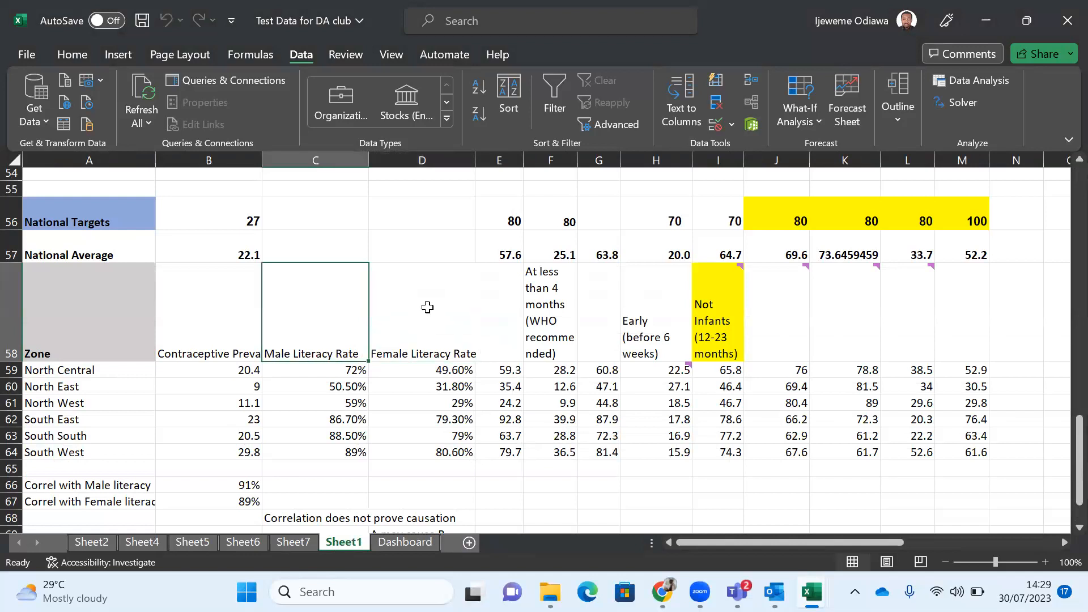
click(428, 307)
scroll(482, 447, down, 1)
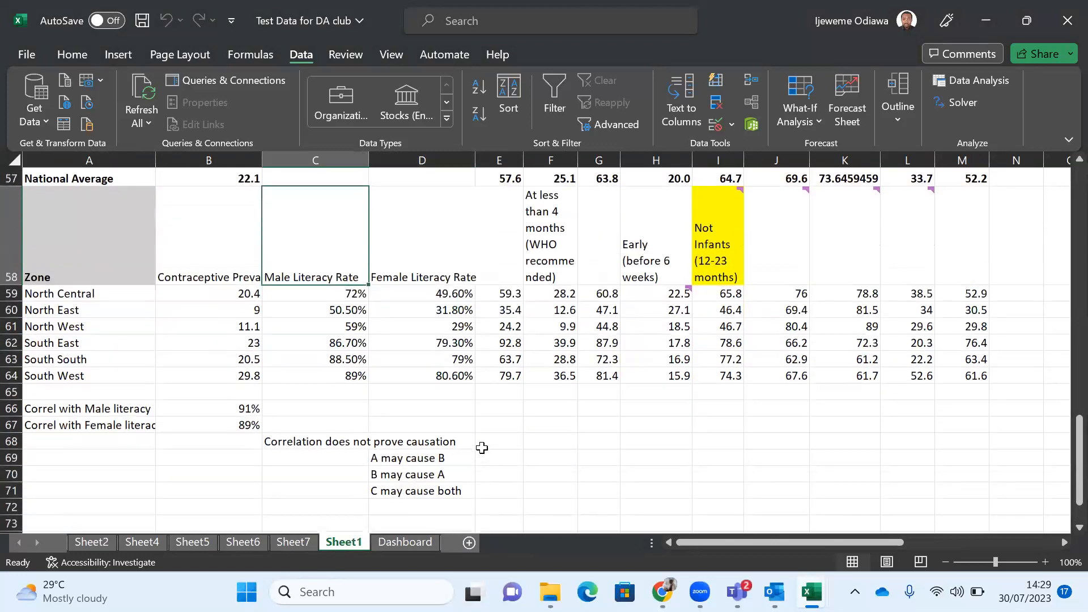
scroll(482, 447, up, 1)
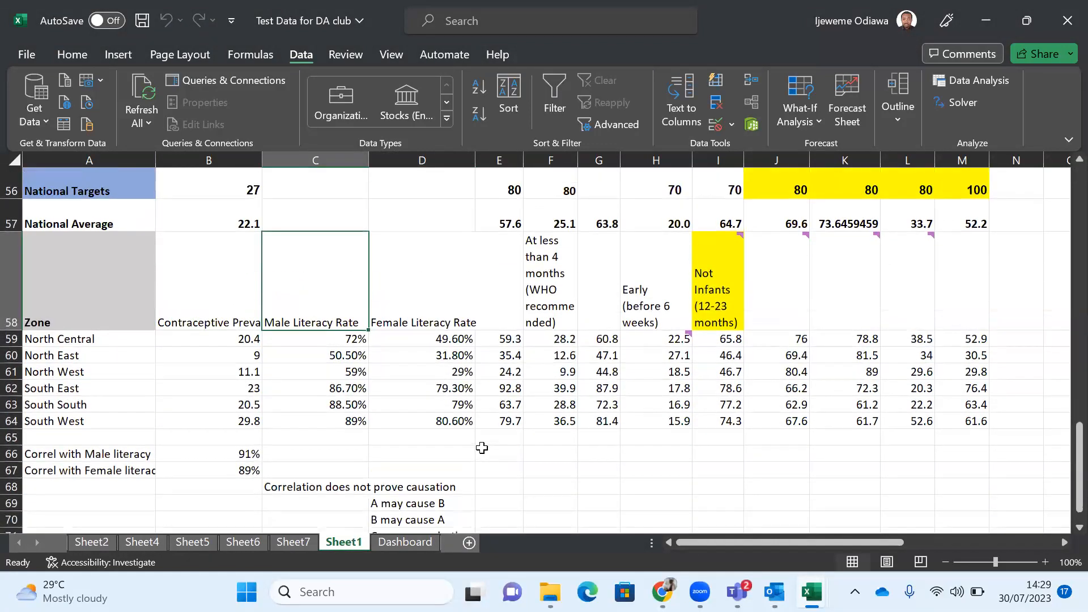
Step: Examine the diagnostic analytics question and its regression and correlation entries in the analytics notes beside Sheet1's state table
scroll(482, 448, up, 11)
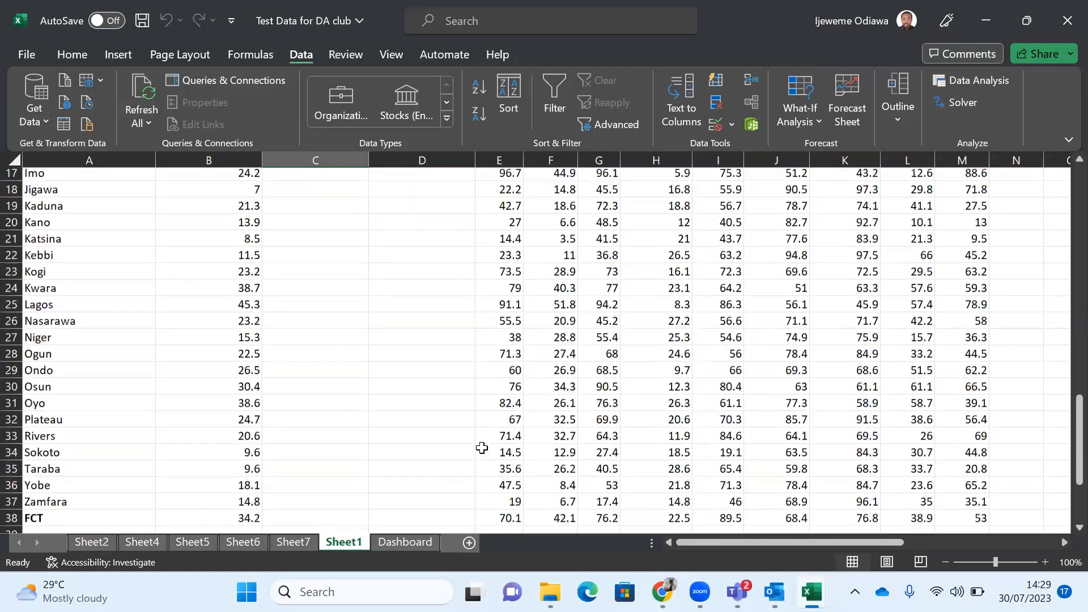
scroll(481, 447, up, 6)
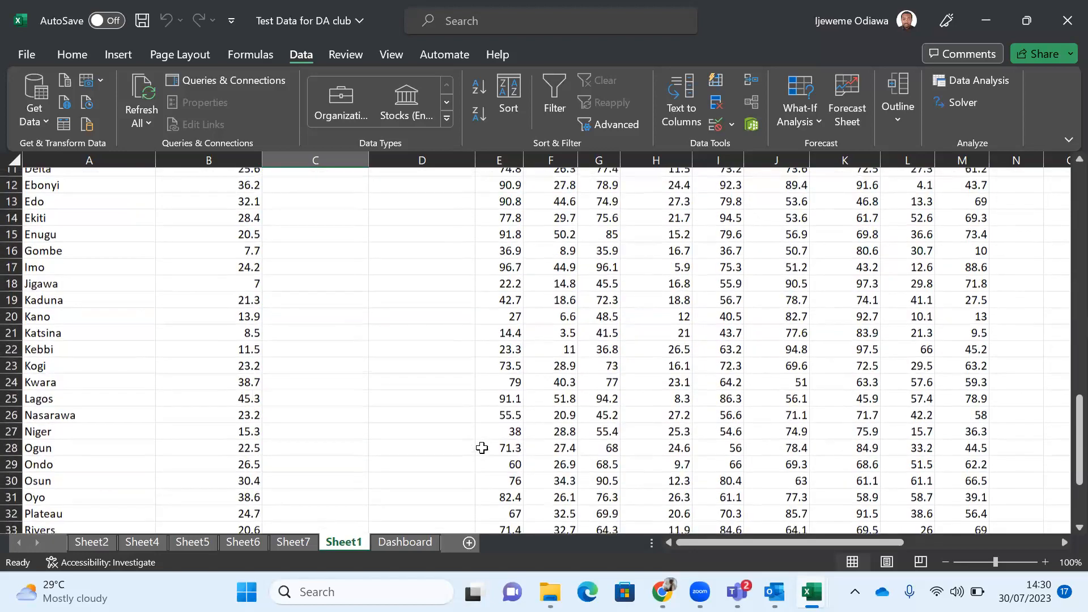
scroll(481, 447, up, 2)
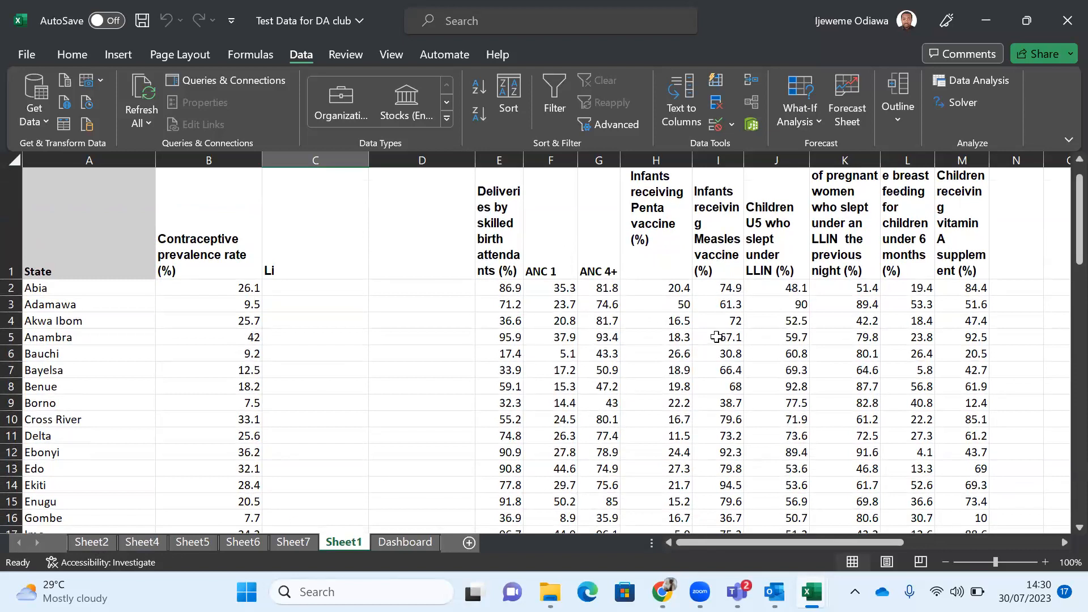
scroll(717, 337, right, 3)
scroll(717, 336, right, 5)
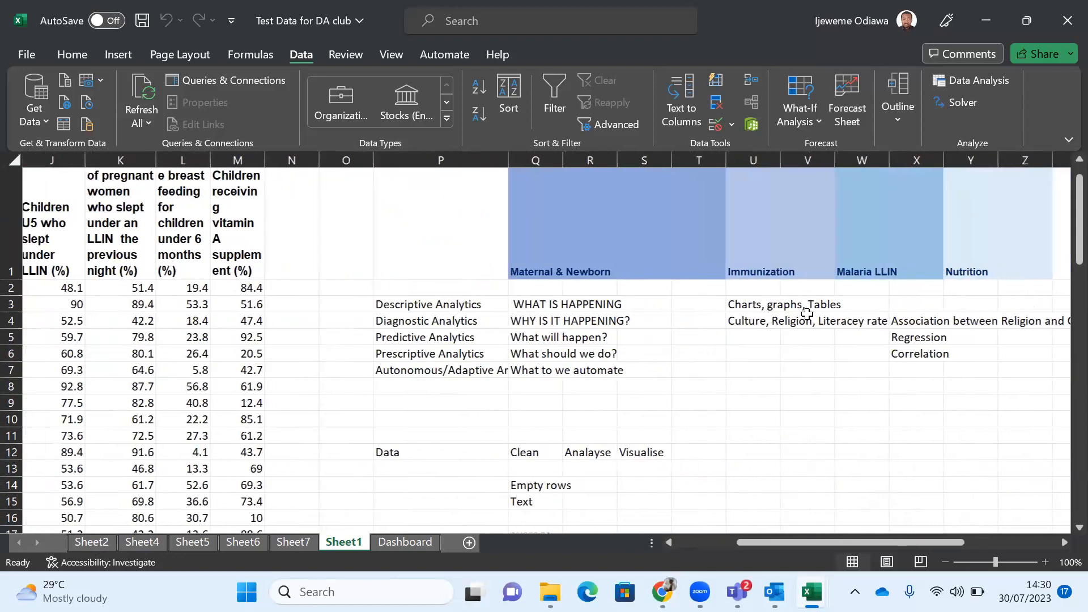
scroll(629, 349, right, 1)
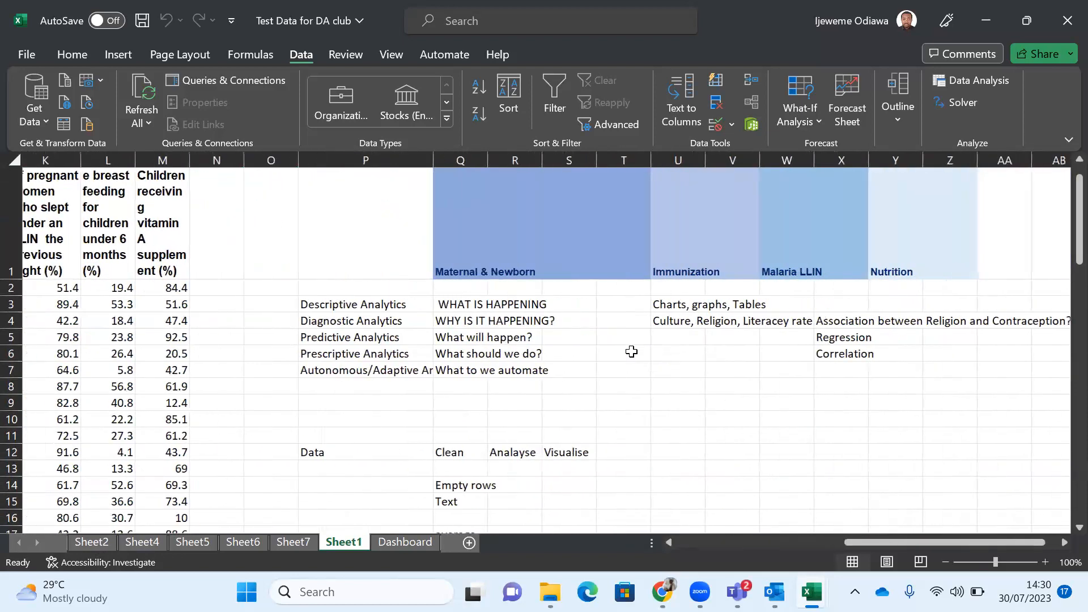
click(458, 319)
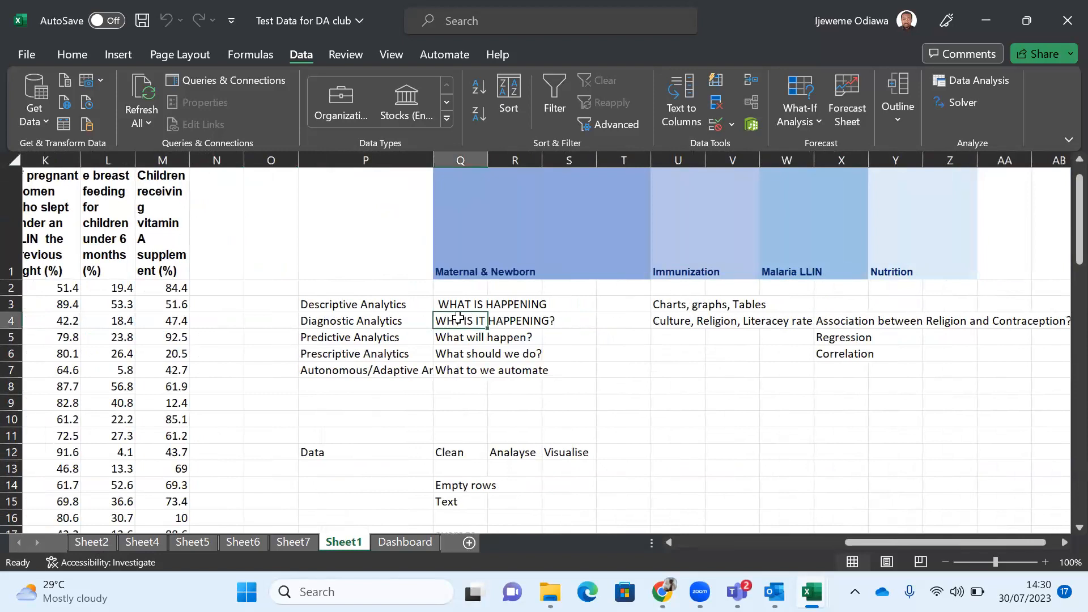
click(844, 335)
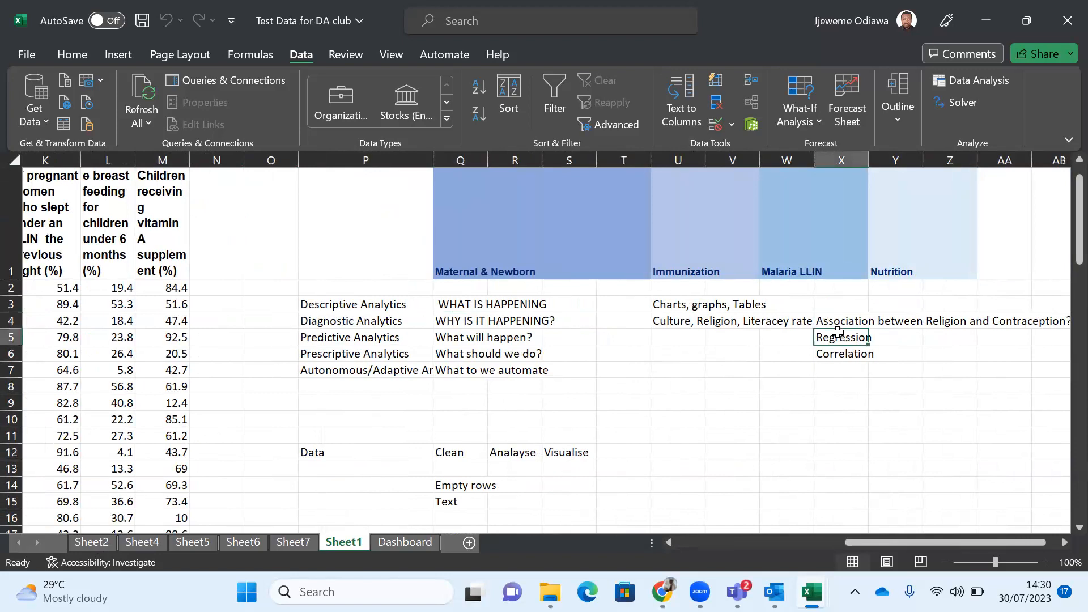
click(851, 355)
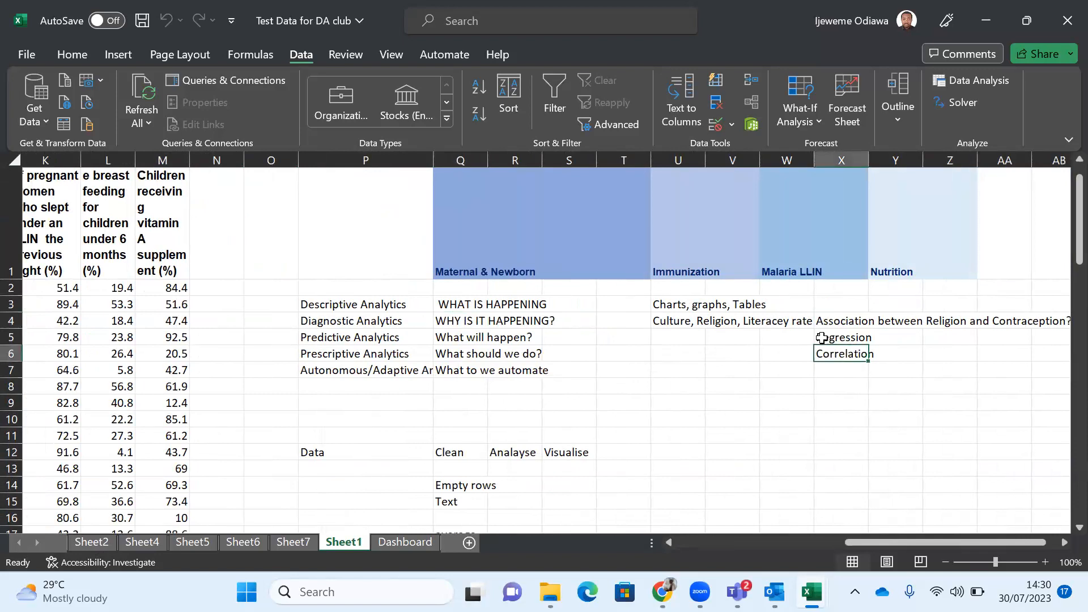
click(823, 337)
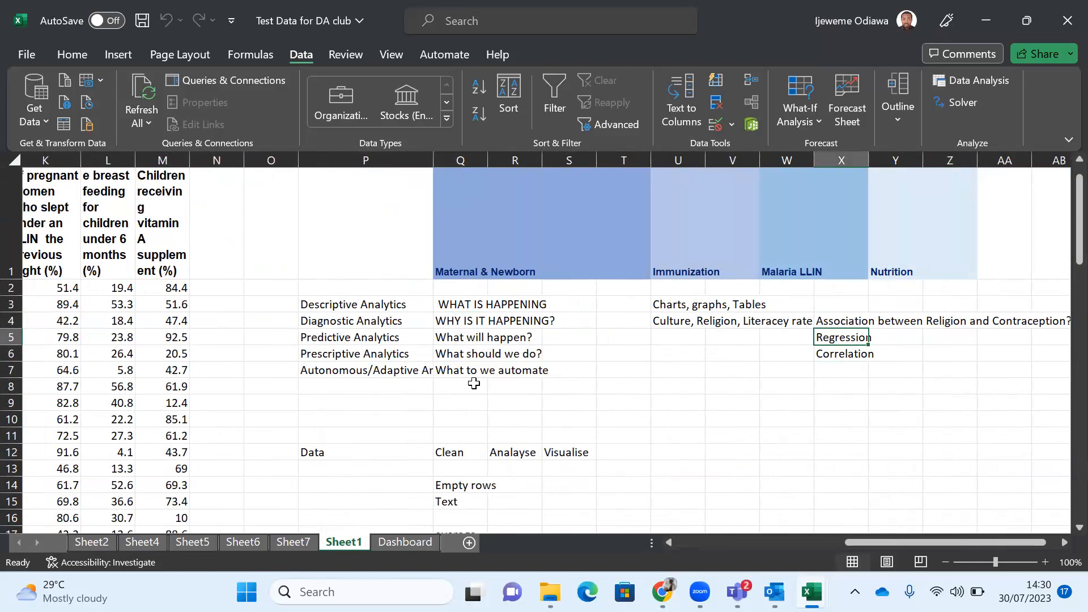
Step: Read through Sheet1's list of analytics types and the notes on cleaning, analysing and visualising data
scroll(473, 383, left, 8)
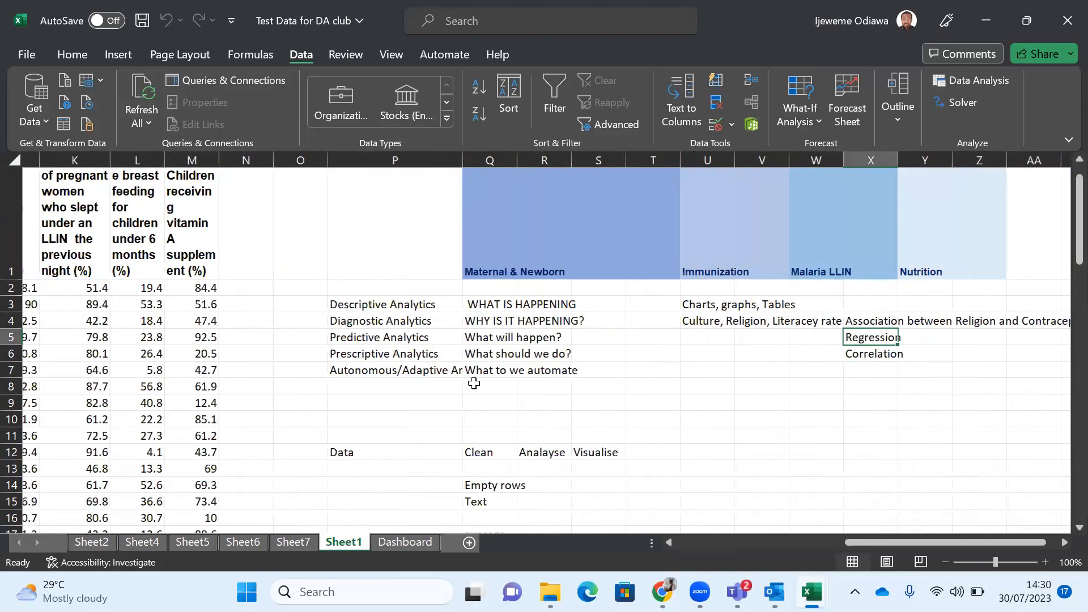
scroll(474, 384, left, 3)
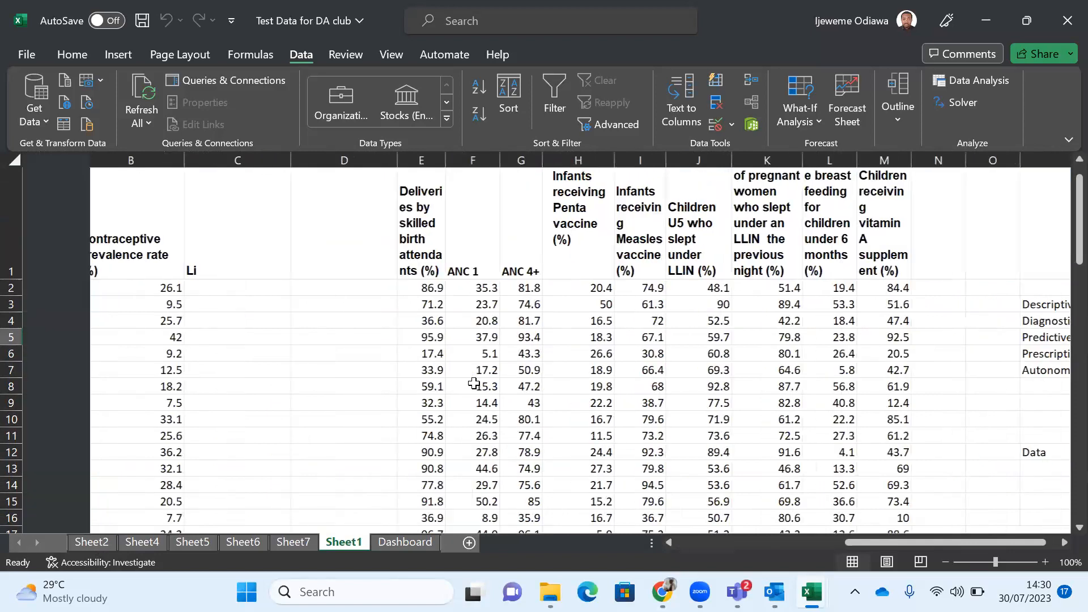
scroll(473, 383, down, 4)
scroll(474, 384, up, 4)
scroll(474, 384, right, 16)
scroll(474, 383, left, 2)
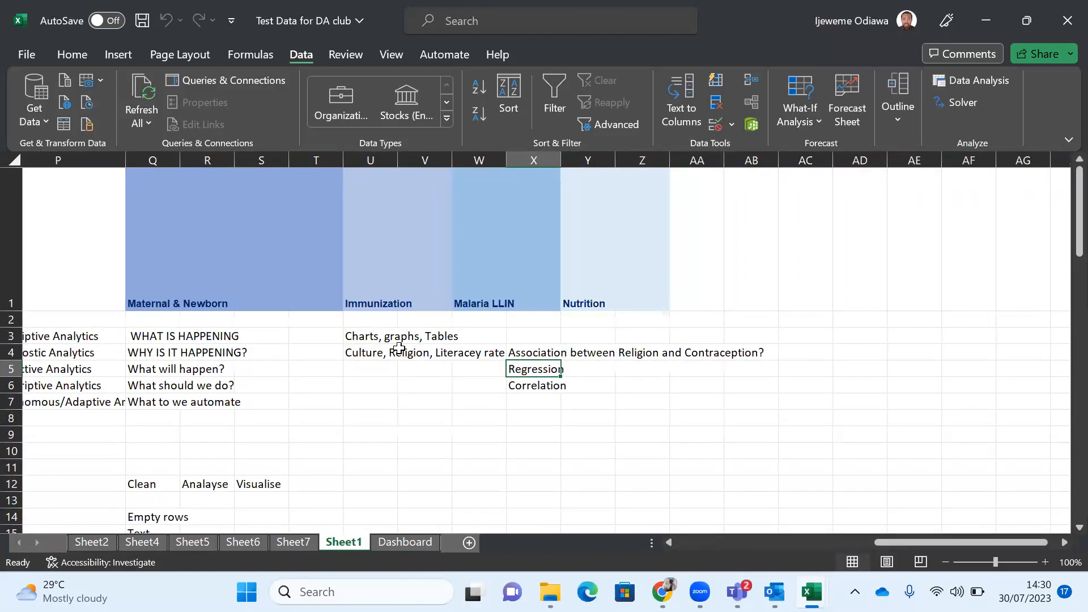
scroll(400, 348, left, 3)
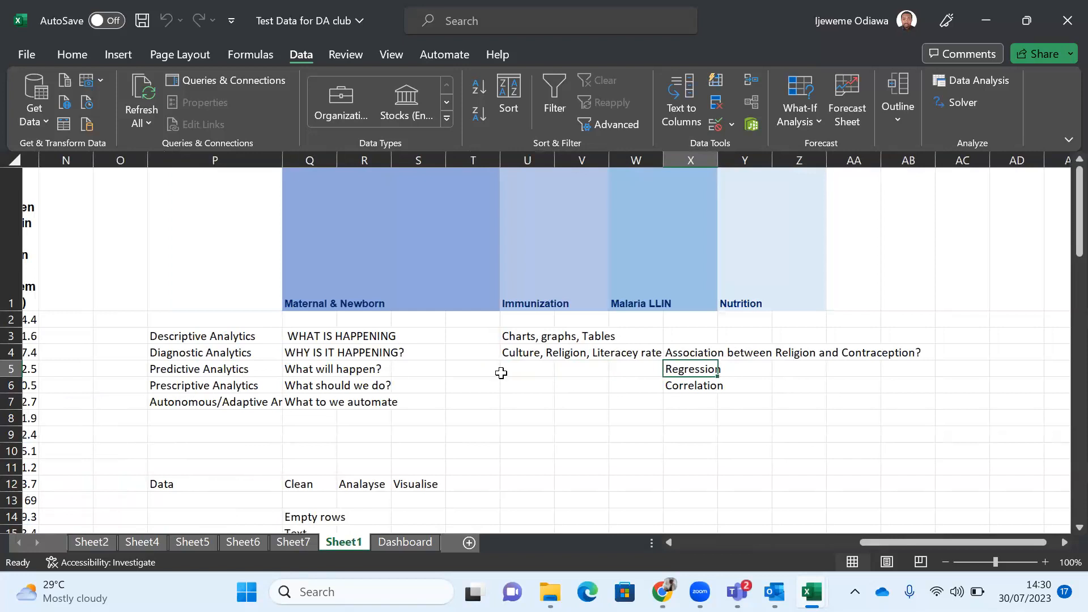
scroll(501, 373, down, 1)
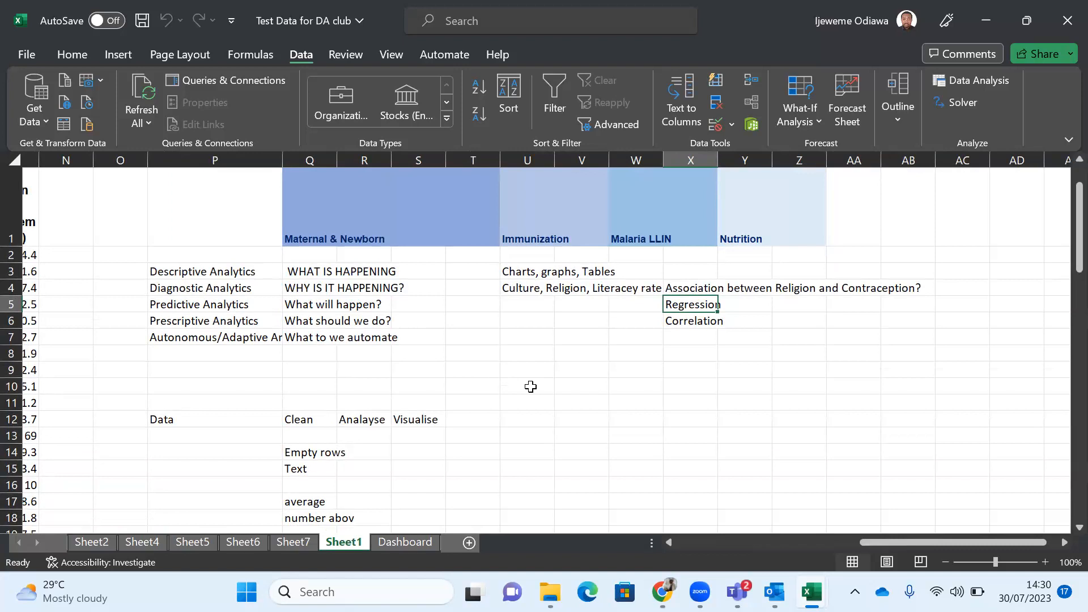
scroll(530, 386, down, 1)
scroll(531, 386, up, 2)
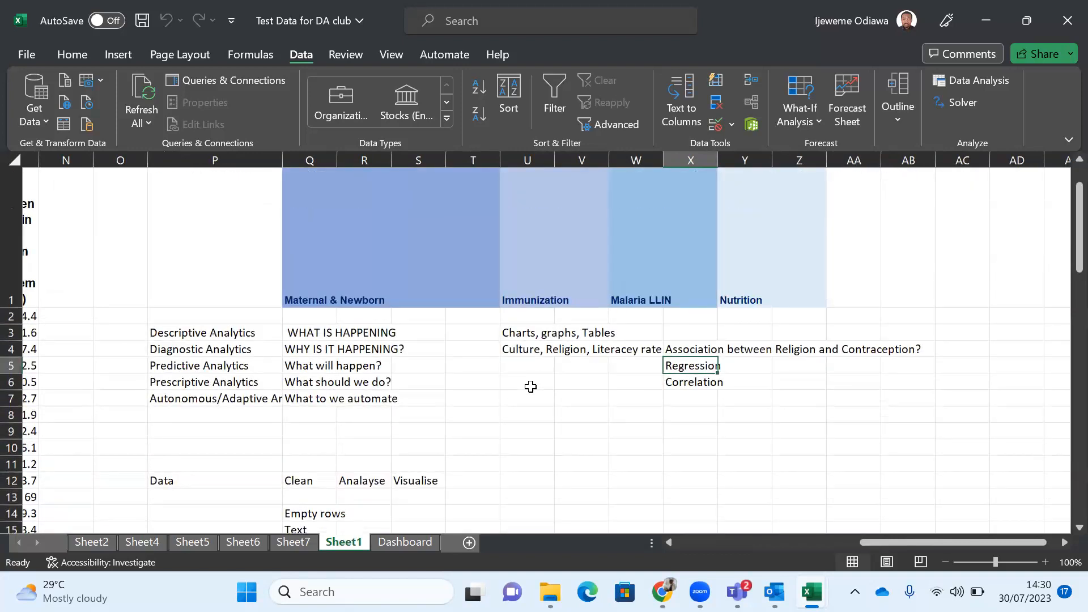
scroll(530, 386, down, 3)
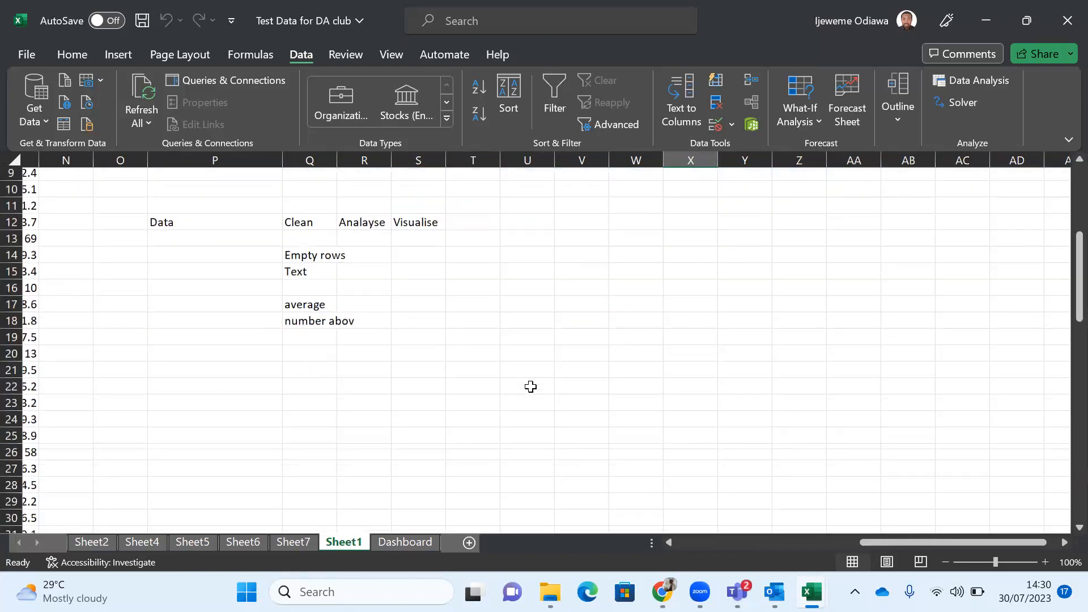
Step: Return to Sheet1's zone table and weigh male literacy against female literacy as factors in contraceptive prevalence
scroll(530, 386, left, 3)
scroll(530, 386, left, 10)
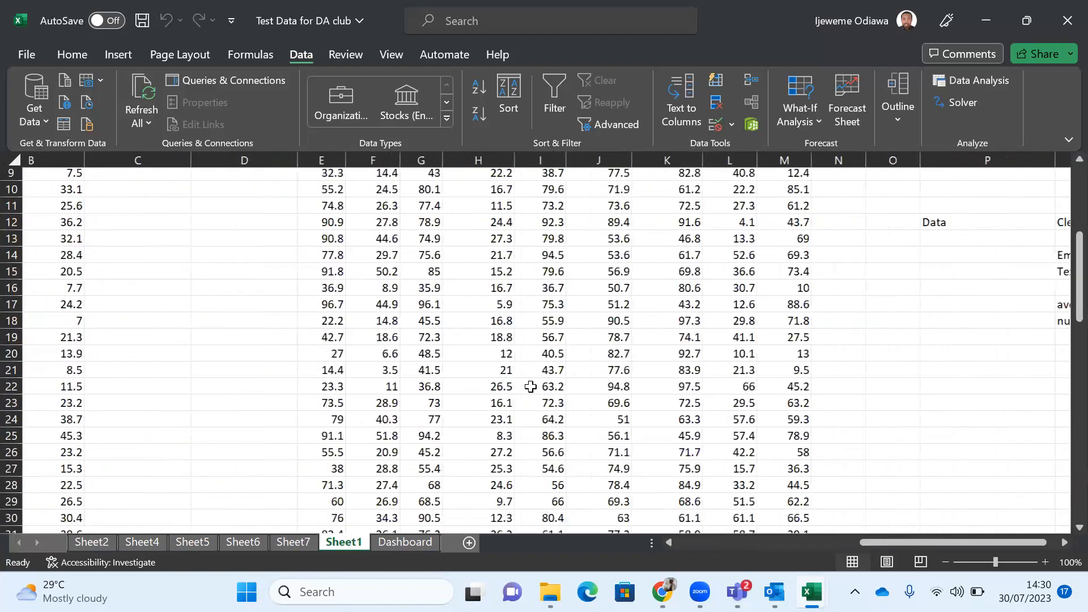
scroll(531, 387, down, 15)
scroll(531, 386, up, 2)
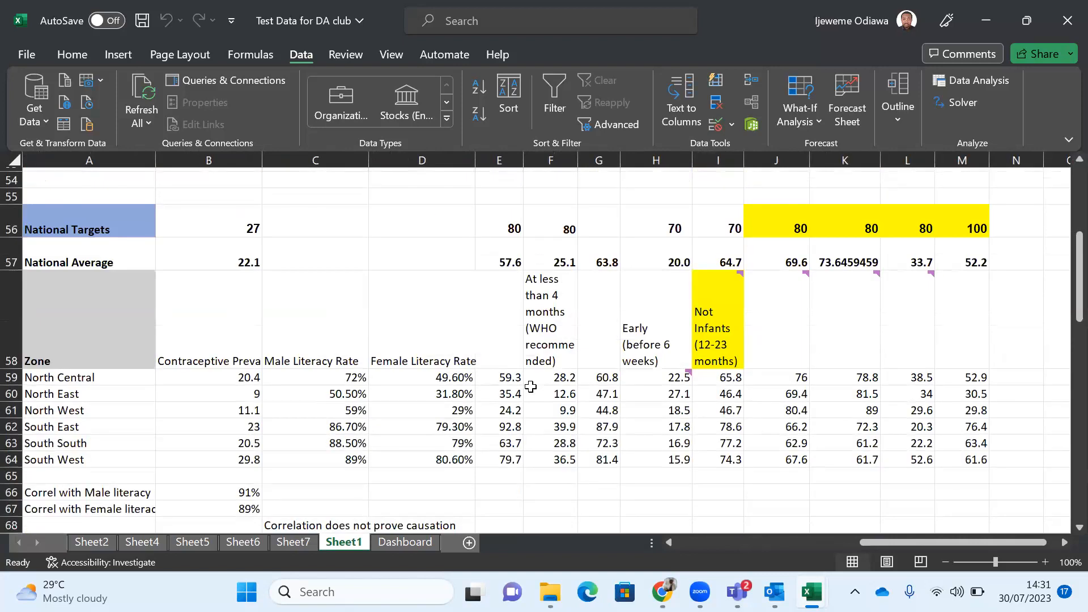
scroll(530, 387, down, 1)
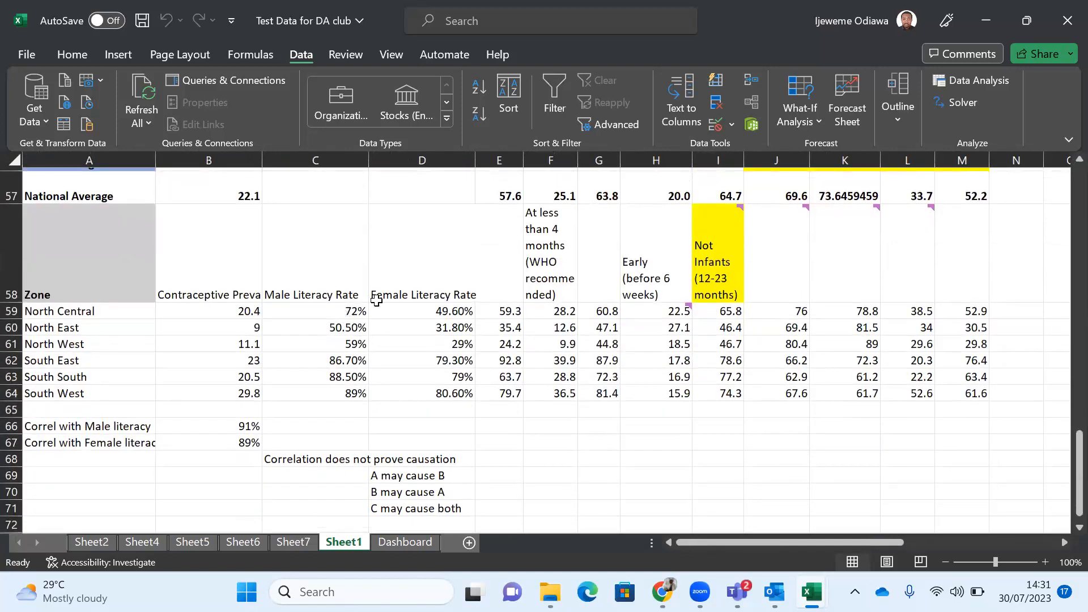
click(423, 284)
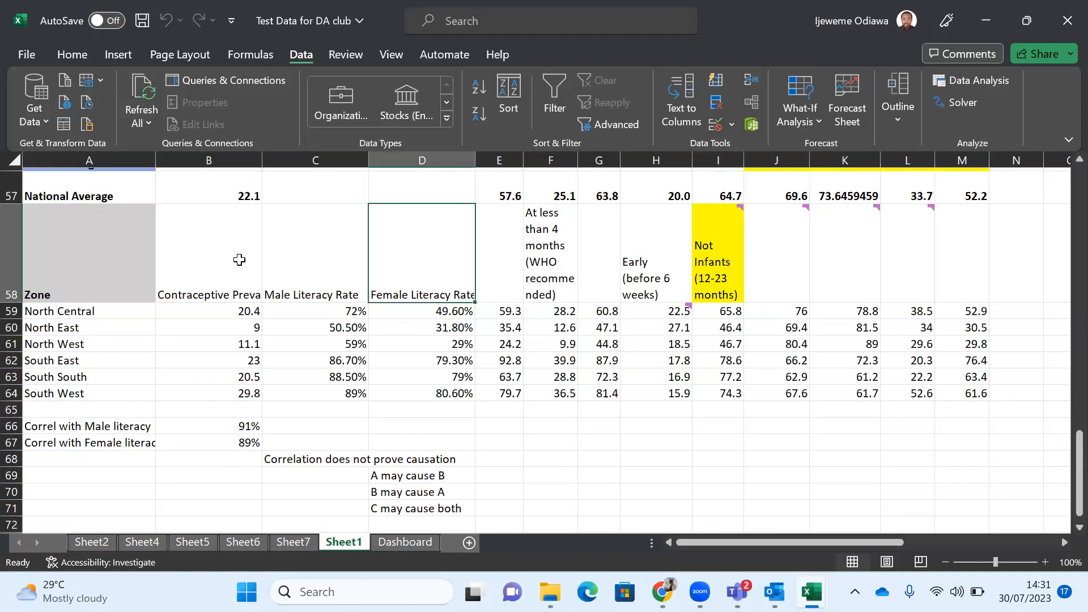
click(305, 263)
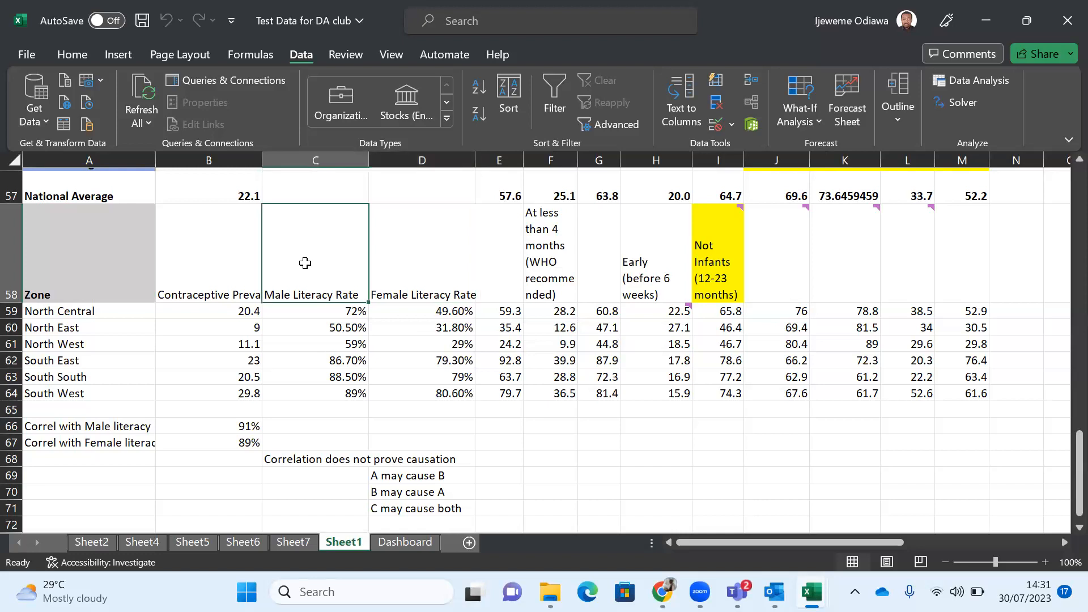
click(422, 263)
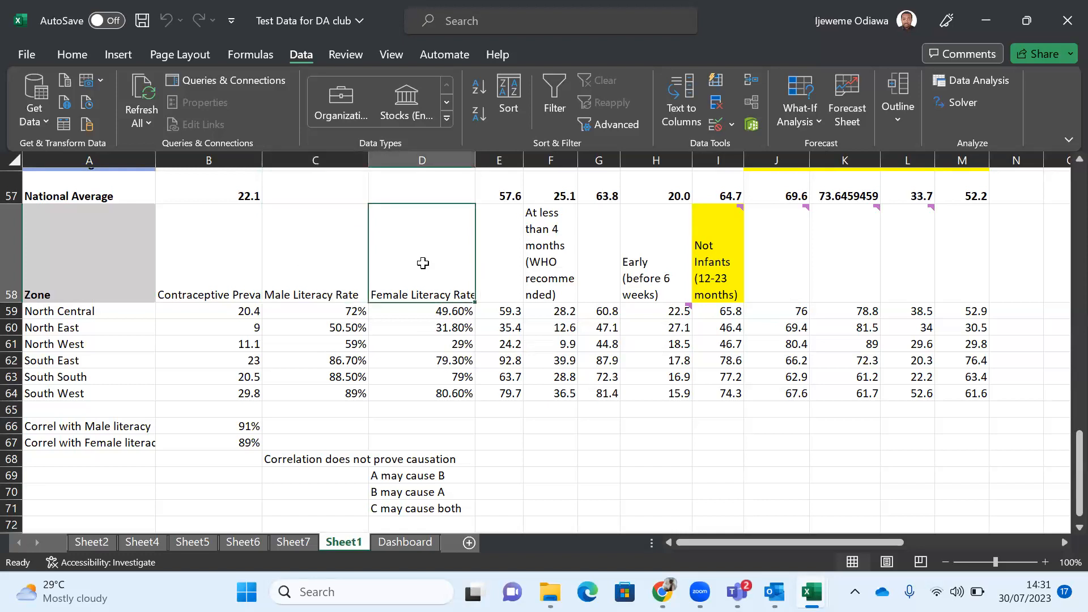
click(321, 256)
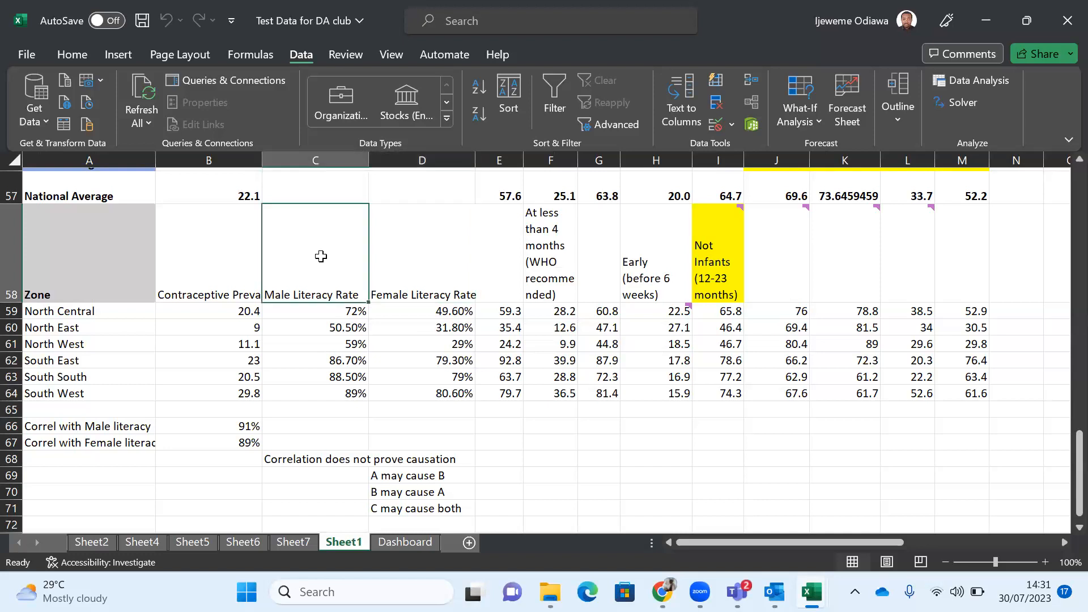
click(445, 259)
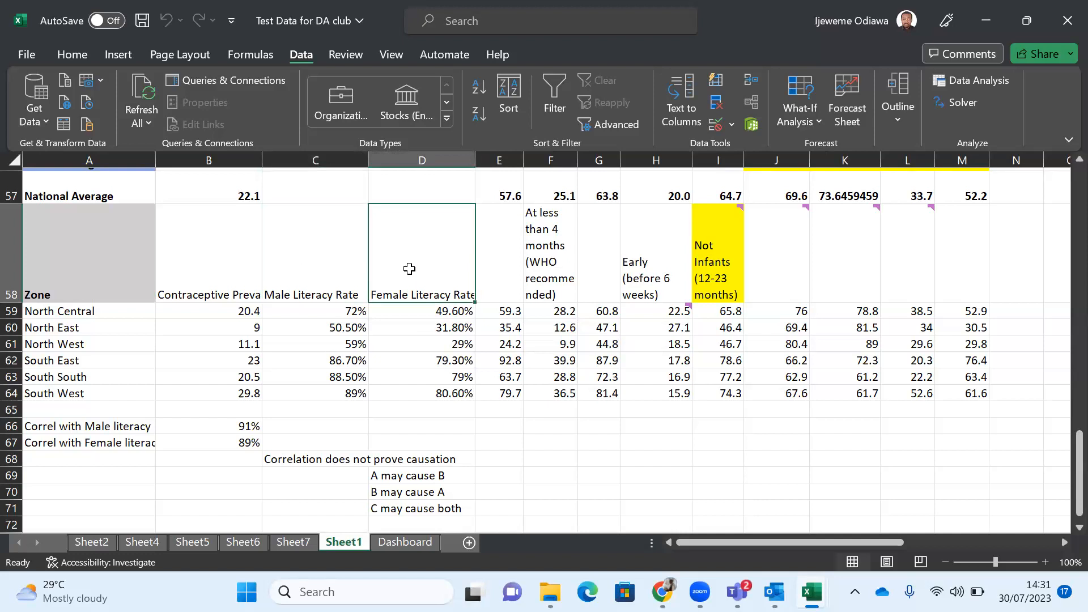
click(323, 258)
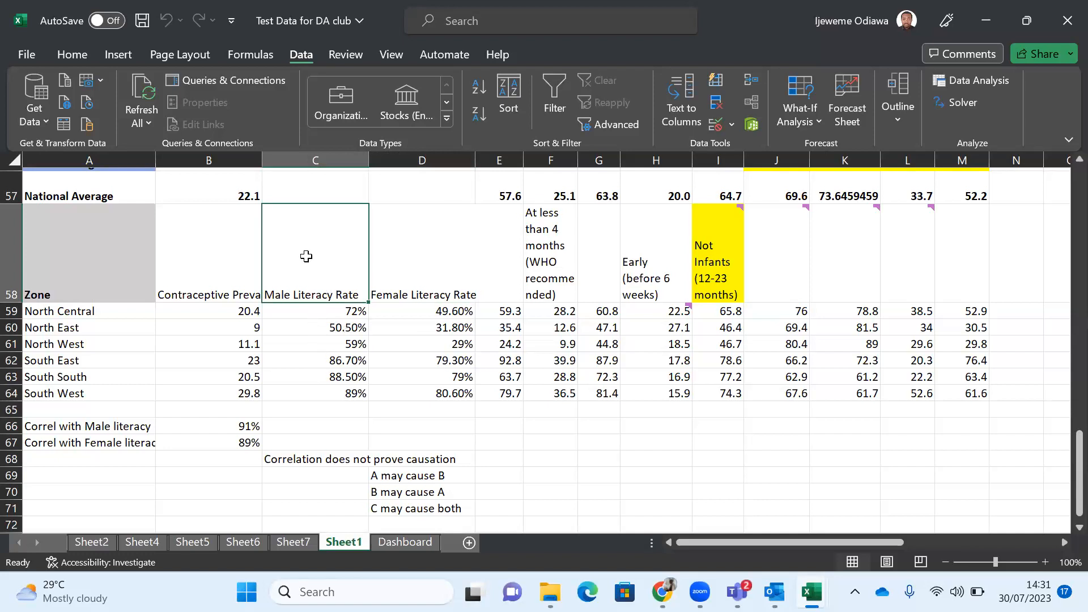
click(435, 280)
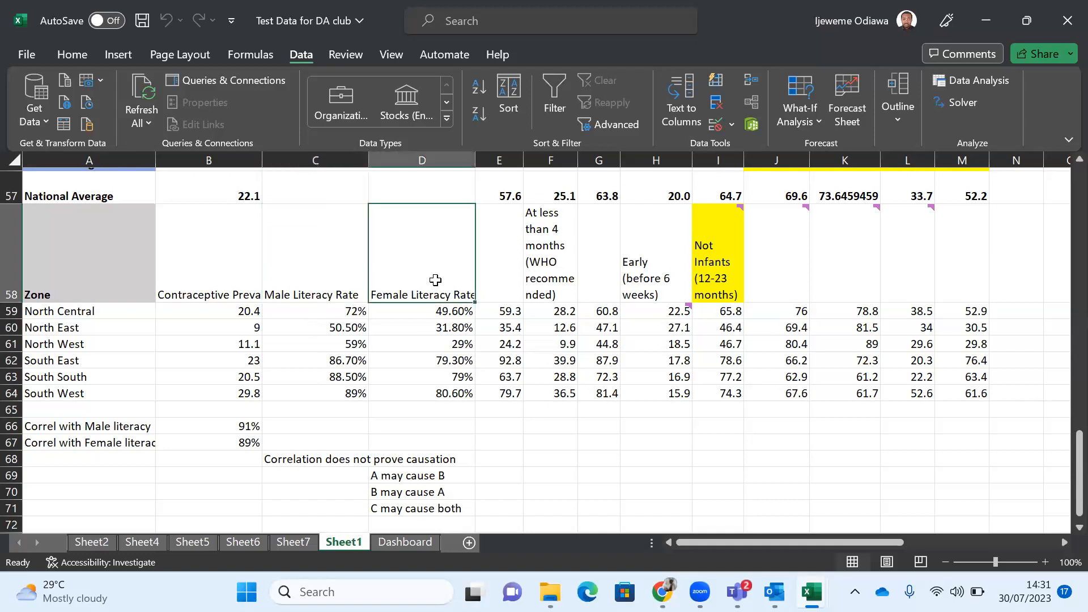
click(286, 238)
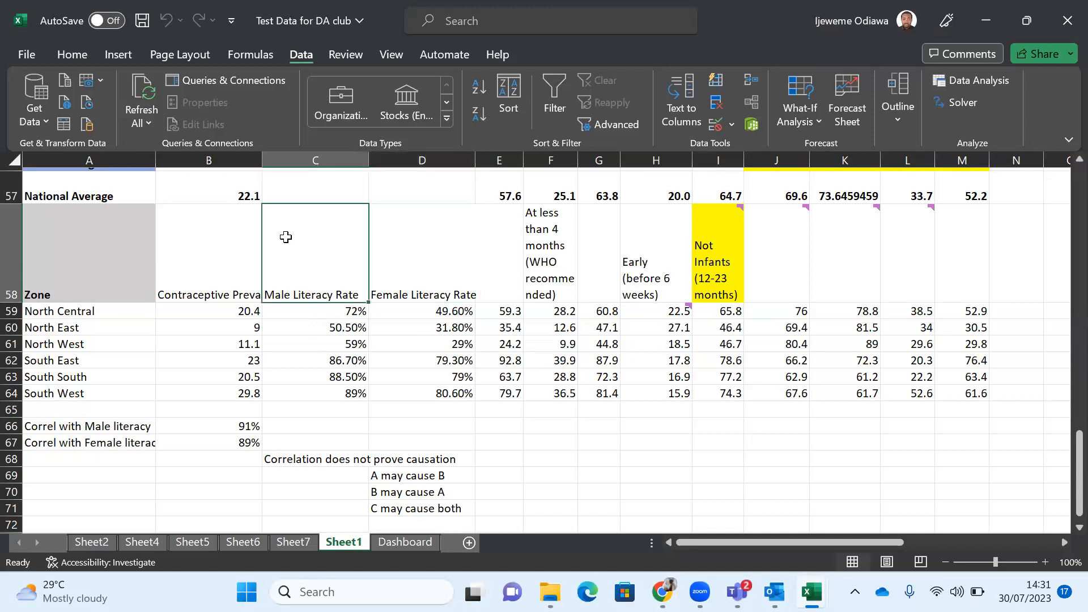
click(454, 231)
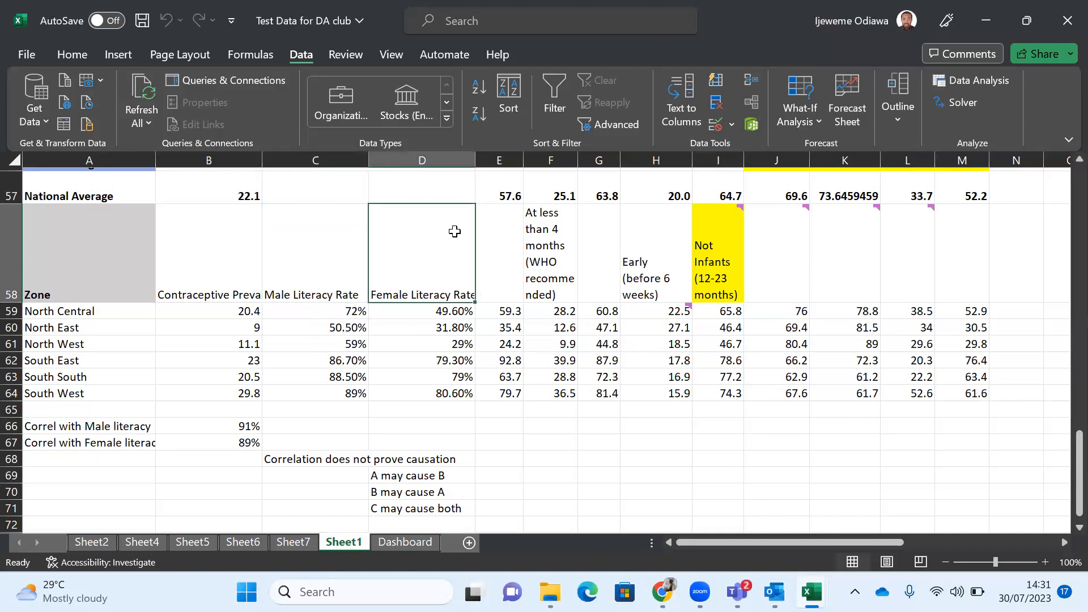
click(344, 232)
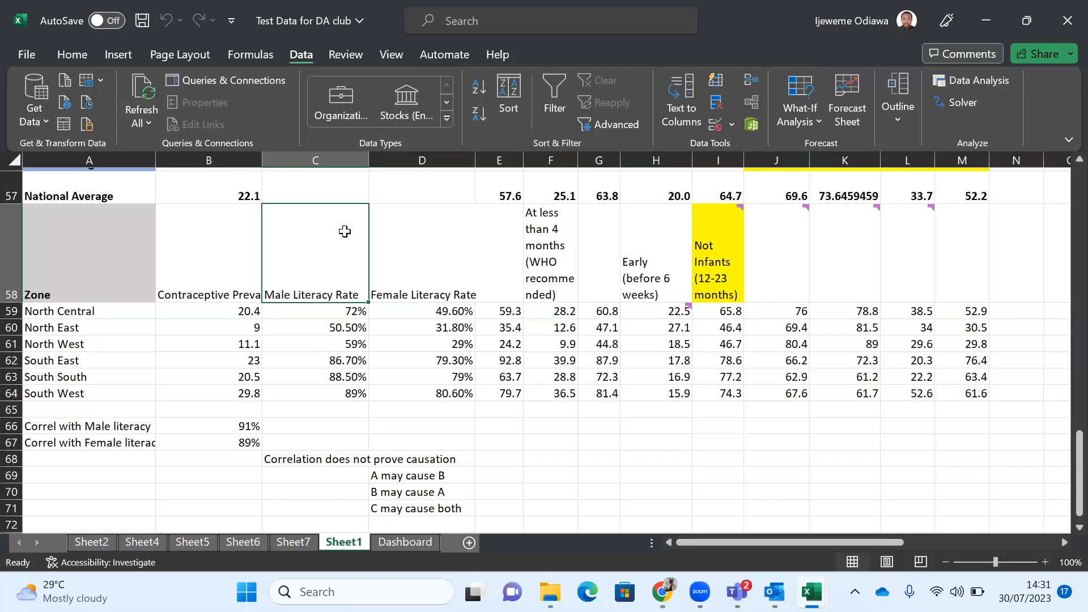
Step: Compare the contraceptive prevalence and male literacy rate columns in Sheet1's zone table to consider which one may drive the other
scroll(344, 231, up, 1)
scroll(344, 231, down, 1)
scroll(344, 231, up, 1)
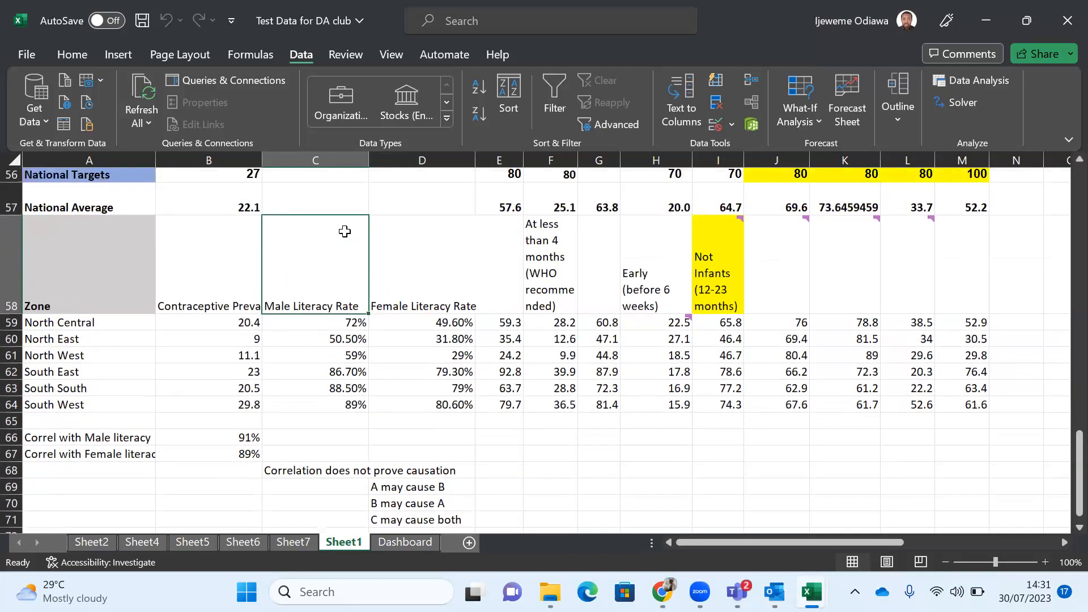
click(233, 276)
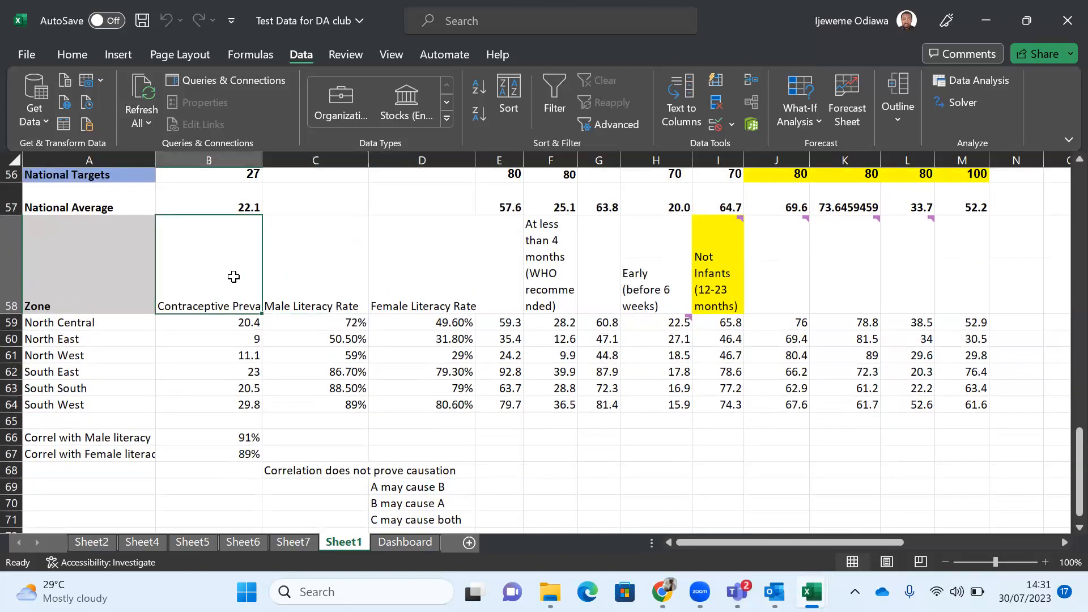
click(328, 257)
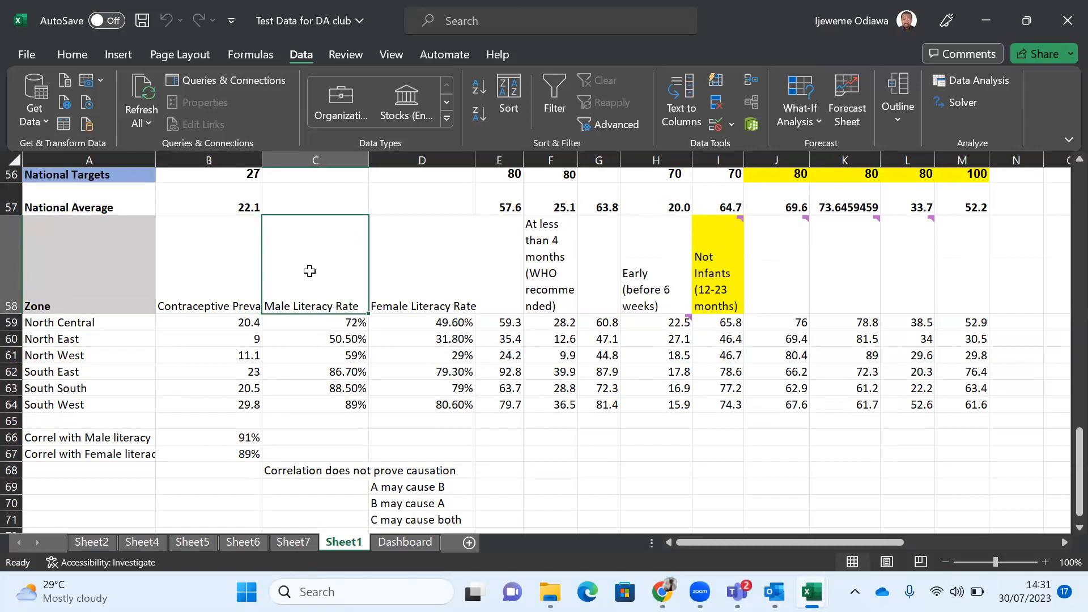
click(218, 266)
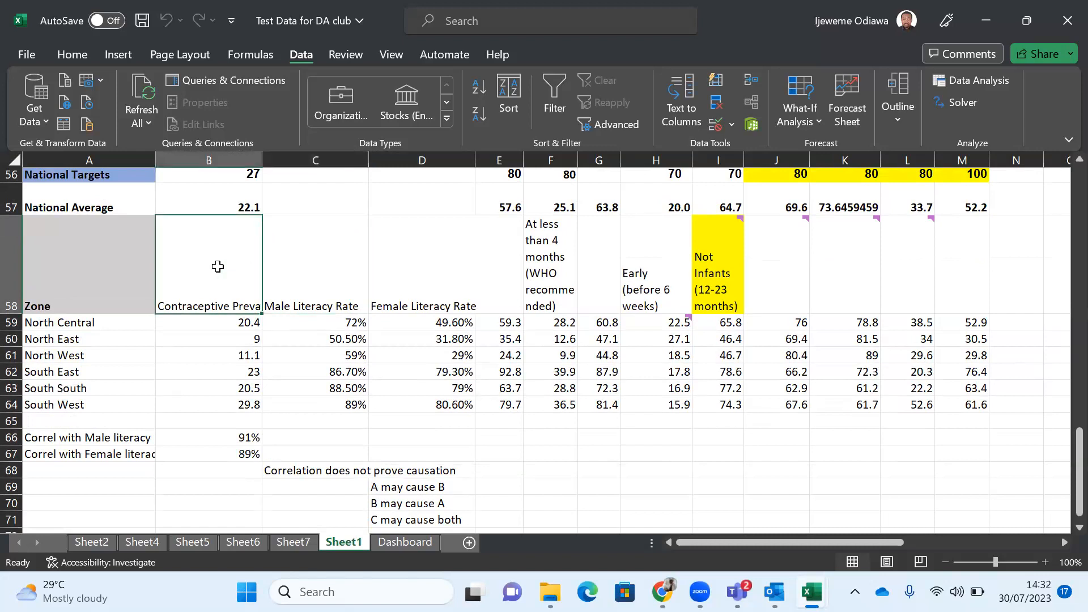
click(337, 270)
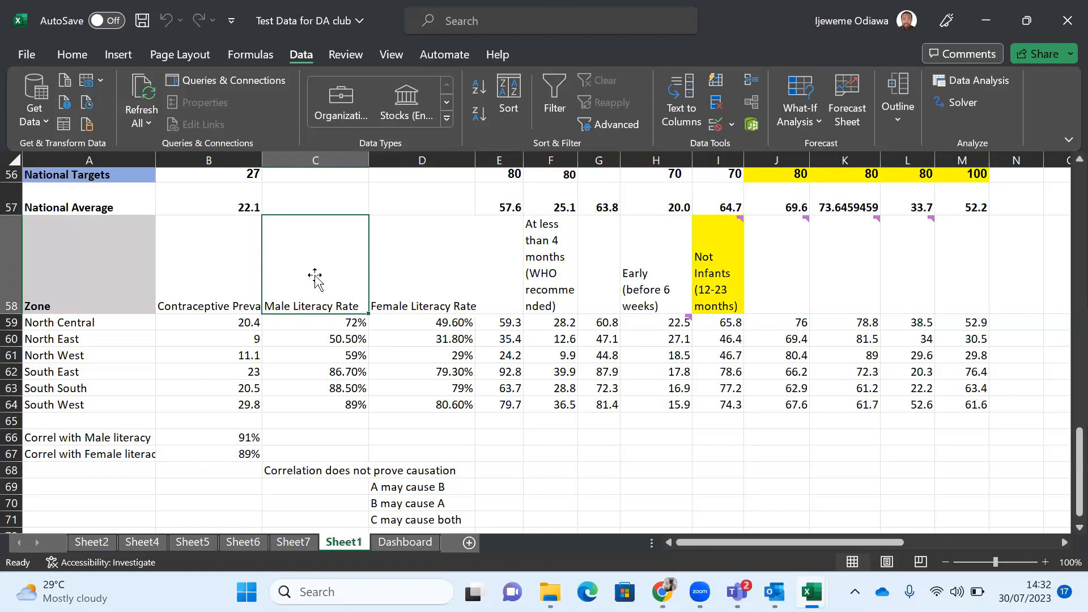
click(193, 263)
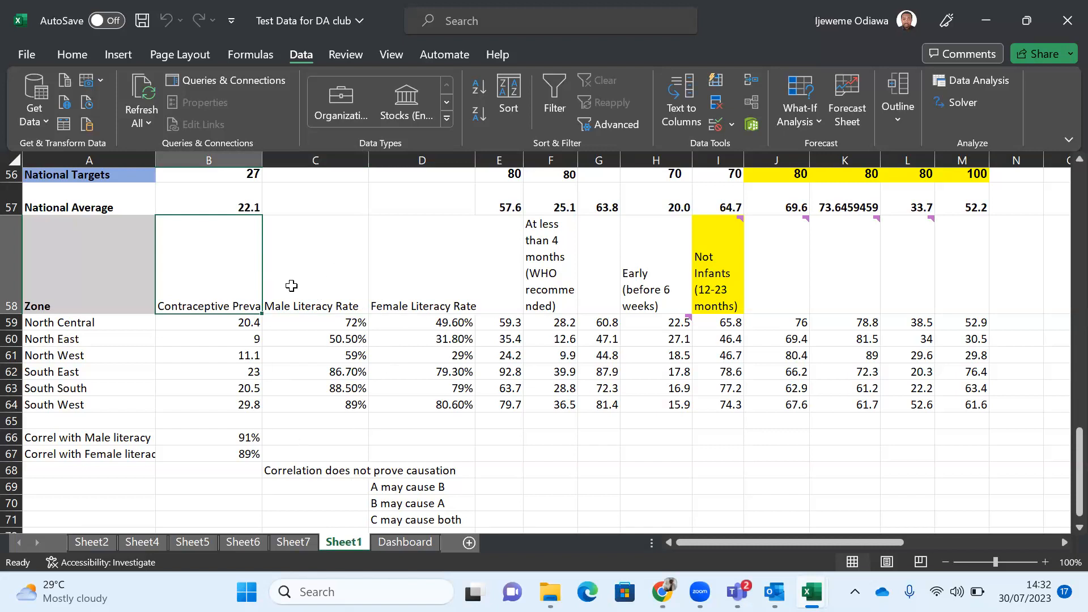
click(318, 283)
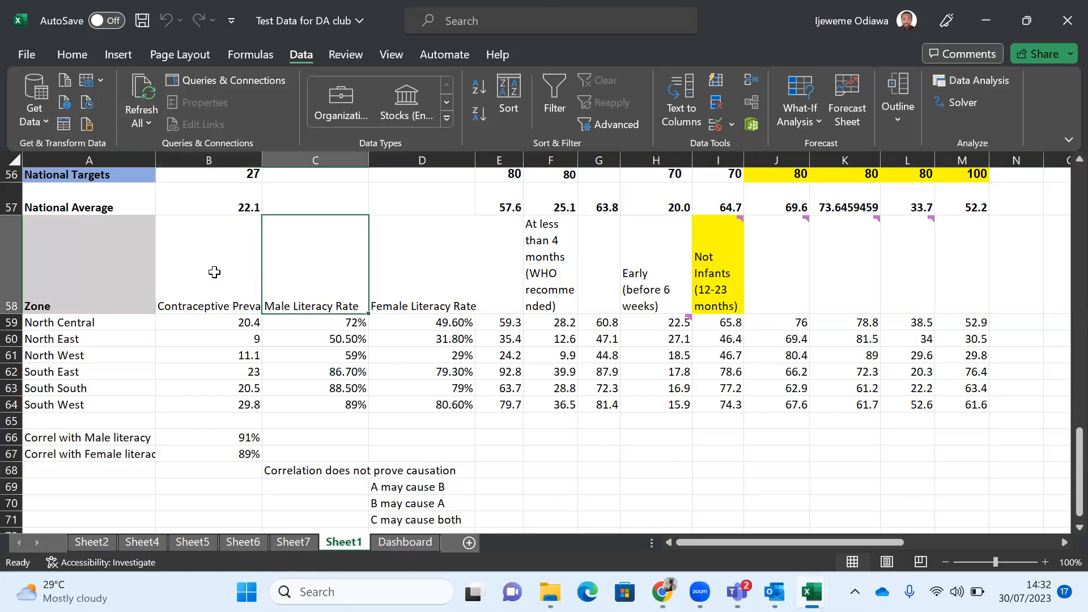
click(227, 257)
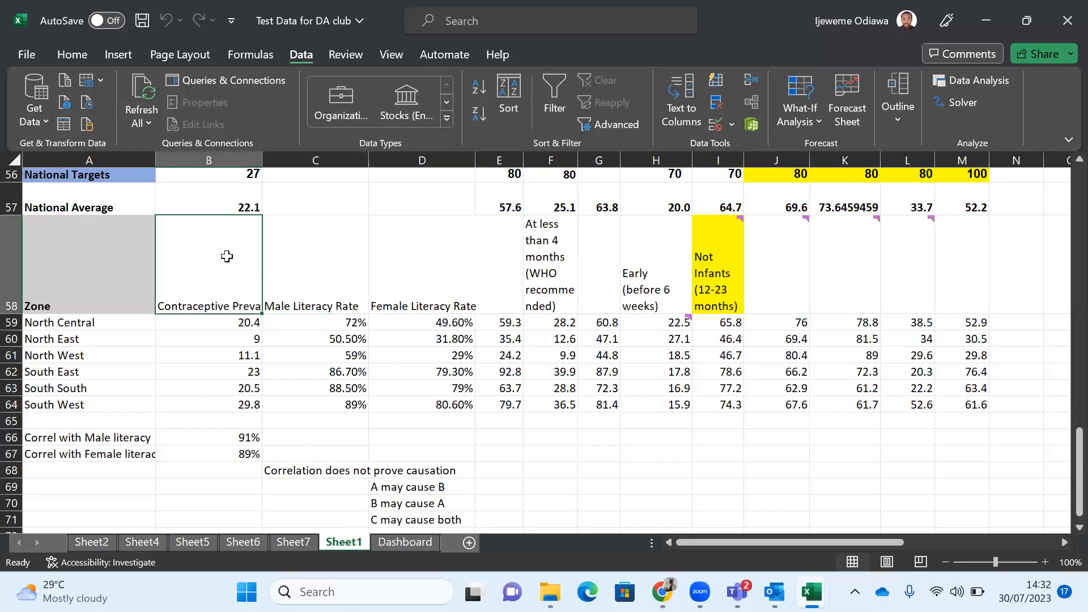
click(331, 261)
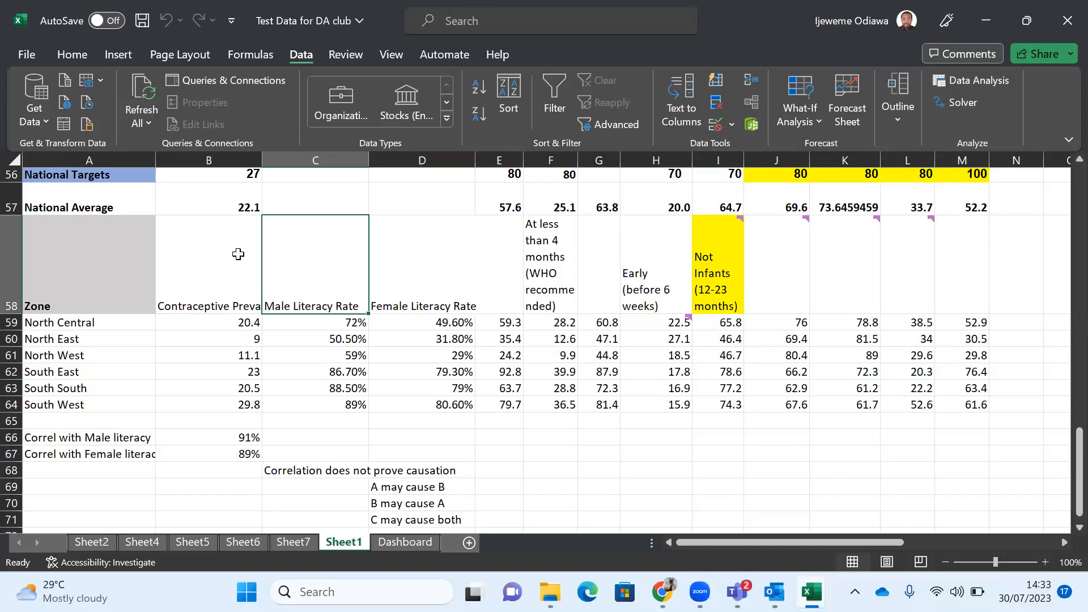
click(238, 254)
click(309, 258)
Step: Move the Regression and Correlation entries in Sheet1's analytics notes to AC4:AC5, starting on the Diagnostic Analytics row
scroll(203, 243, up, 18)
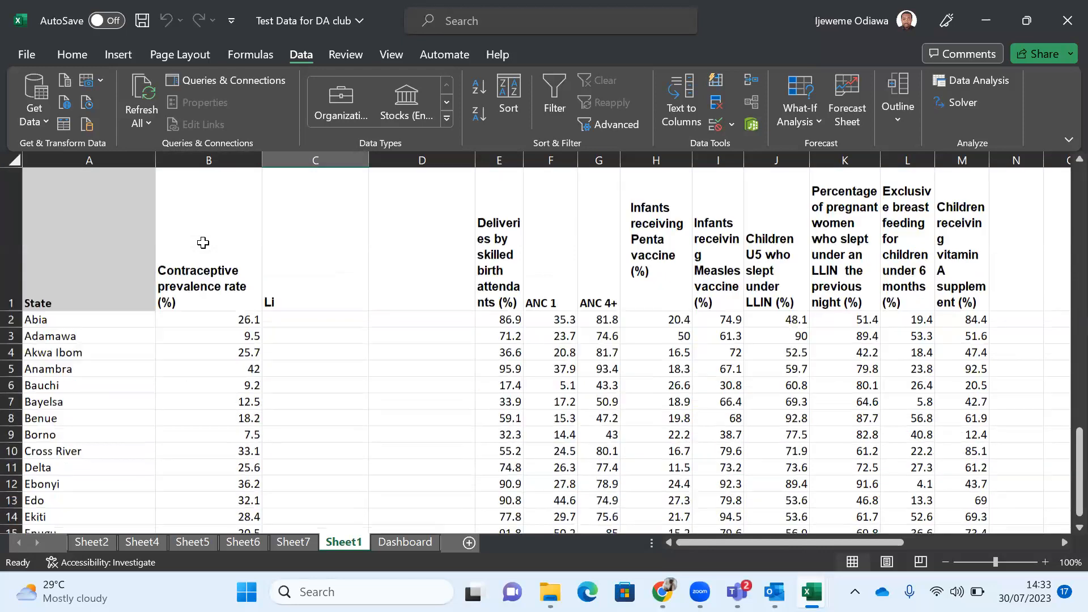
scroll(212, 264, right, 2)
scroll(211, 264, right, 5)
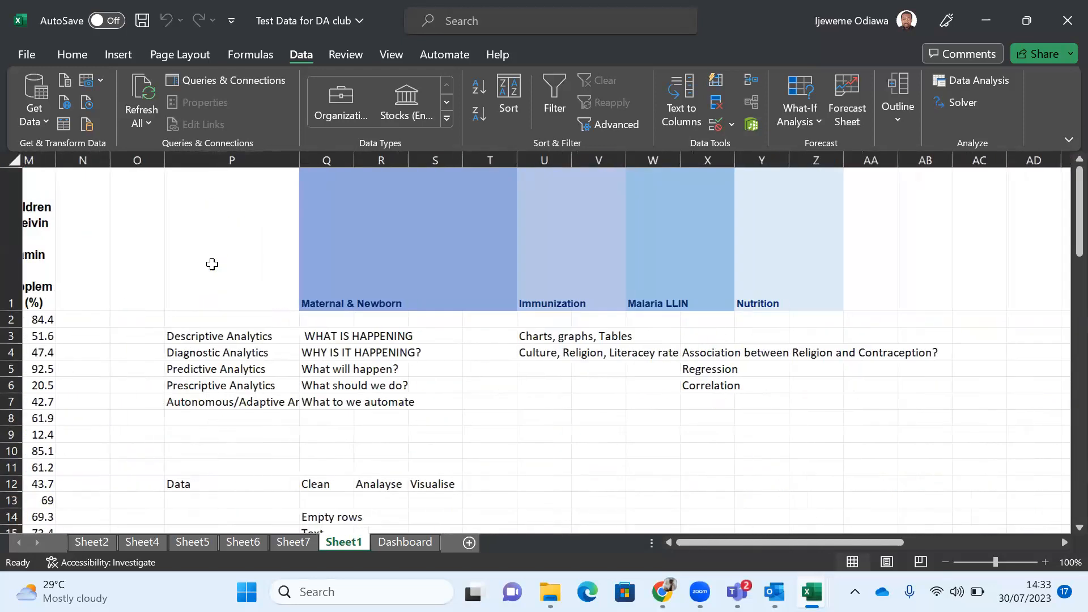
click(202, 370)
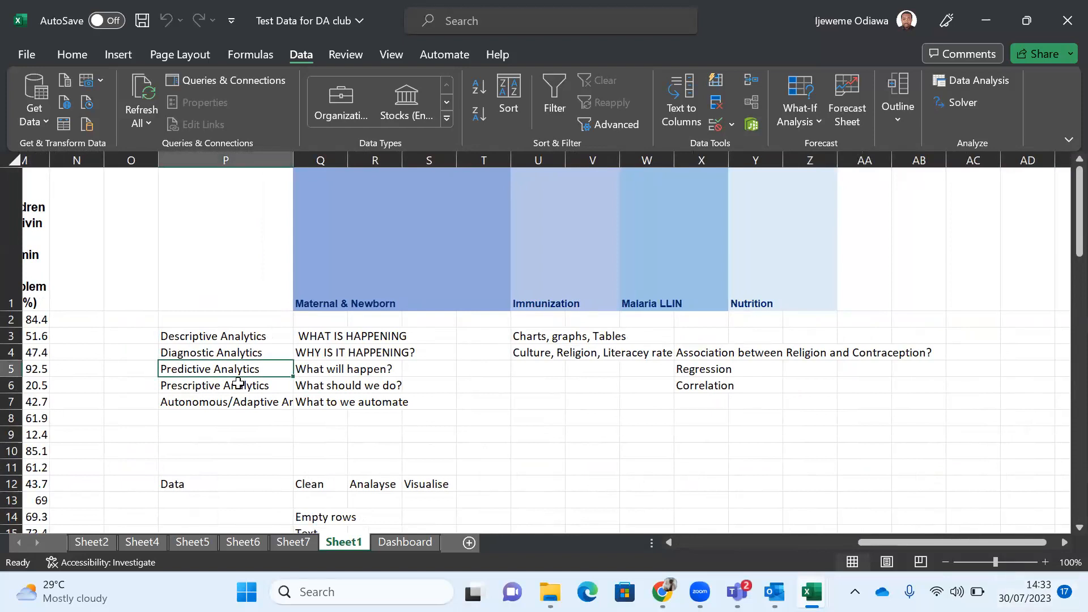
click(520, 366)
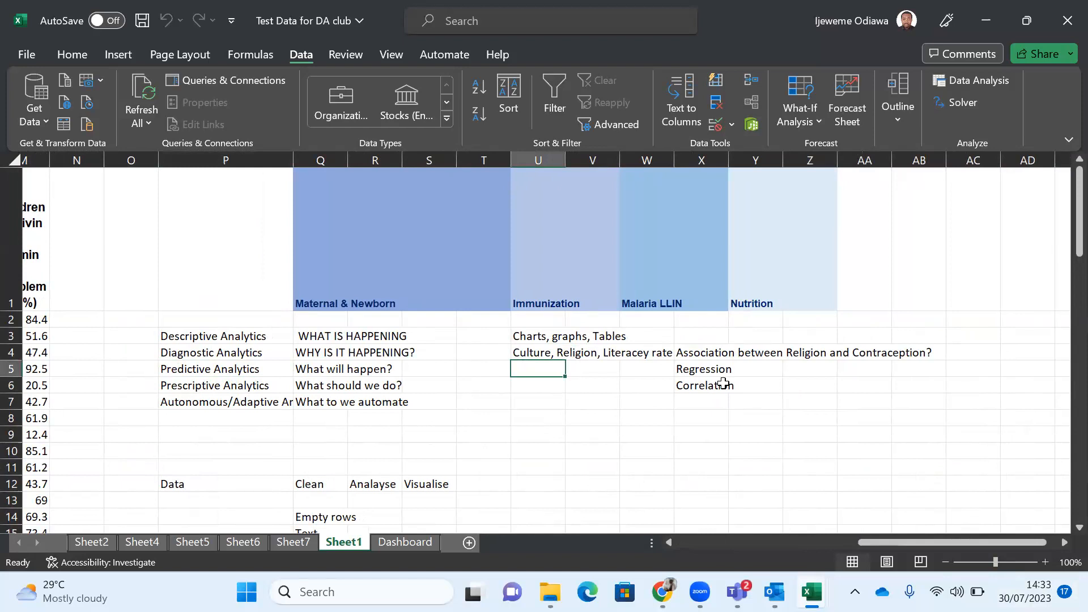
drag(687, 365, 696, 387)
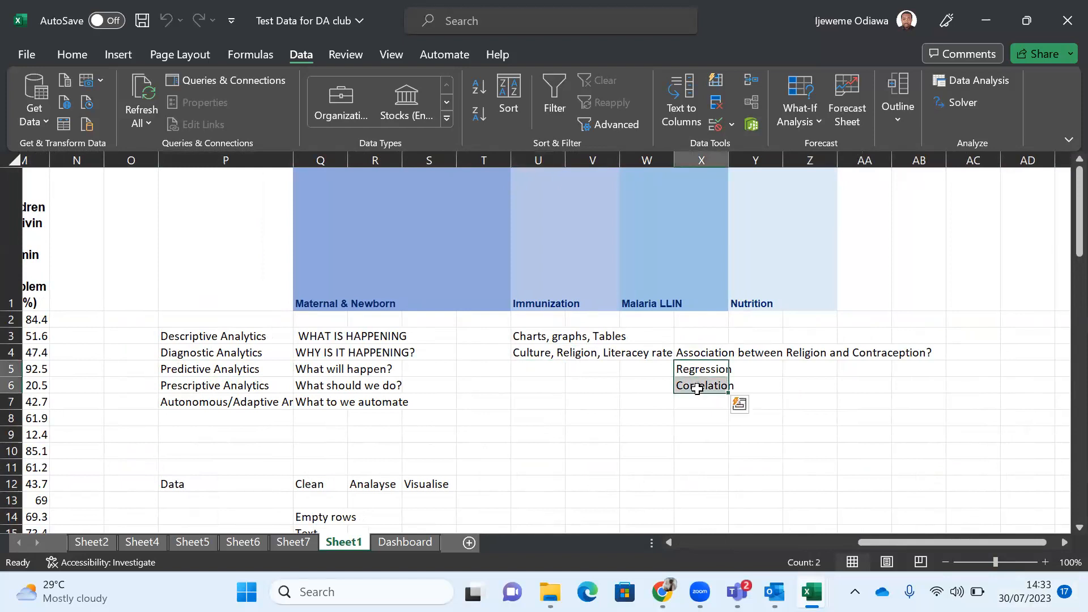
key(ctrl+c)
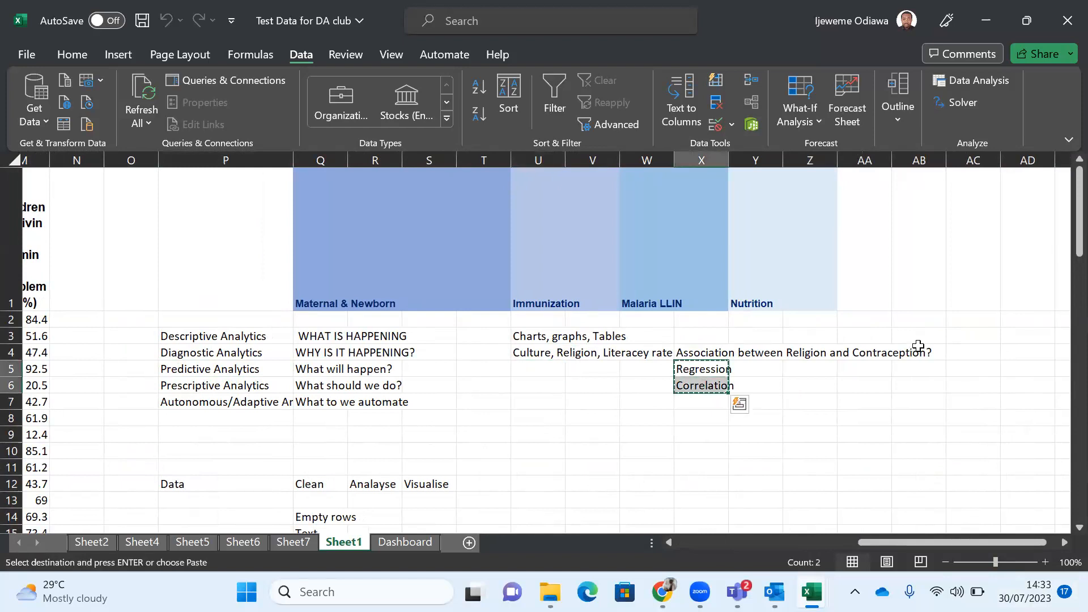
click(960, 350)
key(ctrl+v)
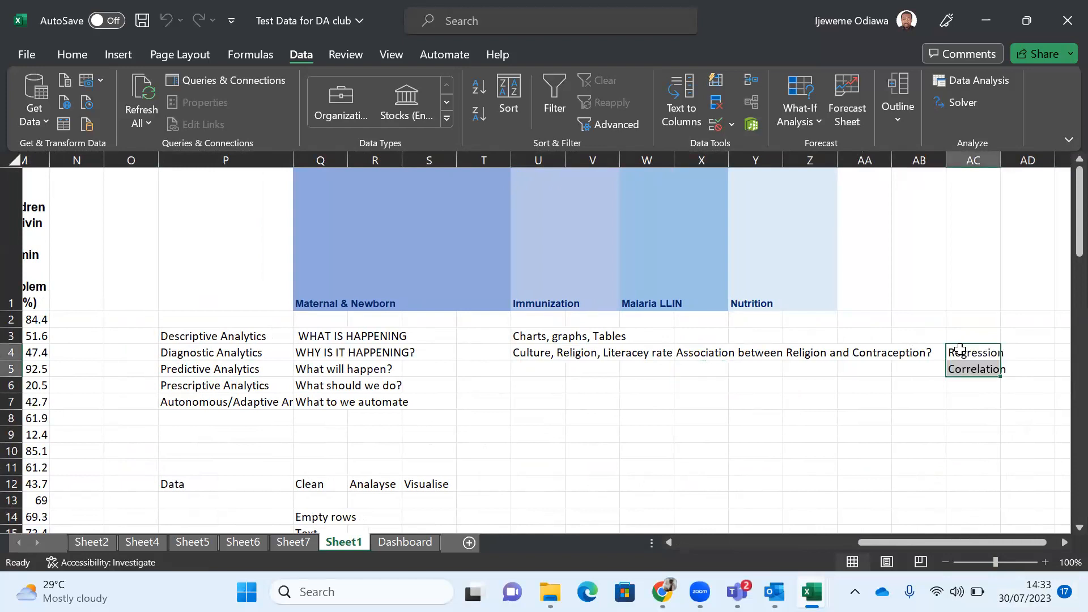
click(552, 369)
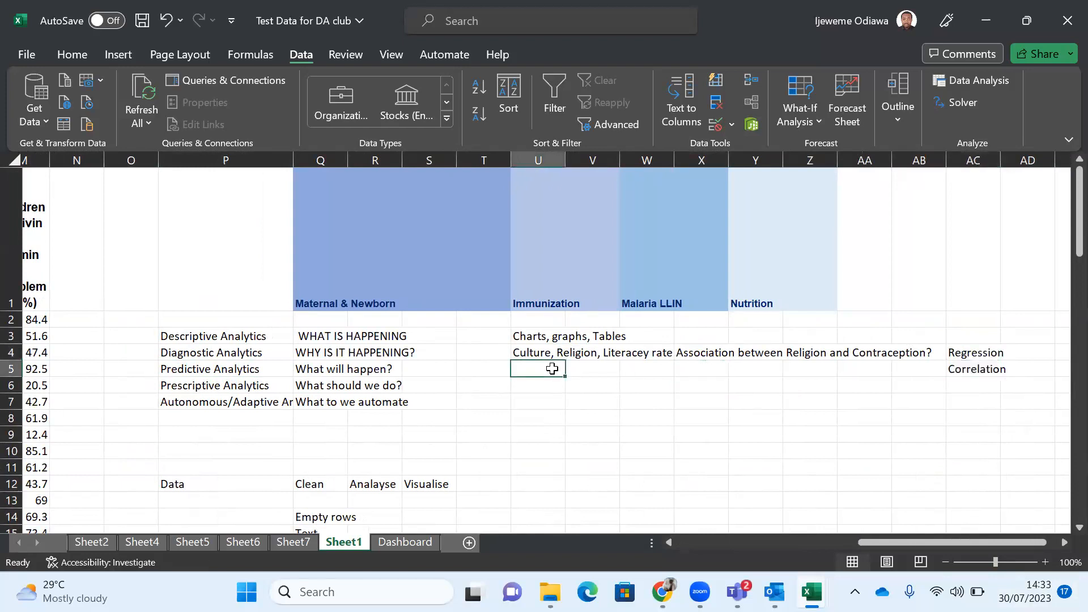
Step: Examine the state table's indicator columns against the Predictive Analytics entry and its question in the analytics notes
scroll(343, 388, left, 5)
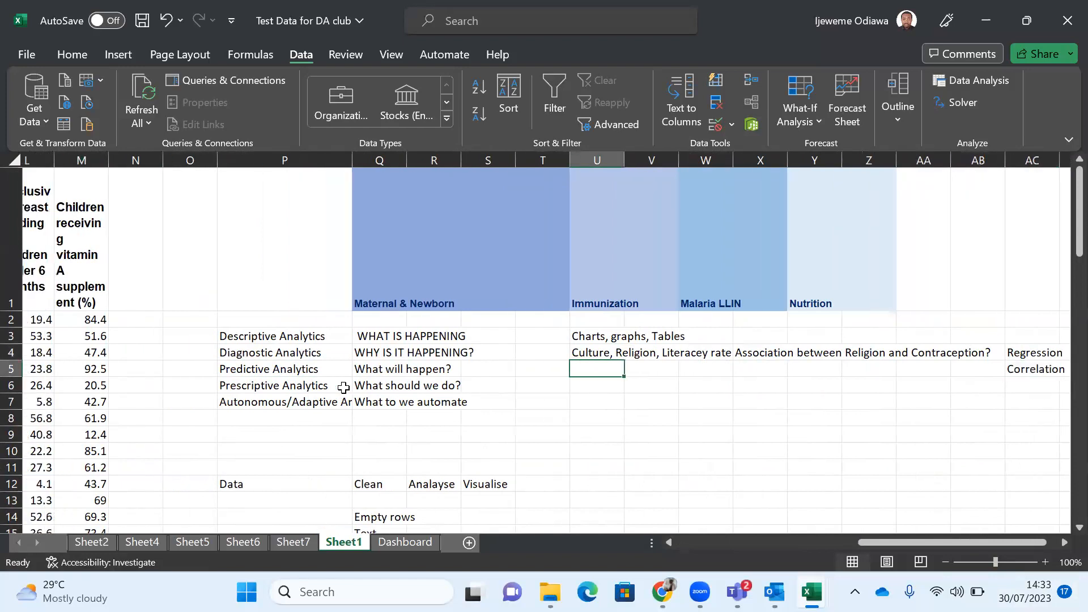
scroll(328, 387, left, 5)
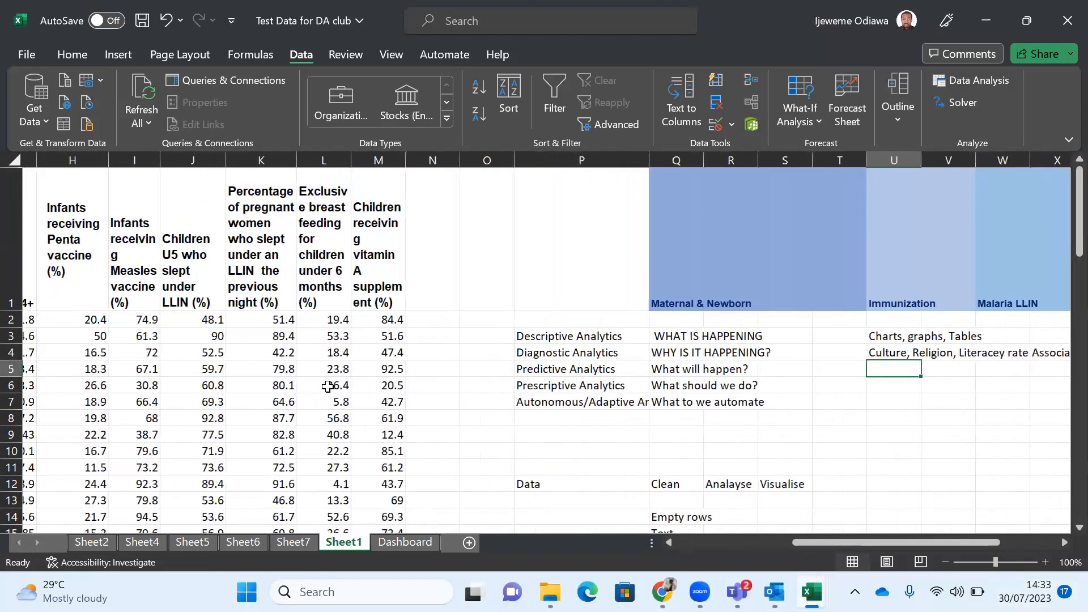
scroll(327, 387, left, 5)
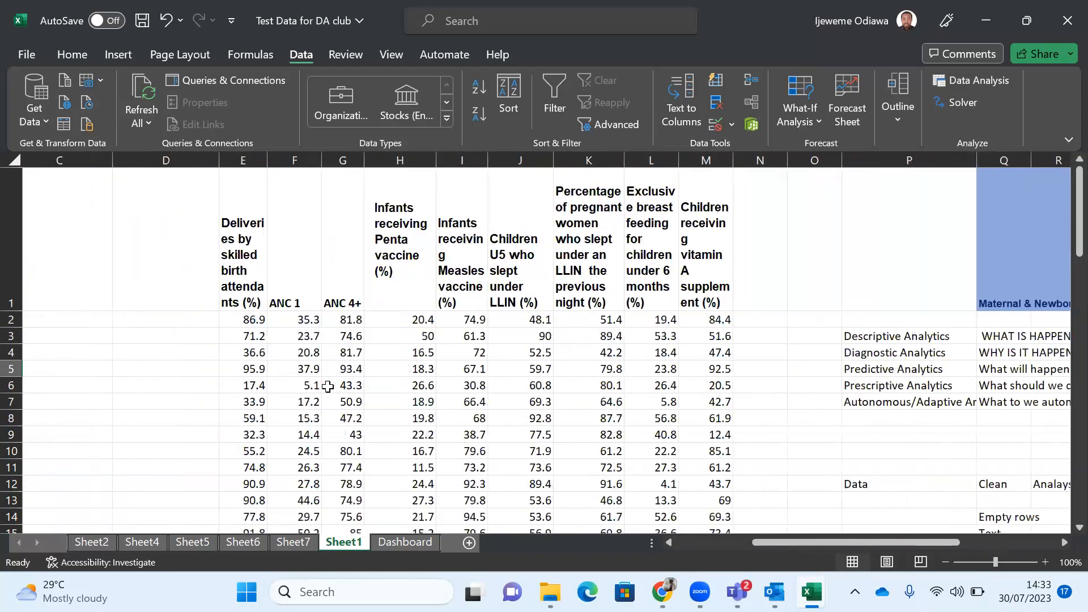
scroll(328, 386, left, 1)
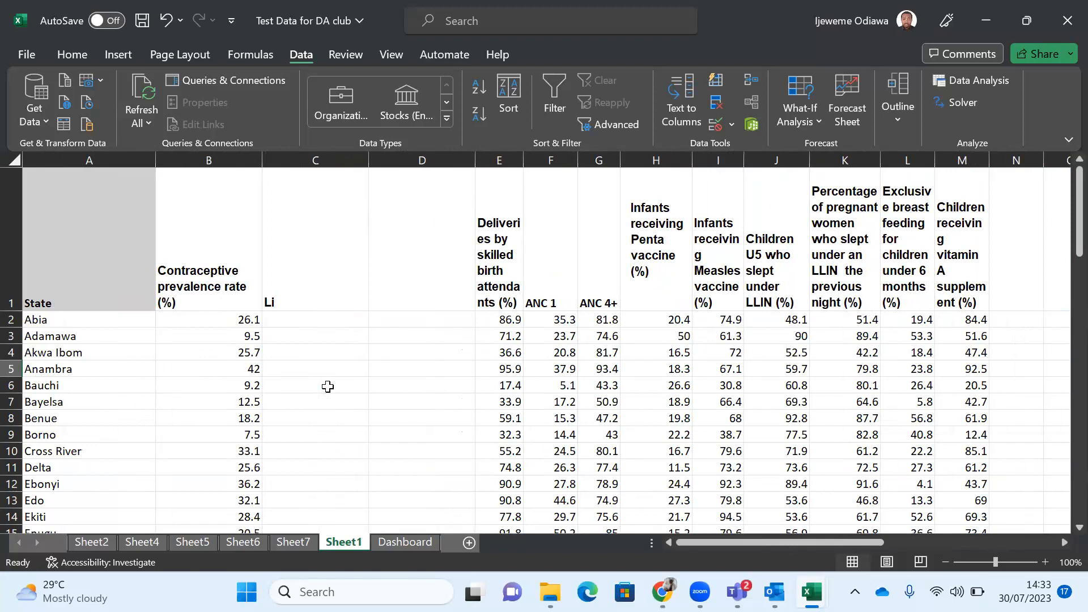
scroll(742, 373, right, 5)
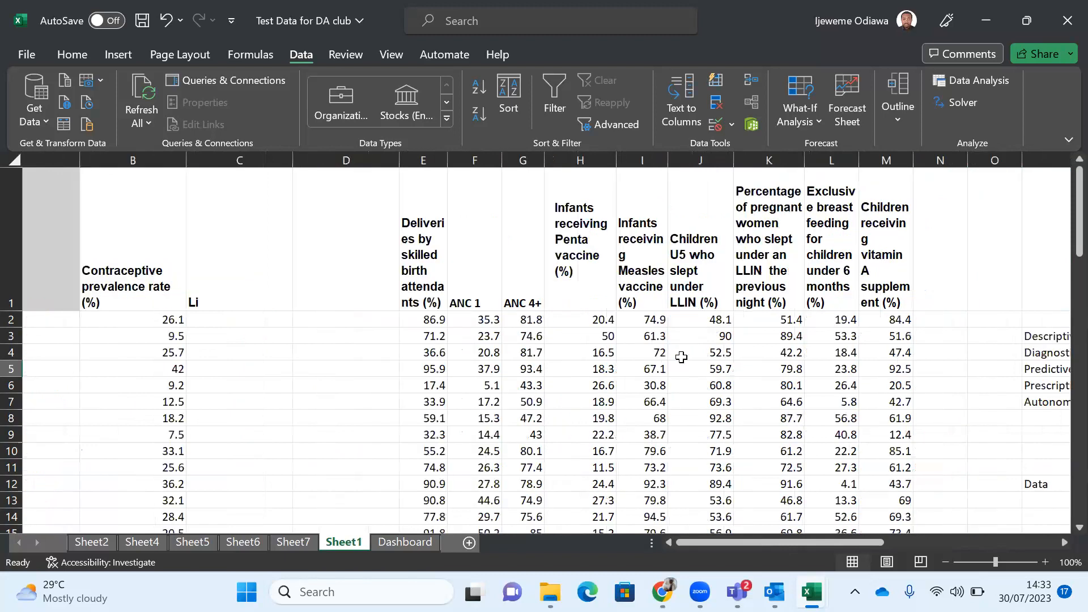
click(742, 372)
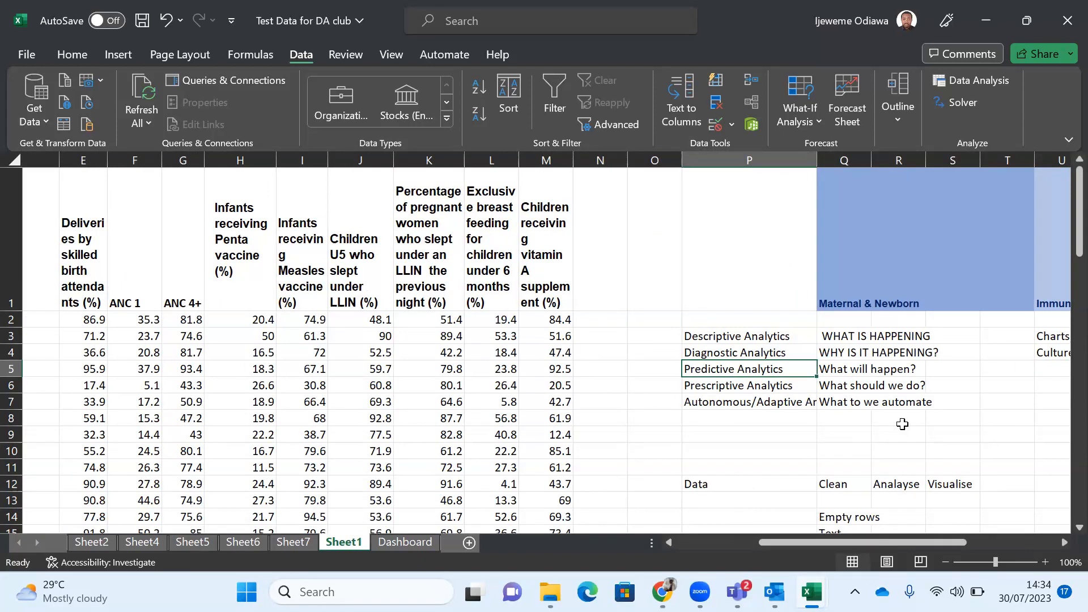
scroll(902, 424, left, 3)
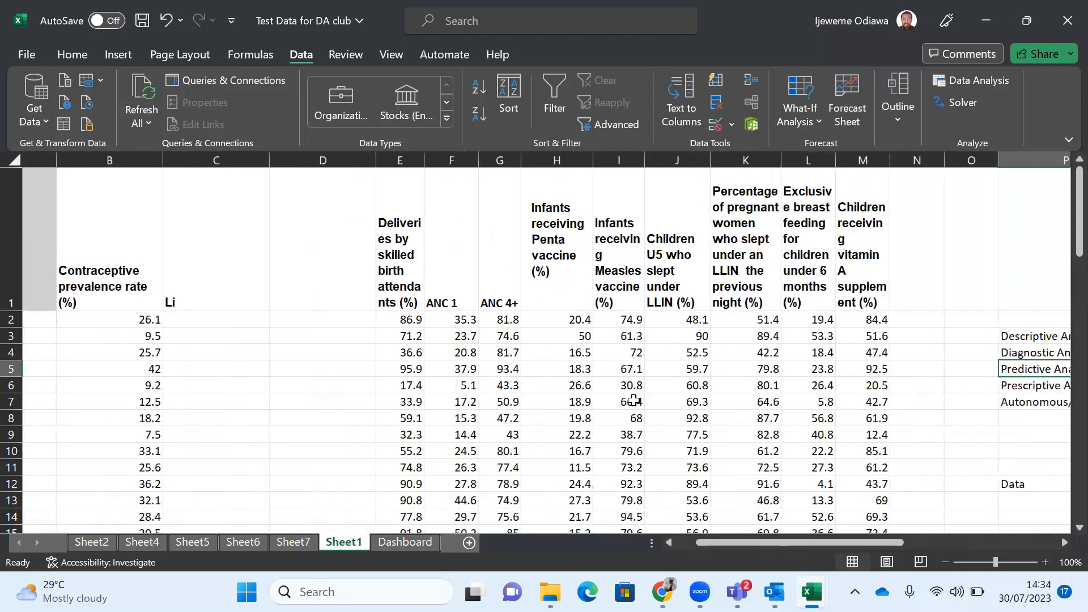
scroll(671, 386, left, 2)
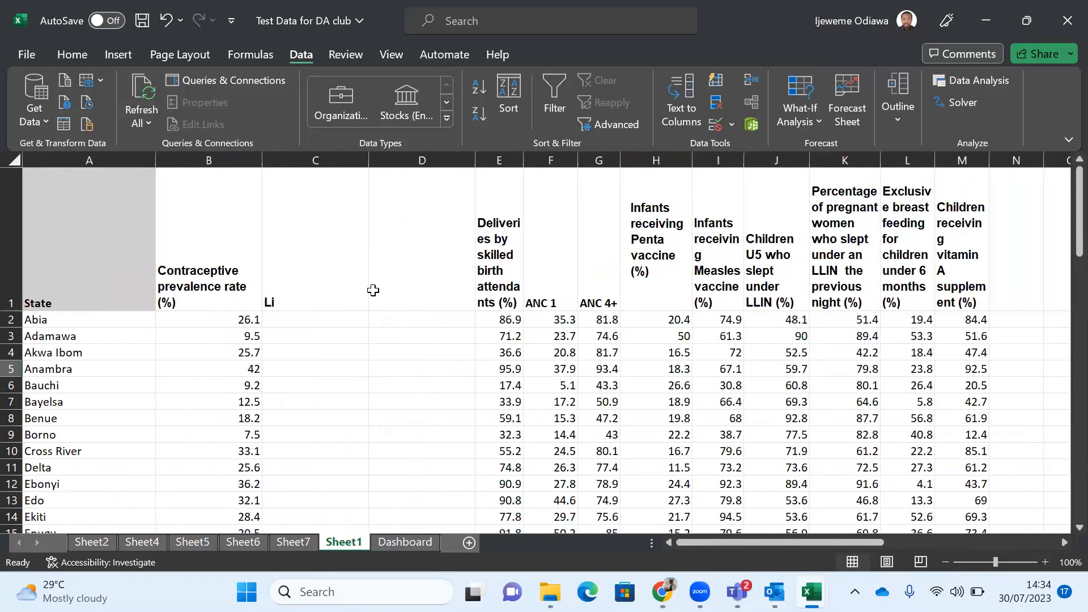
scroll(373, 290, right, 3)
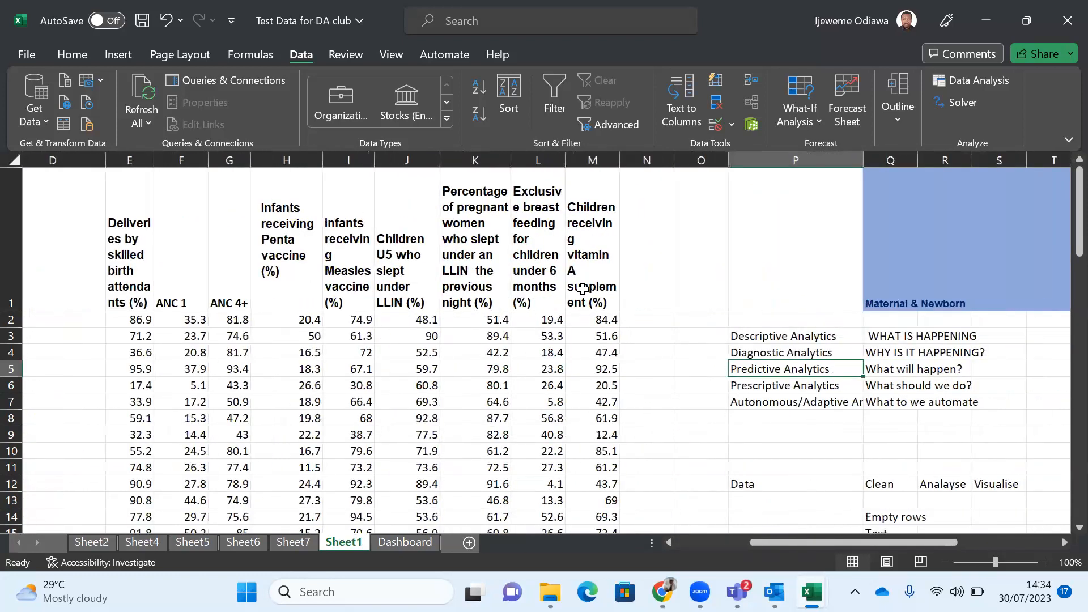
scroll(582, 289, left, 3)
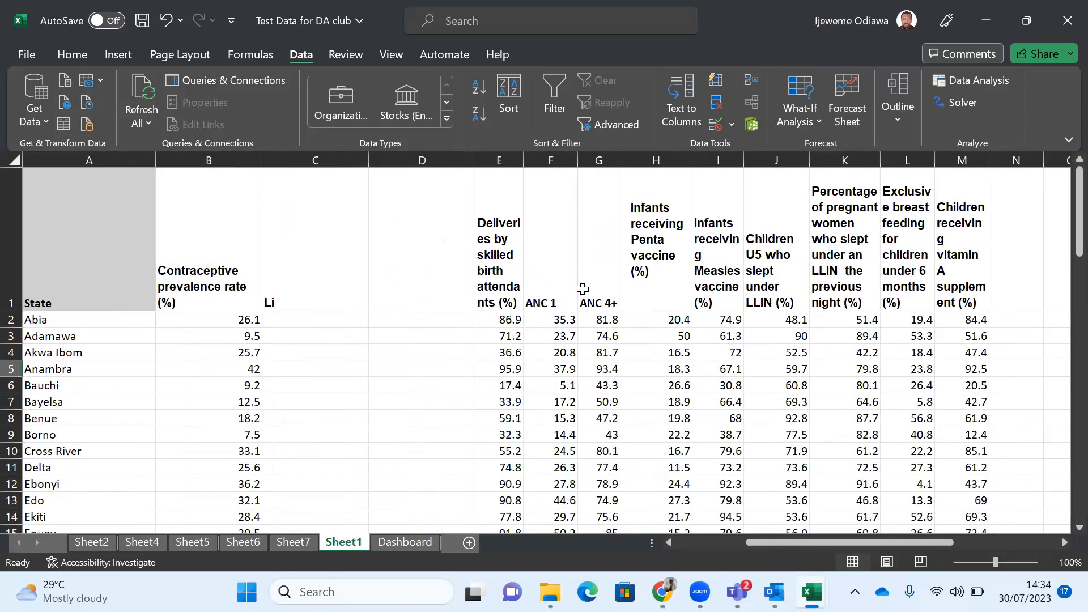
scroll(789, 263, right, 2)
click(542, 257)
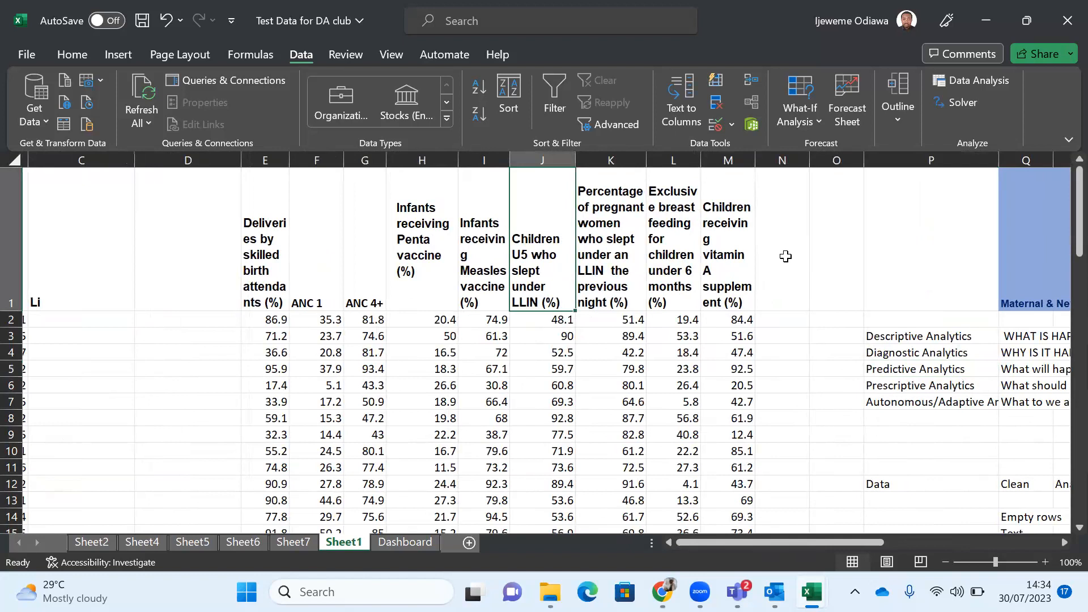
scroll(785, 257, right, 3)
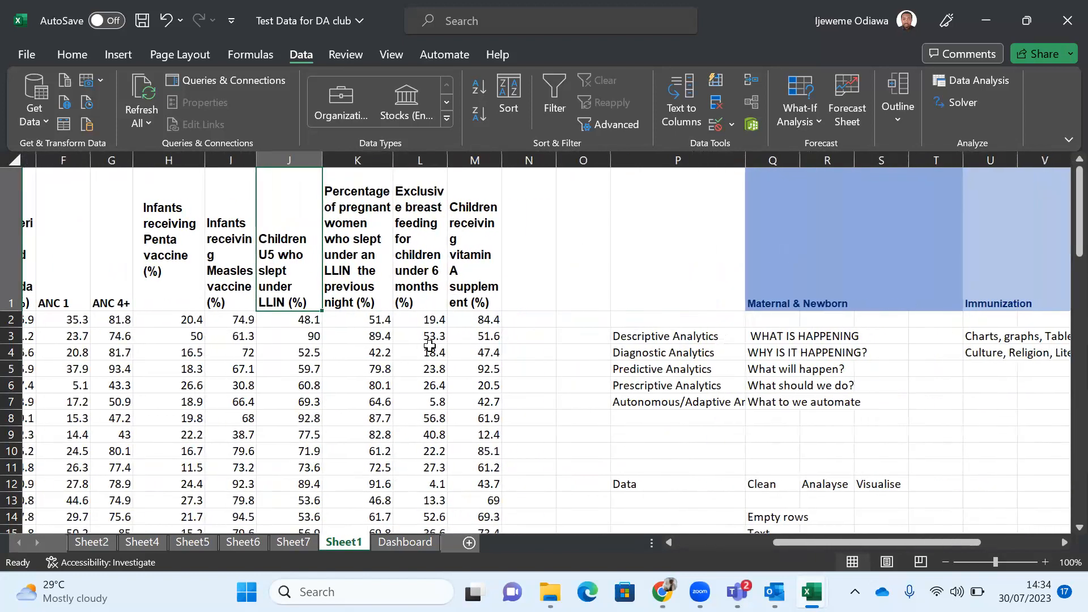
scroll(430, 345, down, 4)
scroll(430, 345, up, 4)
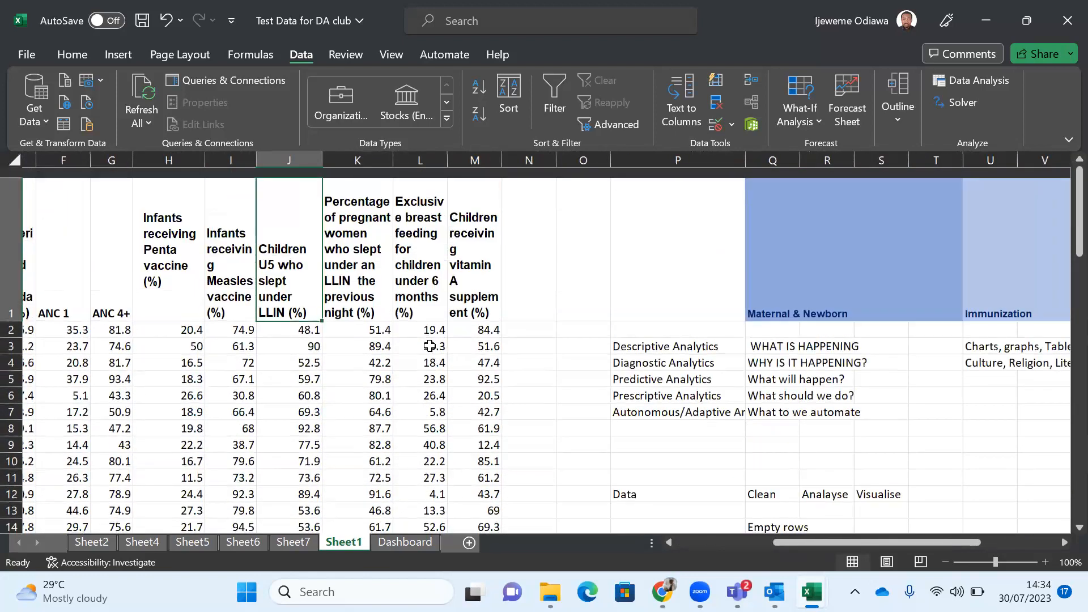
Step: Enter the year 2022 in cell E40, below the state data
scroll(429, 345, left, 1)
scroll(430, 345, down, 1)
scroll(430, 346, down, 11)
scroll(429, 345, left, 1)
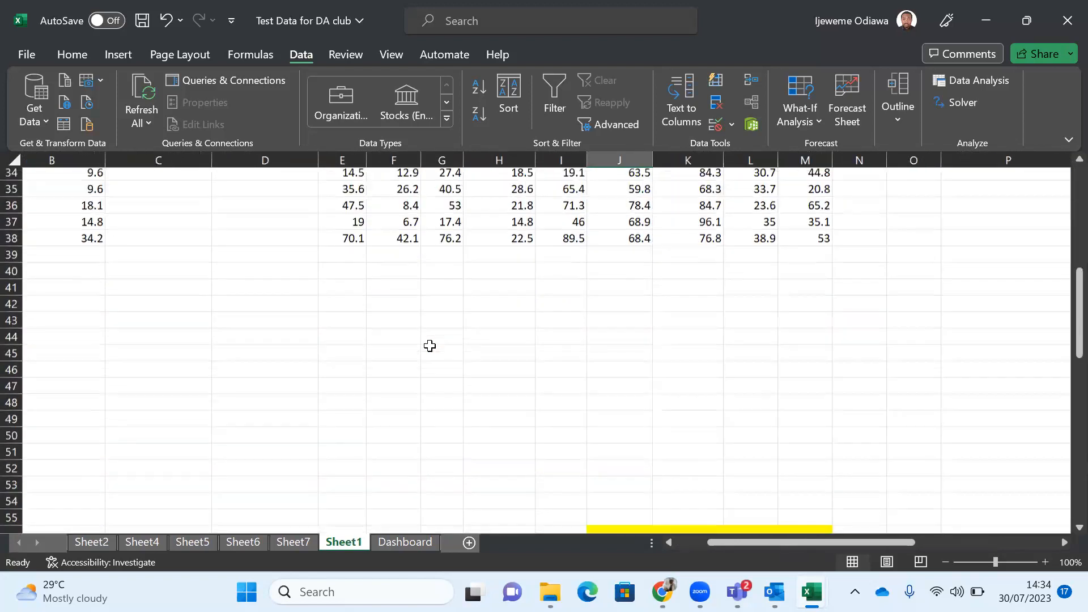
scroll(430, 345, up, 2)
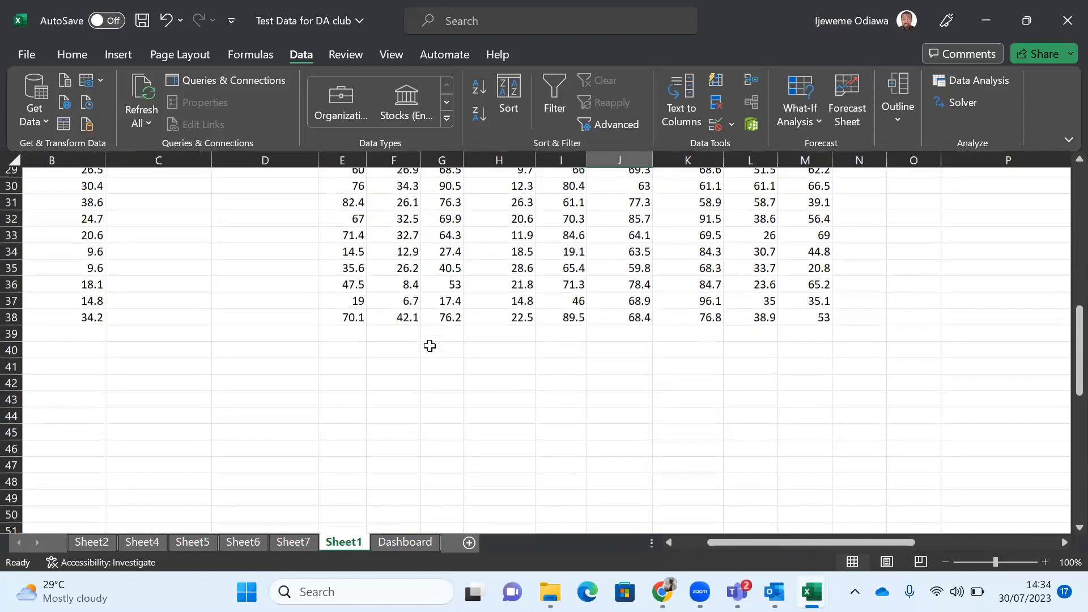
click(330, 348)
text(2022)
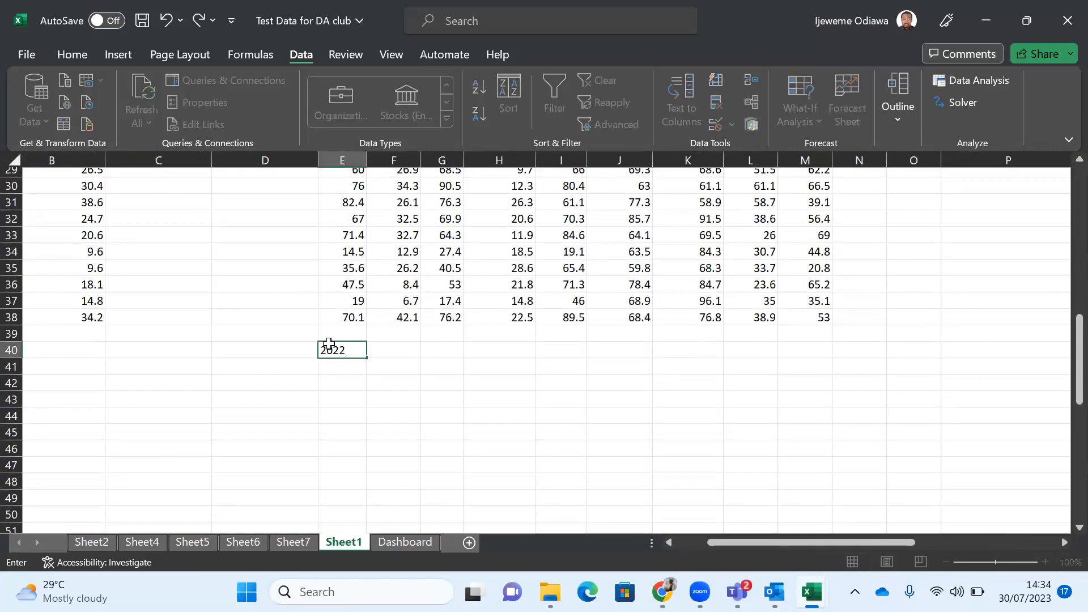
key(Return)
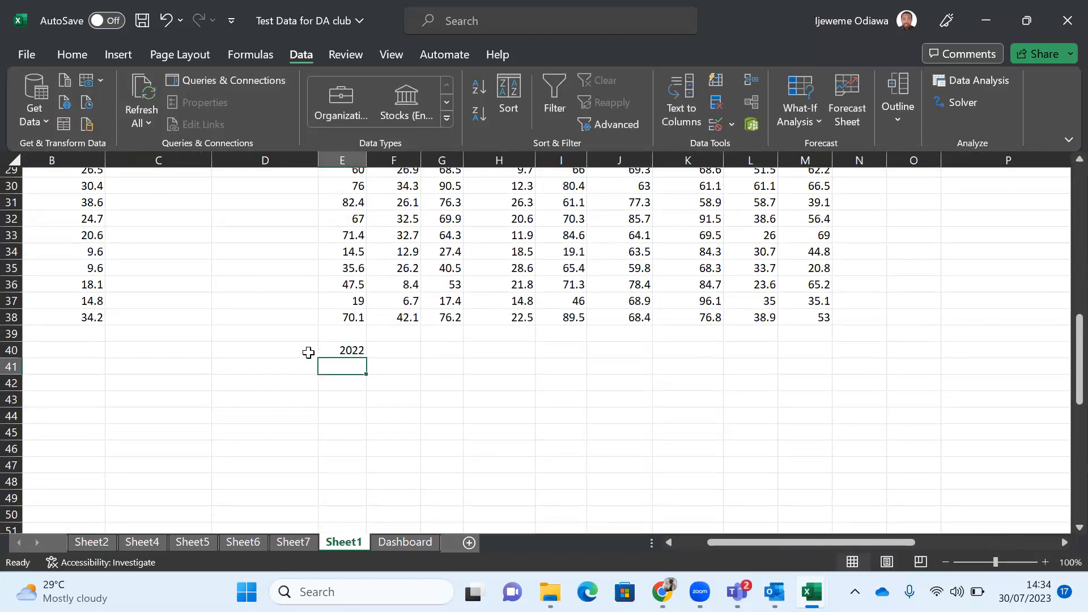
click(330, 346)
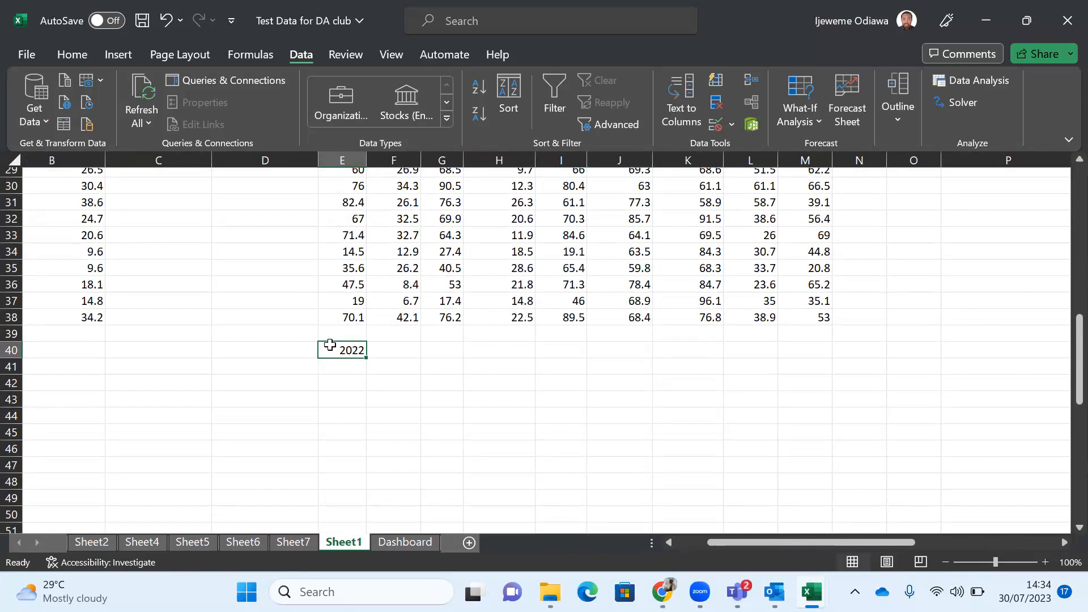
Step: Try starting a FORECAST formula in cell E40 to view the available forecast functions and the FORECAST arguments
text(=)
key(BackSpace)
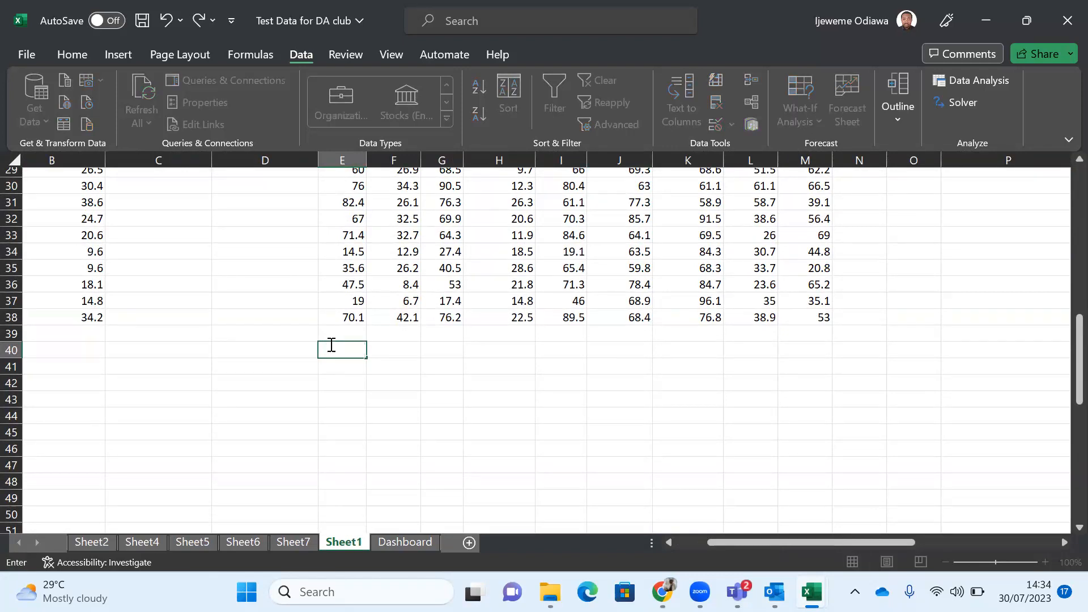
text(=forecas)
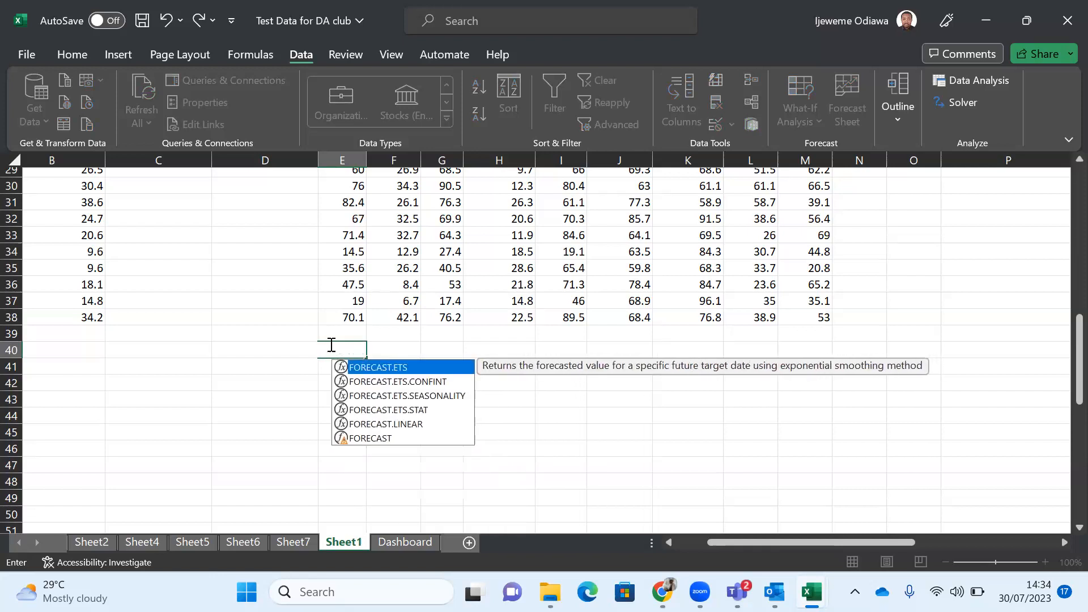
text(t)
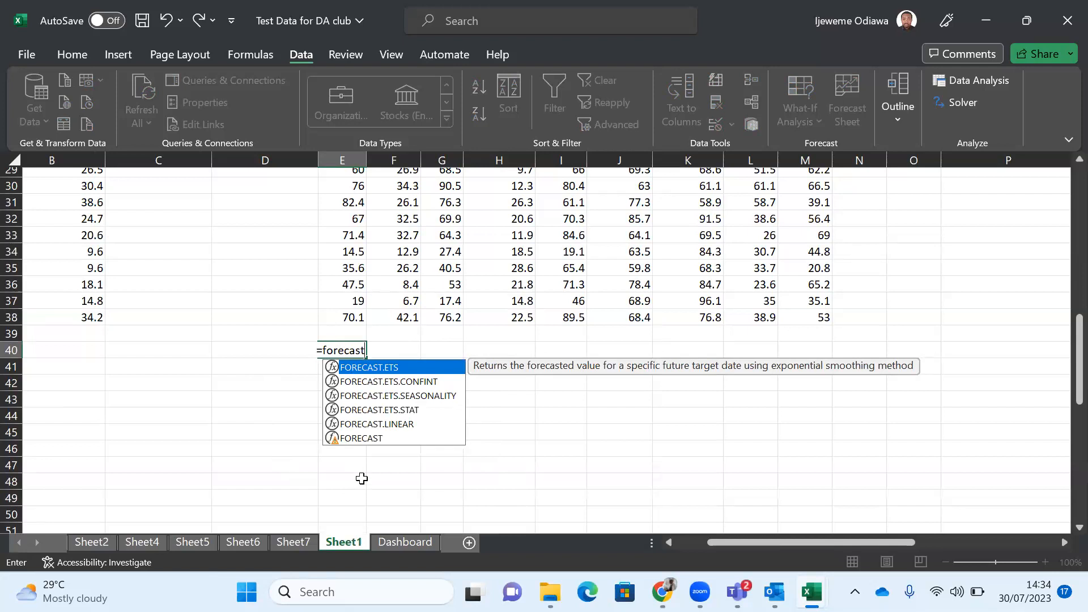
key(BackSpace)
key(BackSpace)
key(BackSpace)
key(BackSpace)
key(BackSpace)
key(BackSpace)
key(BackSpace)
key(BackSpace)
key(BackSpace)
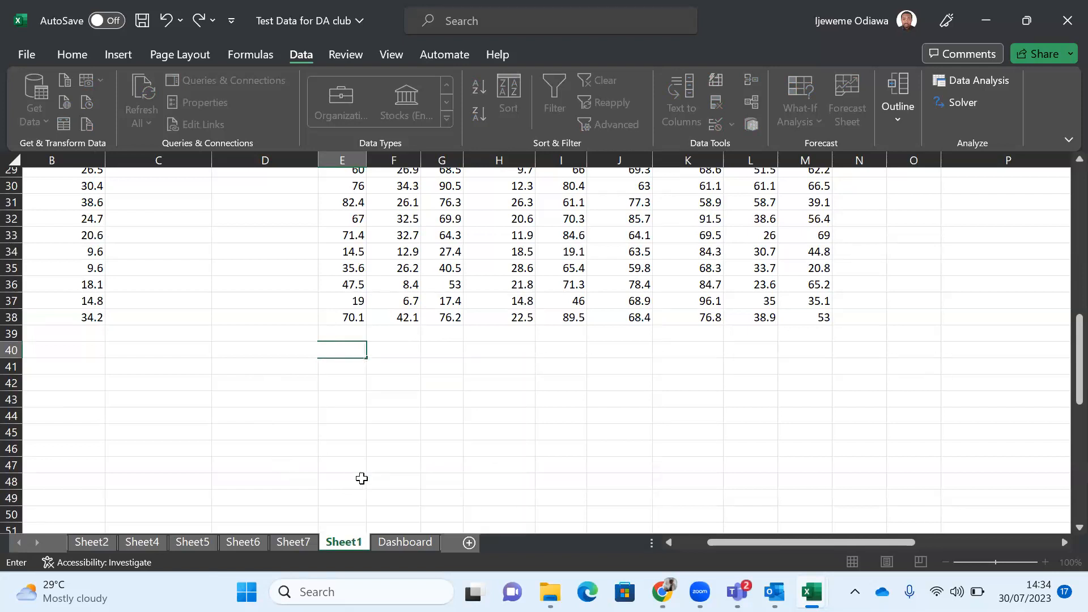
text(=fot)
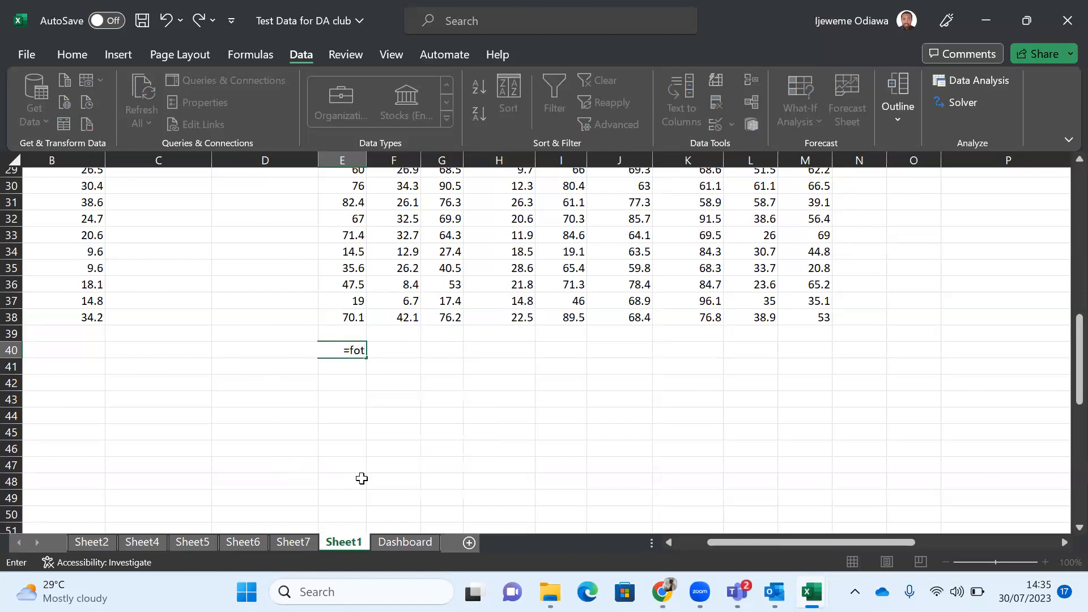
key(BackSpace)
text(recast)
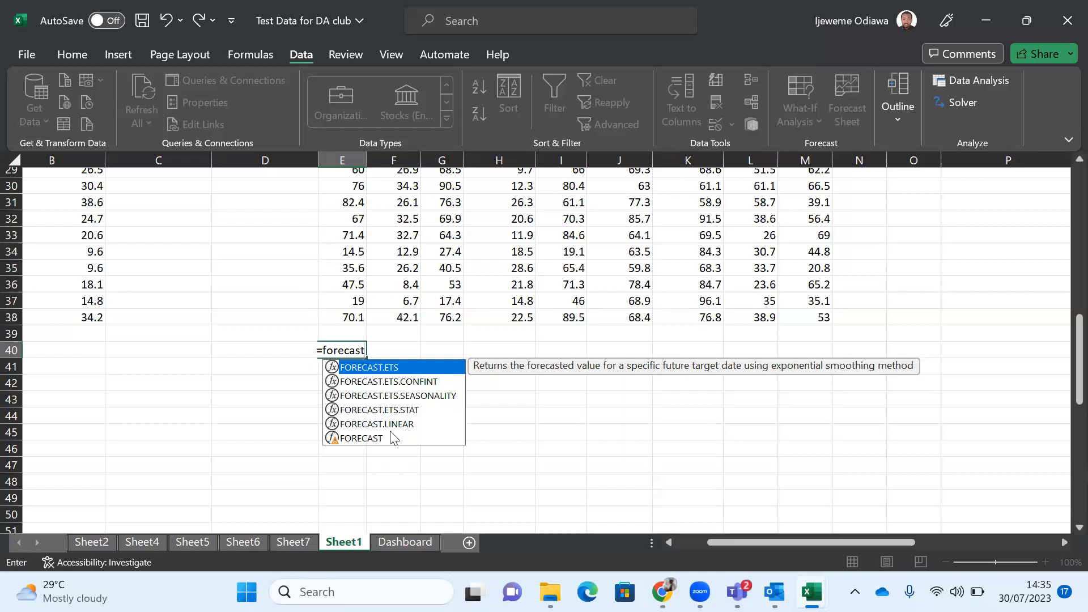
click(356, 439)
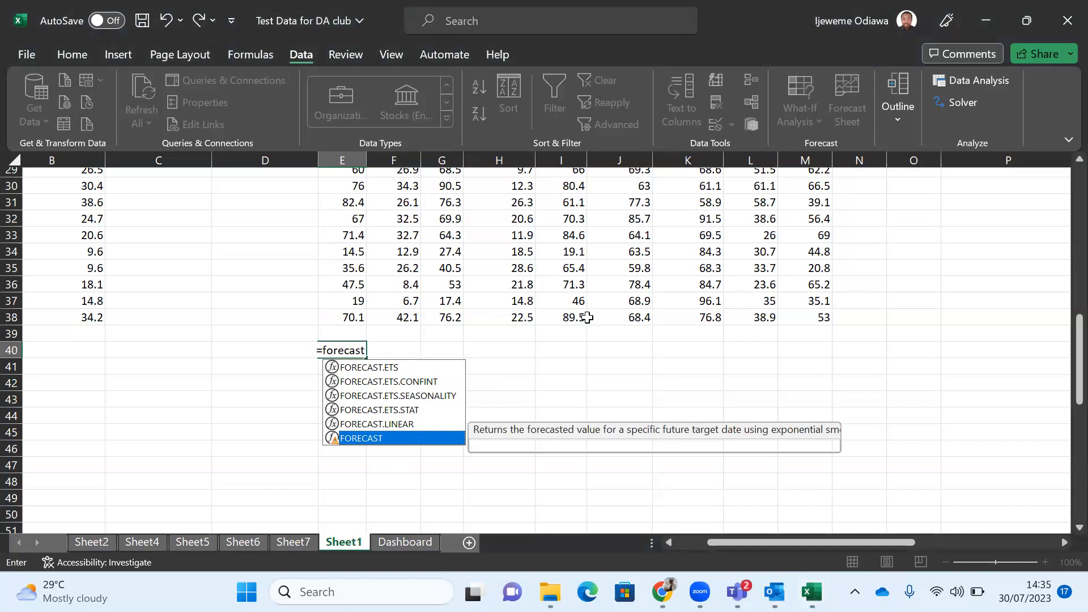
text(()
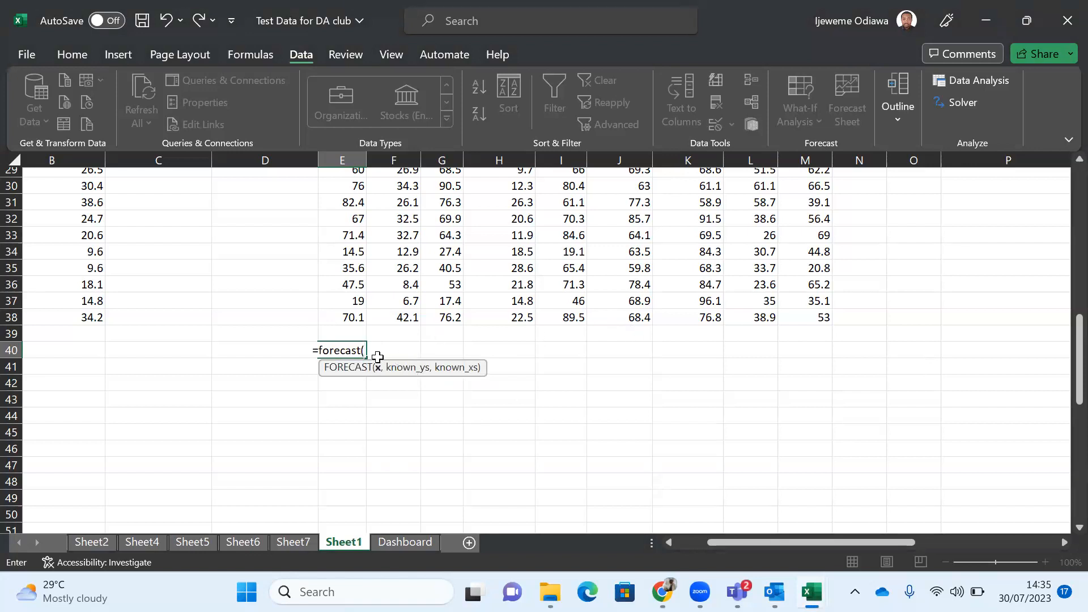
key(BackSpace)
key(BackSpace)
key(BackSpace)
key(BackSpace)
key(BackSpace)
key(BackSpace)
key(BackSpace)
key(BackSpace)
key(BackSpace)
key(BackSpace)
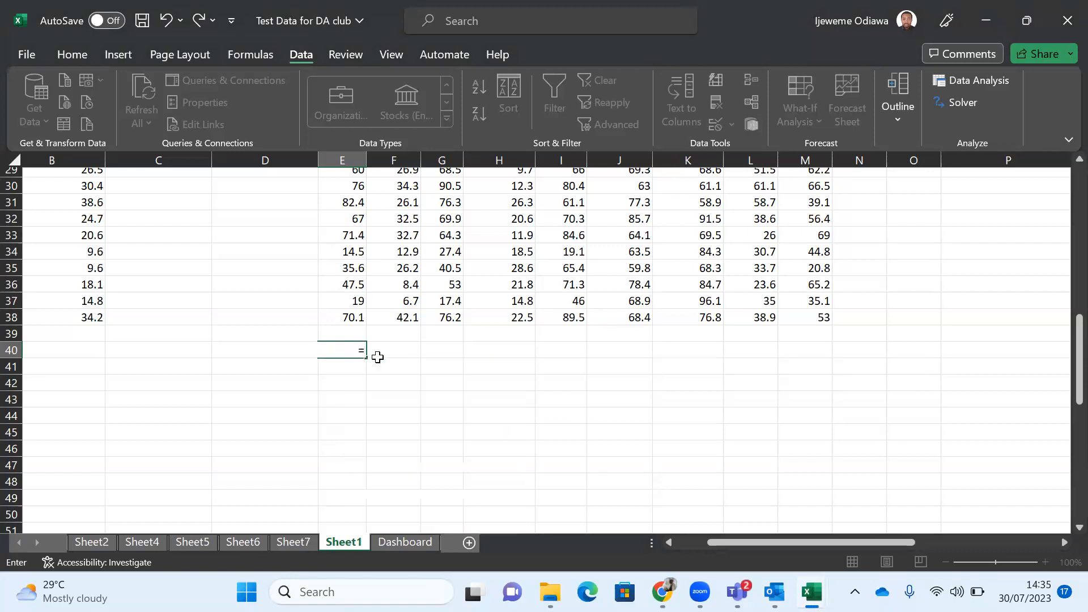
Step: Enter the heading "Naïve Forecasting" in cell E40, below the state data
text(Naii)
key(BackSpace)
key(BackSpace)
text(ïve Forea)
key(BackSpace)
text(casting)
key(Return)
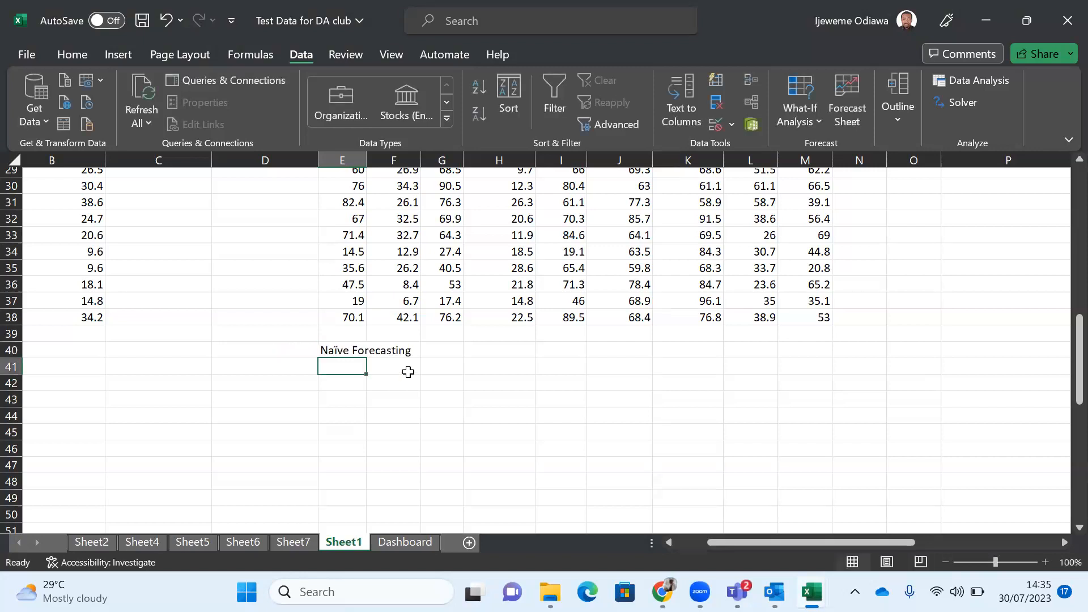
Step: Clear the stray "Li" text from header cell C1, next to the contraceptive prevalence rate column
scroll(340, 350, up, 10)
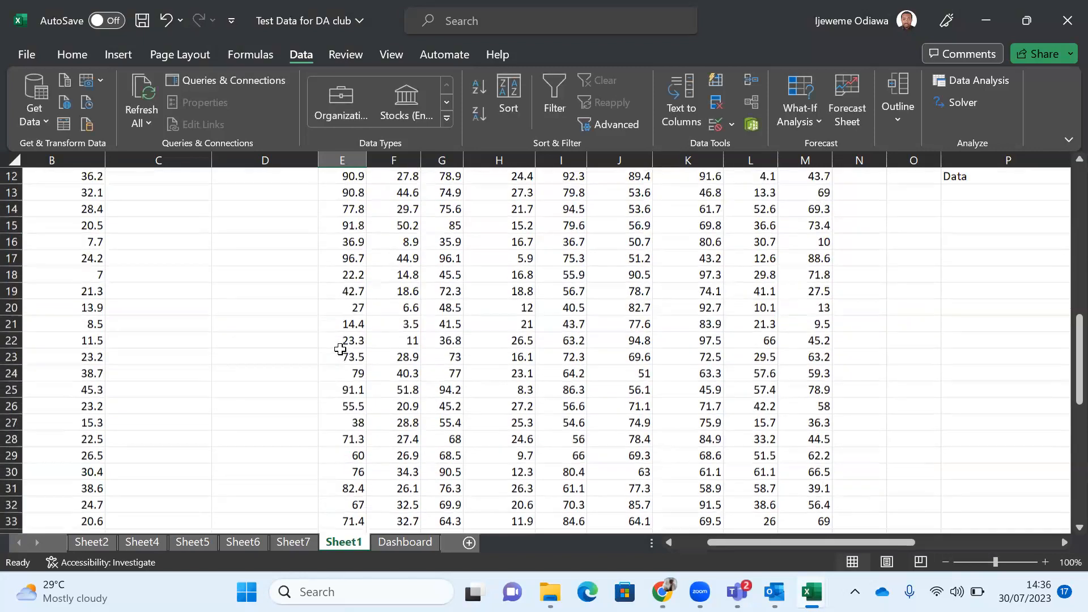
scroll(340, 350, left, 2)
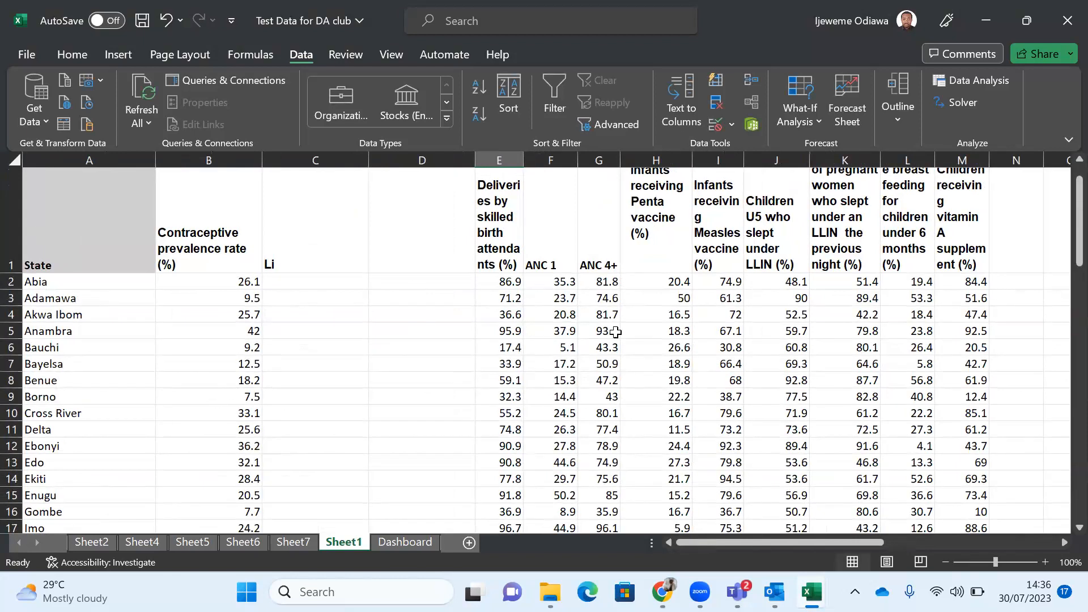
click(221, 282)
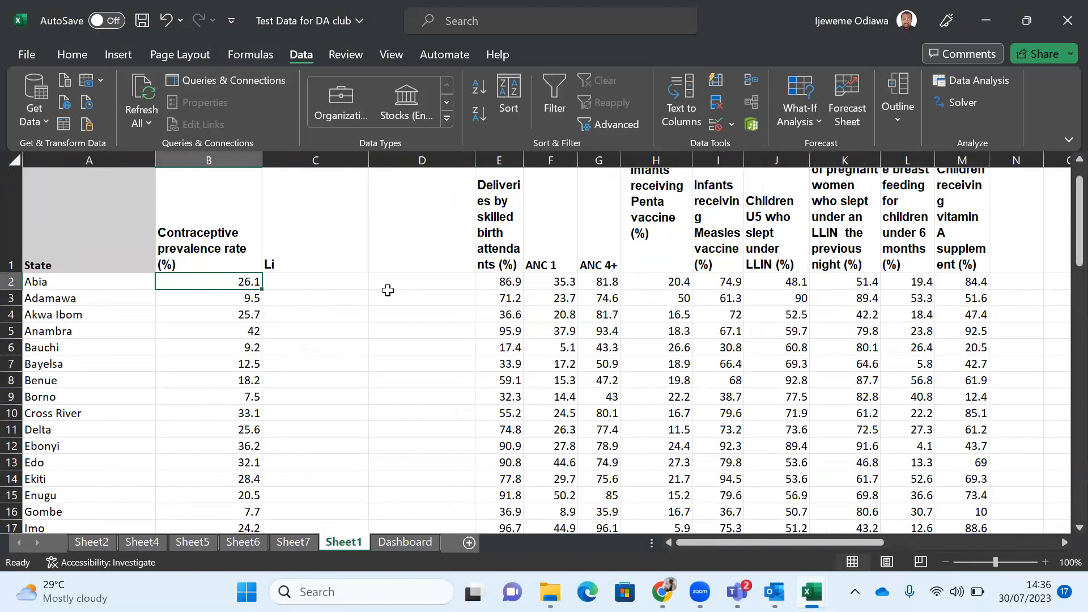
click(297, 242)
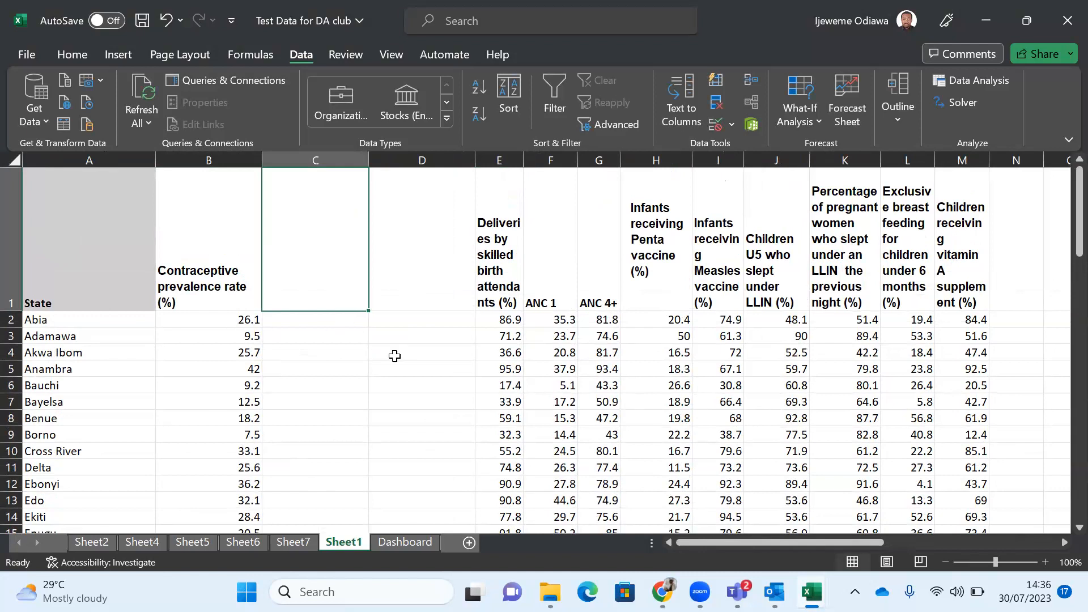
scroll(395, 356, down, 2)
scroll(394, 356, up, 2)
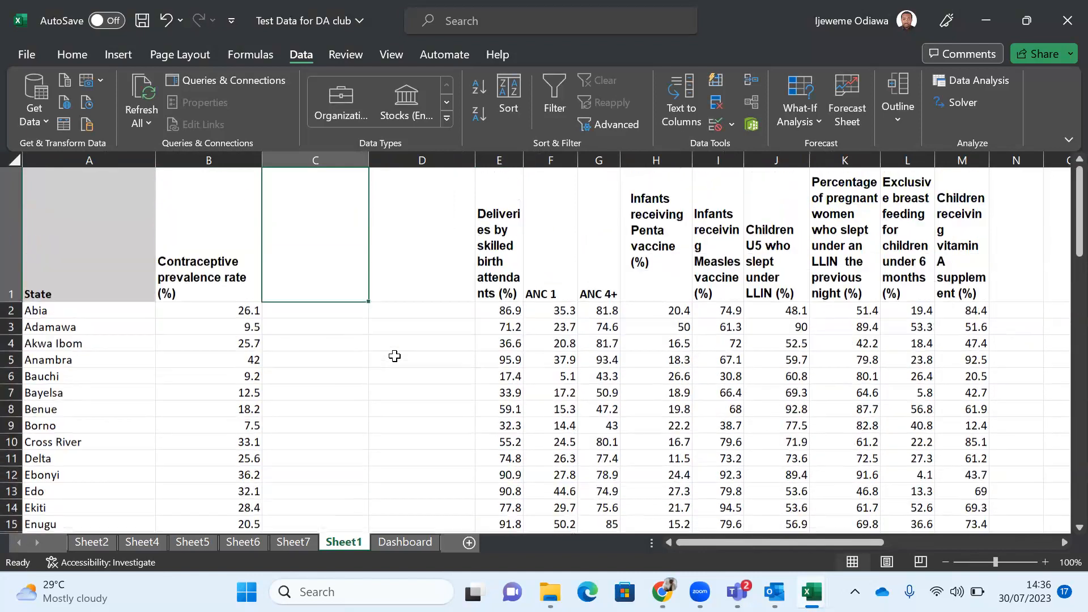
Step: Enter "Historical Data" in cell E41, directly under the Naïve Forecasting heading
scroll(394, 356, down, 10)
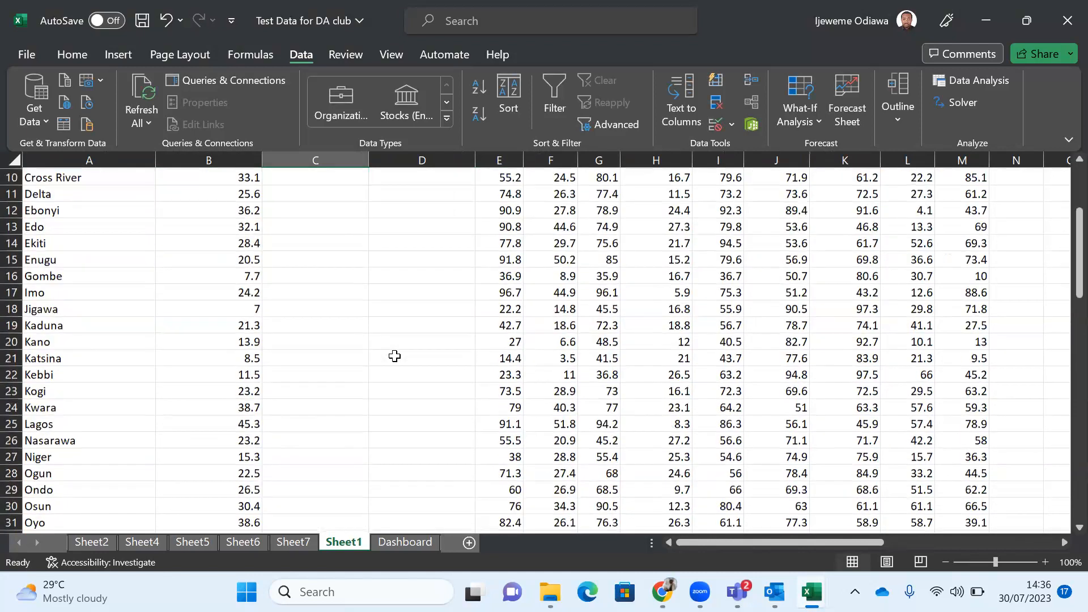
click(498, 324)
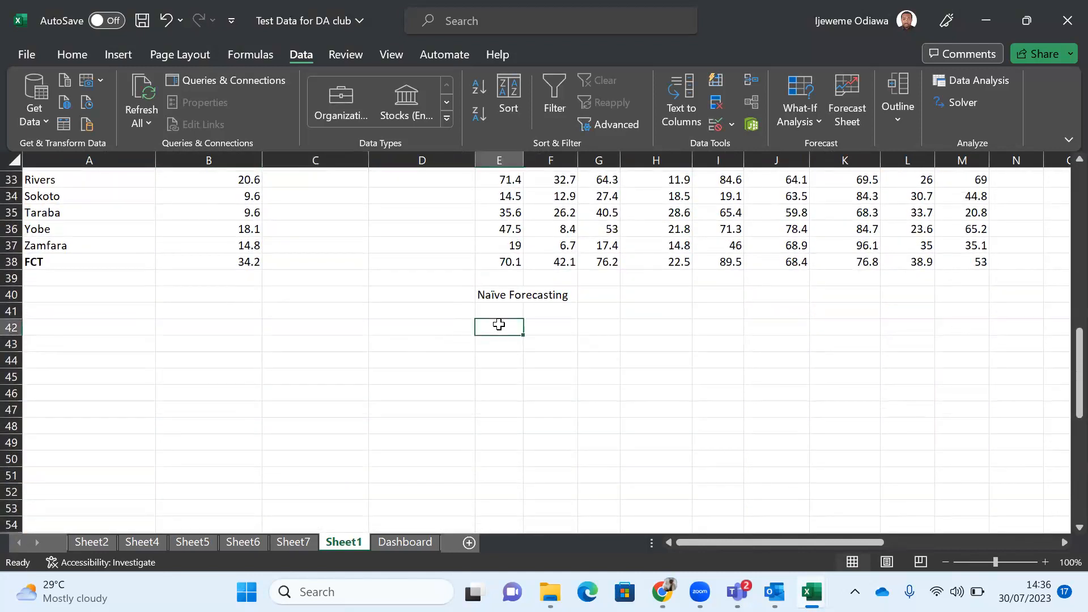
key(Up)
text(His)
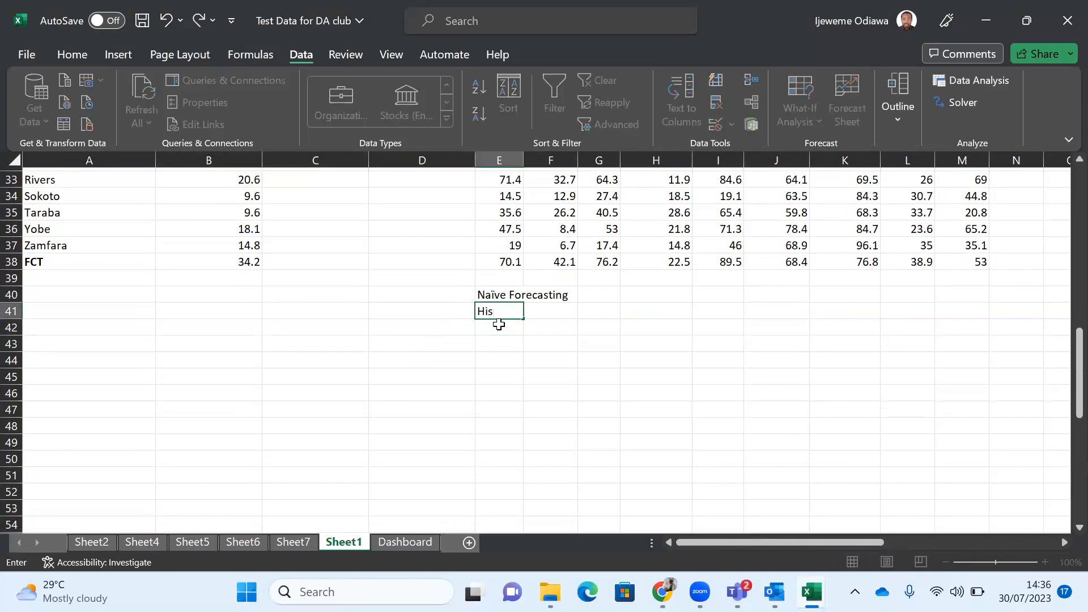
text(to)
text(al Data)
key(Return)
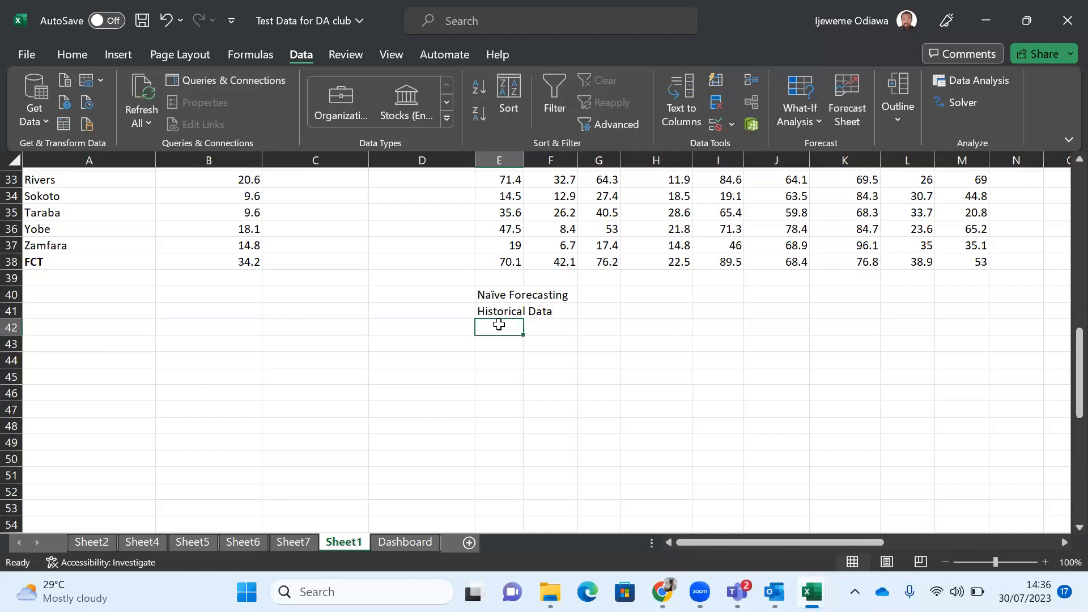
Step: Add "Train Data" in cell E42 and "Test Data" in cell E43, under the Historical Data entry
scroll(499, 324, up, 11)
scroll(499, 324, down, 15)
scroll(499, 324, up, 5)
click(546, 341)
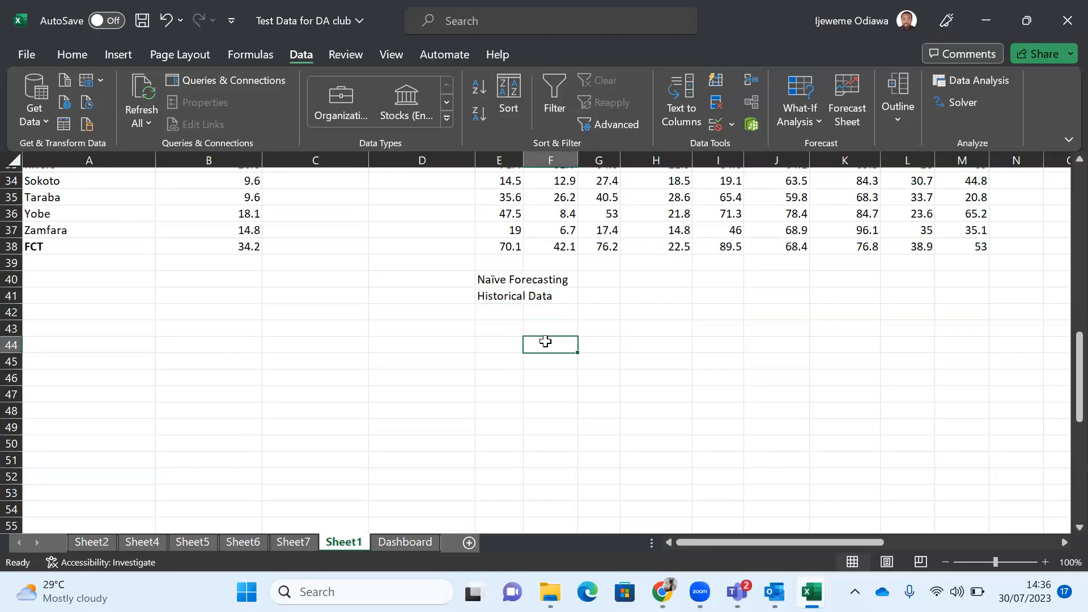
key(Up)
key(Up)
key(Left)
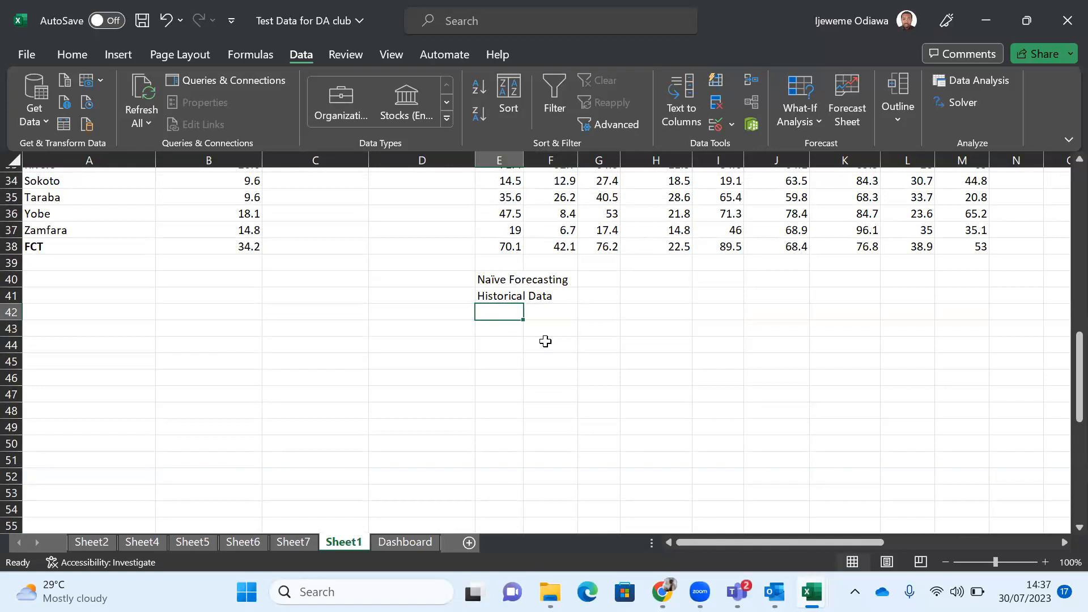
text(t)
key(BackSpace)
text(Tra)
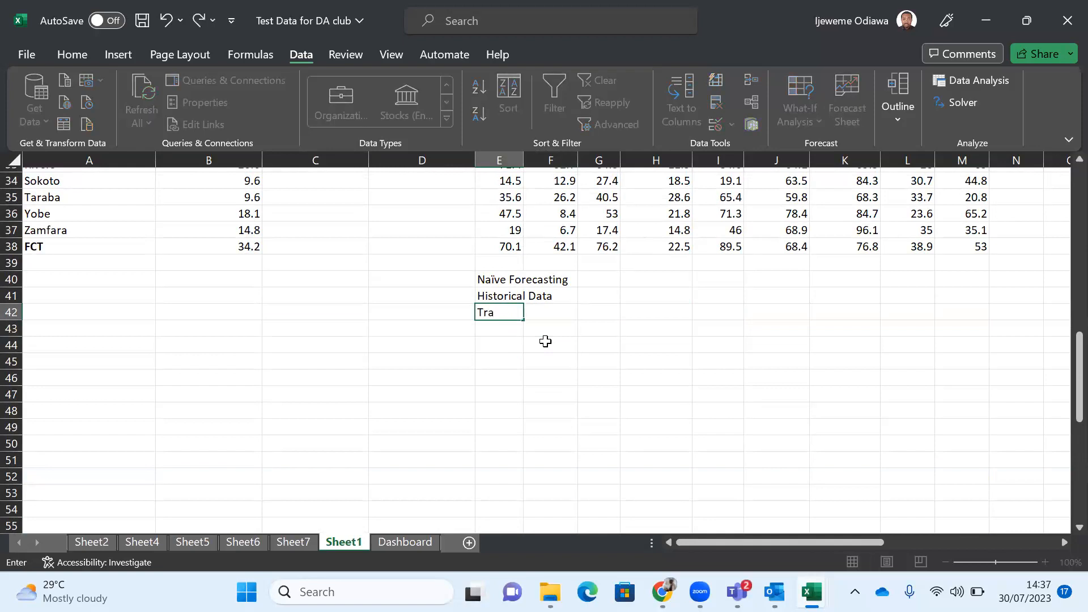
text(in Data)
key(Return)
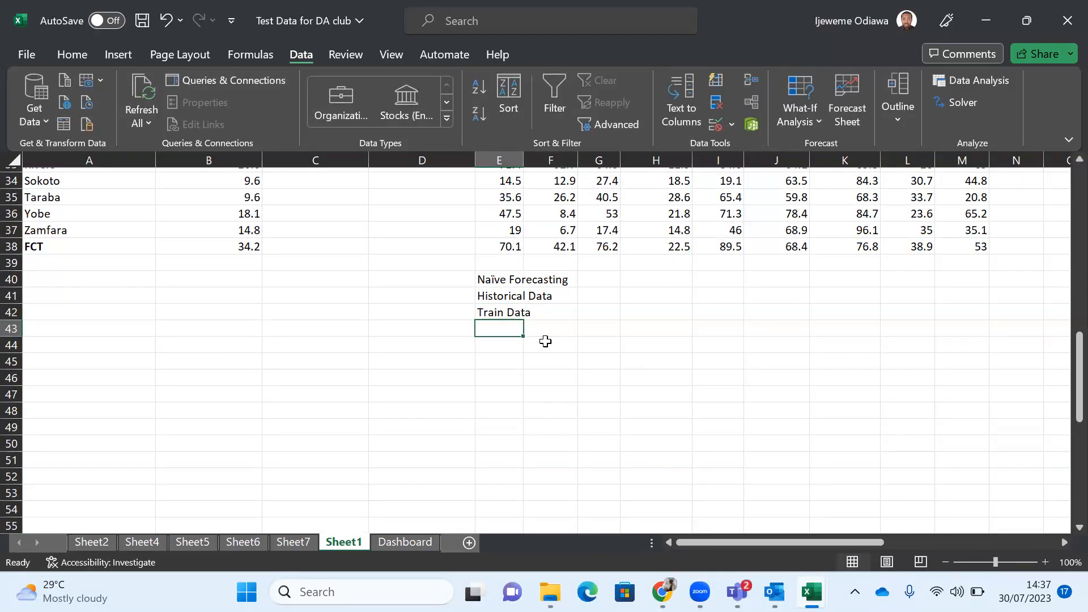
text(Test)
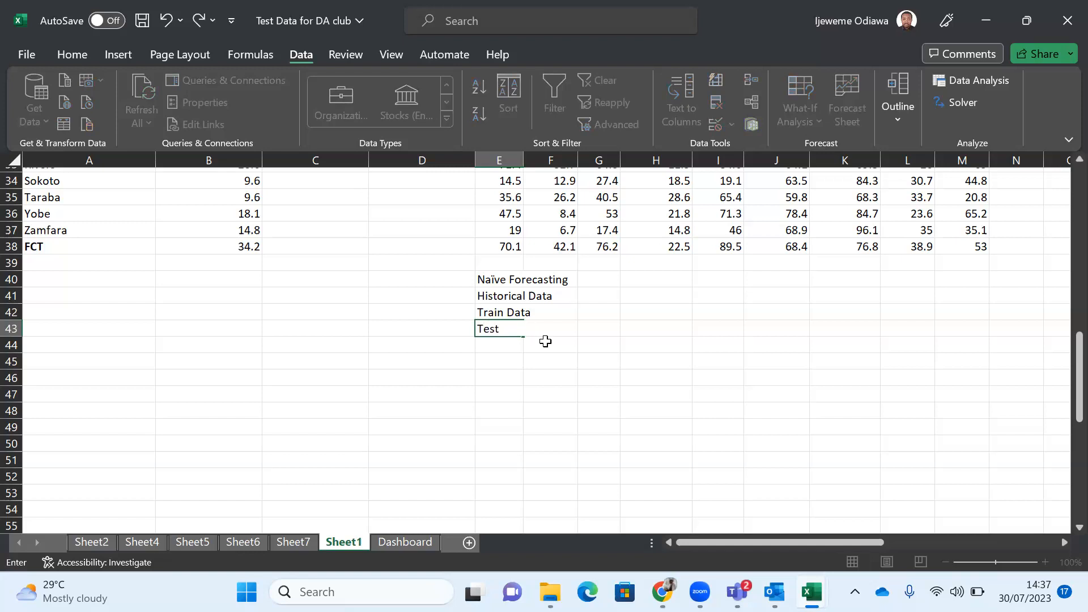
text( Data)
key(Return)
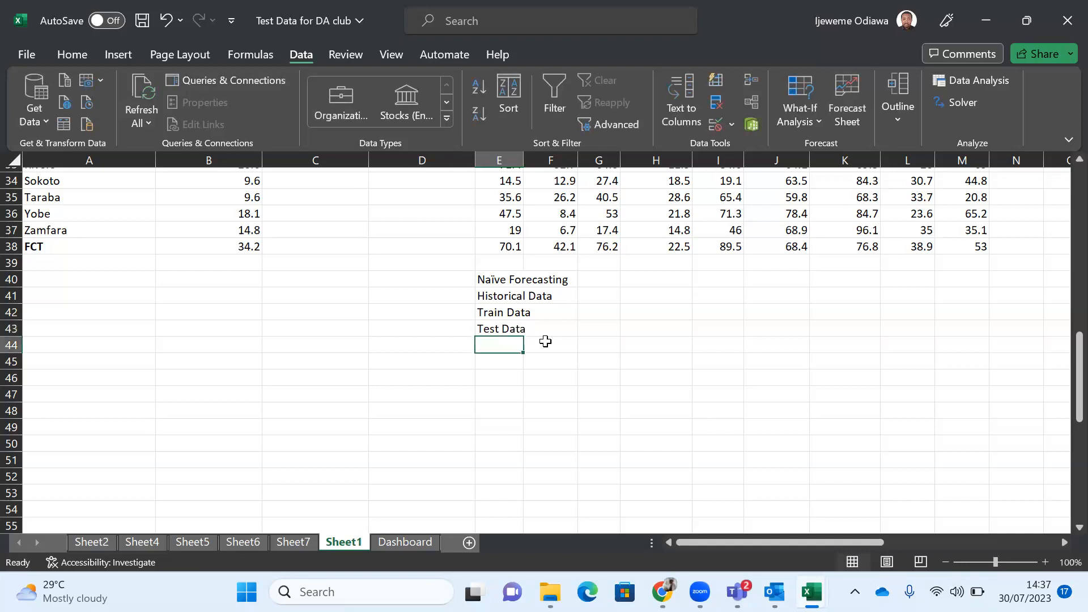
Step: Examine the state table's indicator rows against the Historical Data, Train Data and Test Data notes in E41:E43
scroll(545, 341, up, 8)
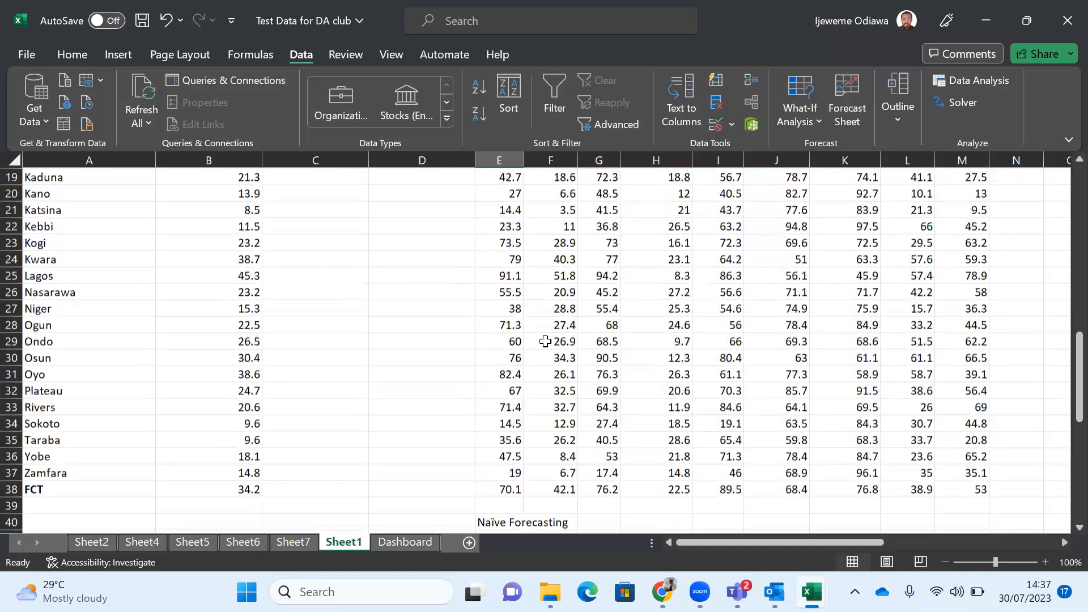
scroll(545, 342, down, 9)
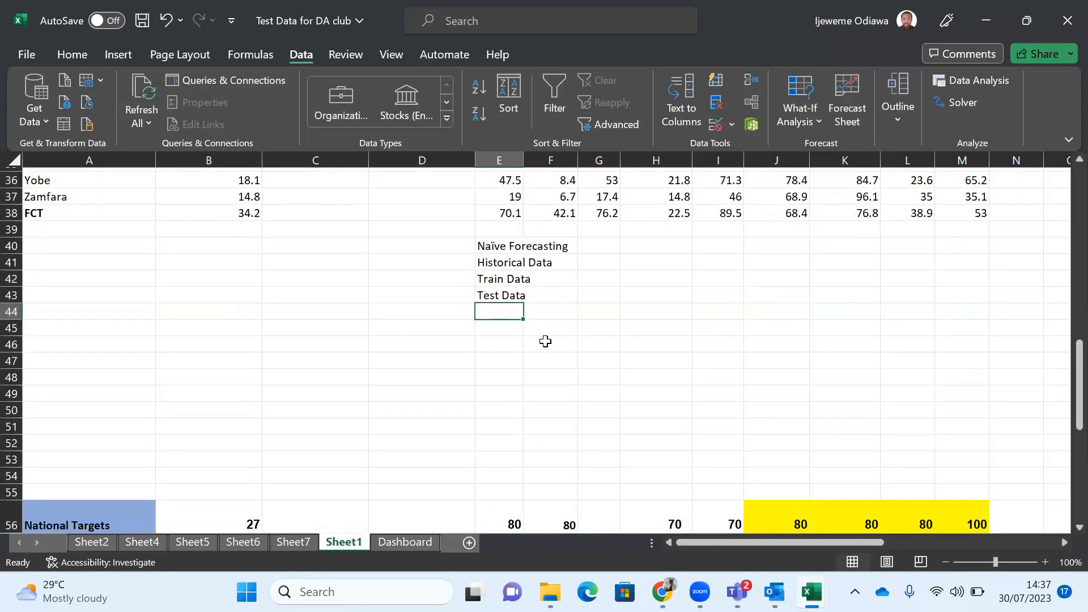
scroll(340, 223, up, 12)
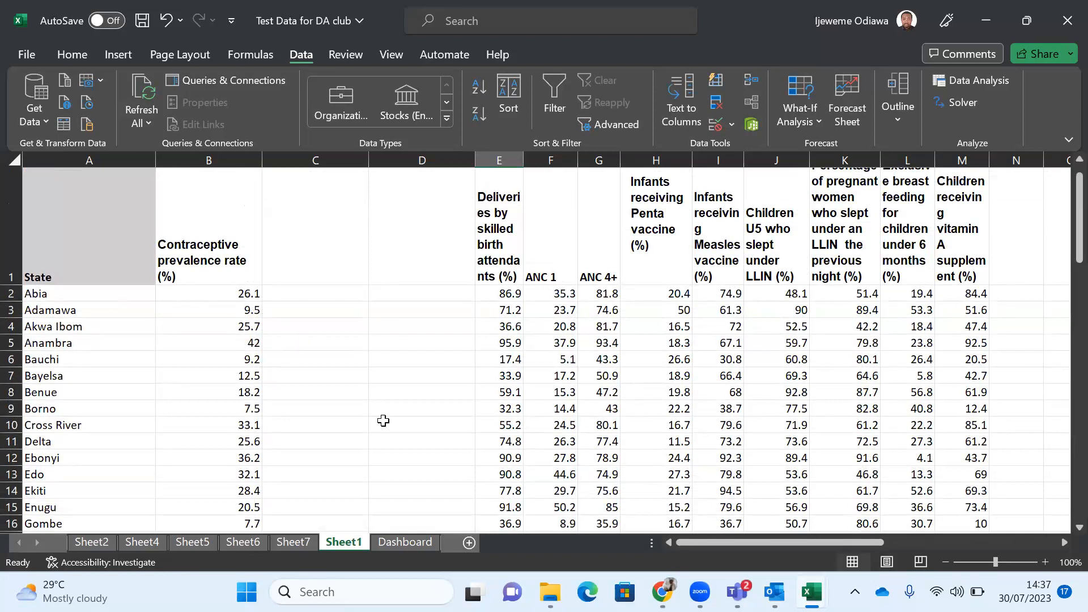
scroll(383, 421, down, 11)
scroll(383, 420, up, 2)
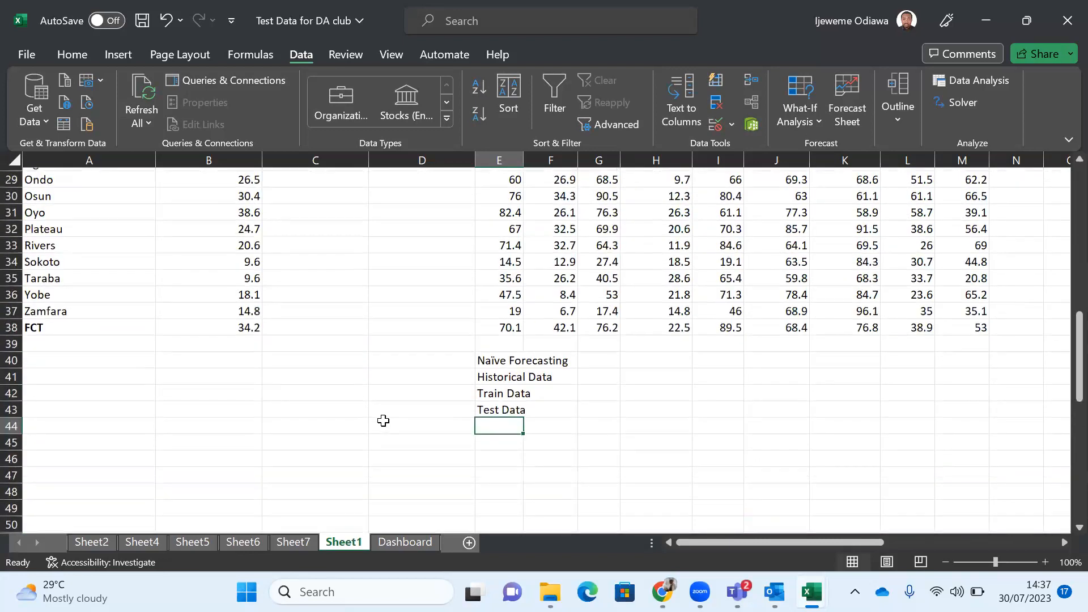
scroll(383, 421, up, 2)
scroll(383, 420, down, 1)
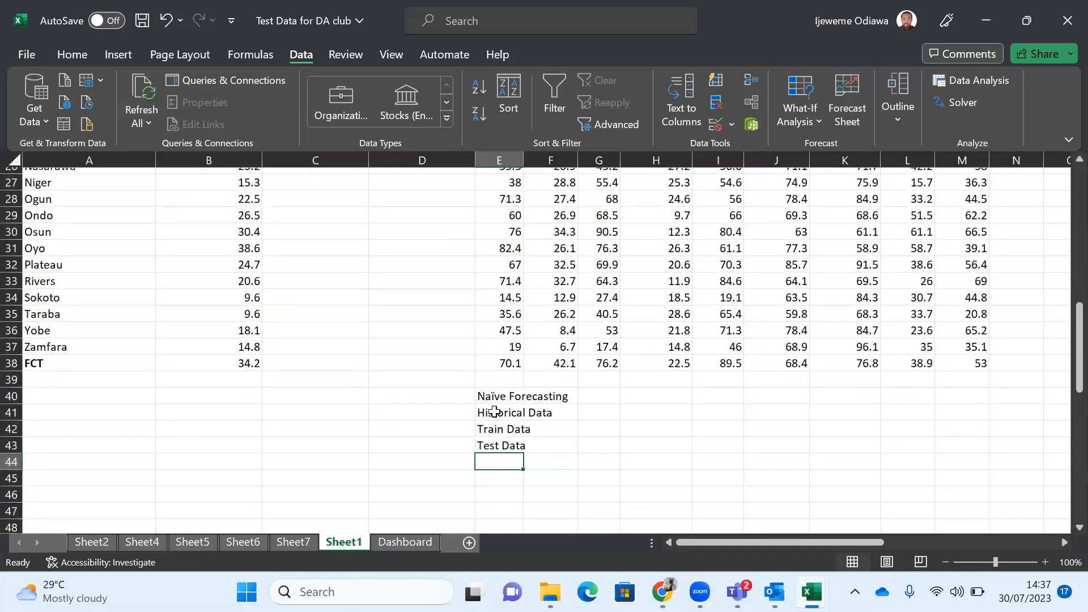
drag(496, 412, 507, 462)
click(579, 445)
drag(495, 416, 516, 448)
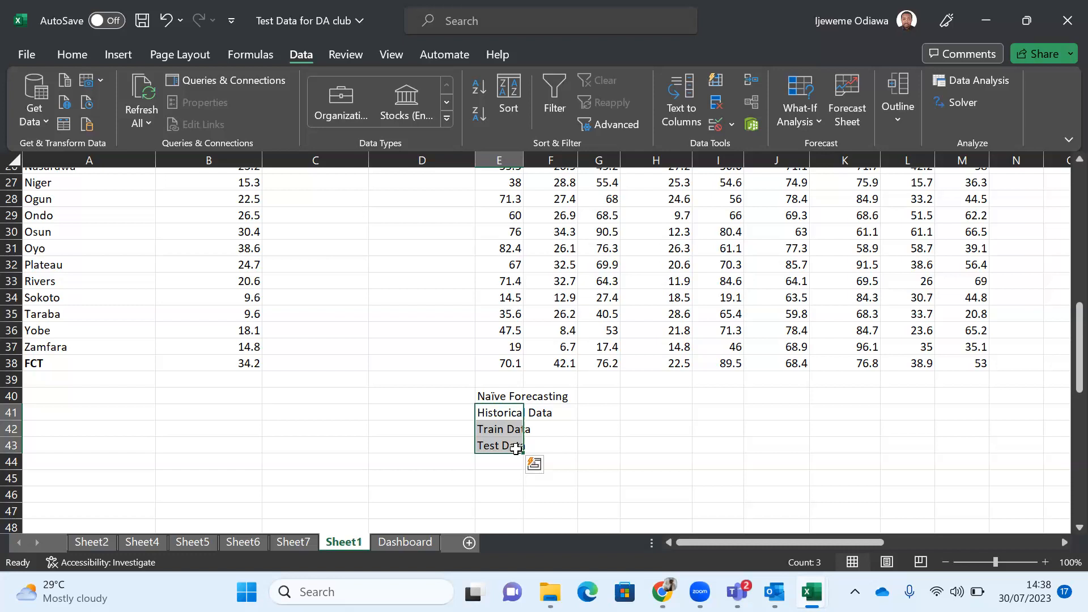
click(586, 446)
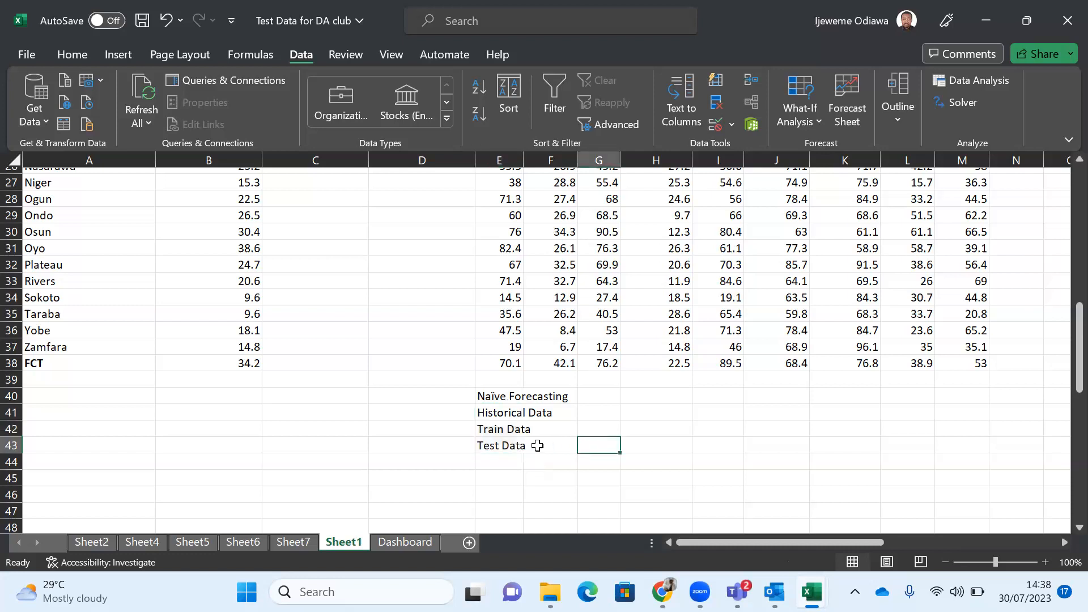
click(600, 426)
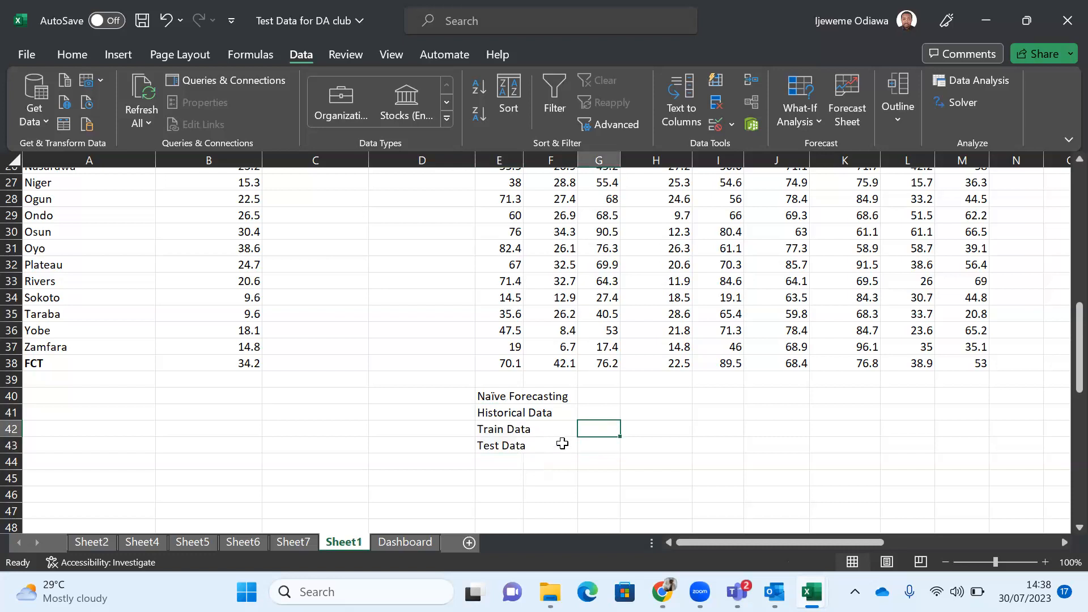
Step: Enter "Train-Test-Split" in cell E44, directly under the Test Data entry
click(496, 465)
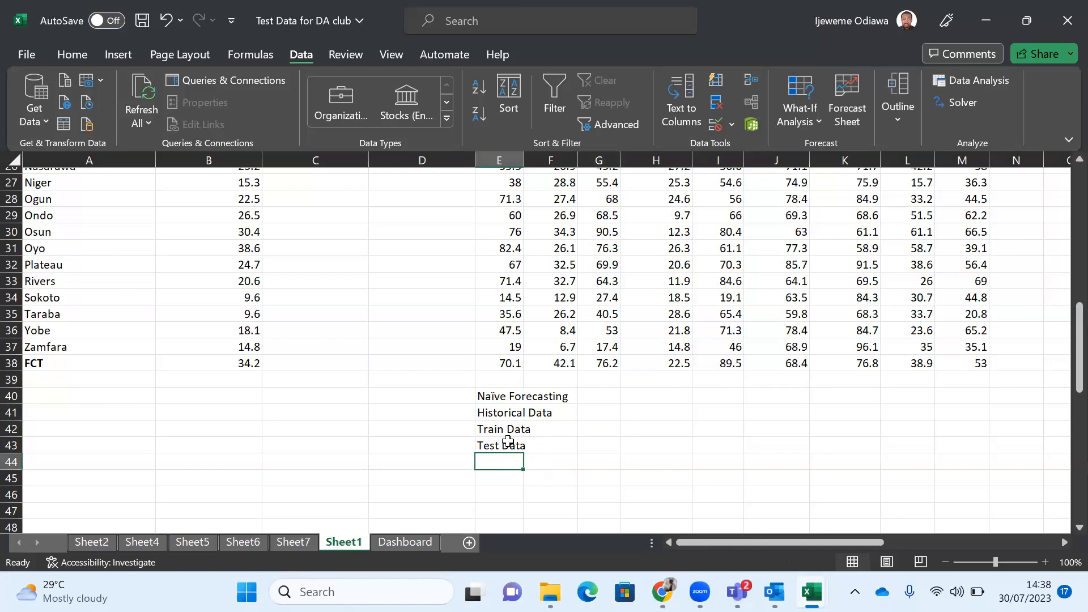
text(Train)
key(BackSpace)
key(BackSpace)
text(-Test-Split)
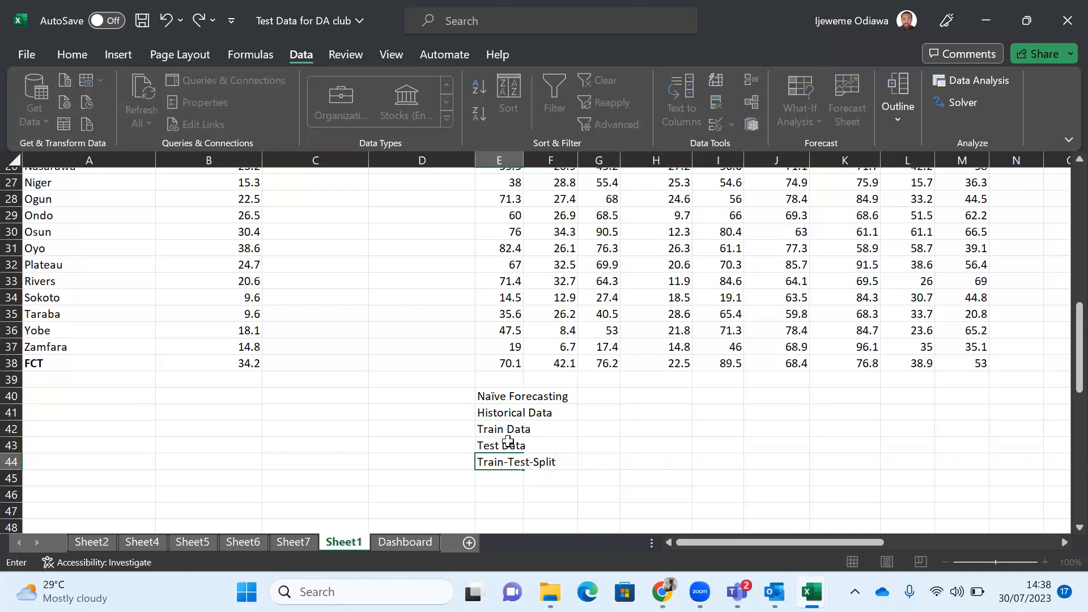
key(Return)
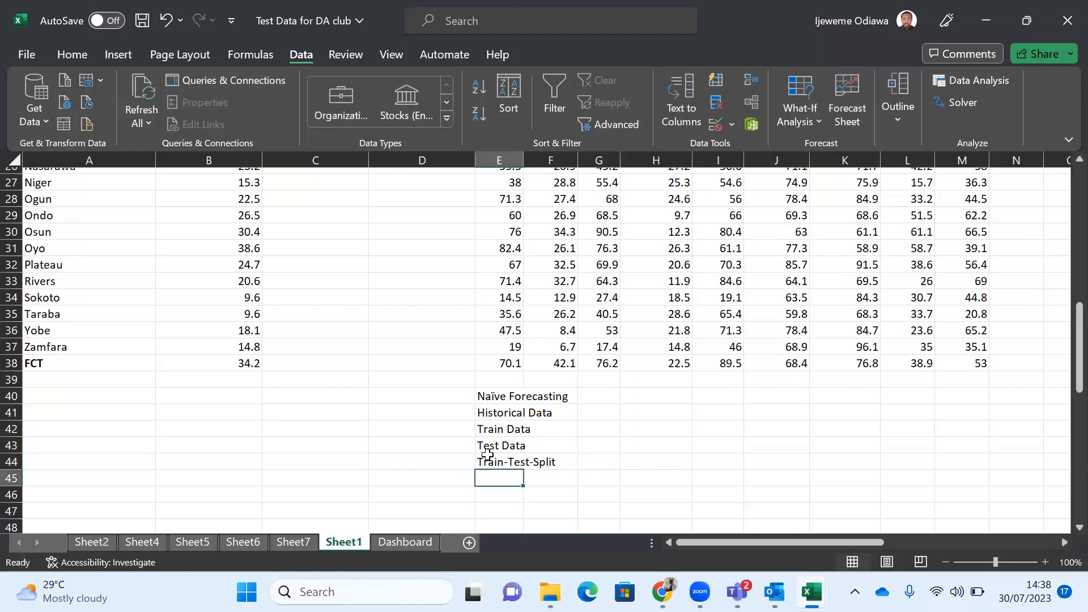
Step: Add "MODEL" in cell E45, below the Train-Test-Split entry
scroll(616, 292, up, 10)
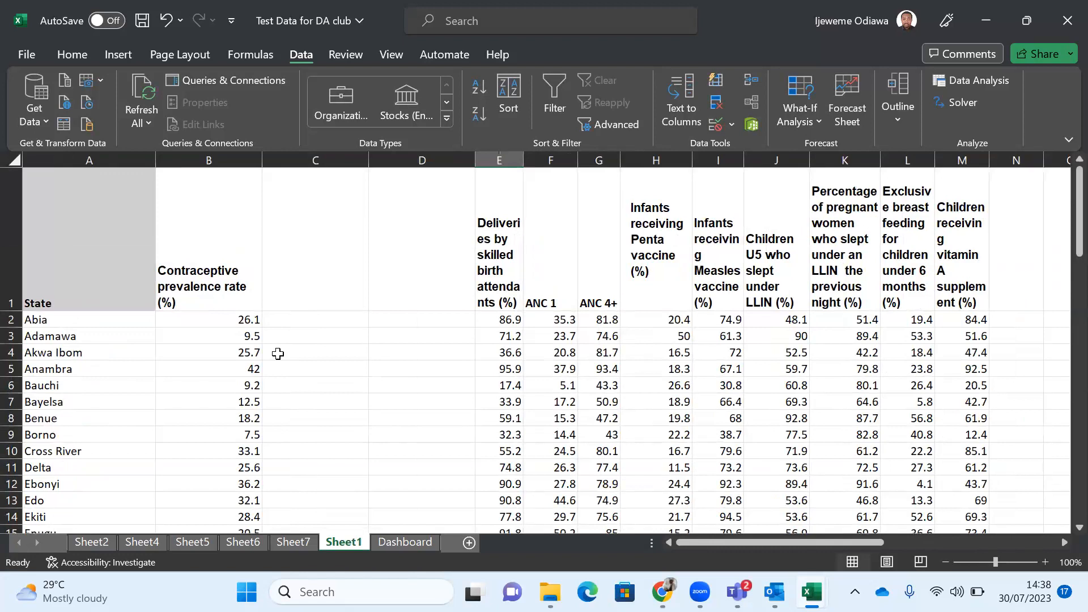
scroll(277, 353, down, 13)
scroll(278, 353, up, 2)
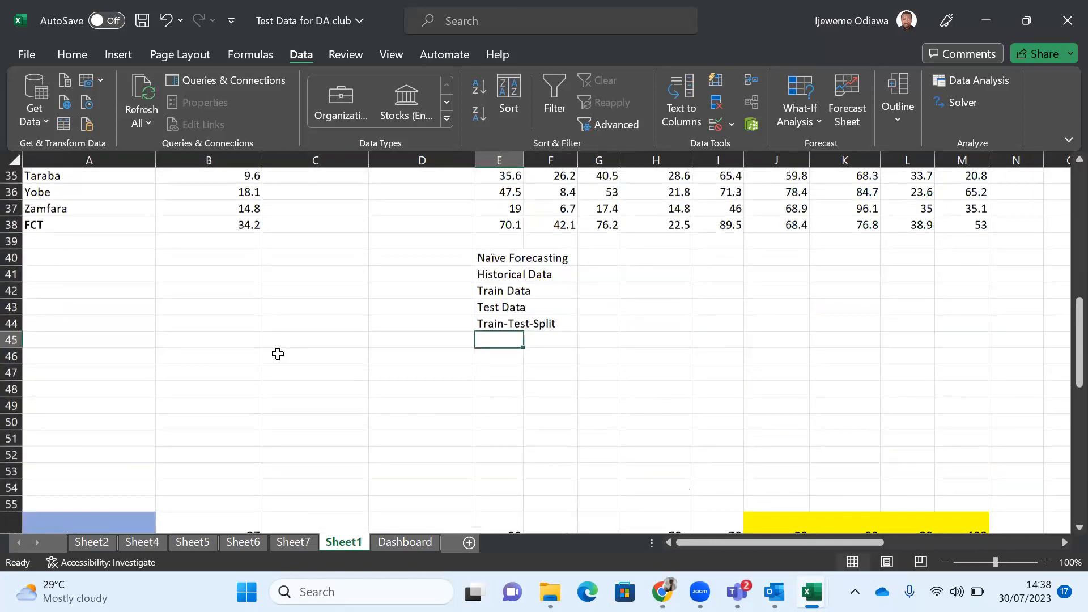
text(MODEL)
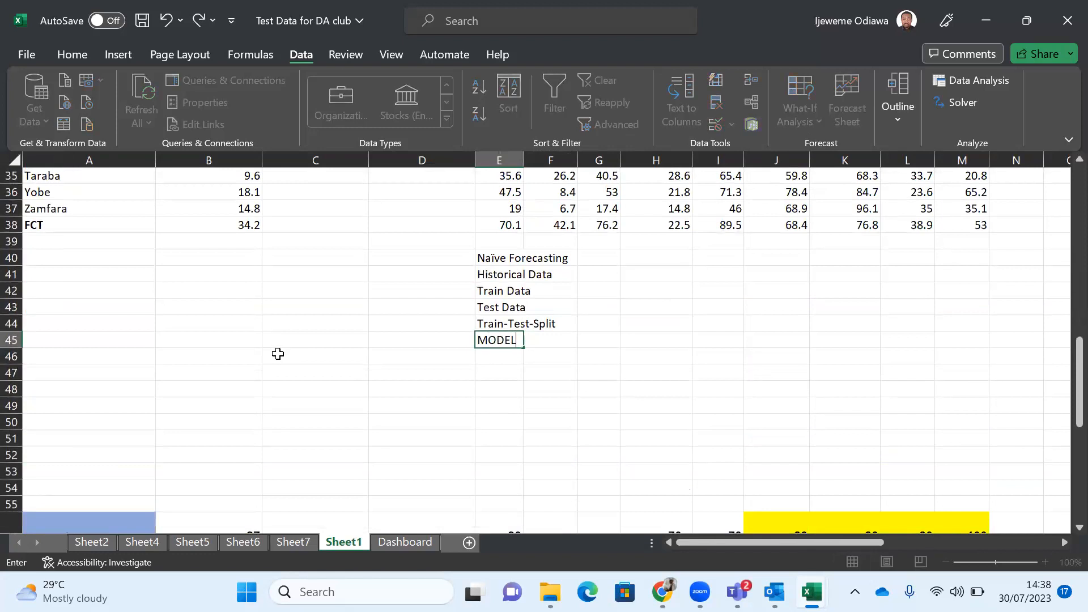
text(.)
key(BackSpace)
key(Return)
Step: Examine the Predictive Analytics row and its "What will happen?" question in the analytics types list beside the indicator columns
scroll(385, 339, up, 12)
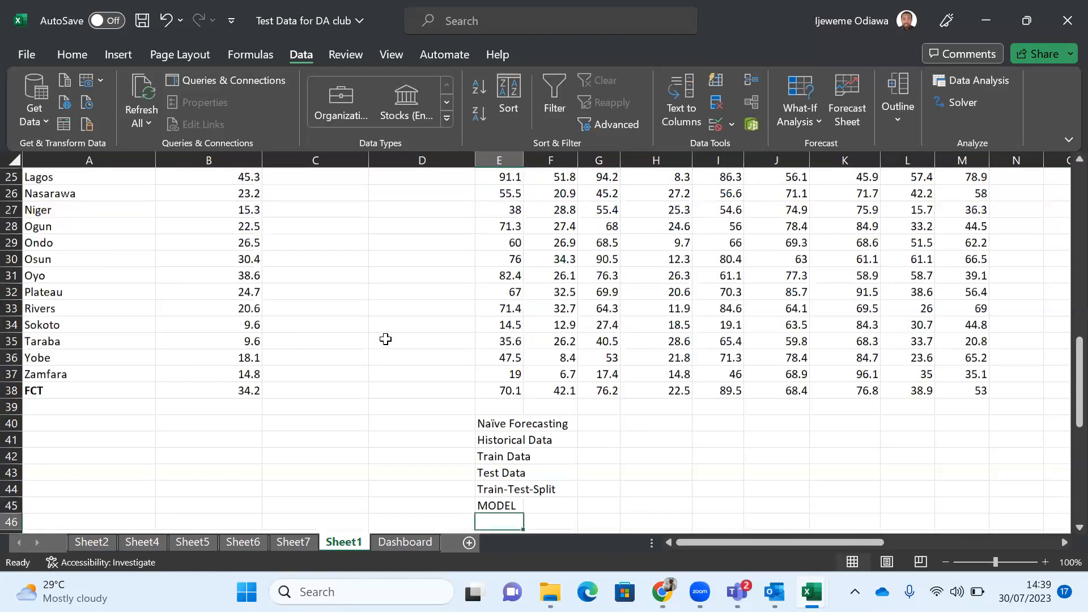
scroll(386, 339, right, 6)
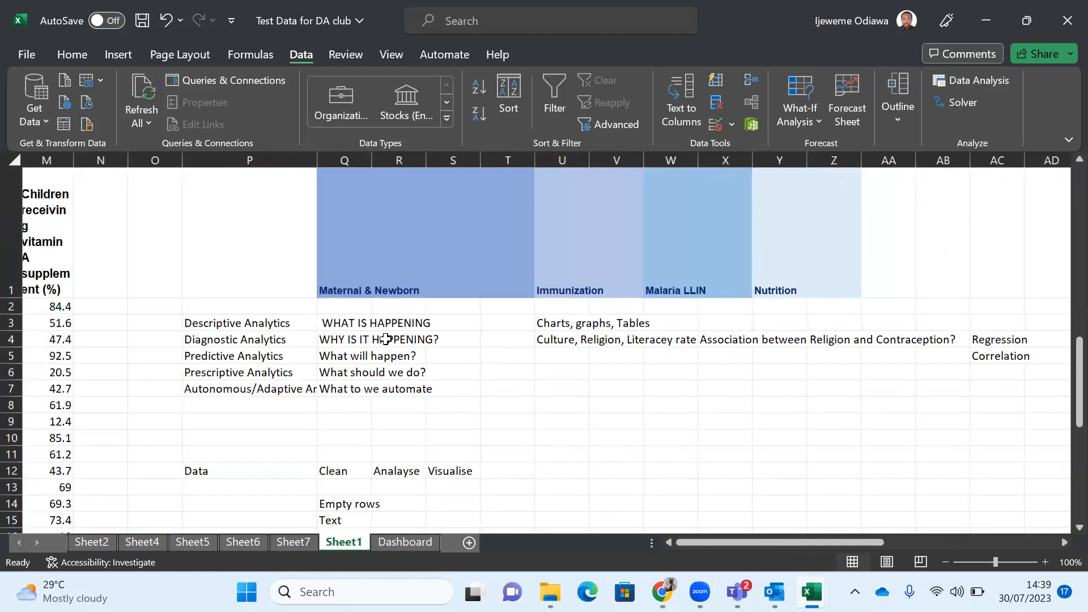
scroll(385, 339, left, 1)
click(367, 360)
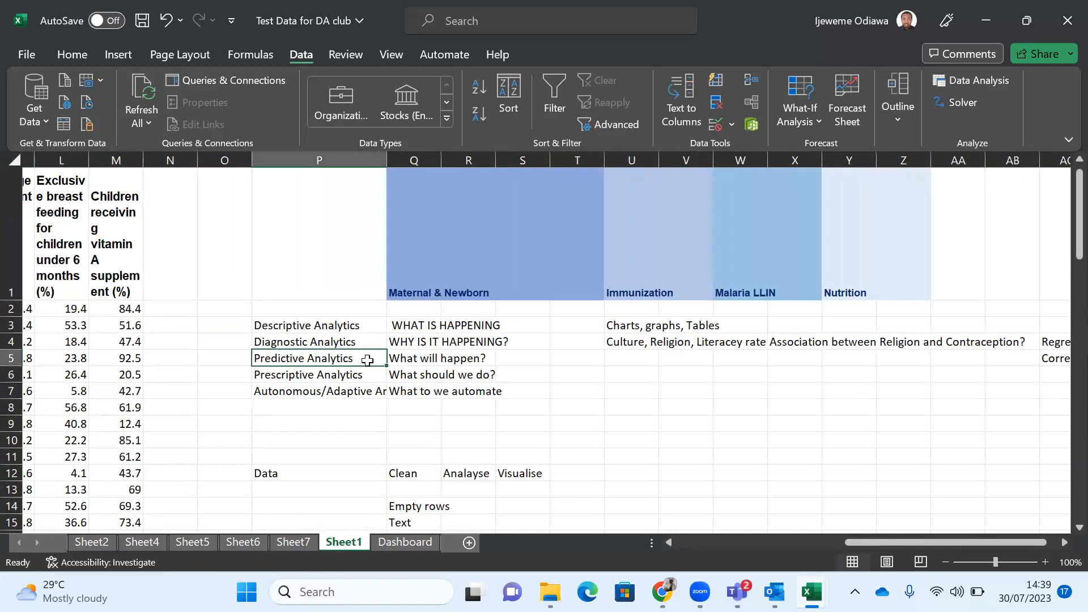
click(411, 359)
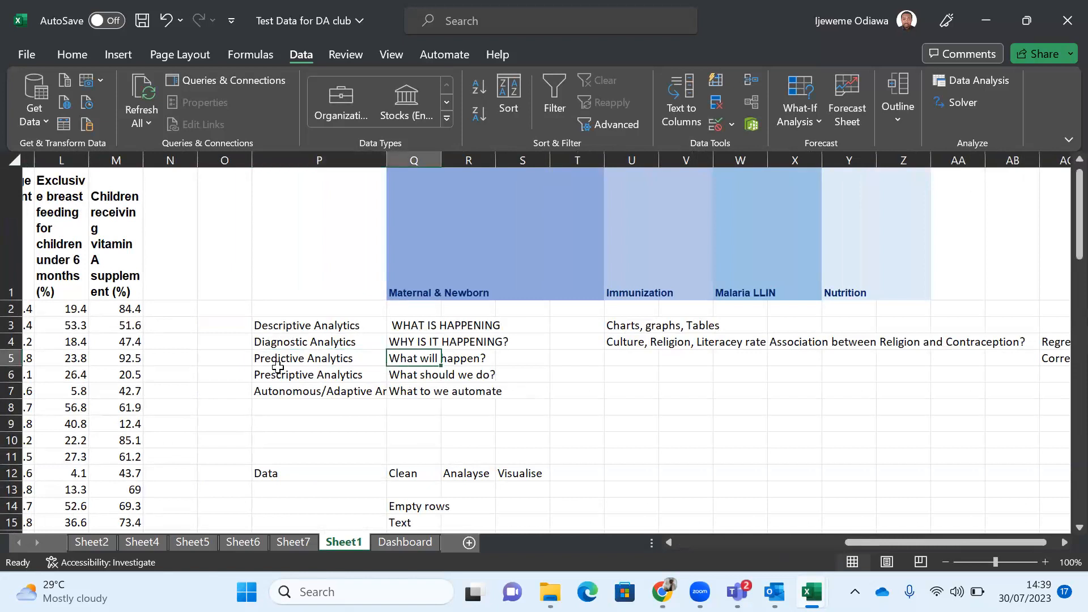
scroll(380, 358, left, 10)
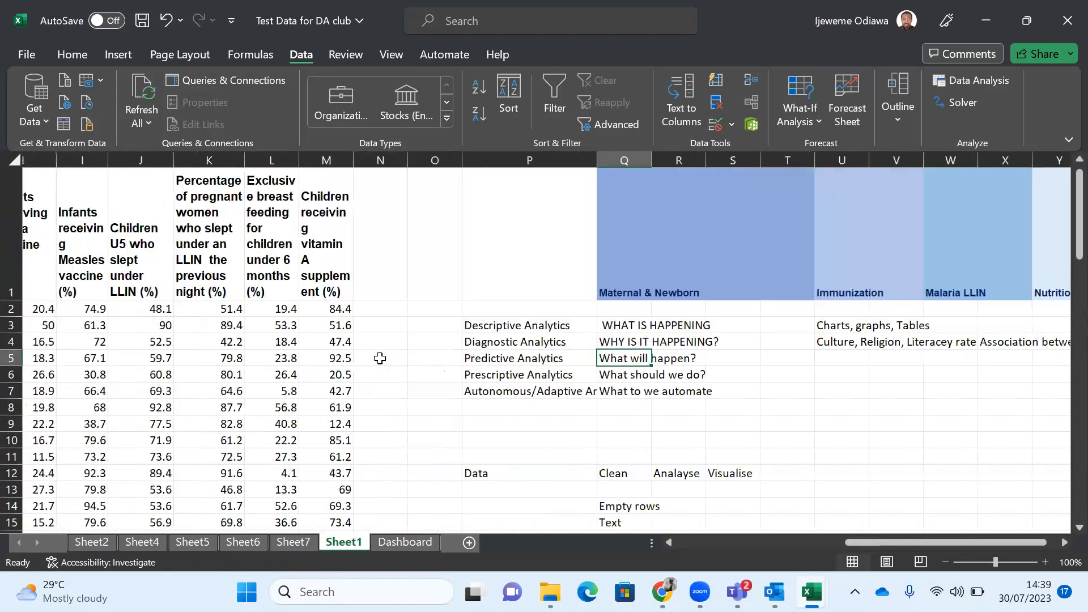
scroll(380, 358, left, 1)
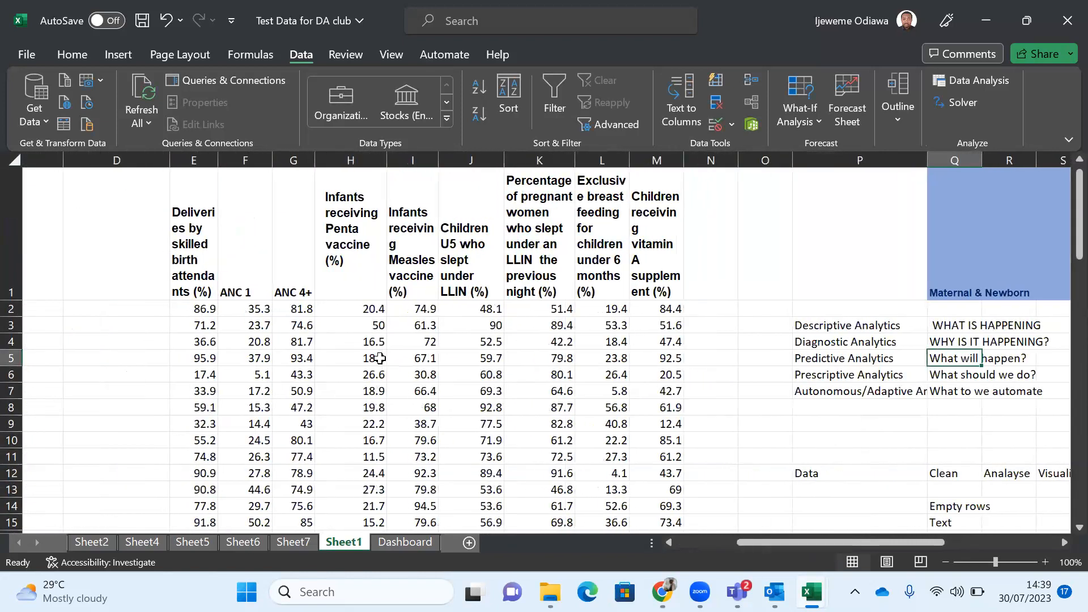
scroll(380, 358, right, 2)
scroll(380, 358, right, 7)
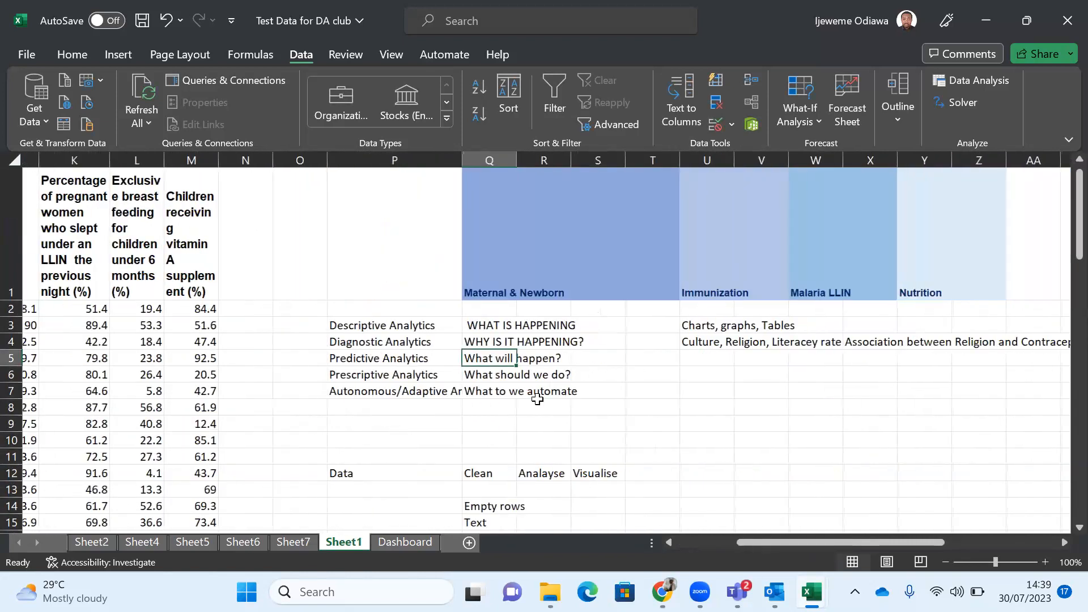
click(539, 405)
scroll(538, 405, down, 3)
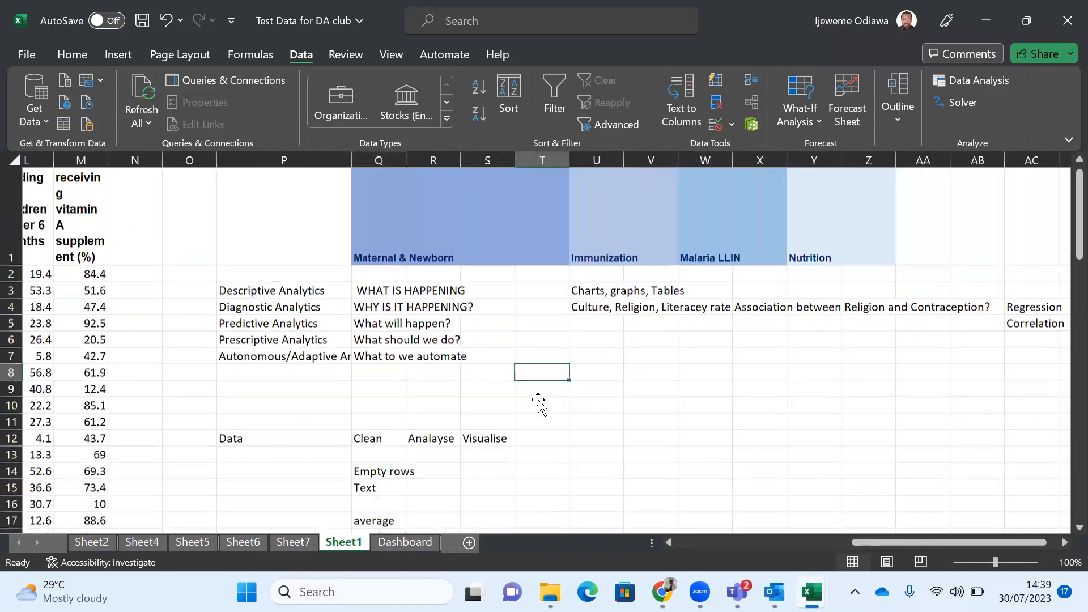
scroll(539, 405, up, 1)
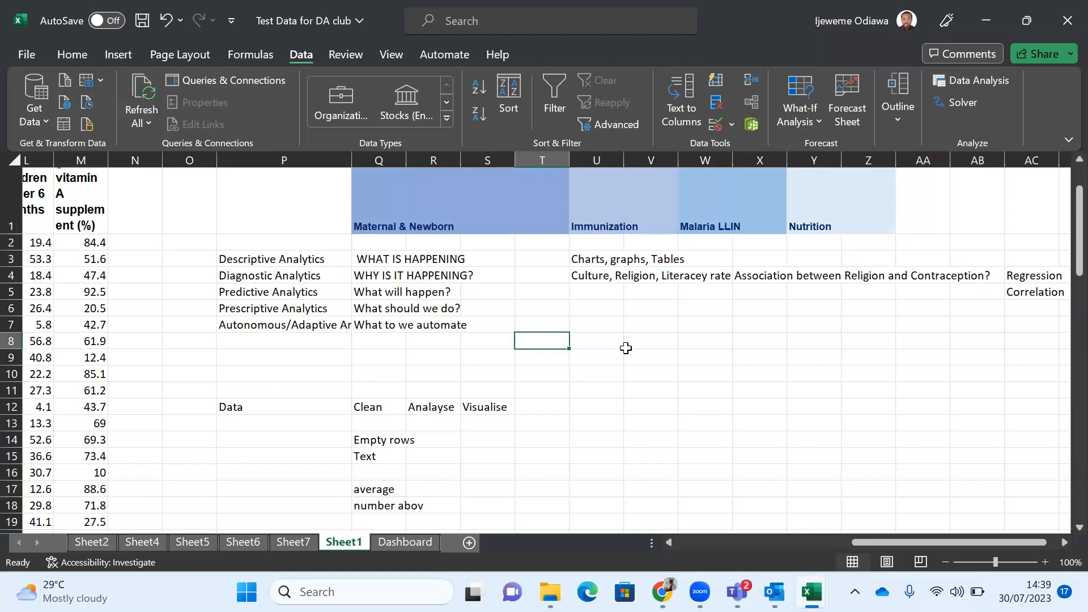
click(655, 338)
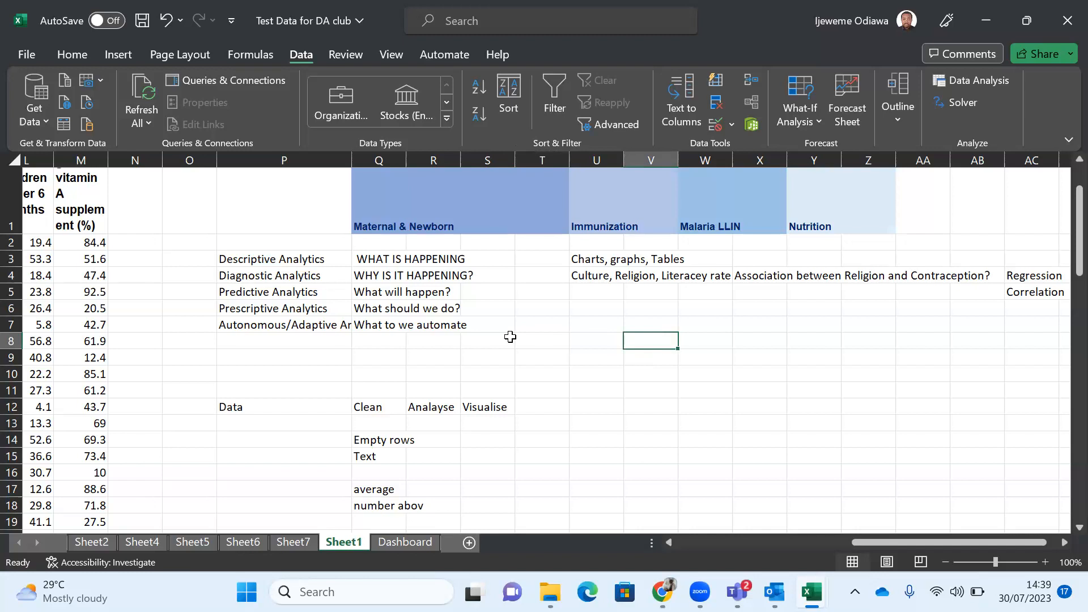
Step: Start a FORECAST formula in empty cell K40, in the Naïve Forecasting row, and discard the entry
scroll(543, 340, left, 3)
scroll(543, 340, left, 7)
scroll(543, 340, right, 5)
scroll(577, 403, down, 8)
scroll(577, 403, down, 3)
scroll(577, 403, left, 2)
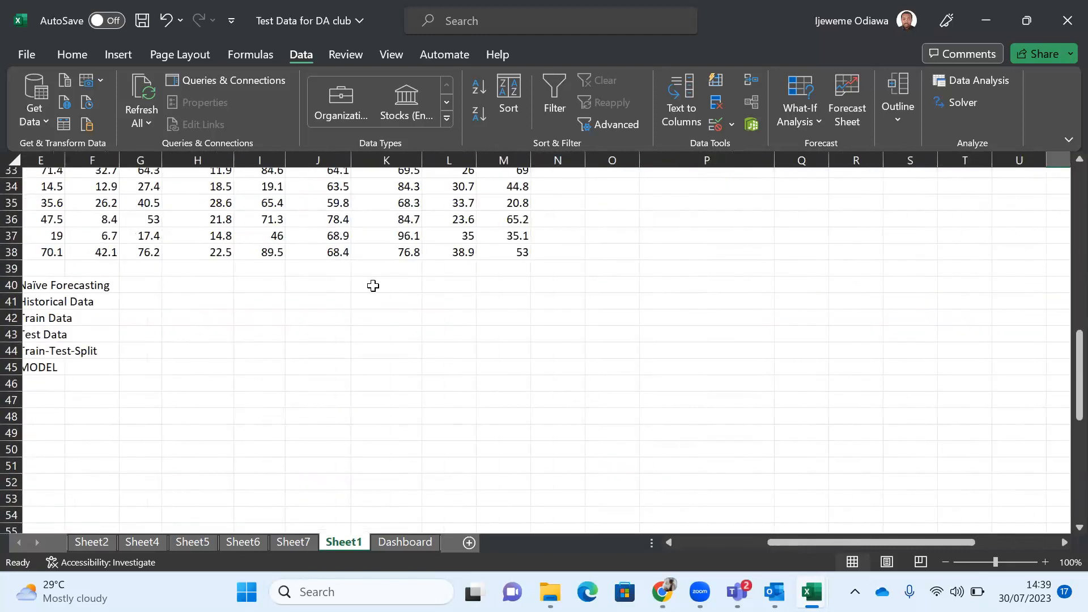
click(373, 286)
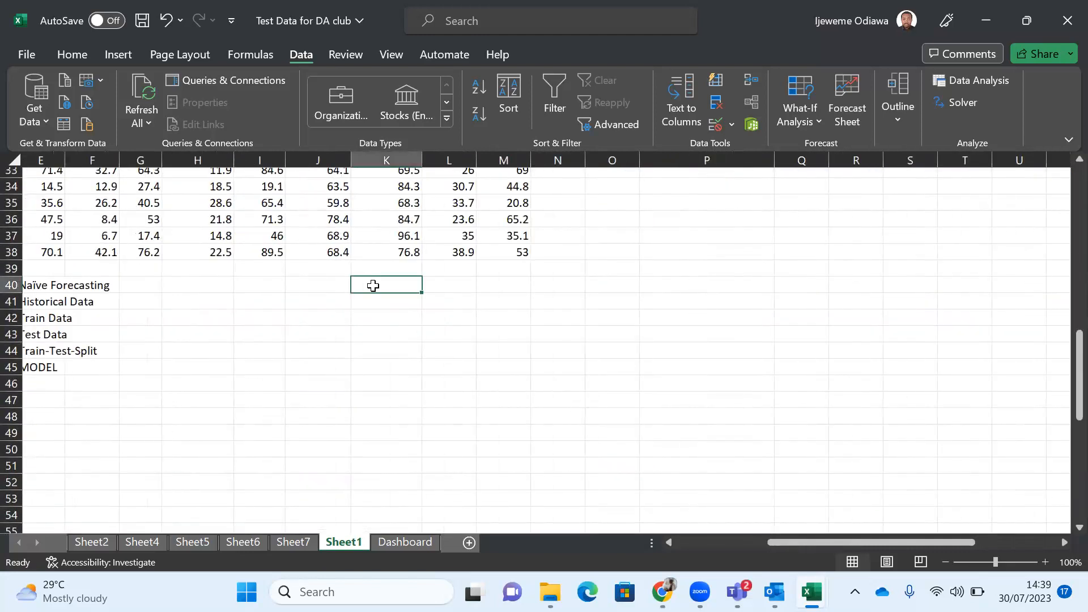
text(=FO)
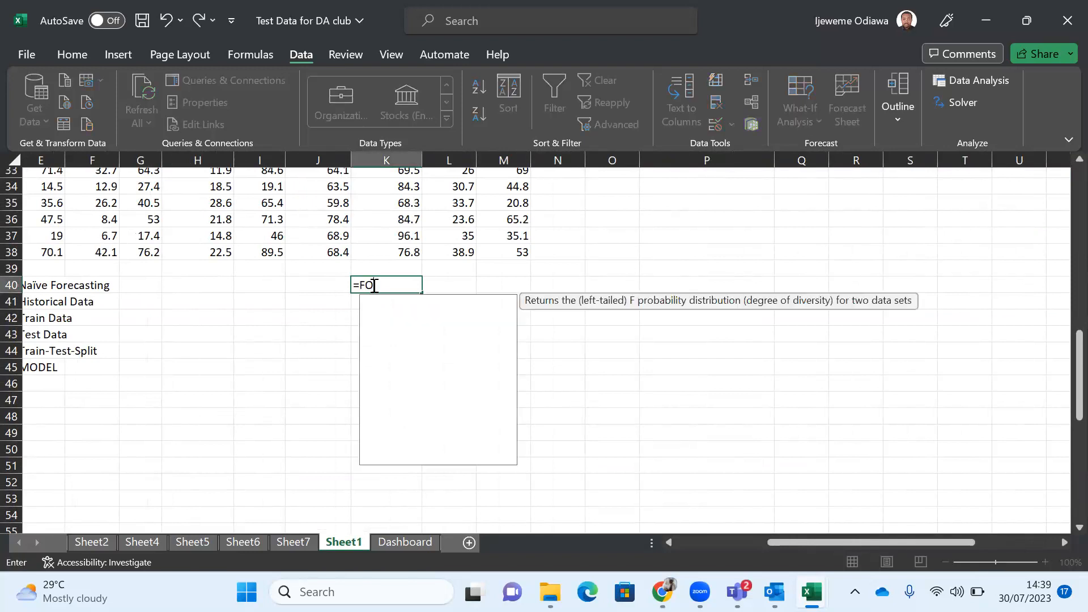
text(RECAST)
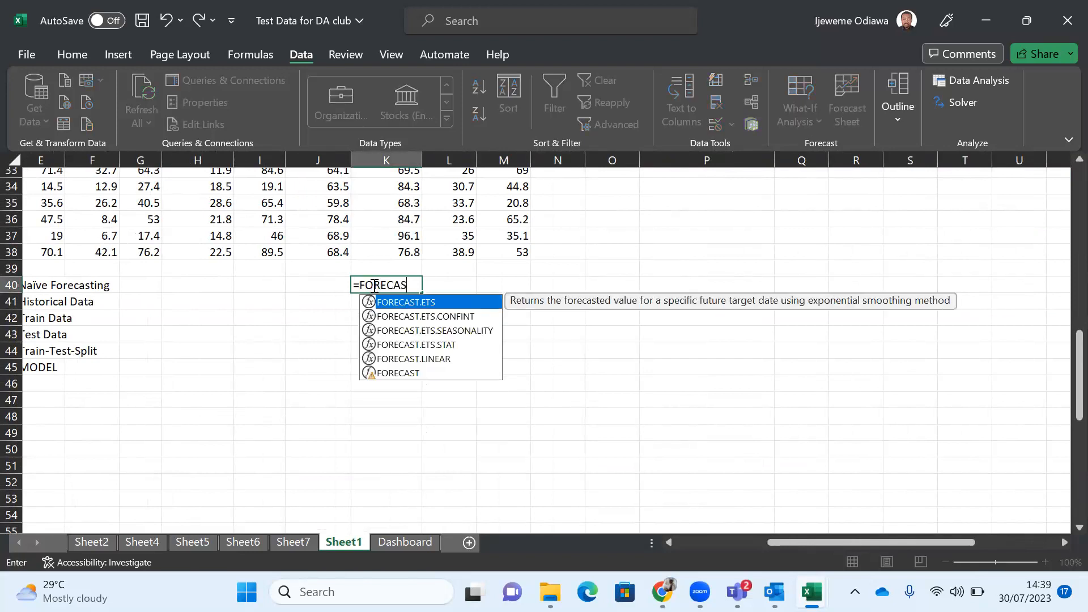
key(BackSpace)
key(BackSpace)
key(BackSpace)
key(BackSpace)
key(BackSpace)
key(BackSpace)
key(BackSpace)
key(BackSpace)
key(BackSpace)
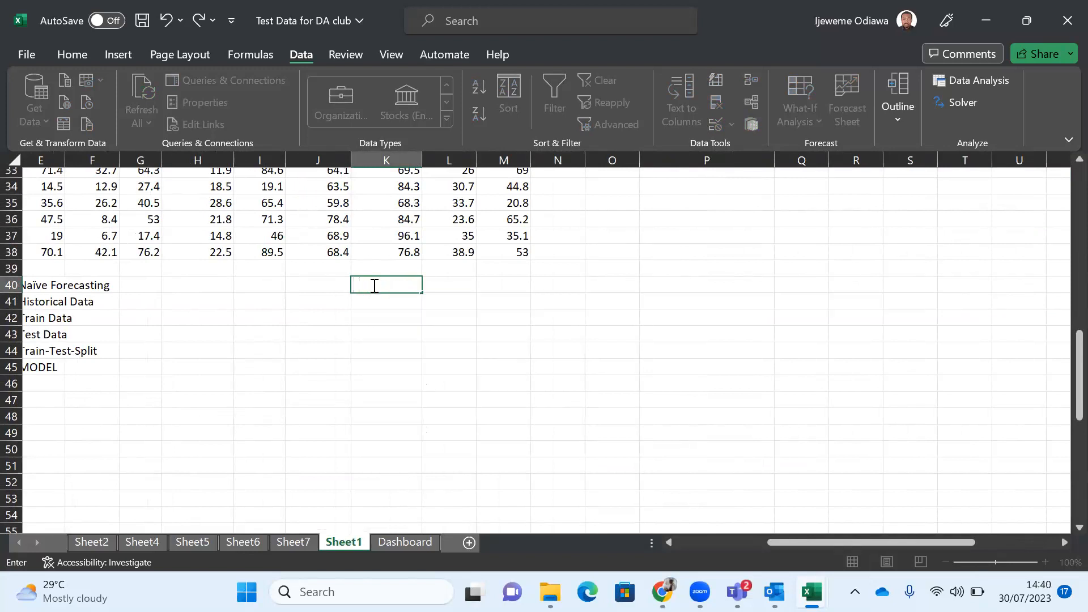
key(Return)
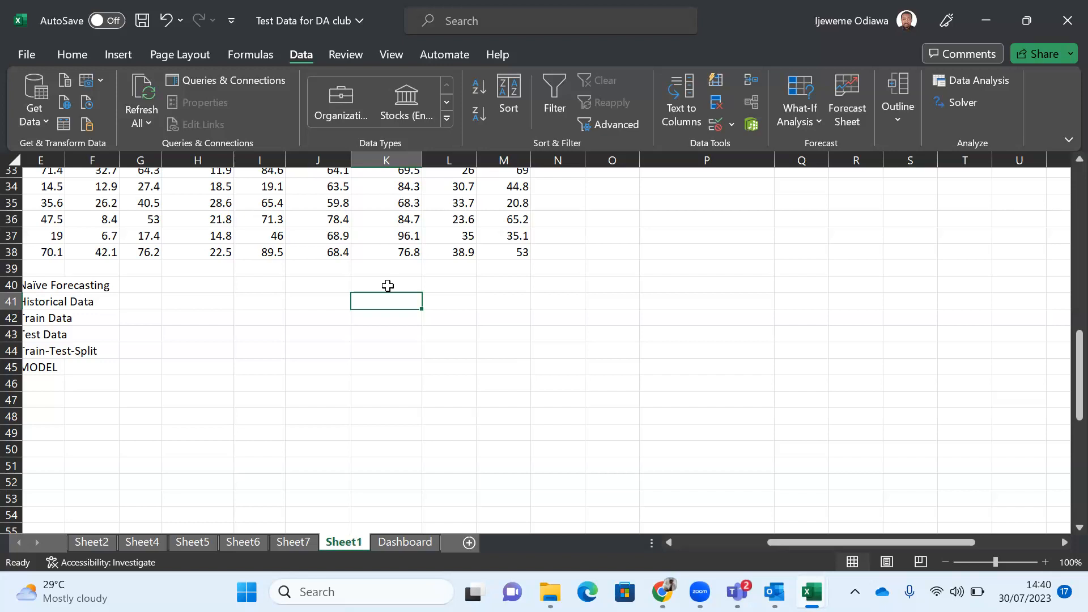
Step: Review the Predictive and Prescriptive Analytics rows with their questions in the analytics types list
scroll(388, 286, up, 7)
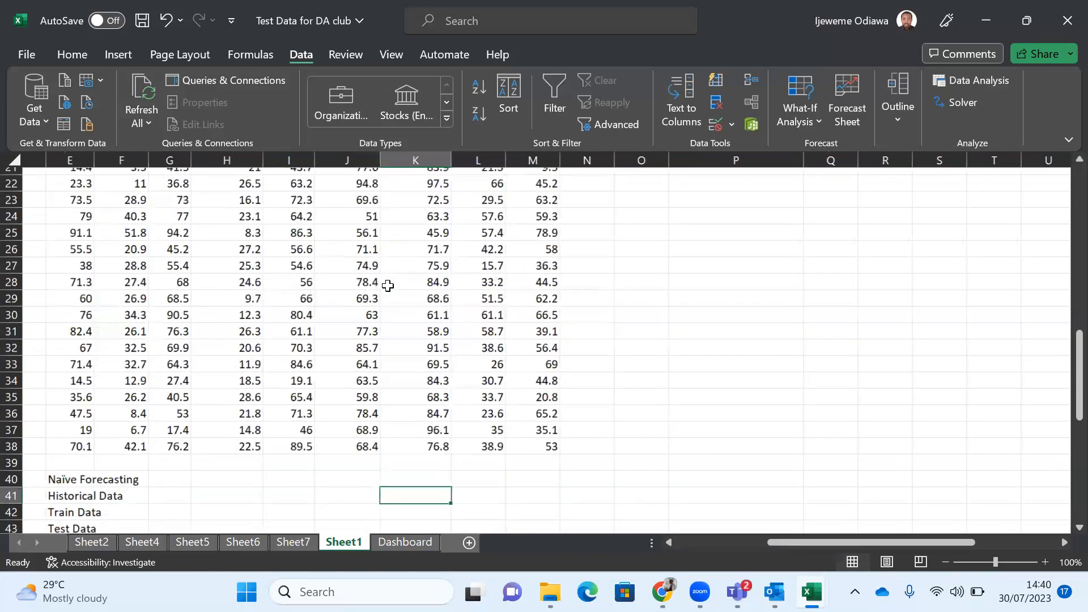
scroll(387, 285, up, 4)
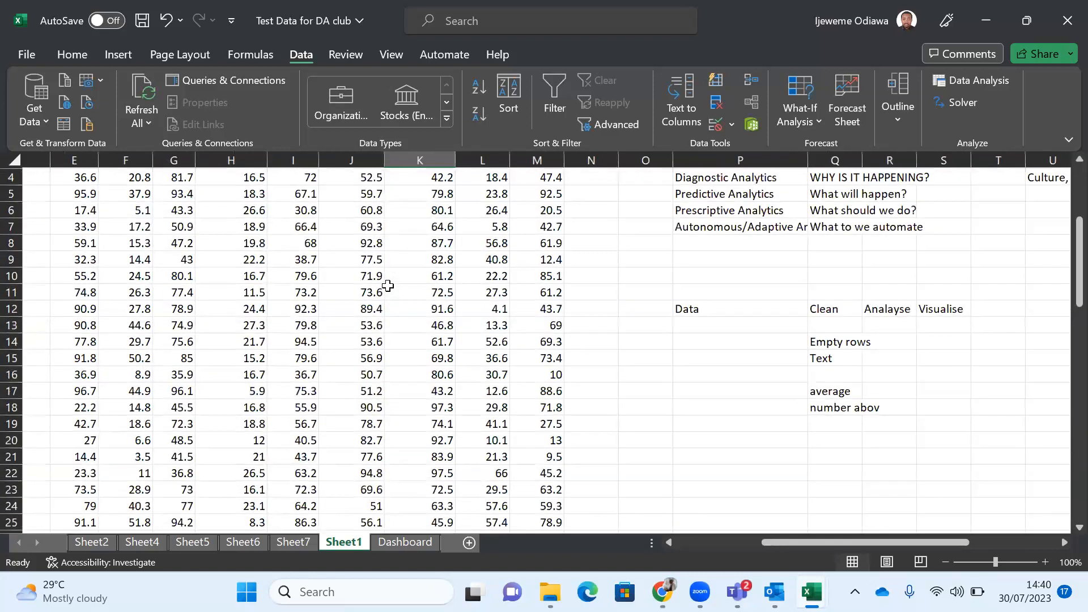
scroll(387, 286, right, 5)
scroll(388, 285, down, 2)
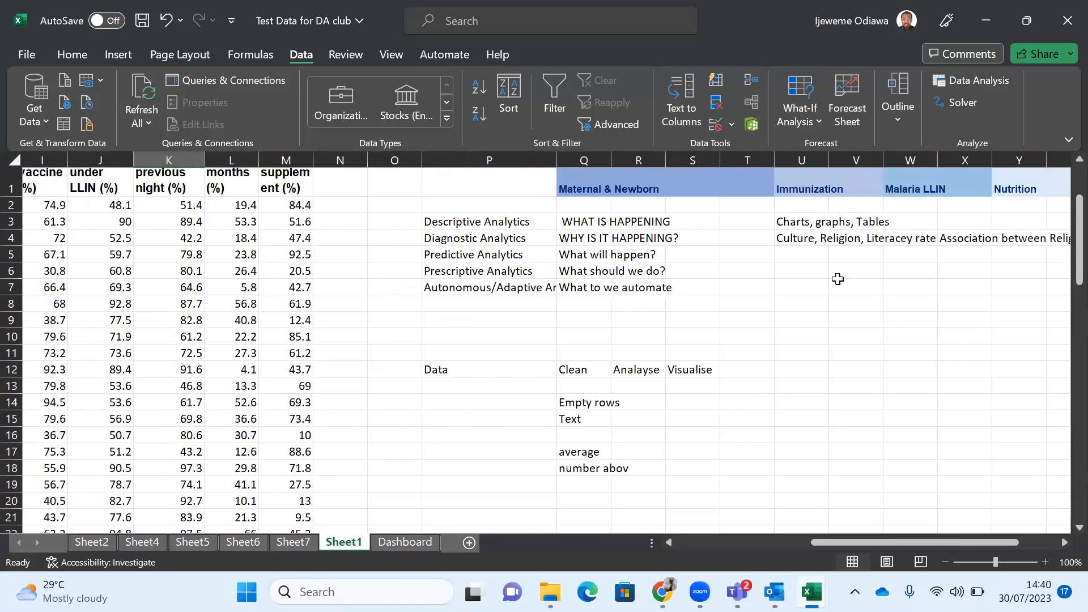
click(802, 276)
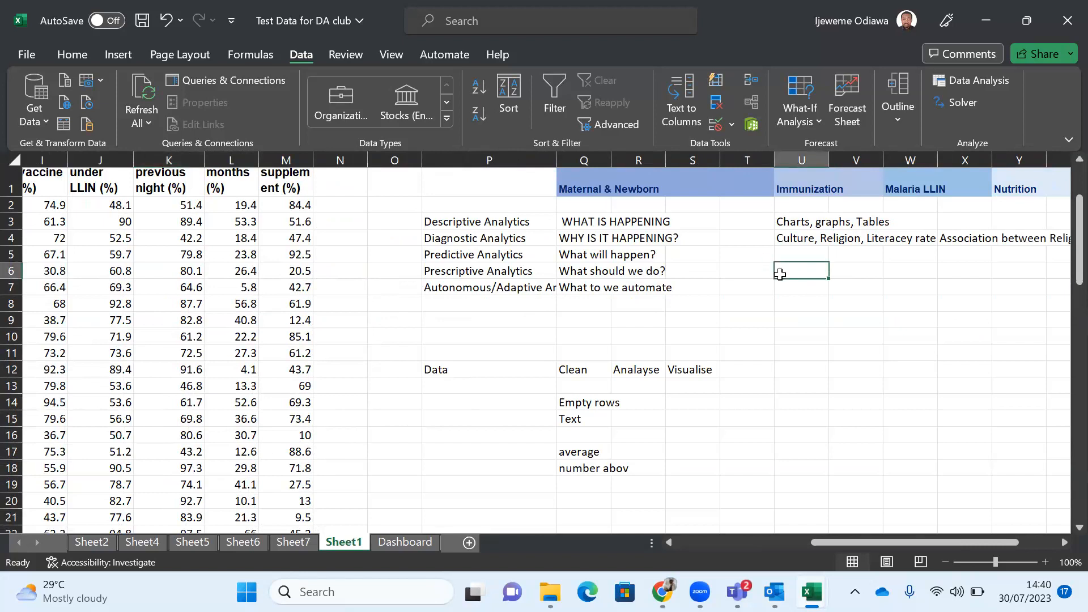
click(575, 254)
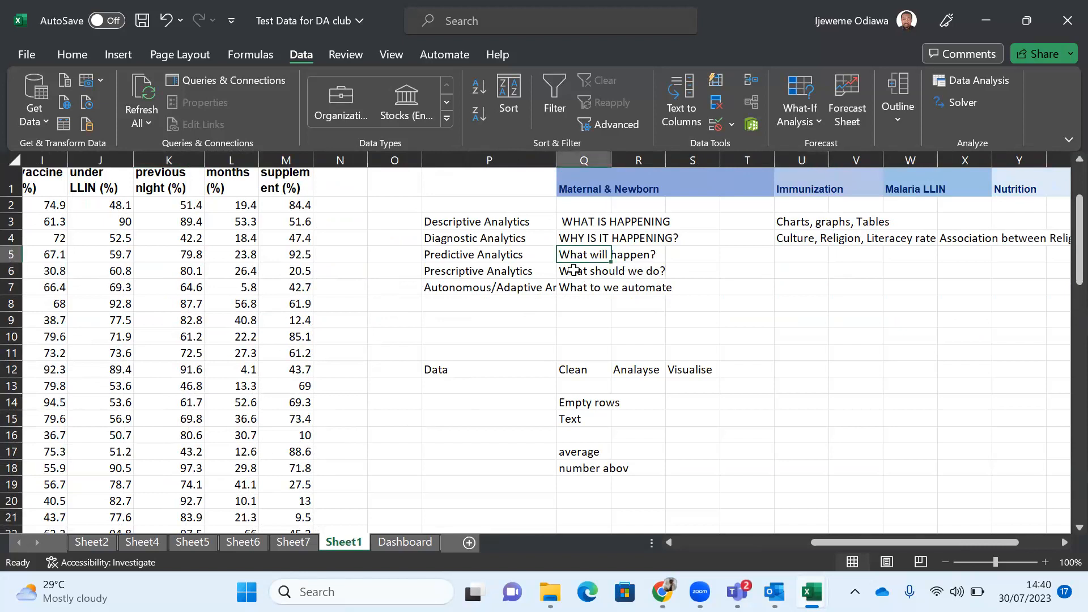
click(573, 270)
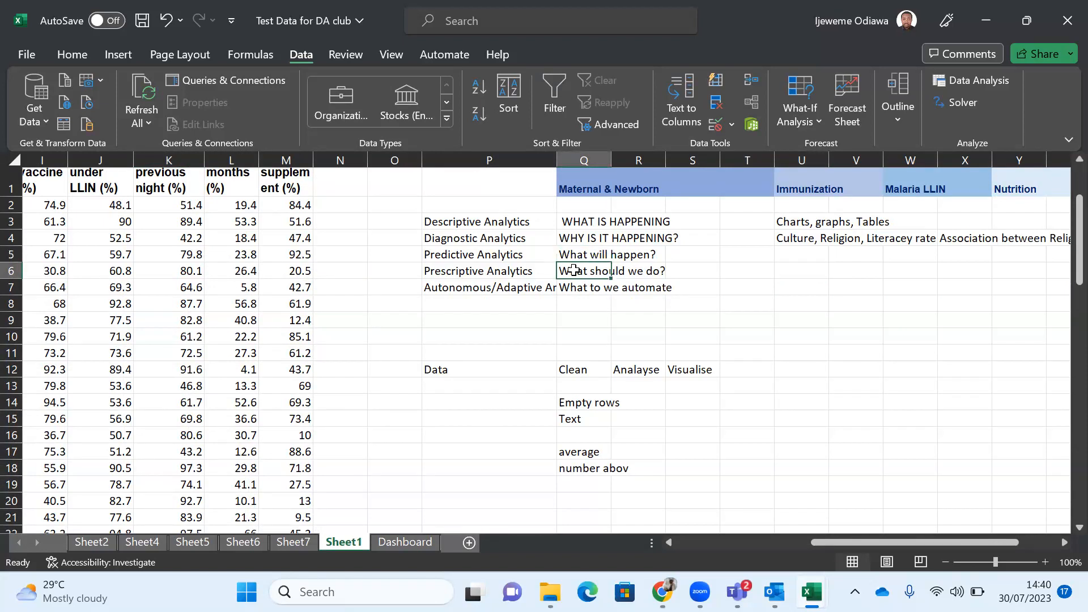
click(434, 276)
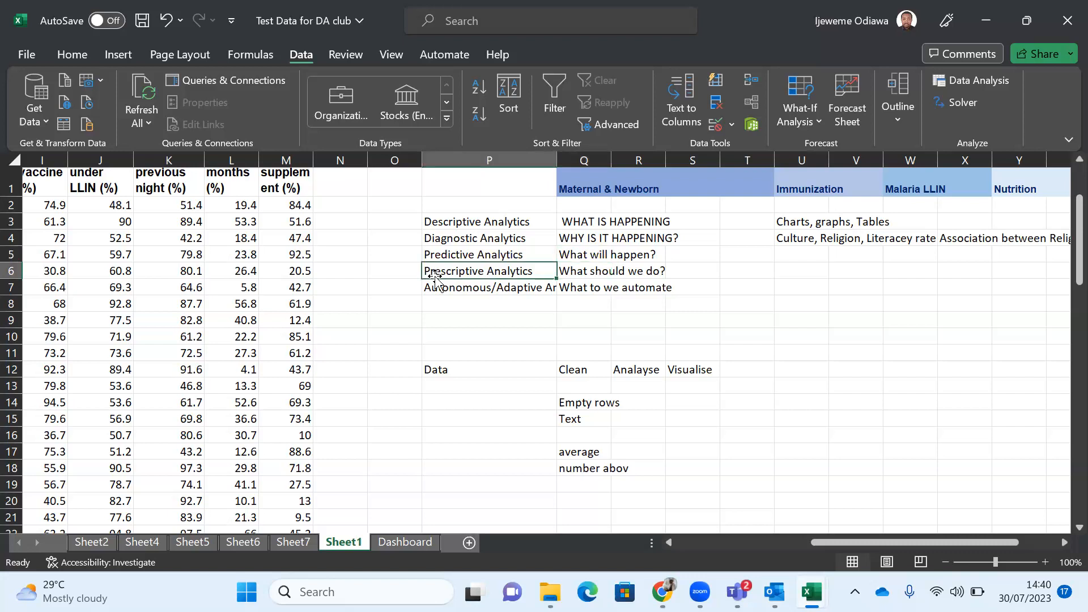
click(577, 273)
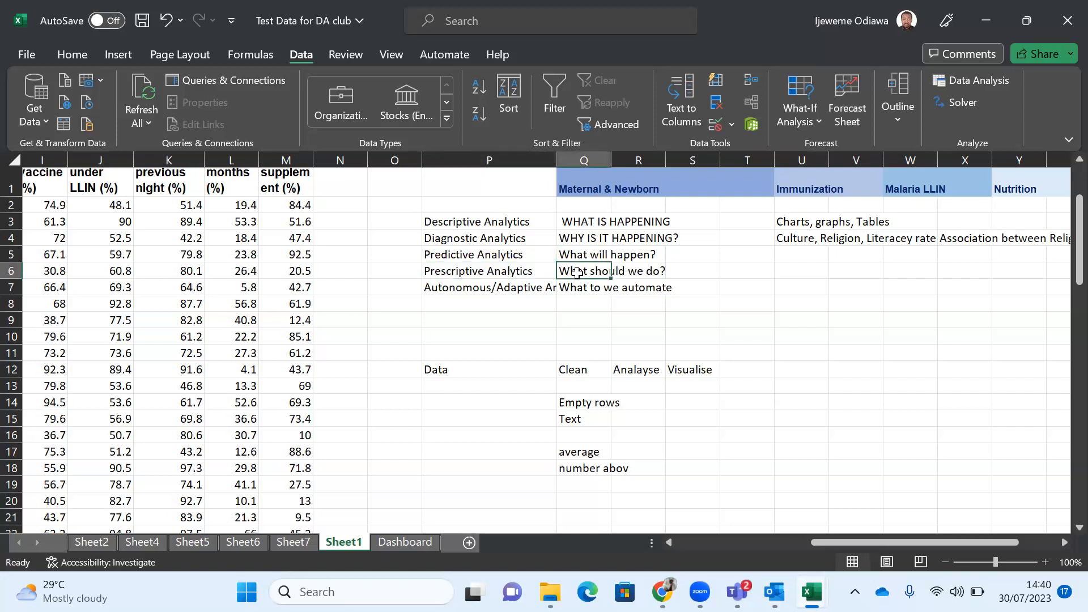
click(747, 307)
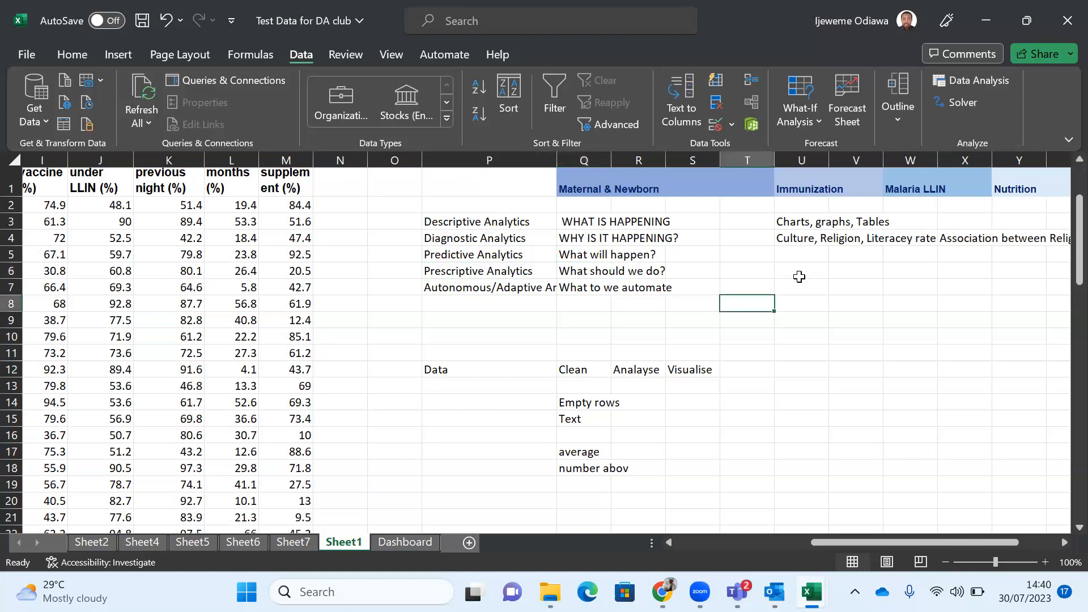
Step: Enter "What has worked, Why the problem happened" in cell U6 of the Prescriptive Analytics row
click(782, 267)
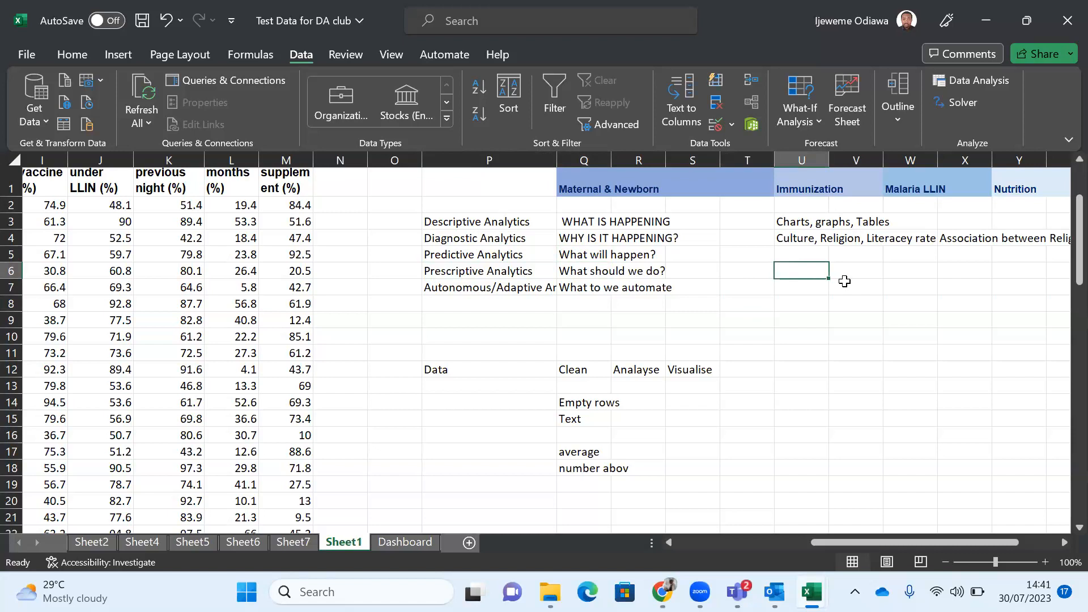
text(What has worked)
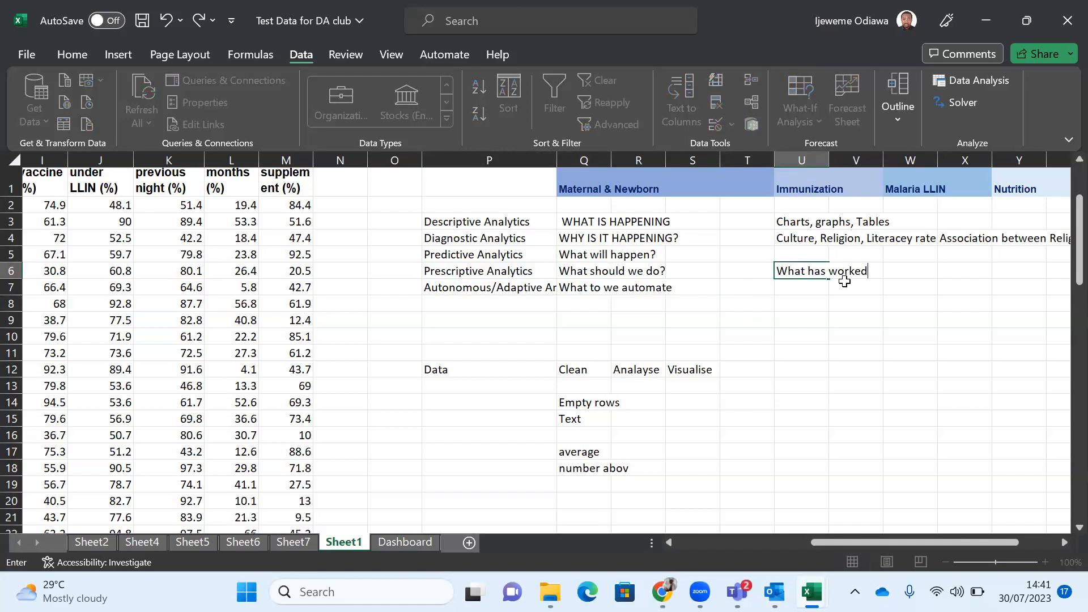
text(, Wa)
key(BackSpace)
text(a)
key(BackSpace)
key(BackSpace)
text(What)
key(BackSpace)
key(BackSpace)
key(BackSpace)
text(y the problem happened)
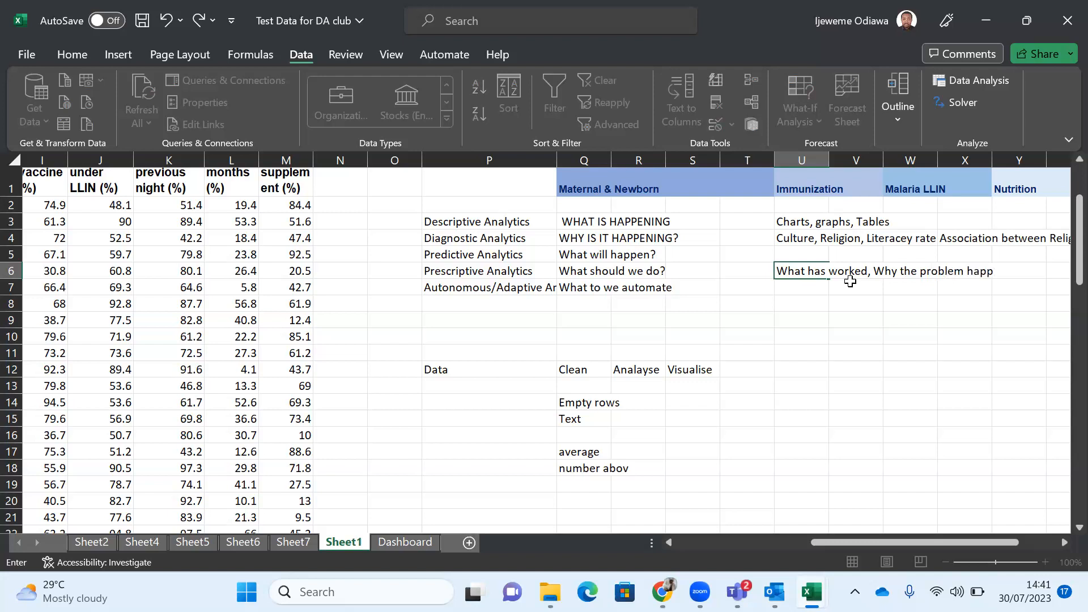
key(Return)
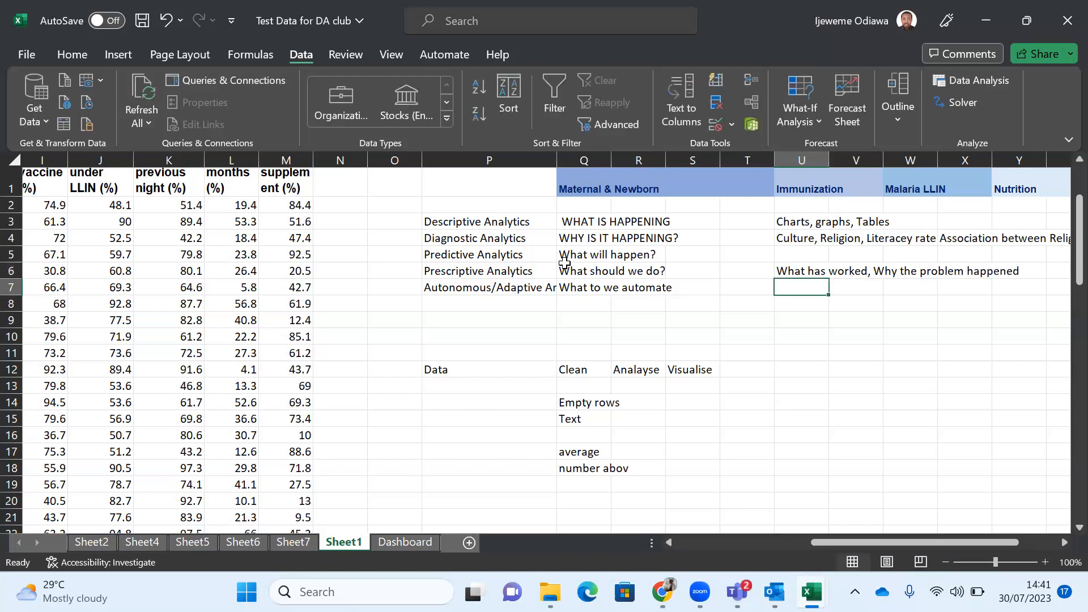
Step: Review the diagnostic note in U4 on culture, religion and contraception alongside the prescriptive note in U6
click(799, 271)
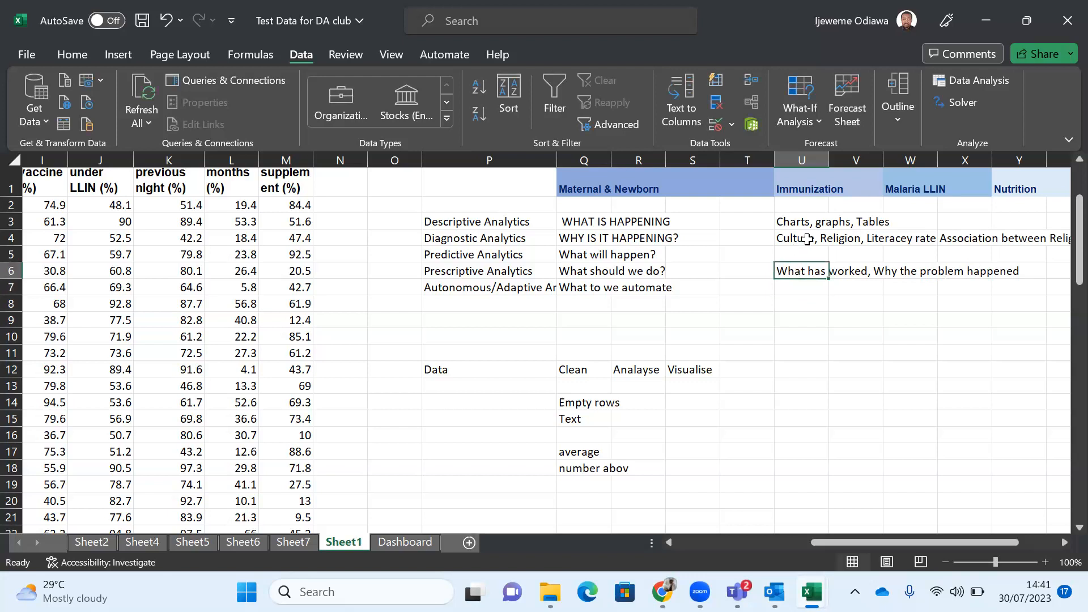
click(807, 239)
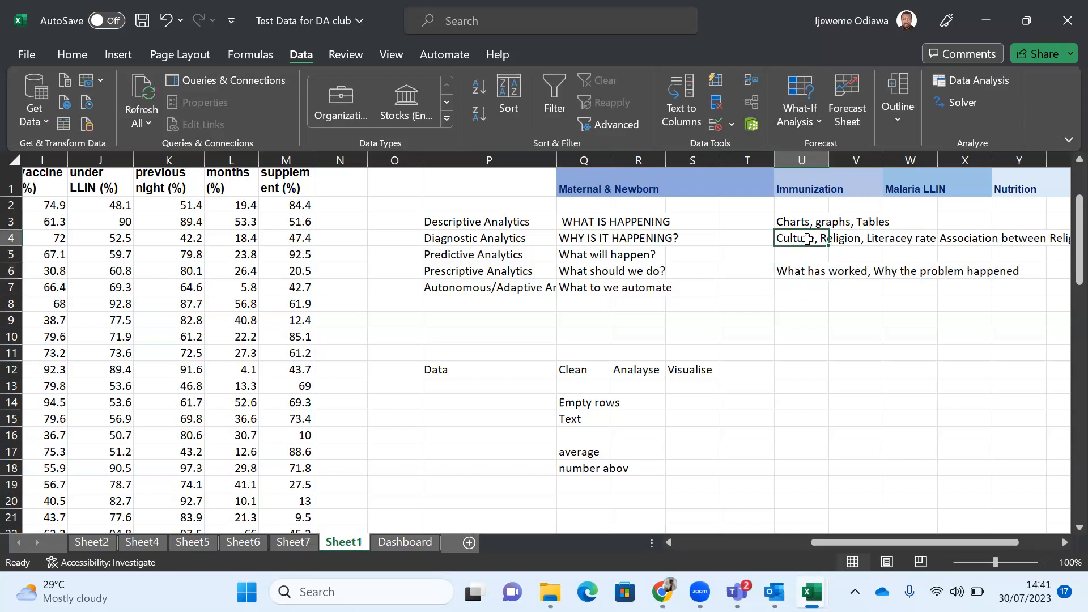
click(800, 339)
click(801, 318)
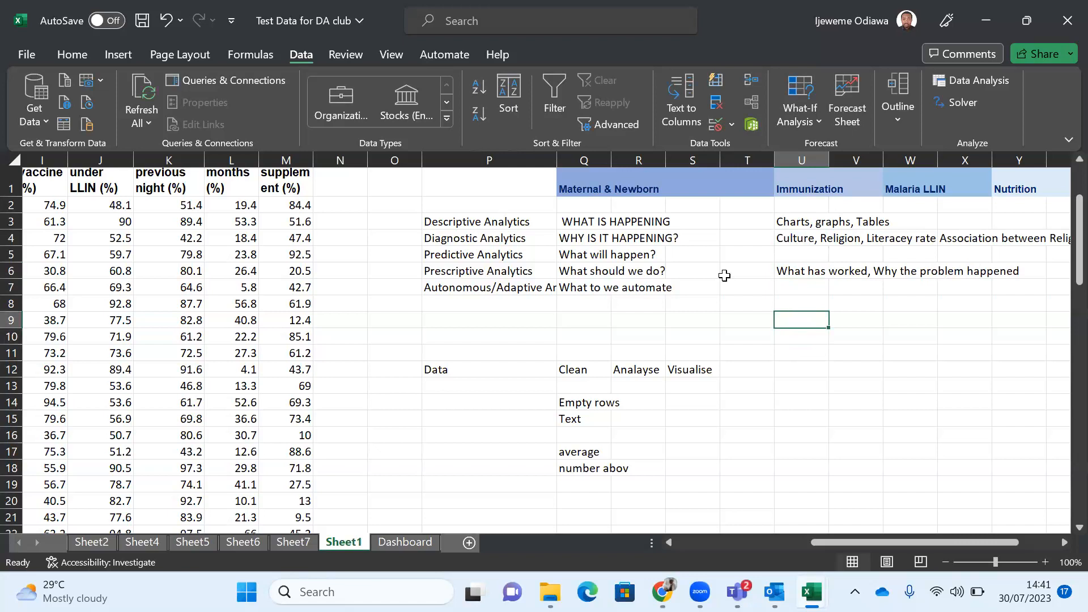
click(791, 242)
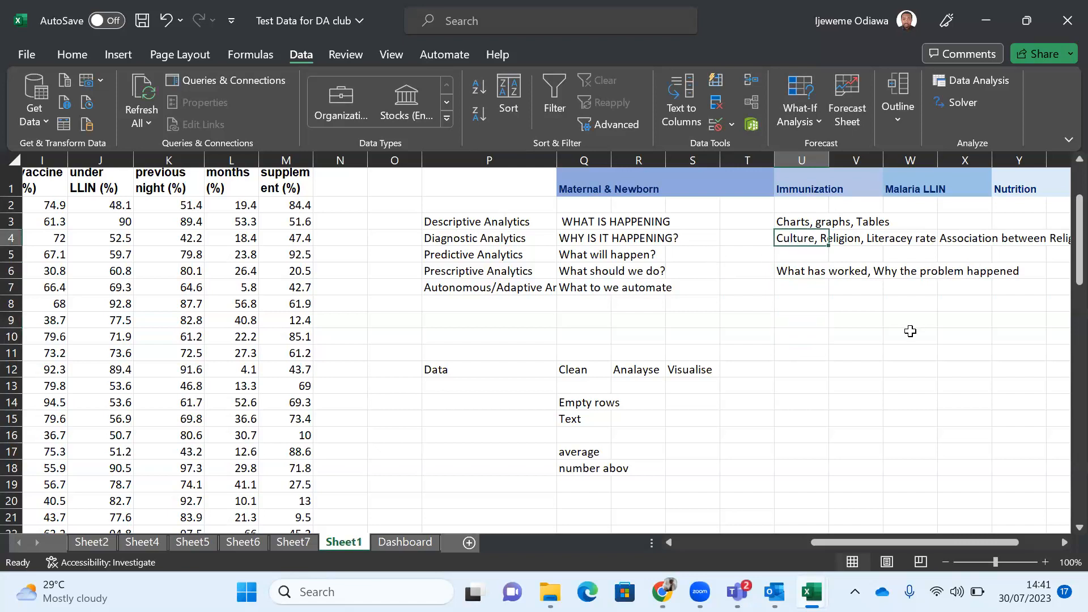
scroll(910, 331, right, 5)
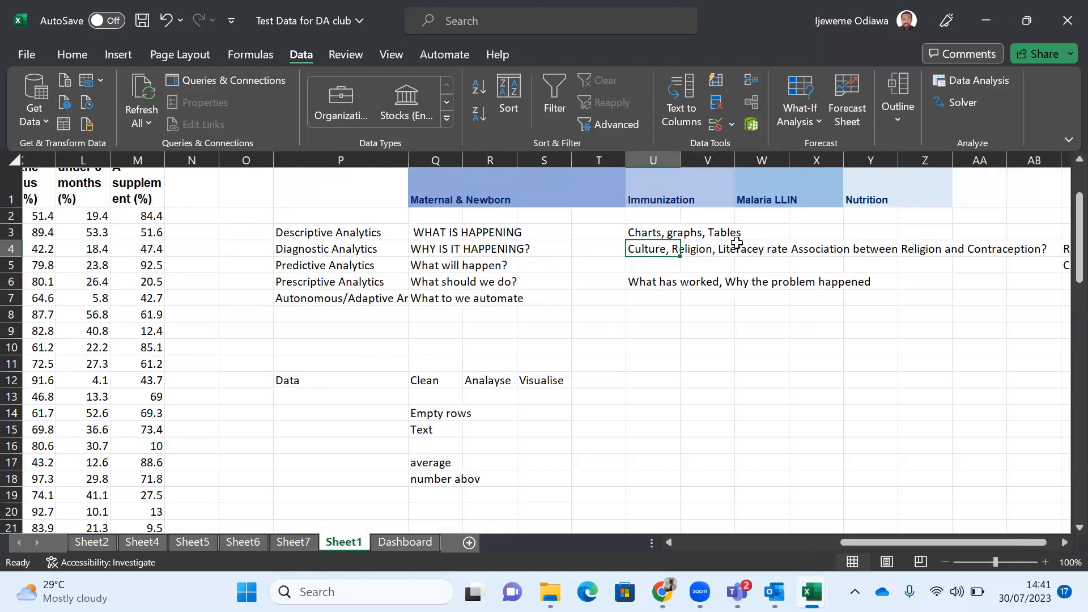
click(651, 345)
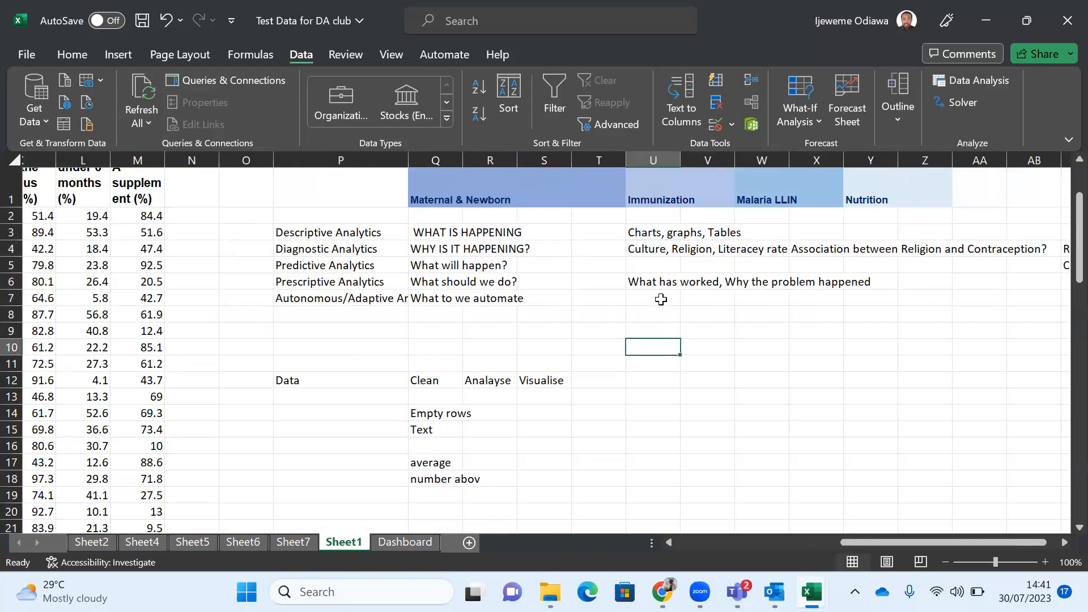
click(651, 315)
click(656, 282)
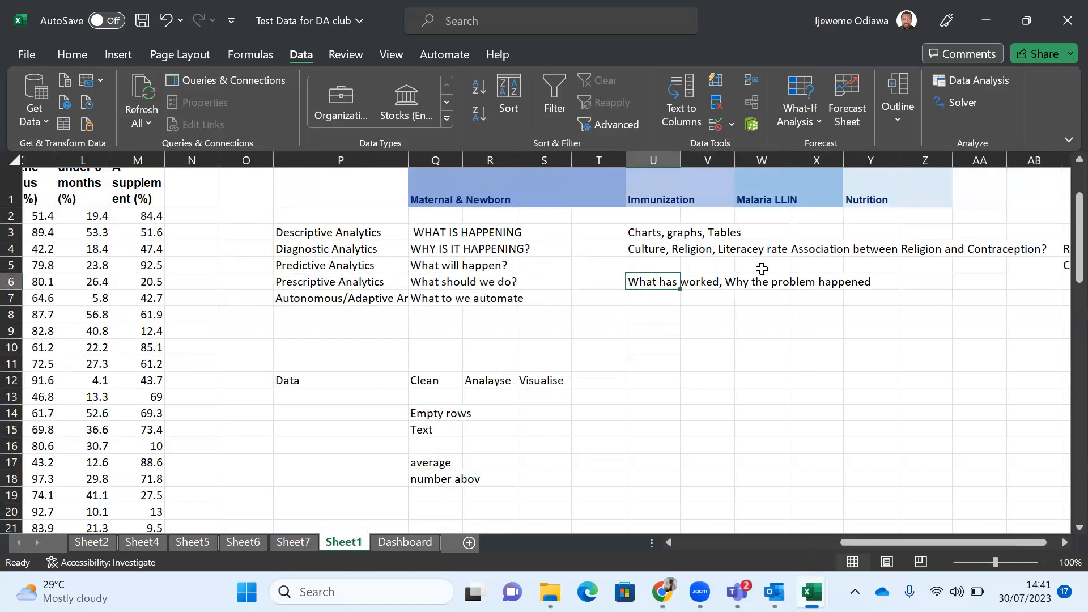
Step: Enter "20% increase in literay rates will result in x% increae in contraceptive rates" in cell U8, below the prescriptive analytics note
click(658, 324)
click(658, 315)
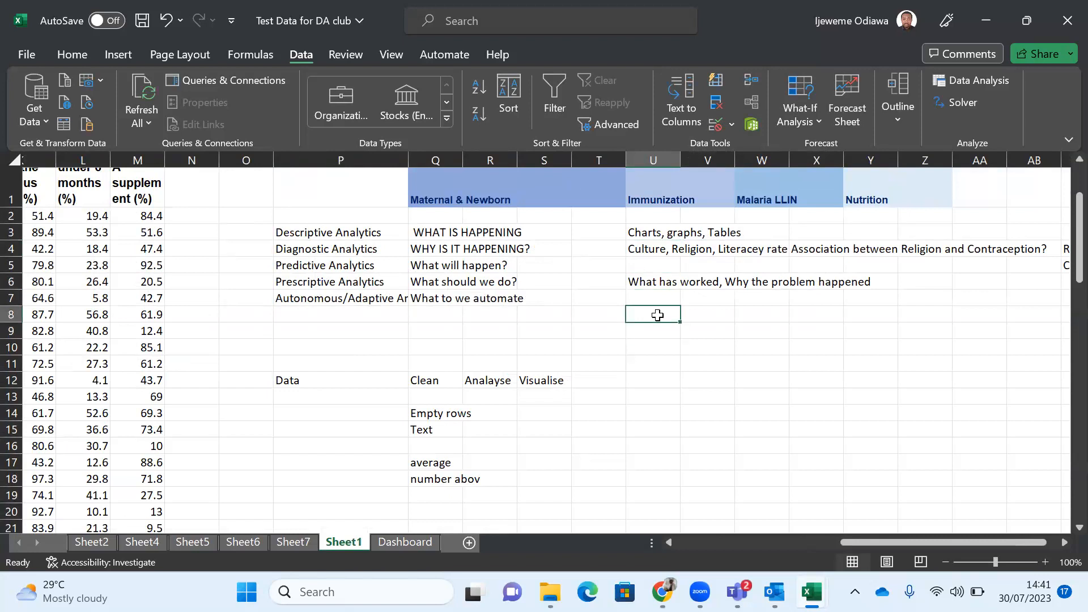
text(20% )
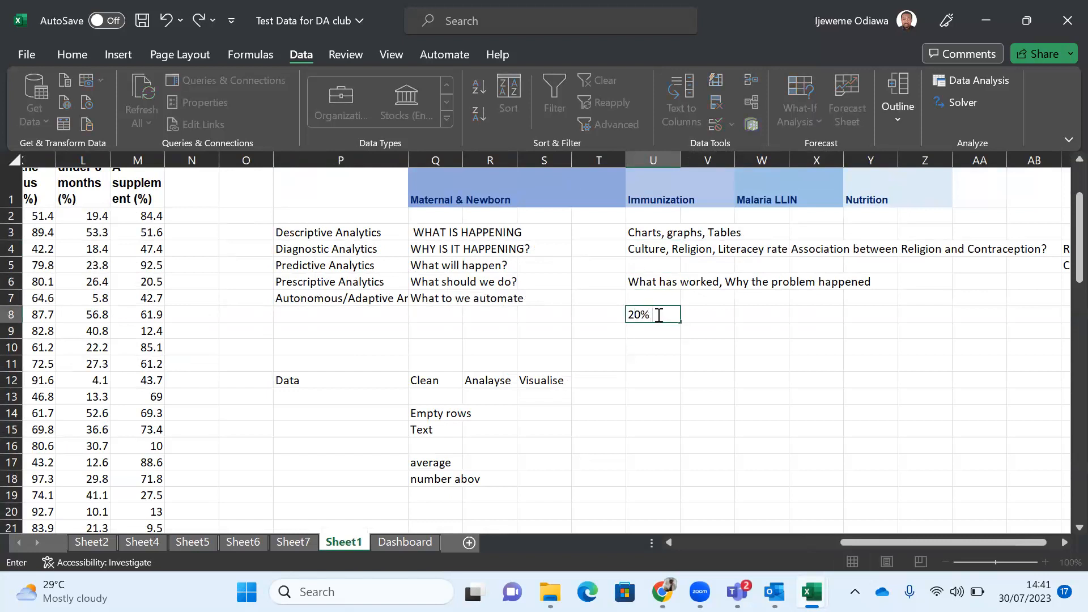
text(increae)
key(BackSpace)
text(se in literay rates will result in x)
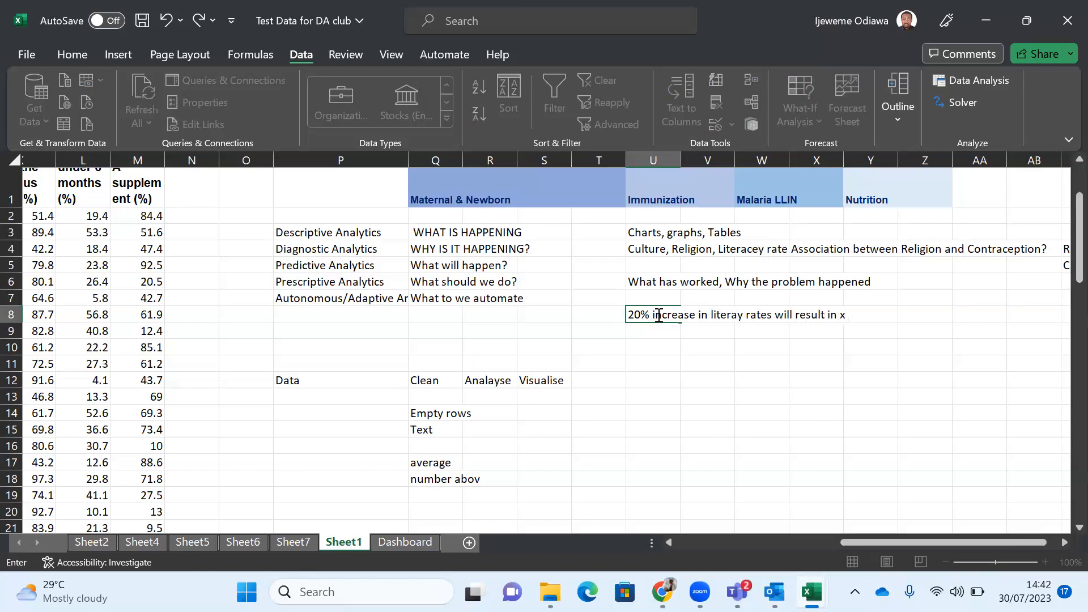
text( % increae in contraceptive rates)
key(Return)
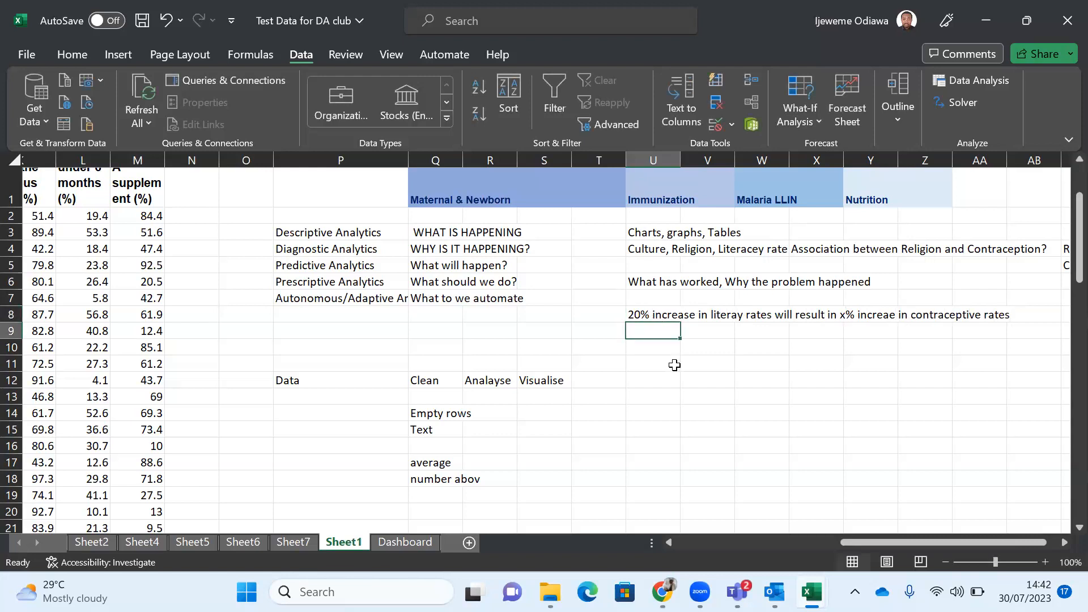
click(655, 315)
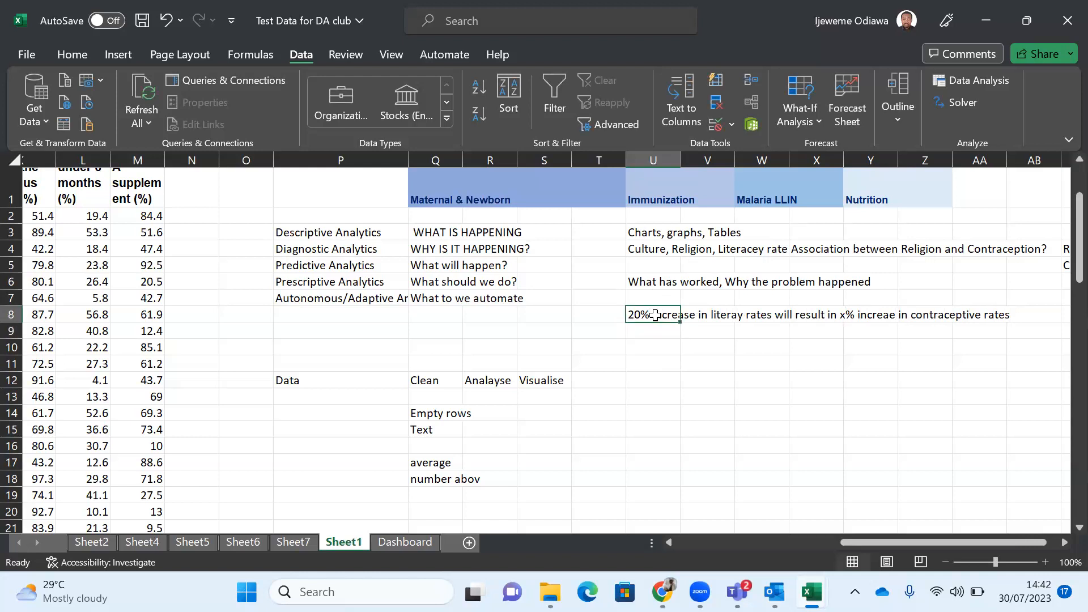
key(ctrl+c)
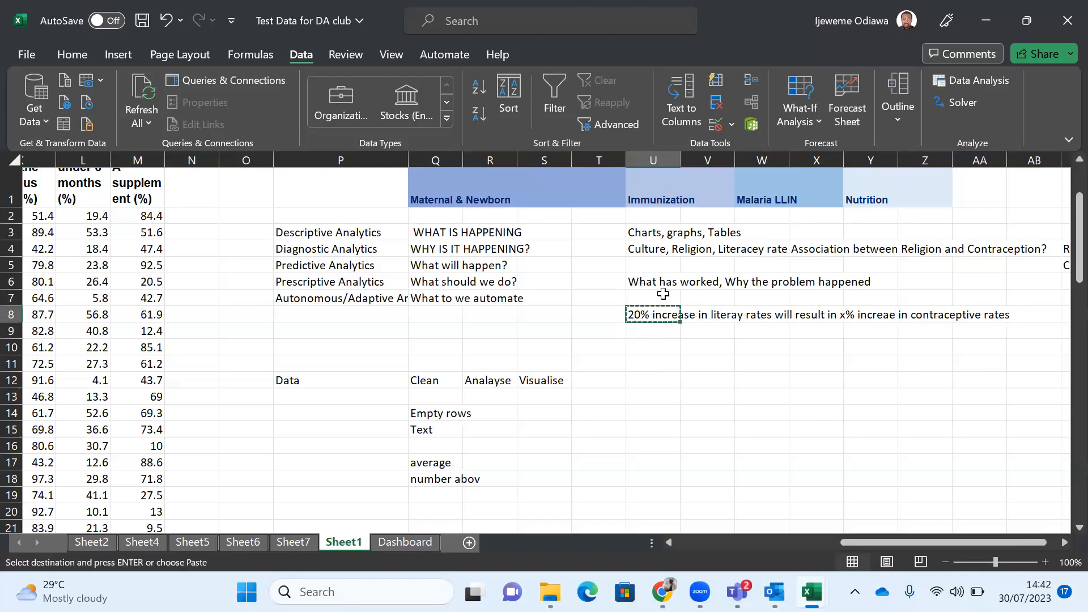
click(925, 285)
key(ctrl+c)
click(664, 448)
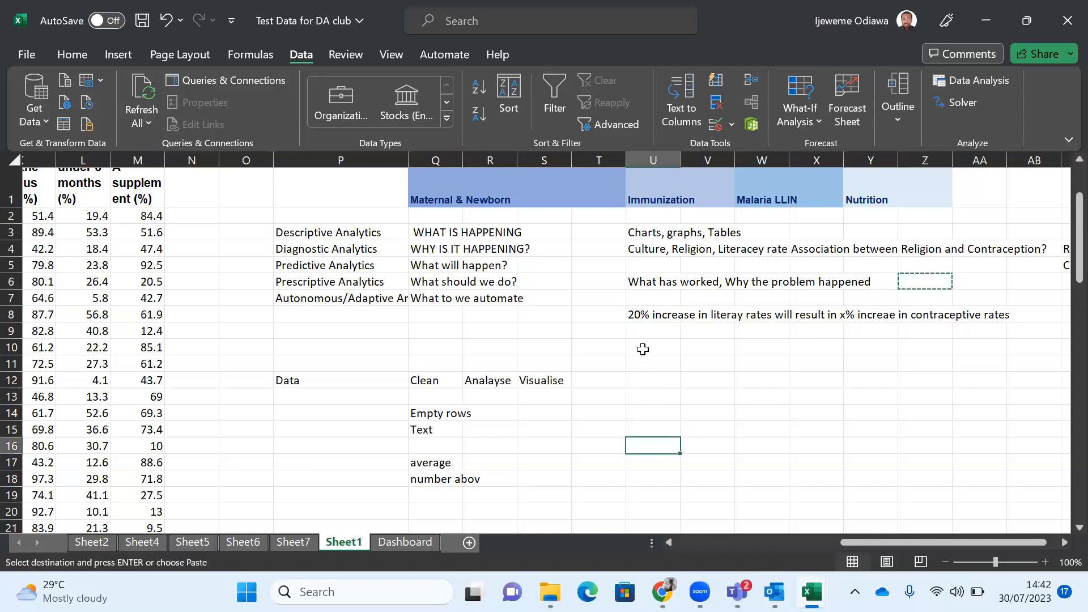
click(653, 317)
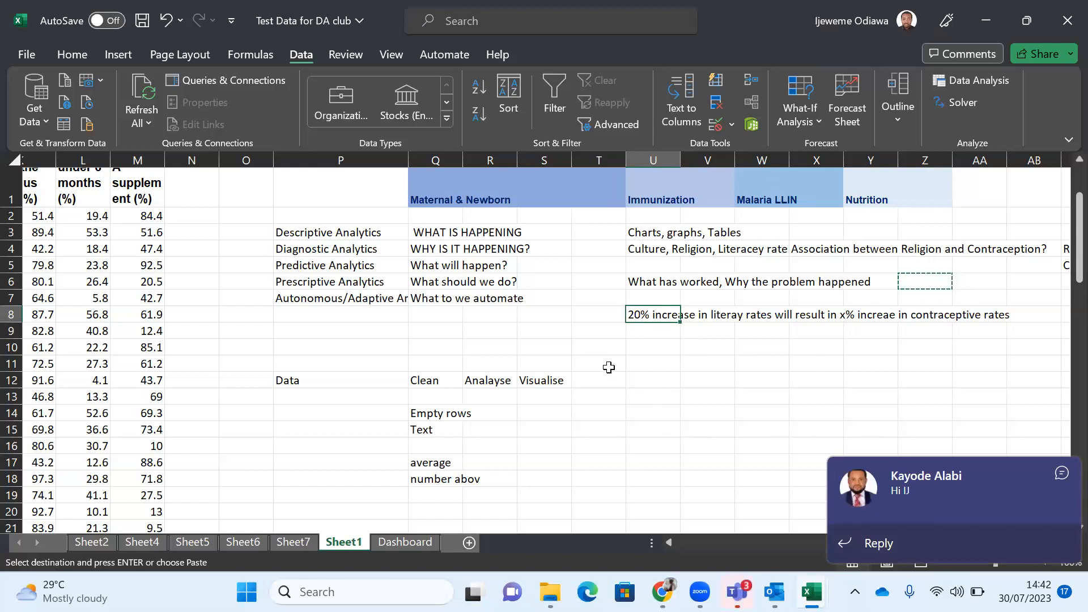
Step: Enter "Automation - Processes" in cell U7 of the Autonomous/Adaptive Analytics row
click(432, 300)
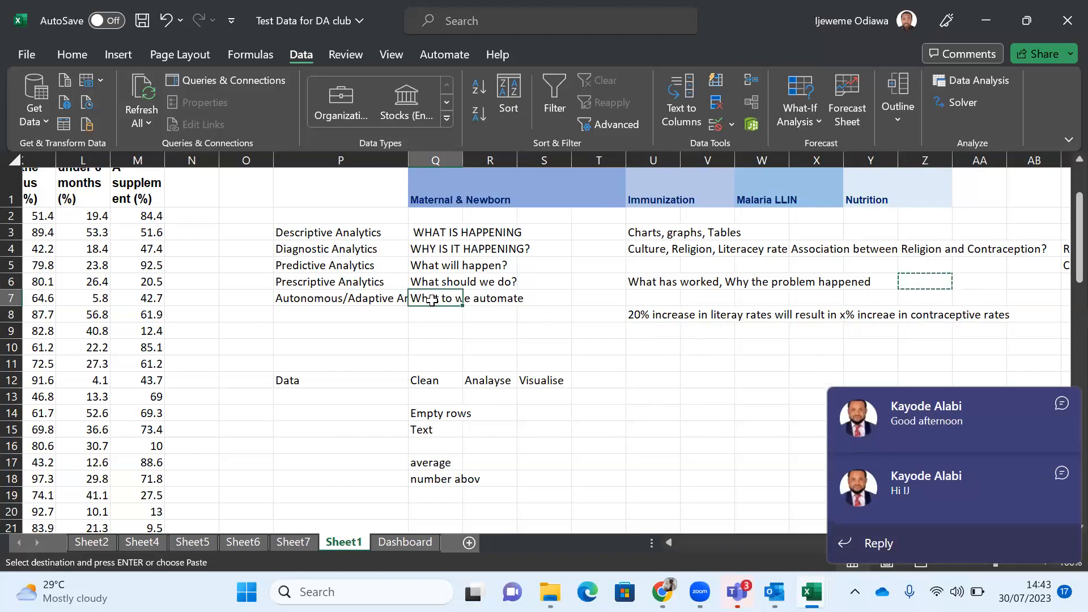
click(352, 302)
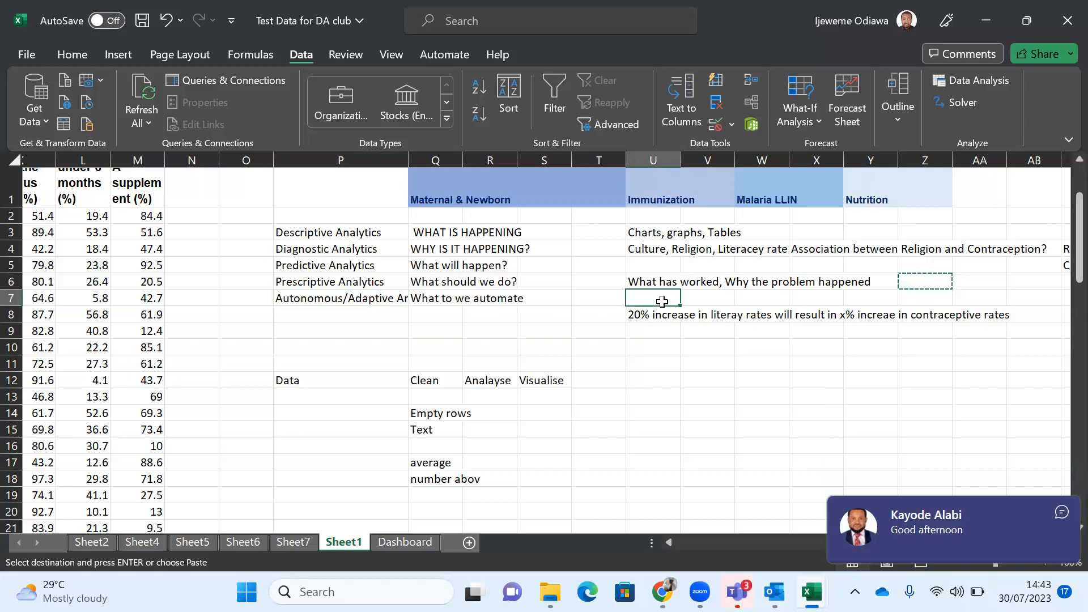
text(AAu)
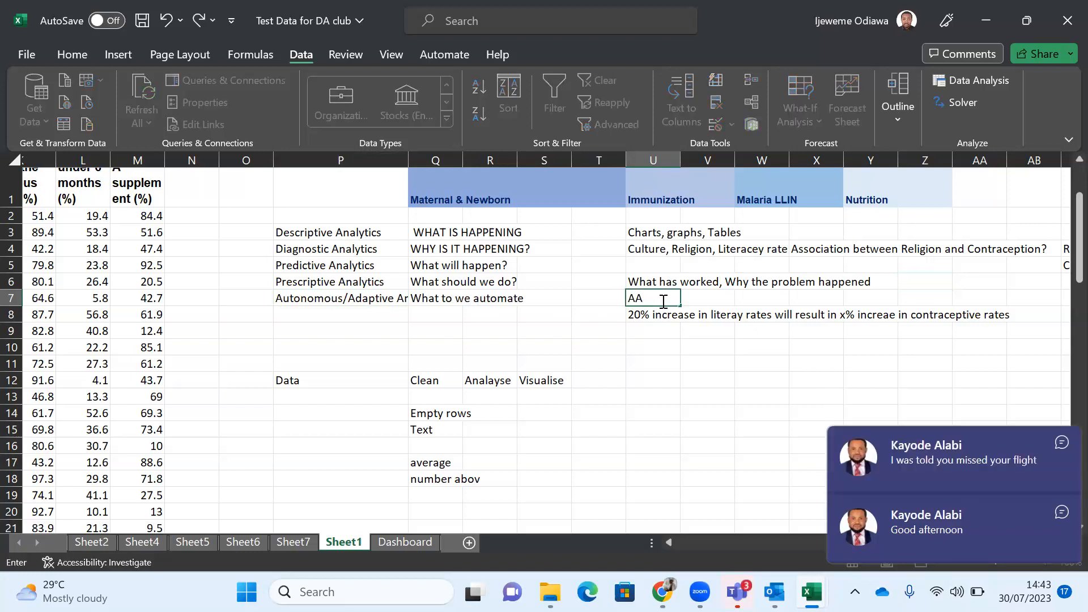
key(BackSpace)
key(BackSpace)
text(utomation)
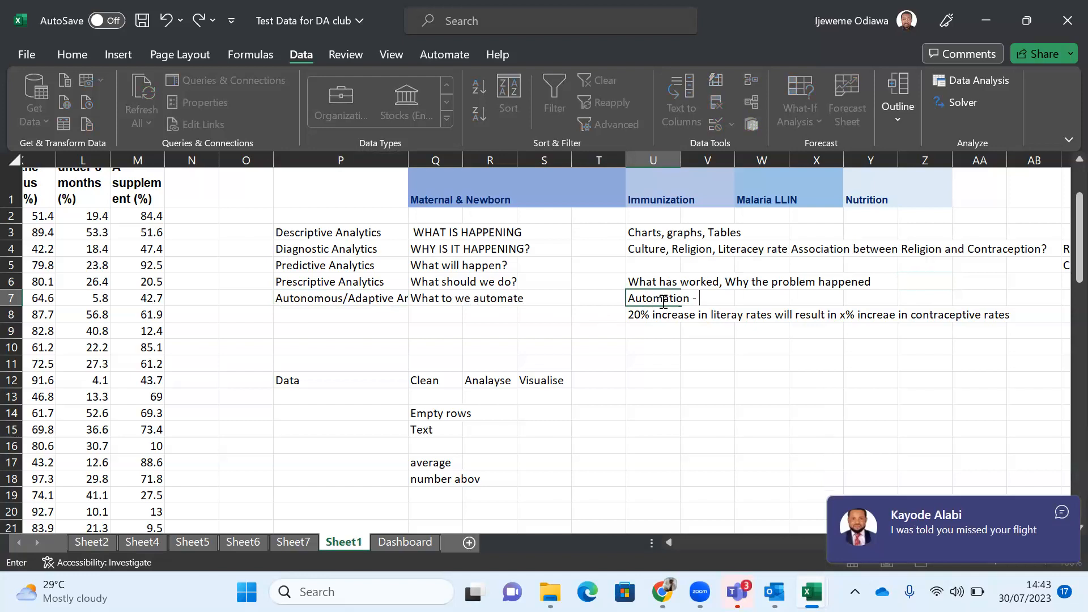
text(- Processes)
key(Return)
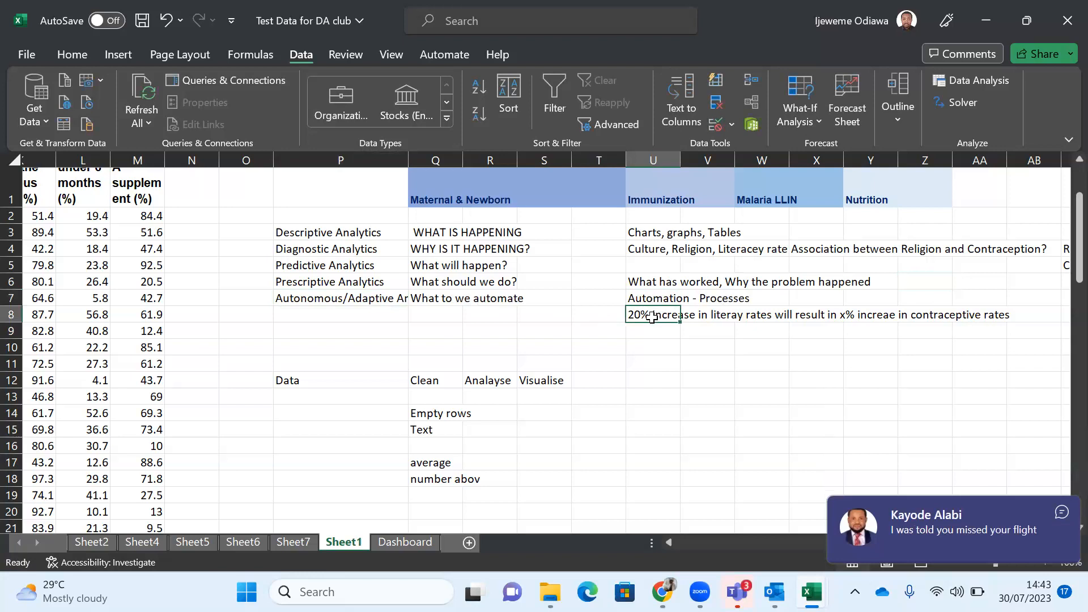
Step: Open the Autonomous/Adaptive Analytics label in P7 to read its full text, leaving the entry as it is
click(316, 303)
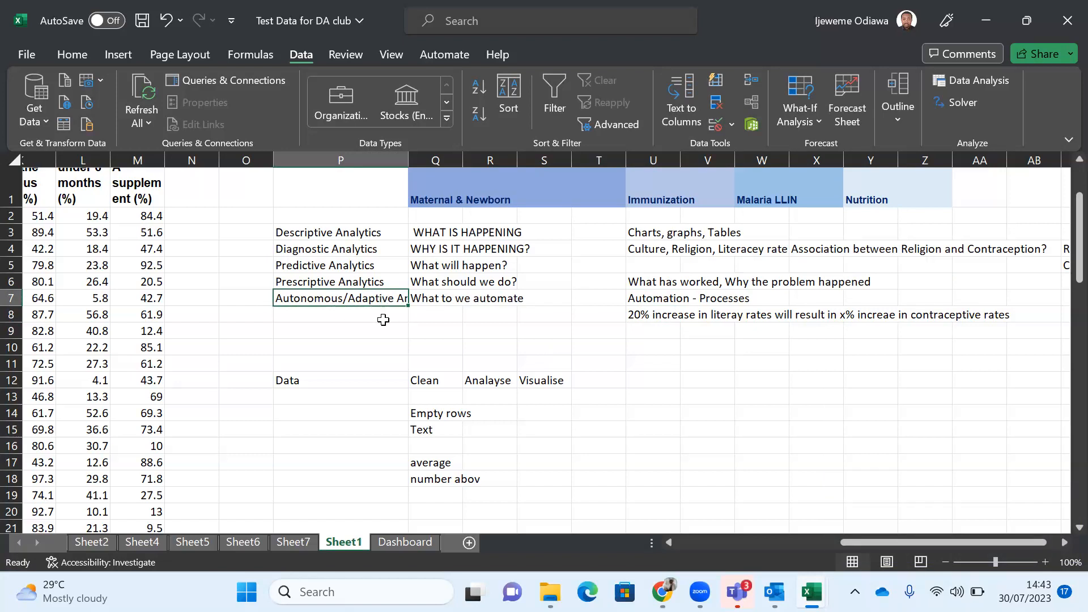
click(383, 320)
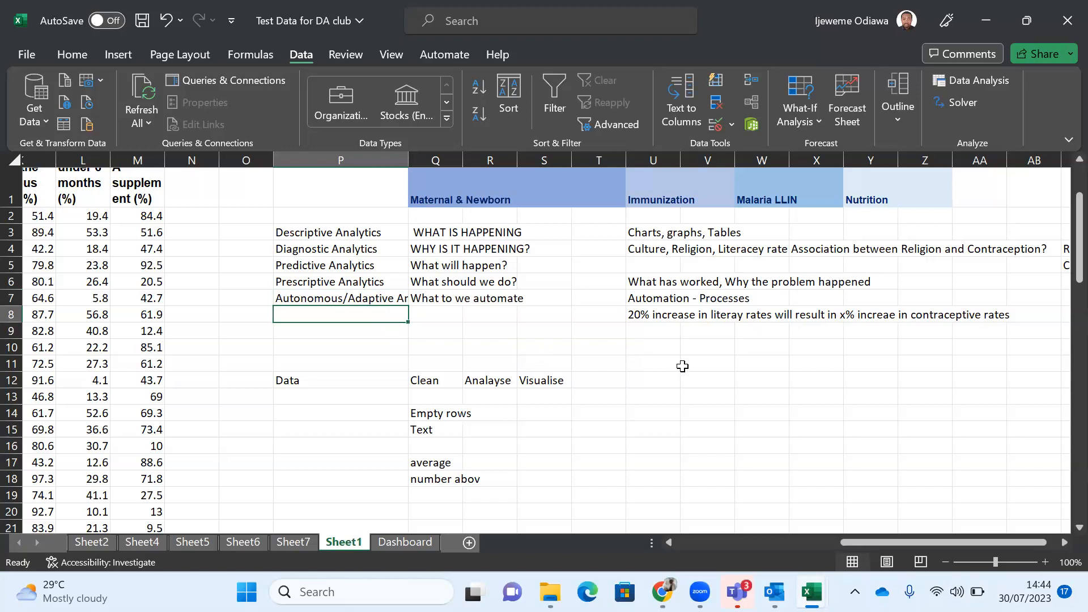
click(325, 298)
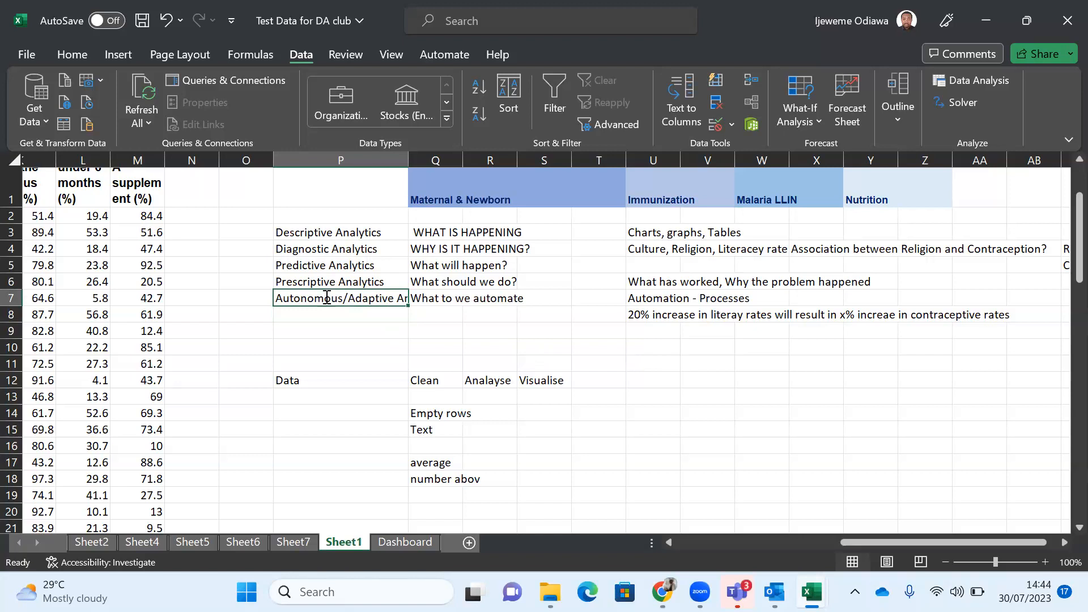
double_click(326, 298)
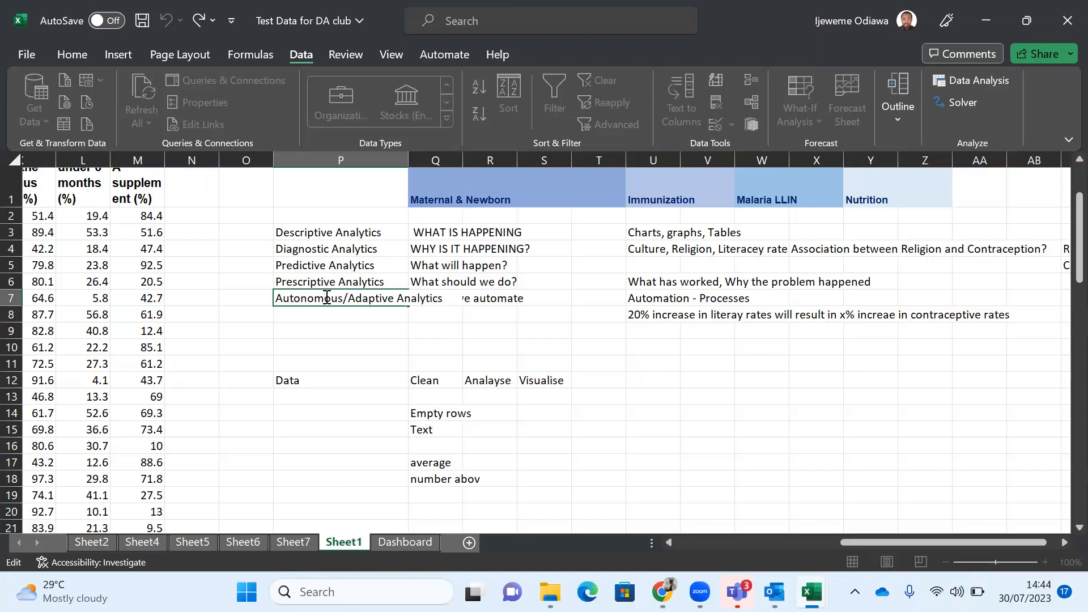
key(Return)
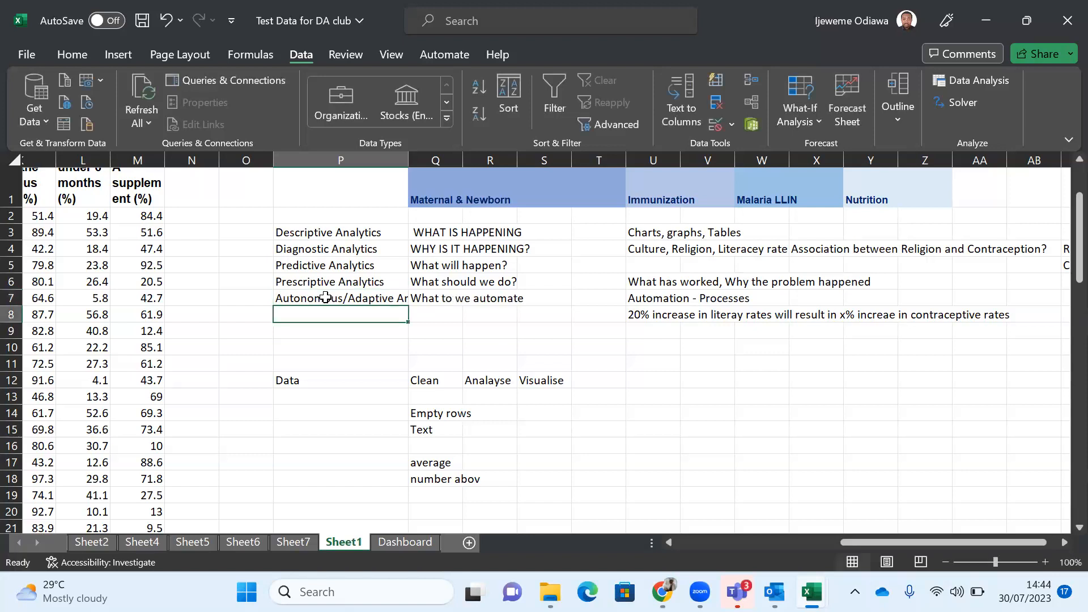
Step: Examine the state health indicator columns and compare them with the five analytics types, their questions and the notes beside them
scroll(493, 324, left, 5)
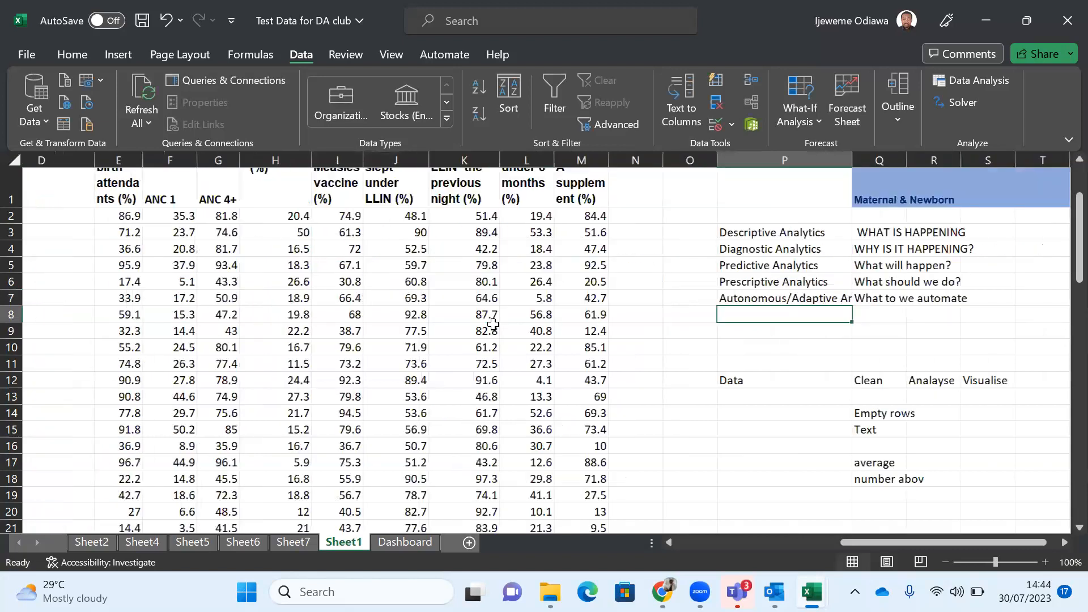
scroll(493, 324, left, 1)
scroll(493, 325, up, 3)
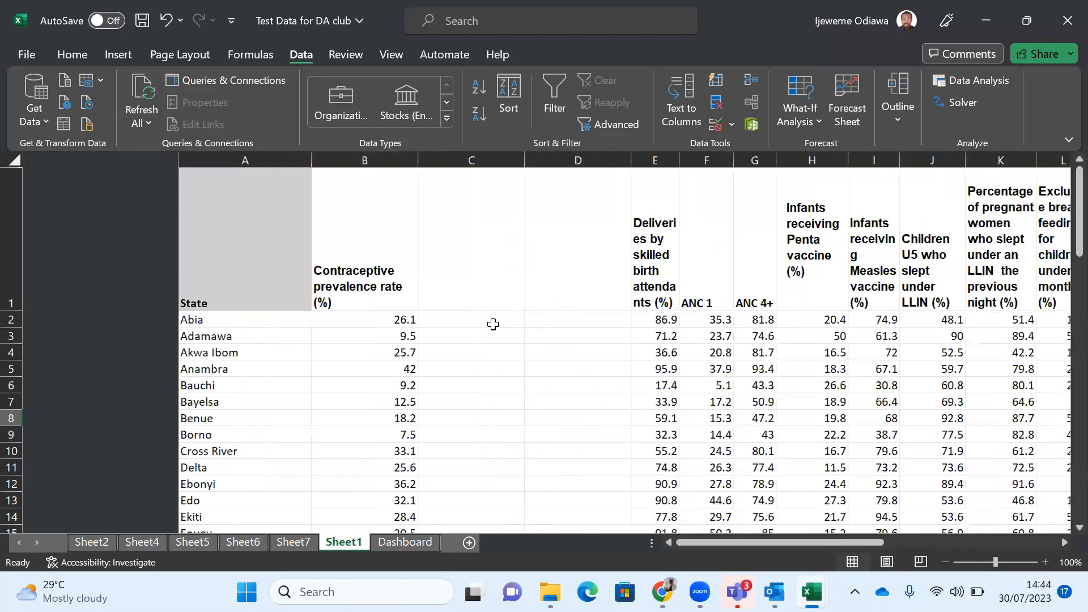
scroll(493, 324, right, 1)
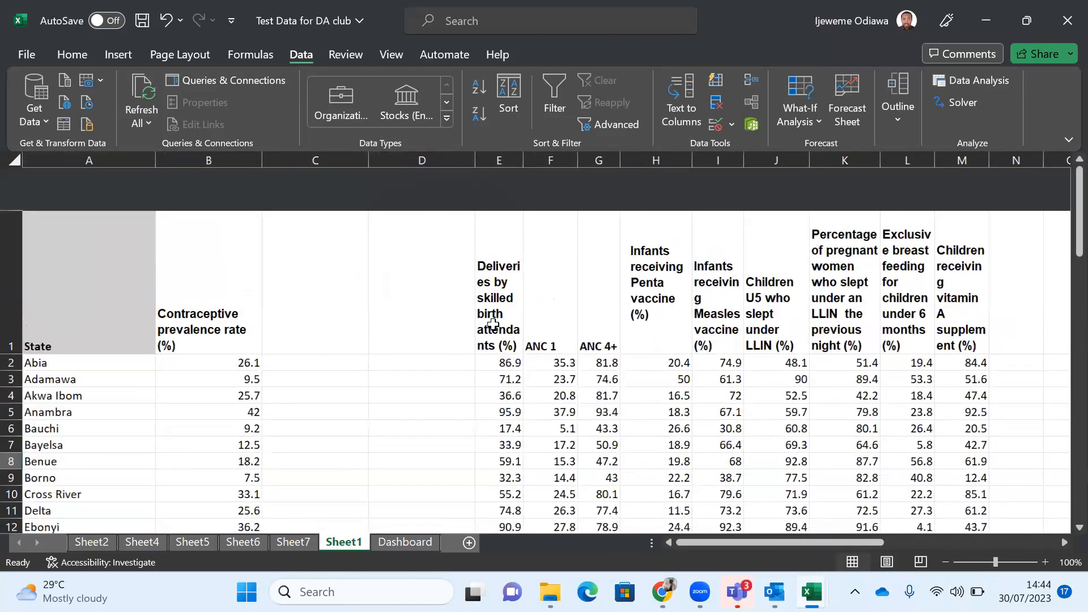
scroll(493, 324, right, 5)
scroll(493, 324, right, 6)
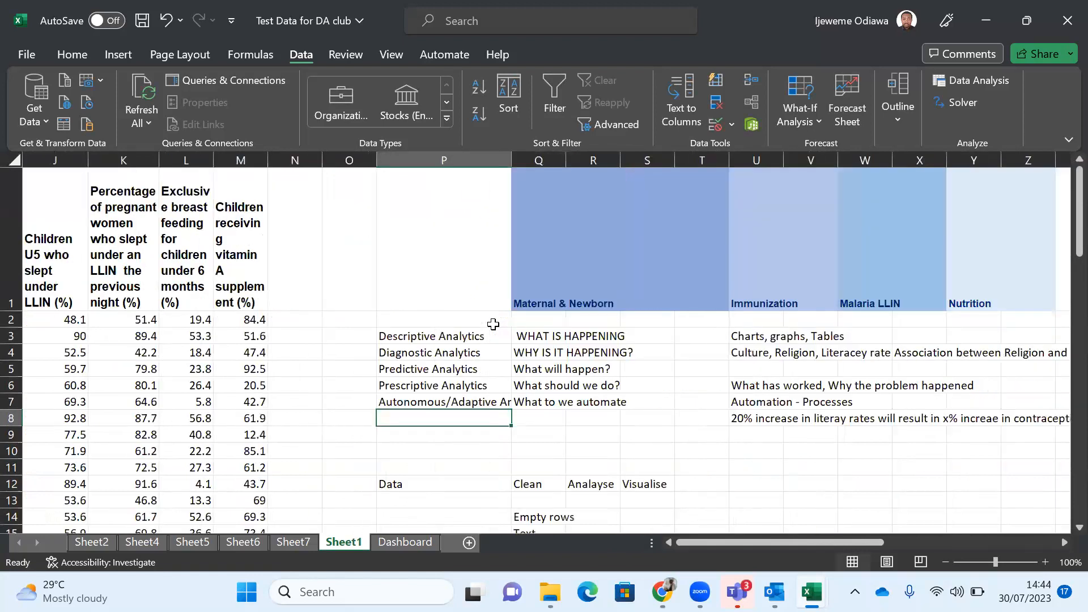
scroll(493, 324, left, 1)
scroll(493, 324, down, 2)
scroll(493, 324, up, 2)
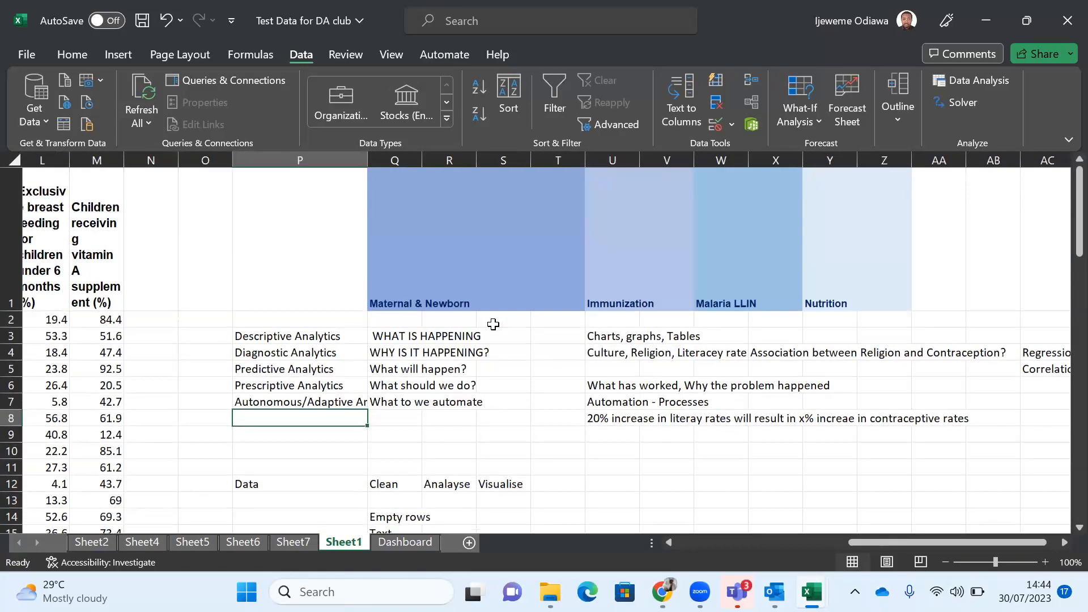
scroll(493, 325, down, 3)
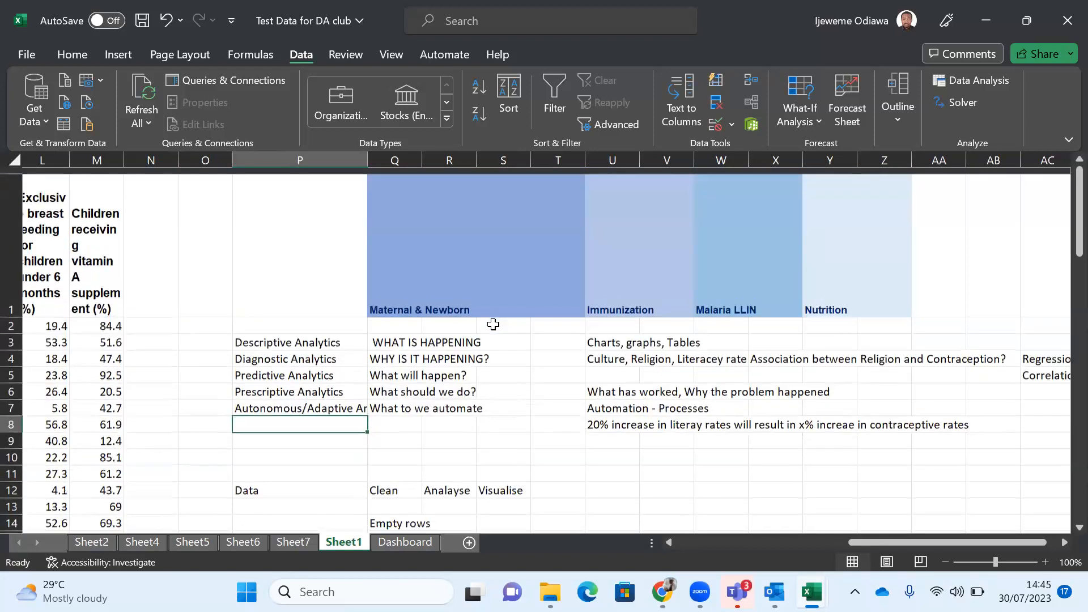
scroll(493, 324, left, 1)
scroll(493, 324, up, 1)
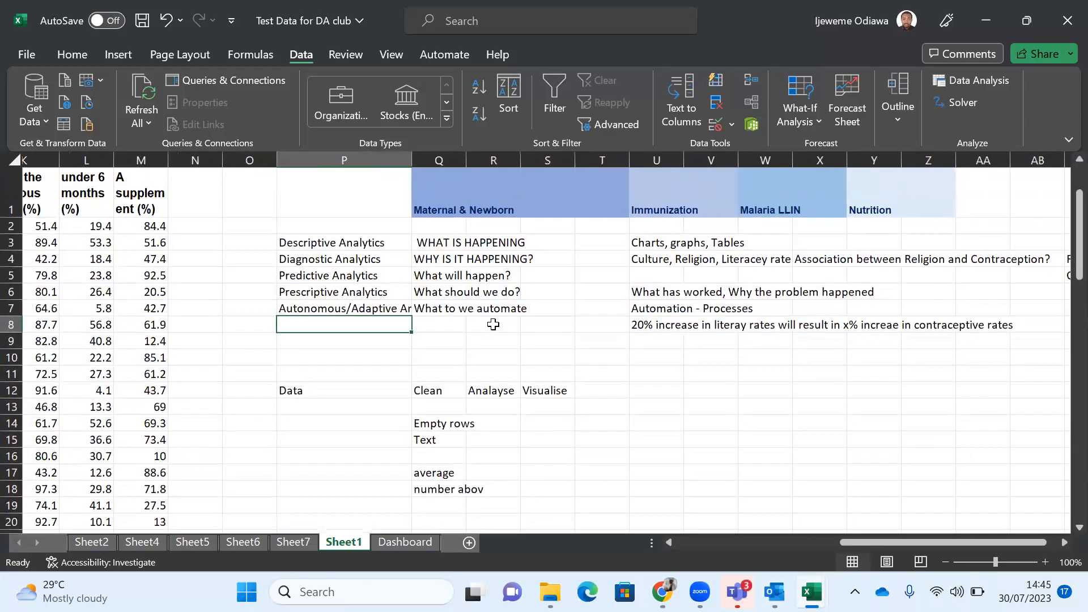
scroll(493, 324, right, 6)
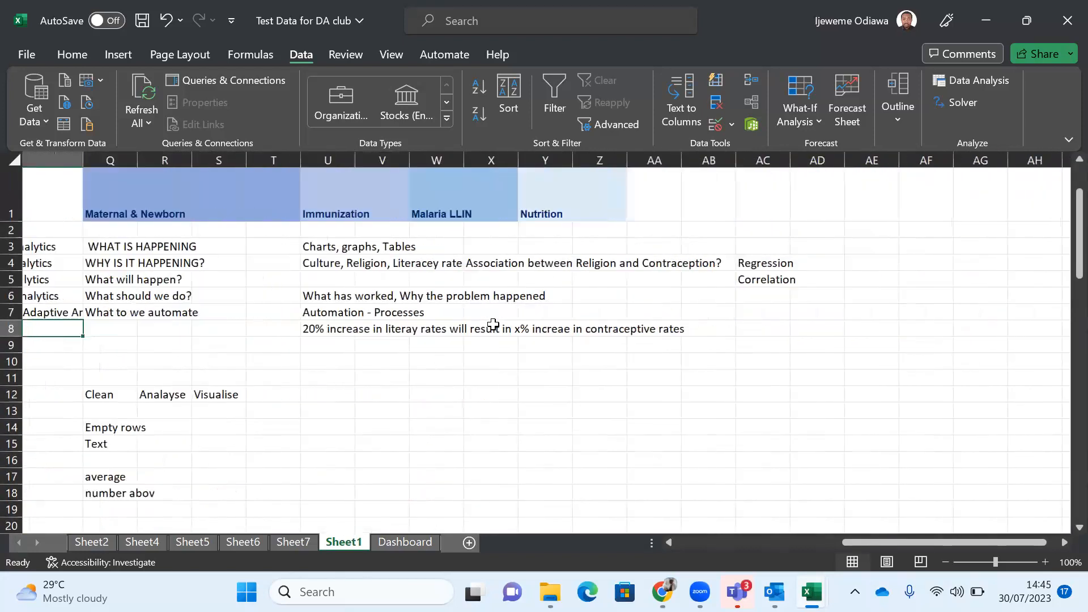
scroll(493, 325, left, 8)
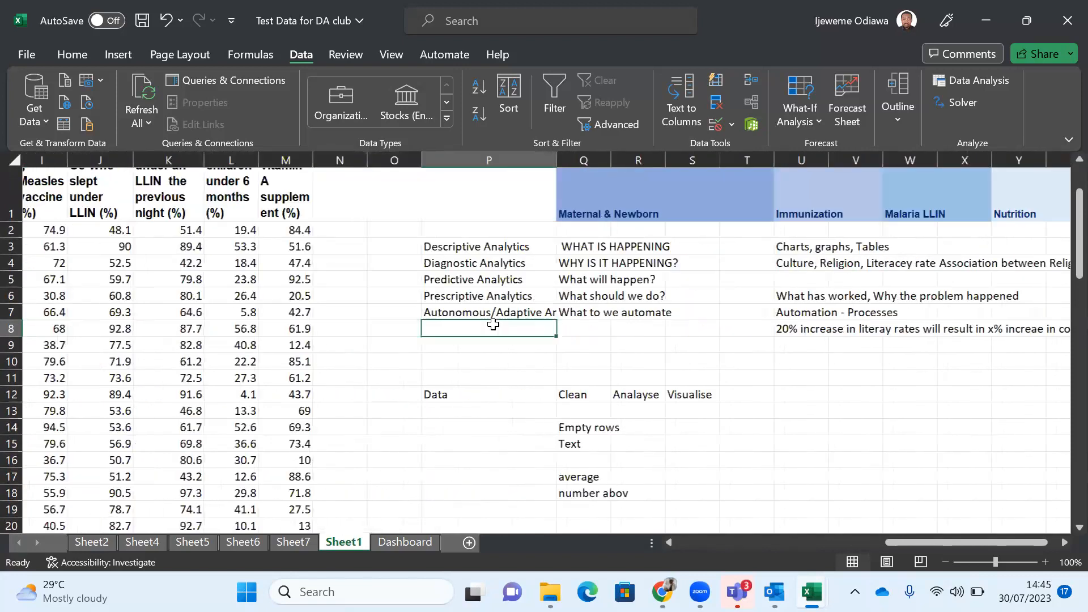
scroll(493, 324, right, 3)
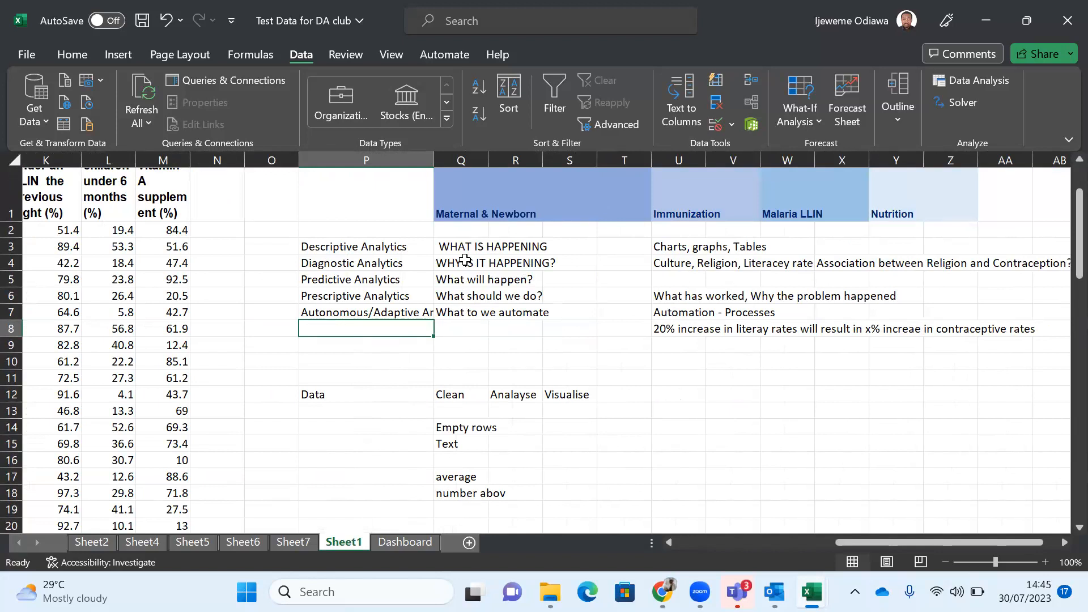
Step: Review the analytics types from Descriptive to Autonomous/Adaptive against their guiding questions and the notes beside them, checking the Predictive Analytics row
click(454, 234)
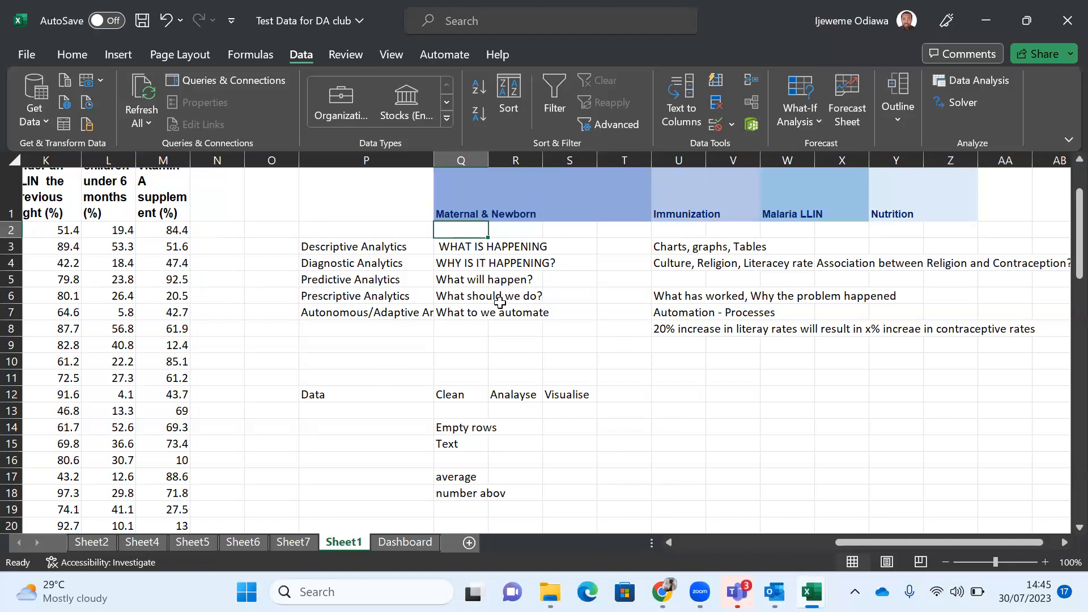
scroll(499, 303, up, 2)
scroll(500, 303, down, 3)
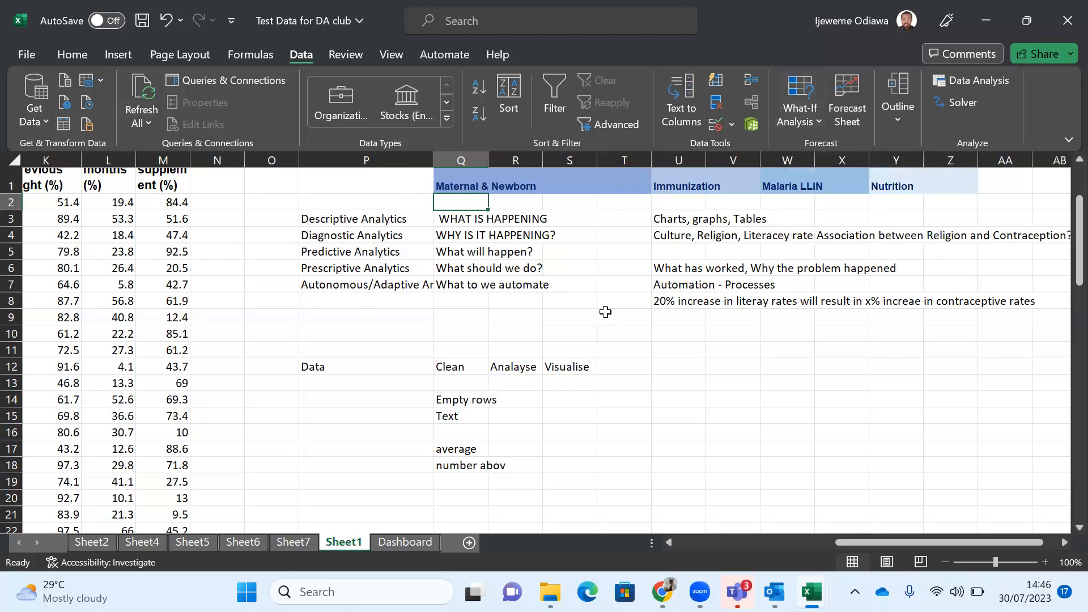
click(658, 335)
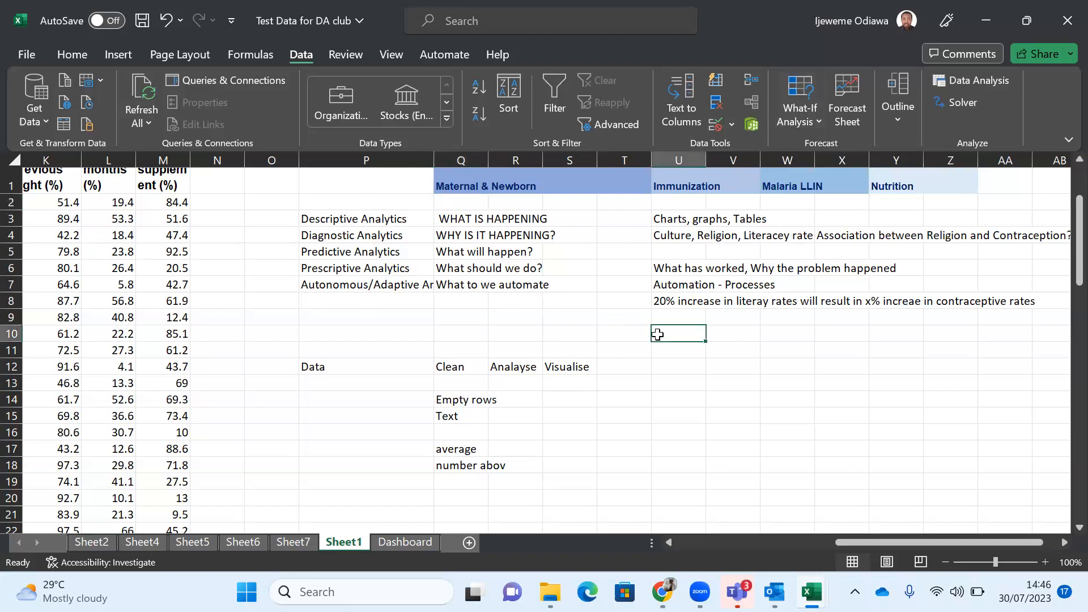
click(621, 300)
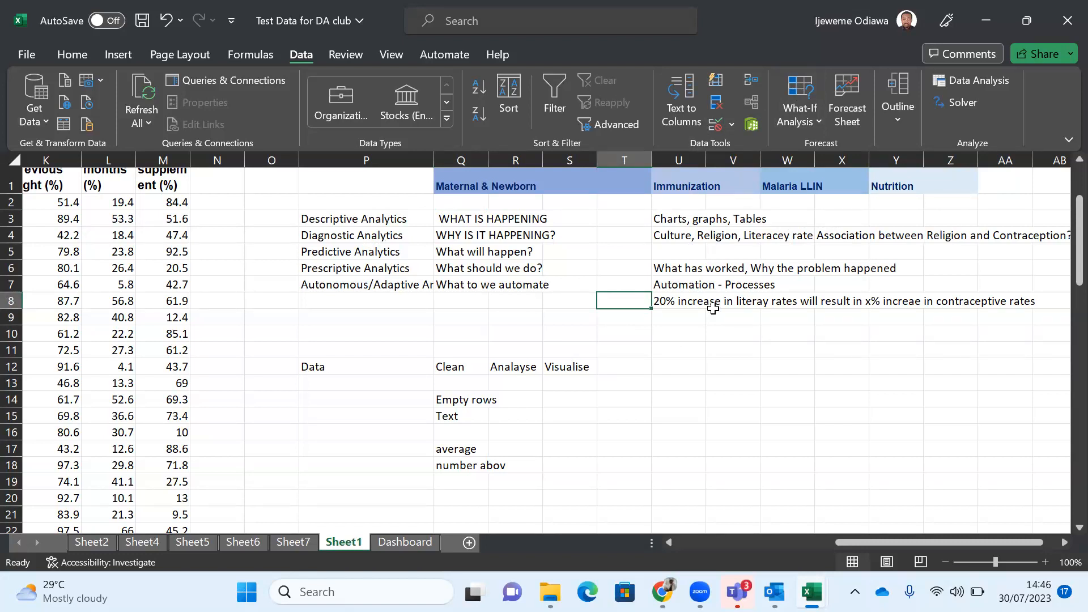
click(663, 334)
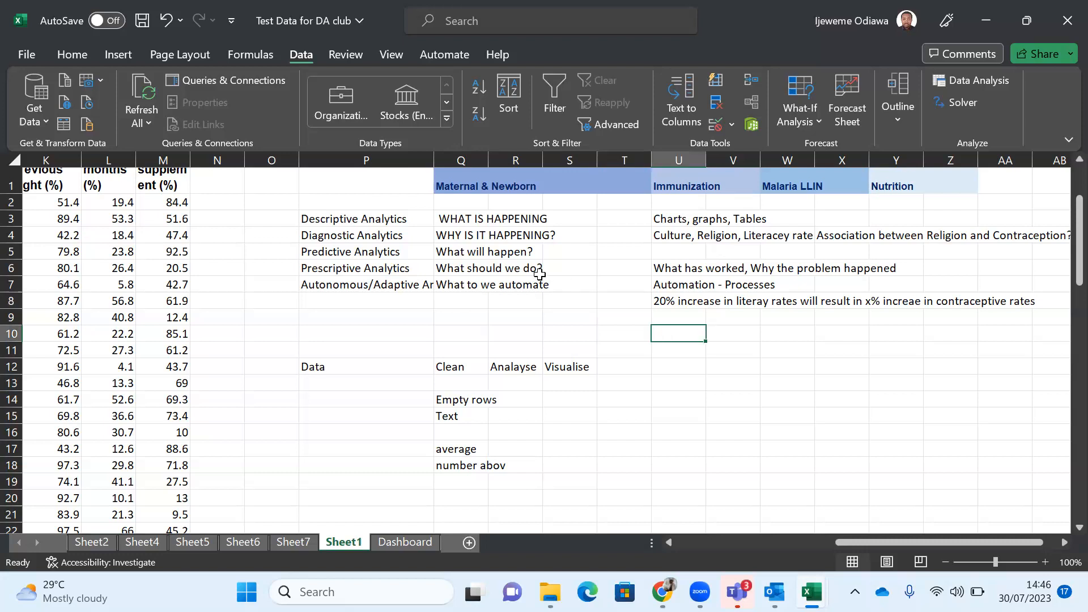
click(443, 250)
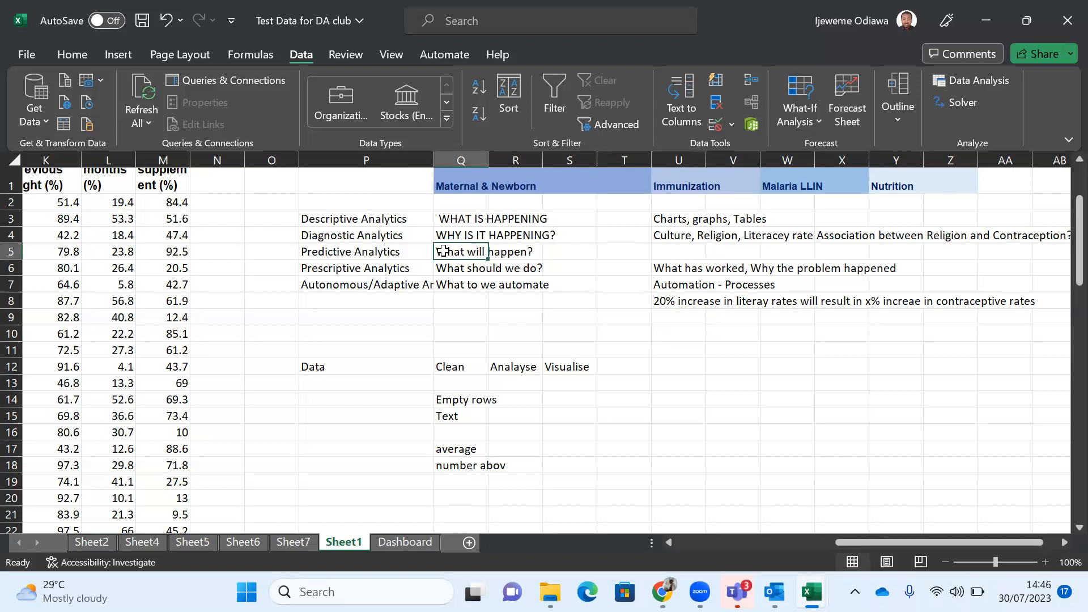
click(387, 222)
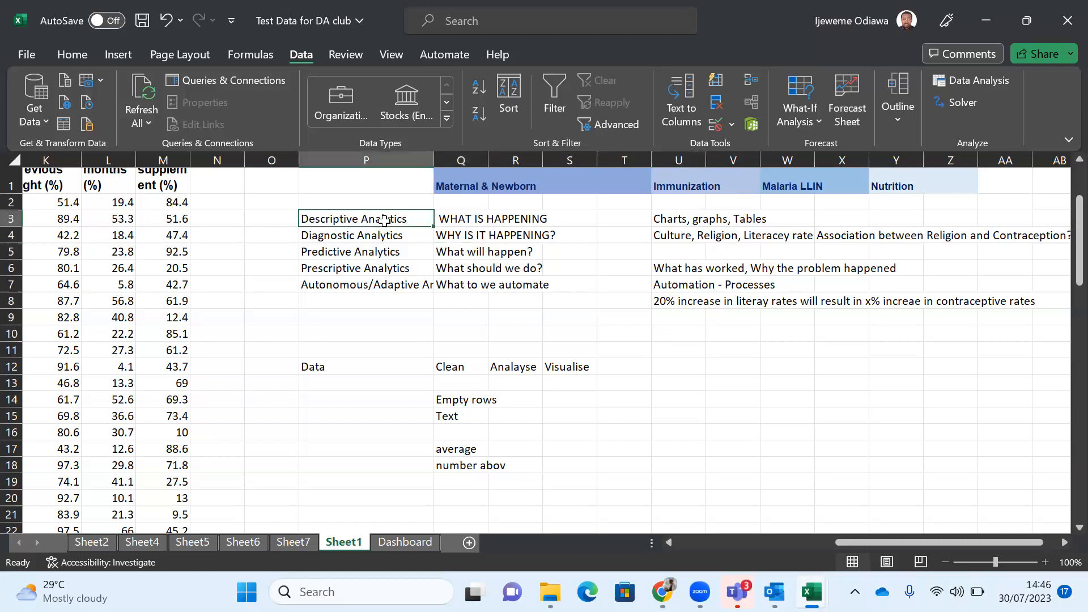
click(394, 232)
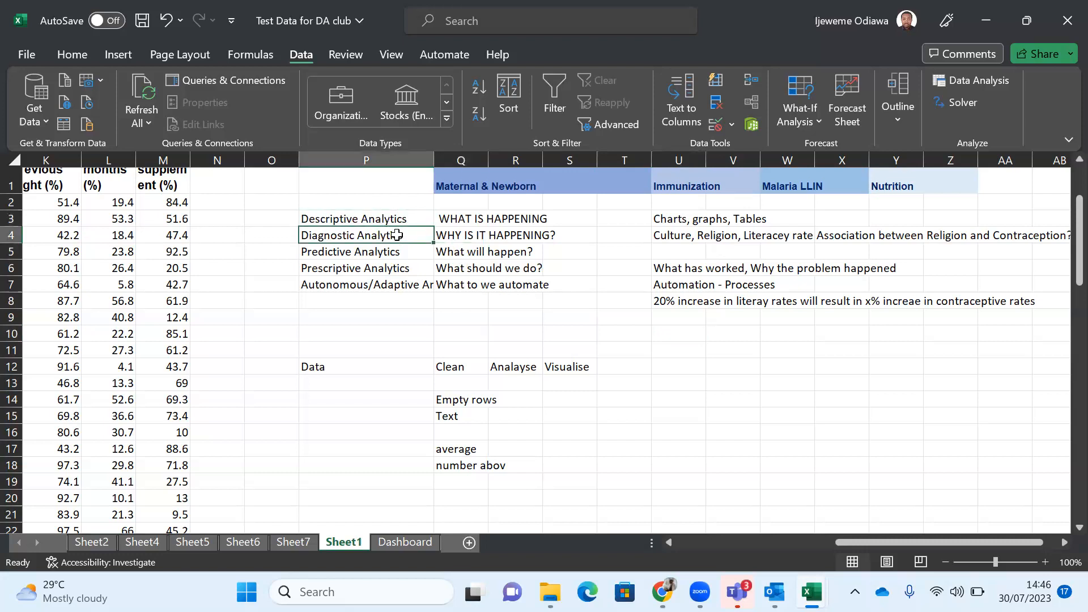
click(448, 253)
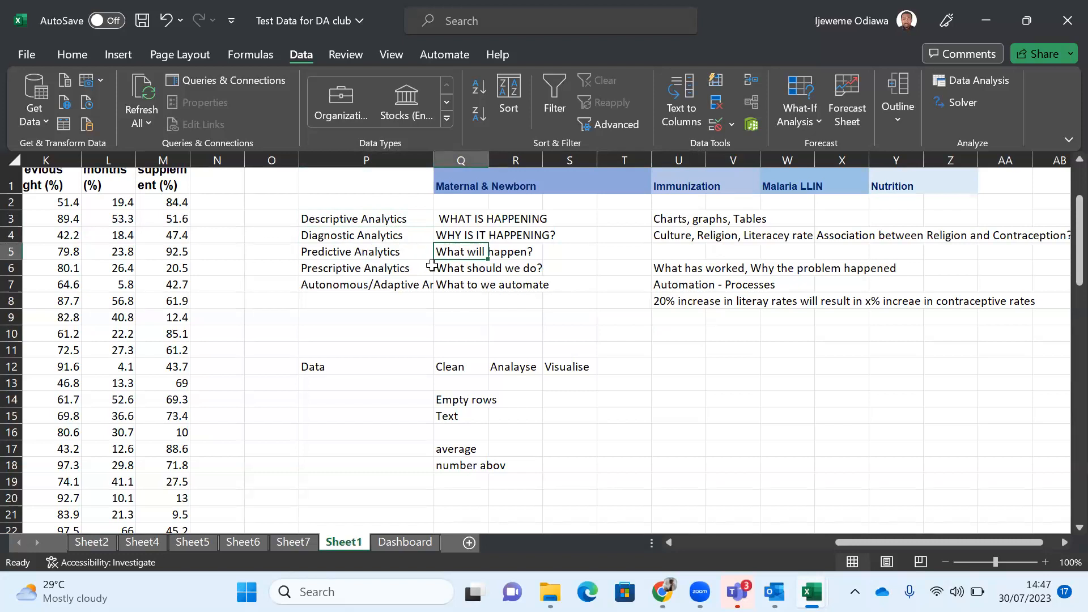
click(378, 251)
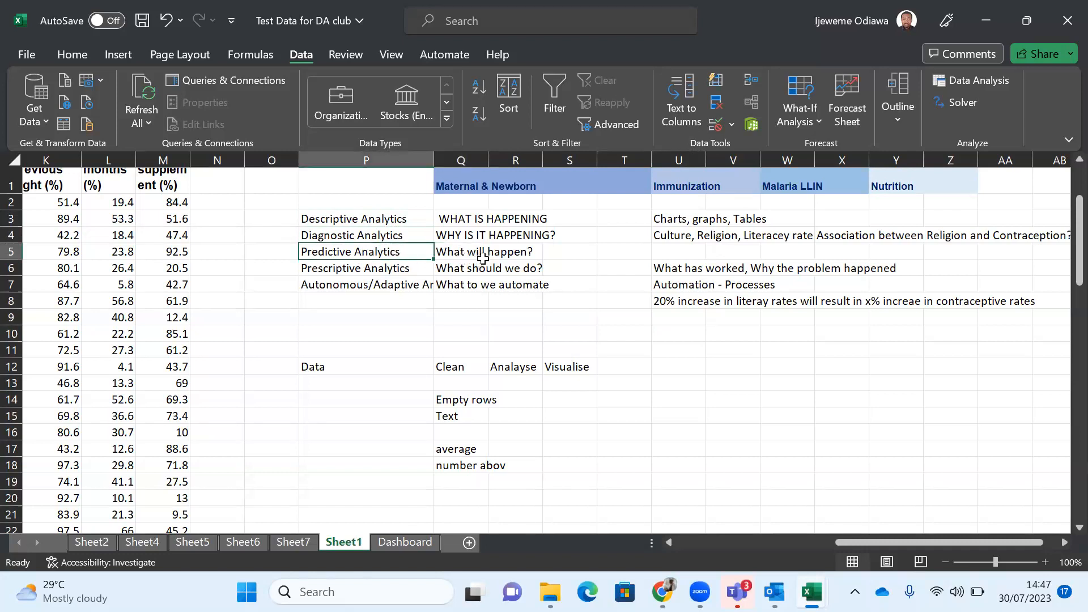
Step: Enter "Python." as the note in cell U5 of the Predictive Analytics row
click(665, 254)
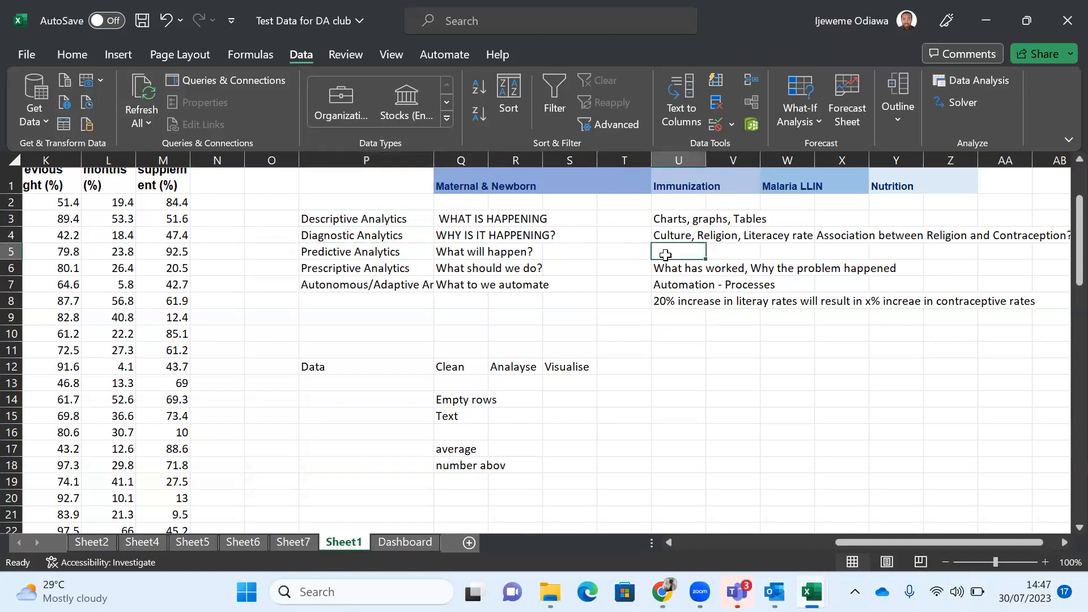
text(Next)
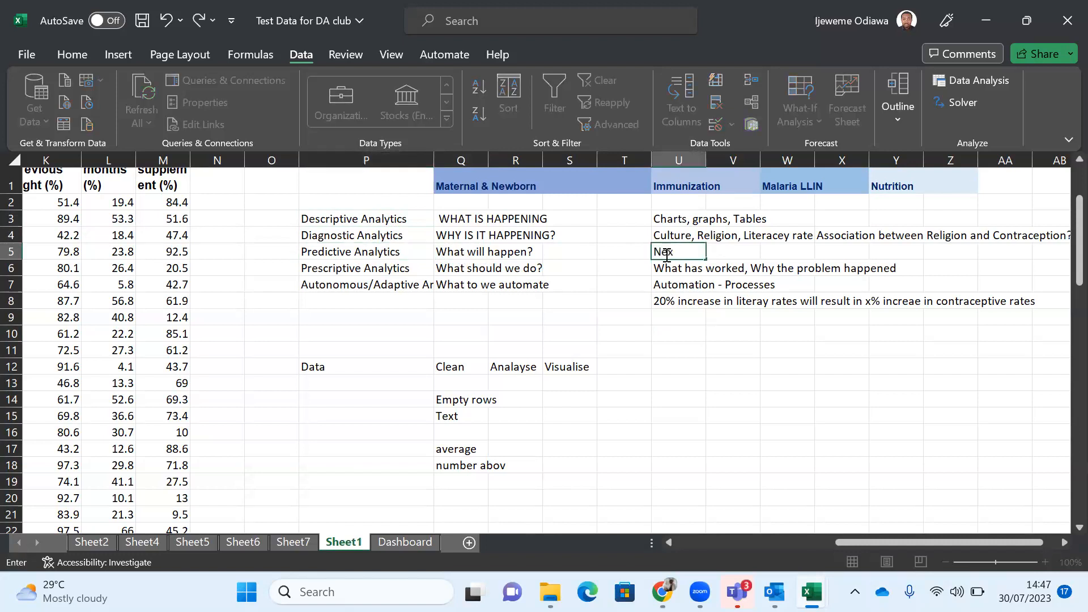
key(BackSpace)
key(BackSpace)
key(BackSpace)
key(BackSpace)
key(BackSpace)
text(Python)
key(Return)
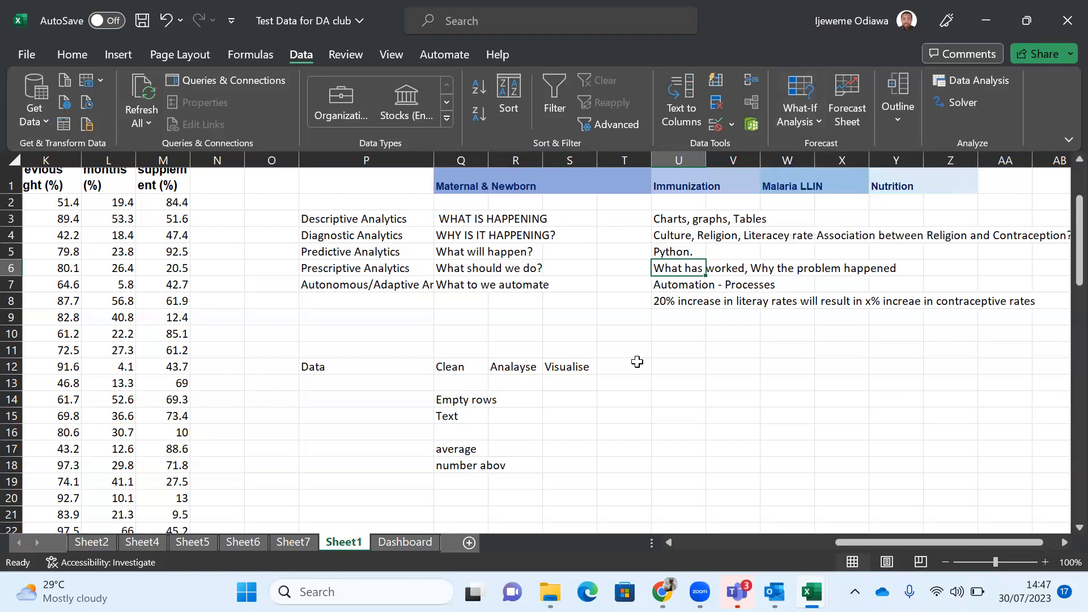
Step: Return to the start of the state health table to view the State column and its indicator headings
scroll(638, 362, left, 1)
scroll(637, 361, left, 9)
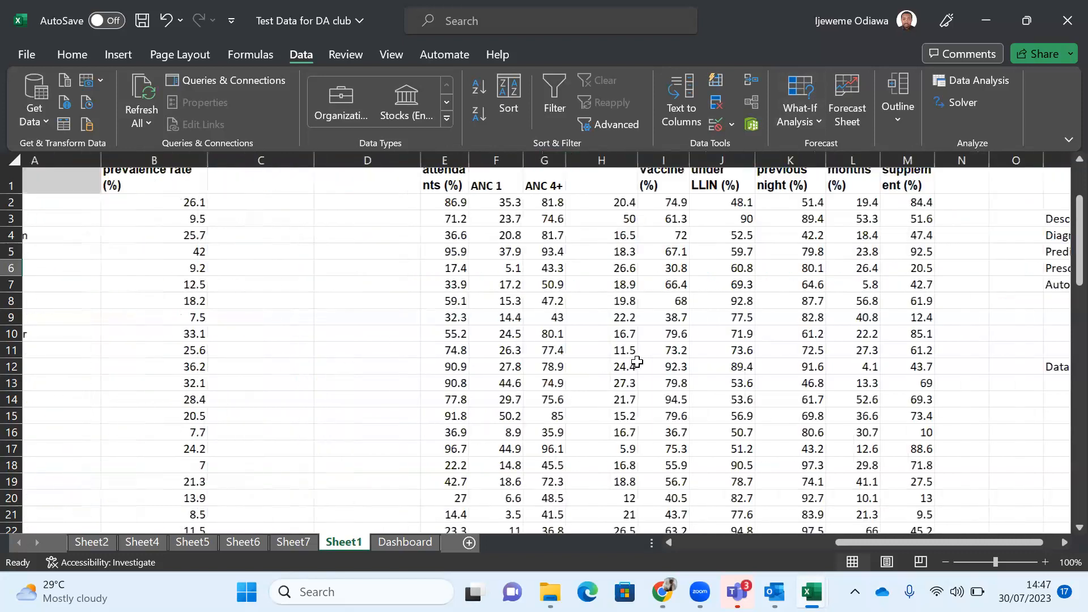
scroll(638, 361, up, 2)
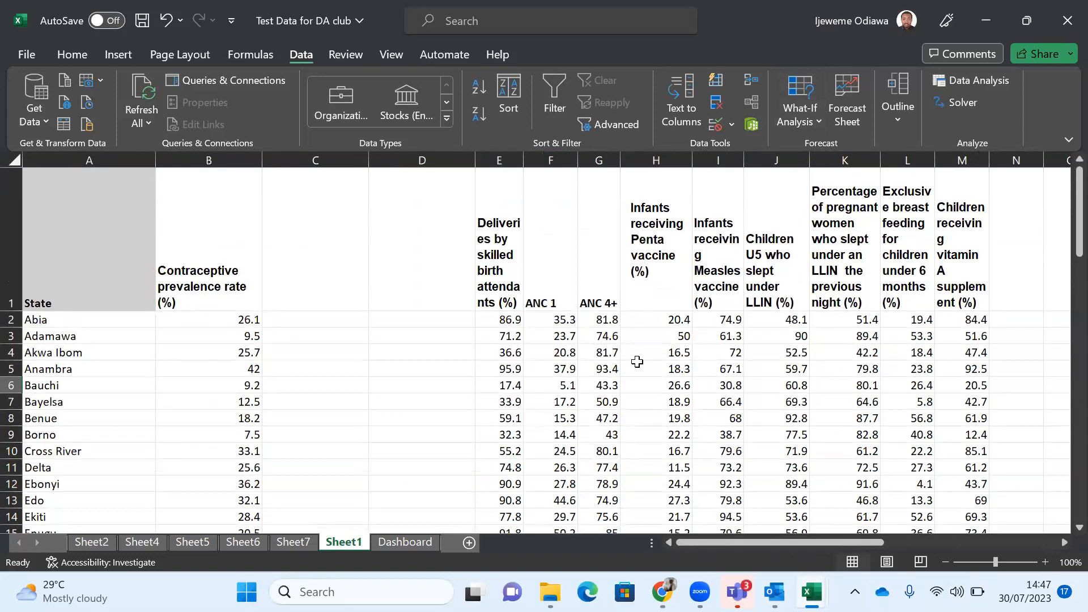